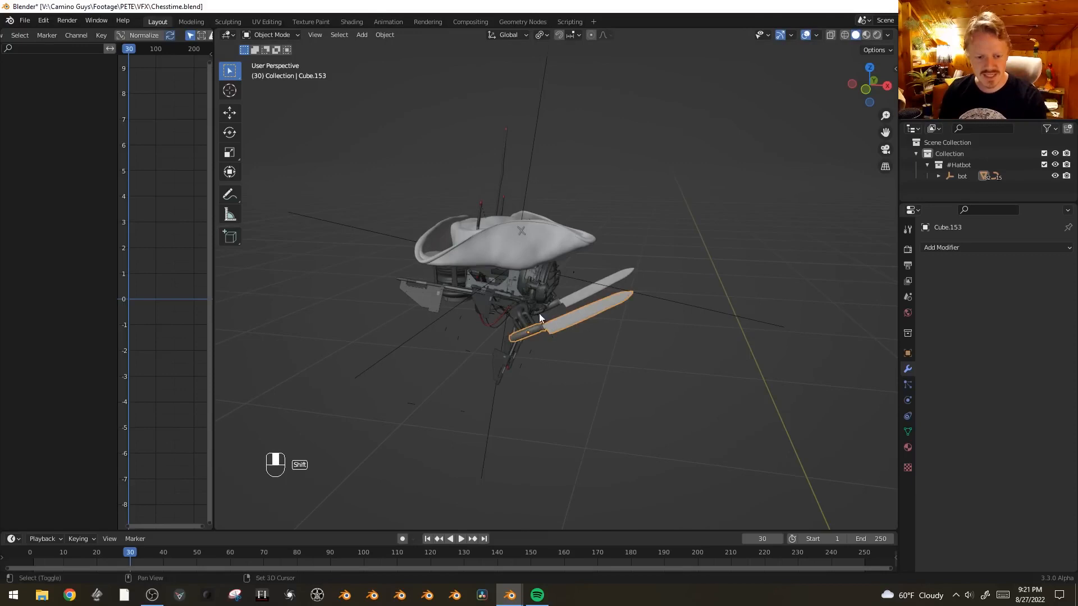
# - Select both arms together with their knives and rotate them slightly upward in the front view
pyautogui.moveTo(649, 325); pyautogui.dragTo(588, 307, button='middle')
pyautogui.keyDown('shift'); pyautogui.click(588, 308); pyautogui.keyUp('shift')
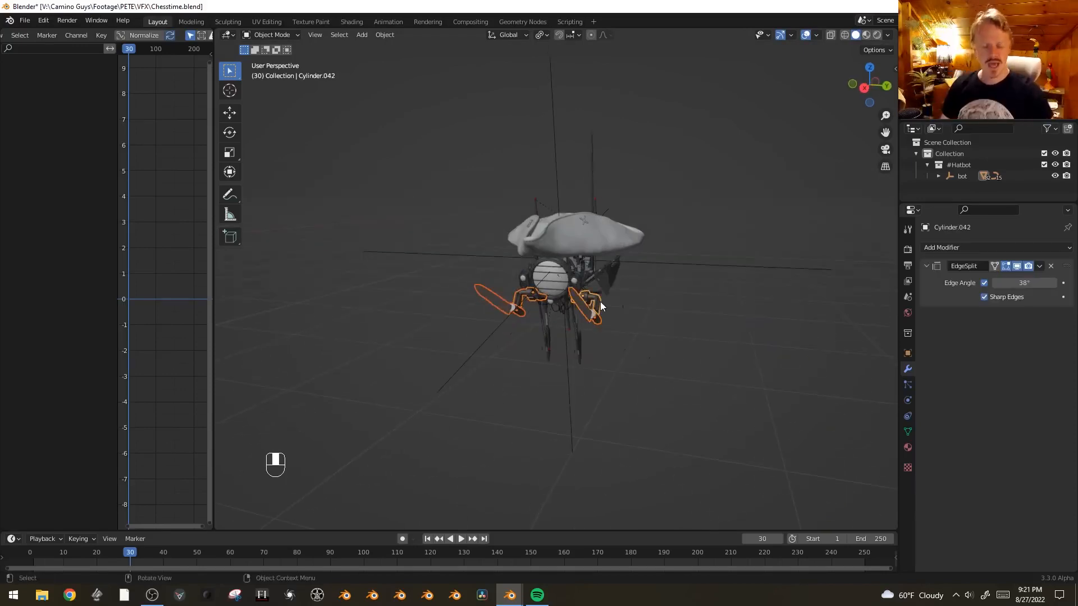
pyautogui.press('KP_1')
pyautogui.press('r')
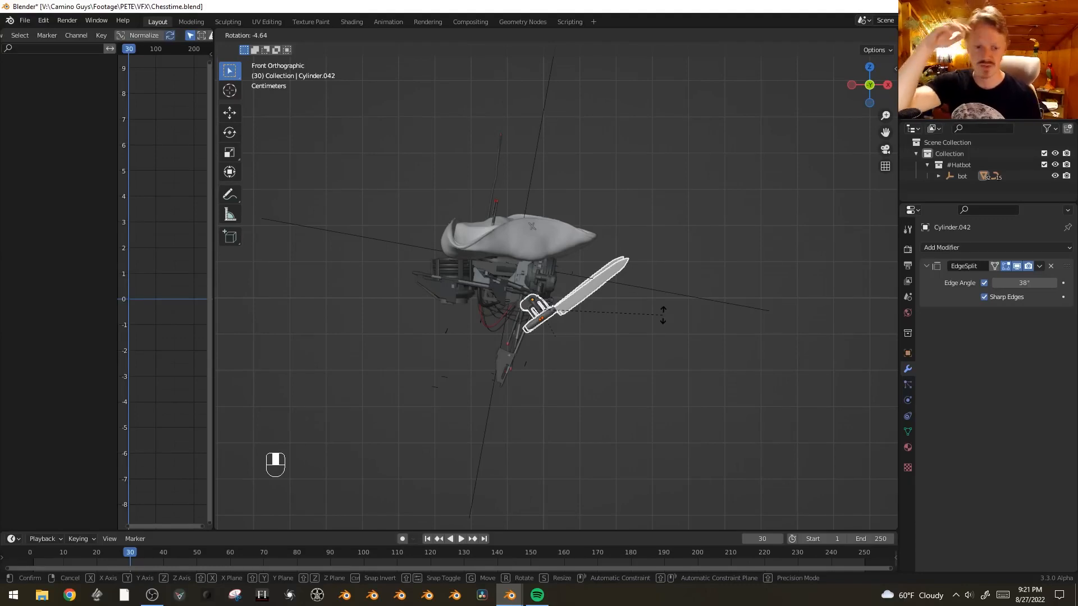
pyautogui.click(663, 315)
# - Insert a Rotation keyframe for both arms and knives at frame 30
pyautogui.moveTo(612, 272); pyautogui.dragTo(651, 347, button='middle')
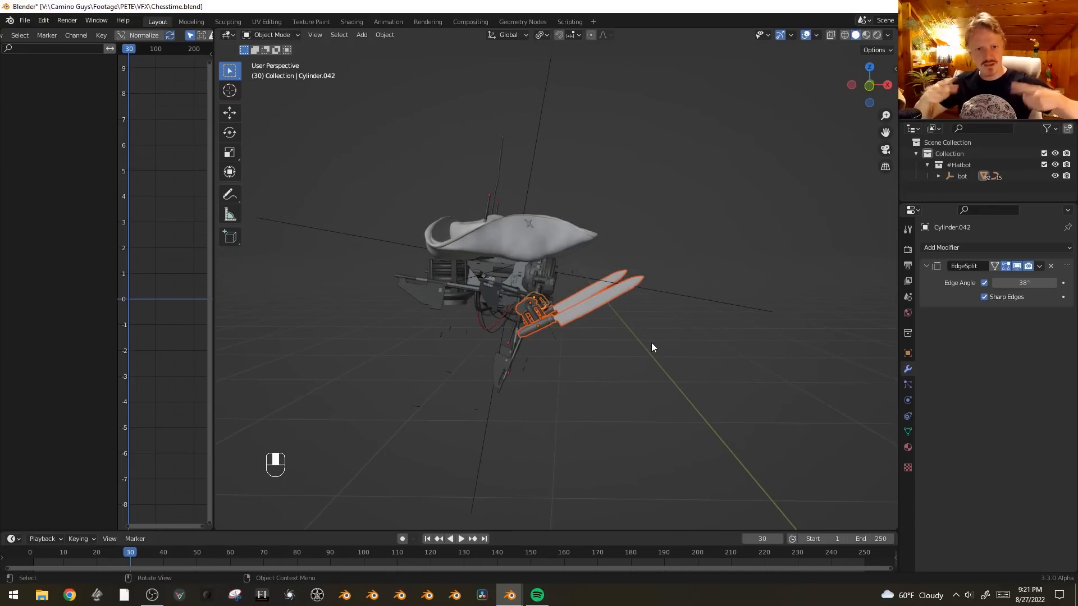
pyautogui.press('KP_1')
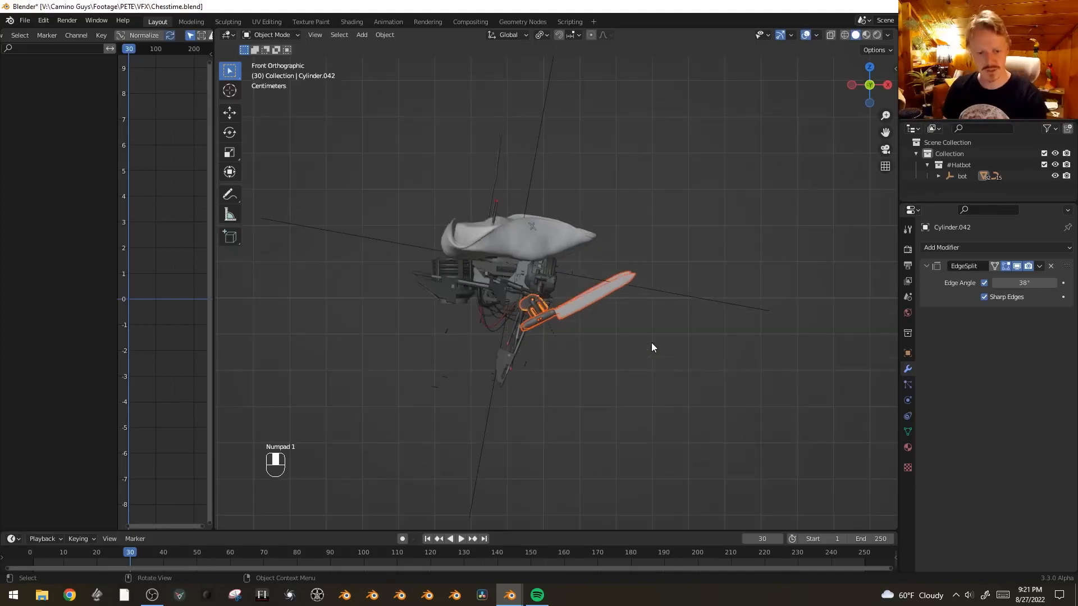
pyautogui.moveTo(540, 342); pyautogui.dragTo(480, 365, button='middle')
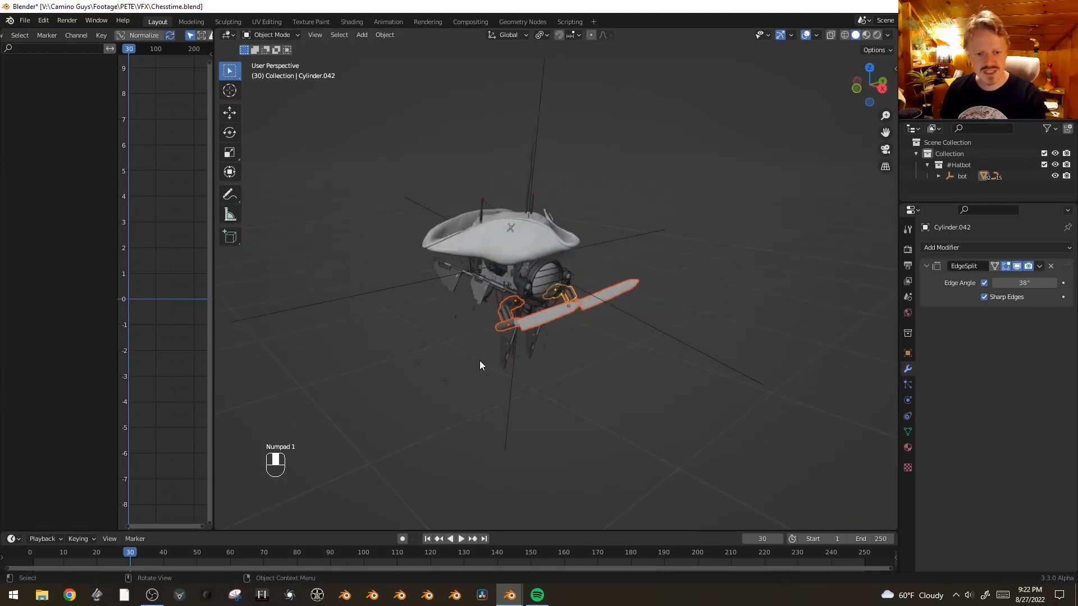
pyautogui.press('KP_1')
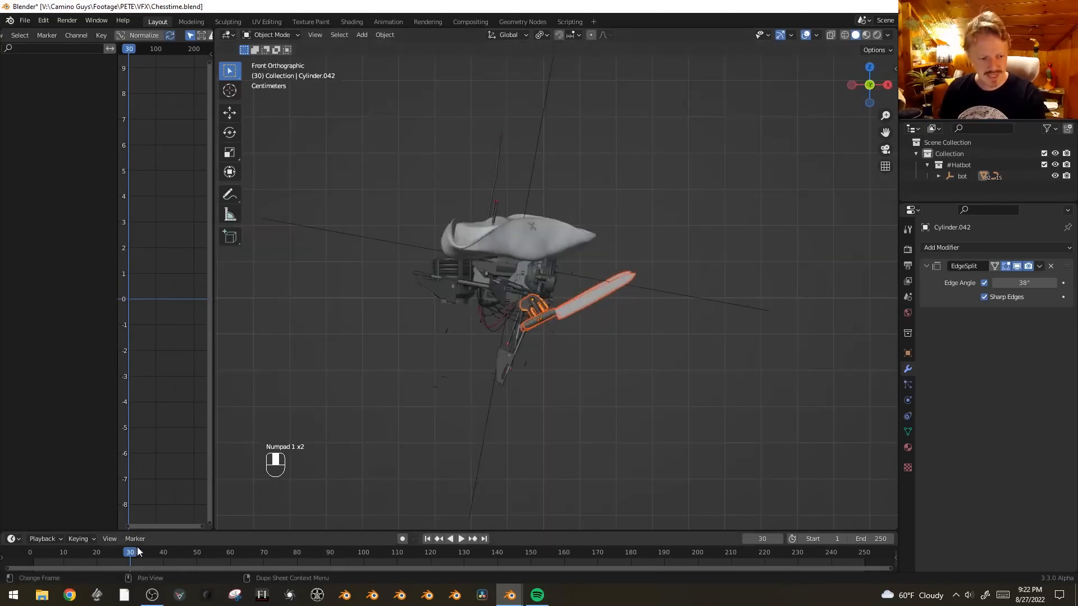
pyautogui.moveTo(137, 551); pyautogui.dragTo(172, 554, button='middle')
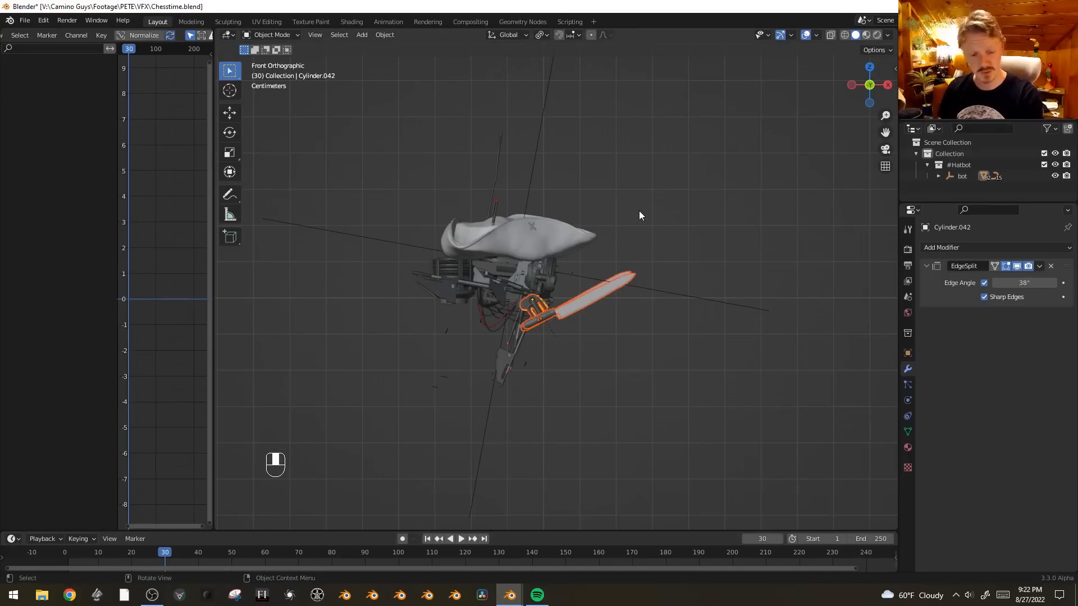
pyautogui.press('i')
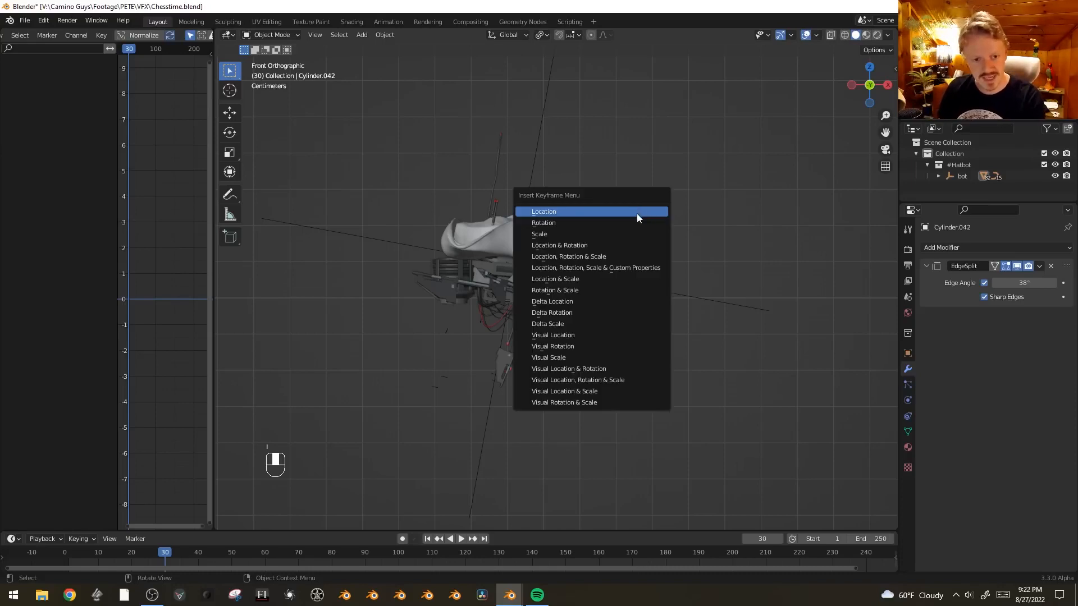
pyautogui.click(629, 224)
# - At frame 19, rotate the arms and knives about 108 degrees so they fold backward, and insert a Rotation keyframe
pyautogui.moveTo(150, 553); pyautogui.dragTo(127, 558)
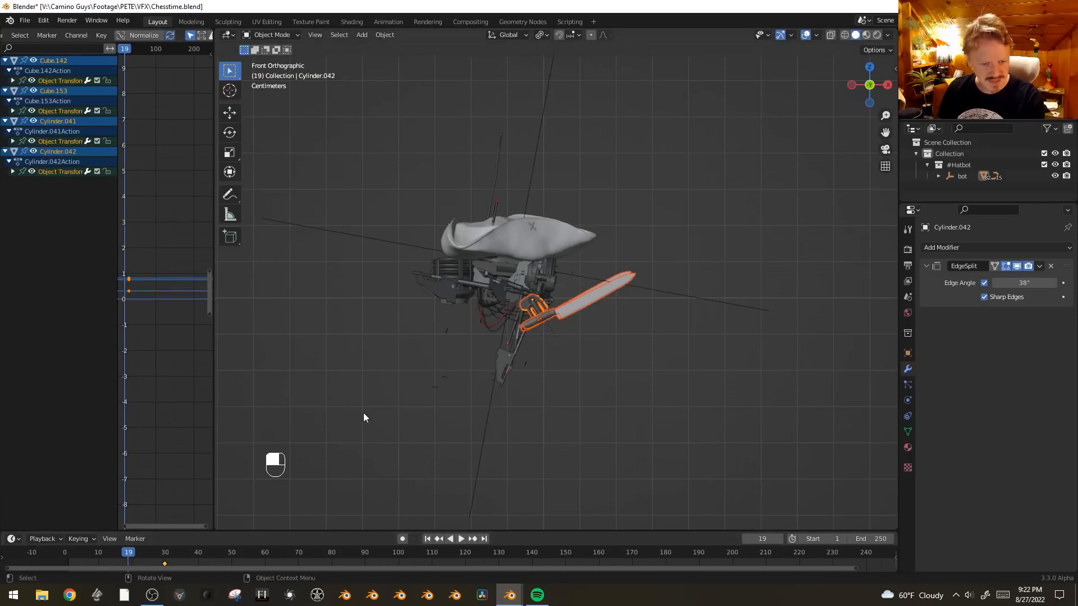
pyautogui.press('r')
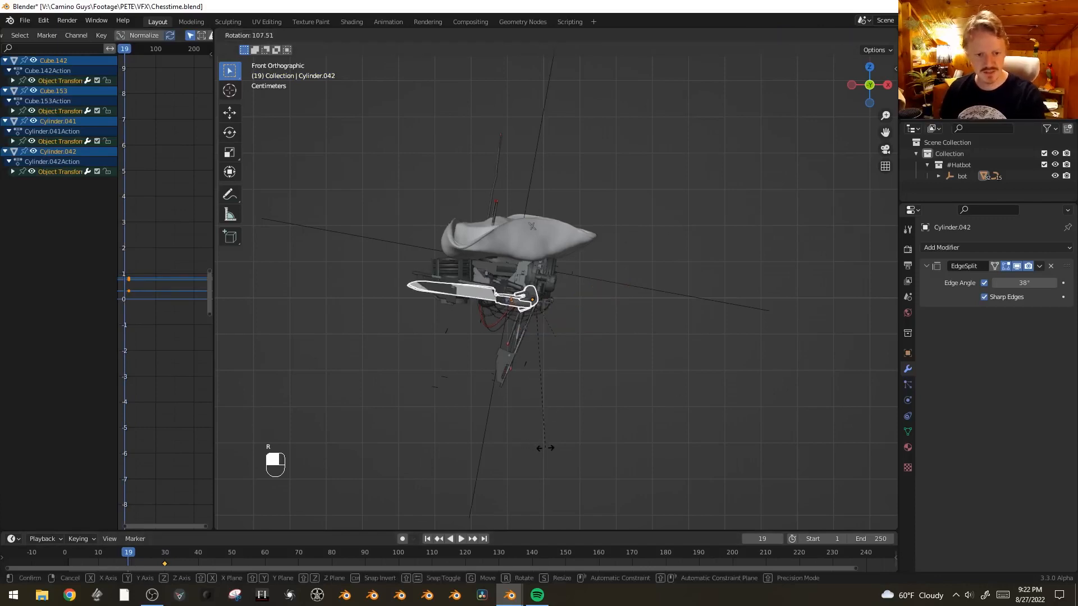
pyautogui.click(545, 436)
pyautogui.press('i')
pyautogui.click(561, 220)
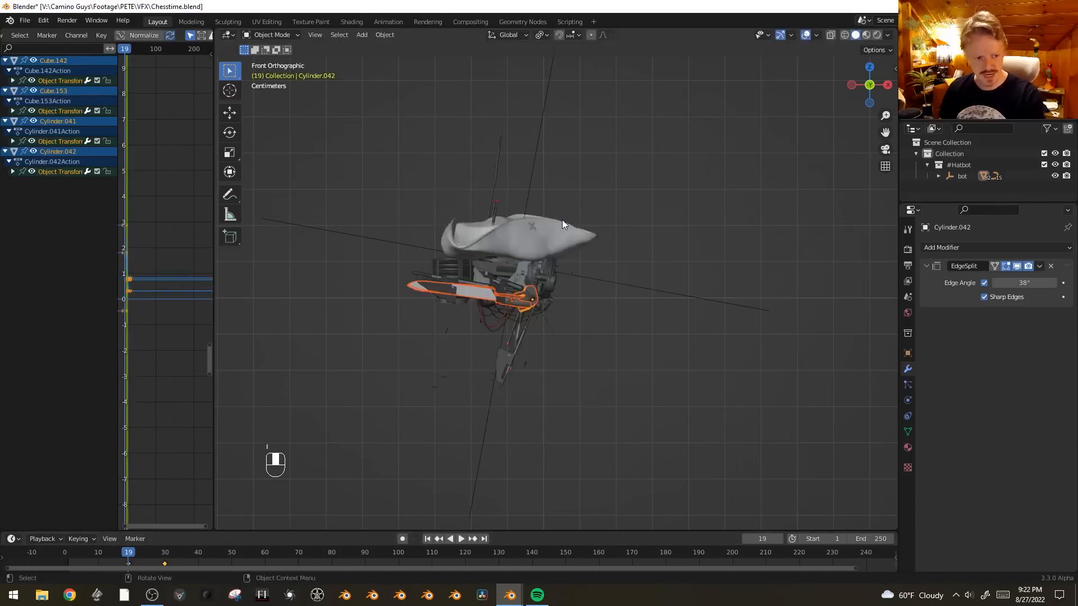
# - Try delaying the folded-back pose's keyframe to frame 25 and play back the faster swing
pyautogui.press('space')
pyautogui.press('space')
pyautogui.hotkey('alt', 'a')
pyautogui.press('b')
pyautogui.moveTo(123, 558); pyautogui.dragTo(132, 569)
pyautogui.press('g')
pyautogui.click(153, 567)
pyautogui.press('space')
pyautogui.press('space')
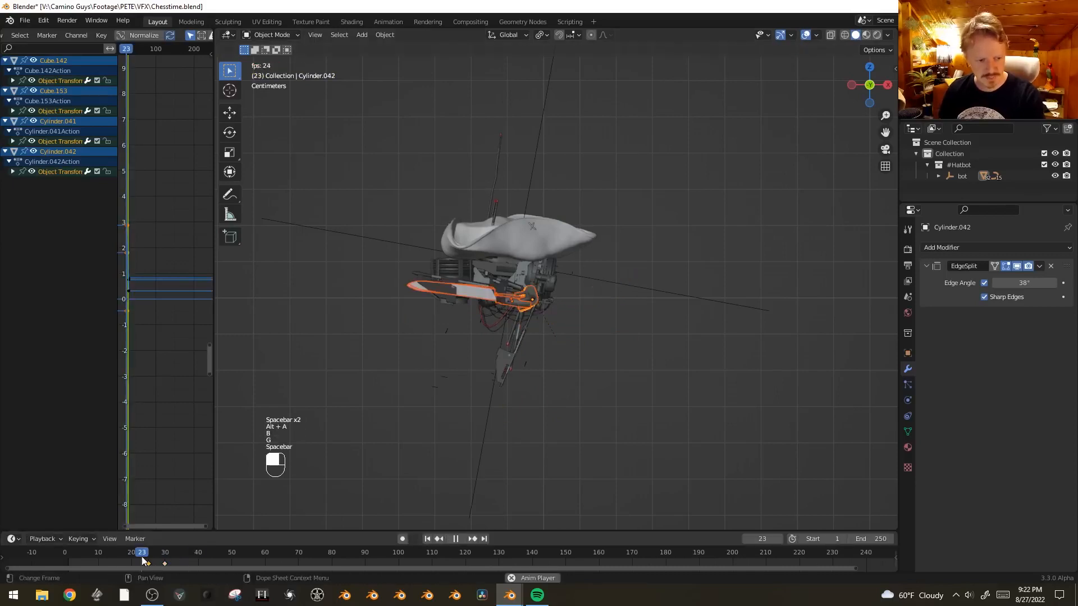
# - Try the folded-back pose's keyframe at frame 23, scrub through the swing, and return the keyframe to frame 19
pyautogui.press('g')
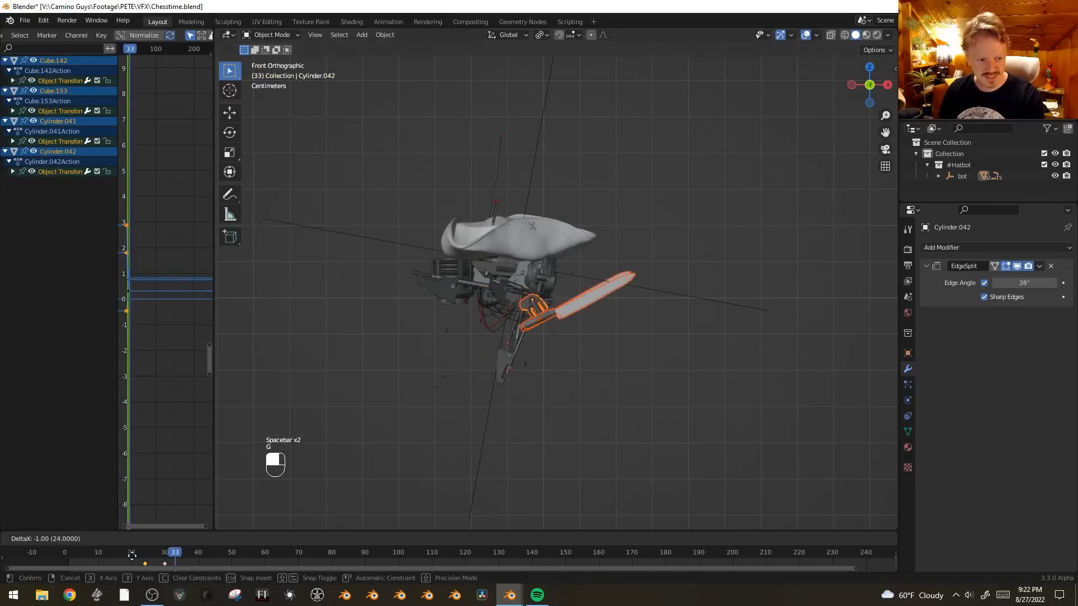
pyautogui.click(129, 556)
pyautogui.moveTo(138, 555); pyautogui.dragTo(166, 557)
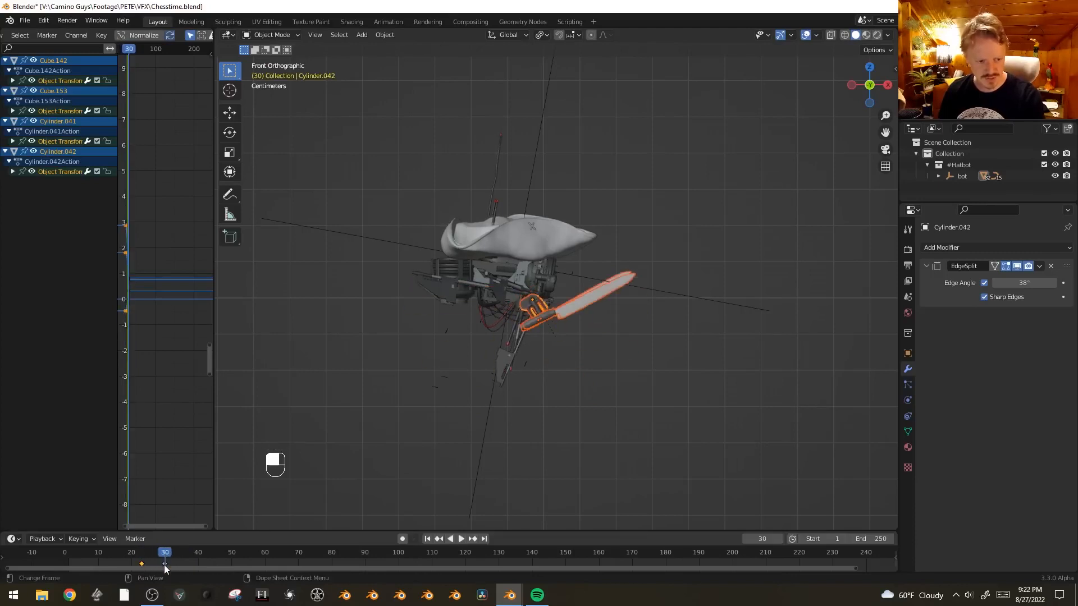
pyautogui.press('g')
pyautogui.click(138, 564)
# - At frame 28, rotate the arms and knives about -22 degrees as an overshoot pose and insert a Rotation keyframe
pyautogui.moveTo(164, 557); pyautogui.dragTo(159, 554)
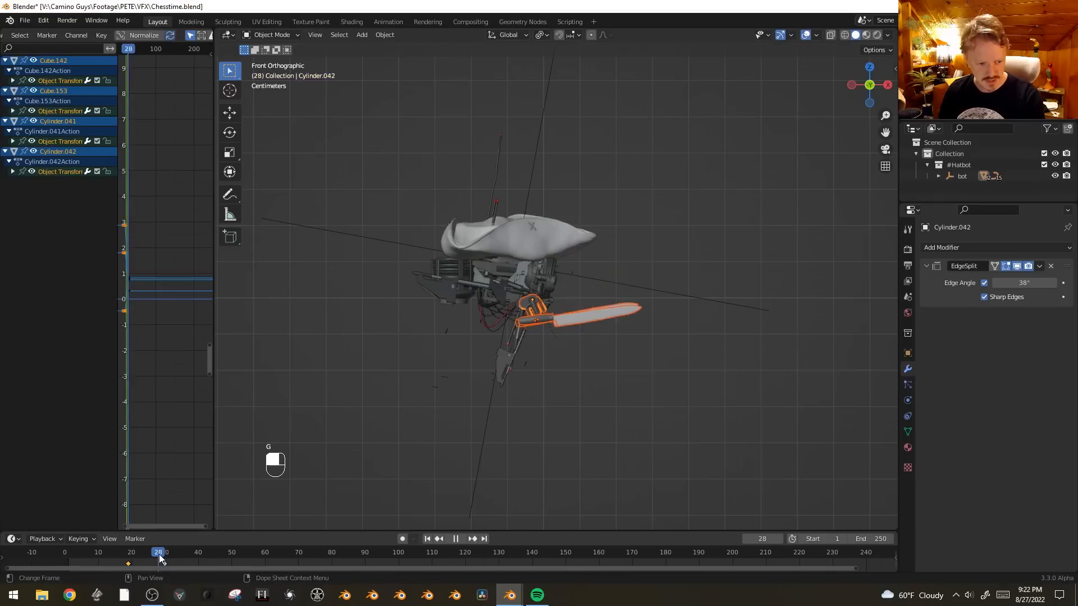
pyautogui.press('r')
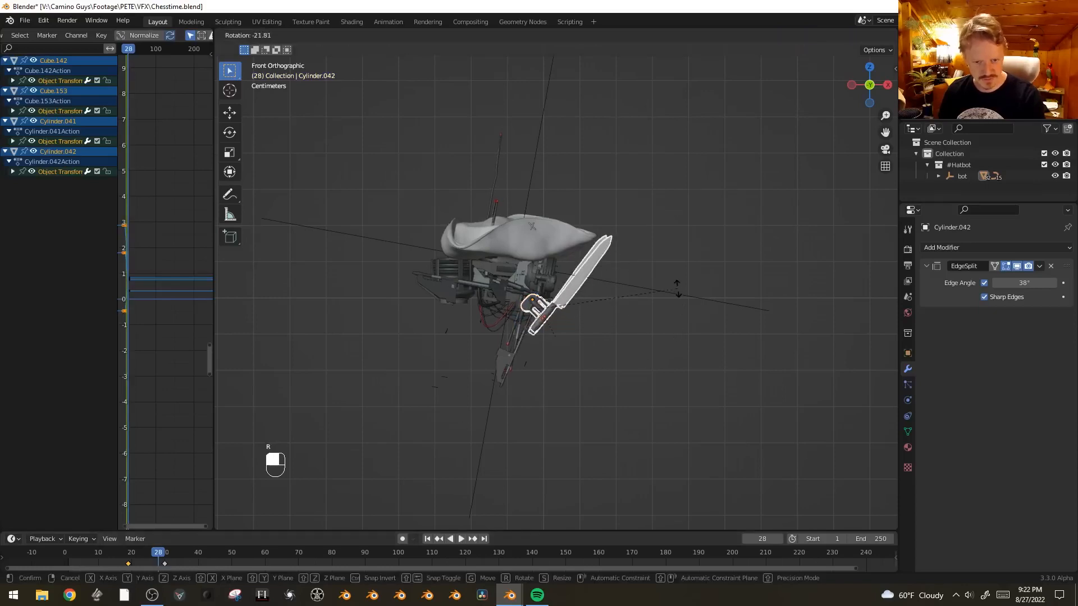
pyautogui.click(677, 289)
pyautogui.press('i')
pyautogui.click(677, 288)
# - Play back the overshoot and move the final settling pose's keyframe to frame 32
pyautogui.press('space')
pyautogui.moveTo(155, 558)
pyautogui.mouseDown()
pyautogui.moveTo(130, 557)
pyautogui.moveTo(164, 567)
pyautogui.mouseUp()
pyautogui.press('space')
pyautogui.hotkey('alt', 'a')
pyautogui.press('b')
pyautogui.press('g')
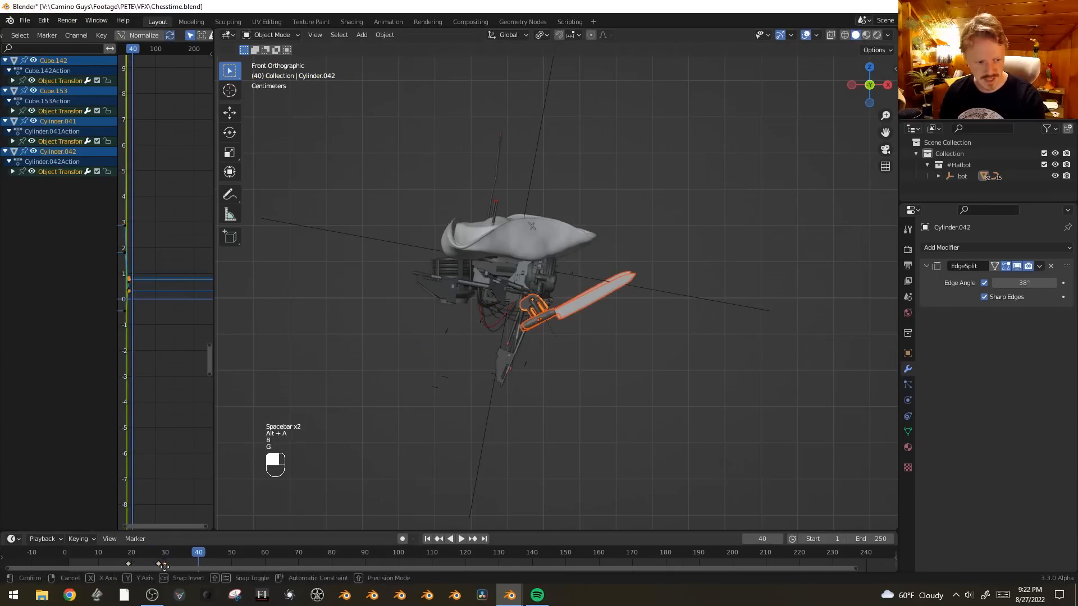
pyautogui.click(174, 567)
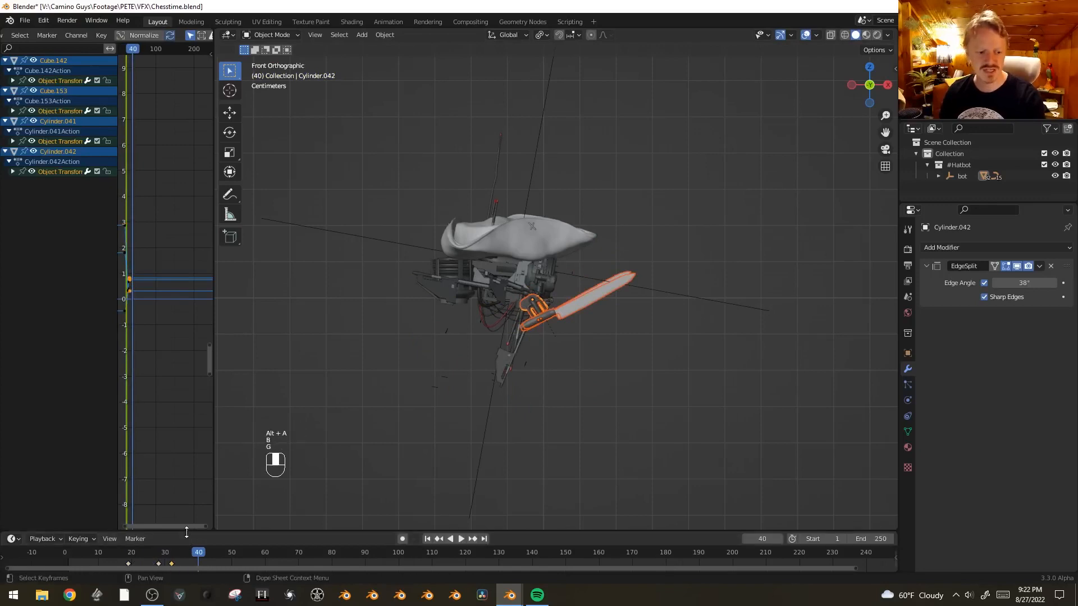
# - Enlarge the timeline around the keyframes and play back the arm swing to check its timing
pyautogui.moveTo(186, 531); pyautogui.dragTo(192, 506)
pyautogui.keyDown('ctrl'); pyautogui.moveTo(163, 550); pyautogui.dragTo(390, 551, button='middle'); pyautogui.keyUp('ctrl')
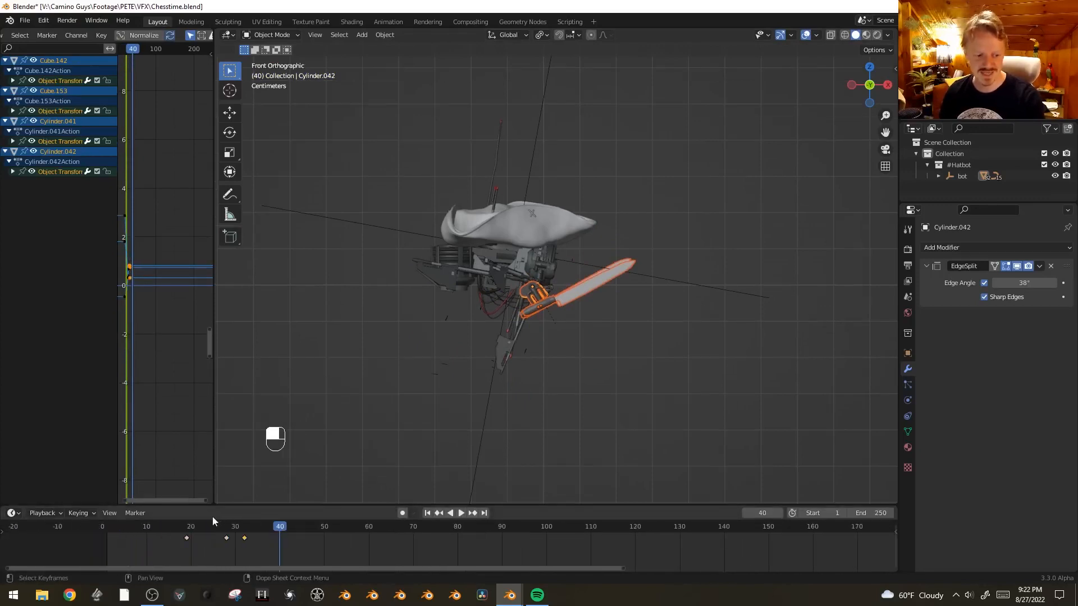
pyautogui.moveTo(194, 527); pyautogui.dragTo(170, 531)
pyautogui.press('space')
pyautogui.press('space')
pyautogui.click(183, 529)
pyautogui.press('space')
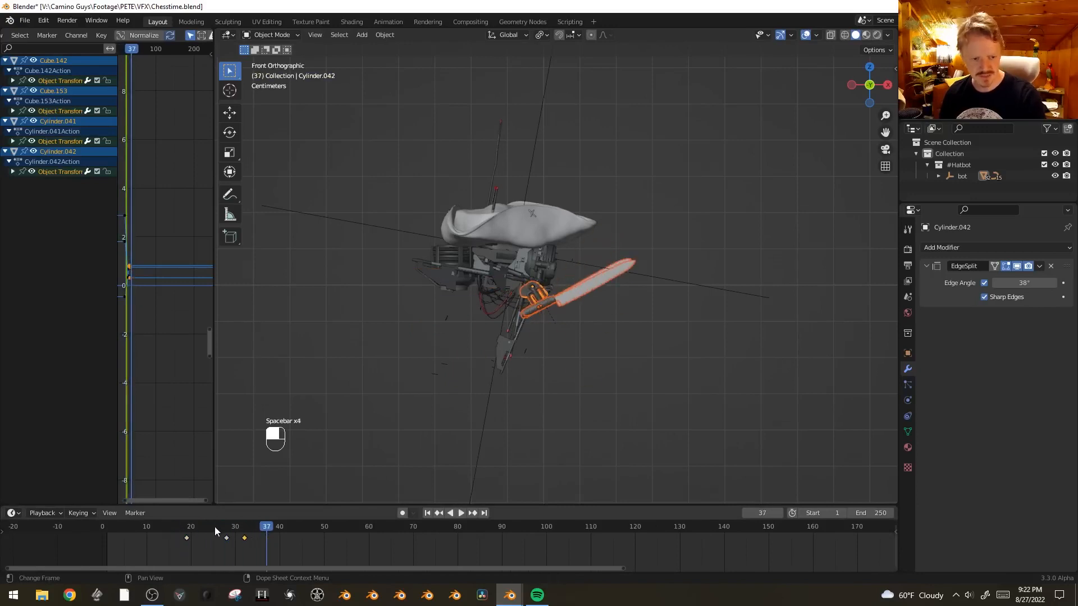
pyautogui.press('space')
# - Adjust the rotation of the arms and knives again and insert a keyframe for the new pose
pyautogui.press('r')
pyautogui.click(727, 184)
pyautogui.press('i')
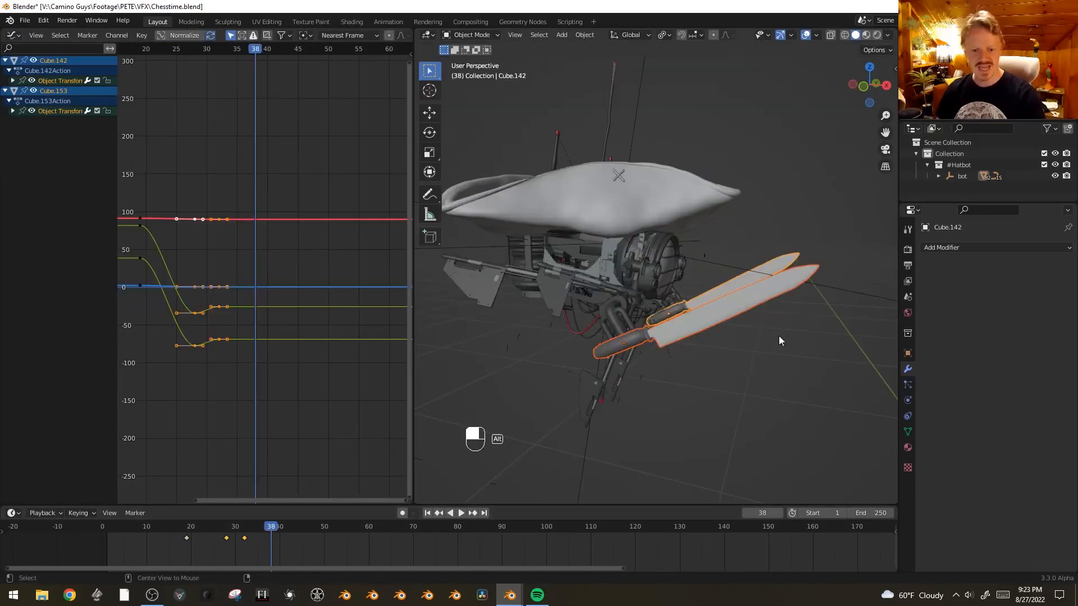
# - Deselect everything and inspect the robot's arms and knives up close from several angles
pyautogui.hotkey('alt', 'a')
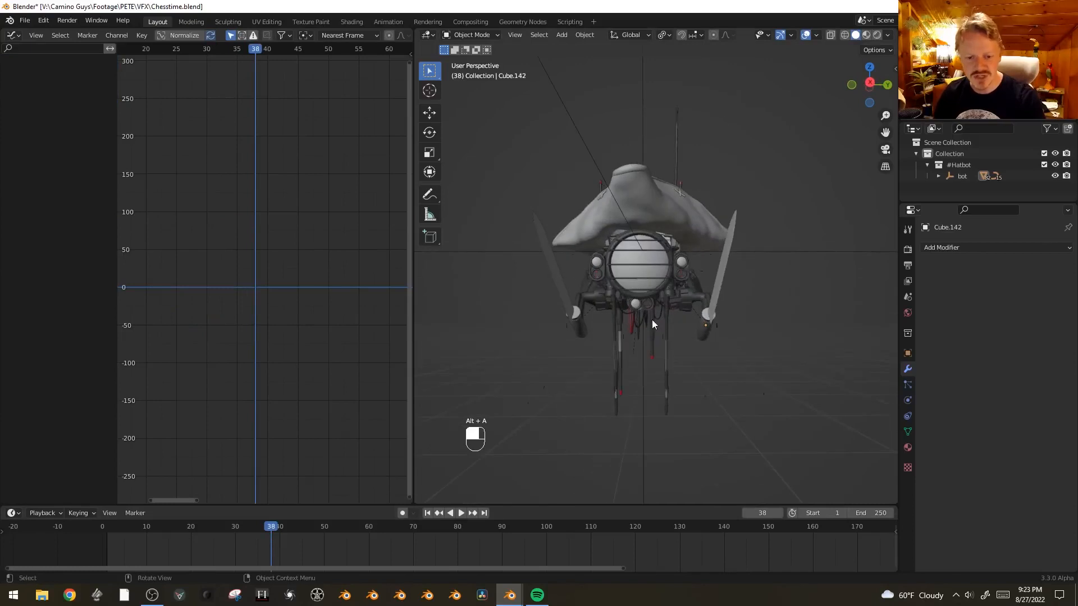
pyautogui.scroll(5, 500, 345)
pyautogui.moveTo(497, 348); pyautogui.dragTo(553, 354, button='middle')
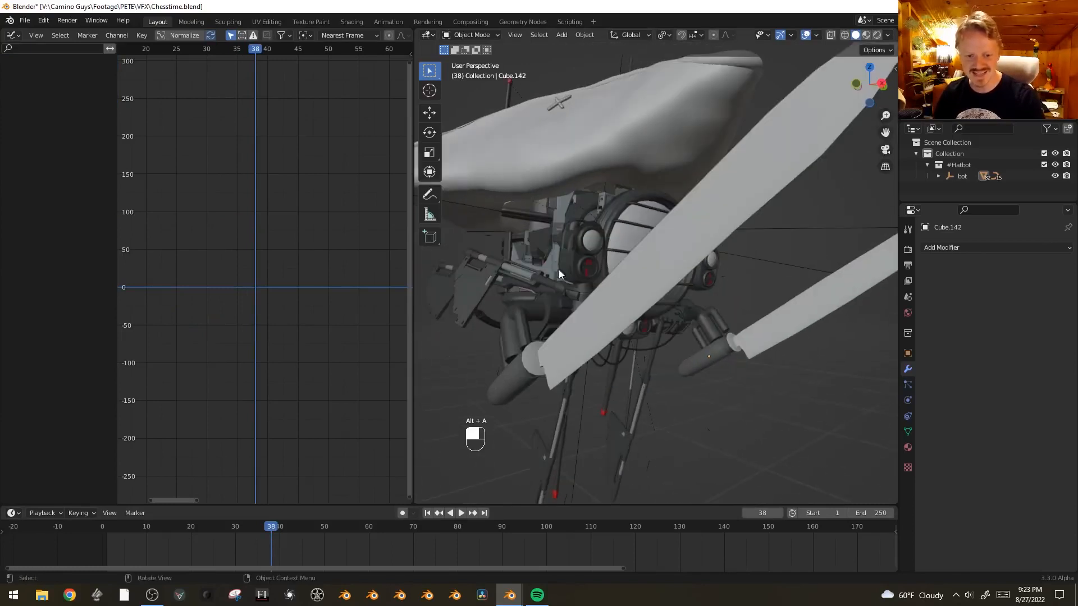
pyautogui.moveTo(558, 274); pyautogui.dragTo(624, 258, button='middle')
pyautogui.scroll(-6, 611, 248)
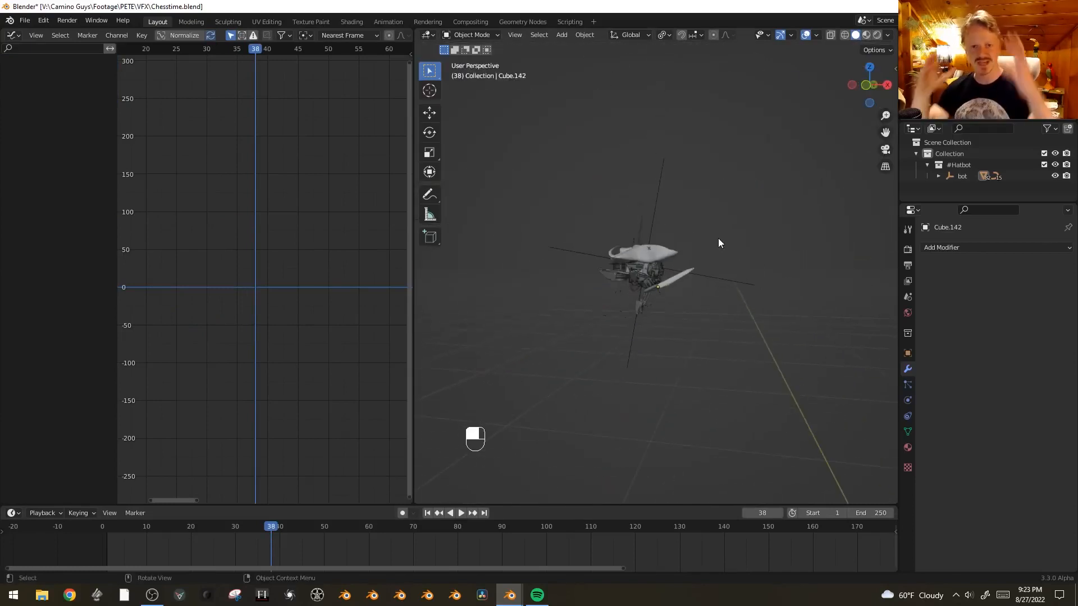
pyautogui.scroll(5, 722, 292)
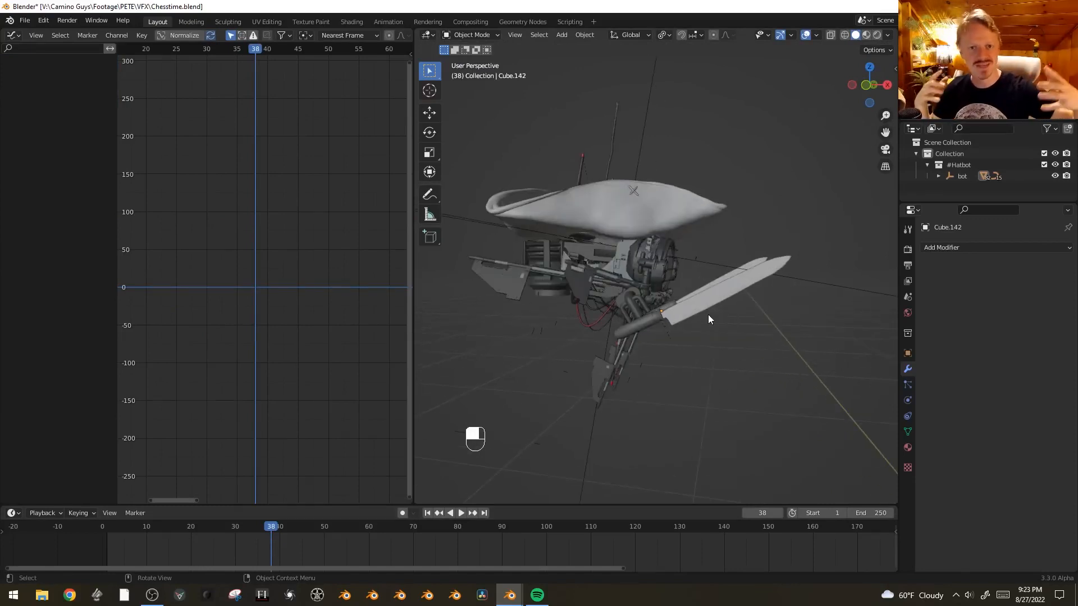
pyautogui.moveTo(708, 319); pyautogui.dragTo(701, 340, button='middle')
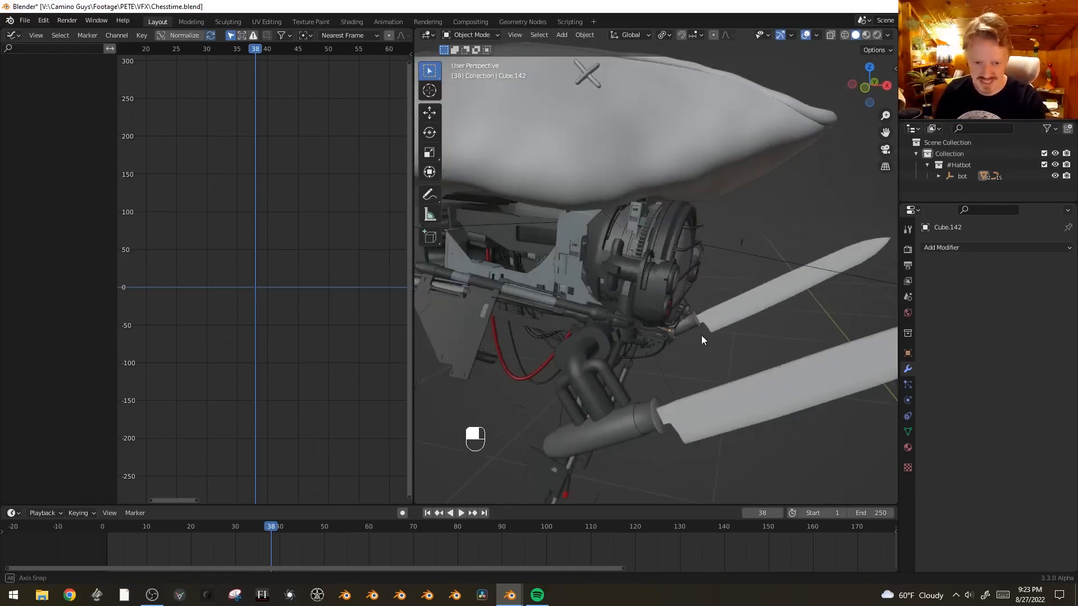
# - Select both knives without their arms and frame them in the view
pyautogui.click(742, 400)
pyautogui.keyDown('shift'); pyautogui.click(764, 272); pyautogui.keyUp('shift')
pyautogui.press('KP_Decimal')
pyautogui.scroll(-3, 775, 306)
pyautogui.moveTo(767, 296); pyautogui.dragTo(762, 242, button='middle')
pyautogui.press('g')
pyautogui.press('g')
pyautogui.press('g')
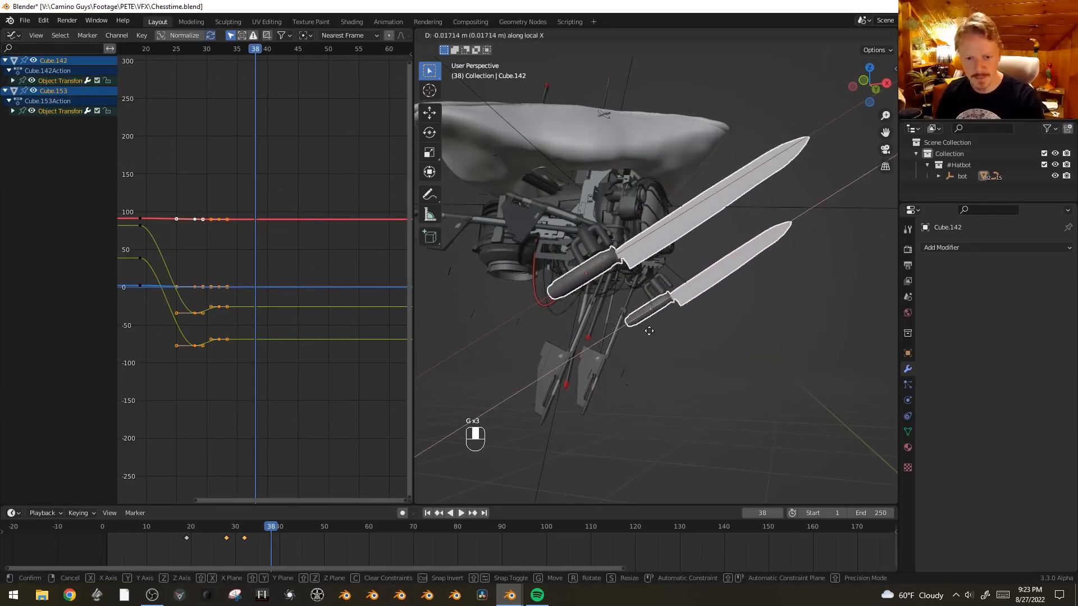
pyautogui.rightClick(650, 313)
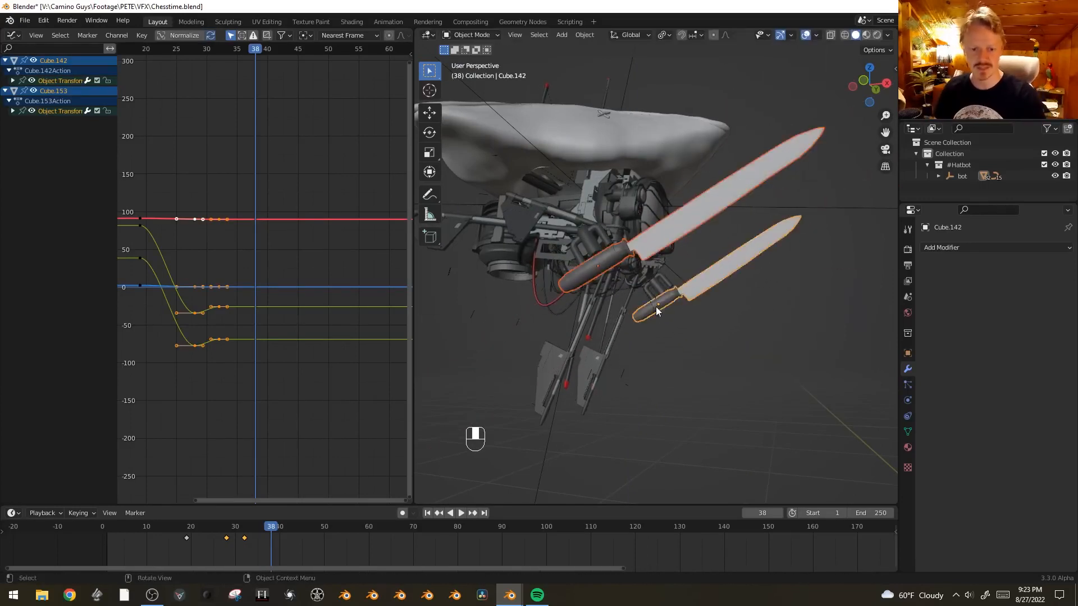
# - At frame 35, slide both knives slightly back along their local X axis and insert a Location keyframe
pyautogui.moveTo(267, 530); pyautogui.dragTo(235, 534)
pyautogui.moveTo(705, 361); pyautogui.dragTo(732, 404, button='middle')
pyautogui.press('Right')
pyautogui.press('Right')
pyautogui.press('Right')
pyautogui.press('Right')
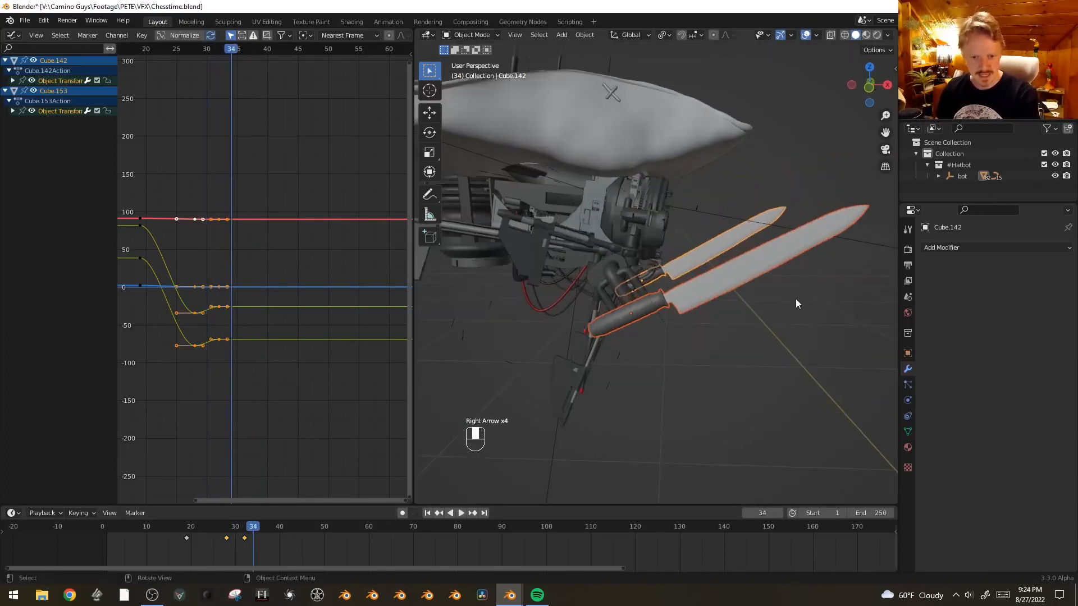
pyautogui.press('Right')
pyautogui.press('g')
pyautogui.press('g')
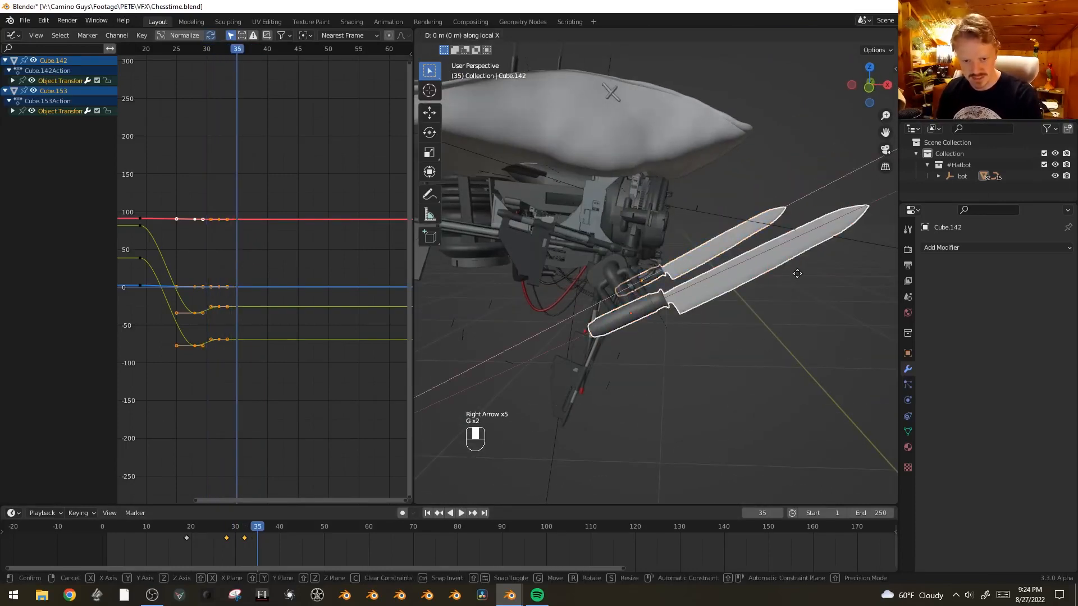
pyautogui.click(794, 275)
pyautogui.press('i')
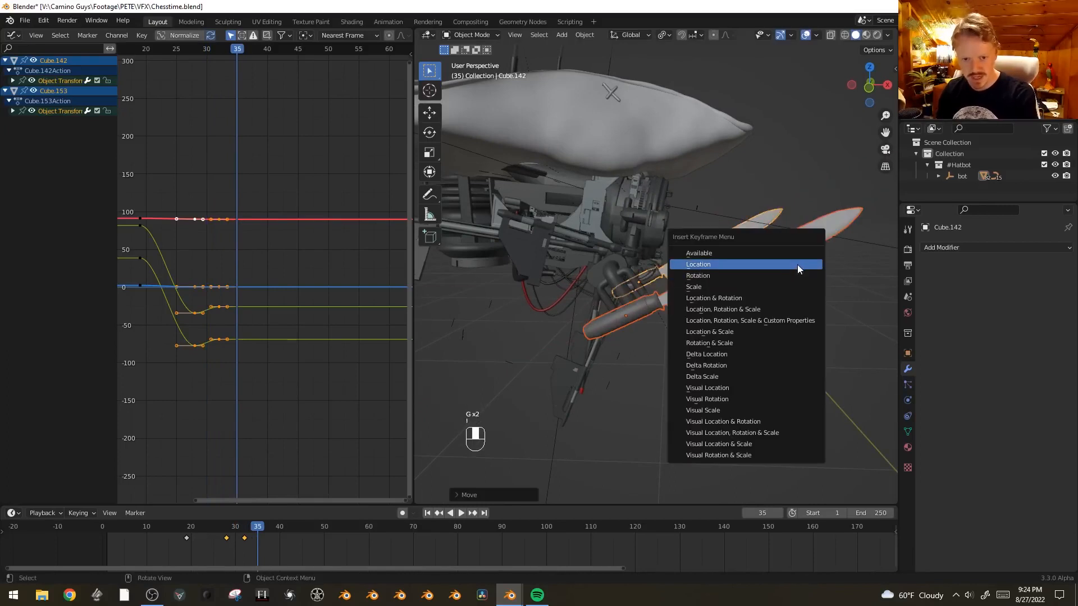
pyautogui.click(797, 264)
# - At frame 30, slide both knives outward along their local X axis and insert a Location keyframe
pyautogui.press('Left')
pyautogui.press('Left')
pyautogui.press('Left')
pyautogui.press('Left')
pyautogui.press('Left')
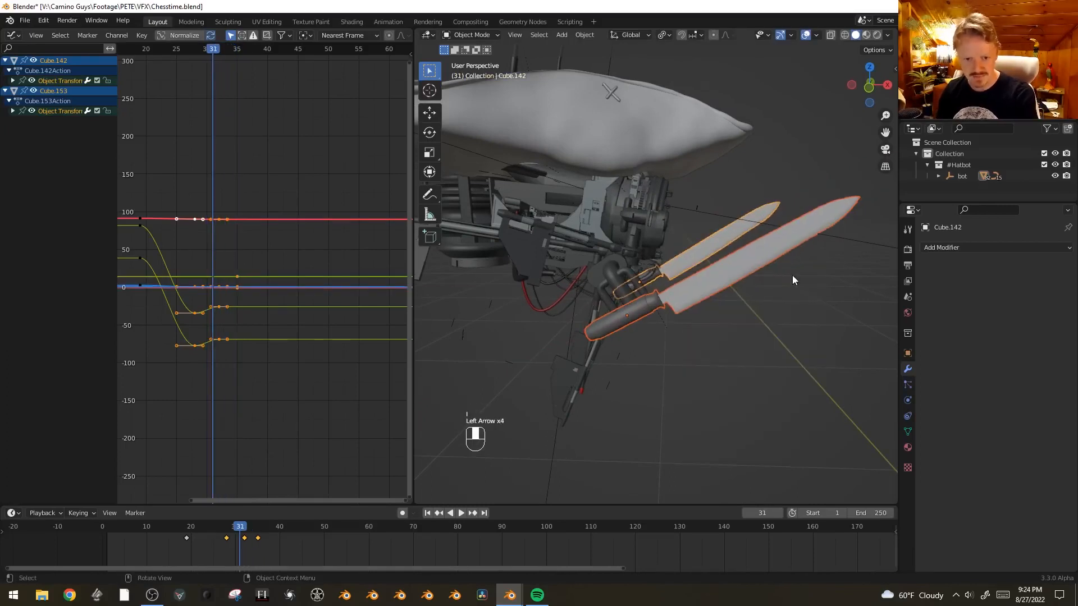
pyautogui.press('g')
pyautogui.press('g')
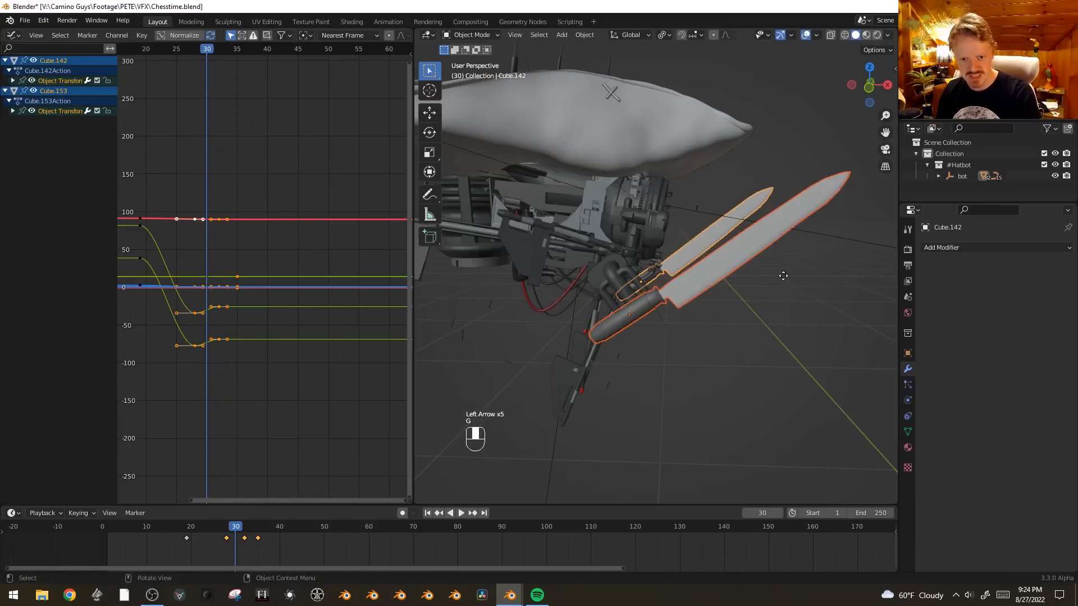
pyautogui.click(814, 248)
pyautogui.press('i')
pyautogui.click(813, 250)
# - At frame 25, slide both knives back along their local X axis and insert a Location keyframe
pyautogui.press('Left')
pyautogui.press('Left')
pyautogui.press('Left')
pyautogui.press('Left')
pyautogui.press('Left')
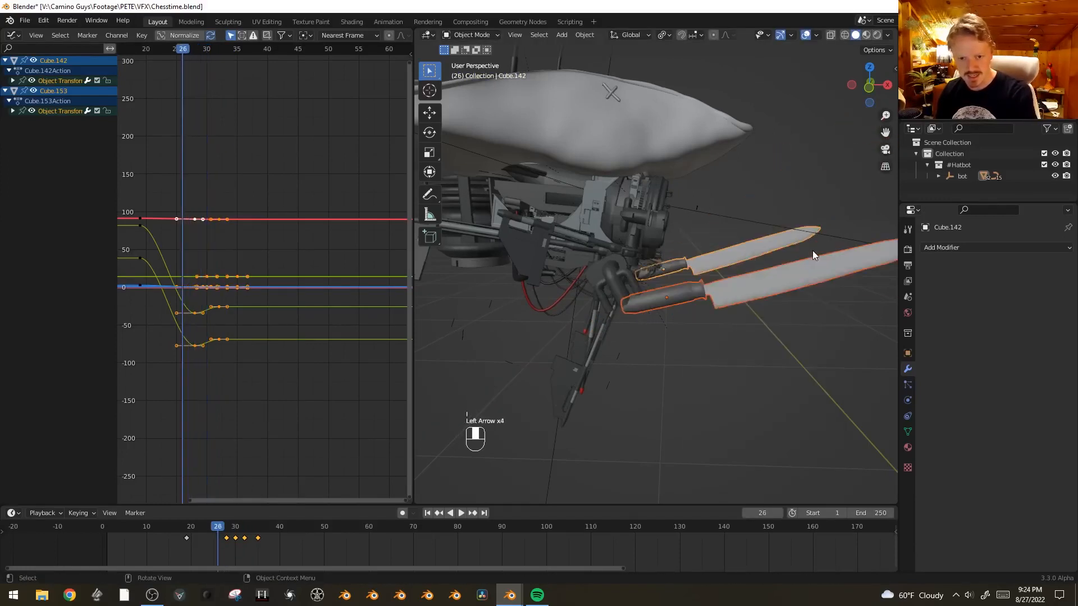
pyautogui.press('g')
pyautogui.press('g')
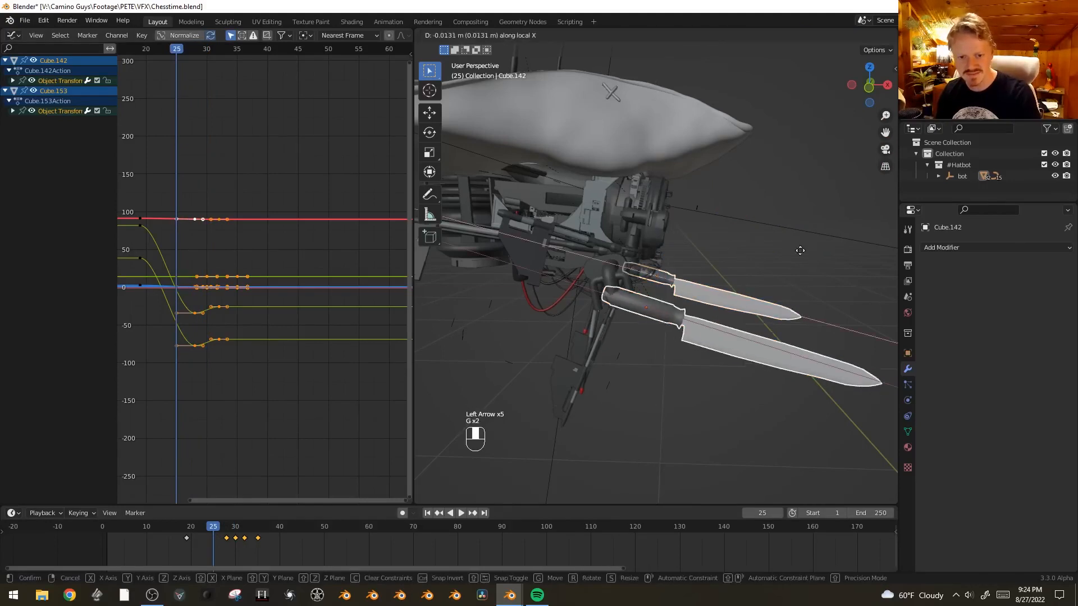
pyautogui.click(738, 243)
pyautogui.press('i')
pyautogui.click(739, 243)
# - At frame 19, reposition both folded knives with small moves, including along global Z, and insert a Location keyframe
pyautogui.press('Right')
pyautogui.press('Left')
pyautogui.press('Left')
pyautogui.press('Left')
pyautogui.press('Left')
pyautogui.press('Left')
pyautogui.press('Left')
pyautogui.press('Left')
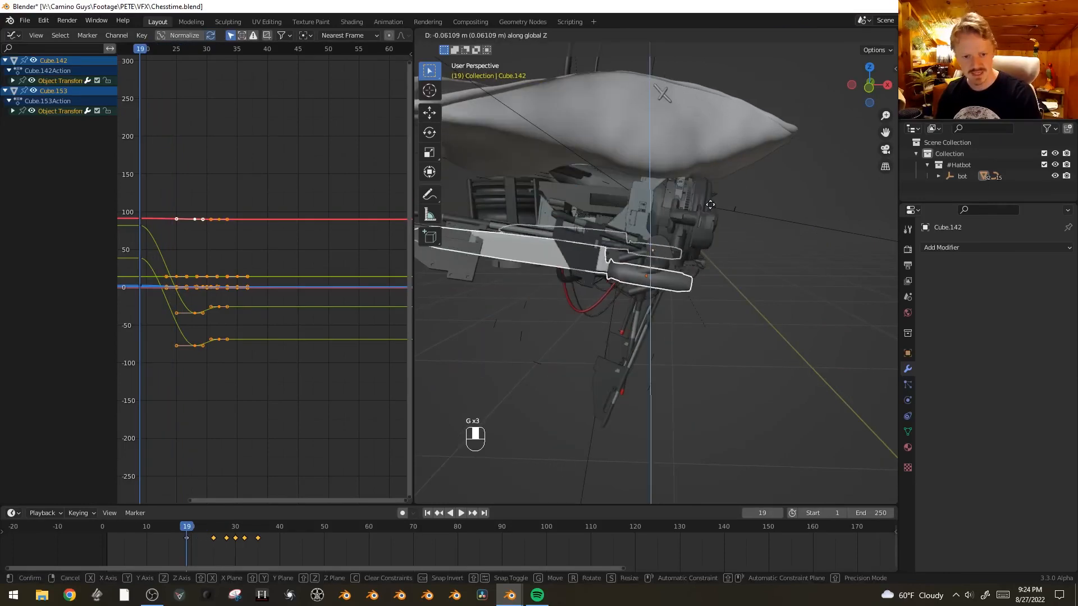
pyautogui.click(710, 211)
pyautogui.press('g')
pyautogui.press('z')
pyautogui.click(716, 208)
pyautogui.press('i')
pyautogui.click(716, 203)
# - Play back the swing-out animation with overlays hidden, and inspect the extended knives with overlays restored
pyautogui.moveTo(540, 318); pyautogui.dragTo(675, 283, button='middle')
pyautogui.press('space')
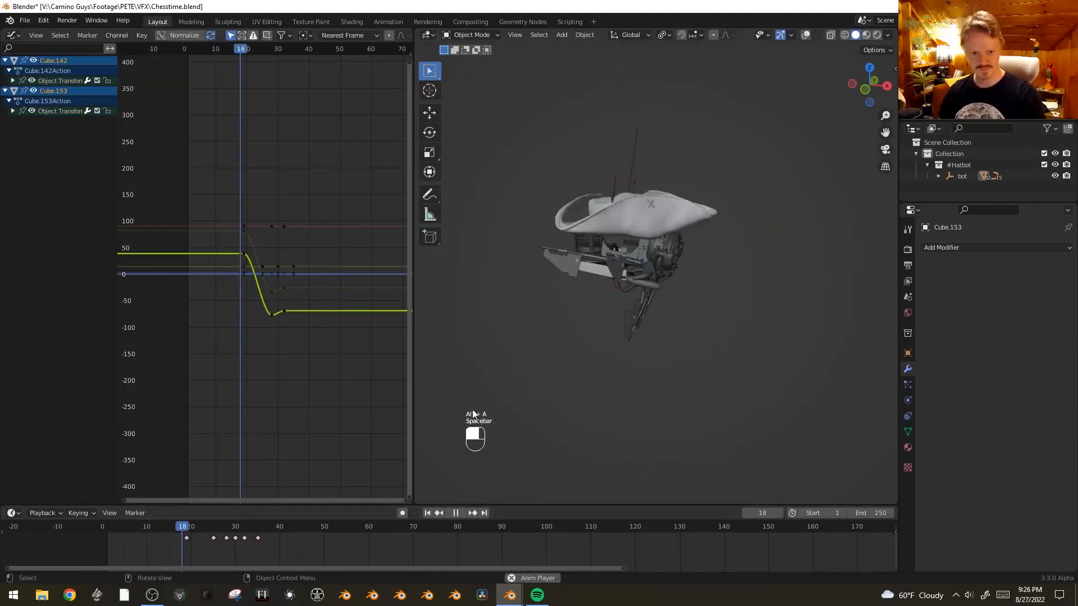
pyautogui.press('space')
pyautogui.press('space')
pyautogui.press('space')
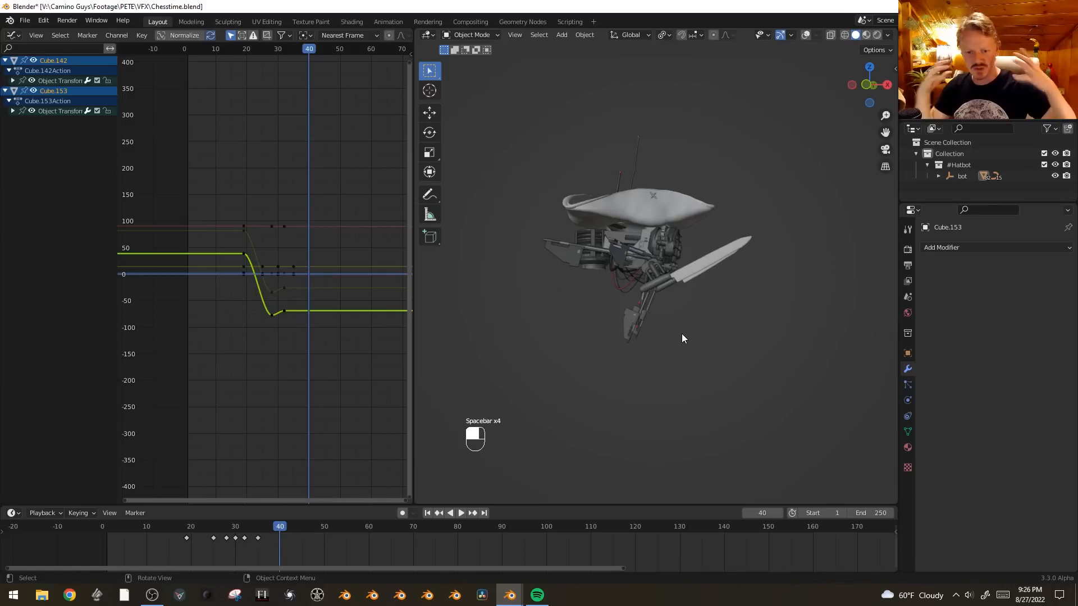
pyautogui.hotkey('shift', 'alt', 'z')
pyautogui.moveTo(706, 275); pyautogui.dragTo(687, 299, button='middle')
pyautogui.scroll(2, 689, 274)
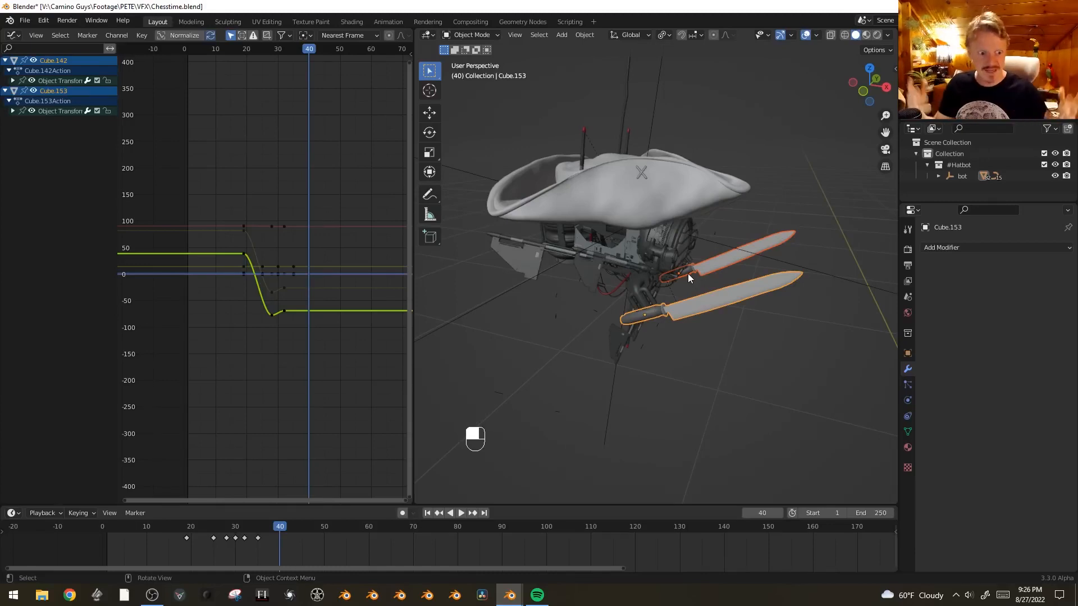
# - Expand both knives' transform channels in the graph and hide their Euler Rotation curves, leaving the Location curves displayed
pyautogui.click(13, 81)
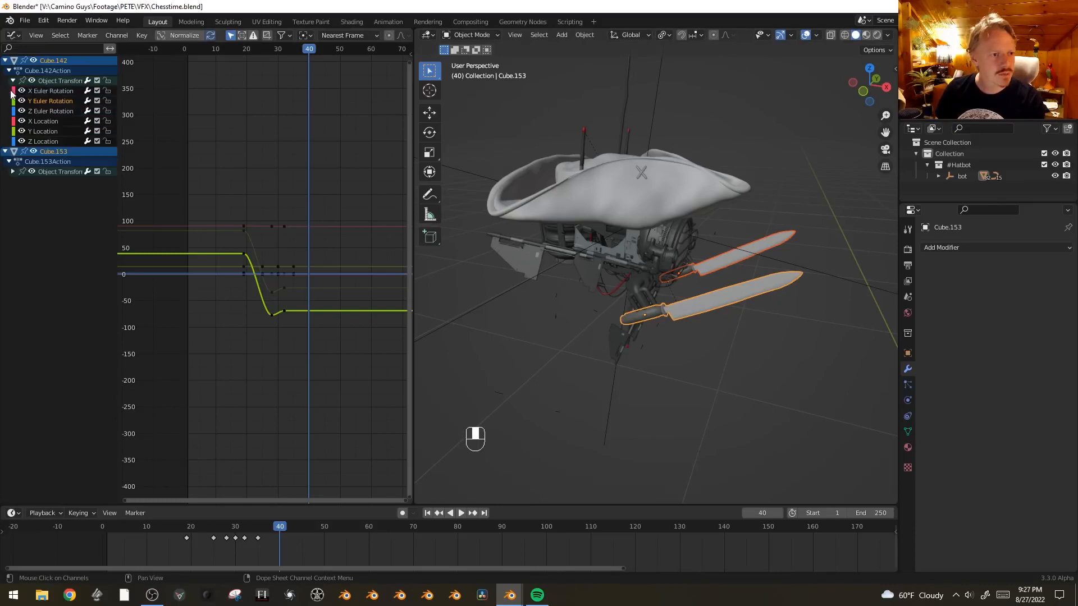
pyautogui.click(12, 172)
pyautogui.click(21, 112)
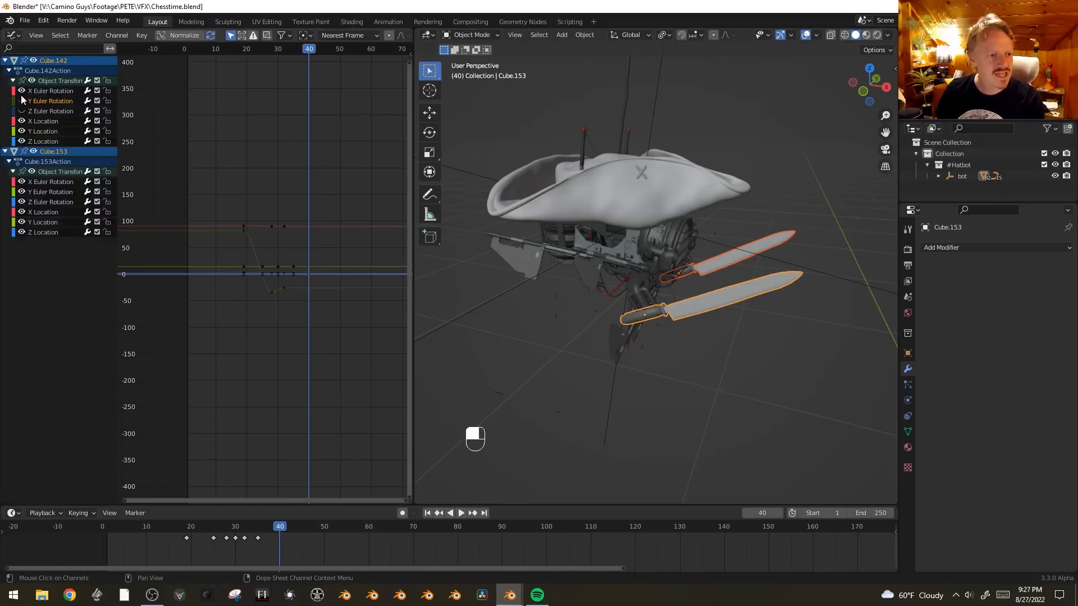
pyautogui.moveTo(22, 205); pyautogui.dragTo(22, 182)
pyautogui.keyDown('ctrl'); pyautogui.moveTo(337, 185); pyautogui.dragTo(278, 76, button='middle'); pyautogui.keyUp('ctrl')
# - Move both knives' Location keyframes from frame 30 earlier to frame 27
pyautogui.moveTo(261, 48); pyautogui.dragTo(267, 52)
pyautogui.keyDown('ctrl'); pyautogui.moveTo(258, 312); pyautogui.dragTo(281, 320, button='middle'); pyautogui.keyUp('ctrl')
pyautogui.hotkey('alt', 'a')
pyautogui.keyDown('alt'); pyautogui.click(287, 306); pyautogui.keyUp('alt')
pyautogui.press('g')
pyautogui.click(277, 328)
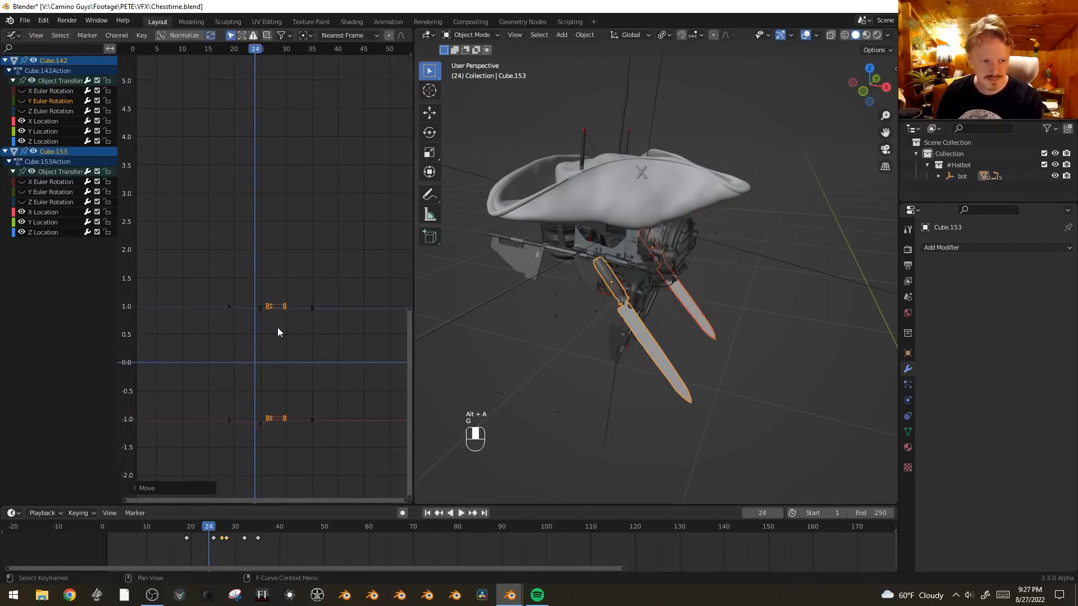
# - Move both knives' last Location keyframes from frame 35 earlier to frame 29
pyautogui.press('Right')
pyautogui.press('Right')
pyautogui.press('Right')
pyautogui.press('Right')
pyautogui.press('Right')
pyautogui.press('Right')
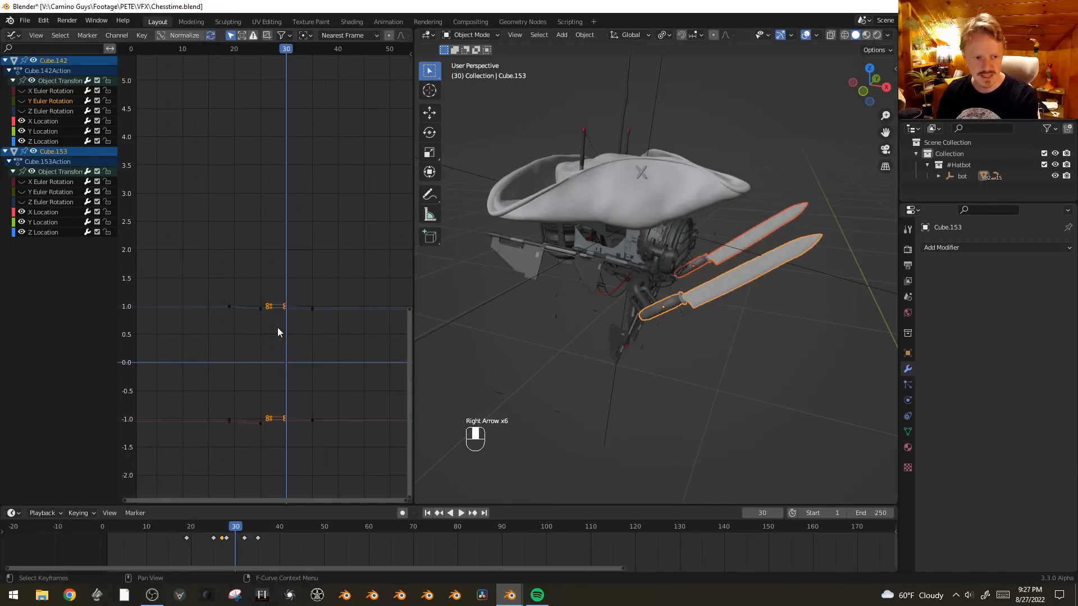
pyautogui.click(313, 309)
pyautogui.press('g')
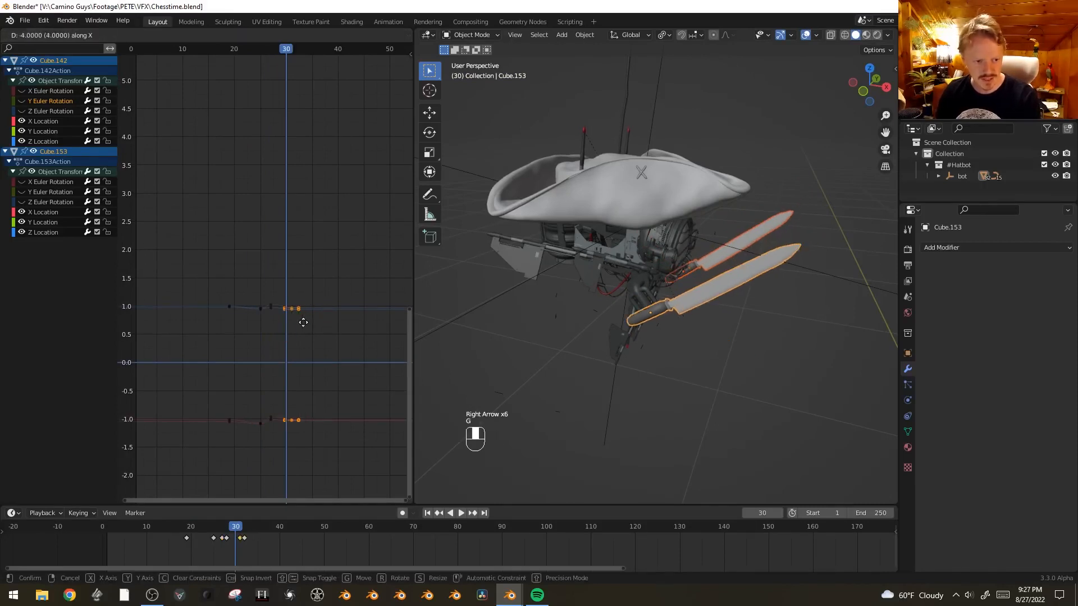
pyautogui.click(296, 323)
# - Play back the animation with overlays hidden to review the timing of the knives' slide
pyautogui.press('space')
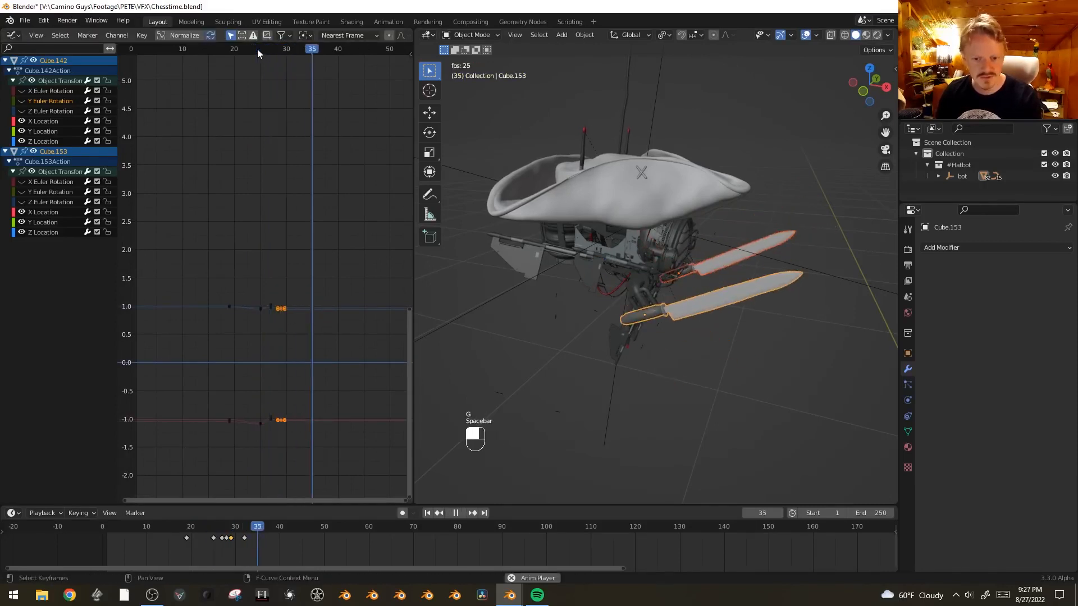
pyautogui.hotkey('shift', 'alt', 'z')
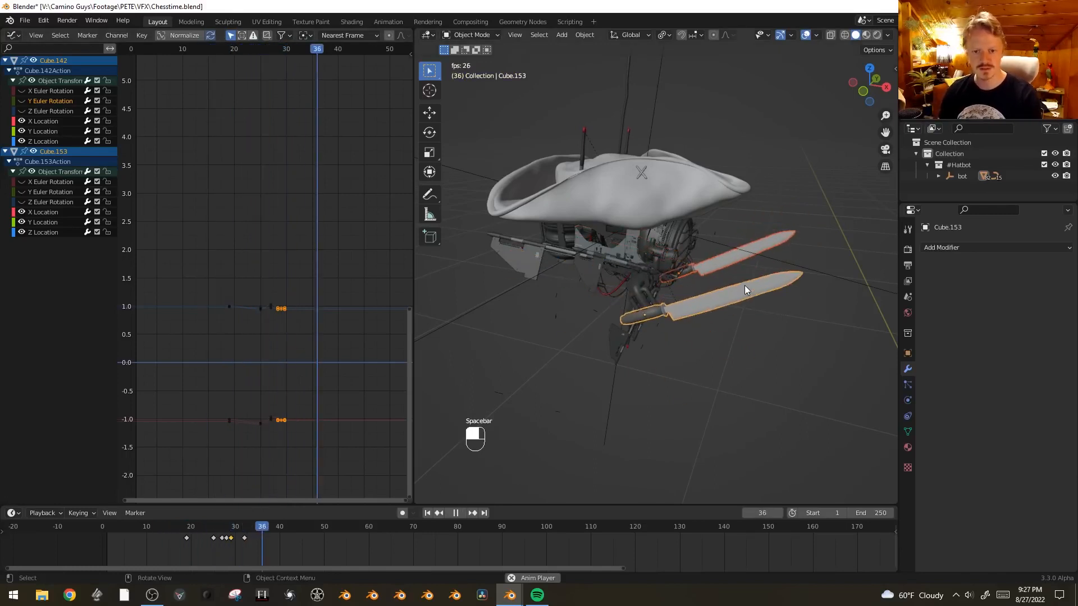
pyautogui.press('space')
pyautogui.press('space')
pyautogui.moveTo(776, 343); pyautogui.dragTo(785, 317, button='middle')
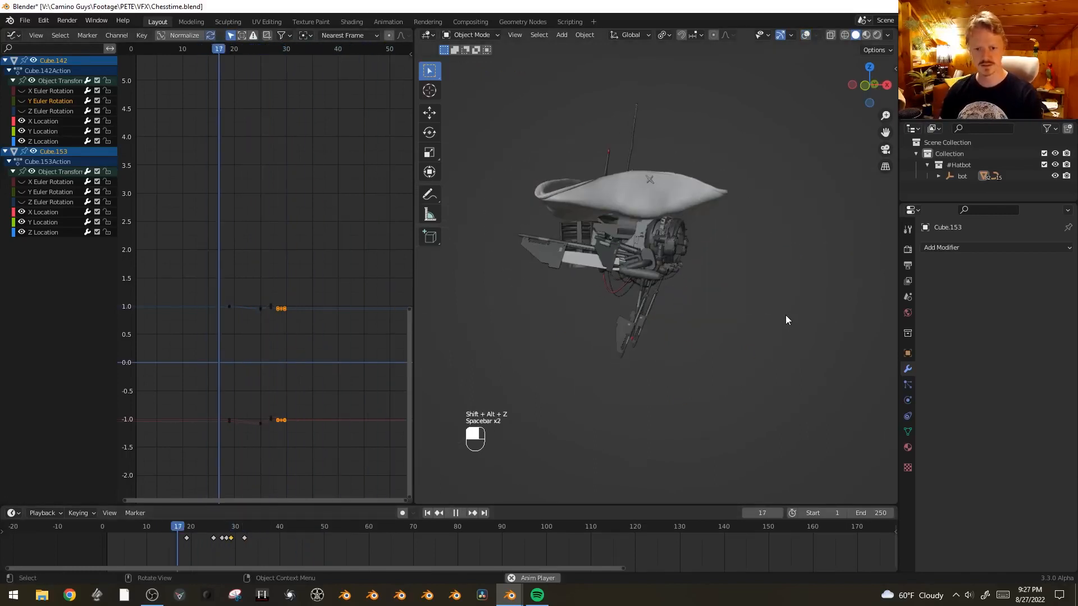
pyautogui.press('space')
pyautogui.moveTo(682, 361); pyautogui.dragTo(721, 295, button='middle')
pyautogui.hotkey('shift', 'alt', 'z')
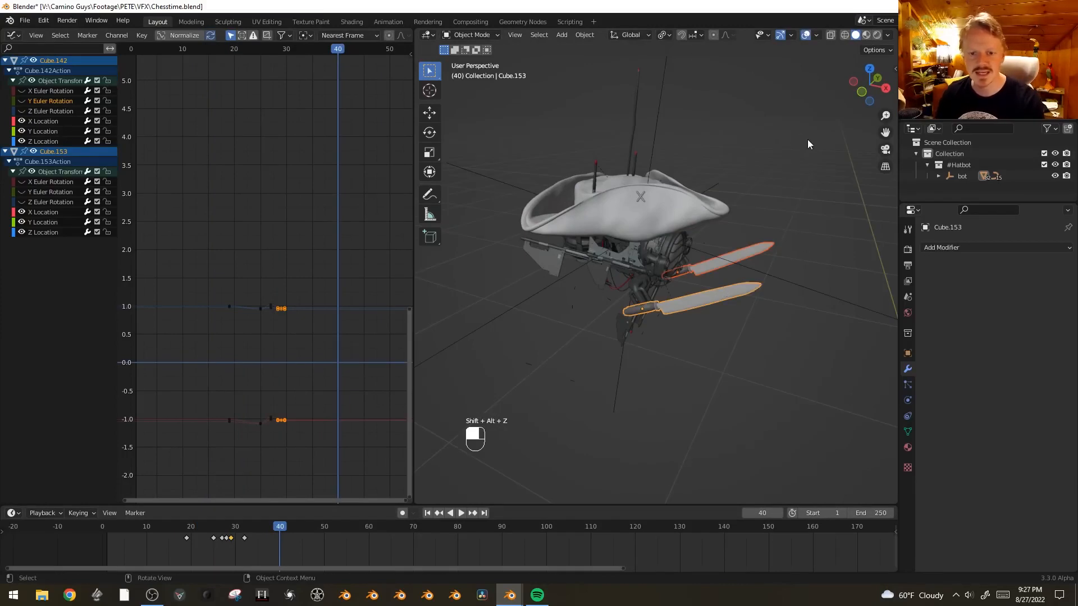
pyautogui.press('s')
pyautogui.click(754, 161)
pyautogui.hotkey('shift', 'alt', 'z')
pyautogui.moveTo(777, 318); pyautogui.dragTo(793, 259, button='middle')
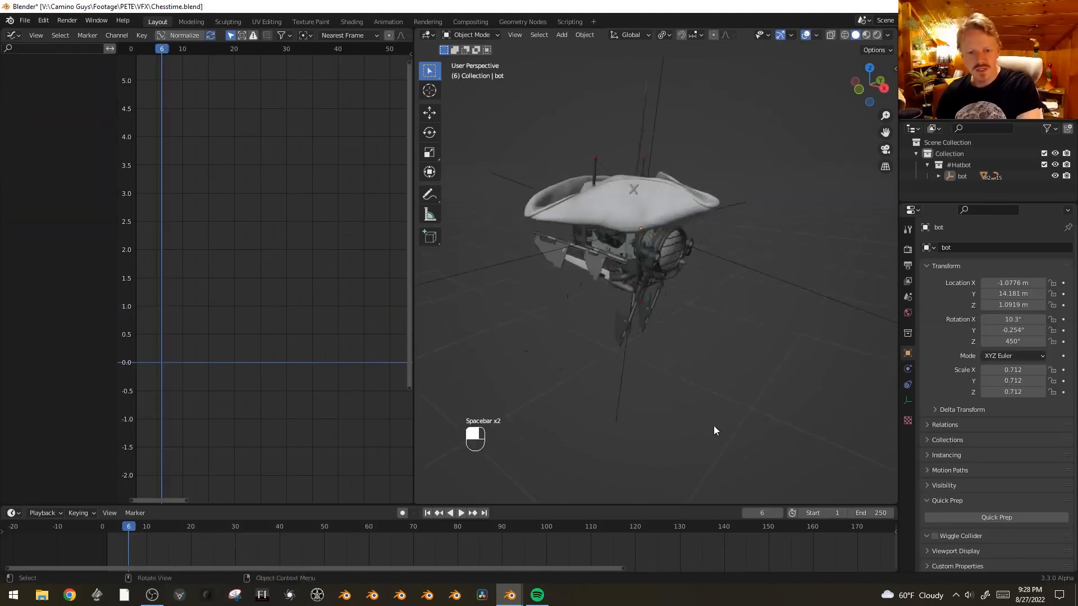
# - Replay the swing-out from a slightly different angle and select the robot's parent empty, bot
pyautogui.moveTo(713, 425); pyautogui.dragTo(692, 425, button='middle')
pyautogui.press('space')
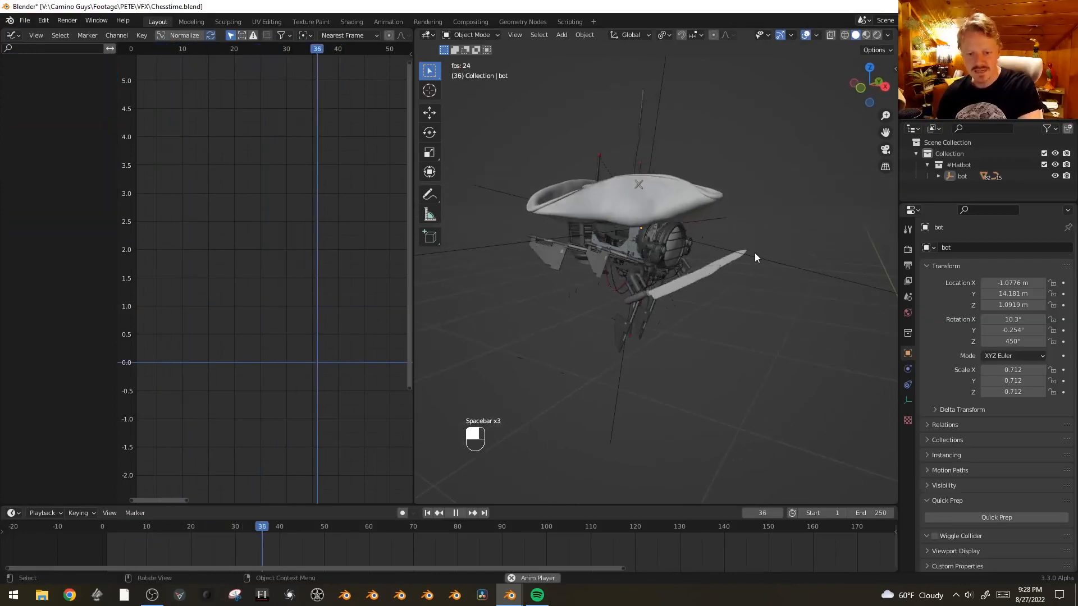
pyautogui.press('space')
pyautogui.click(768, 258)
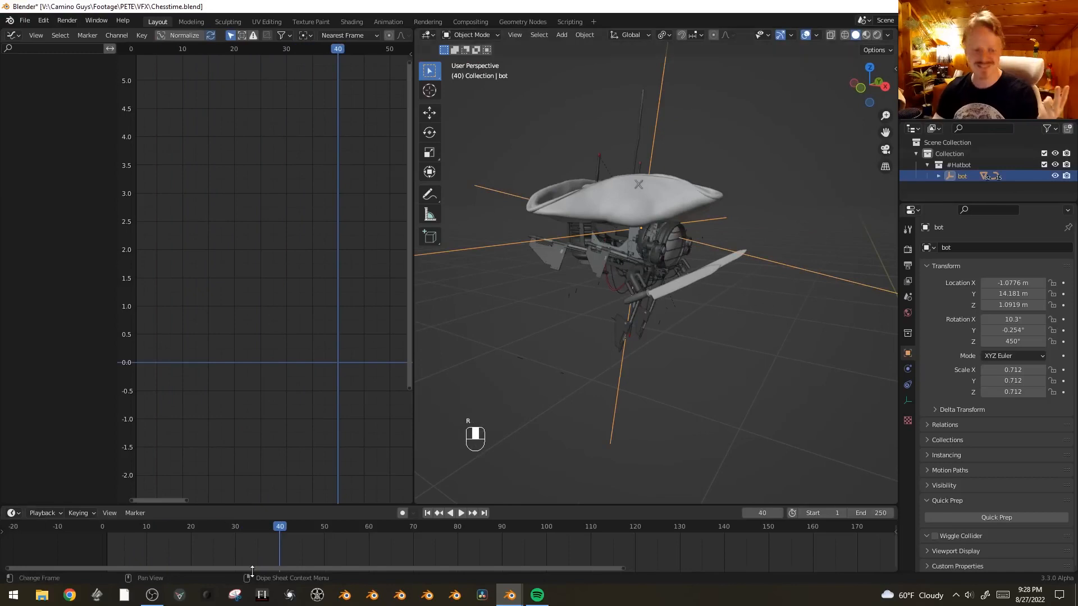
pyautogui.moveTo(130, 535); pyautogui.dragTo(227, 528)
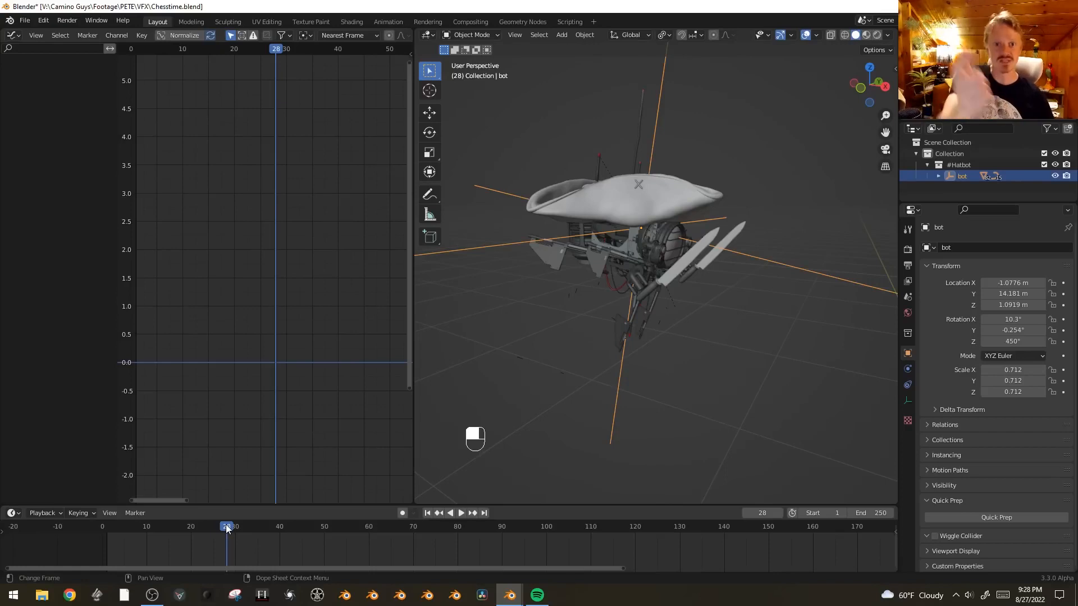
pyautogui.press('r')
pyautogui.press('r')
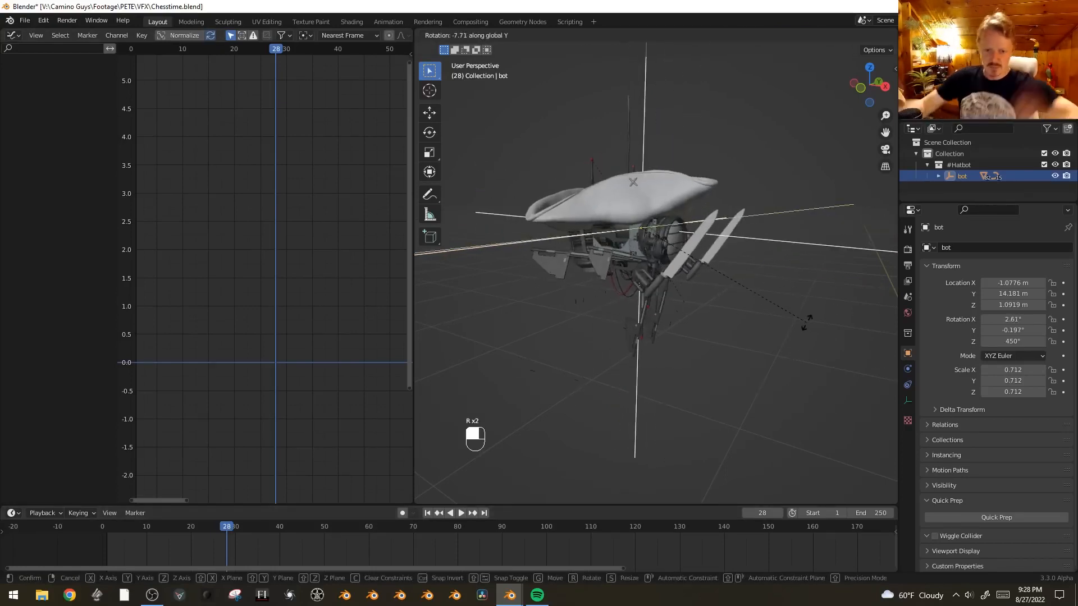
pyautogui.click(767, 386)
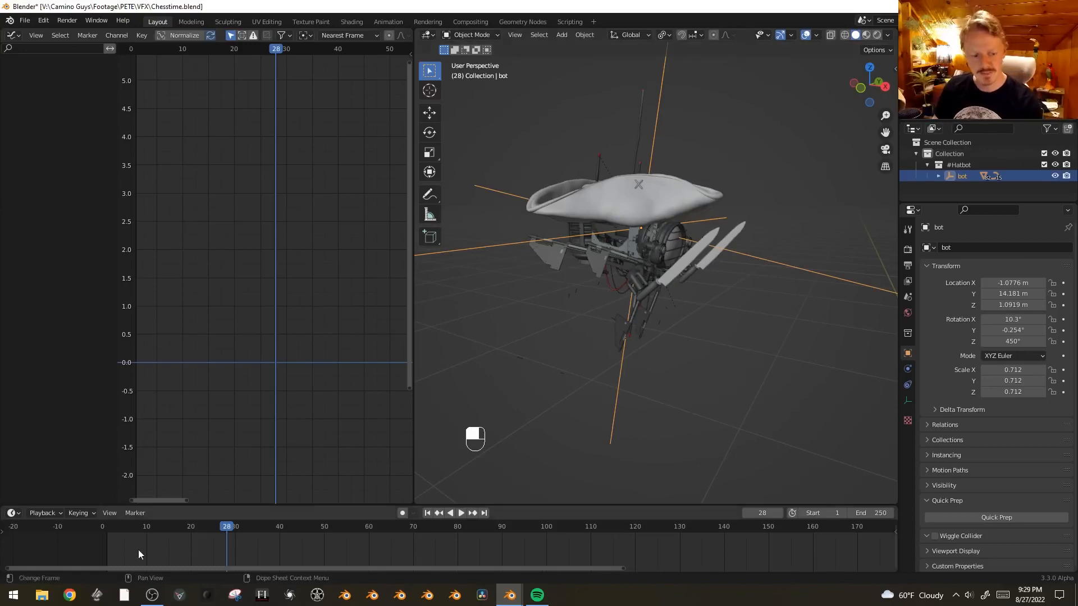
# - At frame 16, tilt the bot empty about its local X axis to 17° and insert a Rotation keyframe
pyautogui.moveTo(143, 529); pyautogui.dragTo(187, 530)
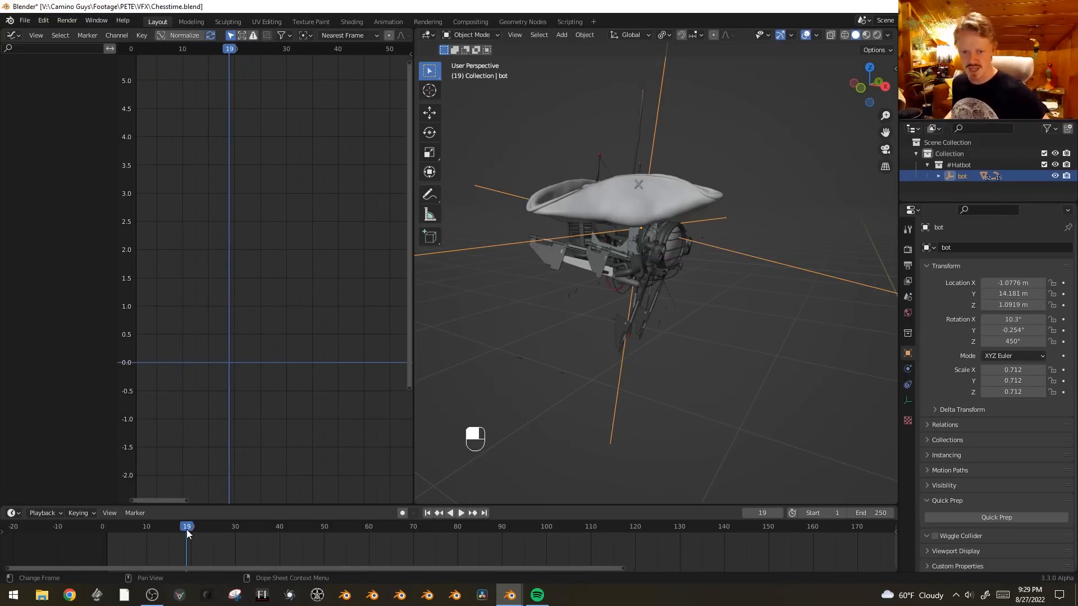
pyautogui.press('Left')
pyautogui.press('Left')
pyautogui.press('Left')
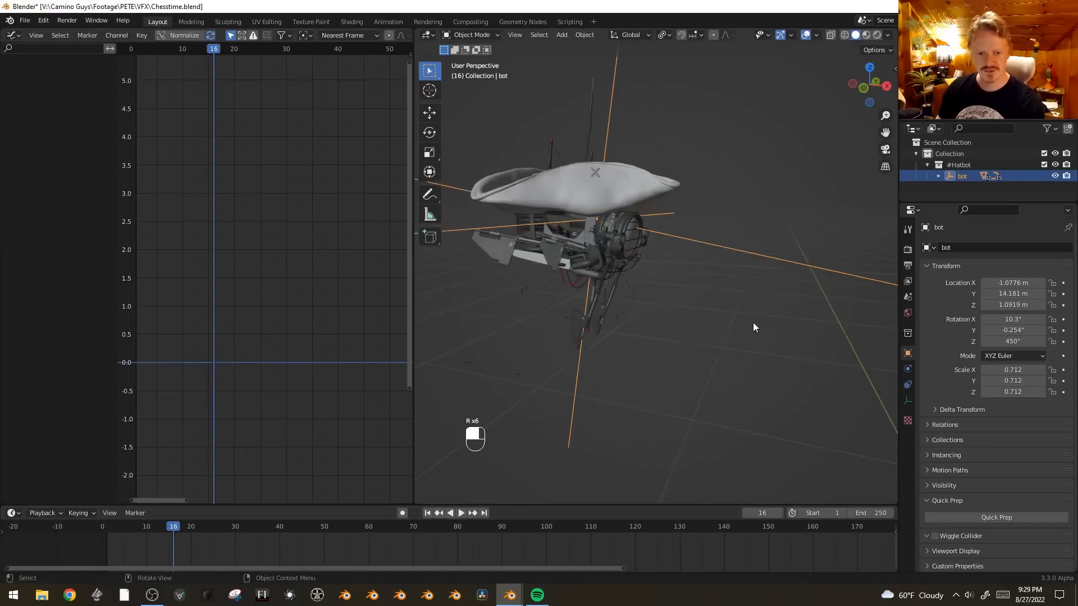
pyautogui.press('r')
pyautogui.press('x')
pyautogui.press('x')
pyautogui.click(775, 333)
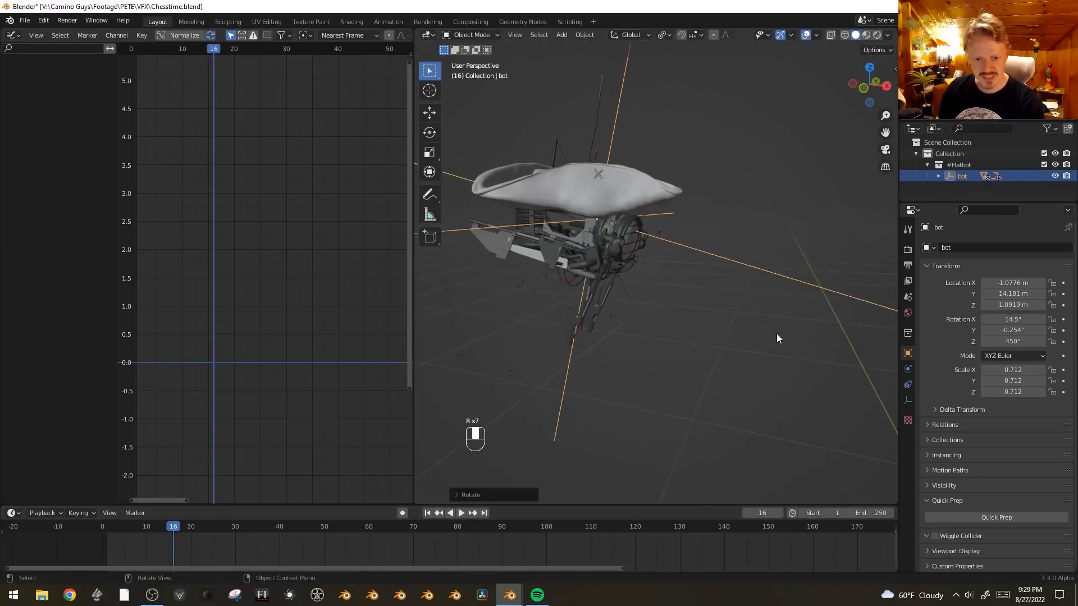
pyautogui.press('r')
pyautogui.press('x')
pyautogui.press('x')
pyautogui.click(770, 339)
pyautogui.press('i')
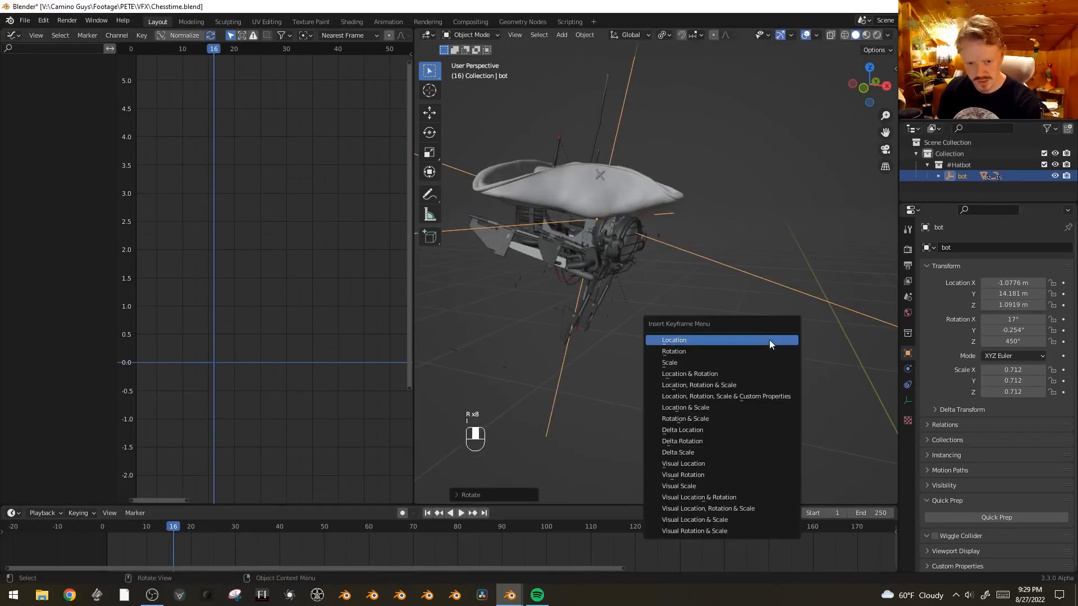
pyautogui.click(763, 350)
# - At frame 19, tilt the bot empty further about local X to 22.6° and insert a Rotation keyframe
pyautogui.press('Right')
pyautogui.press('Right')
pyautogui.press('Right')
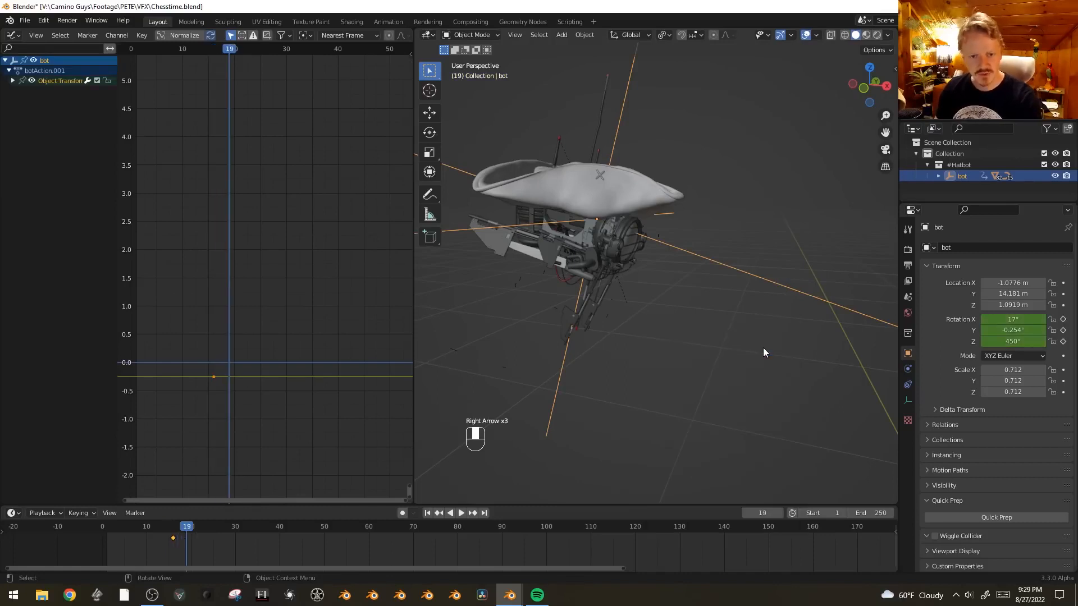
pyautogui.press('r')
pyautogui.press('x')
pyautogui.press('x')
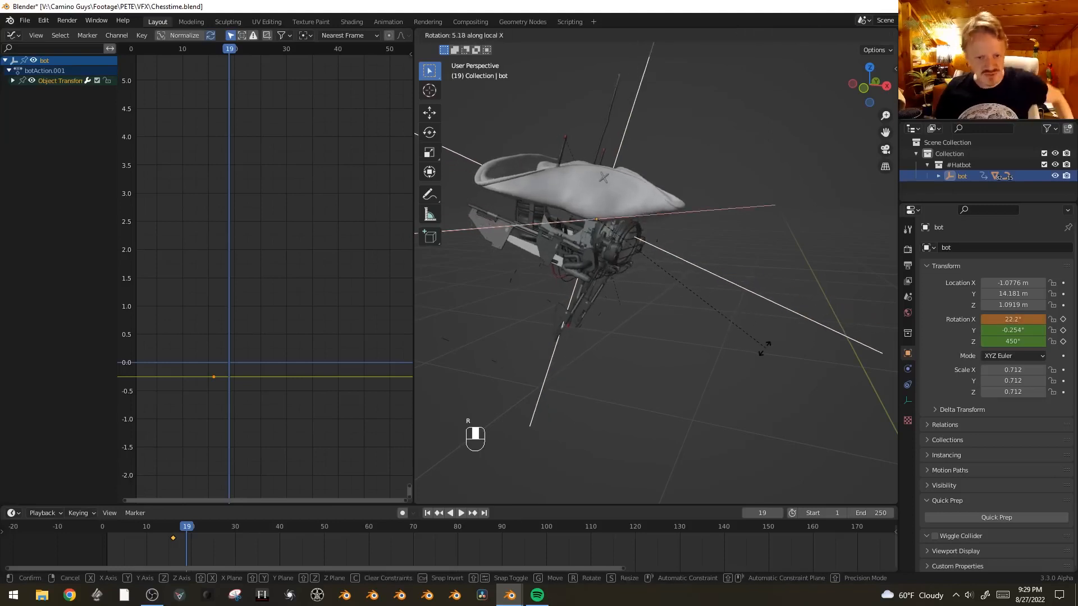
pyautogui.click(761, 349)
pyautogui.press('Right')
pyautogui.press('Right')
pyautogui.press('Right')
pyautogui.press('Right')
pyautogui.press('Left')
pyautogui.press('Left')
pyautogui.press('Left')
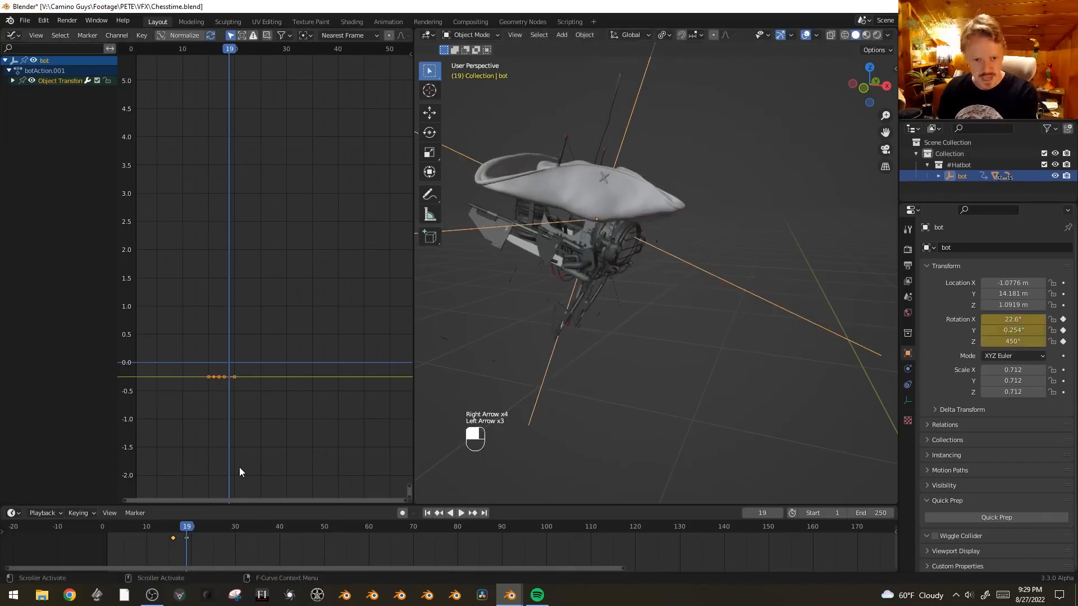
# - At frame 23, tilt the bot empty back about local X to 9.77° and insert a Rotation keyframe
pyautogui.press('Right')
pyautogui.press('Right')
pyautogui.press('Right')
pyautogui.press('Right')
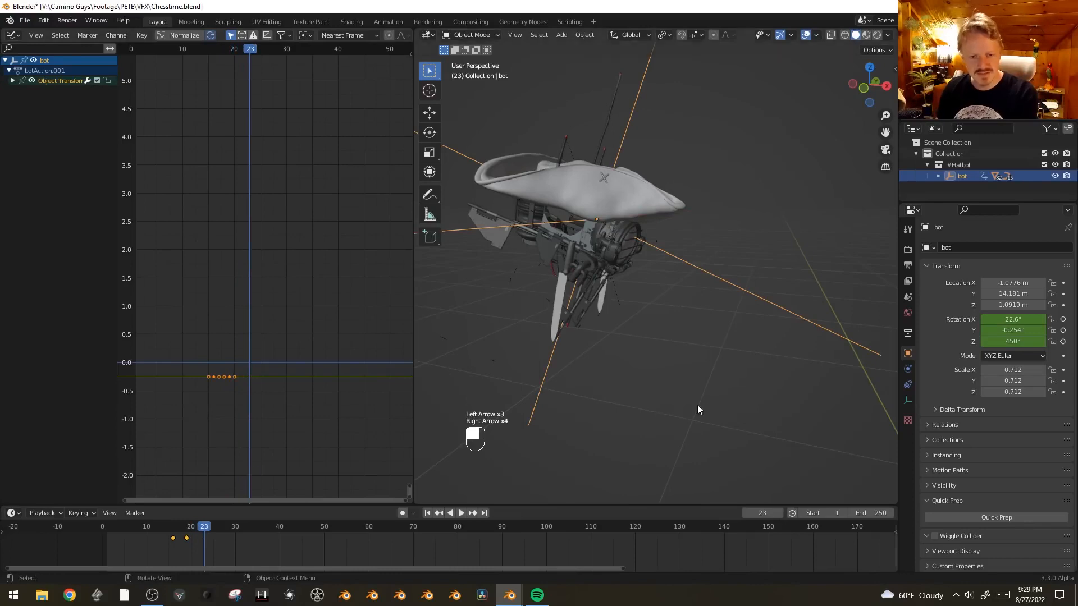
pyautogui.press('r')
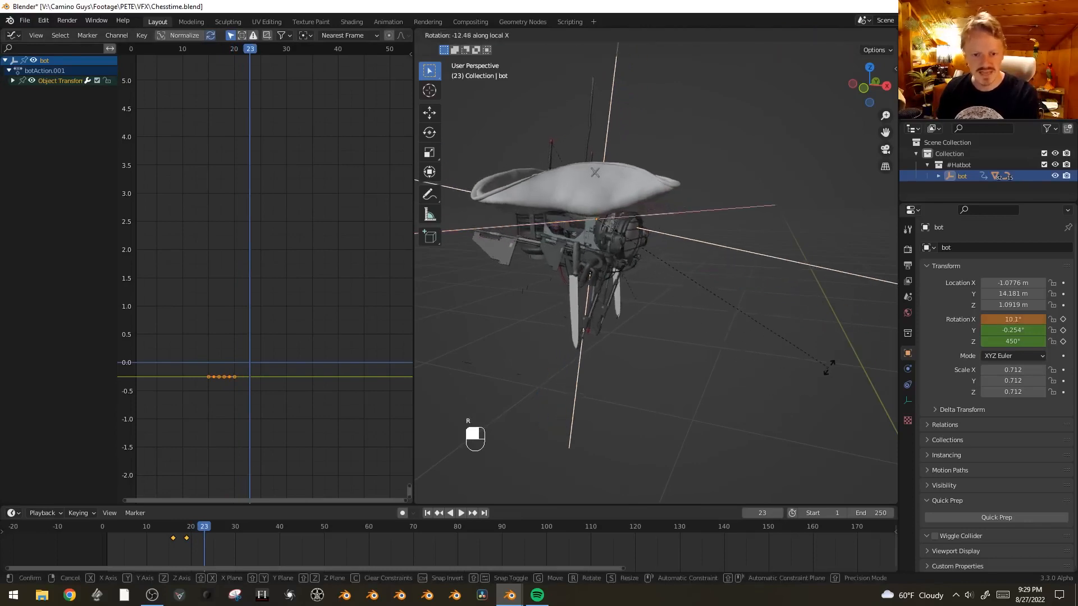
pyautogui.click(815, 365)
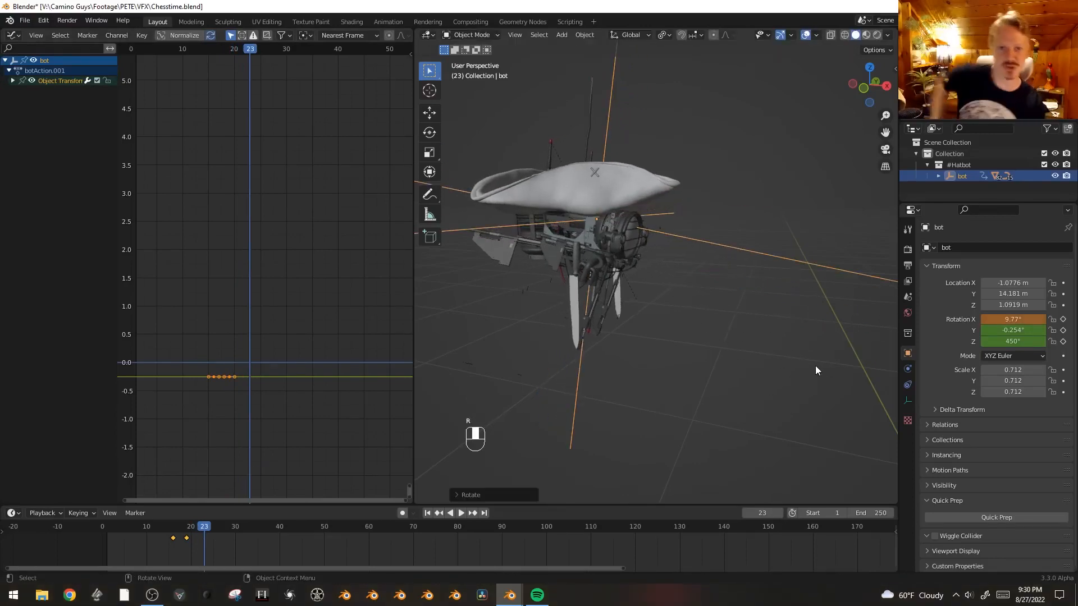
pyautogui.click(816, 365)
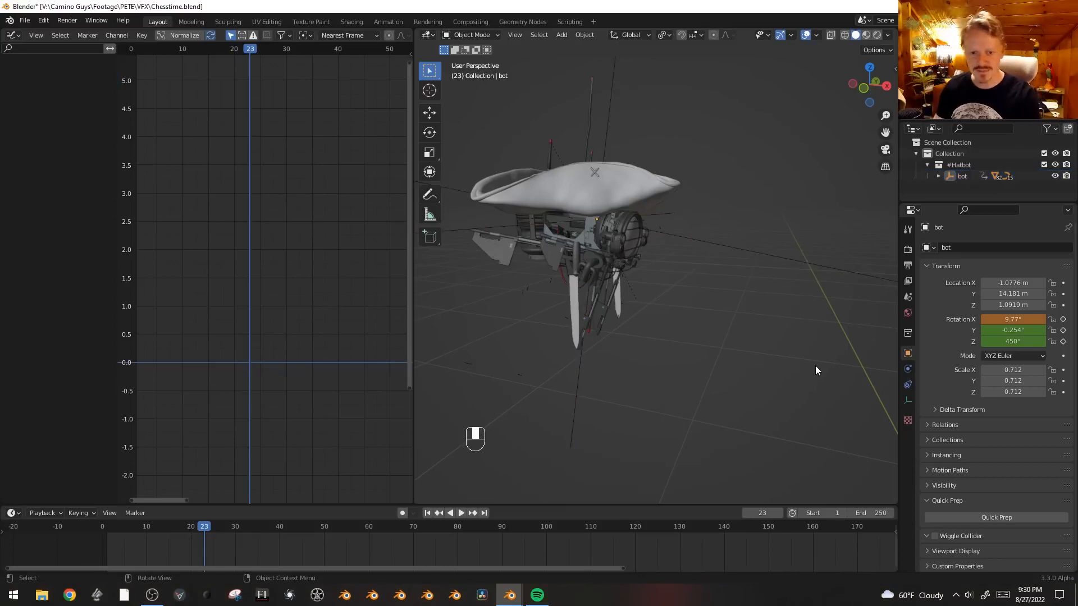
pyautogui.click(607, 98)
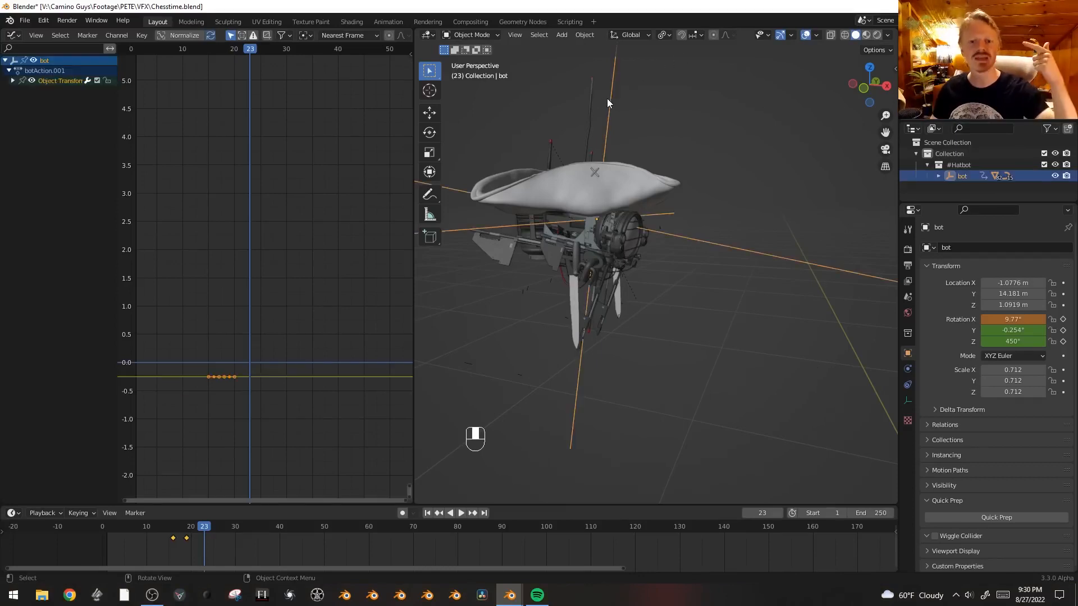
pyautogui.press('i')
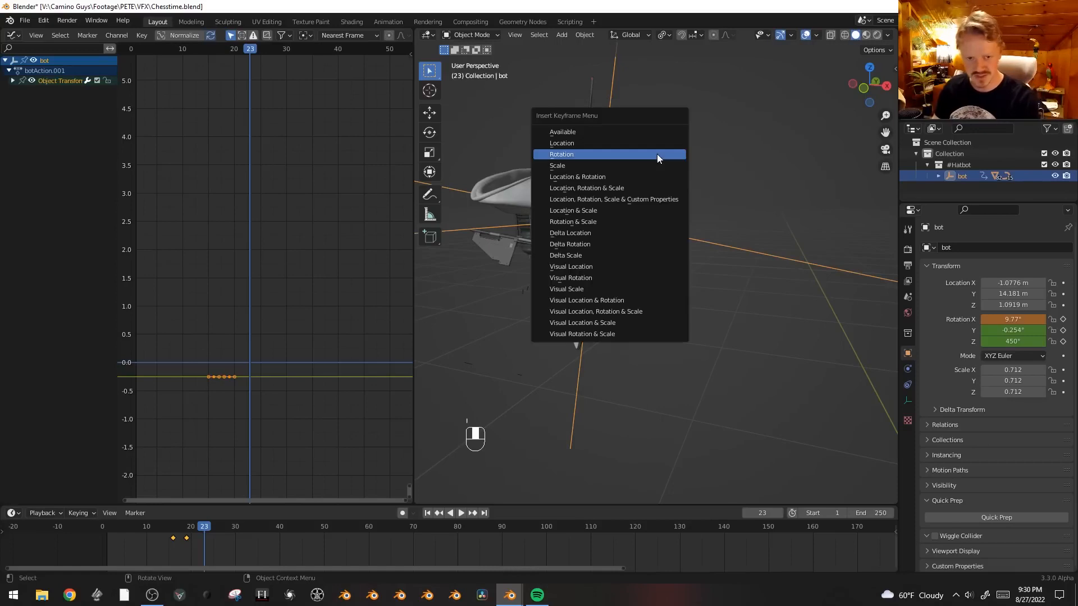
pyautogui.click(657, 154)
# - Step through the frames to frame 26, tilt the bot empty about local X to 9.31° and insert a Rotation keyframe
pyautogui.press('Right')
pyautogui.press('Right')
pyautogui.press('Right')
pyautogui.press('Right')
pyautogui.press('Right')
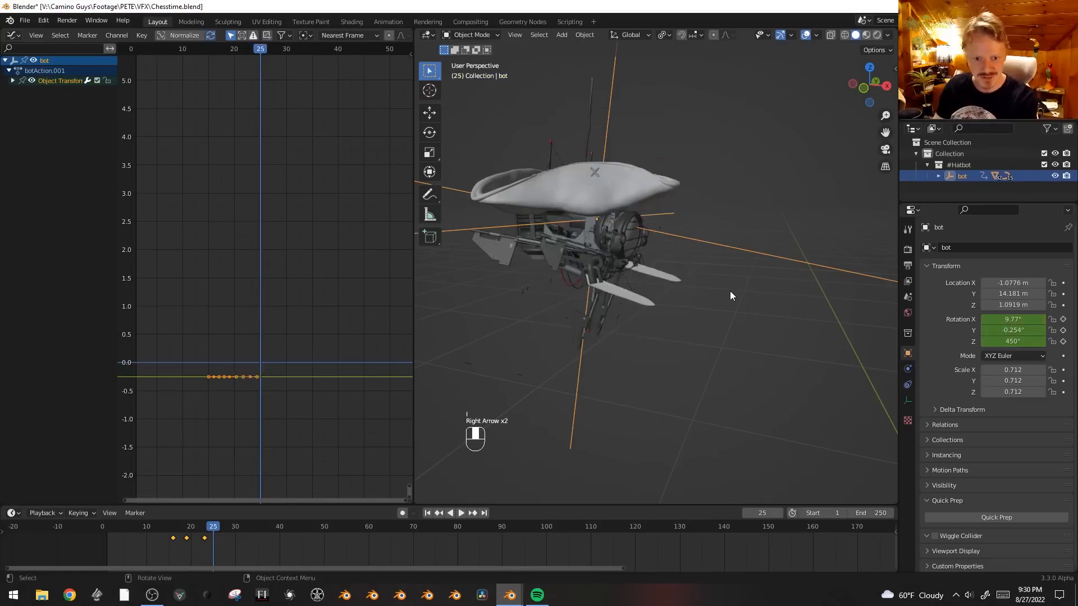
pyautogui.press('Left')
pyautogui.press('Left')
pyautogui.press('Left')
pyautogui.press('Left')
pyautogui.press('Left')
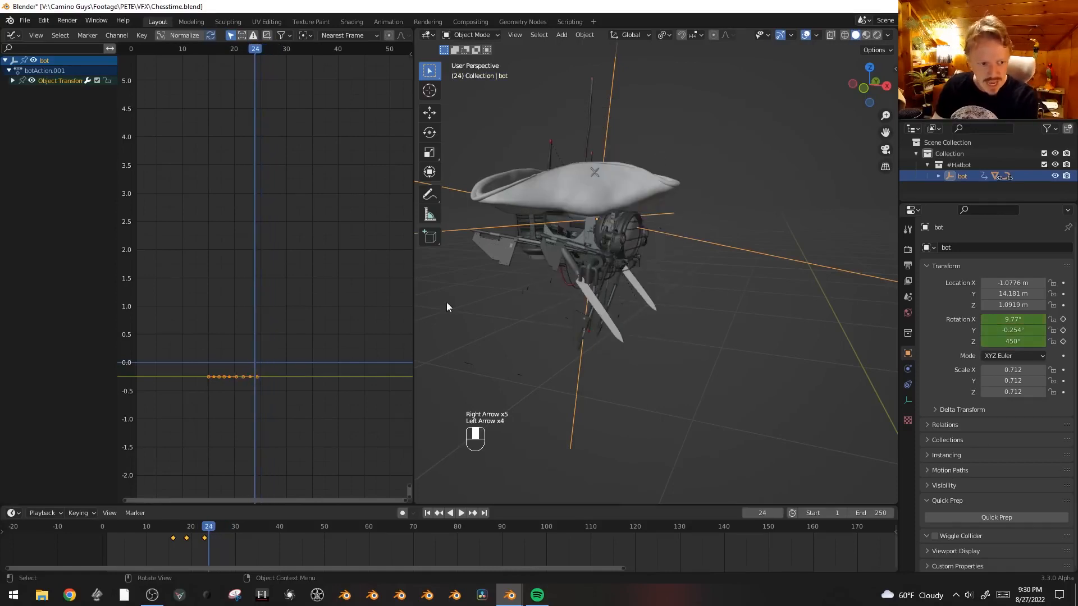
pyautogui.press('Right')
pyautogui.press('Right')
pyautogui.press('Right')
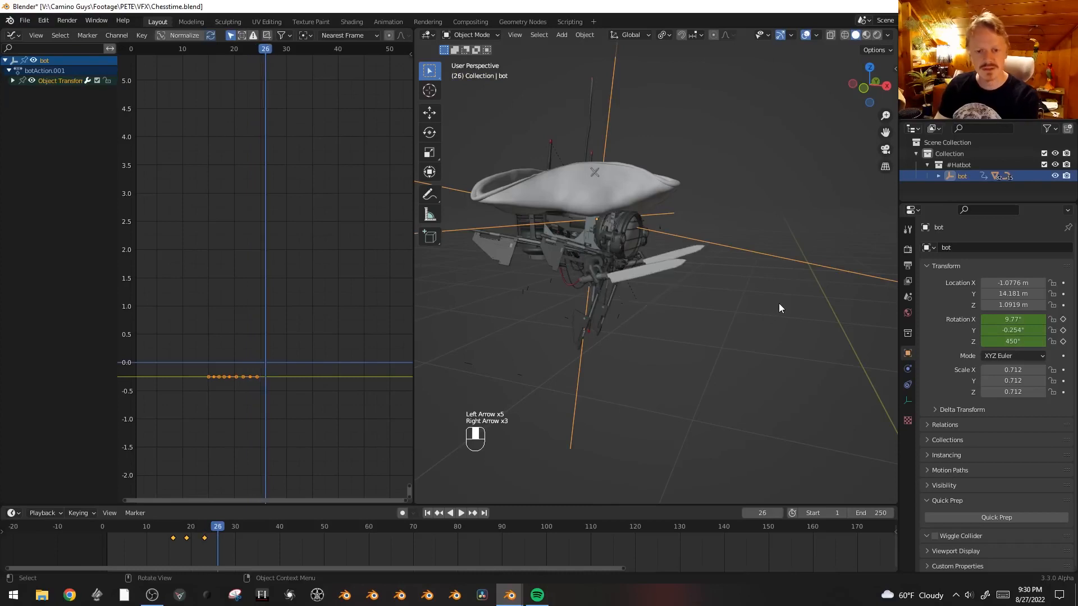
pyautogui.press('r')
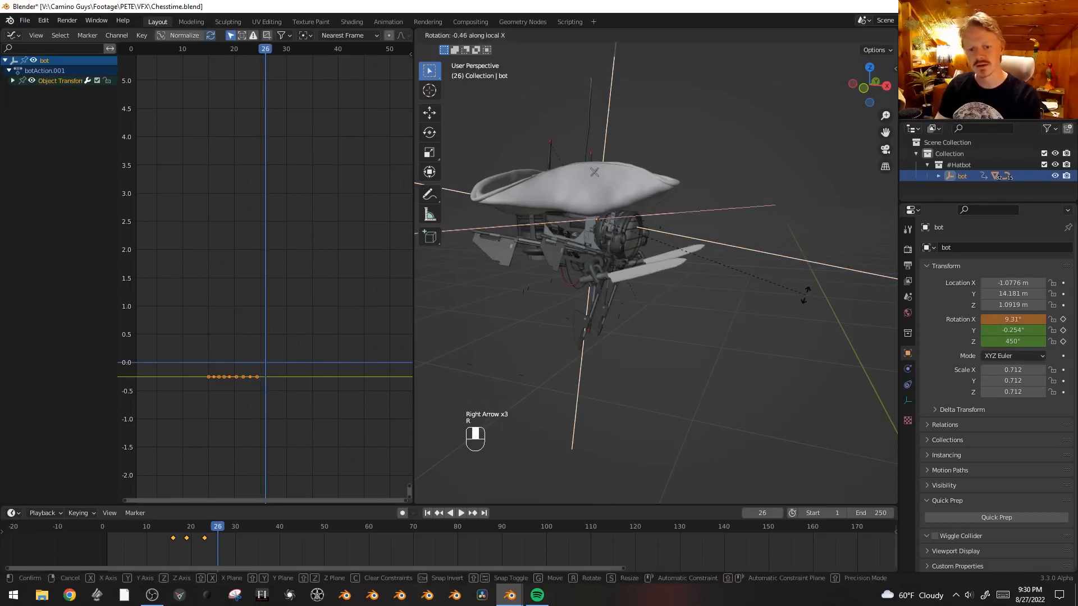
pyautogui.click(805, 295)
pyautogui.press('i')
pyautogui.click(805, 295)
# - Advance to frame 28 and bring the bot empty's X rotation curve into clear view in the graph
pyautogui.press('Right')
pyautogui.press('Right')
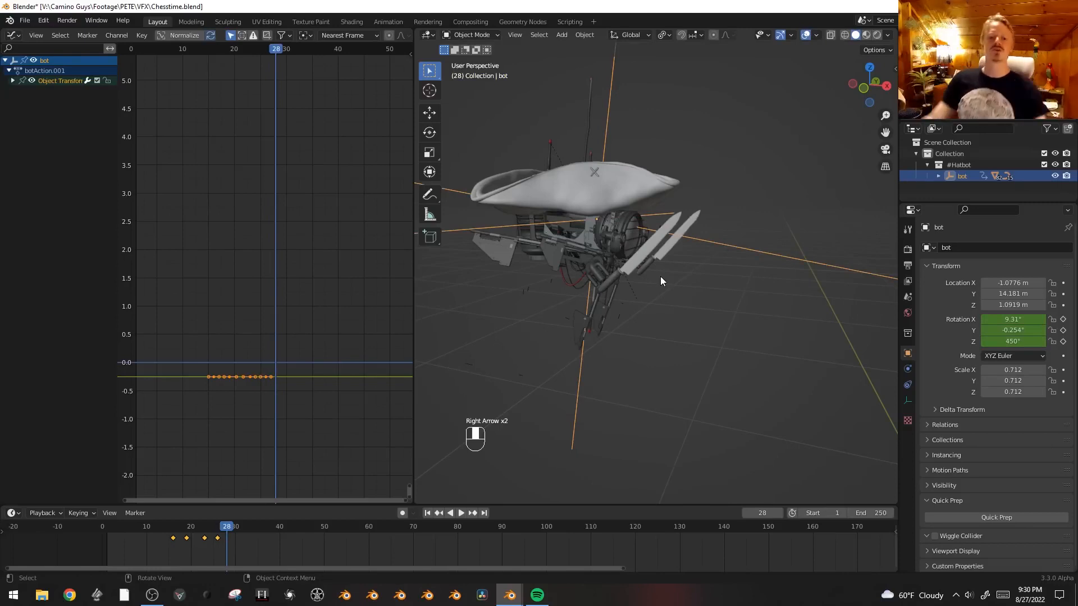
pyautogui.keyDown('ctrl'); pyautogui.moveTo(306, 338); pyautogui.dragTo(338, 342, button='middle'); pyautogui.keyUp('ctrl')
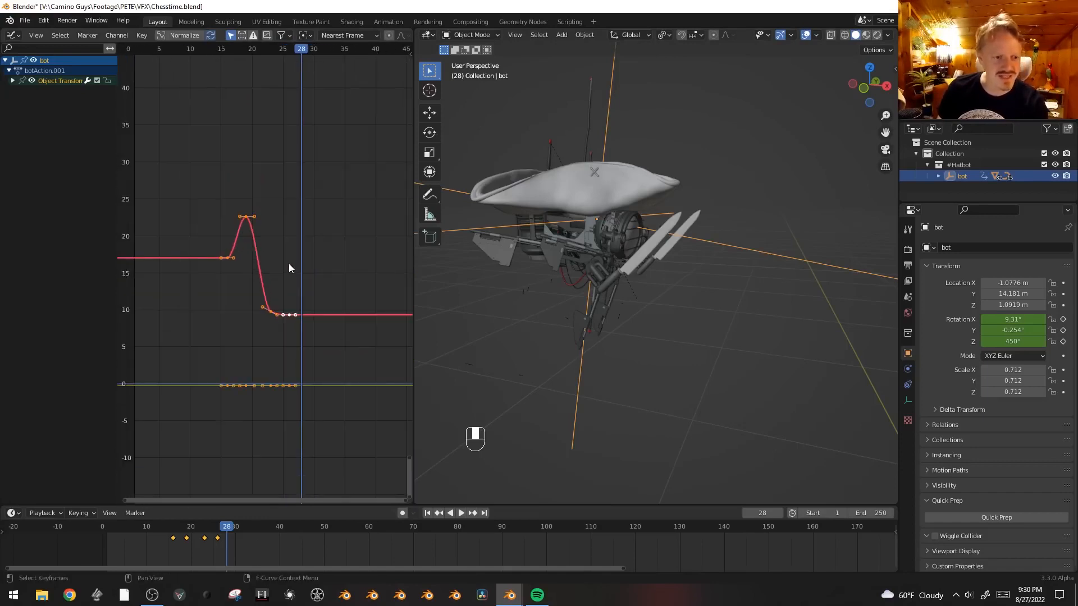
pyautogui.keyDown('ctrl'); pyautogui.moveTo(288, 262); pyautogui.dragTo(304, 263, button='middle'); pyautogui.keyUp('ctrl')
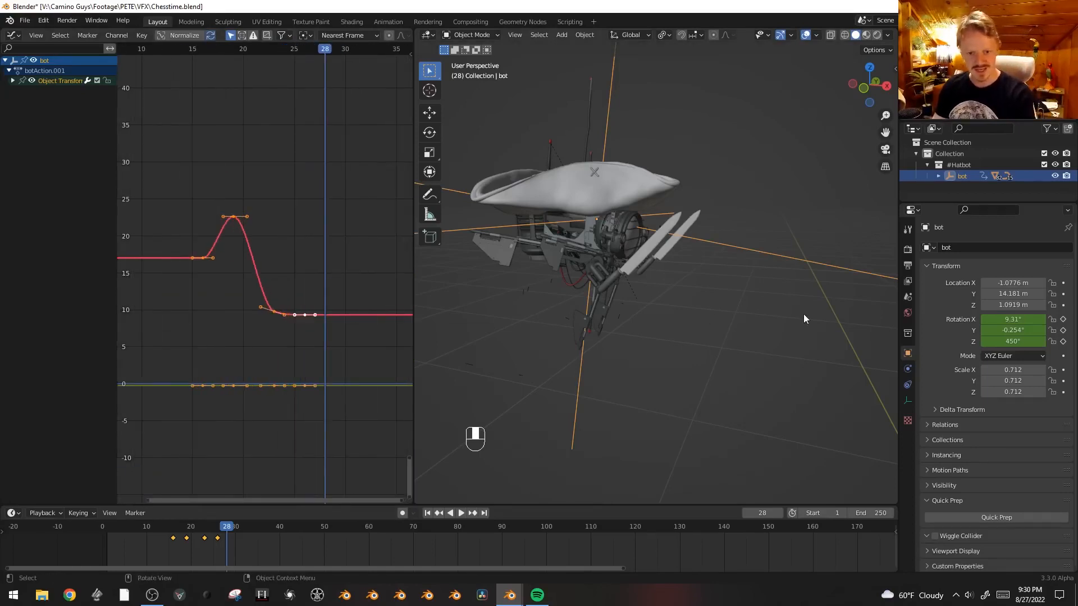
pyautogui.press('r')
pyautogui.press('x')
pyautogui.press('x')
pyautogui.rightClick(836, 292)
# - At frame 28, tilt the bot empty about local X to 6.39° and insert a Rotation keyframe
pyautogui.press('r')
pyautogui.press('x')
pyautogui.press('x')
pyautogui.click(839, 282)
pyautogui.press('i')
pyautogui.click(839, 282)
# - At frame 38, tilt the bot empty about local X to about 11° and insert a Rotation keyframe
pyautogui.press('Right')
pyautogui.press('Right')
pyautogui.press('Right')
pyautogui.press('Right')
pyautogui.press('Right')
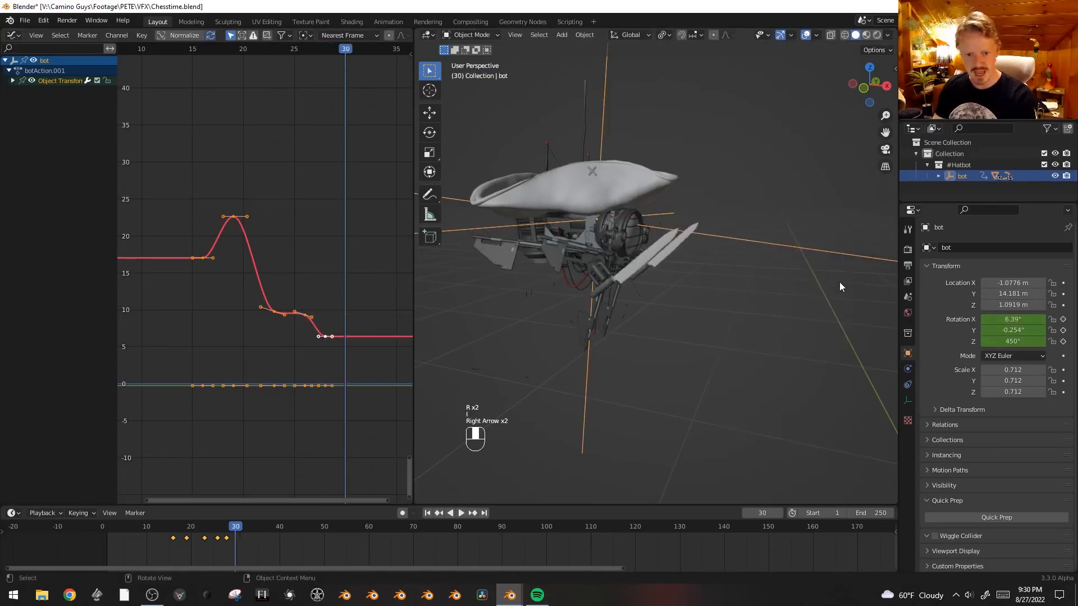
pyautogui.press('Right')
pyautogui.press('Right')
pyautogui.press('Right')
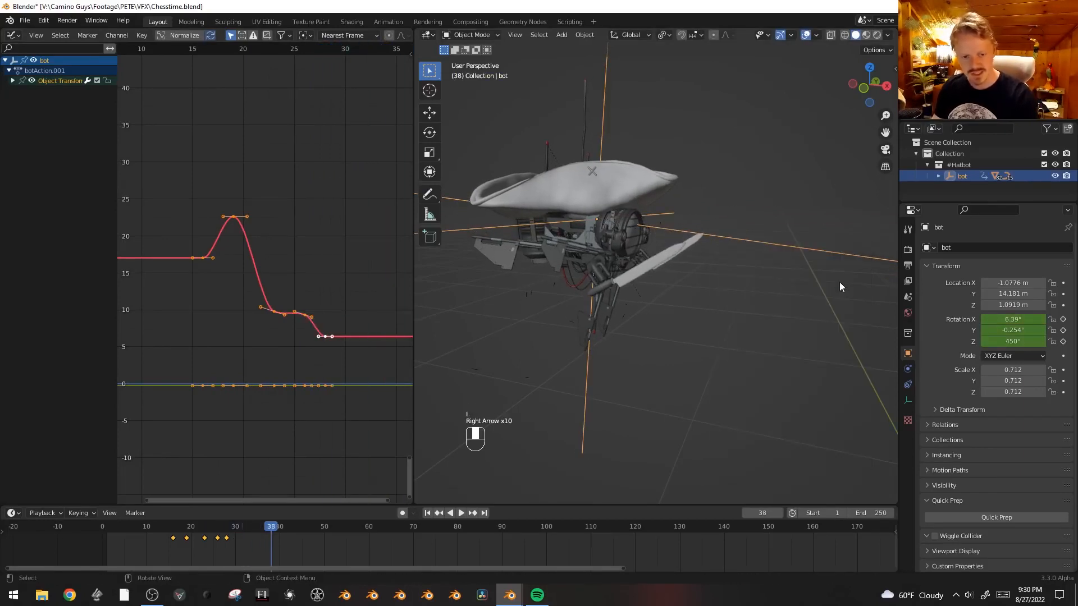
pyautogui.press('r')
pyautogui.press('x')
pyautogui.press('x')
pyautogui.click(832, 301)
pyautogui.press('i')
pyautogui.click(832, 301)
# - At frame 47, tilt the bot empty about local X to 10.2° and insert a Rotation keyframe
pyautogui.press('Right')
pyautogui.press('Right')
pyautogui.press('Right')
pyautogui.moveTo(338, 277); pyautogui.dragTo(242, 275, button='middle')
pyautogui.scroll(-4, 745, 330)
pyautogui.press('r')
pyautogui.press('x')
pyautogui.press('x')
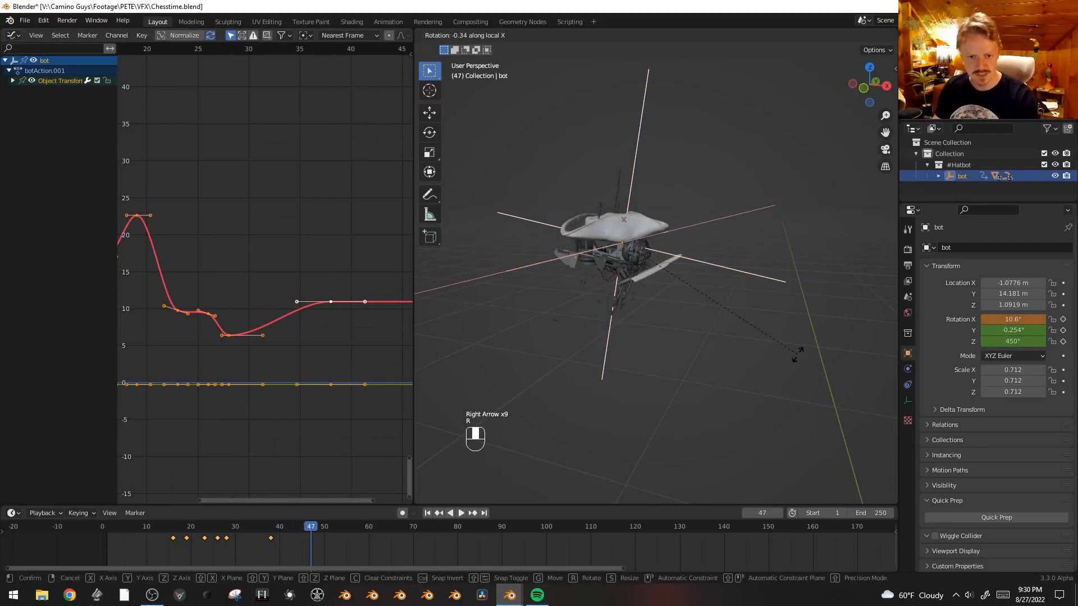
pyautogui.click(799, 354)
pyautogui.press('i')
pyautogui.click(800, 354)
# - Hide the viewport overlays and play back the bot's body tilt from about frame 16
pyautogui.keyDown('ctrl'); pyautogui.moveTo(362, 219); pyautogui.dragTo(227, 242, button='middle'); pyautogui.keyUp('ctrl')
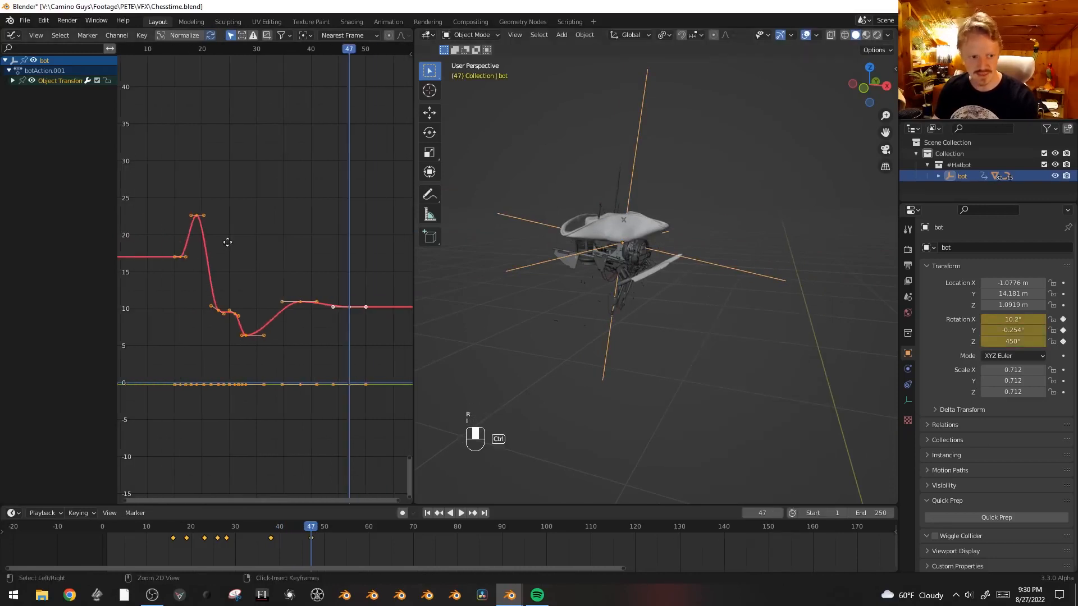
pyautogui.click(180, 51)
pyautogui.hotkey('shift', 'alt', 'z')
pyautogui.press('space')
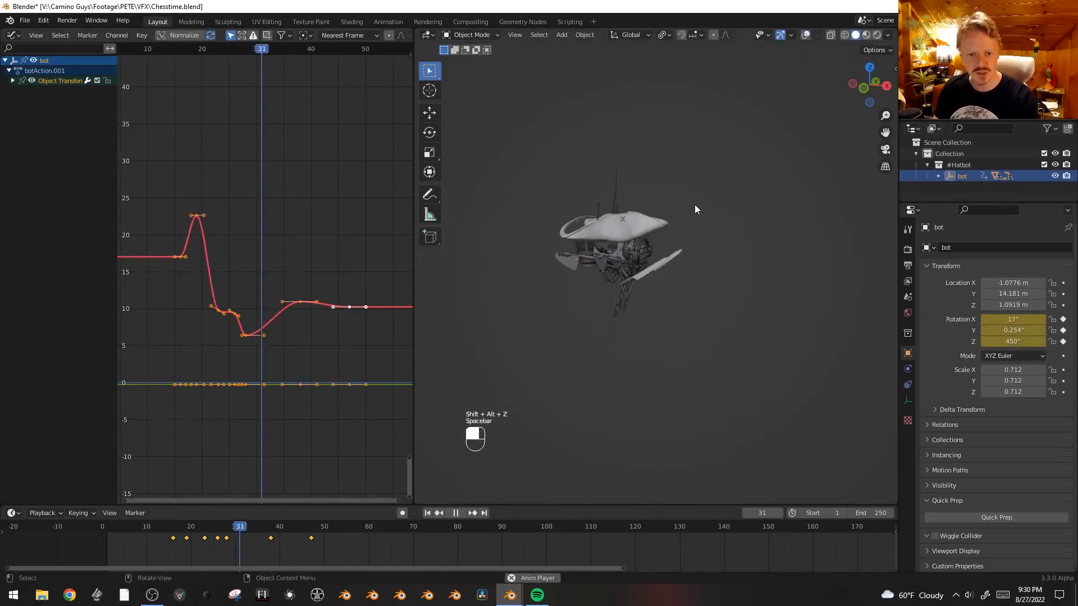
pyautogui.press('space')
pyautogui.press('space')
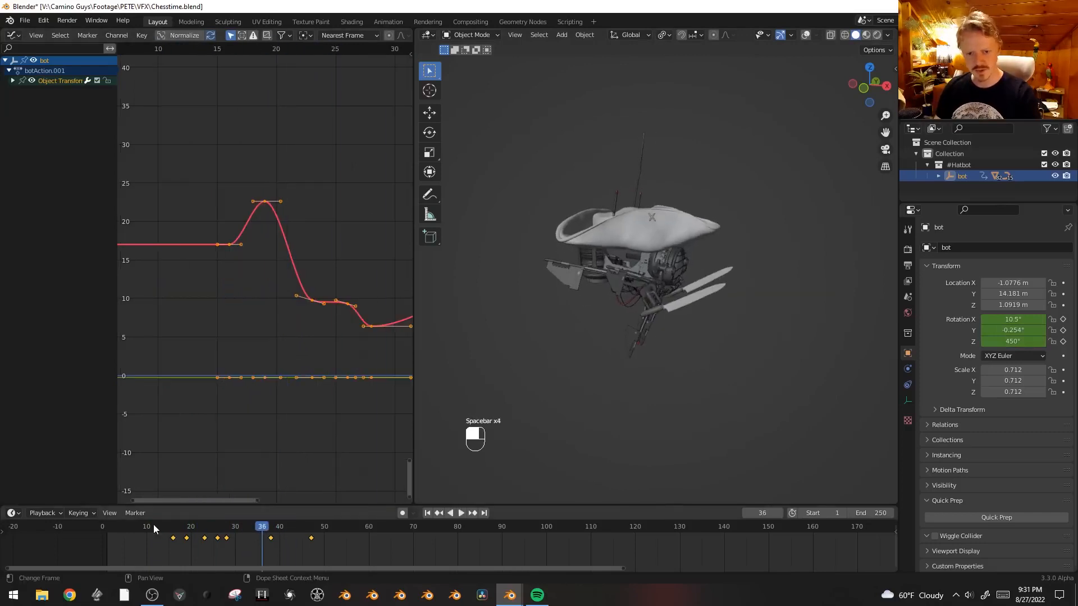
# - Step through the start of the swing and delete the bot's X rotation keyframe at frame 19
pyautogui.moveTo(153, 524)
pyautogui.mouseDown()
pyautogui.moveTo(198, 528)
pyautogui.moveTo(170, 528)
pyautogui.mouseUp()
pyautogui.press('Right')
pyautogui.press('Right')
pyautogui.press('Right')
pyautogui.press('Right')
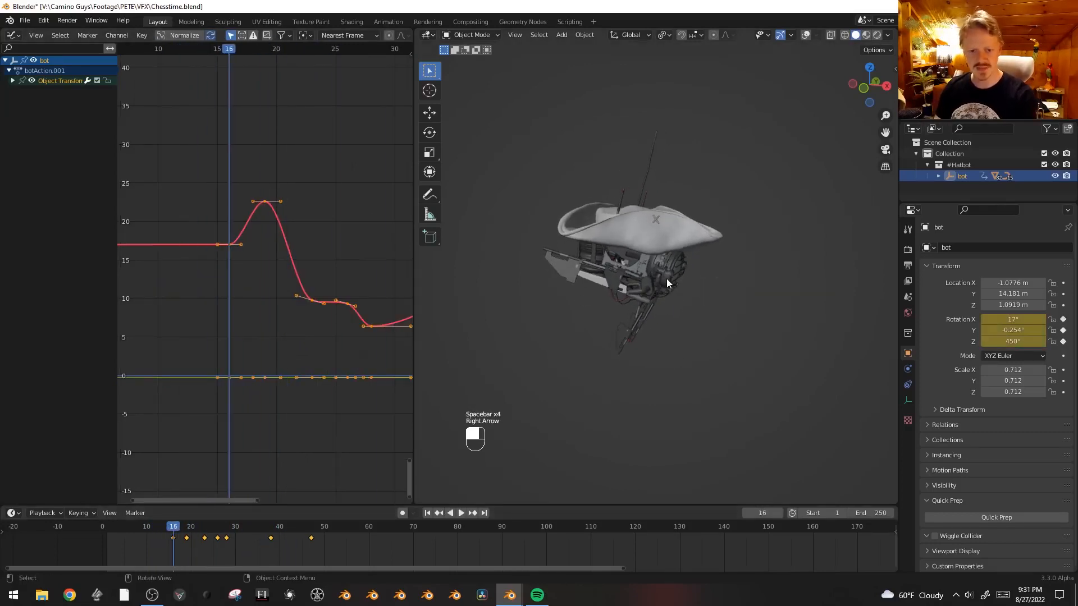
pyautogui.press('Right')
pyautogui.press('Left')
pyautogui.hotkey('alt', 'a')
pyautogui.press('b')
pyautogui.moveTo(240, 187); pyautogui.dragTo(296, 218)
pyautogui.press('x')
pyautogui.click(296, 219)
# - Move the bot's first X rotation keyframe from frame 16 to frame 18 and replay the motion
pyautogui.press('b')
pyautogui.moveTo(200, 219); pyautogui.dragTo(253, 274)
pyautogui.press('g')
pyautogui.click(276, 275)
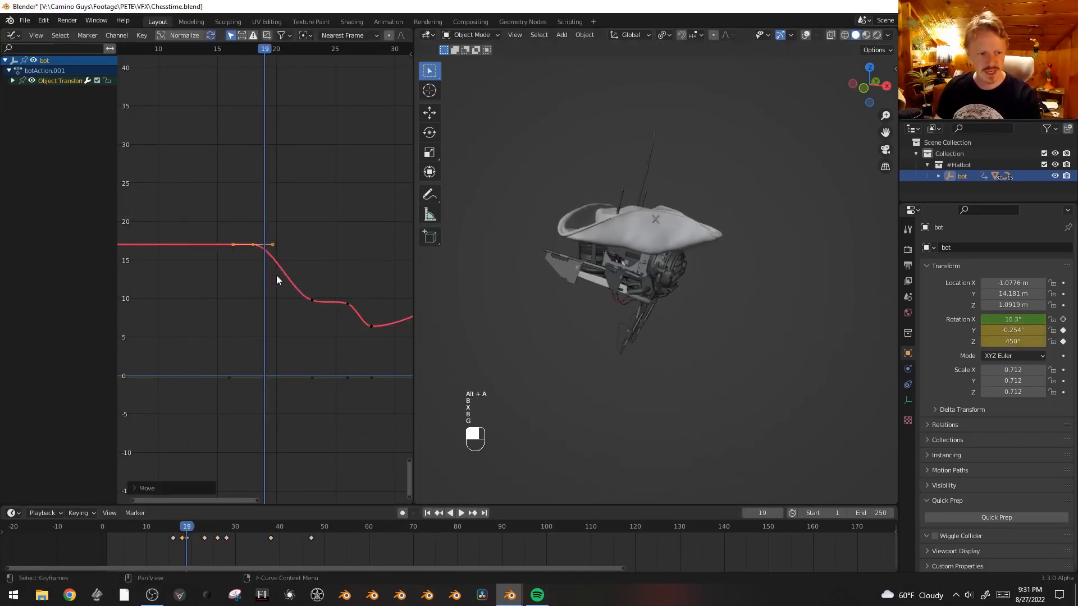
pyautogui.press('space')
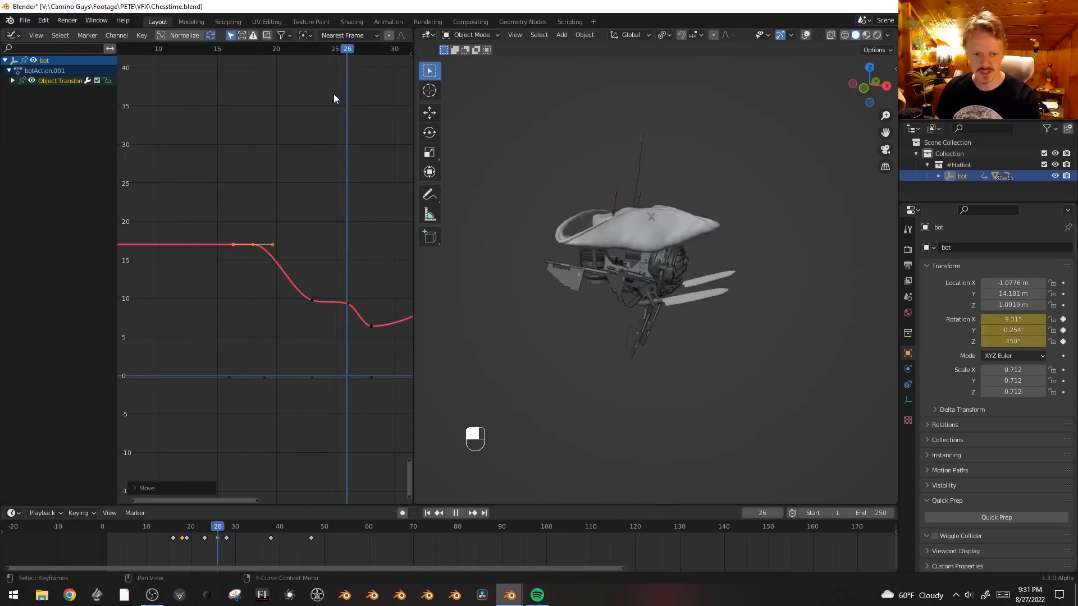
pyautogui.press('space')
# - Lower the bot's X rotation keyframe at frame 26 to 7.78° to smooth the downward slope of the curve
pyautogui.keyDown('shift'); pyautogui.moveTo(338, 103); pyautogui.dragTo(314, 205, button='middle'); pyautogui.keyUp('shift')
pyautogui.moveTo(274, 50); pyautogui.dragTo(303, 60)
pyautogui.hotkey('alt', 'a')
pyautogui.press('b')
pyautogui.moveTo(280, 298); pyautogui.dragTo(308, 335)
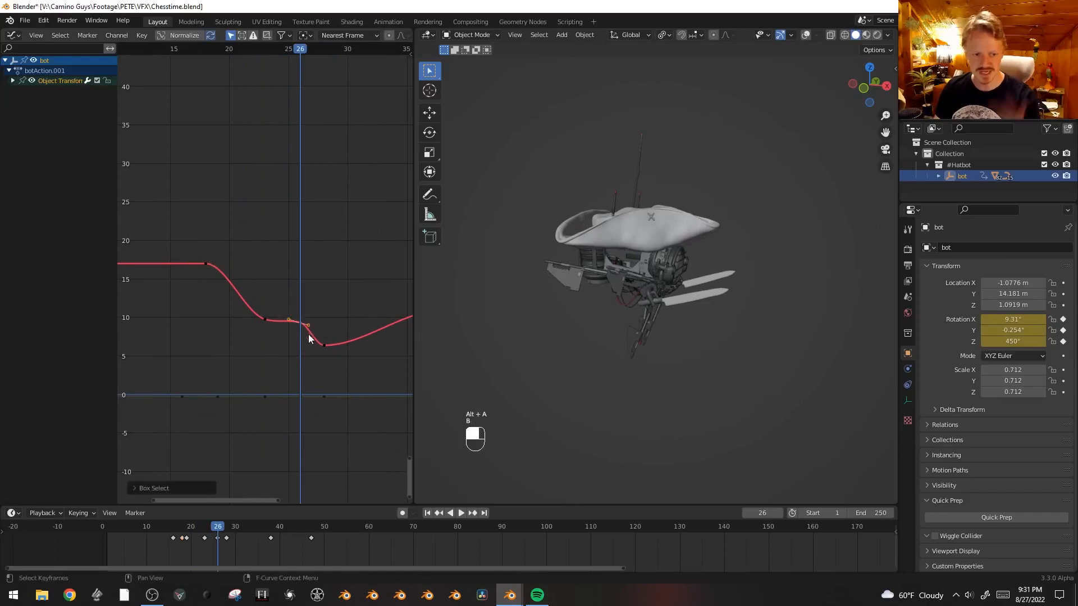
pyautogui.press('g')
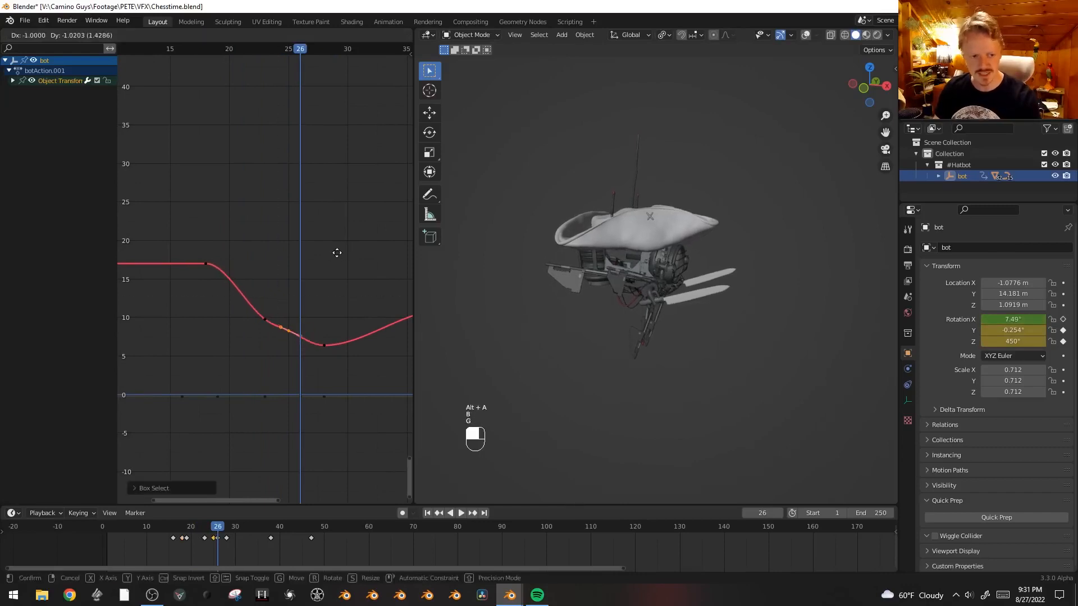
pyautogui.click(355, 302)
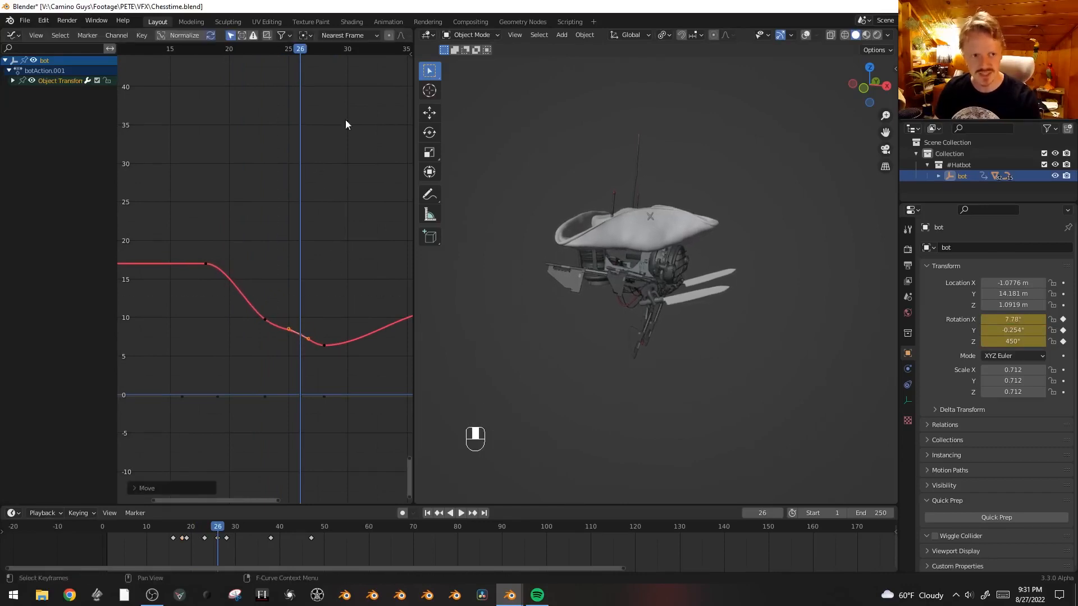
# - Set the graph's keyframe snapping to No Auto-Snap and replay the body tilt from around frame 16
pyautogui.click(362, 40)
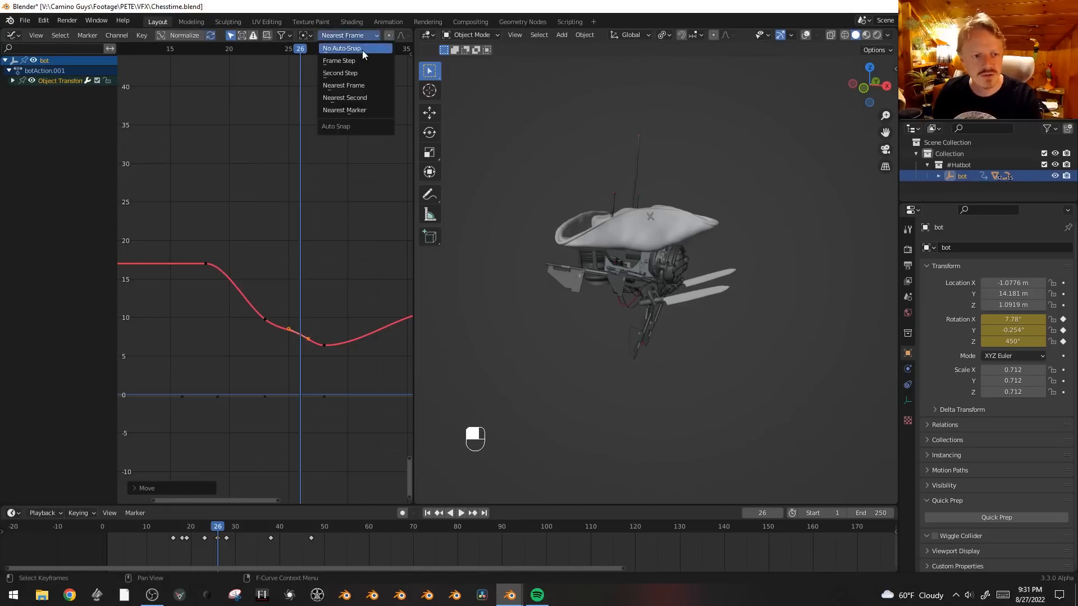
pyautogui.click(362, 49)
pyautogui.moveTo(207, 53); pyautogui.dragTo(157, 53)
pyautogui.press('space')
pyautogui.press('space')
pyautogui.click(176, 49)
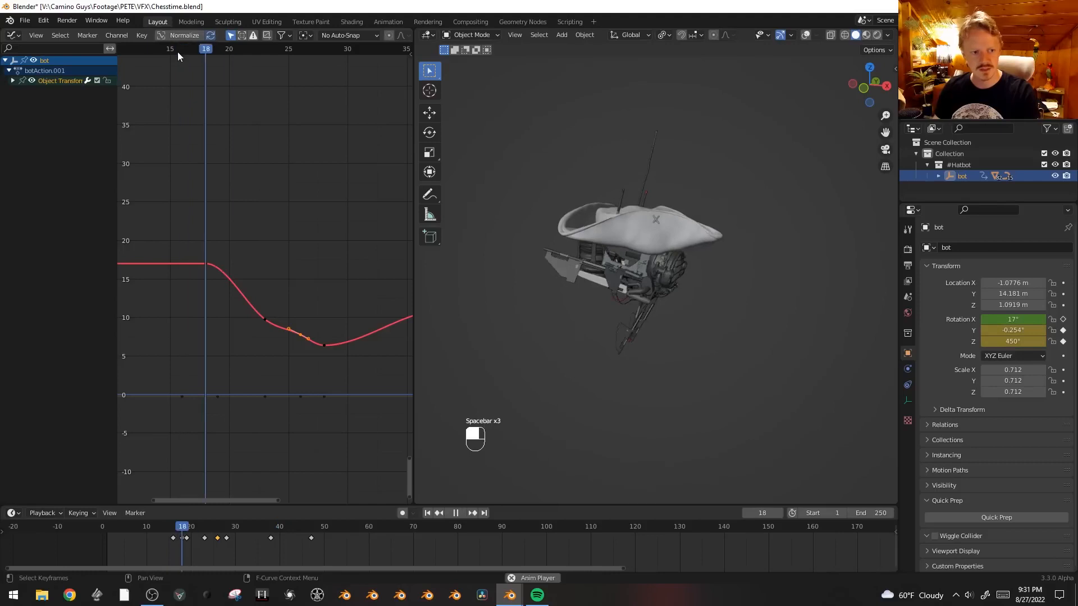
pyautogui.press('space')
pyautogui.press('space')
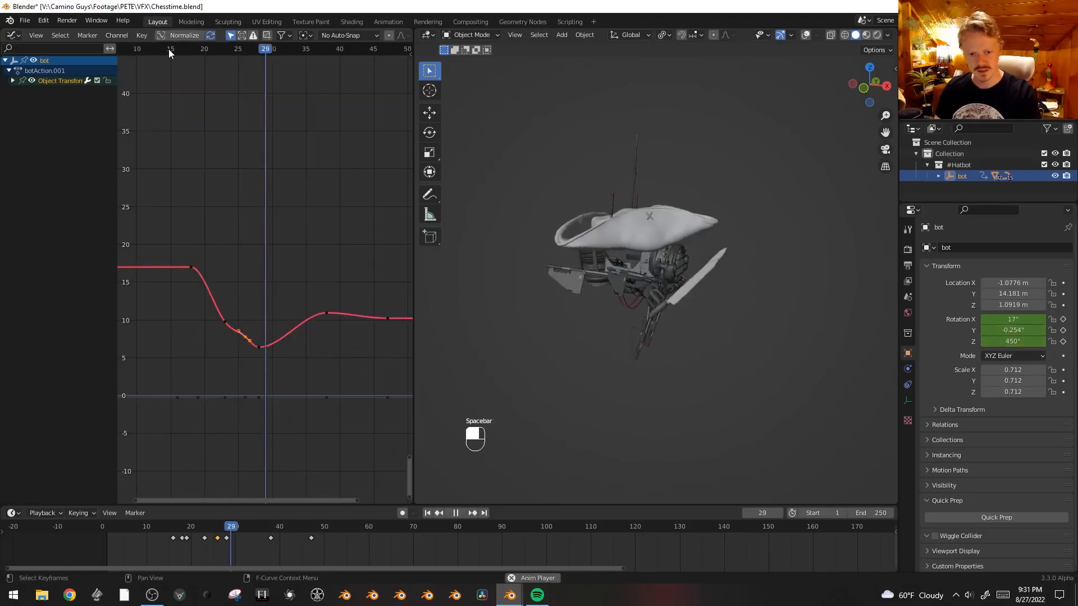
pyautogui.click(169, 49)
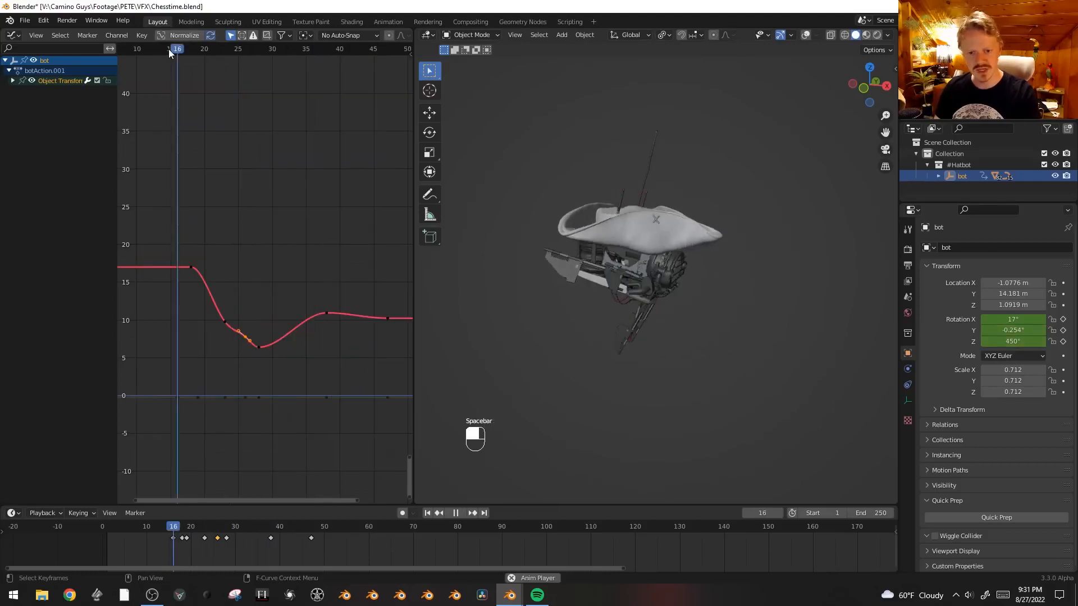
pyautogui.press('space')
# - Move the X rotation keyframe at frame 38 earlier, to about frame 31.5, keeping it at about 11°
pyautogui.click(327, 312)
pyautogui.press('g')
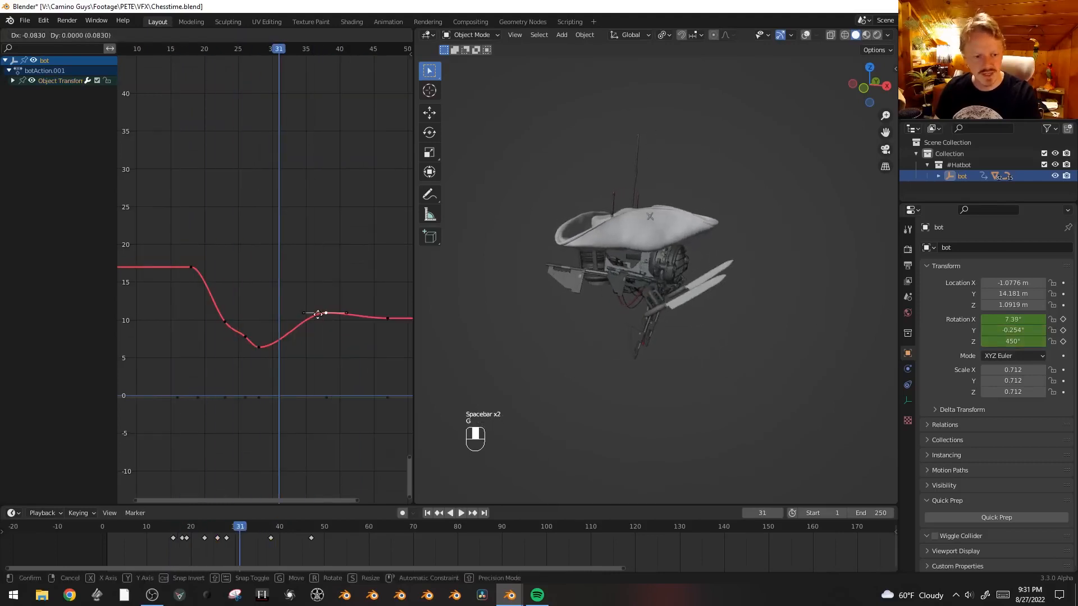
pyautogui.click(283, 328)
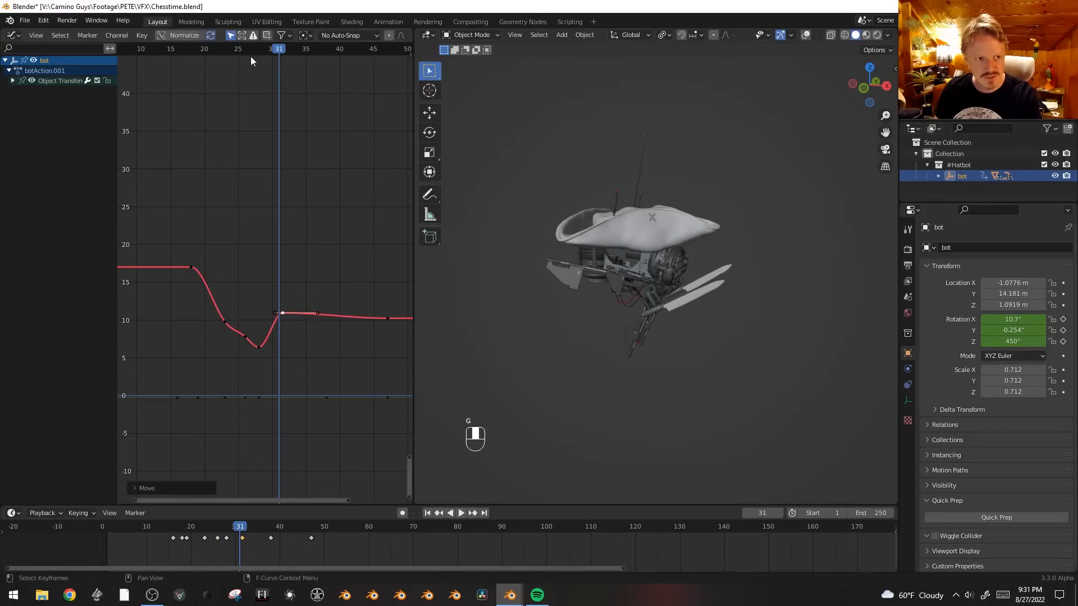
# - Replay the tilt and move the last X rotation keyframe from frame 47 to about frame 35.5 at about 8°
pyautogui.click(231, 51)
pyautogui.moveTo(386, 328); pyautogui.dragTo(309, 334)
pyautogui.press('space')
pyautogui.press('space')
pyautogui.press('g')
pyautogui.click(327, 320)
# - Duplicate the last X rotation keyframe to about frame 46 at 9.73°, lengthen its handles by scaling, and replay the motion
pyautogui.hotkey('shift', 'd')
pyautogui.click(397, 305)
pyautogui.press('s')
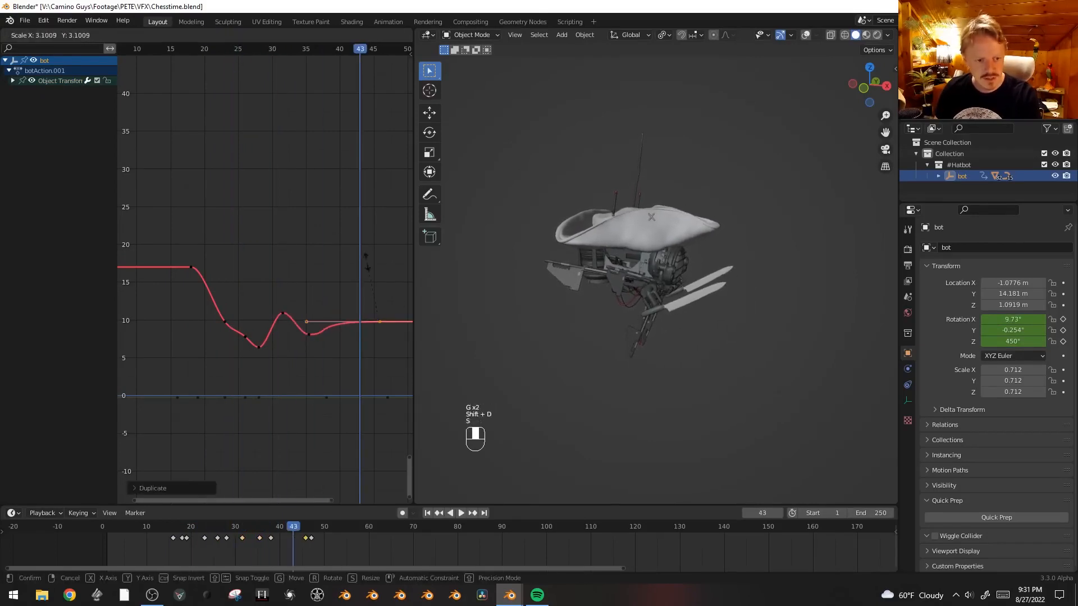
pyautogui.click(371, 287)
pyautogui.click(163, 50)
pyautogui.press('space')
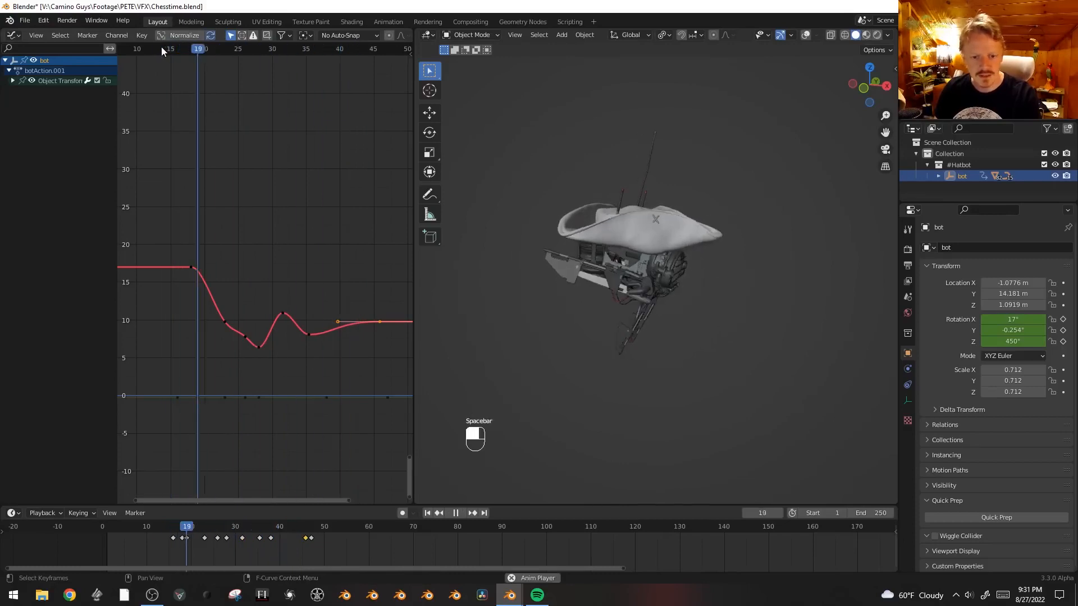
pyautogui.press('space')
pyautogui.press('space')
pyautogui.press('space')
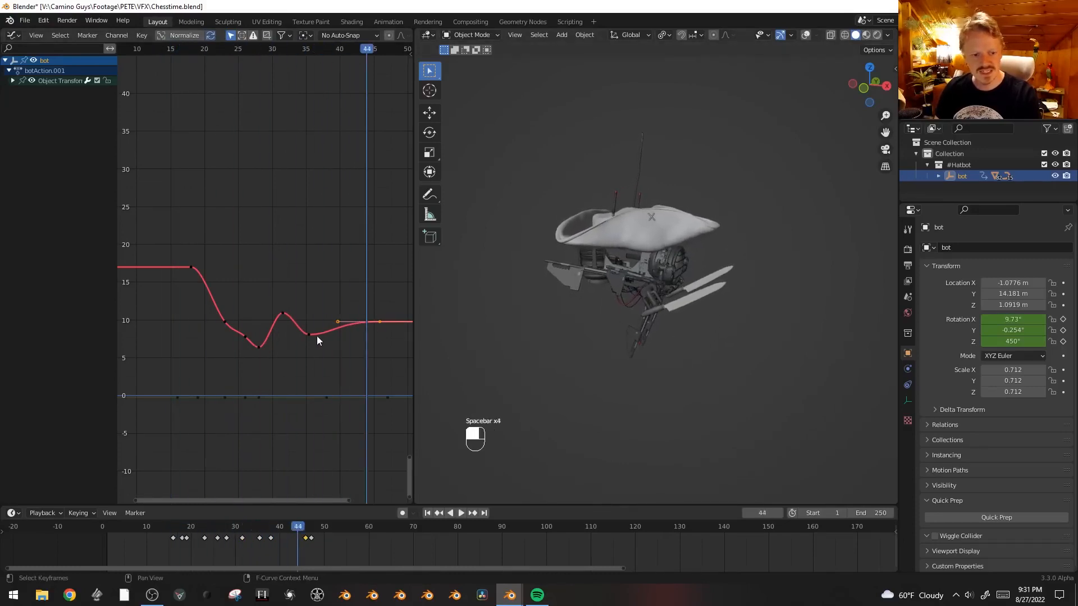
# - Raise the last two X rotation keyframes by about 0.9°, lower the final one to 10°, and replay the motion
pyautogui.press('g')
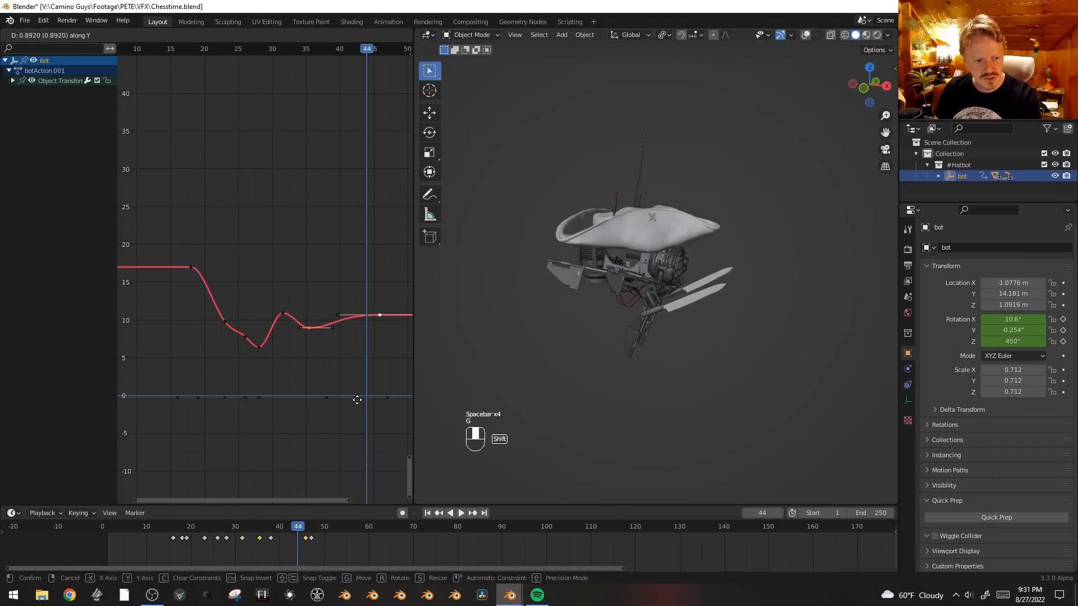
pyautogui.click(362, 374)
pyautogui.press('g')
pyautogui.click(378, 327)
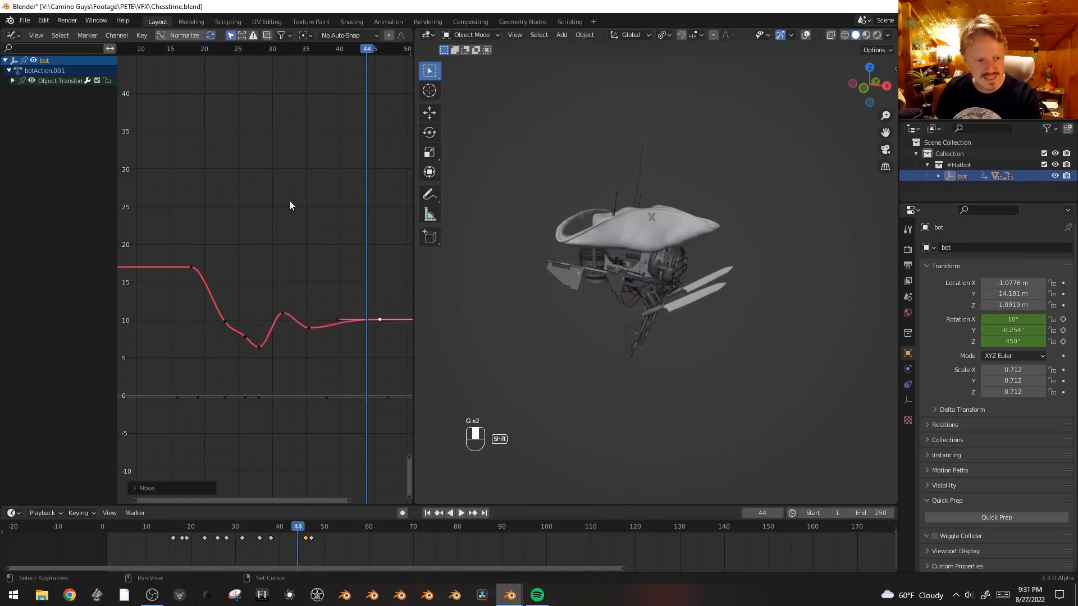
pyautogui.press('space')
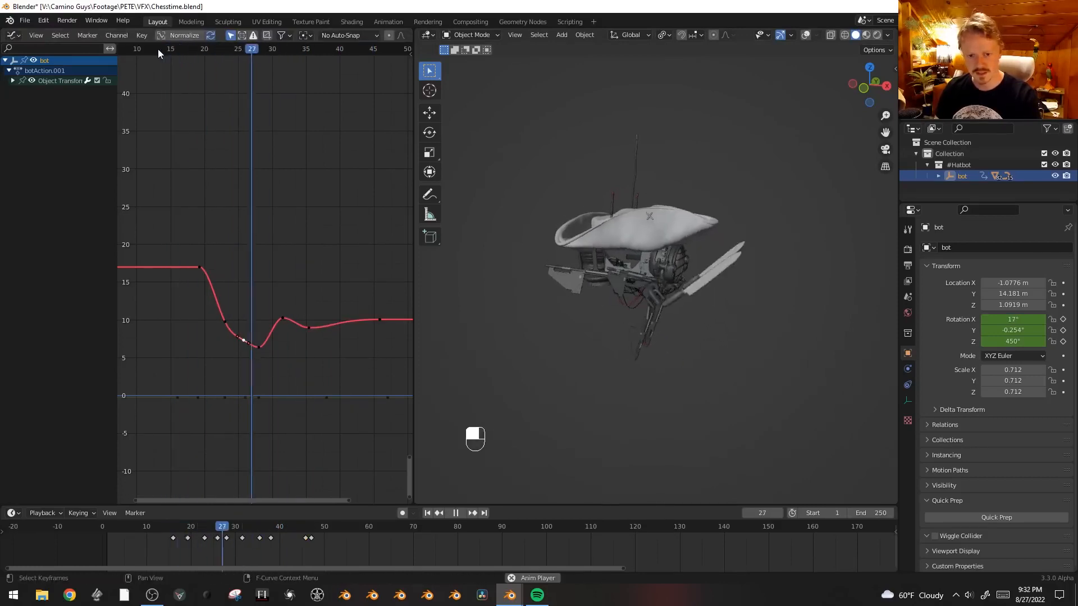
pyautogui.click(157, 49)
pyautogui.click(157, 49)
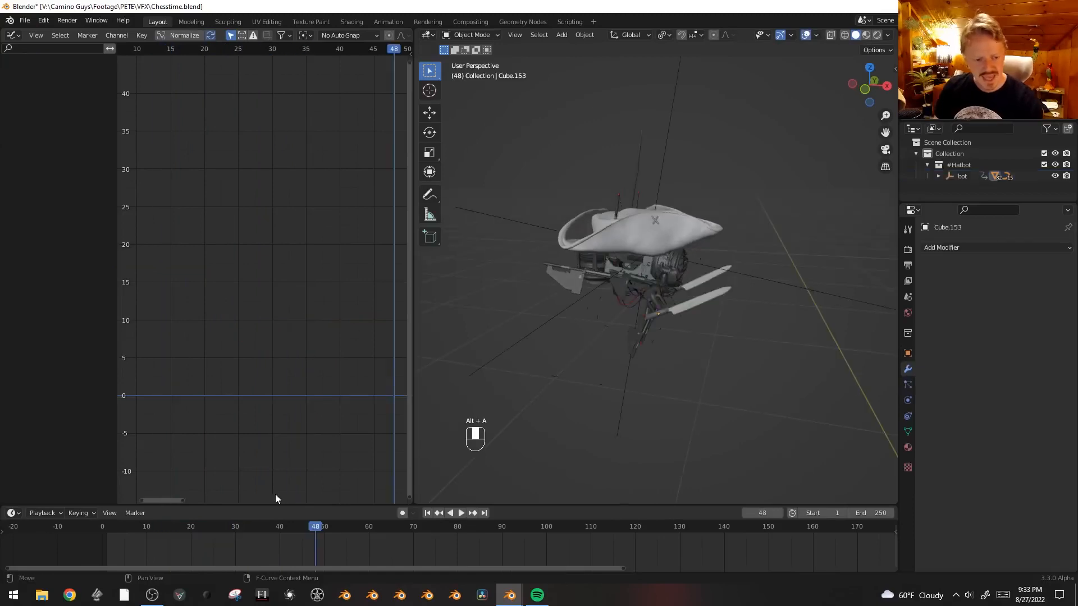
# - Select the second knife arm's Cube.142 and Cylinder.042 and shift all their keyframes about one frame later
pyautogui.moveTo(594, 368); pyautogui.dragTo(609, 377, button='middle')
pyautogui.moveTo(732, 283); pyautogui.dragTo(627, 296, button='middle')
pyautogui.keyDown('shift'); pyautogui.click(662, 297); pyautogui.keyUp('shift')
pyautogui.keyDown('shift'); pyautogui.click(655, 295); pyautogui.keyUp('shift')
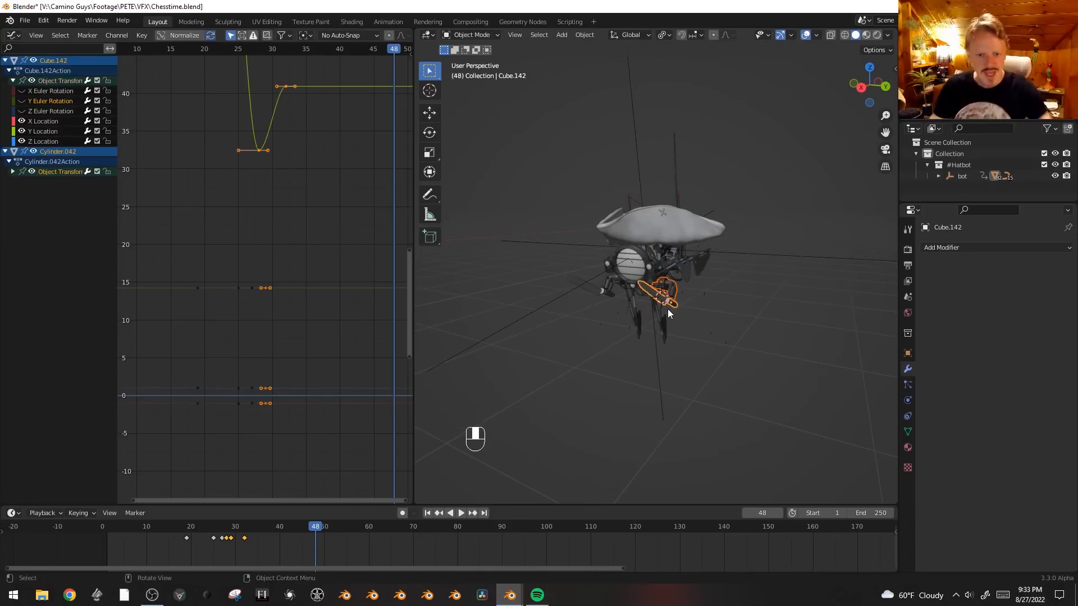
pyautogui.moveTo(694, 302); pyautogui.dragTo(730, 292, button='middle')
pyautogui.press('a')
pyautogui.moveTo(226, 210); pyautogui.dragTo(260, 243, button='middle')
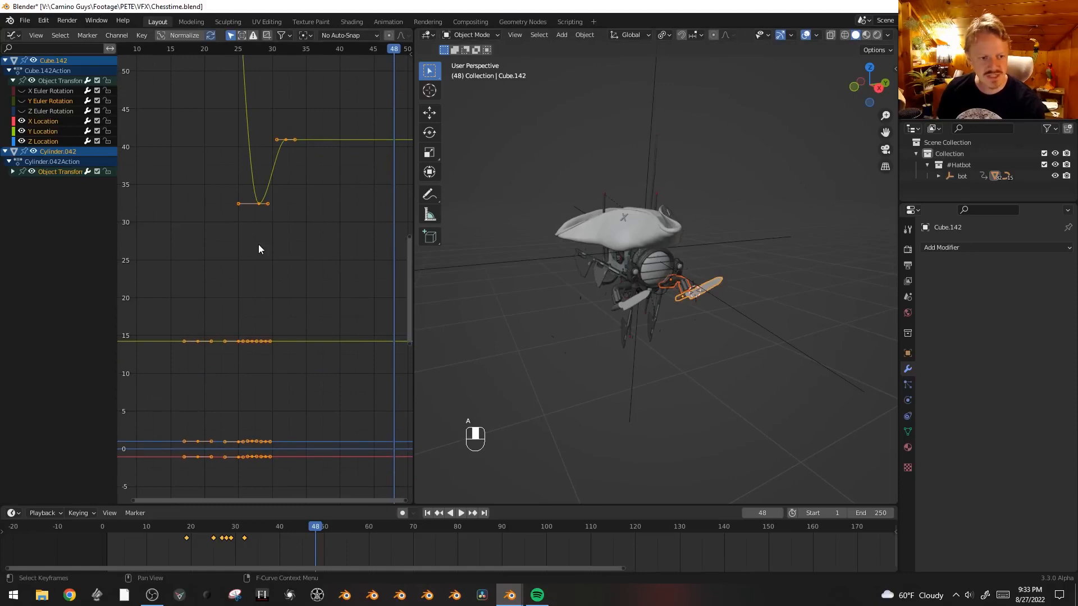
pyautogui.press('g')
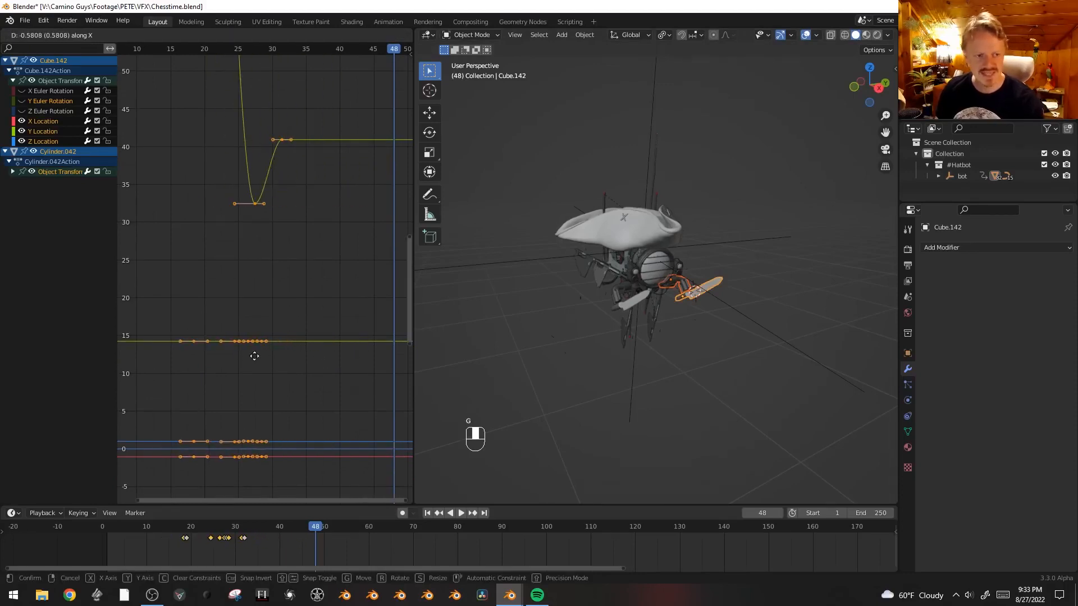
pyautogui.click(260, 360)
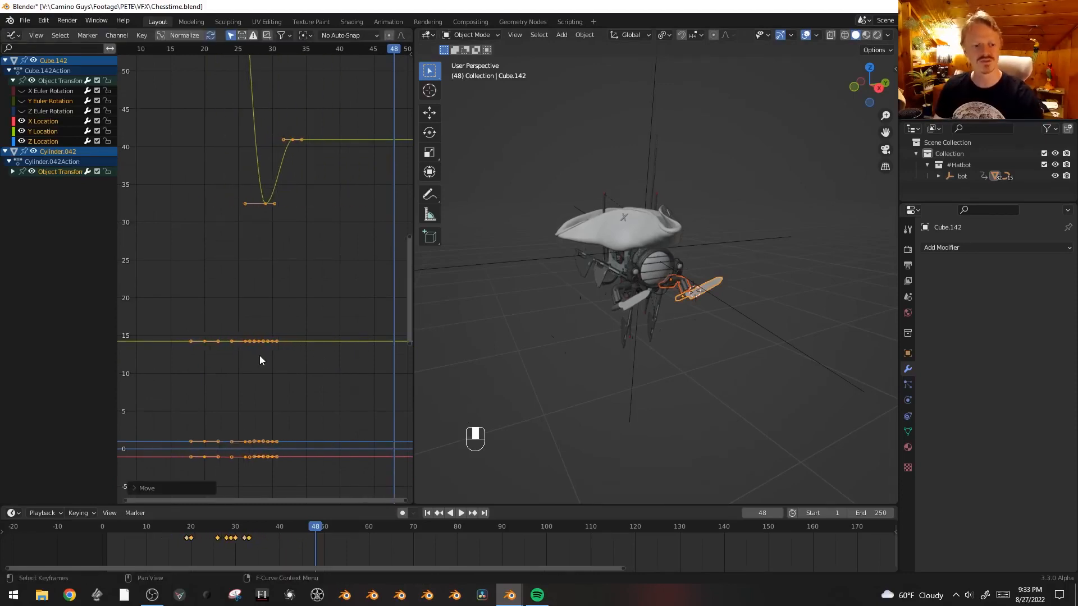
pyautogui.moveTo(702, 387); pyautogui.dragTo(770, 385, button='middle')
pyautogui.moveTo(180, 529)
pyautogui.mouseDown()
pyautogui.moveTo(267, 531)
pyautogui.moveTo(185, 537)
pyautogui.mouseUp()
# - Select the bot and delete the intermediate keyframes of its Y rotation curve, keeping only the first and last
pyautogui.click(725, 280)
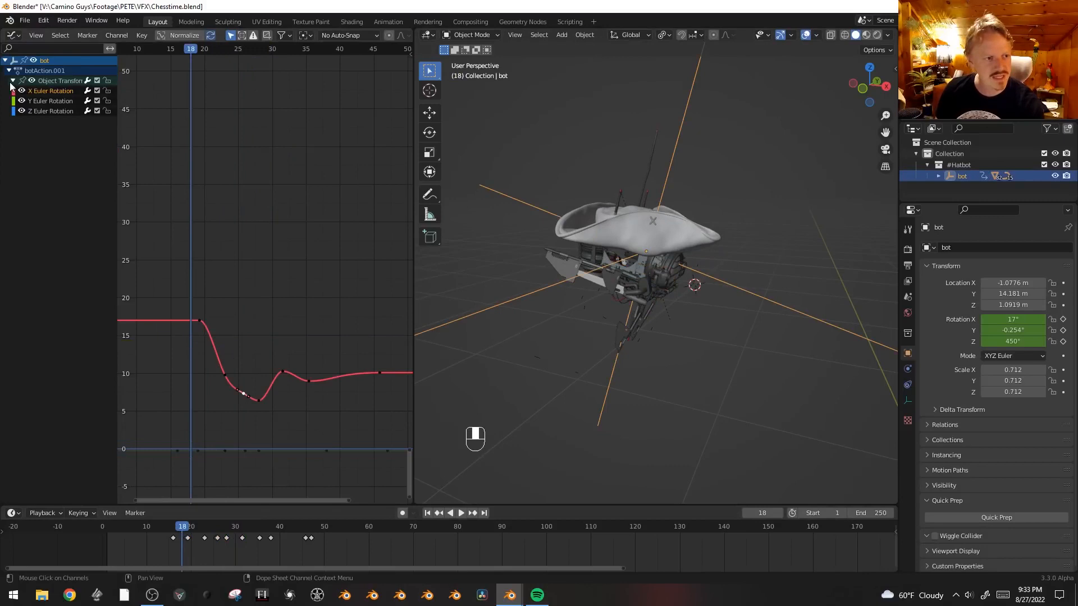
pyautogui.doubleClick(41, 101)
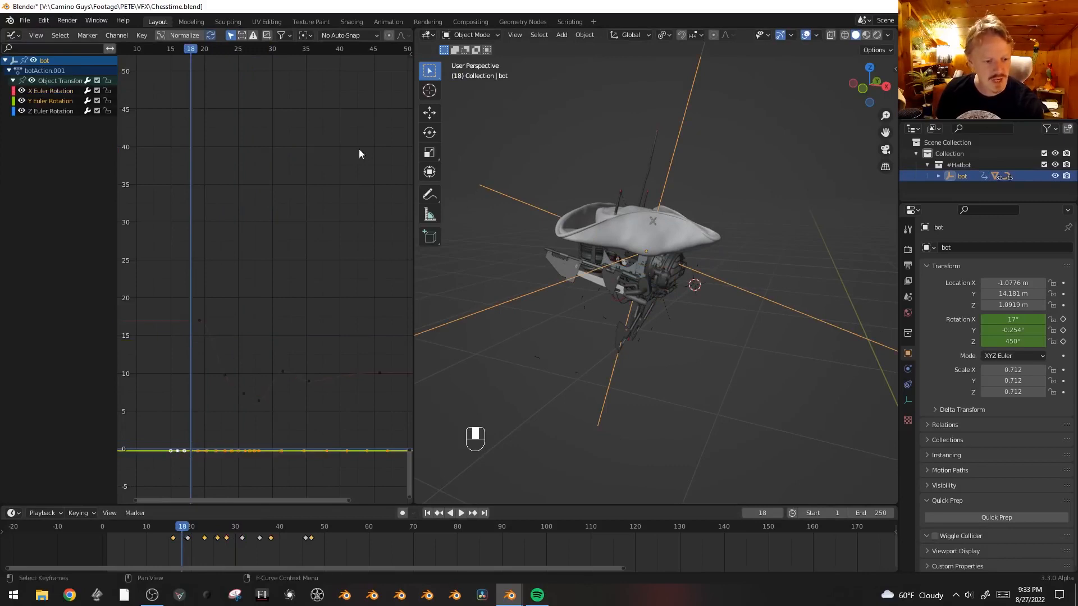
pyautogui.press('g')
pyautogui.click(298, 173)
pyautogui.moveTo(646, 253); pyautogui.dragTo(618, 259, button='middle')
pyautogui.keyDown('ctrl'); pyautogui.moveTo(243, 346); pyautogui.dragTo(245, 328, button='middle'); pyautogui.keyUp('ctrl')
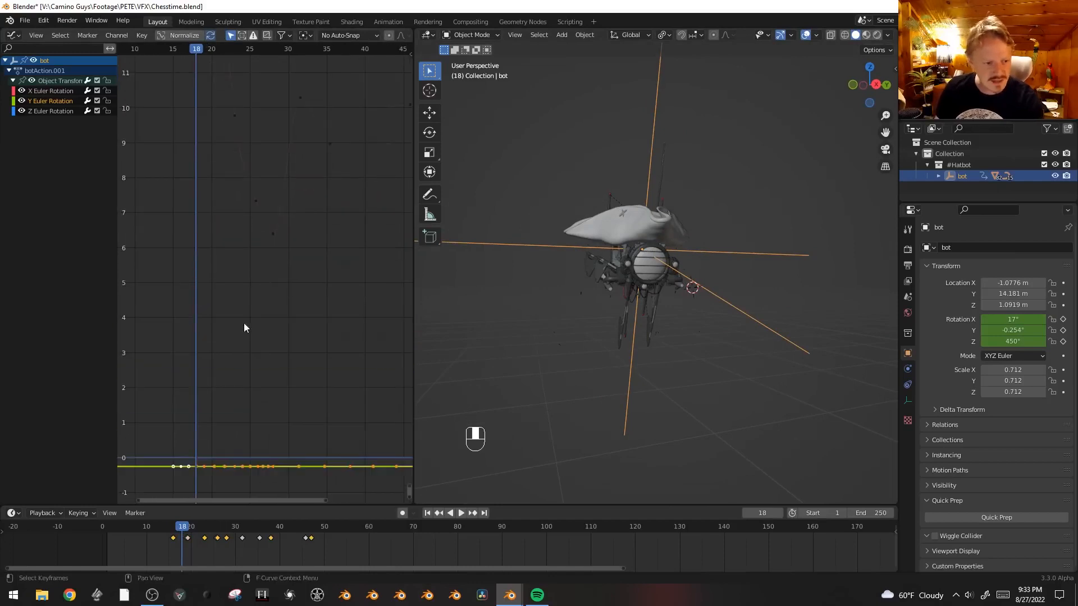
pyautogui.moveTo(390, 464); pyautogui.dragTo(389, 463)
pyautogui.press('x')
pyautogui.click(389, 464)
# - Duplicate the bot's first Y rotation keyframe and place the copy at about frame 23 at about -4.8°
pyautogui.moveTo(173, 49); pyautogui.dragTo(227, 51)
pyautogui.click(179, 466)
pyautogui.hotkey('shift', 'd')
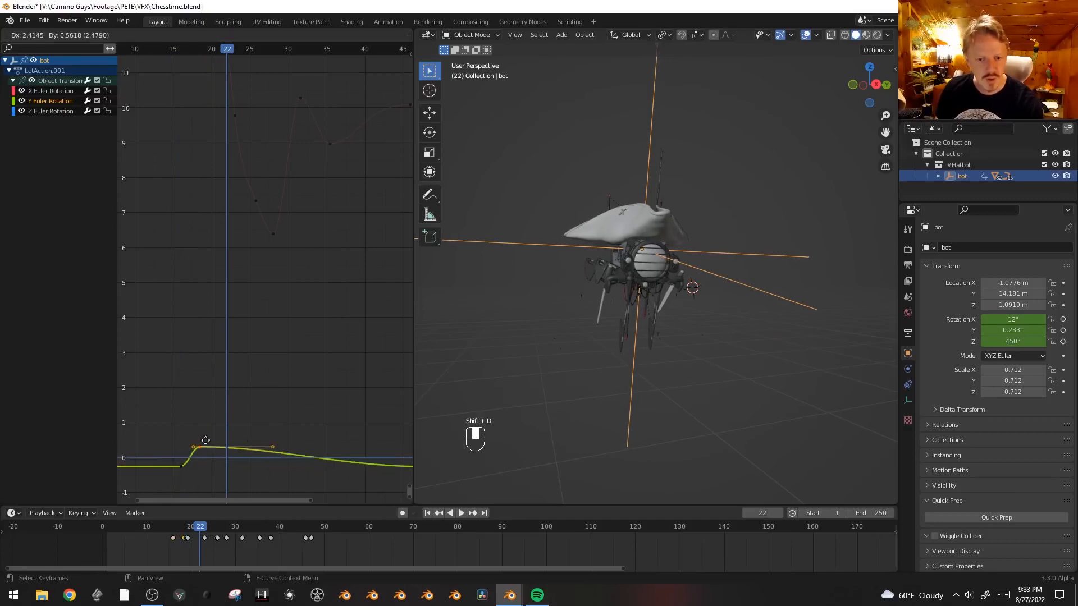
pyautogui.click(217, 487)
pyautogui.keyDown('ctrl'); pyautogui.moveTo(217, 488); pyautogui.dragTo(237, 278, button='middle'); pyautogui.keyUp('ctrl')
pyautogui.press('g')
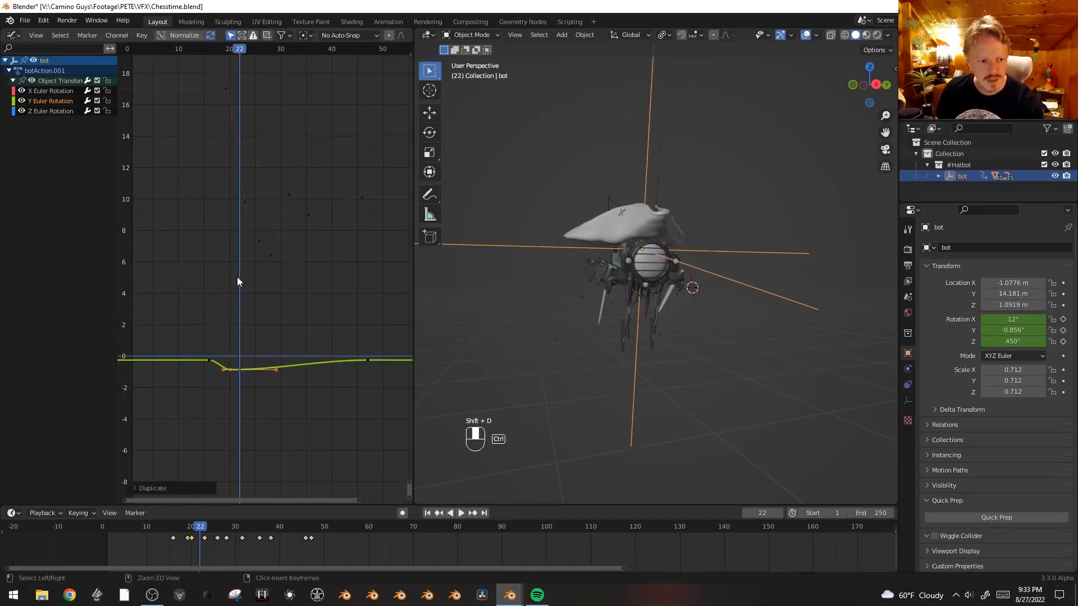
pyautogui.click(241, 339)
# - Add an opposing Y rotation keyframe at about frame 34 at about 3.6°, redoing its placement after undoing earlier moves
pyautogui.moveTo(238, 50); pyautogui.dragTo(291, 52)
pyautogui.hotkey('ctrl', 'z')
pyautogui.hotkey('ctrl', 'z')
pyautogui.hotkey('ctrl', 'z')
pyautogui.hotkey('ctrl', 'z')
pyautogui.hotkey('ctrl', 'z')
pyautogui.hotkey('ctrl', 'shift', 'z')
pyautogui.hotkey('ctrl', 'shift', 'z')
pyautogui.press('g')
pyautogui.click(258, 326)
pyautogui.press('g')
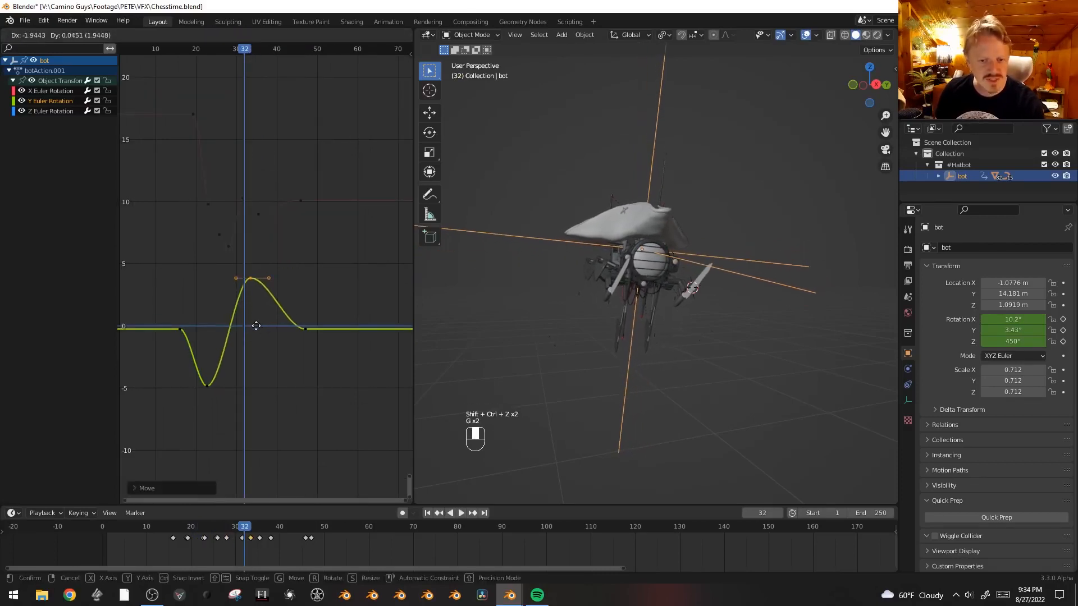
pyautogui.click(257, 330)
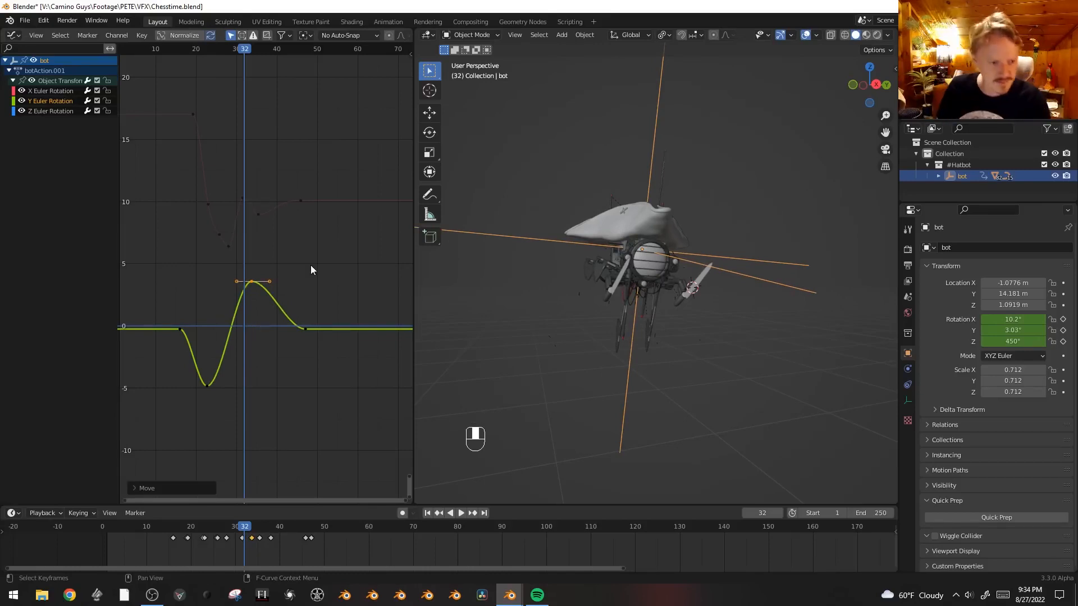
# - Move the last Y rotation keyframe to about frame 51 at about -2°
pyautogui.click(305, 335)
pyautogui.press('g')
pyautogui.click(305, 329)
pyautogui.press('g')
pyautogui.click(335, 366)
pyautogui.press('Home')
# - Duplicate the last Y rotation keyframe to about frame 70 at 1.2° and frame 99 near 0°, lengthen the final handles, and replay
pyautogui.hotkey('shift', 'd')
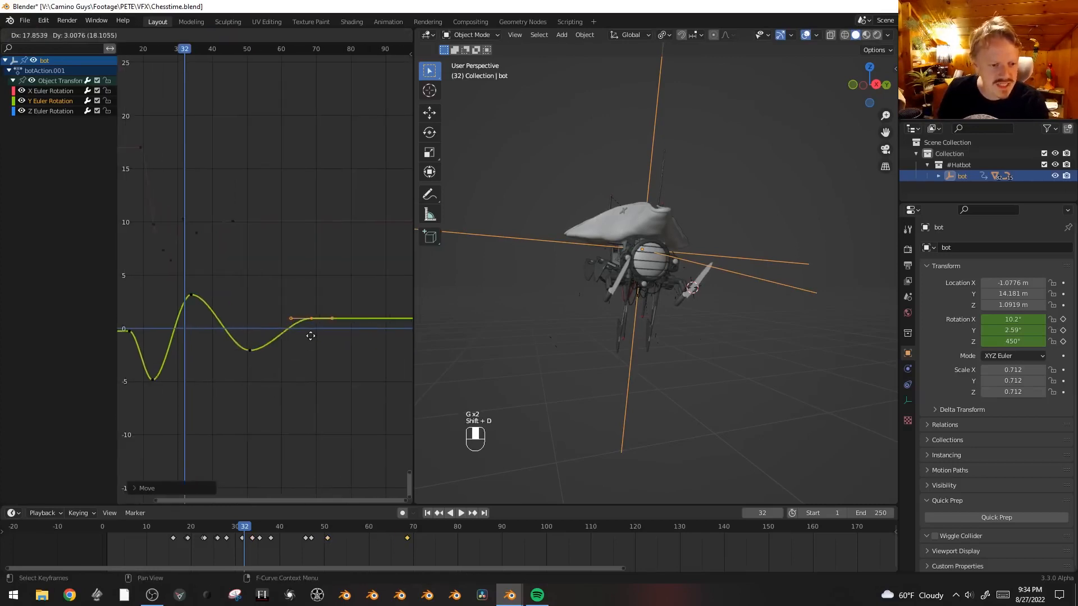
pyautogui.click(315, 334)
pyautogui.hotkey('shift', 'd')
pyautogui.click(411, 344)
pyautogui.press('s')
pyautogui.click(309, 256)
pyautogui.keyDown('ctrl'); pyautogui.moveTo(323, 273); pyautogui.dragTo(316, 281, button='middle'); pyautogui.keyUp('ctrl')
pyautogui.press('space')
pyautogui.press('space')
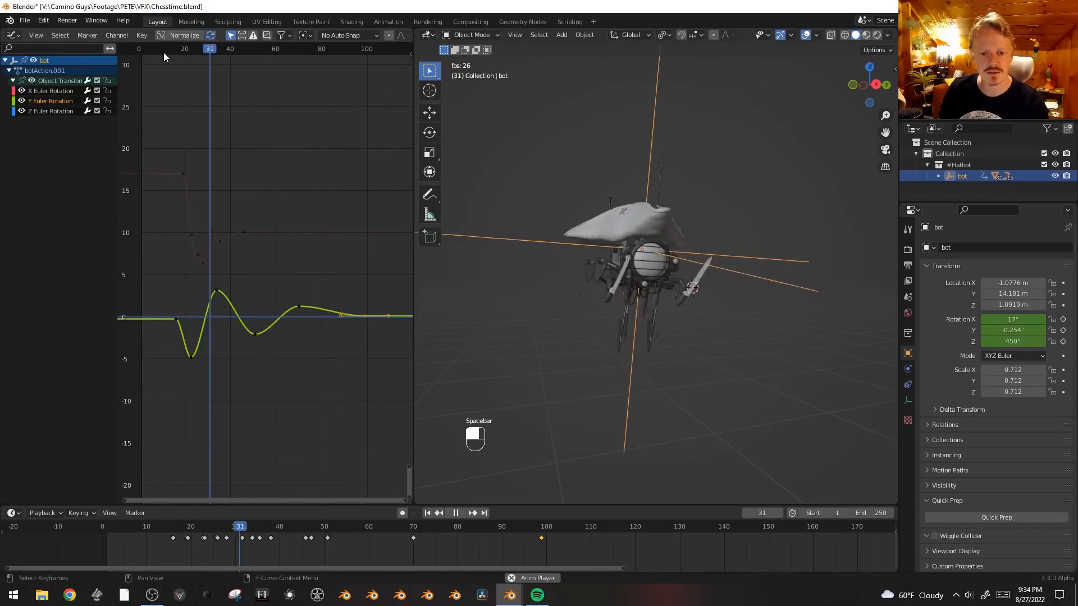
# - Compress all Y rotation keyframes in time, move them earlier to span about frames 16 to 68, and replay the motion
pyautogui.press('a')
pyautogui.press('s')
pyautogui.middleClick(225, 173)
pyautogui.click(239, 185)
pyautogui.press('g')
pyautogui.middleClick(225, 190)
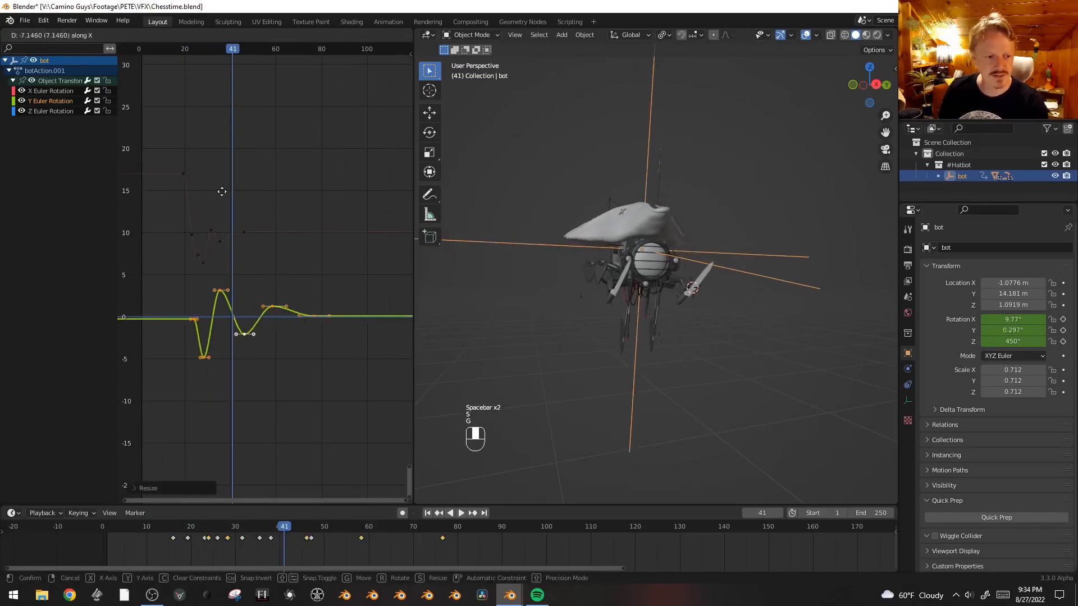
pyautogui.click(204, 180)
pyautogui.press('space')
pyautogui.press('space')
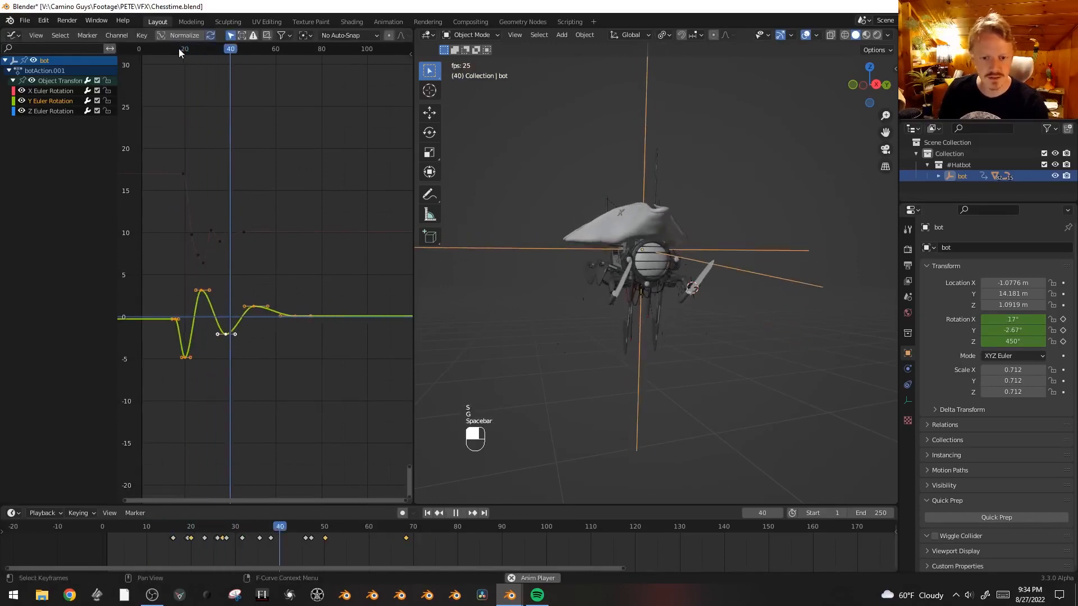
# - Scale down the values of all Y rotation keyframes to a dip of about -3° and replay the motion
pyautogui.press('s')
pyautogui.click(187, 61)
pyautogui.press('space')
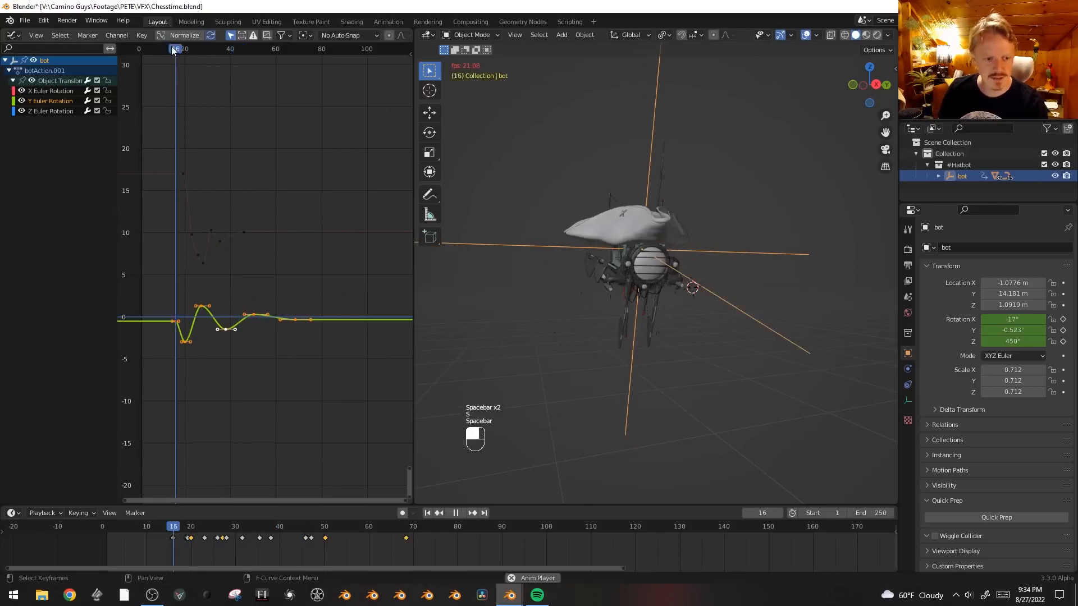
pyautogui.press('space')
# - Shift all Y rotation keyframes about four frames later, flatten the curve slightly more, and replay without overlays
pyautogui.press('g')
pyautogui.middleClick(184, 88)
pyautogui.click(187, 88)
pyautogui.click(173, 50)
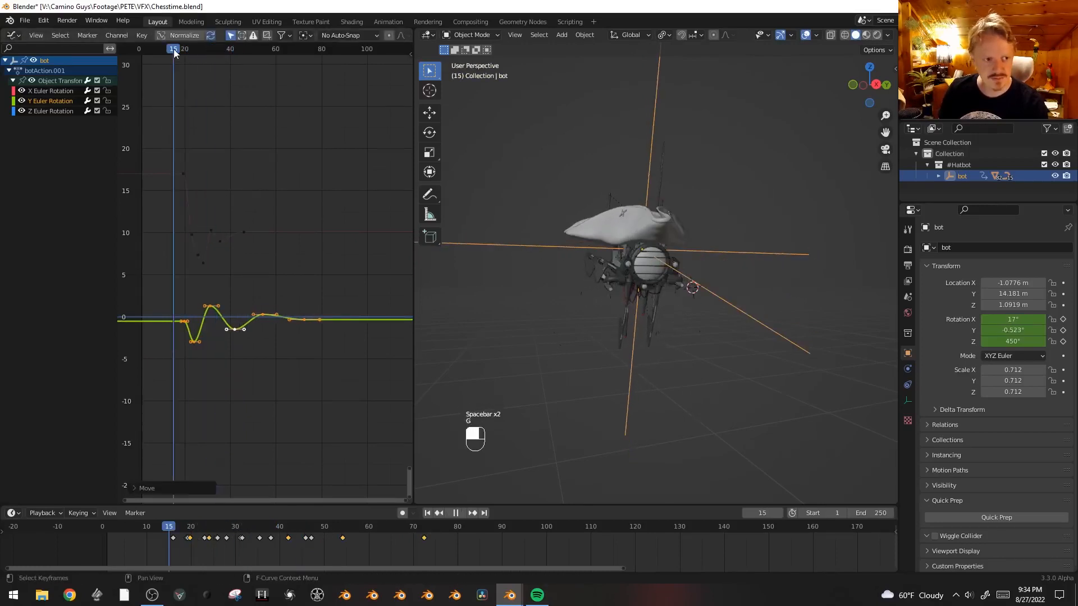
pyautogui.press('space')
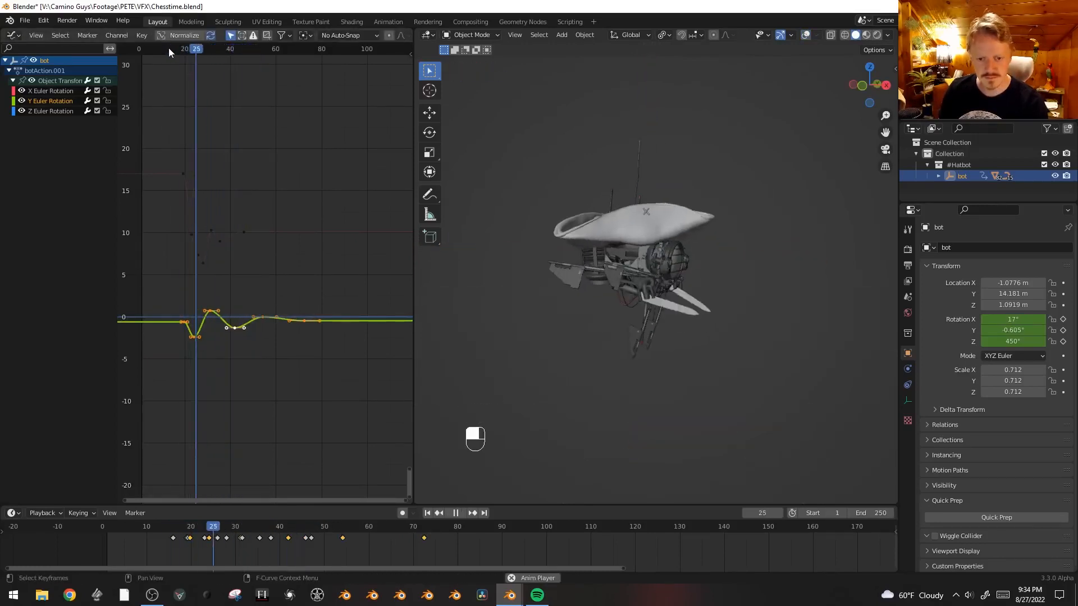
pyautogui.press('space')
pyautogui.hotkey('shift', 'alt', 'z')
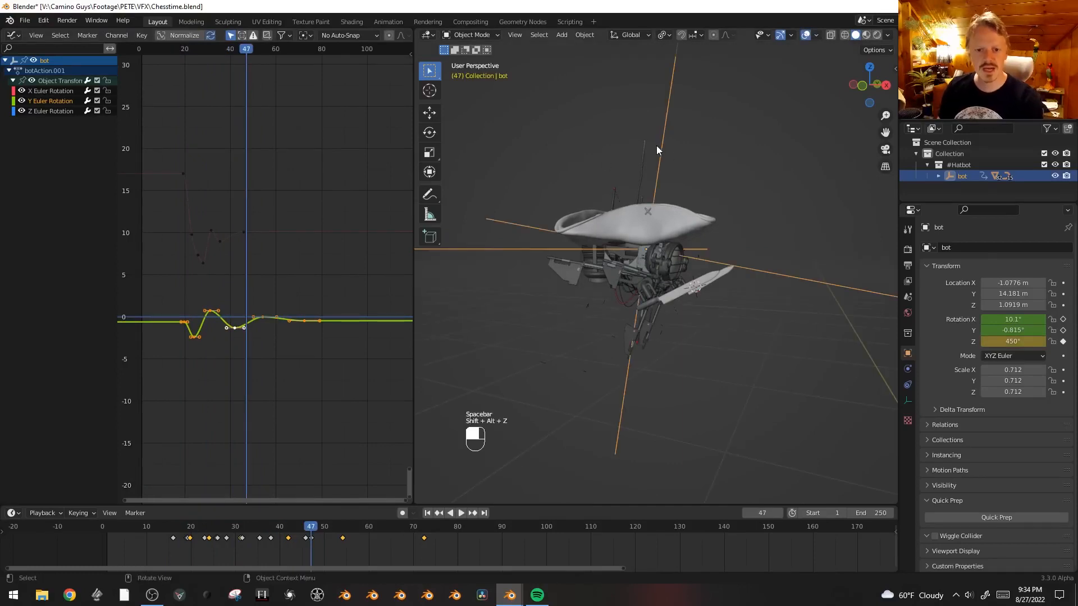
pyautogui.press('g')
pyautogui.press('z')
pyautogui.rightClick(745, 198)
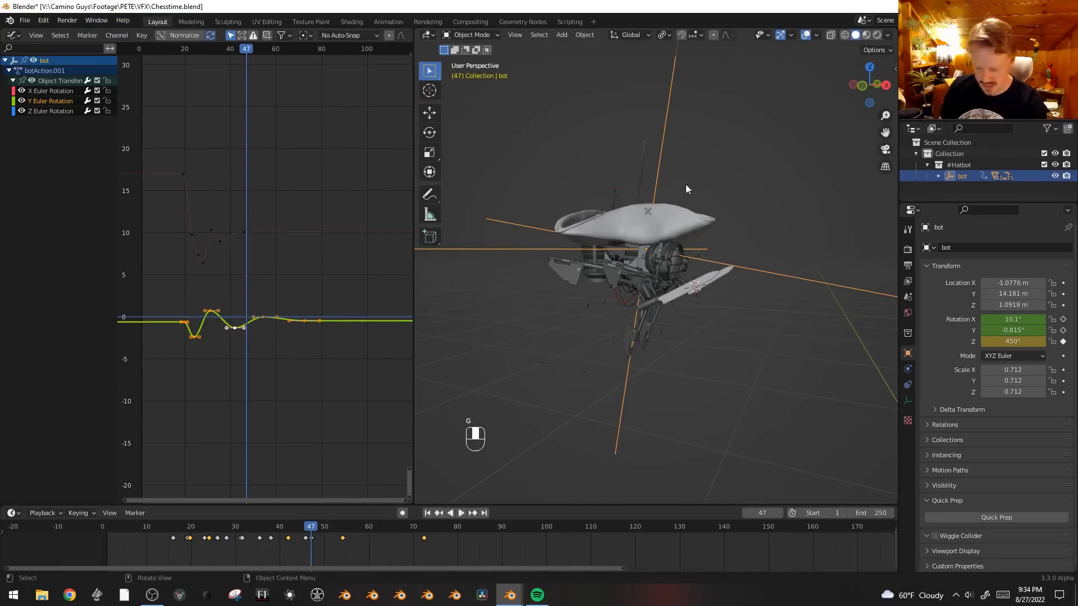
# - Insert a location keyframe for the bot at frame 47 and select its Z location keyframe
pyautogui.press('i')
pyautogui.click(692, 170)
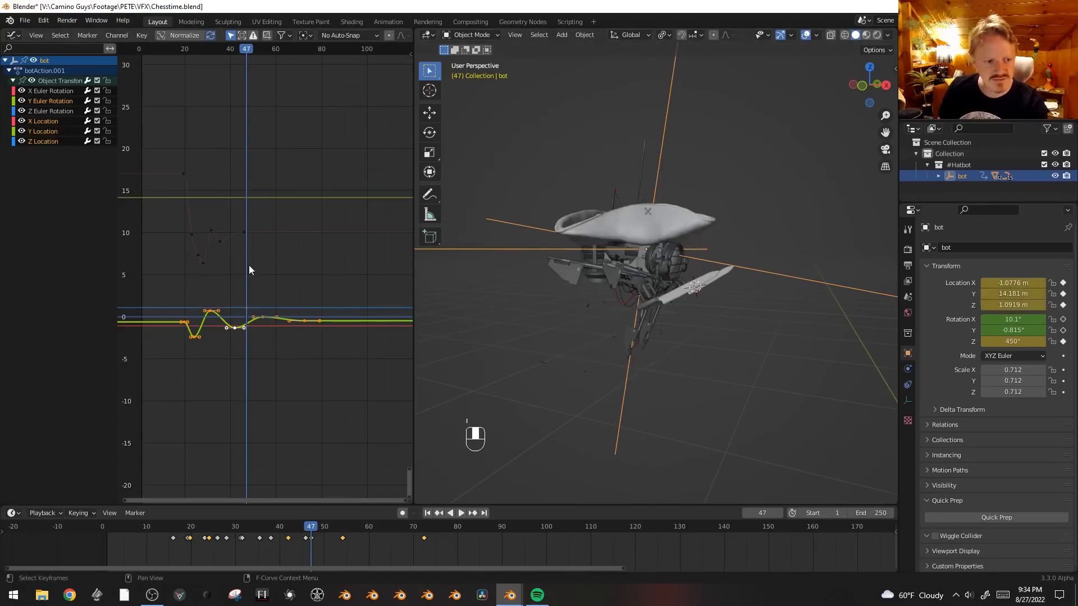
pyautogui.click(254, 308)
pyautogui.press('g')
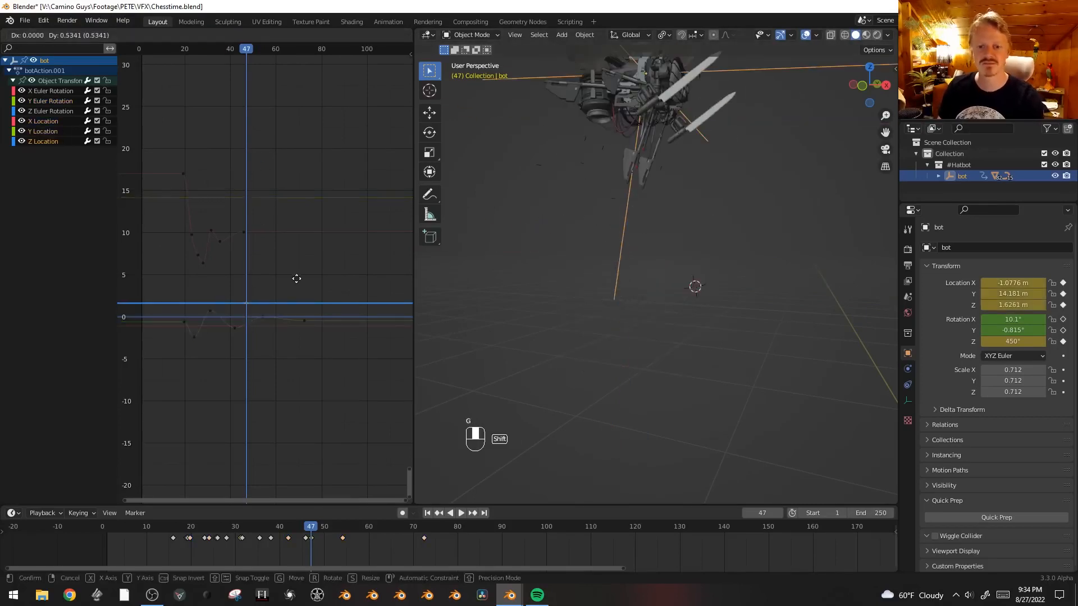
pyautogui.rightClick(300, 336)
# - Add a Noise modifier to the bot's Z location curve and play the animation
pyautogui.scroll(-7, 730, 284)
pyautogui.moveTo(676, 272); pyautogui.dragTo(707, 341, button='middle')
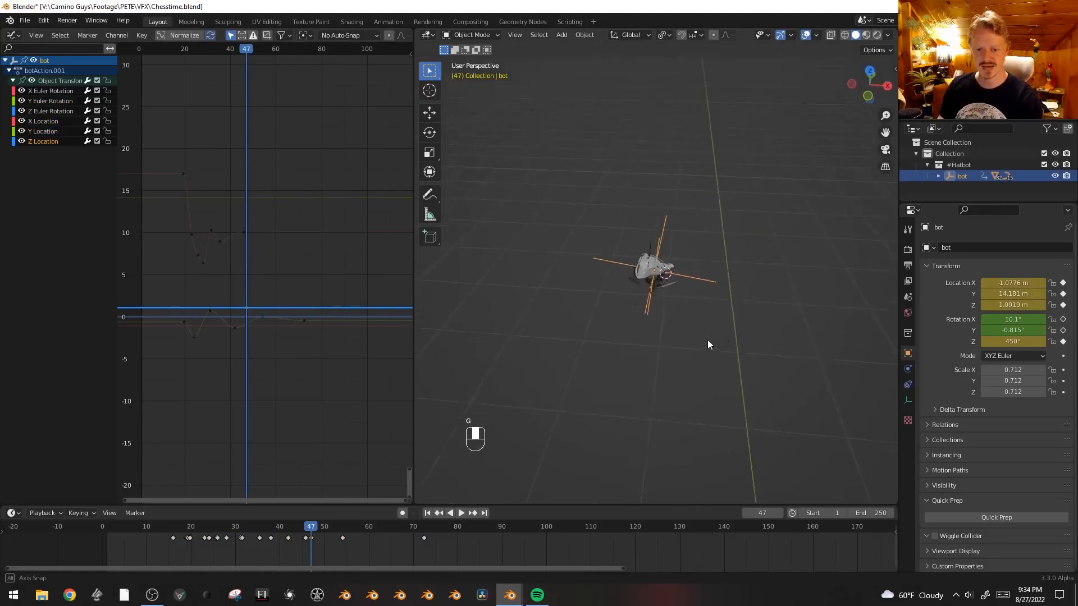
pyautogui.scroll(3, 714, 281)
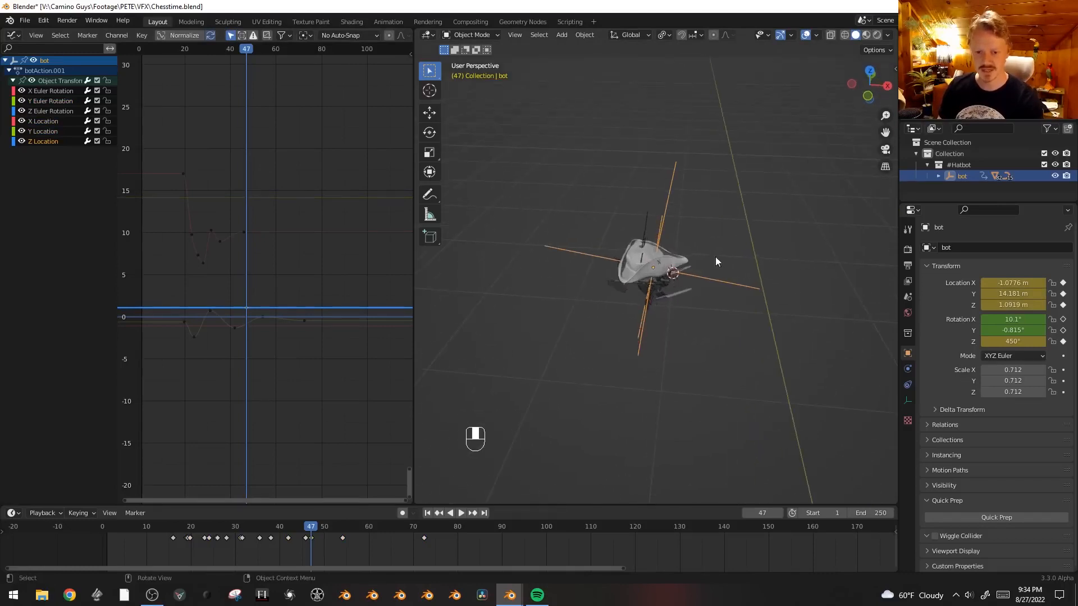
pyautogui.click(408, 54)
pyautogui.click(407, 90)
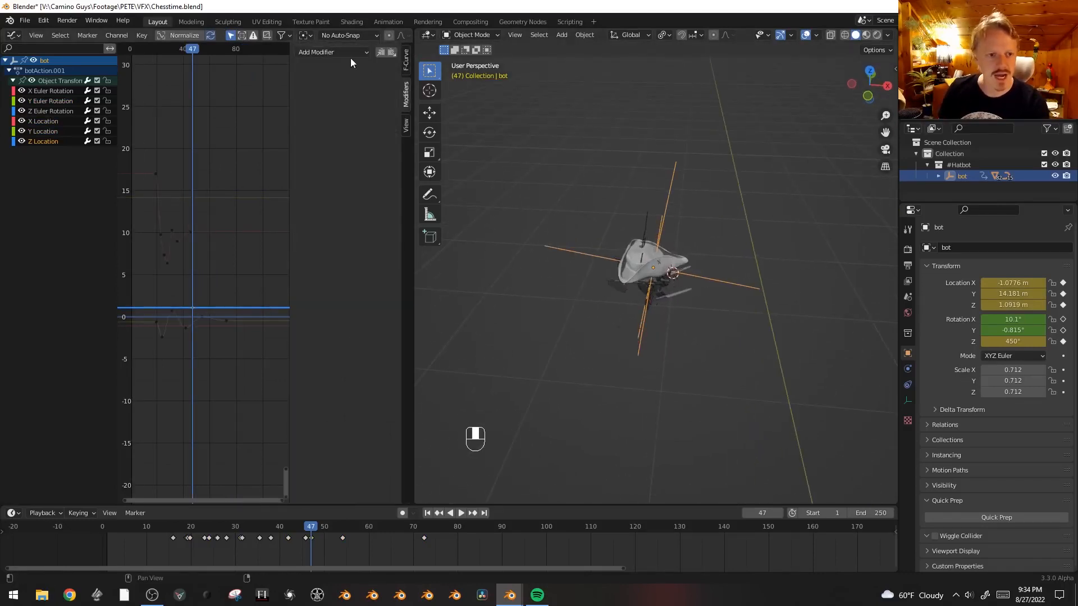
pyautogui.click(338, 54)
pyautogui.click(325, 112)
pyautogui.press('space')
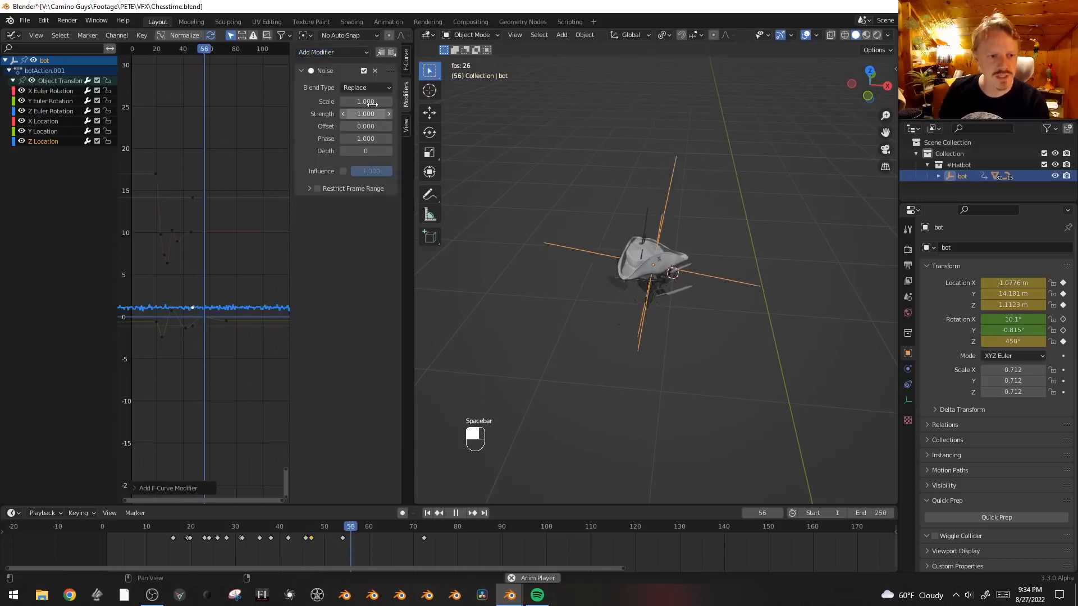
# - Set the Z location noise scale to 30 and its strength to 0.1
pyautogui.click(376, 101)
pyautogui.write('30')
pyautogui.press('Tab')
pyautogui.write('0.1')
pyautogui.press('Return')
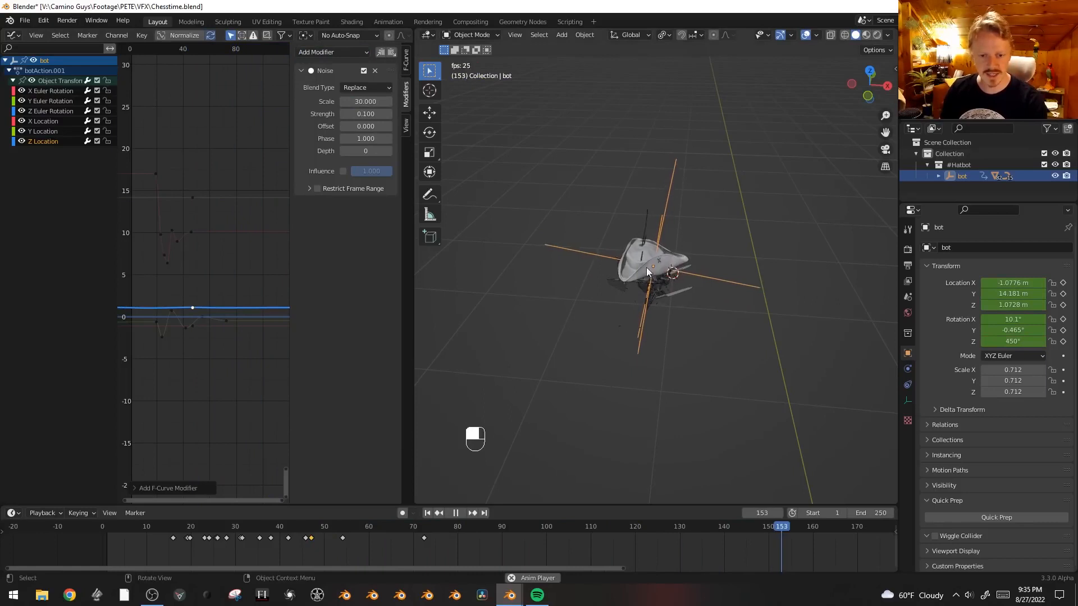
# - Check the hovering motion from the side and raise the Z location noise scale to 38.1
pyautogui.moveTo(646, 267); pyautogui.dragTo(631, 214, button='middle')
pyautogui.hotkey('shift', 'alt', 'z')
pyautogui.hotkey('shift', 'alt', 'z')
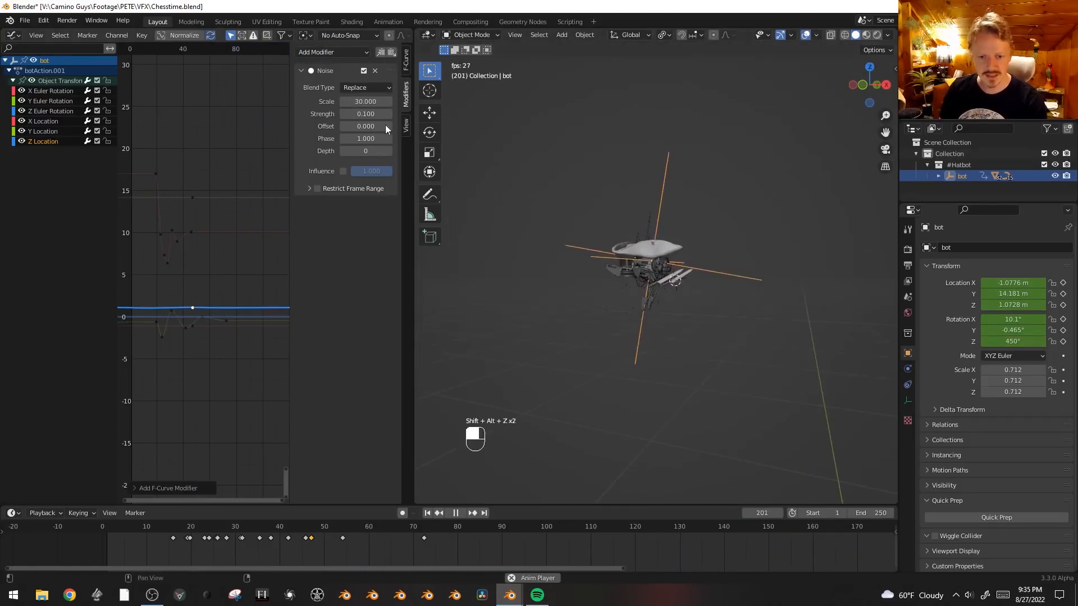
pyautogui.press('space')
pyautogui.moveTo(365, 101); pyautogui.dragTo(393, 101)
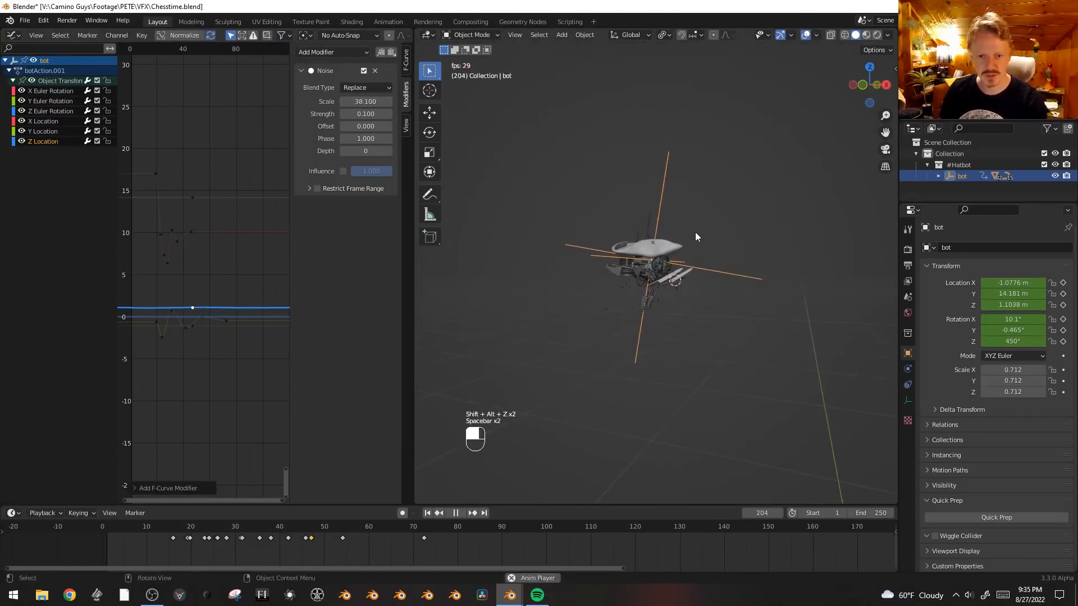
pyautogui.keyDown('ctrl'); pyautogui.moveTo(245, 240); pyautogui.dragTo(216, 241, button='middle'); pyautogui.keyUp('ctrl')
pyautogui.click(199, 199)
pyautogui.press('g')
pyautogui.rightClick(204, 193)
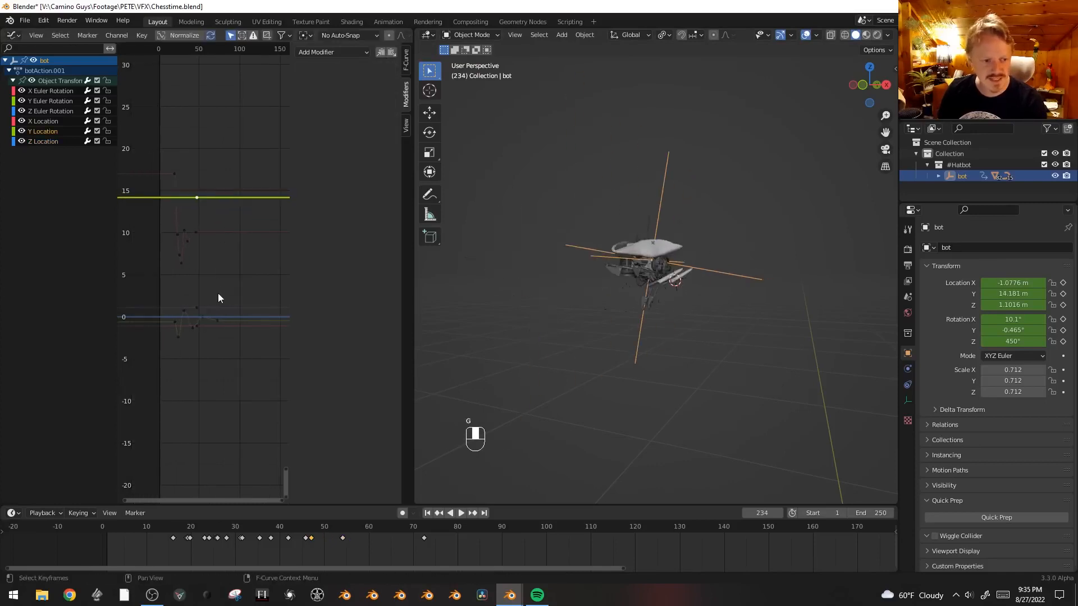
# - Paste the copied Noise modifier onto the X location curve, set its offset to 245.3, and replay the animation
pyautogui.click(200, 326)
pyautogui.press('g')
pyautogui.rightClick(211, 308)
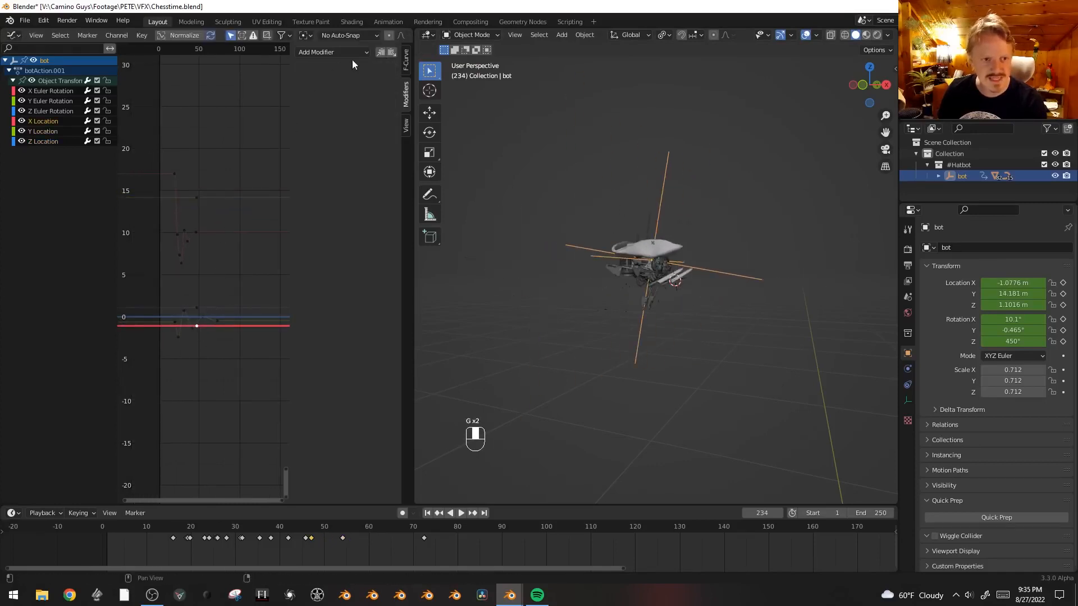
pyautogui.click(393, 52)
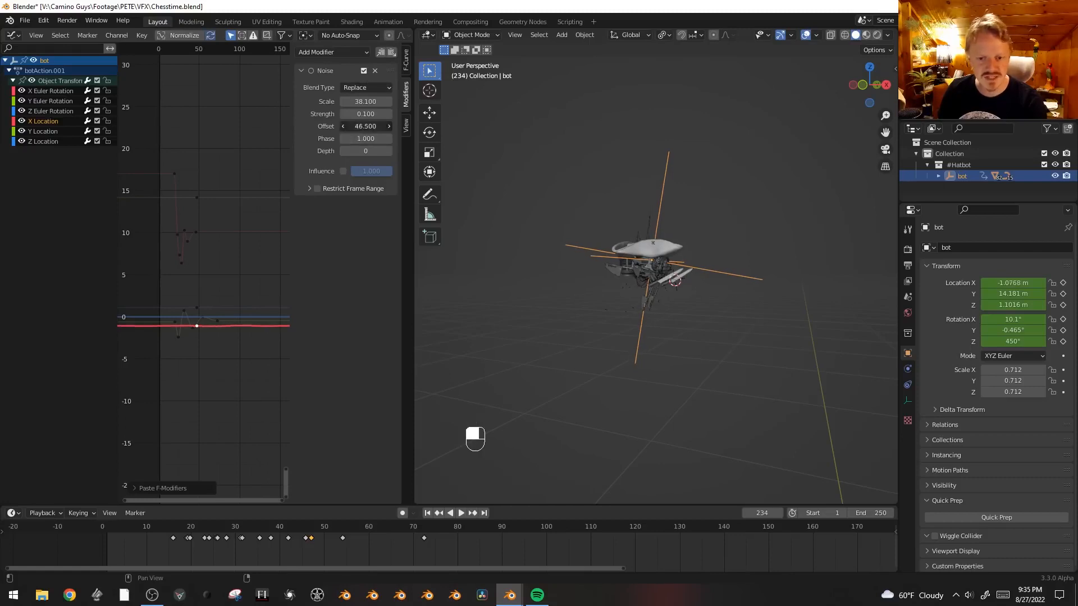
pyautogui.click(191, 531)
pyautogui.press('space')
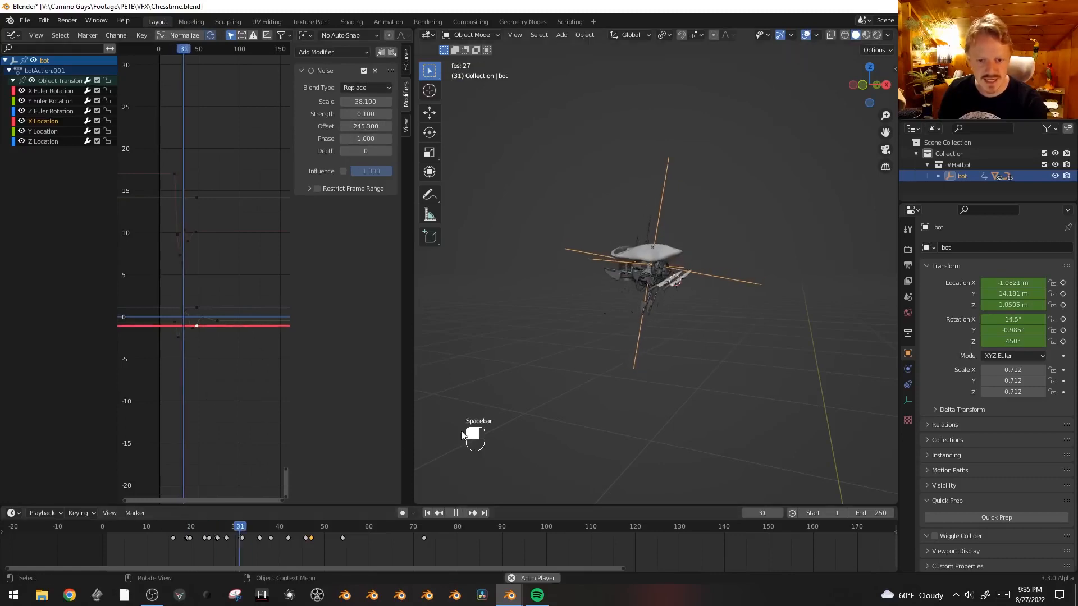
pyautogui.hotkey('shift', 'alt', 'z')
pyautogui.hotkey('shift', 'alt', 'z')
# - Increase the X location noise scale, set its strength to 0.05, and replay the animation
pyautogui.press('space')
pyautogui.moveTo(367, 102); pyautogui.dragTo(410, 102)
pyautogui.click(371, 114)
pyautogui.write('0.05')
pyautogui.press('Return')
pyautogui.press('space')
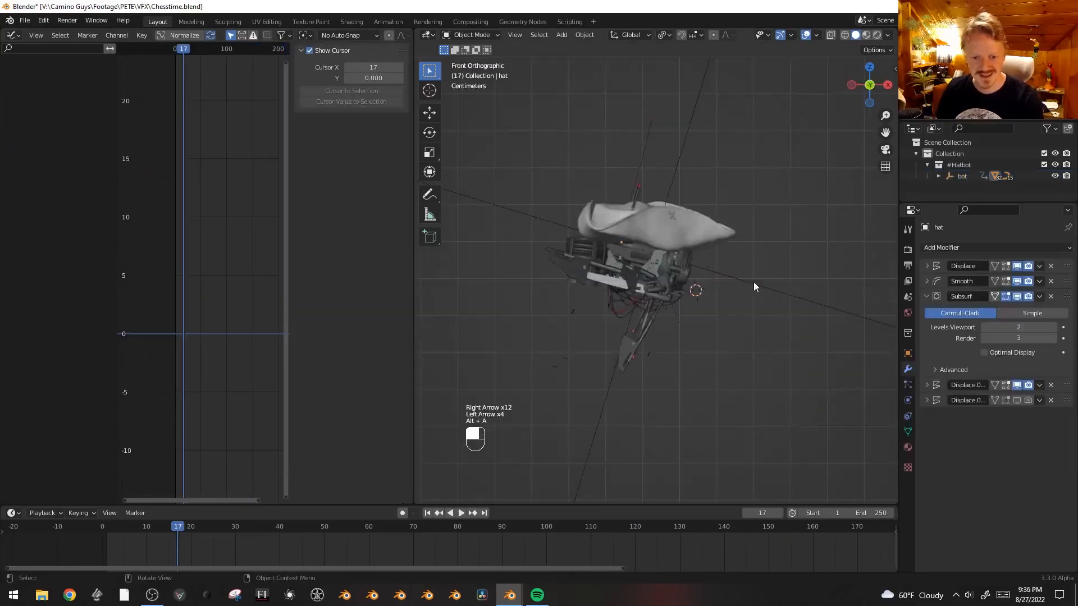
# - Select the hat in the front view and try rotating it
pyautogui.moveTo(754, 283); pyautogui.dragTo(687, 280, button='middle')
pyautogui.press('KP_1')
pyautogui.click(686, 232)
pyautogui.press('r')
pyautogui.click(759, 234)
# - Insert a rotation keyframe on the hat at frame 19, just before the body reacts
pyautogui.press('Right')
pyautogui.press('Right')
pyautogui.press('Right')
pyautogui.press('Right')
pyautogui.press('Left')
pyautogui.press('Left')
pyautogui.press('Right')
pyautogui.press('Left')
pyautogui.press('i')
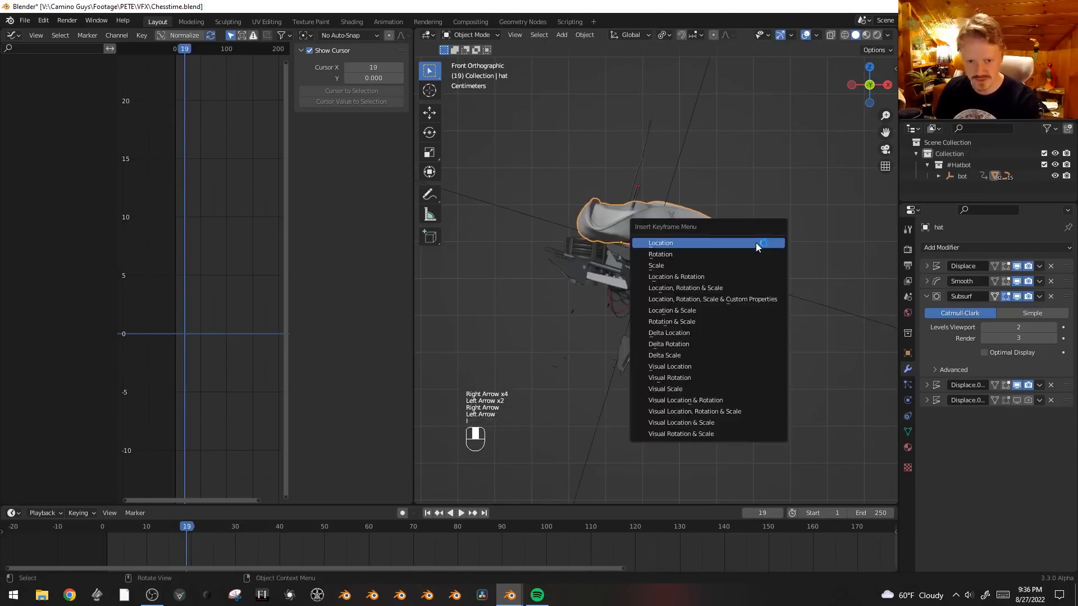
pyautogui.click(754, 251)
# - At frame 21, rotate the hat about 3 degrees in the front view and insert a rotation keyframe
pyautogui.press('Right')
pyautogui.press('Right')
pyautogui.press('r')
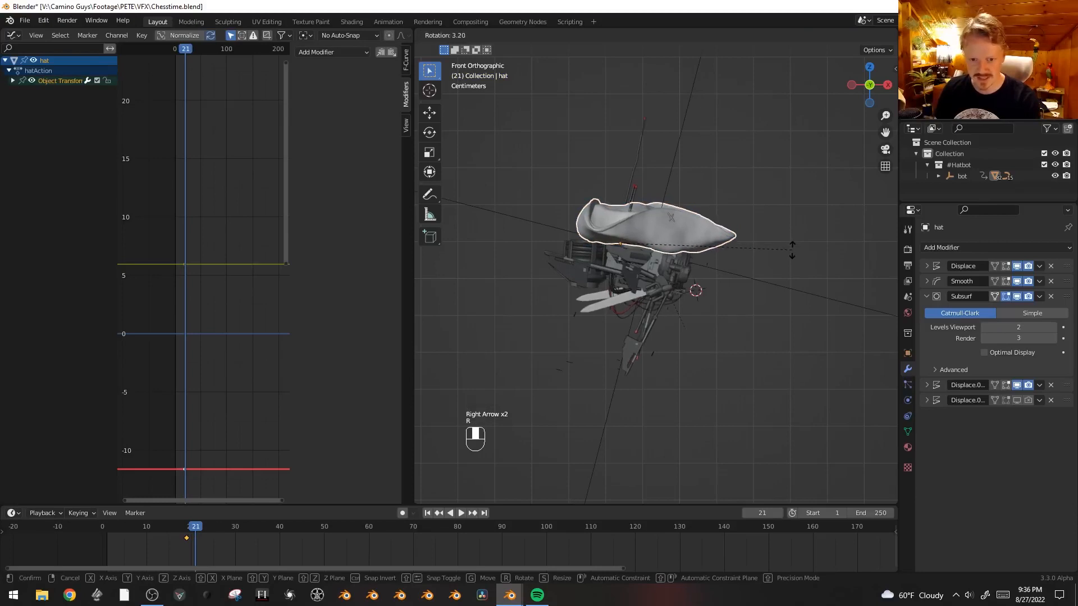
pyautogui.click(792, 250)
pyautogui.press('i')
pyautogui.click(791, 251)
# - Compare the frames around frame 21, rotate the hat back by about 1 degree there, and rekey its rotation
pyautogui.press('Left')
pyautogui.press('Left')
pyautogui.press('Right')
pyautogui.press('Right')
pyautogui.press('Right')
pyautogui.press('Left')
pyautogui.press('r')
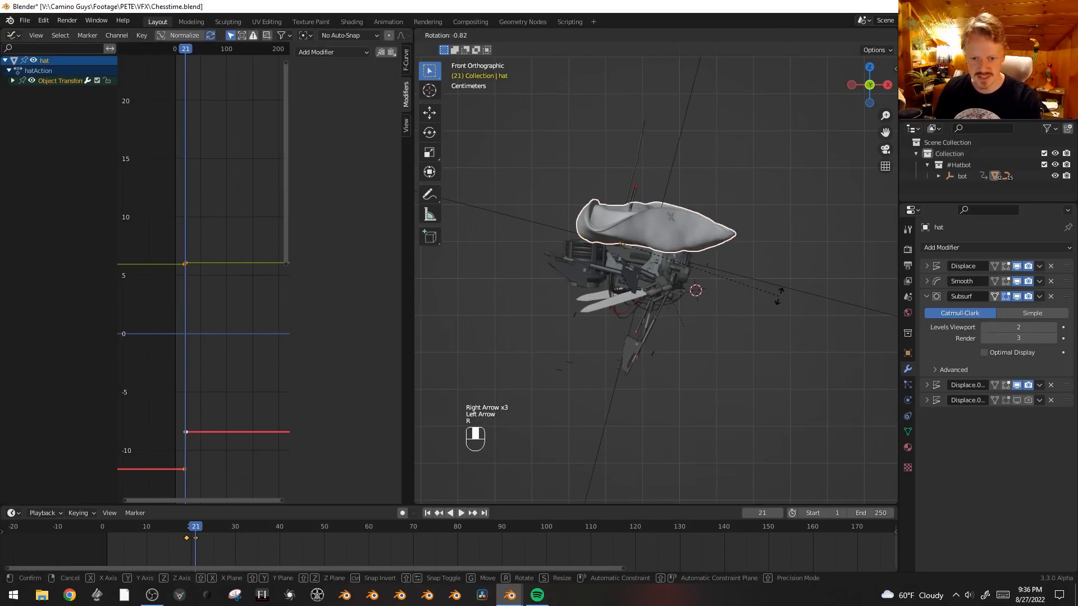
pyautogui.click(778, 298)
pyautogui.press('i')
pyautogui.click(779, 297)
# - Hold the hat's pose briefly by inserting another rotation keyframe at frame 22
pyautogui.press('Right')
pyautogui.press('Right')
pyautogui.press('Right')
pyautogui.press('Right')
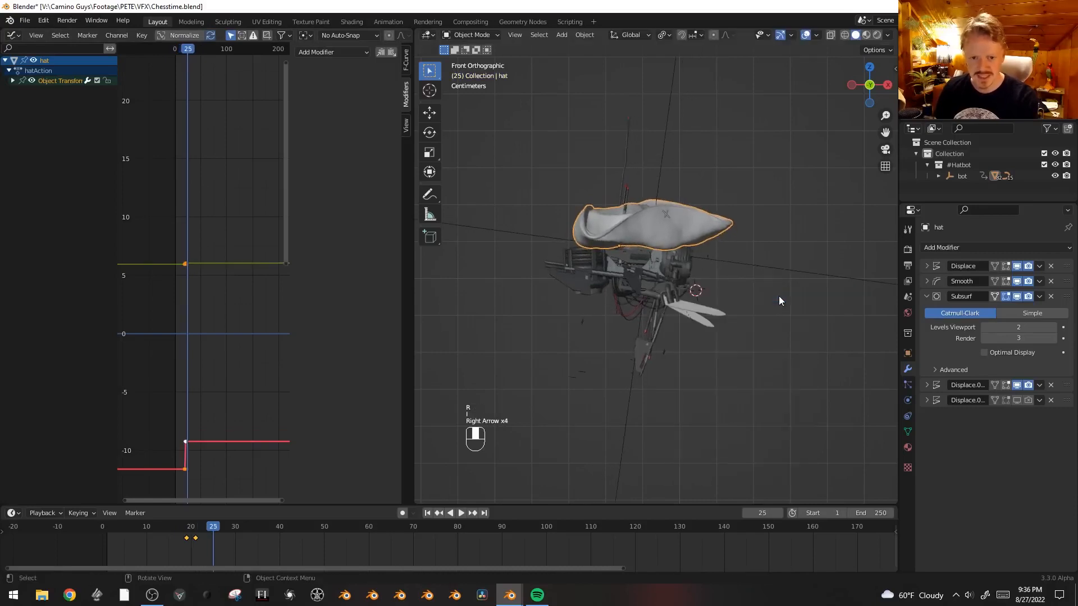
pyautogui.press('Left')
pyautogui.press('Left')
pyautogui.press('Left')
pyautogui.press('i')
pyautogui.click(779, 295)
# - At frame 26, tilt the hat back by about 1 degree and insert a rotation keyframe
pyautogui.press('Right')
pyautogui.press('Right')
pyautogui.press('Right')
pyautogui.press('Right')
pyautogui.press('e')
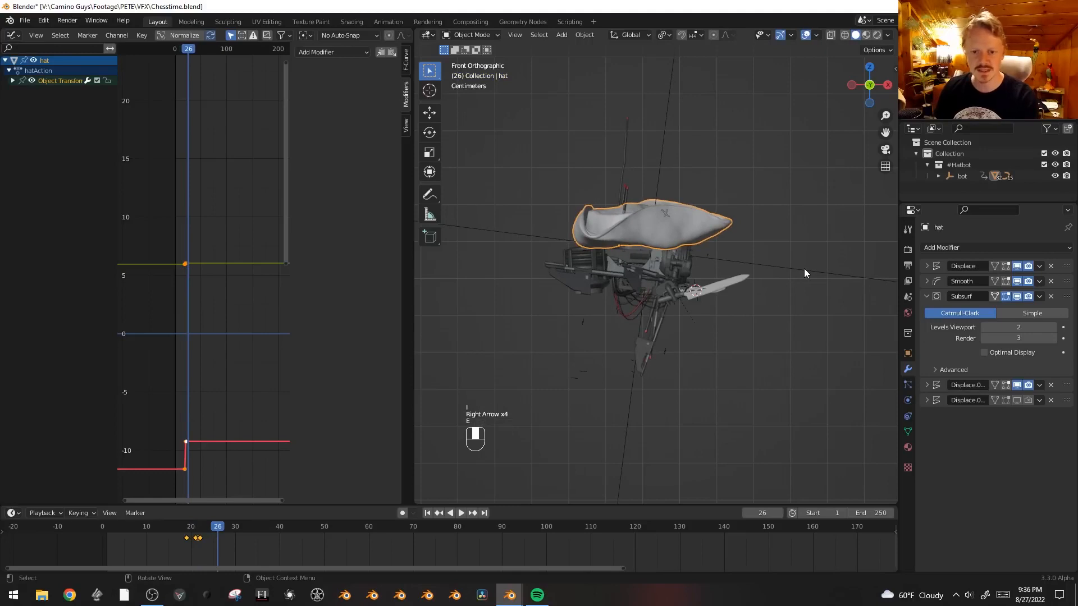
pyautogui.press('r')
pyautogui.click(798, 306)
pyautogui.press('r')
pyautogui.click(818, 218)
pyautogui.press('i')
# - At frame 33, rotate the hat slightly in the opposite direction, under 1 degree, and insert a rotation keyframe
pyautogui.press('Right')
pyautogui.press('Right')
pyautogui.press('Right')
pyautogui.press('Right')
pyautogui.press('Right')
pyautogui.press('Right')
pyautogui.press('Right')
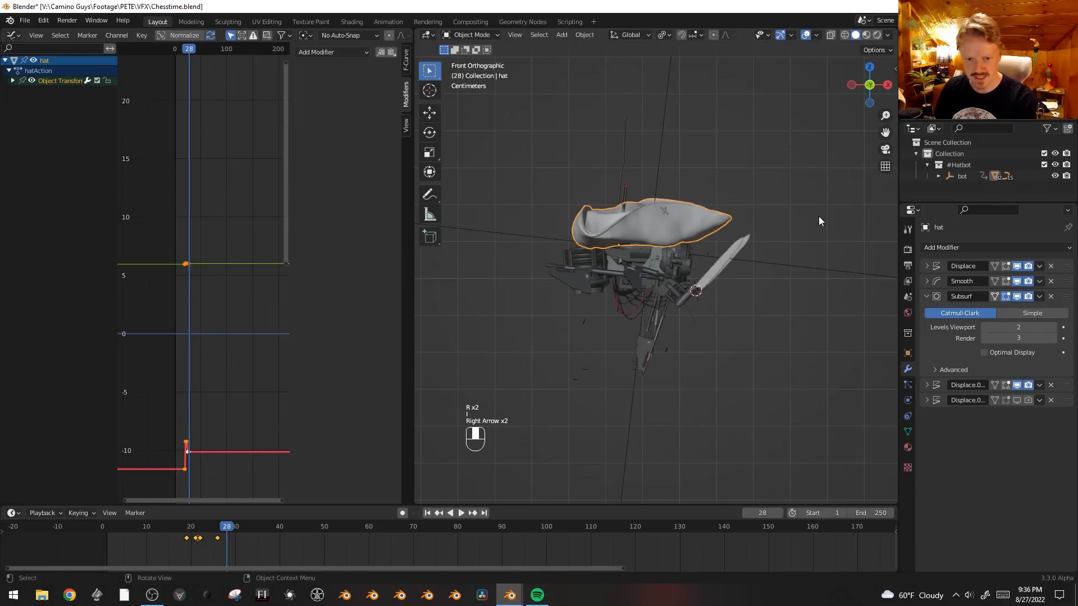
pyautogui.press('r')
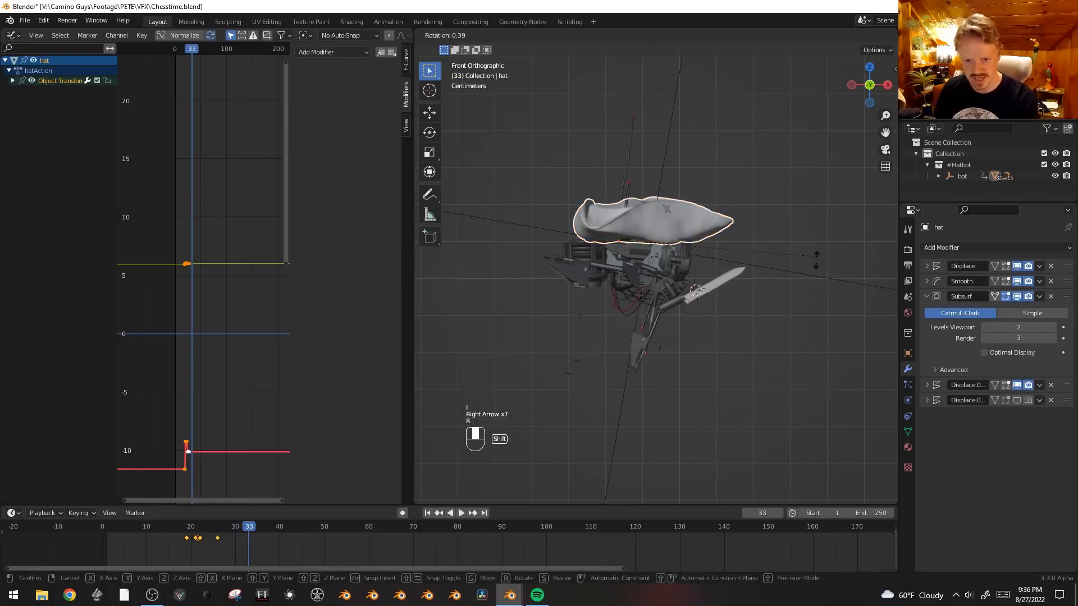
pyautogui.click(804, 294)
pyautogui.press('i')
pyautogui.click(804, 295)
# - At frame 37, settle the hat with a very small counter-rotation and insert a rotation keyframe
pyautogui.press('Right')
pyautogui.press('Right')
pyautogui.press('Right')
pyautogui.press('Right')
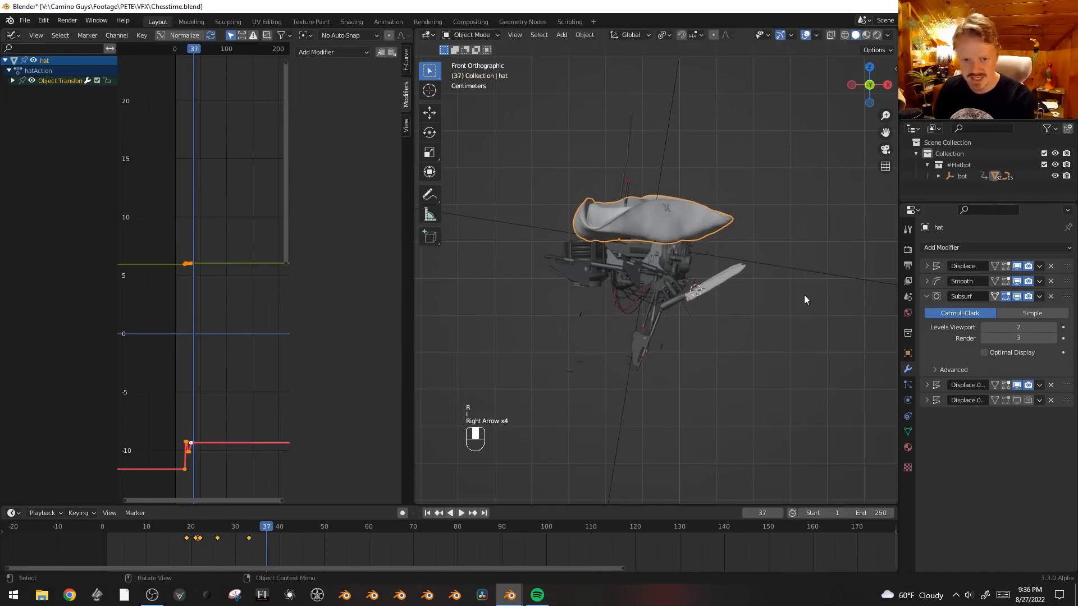
pyautogui.press('r')
pyautogui.click(823, 258)
pyautogui.press('i')
pyautogui.click(823, 258)
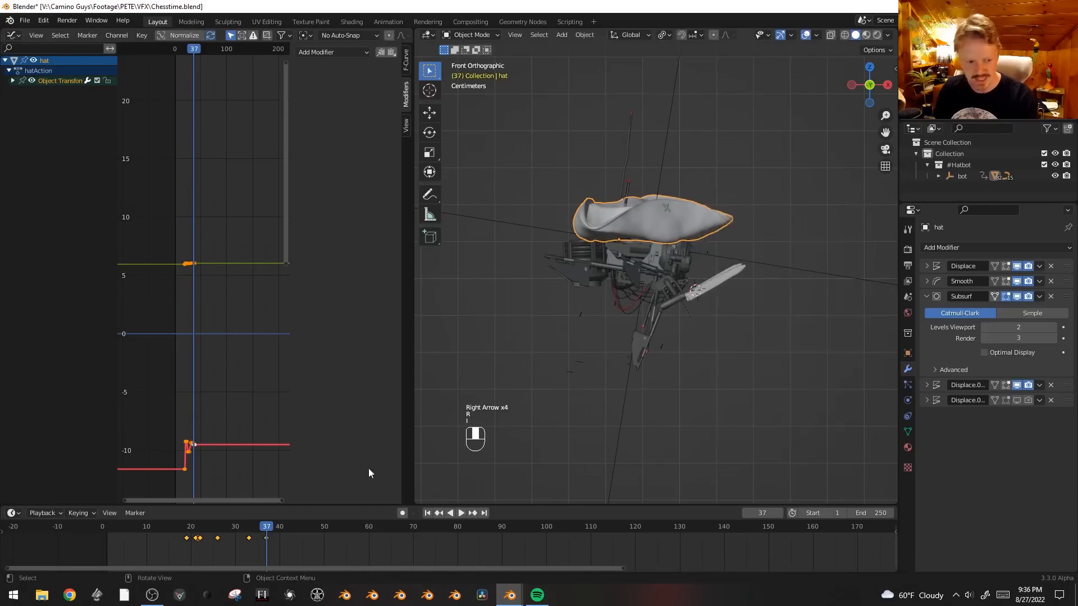
# - Hide the viewport overlays and replay the hat reaction from different starting frames and viewing angles
pyautogui.hotkey('shift', 'alt', 'z')
pyautogui.press('space')
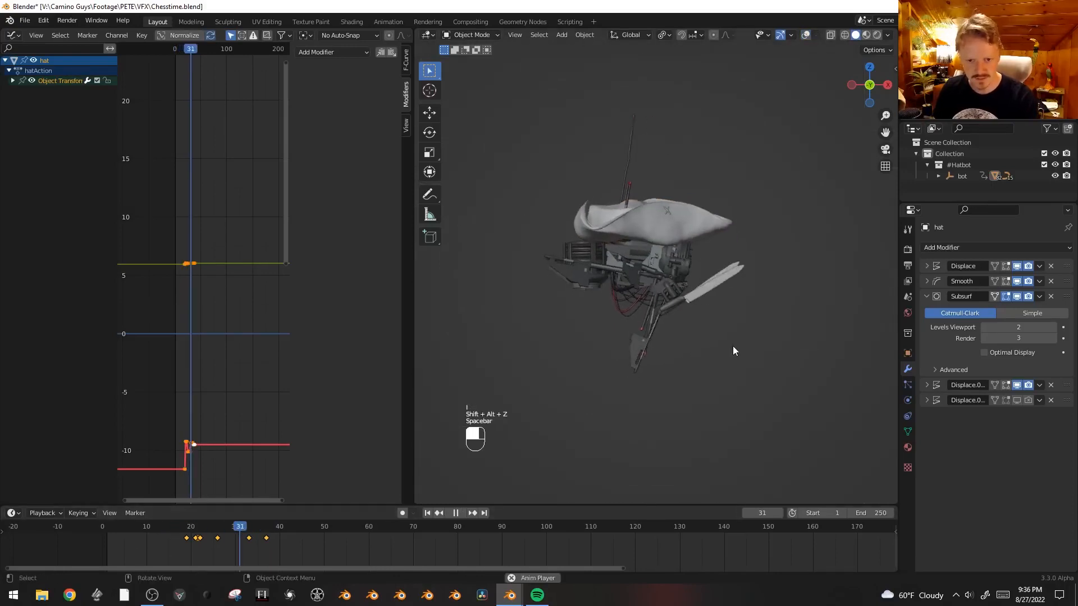
pyautogui.press('space')
pyautogui.press('space')
pyautogui.click(156, 529)
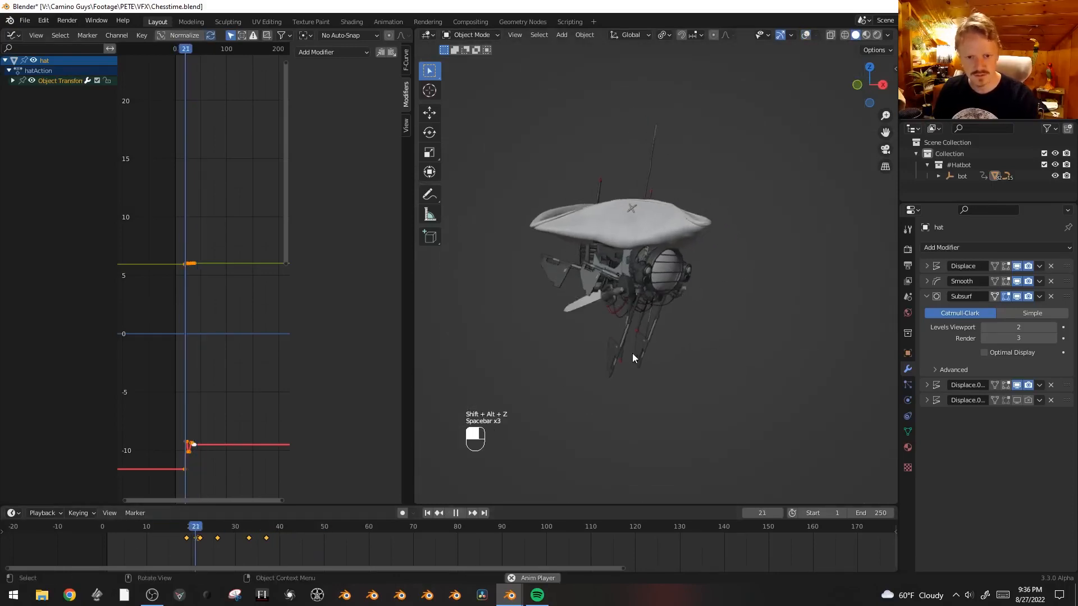
pyautogui.click(171, 528)
pyautogui.click(170, 528)
pyautogui.press('space')
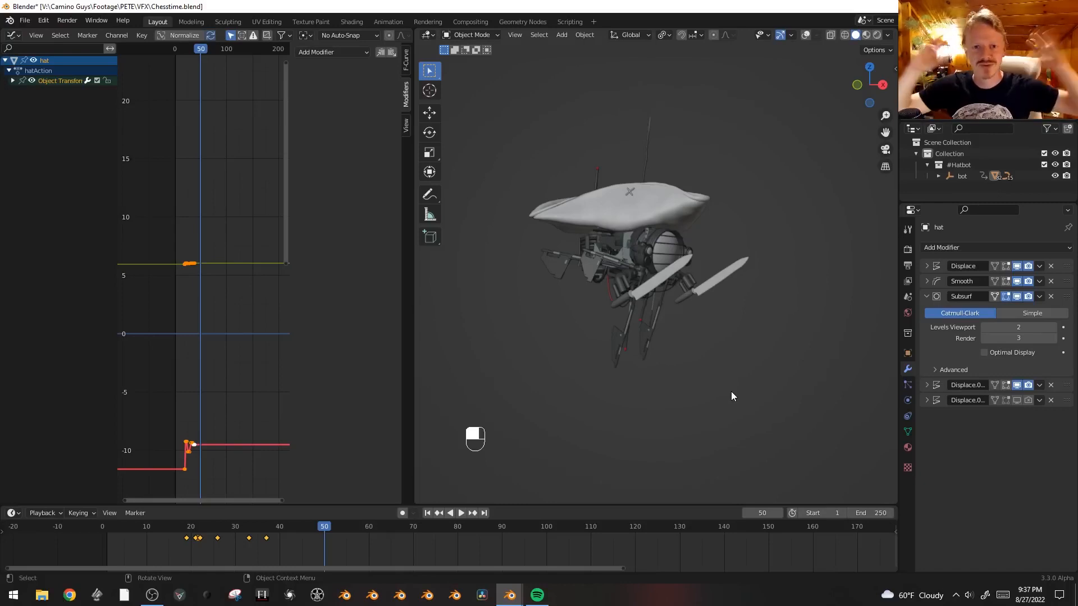
# - Show the viewport overlays again, deselect everything, and save the scene file
pyautogui.hotkey('shift', 'alt', 'z')
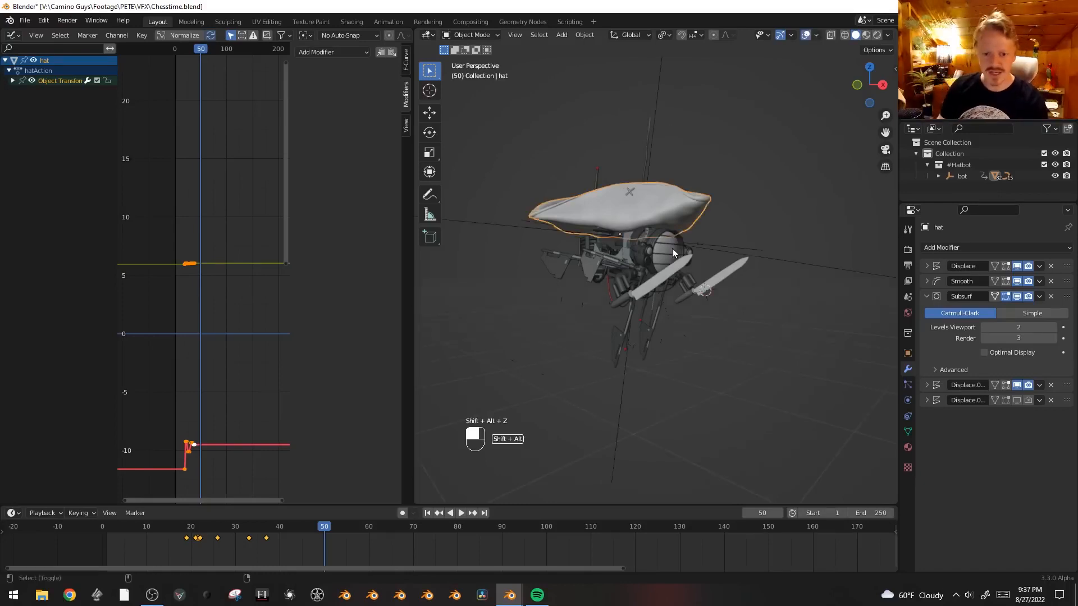
pyautogui.hotkey('alt', 'a')
pyautogui.hotkey('ctrl', 's')
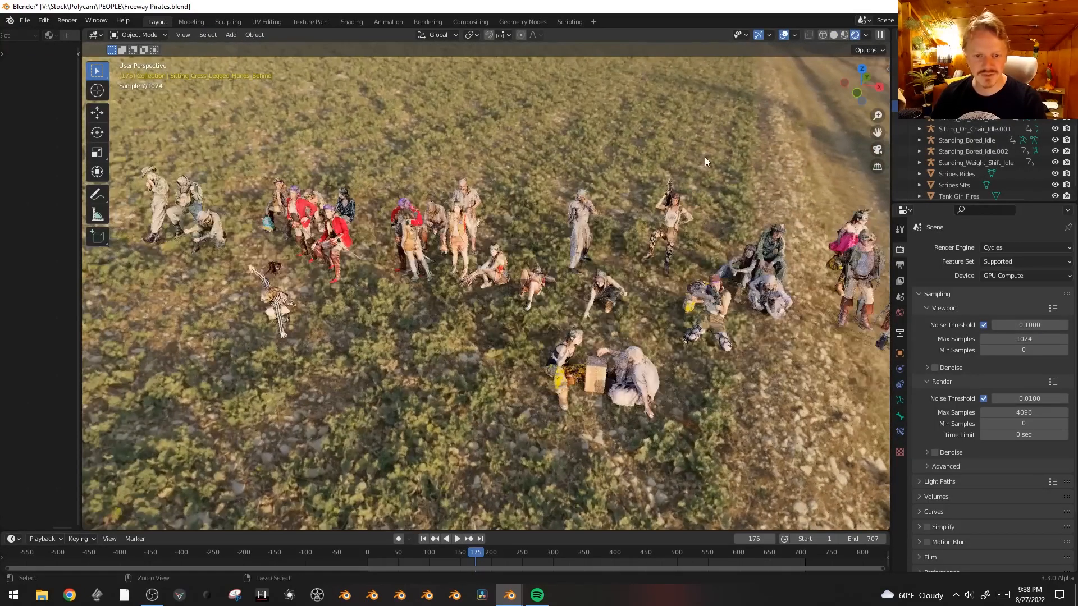
# - Examine the scanned characters in Freeway Pirates.blend, including the Dad Stands figure and the group around Stripes Rides
pyautogui.keyDown('ctrl'); pyautogui.moveTo(705, 157); pyautogui.dragTo(729, 159, button='middle'); pyautogui.keyUp('ctrl')
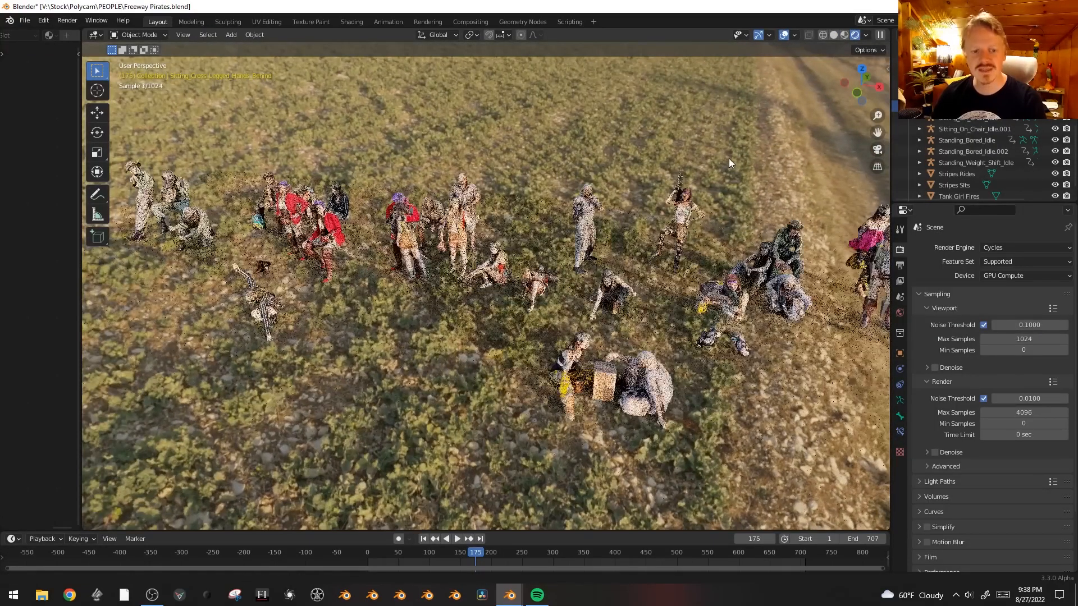
pyautogui.click(460, 188)
pyautogui.press('KP_Decimal')
pyautogui.moveTo(513, 261)
pyautogui.mouseDown(button='middle')
pyautogui.moveTo(553, 238)
pyautogui.moveTo(621, 234)
pyautogui.moveTo(511, 248)
pyautogui.mouseUp(button='middle')
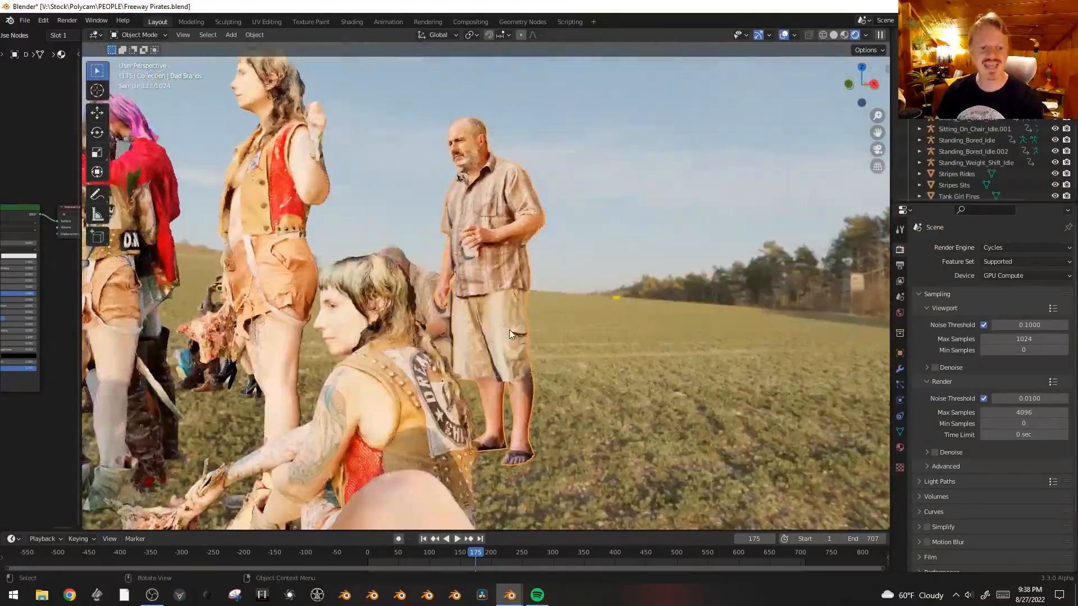
pyautogui.scroll(-5, 510, 329)
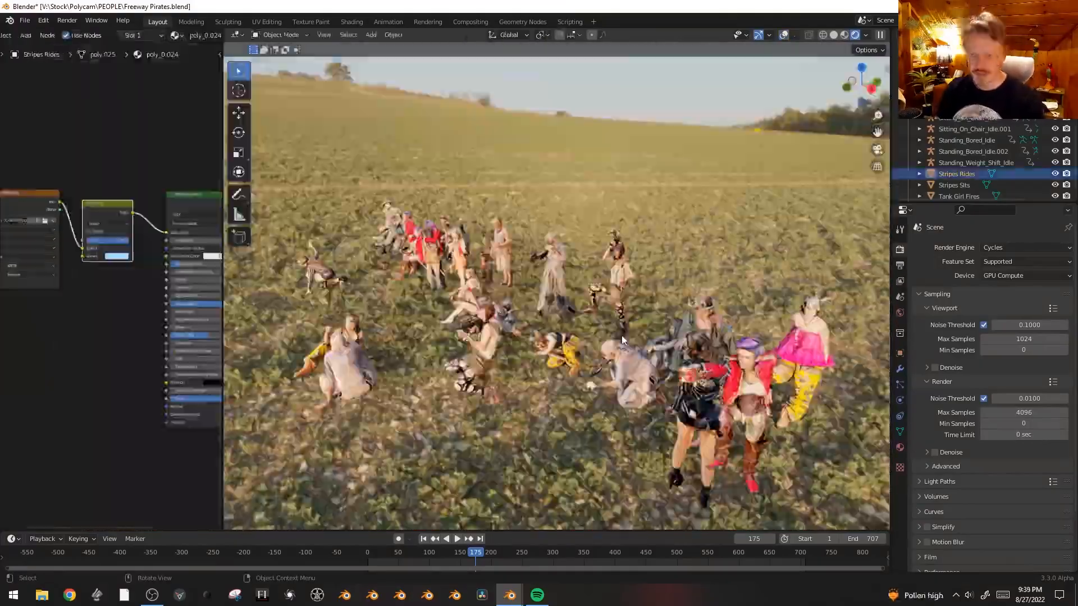
pyautogui.moveTo(622, 340); pyautogui.dragTo(679, 351, button='middle')
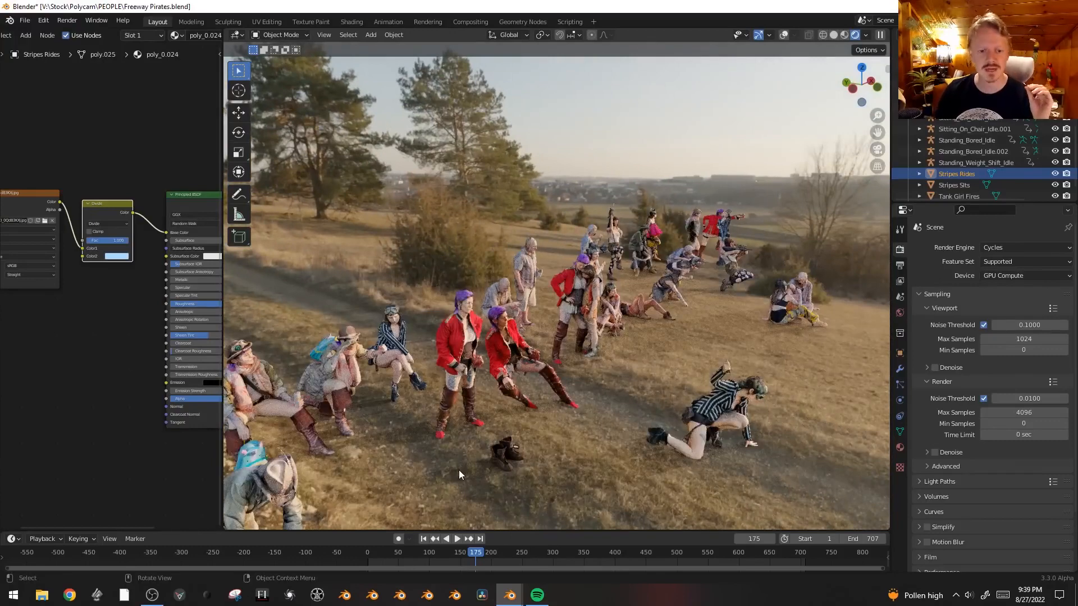
pyautogui.keyDown('shift'); pyautogui.moveTo(459, 470); pyautogui.dragTo(561, 395, button='middle'); pyautogui.keyUp('shift')
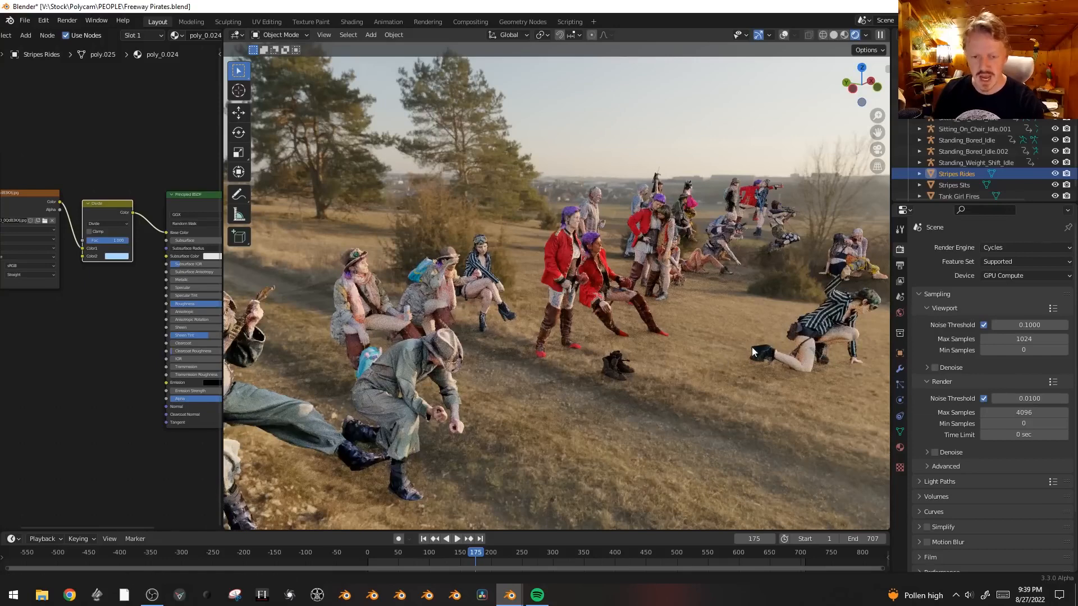
pyautogui.moveTo(752, 347); pyautogui.dragTo(705, 363, button='middle')
pyautogui.scroll(3, 760, 342)
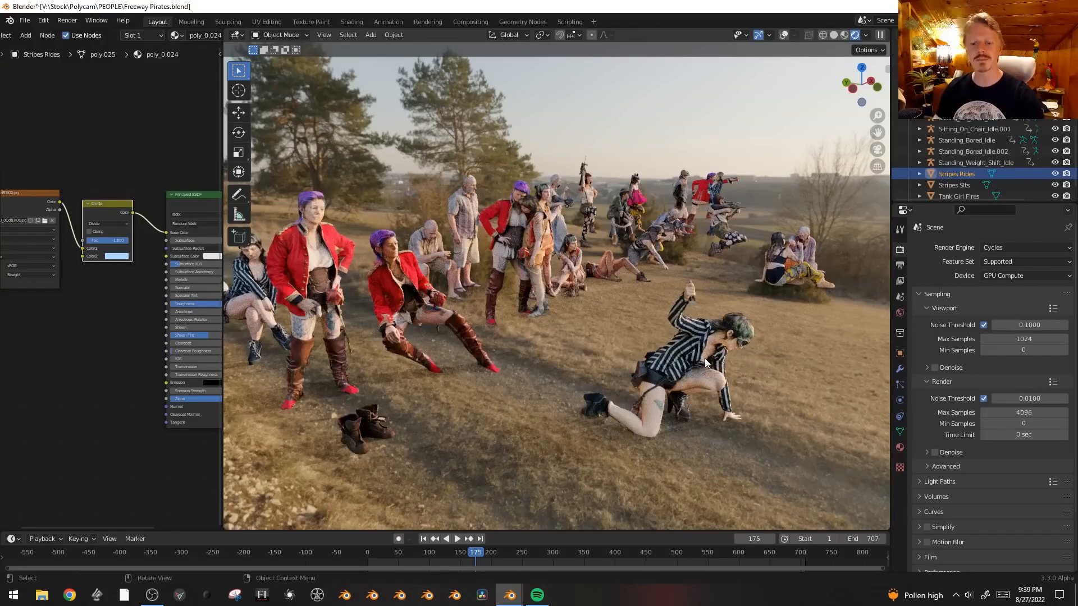
# - Compare the Stripes Rides material with its Divide node muted and active, and inspect the node's second color
pyautogui.hotkey('shift', 'alt', 'z')
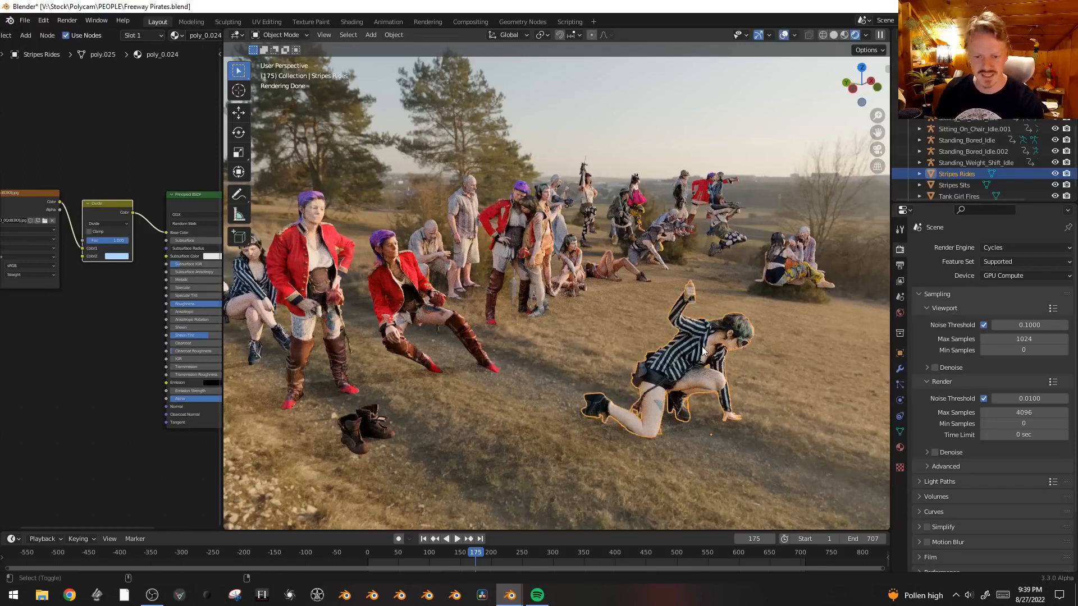
pyautogui.click(699, 344)
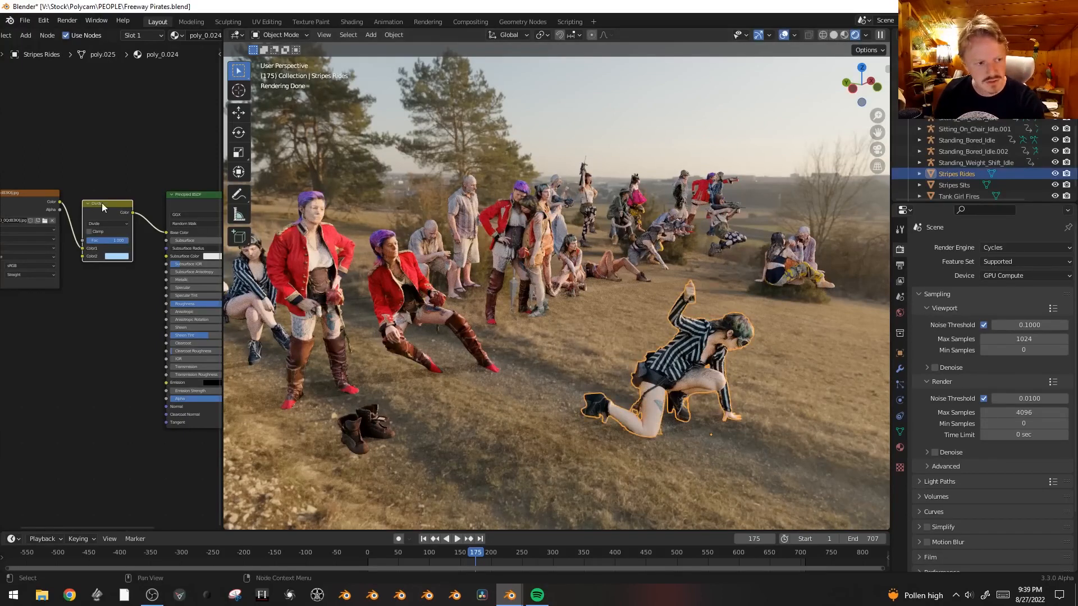
pyautogui.press('m')
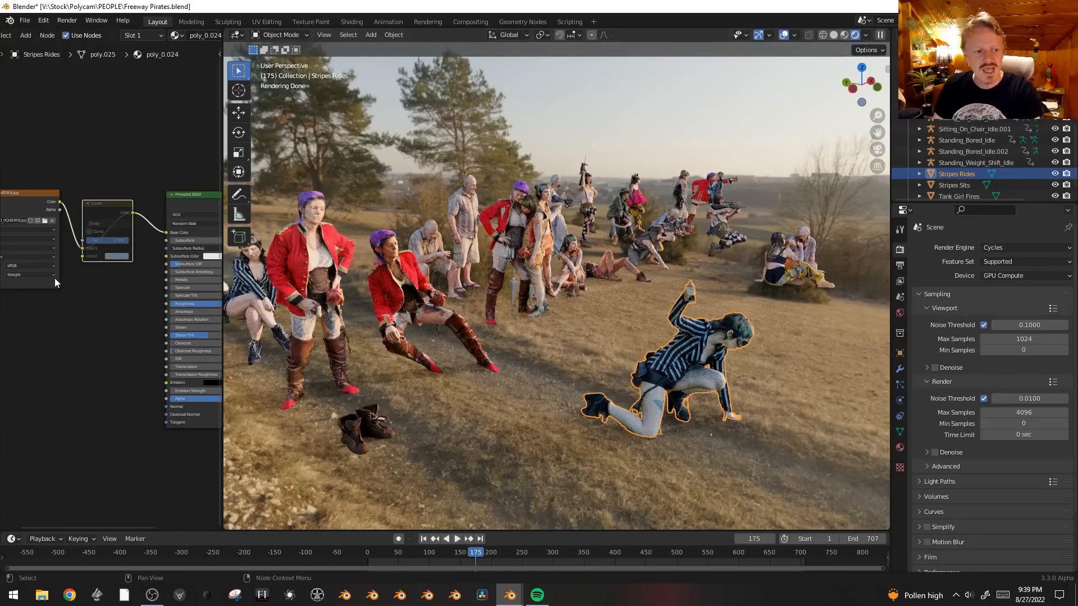
pyautogui.press('m')
pyautogui.click(110, 256)
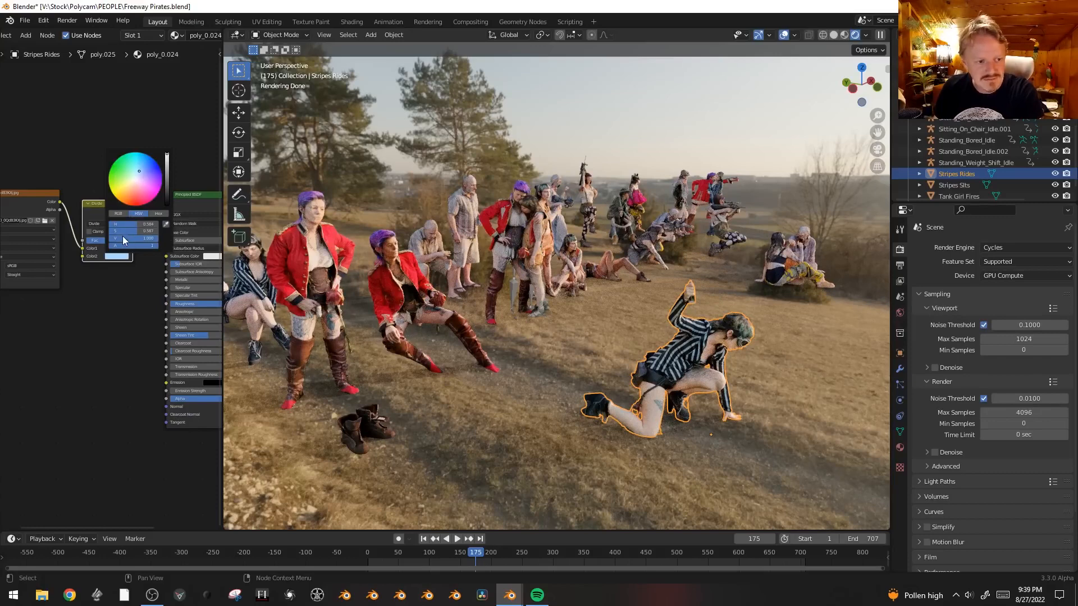
pyautogui.moveTo(117, 241)
pyautogui.mouseDown()
pyautogui.moveTo(96, 240)
pyautogui.moveTo(126, 241)
pyautogui.mouseUp()
pyautogui.press('m')
pyautogui.press('m')
pyautogui.hotkey('shift', 'alt', 'z')
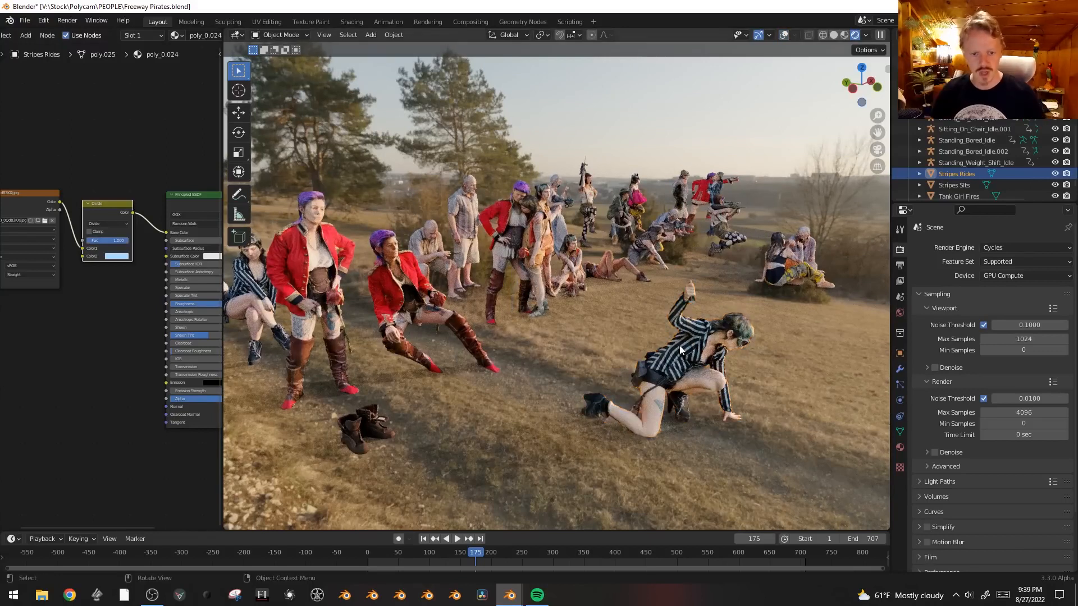
# - Locate the Chess1 pair, copy the Chess 2 figure beside it, and paste it into Chesstime.blend
pyautogui.click(808, 255)
pyautogui.hotkey('shift', 'alt', 'z')
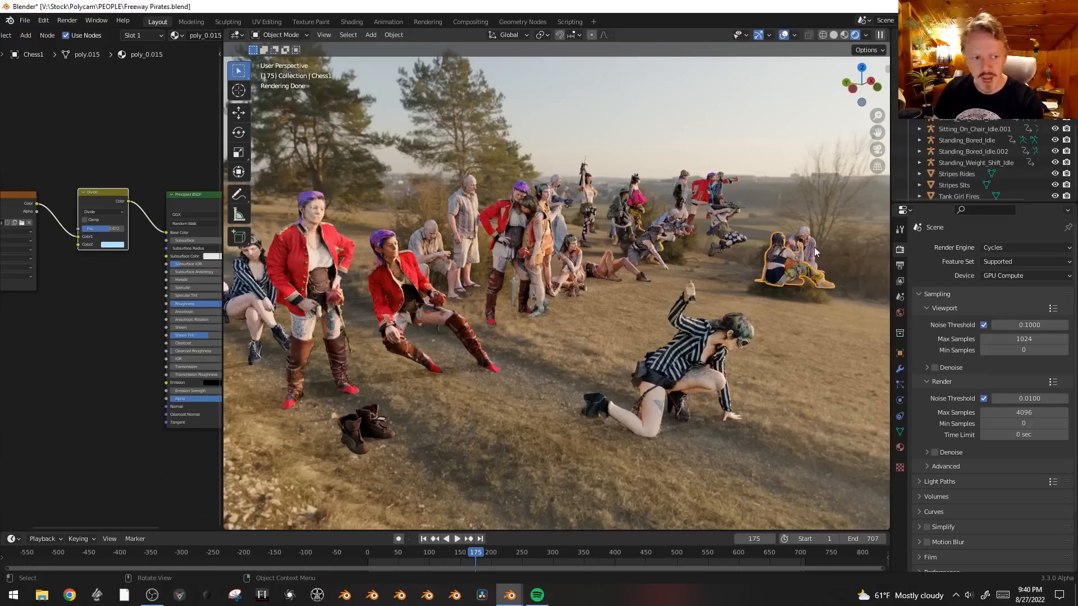
pyautogui.press('KP_Decimal')
pyautogui.moveTo(719, 213); pyautogui.dragTo(625, 220, button='middle')
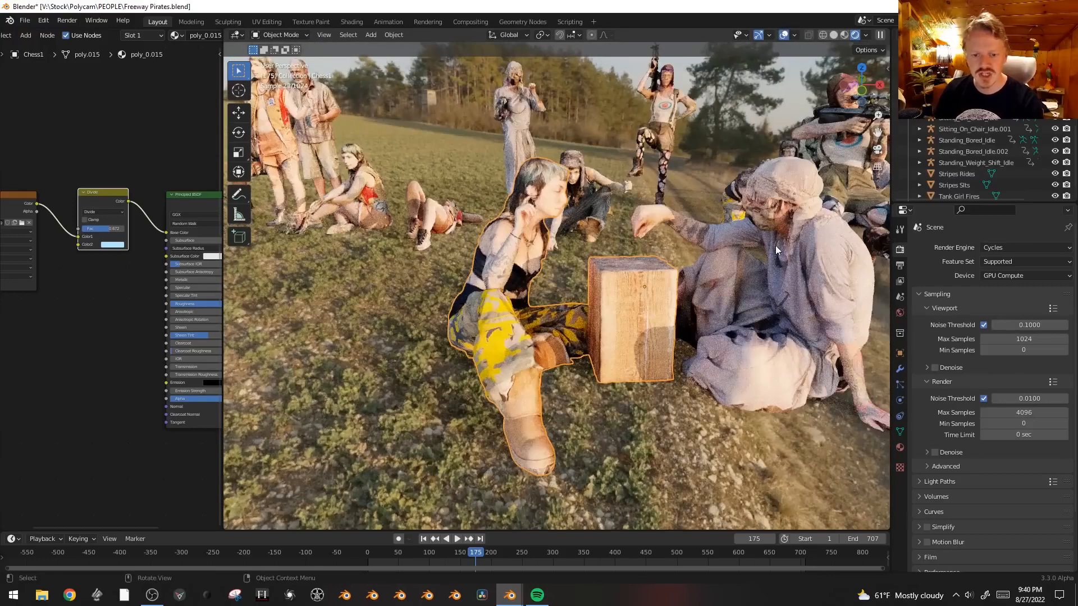
pyautogui.click(776, 244)
pyautogui.hotkey('ctrl', 'c')
pyautogui.click(760, 318)
pyautogui.hotkey('alt', 'Tab')
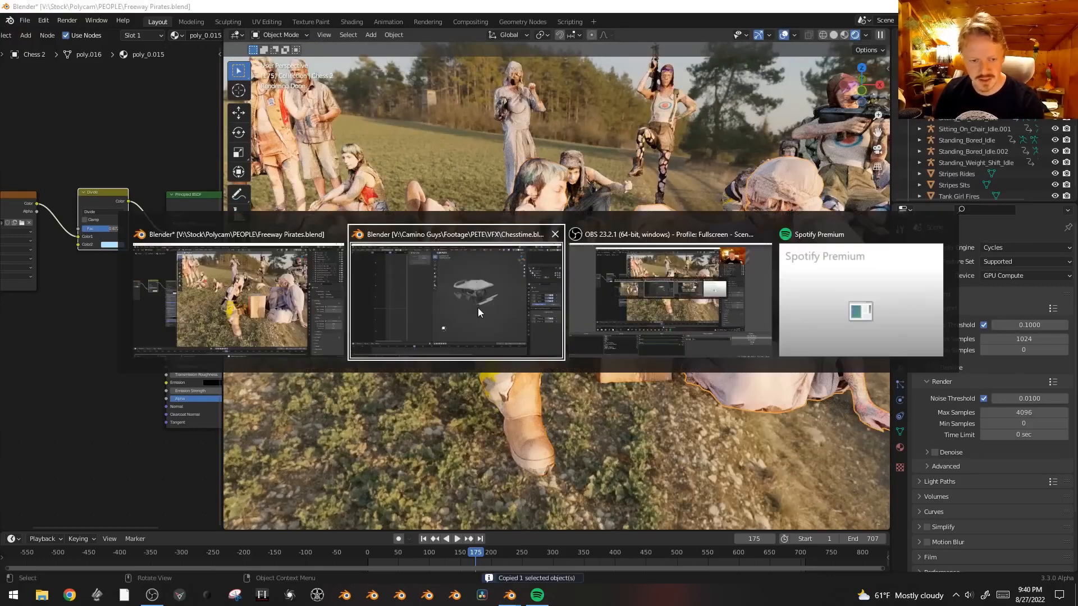
pyautogui.hotkey('ctrl', 'v')
# - Move the Chess 2 figure along X and about 3 m along Y to bring it near the world origin
pyautogui.press('KP_1')
pyautogui.scroll(-10, 620, 343)
pyautogui.press('g')
pyautogui.press('x')
pyautogui.click(640, 252)
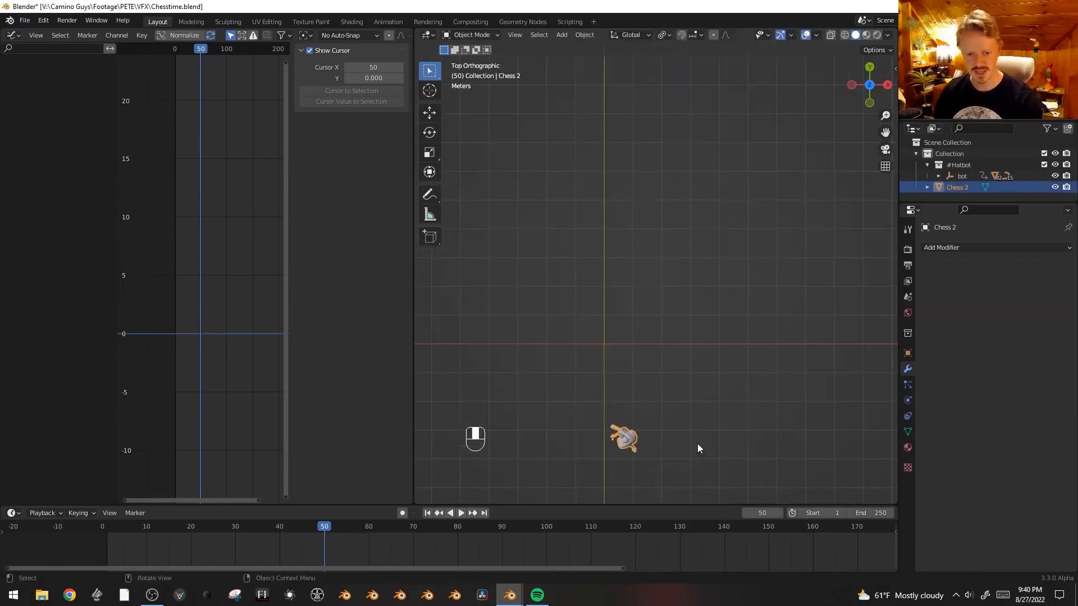
pyautogui.press('g')
pyautogui.press('y')
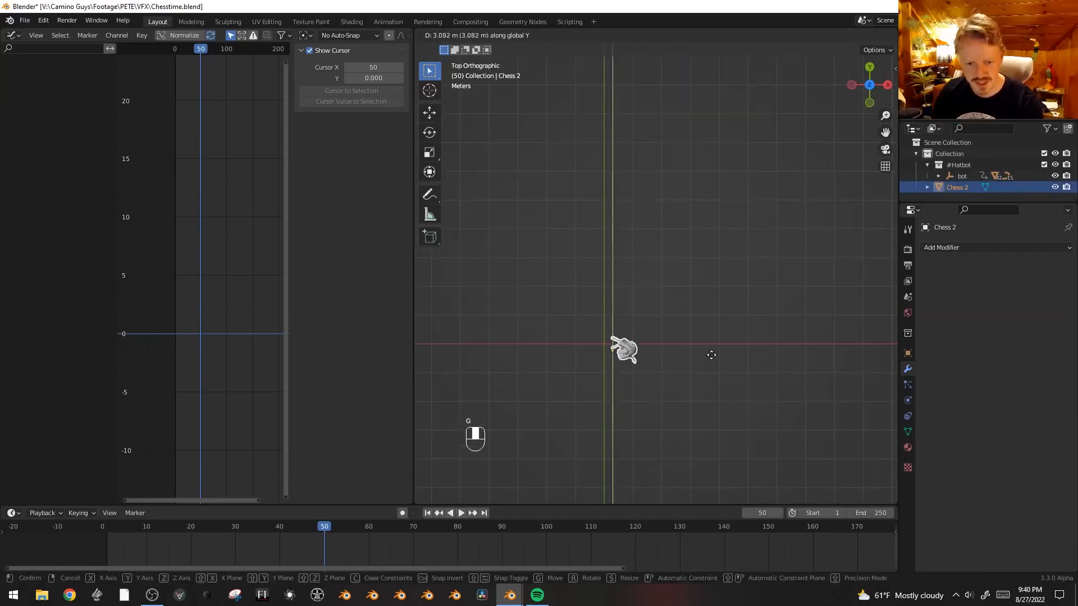
pyautogui.click(711, 355)
pyautogui.hotkey('ctrl', 'z')
# - Lower the bot's Y Location curve to about -0.16 m so the robot lines up beside Chess 2
pyautogui.click(603, 197)
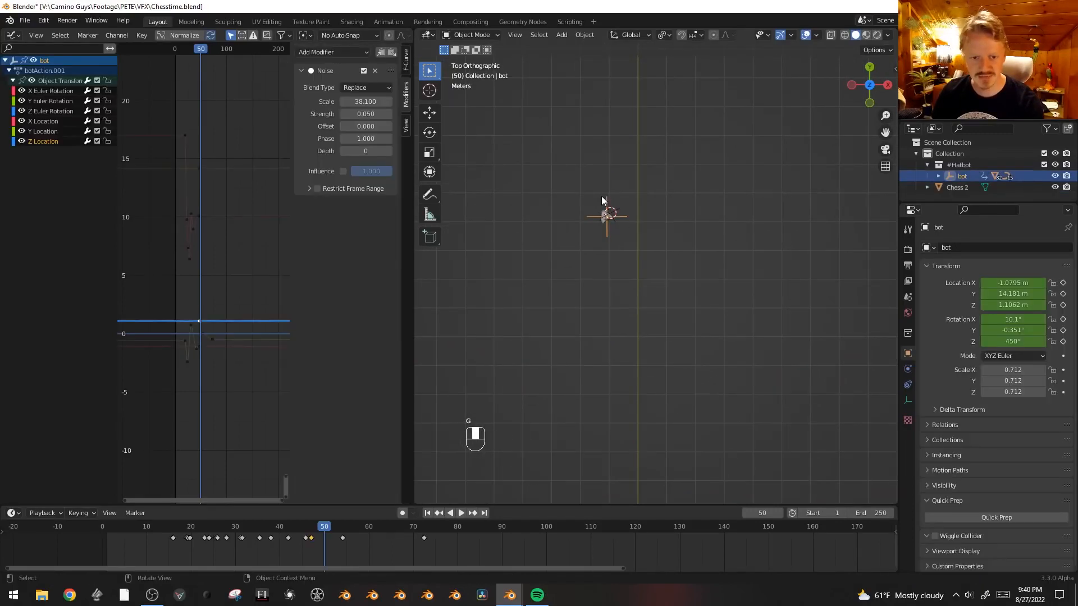
pyautogui.click(200, 165)
pyautogui.press('g')
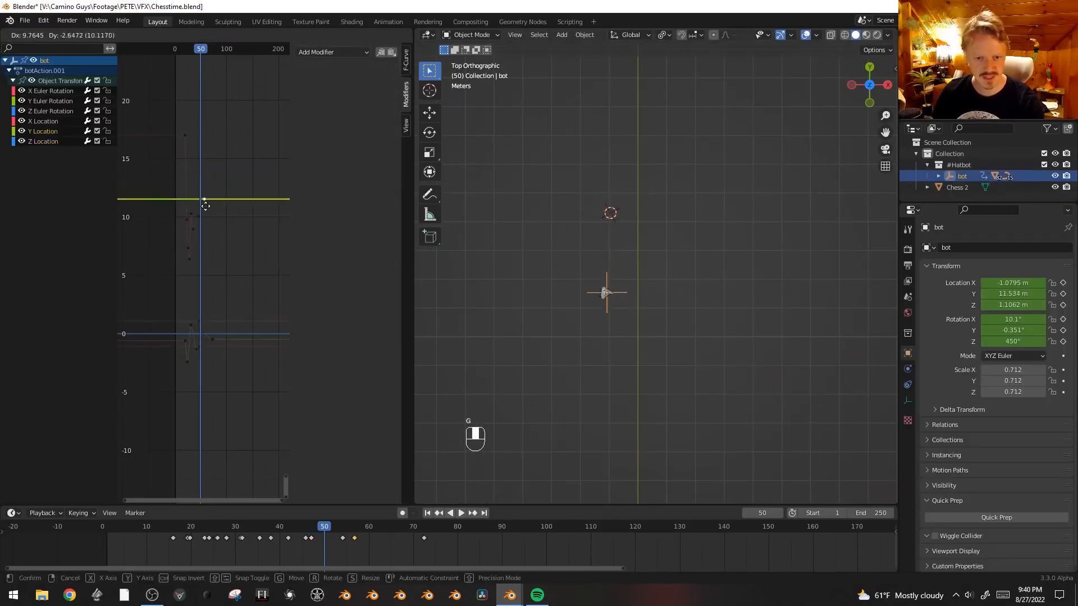
pyautogui.click(200, 271)
pyautogui.keyDown('shift'); pyautogui.moveTo(579, 368); pyautogui.dragTo(676, 41, button='middle'); pyautogui.keyUp('shift')
pyautogui.press('g')
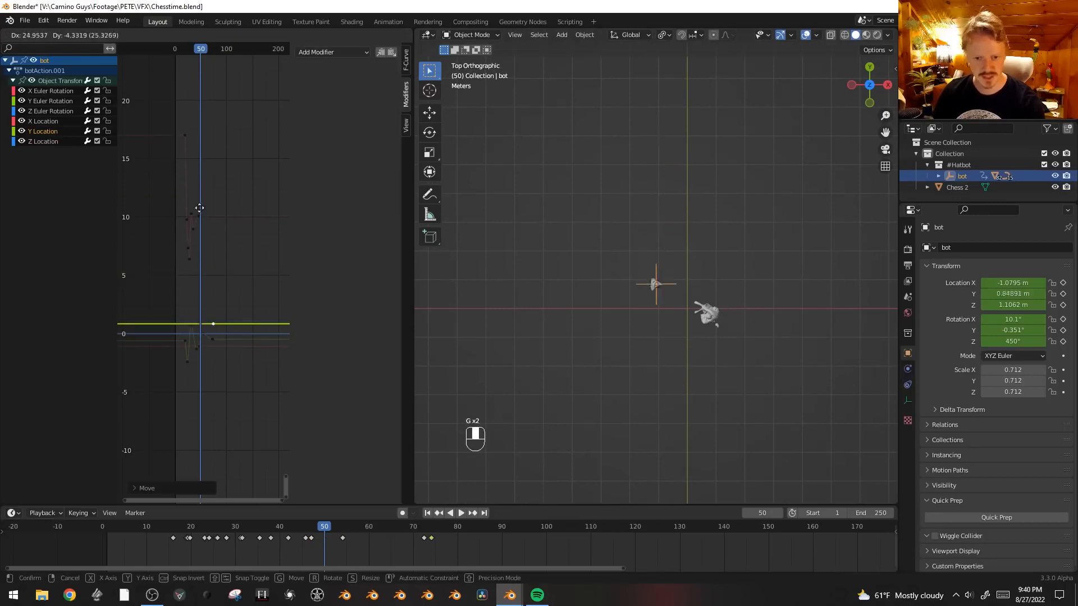
pyautogui.click(219, 183)
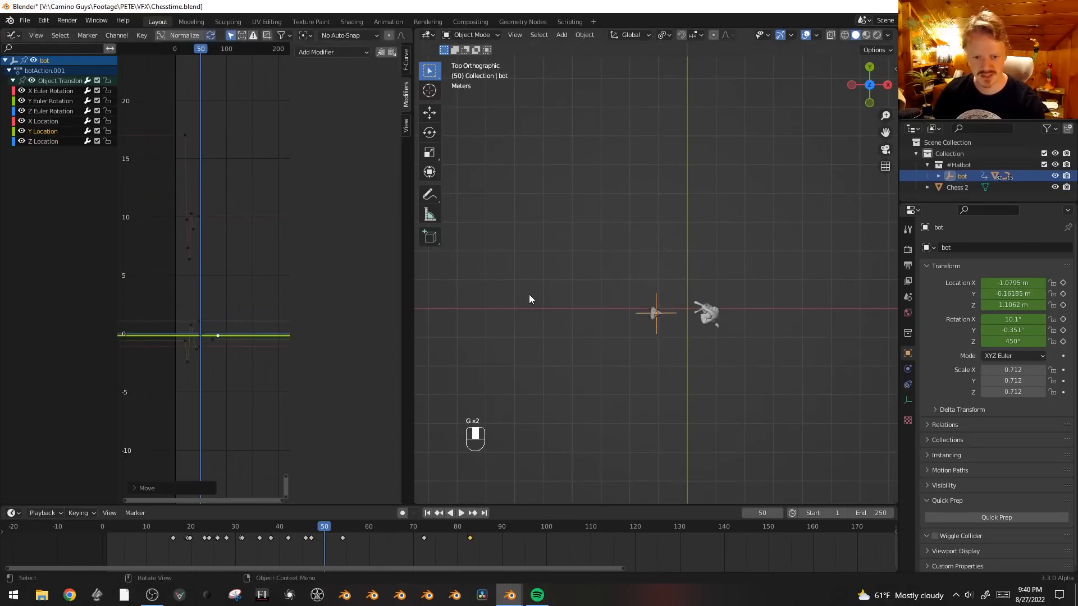
# - Lower the bot's Z Location curve to about 0.77 m and shift its X Location curve to about -0.26 m, closer to Chess 2
pyautogui.press('KP_1')
pyautogui.click(198, 318)
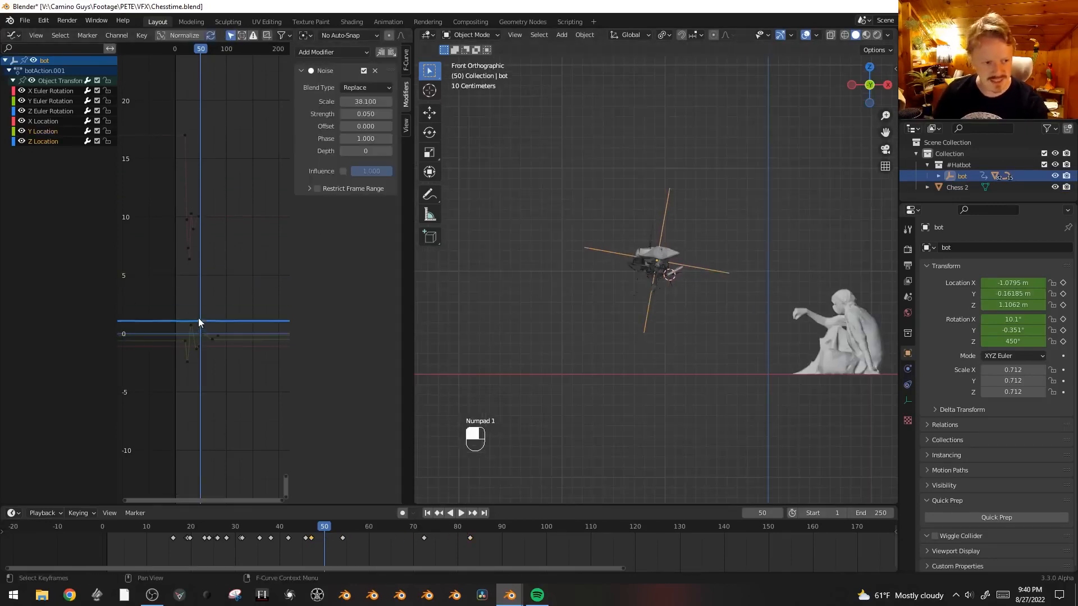
pyautogui.press('g')
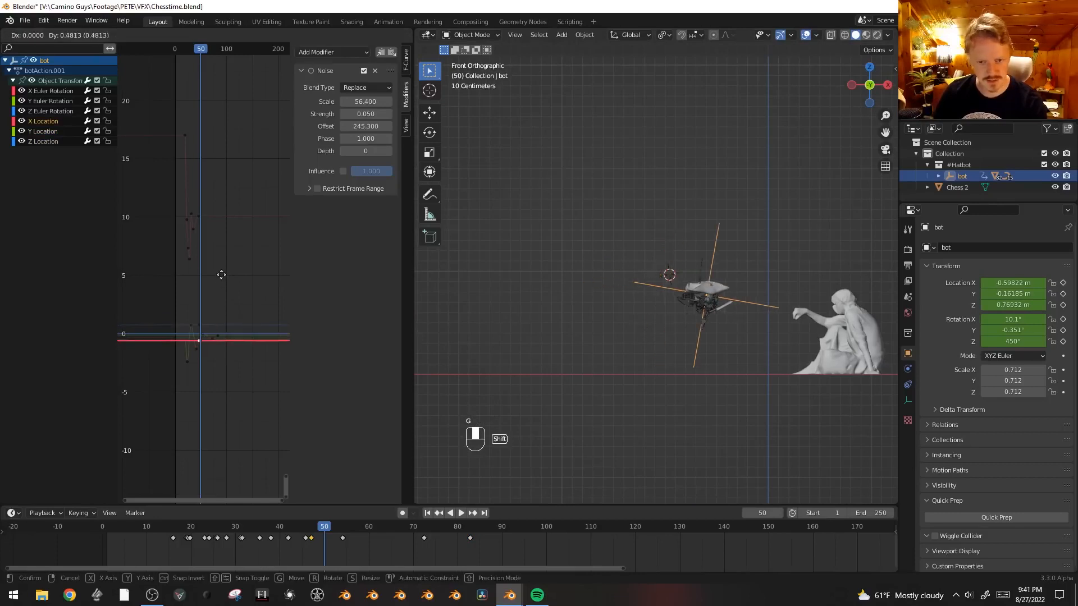
pyautogui.keyDown('shift'); pyautogui.click(229, 227); pyautogui.keyUp('shift')
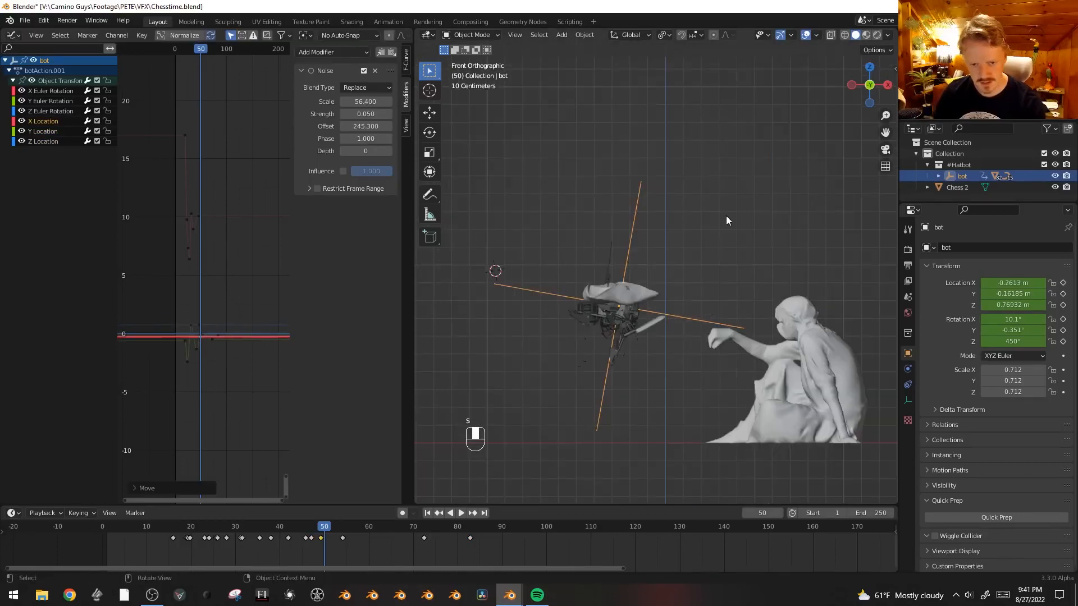
# - Scale the robot to about 0.778 and play the animation from the start with the viewport overlays hidden
pyautogui.press('s')
pyautogui.click(737, 213)
pyautogui.hotkey('shift', 'alt', 'z')
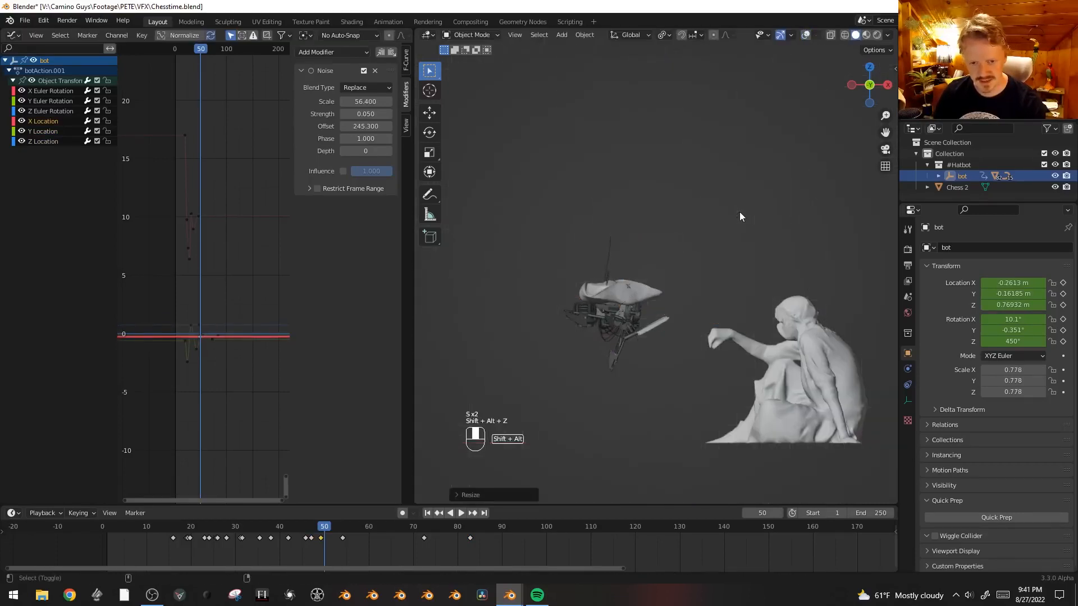
pyautogui.moveTo(324, 526); pyautogui.dragTo(125, 525)
pyautogui.press('space')
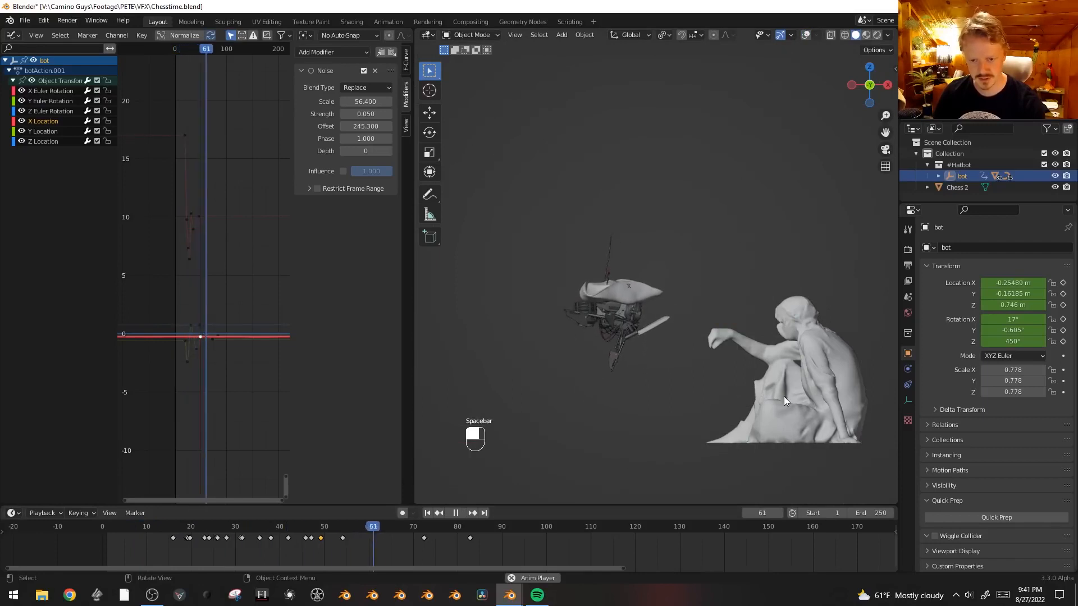
pyautogui.press('space')
pyautogui.hotkey('shift', 'alt', 'z')
# - Move all the robot's parts into a new collection named Robot and exclude that collection from the view layer
pyautogui.press('b')
pyautogui.moveTo(688, 237); pyautogui.dragTo(533, 389)
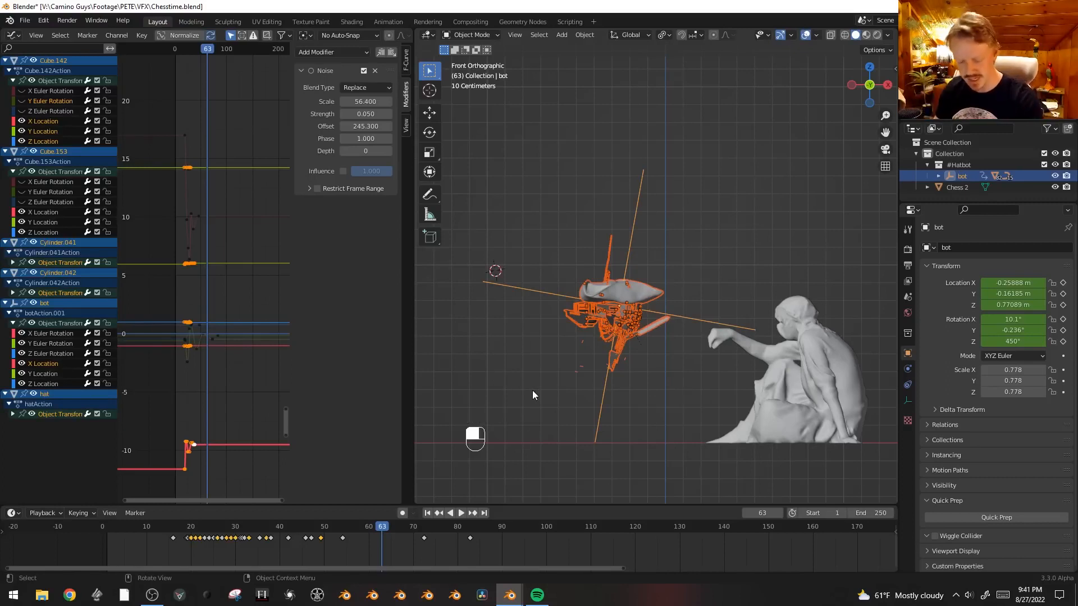
pyautogui.press('m')
pyautogui.click(581, 321)
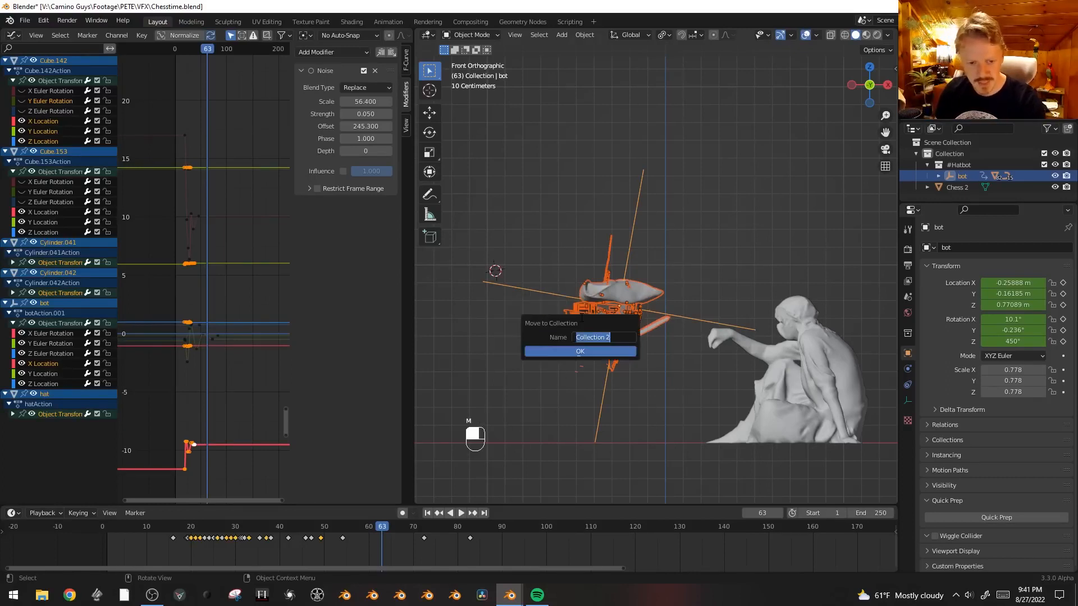
pyautogui.write('Robot')
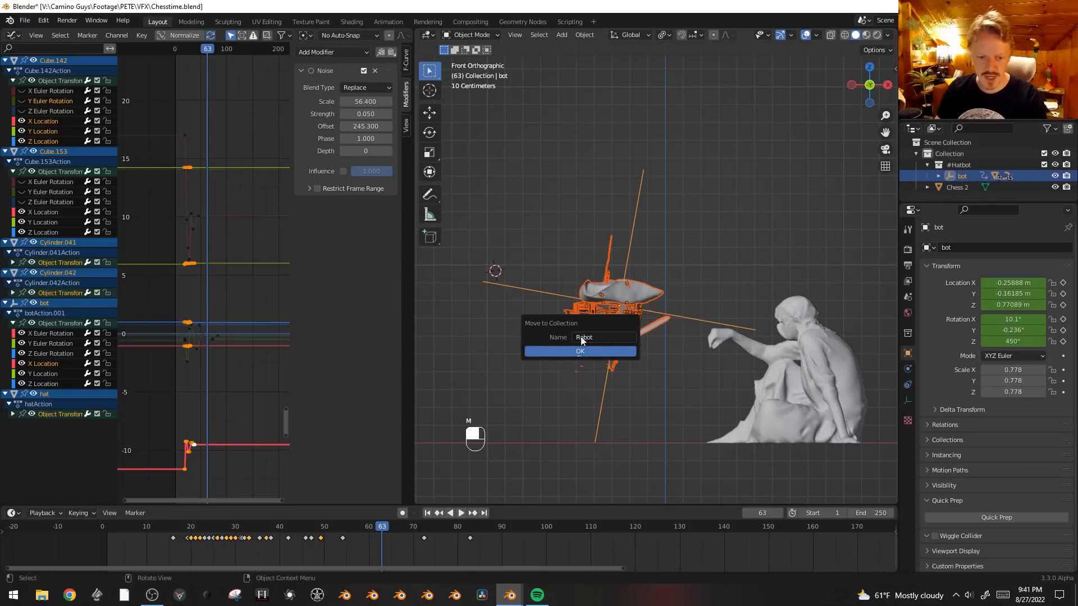
pyautogui.click(581, 351)
pyautogui.scroll(-1, 1002, 144)
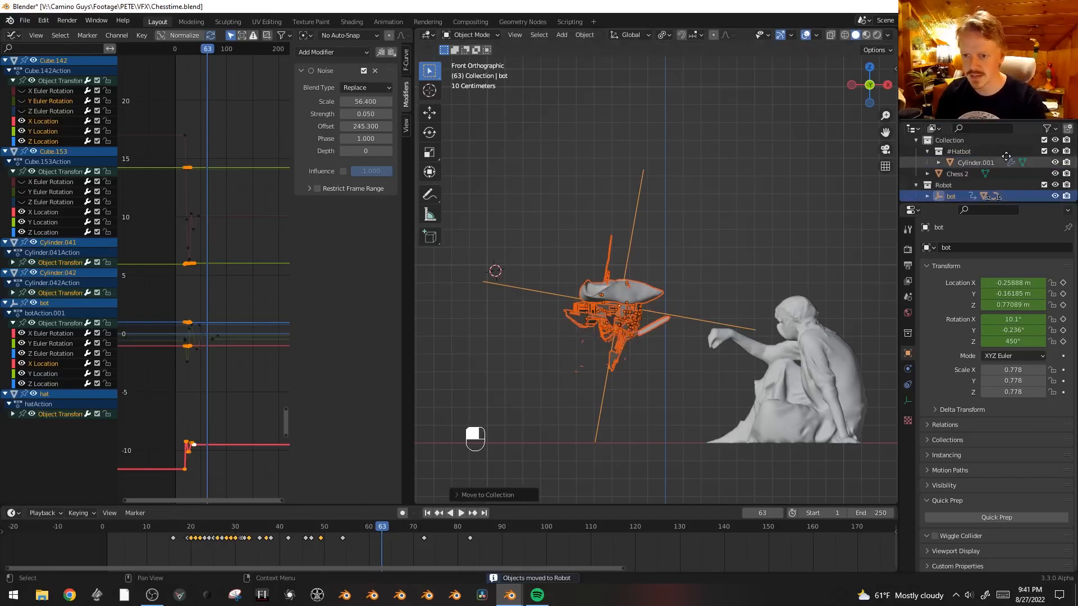
pyautogui.click(1044, 189)
# - Add a cube, shrink it to a small block in top view, and place it under the figure's outstretched arm
pyautogui.moveTo(672, 370); pyautogui.dragTo(686, 321, button='middle')
pyautogui.hotkey('shift', 'a')
pyautogui.moveTo(689, 315)
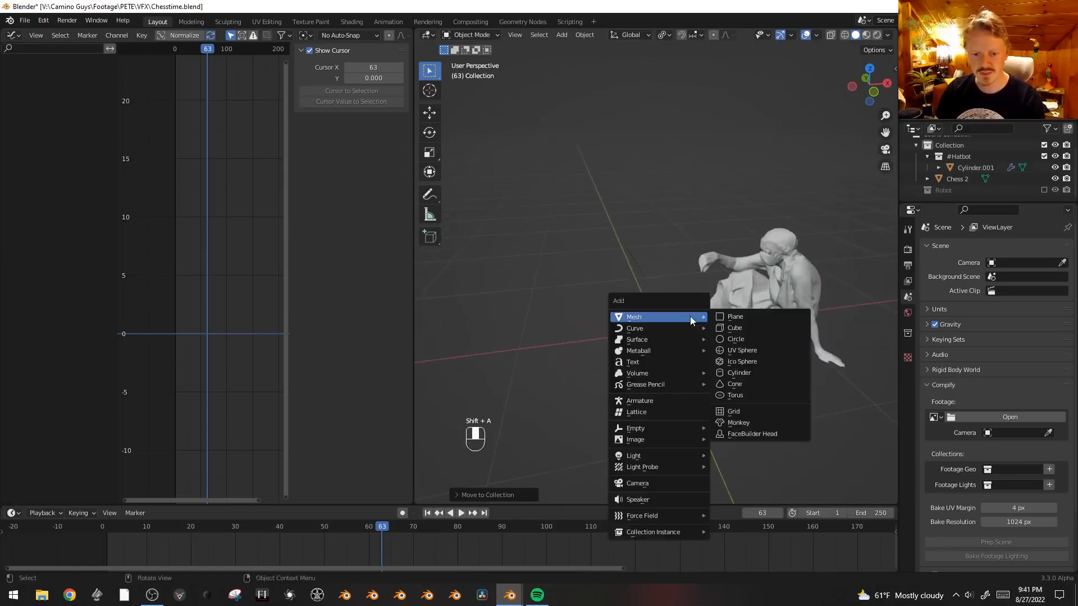
pyautogui.click(746, 327)
pyautogui.press('KP_7')
pyautogui.press('s')
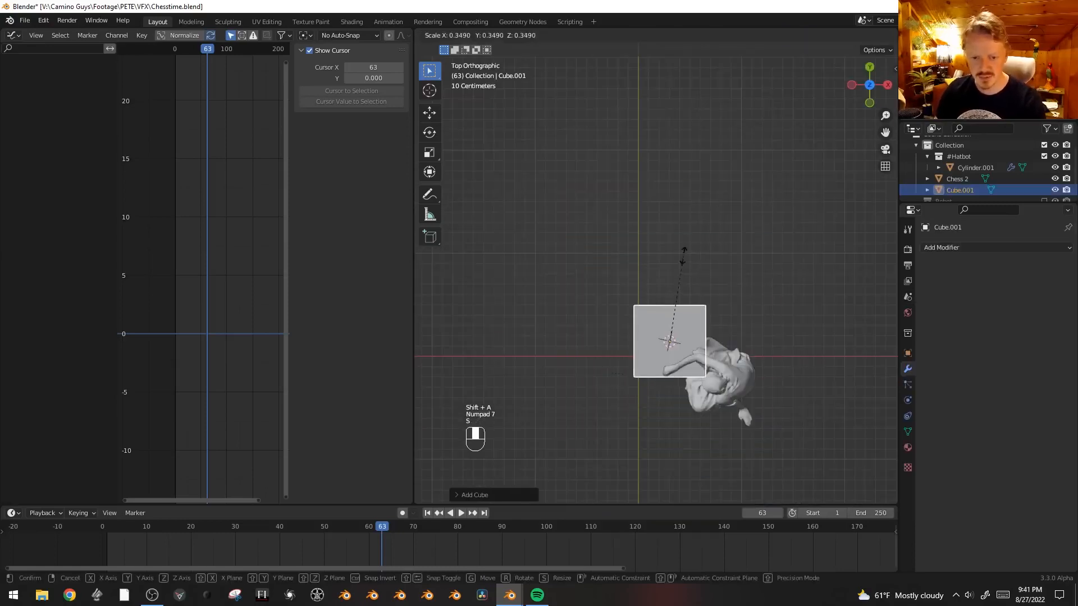
pyautogui.press('g')
pyautogui.click(666, 334)
pyautogui.press('s')
pyautogui.click(667, 332)
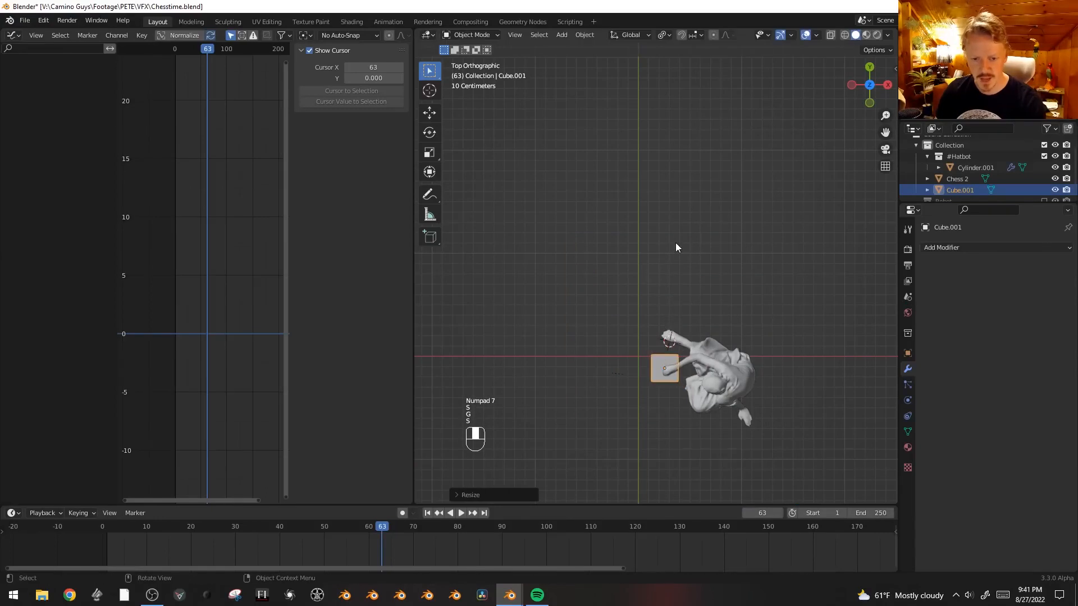
# - Narrow the cube's mesh along Y, and resize and reposition it in front view as a box beside the seated figure
pyautogui.press('Tab')
pyautogui.press('`')
pyautogui.press('s')
pyautogui.click(667, 185)
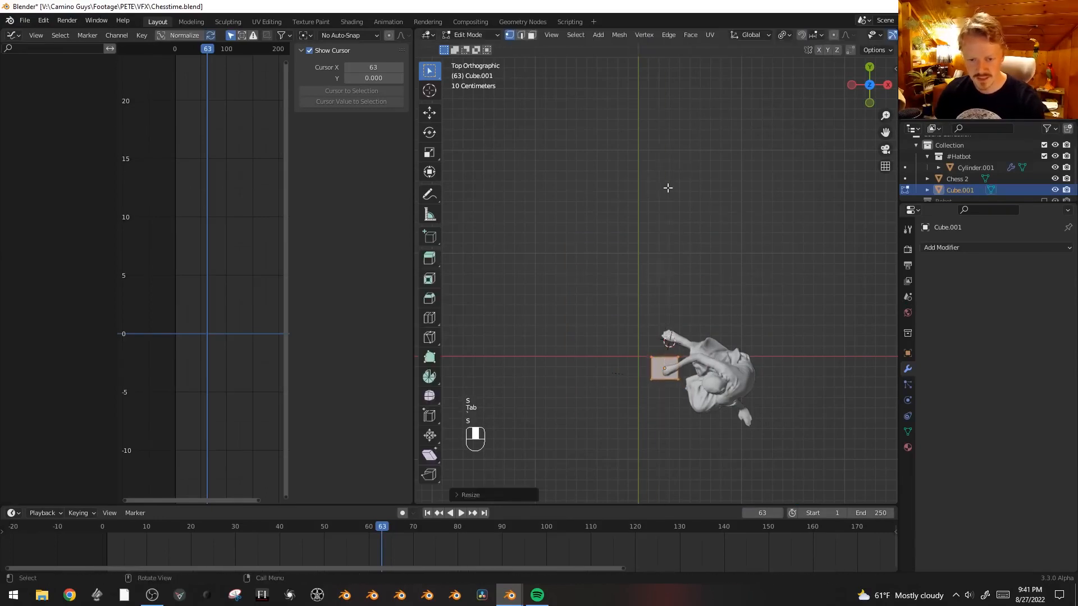
pyautogui.press('KP_1')
pyautogui.scroll(4, 667, 185)
pyautogui.press('g')
pyautogui.click(722, 252)
pyautogui.press('s')
pyautogui.click(739, 249)
pyautogui.press('s')
pyautogui.click(756, 245)
pyautogui.press('g')
pyautogui.click(768, 238)
pyautogui.moveTo(769, 239); pyautogui.dragTo(776, 290, button='middle')
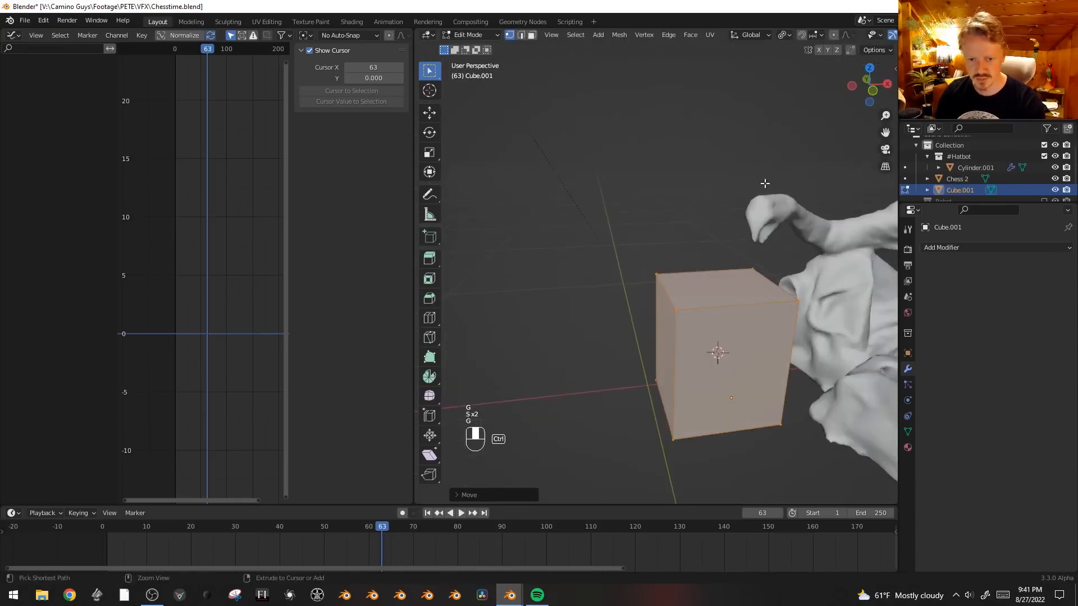
# - Bevel all the box's edges about 0.267 m wide with 3 segments and shade the box smooth
pyautogui.hotkey('ctrl', 'b')
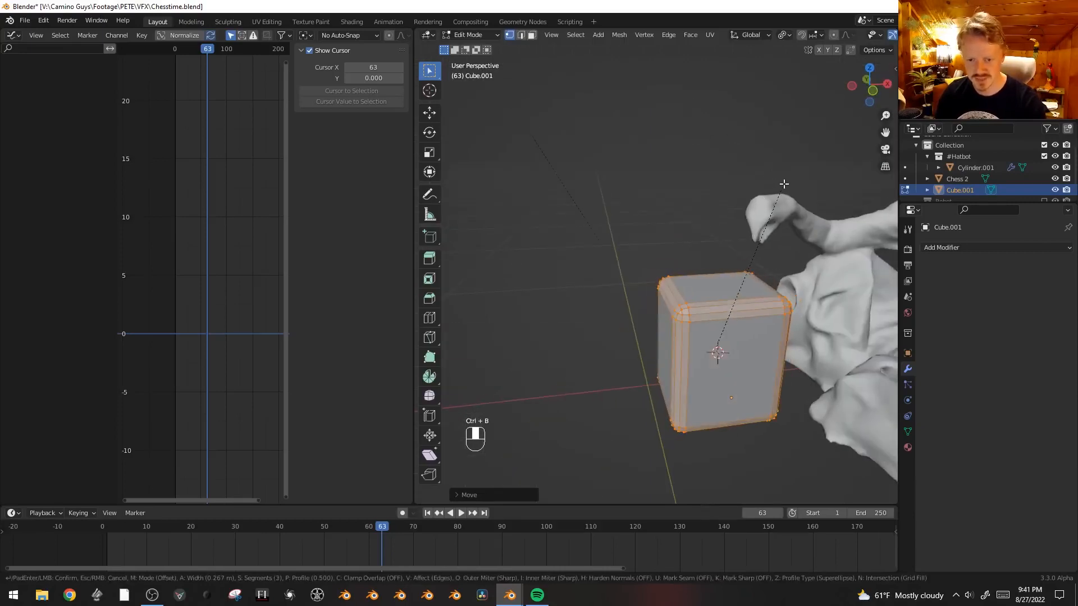
pyautogui.click(784, 183)
pyautogui.press('Tab')
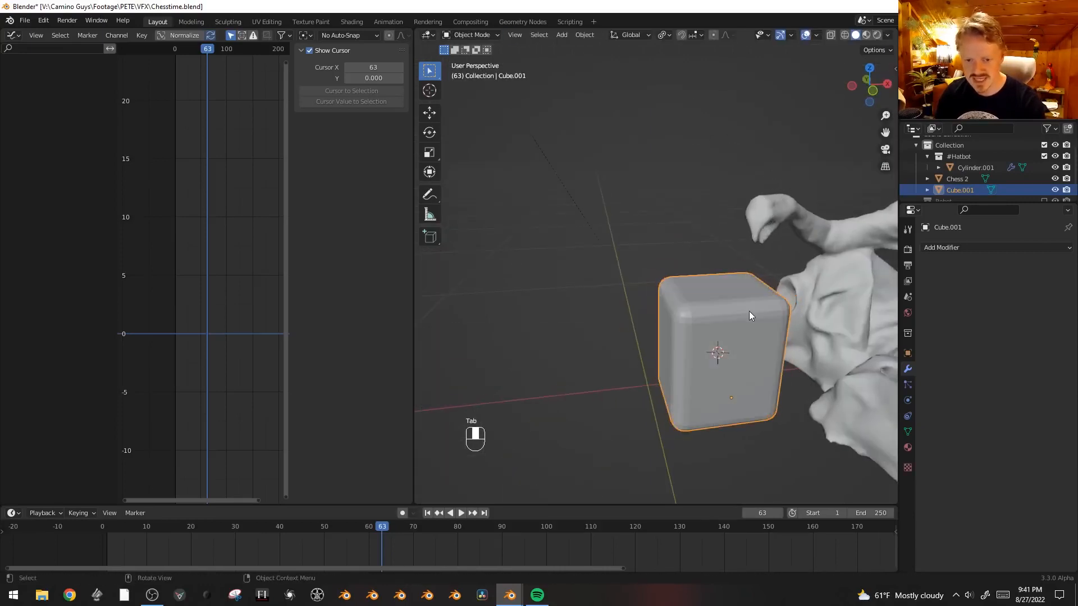
pyautogui.hotkey('shift', 'q')
# - Give the box a new material named A Box with an Image Texture as its base color
pyautogui.click(908, 448)
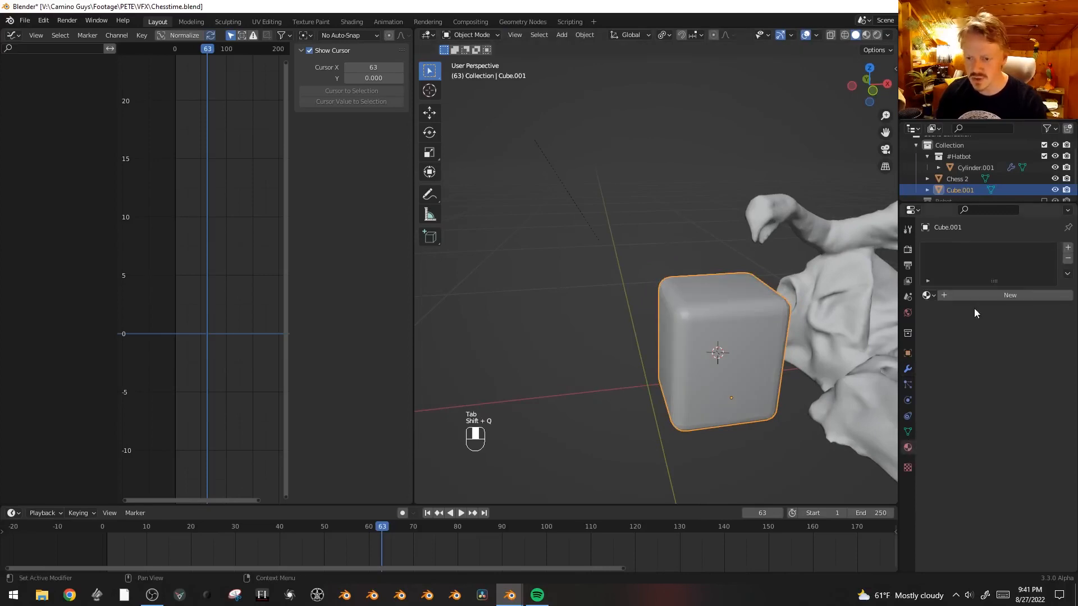
pyautogui.click(981, 294)
pyautogui.click(986, 394)
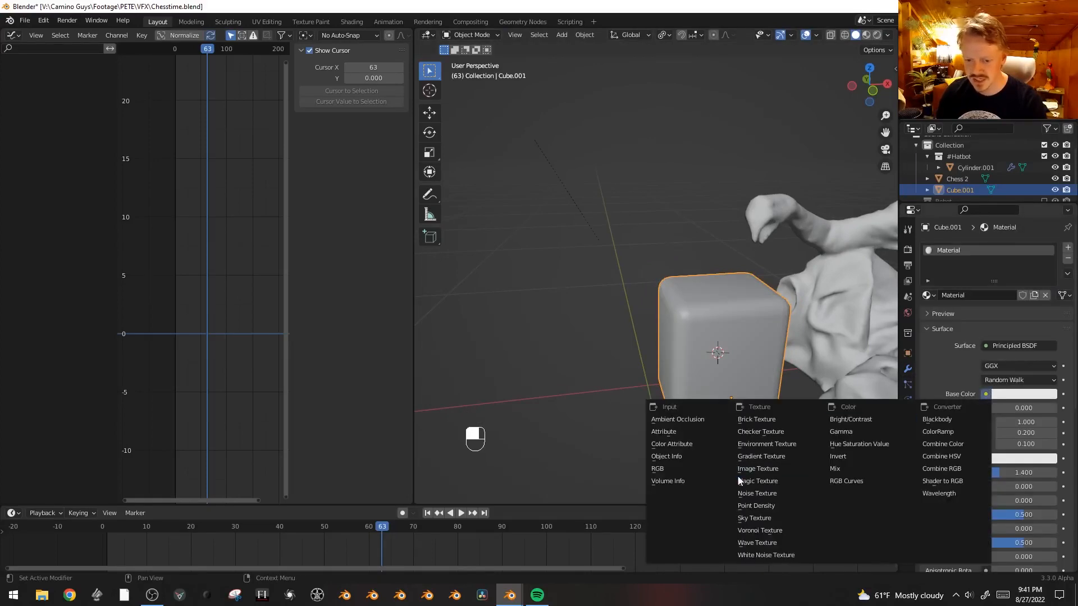
pyautogui.click(747, 470)
pyautogui.click(970, 301)
pyautogui.write('A Box')
pyautogui.press('Return')
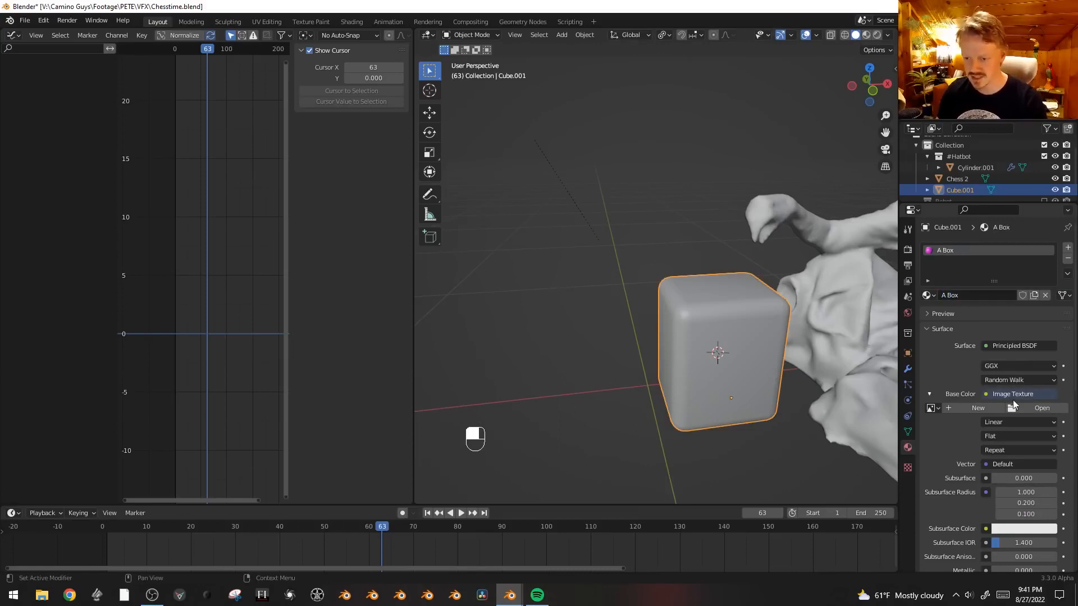
# - Load MetalBulkheads0060_M.jpg from the Aircraft textures folder into the base color and show the scene in material preview
pyautogui.click(1033, 410)
pyautogui.doubleClick(487, 179)
pyautogui.scroll(-3, 450, 190)
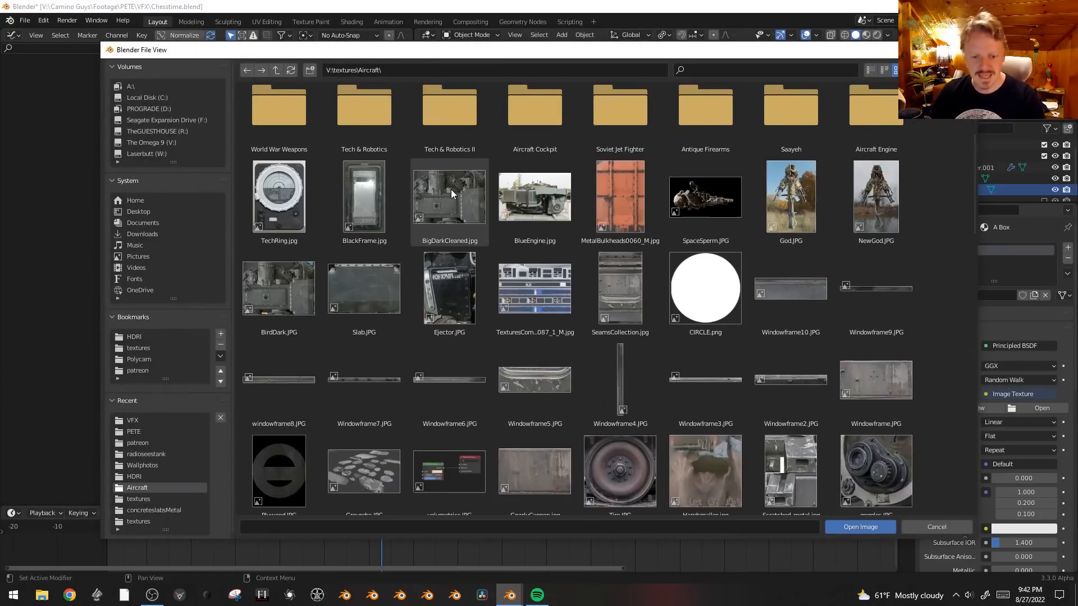
pyautogui.click(621, 203)
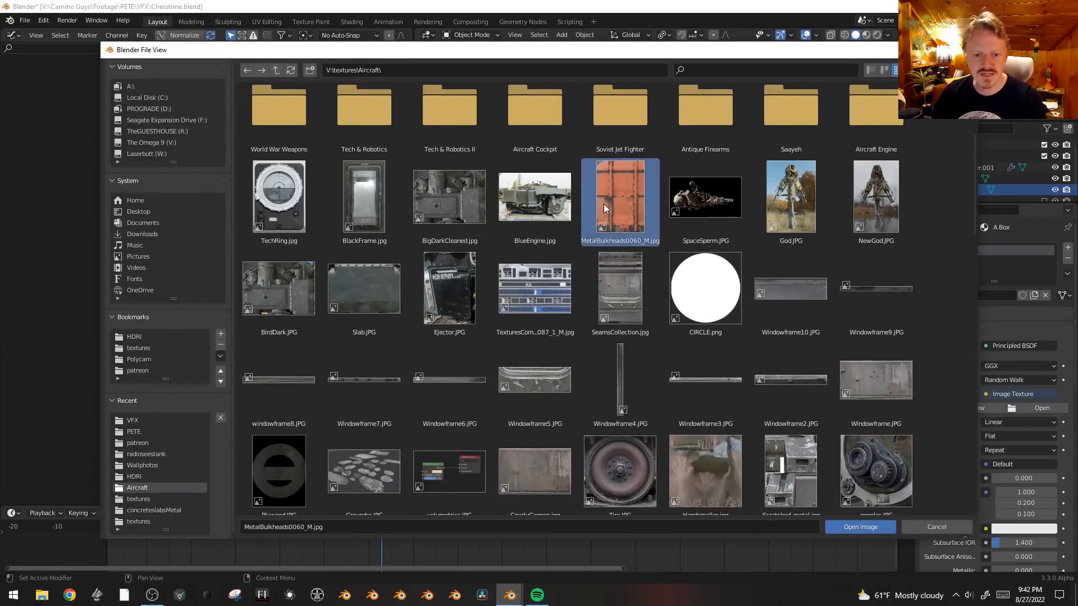
pyautogui.click(860, 528)
pyautogui.scroll(2, 730, 337)
pyautogui.moveTo(719, 314); pyautogui.dragTo(639, 297, button='middle')
pyautogui.press('z')
pyautogui.press('z')
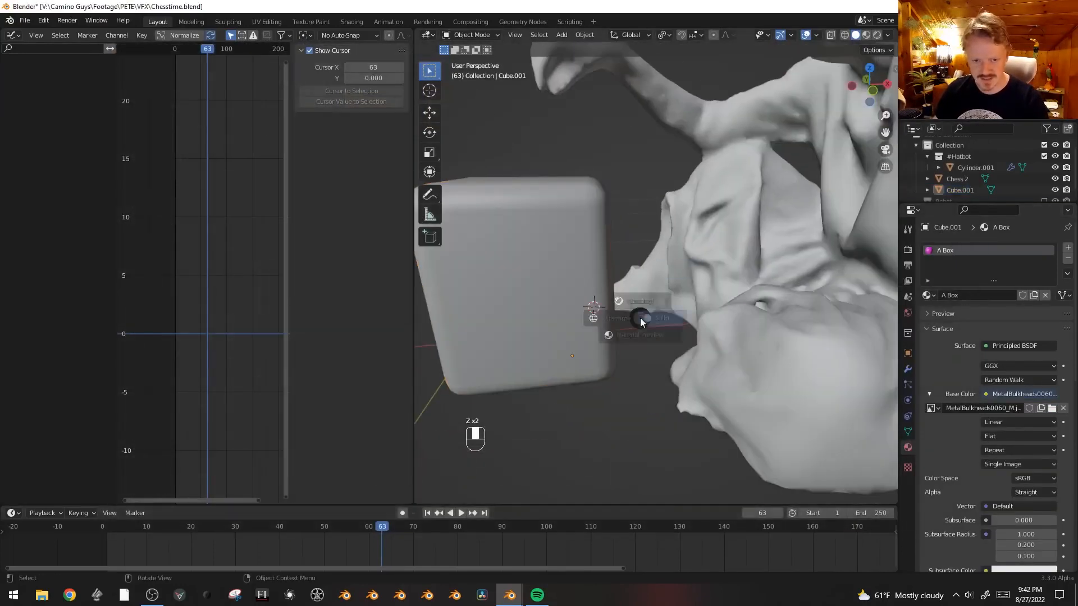
pyautogui.click(648, 369)
pyautogui.hotkey('alt', 'a')
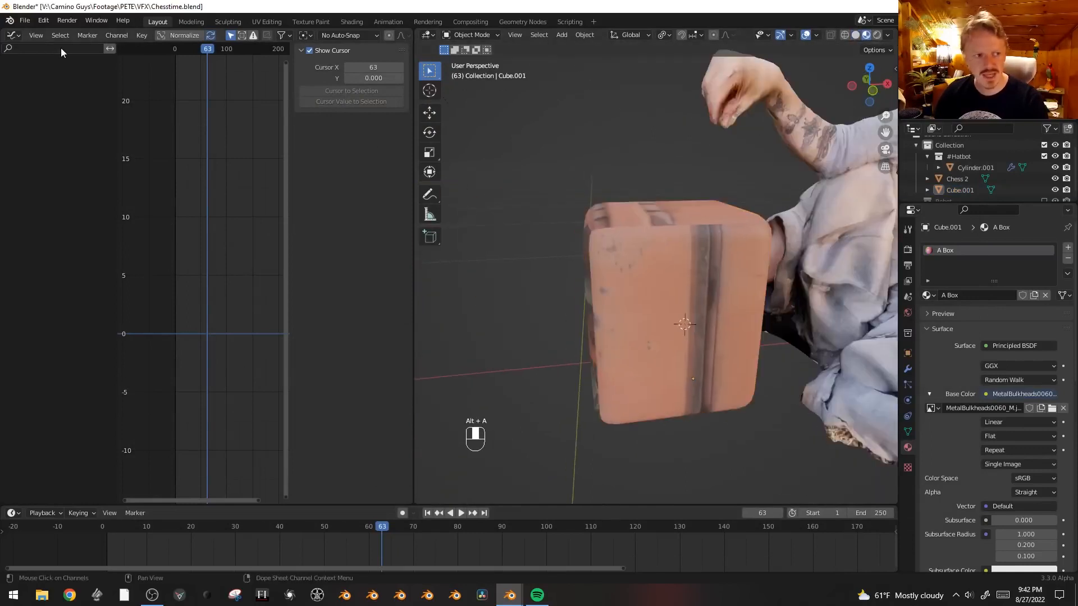
# - Display the UV layout beside the viewport and unwrap the whole box with Cube Projection
pyautogui.click(19, 39)
pyautogui.click(35, 92)
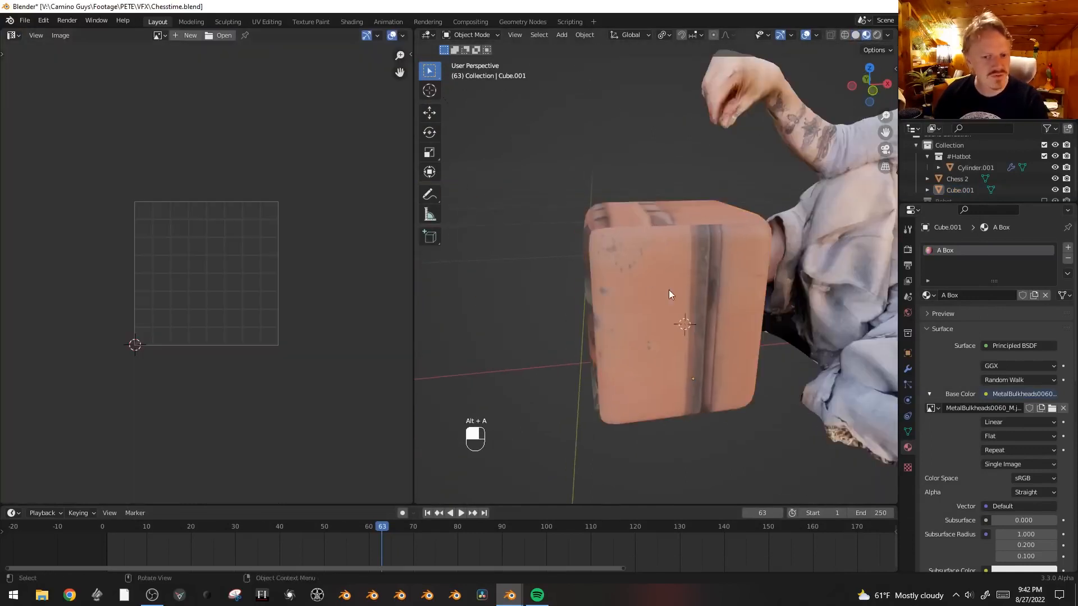
pyautogui.press('Tab')
pyautogui.scroll(-3, 659, 279)
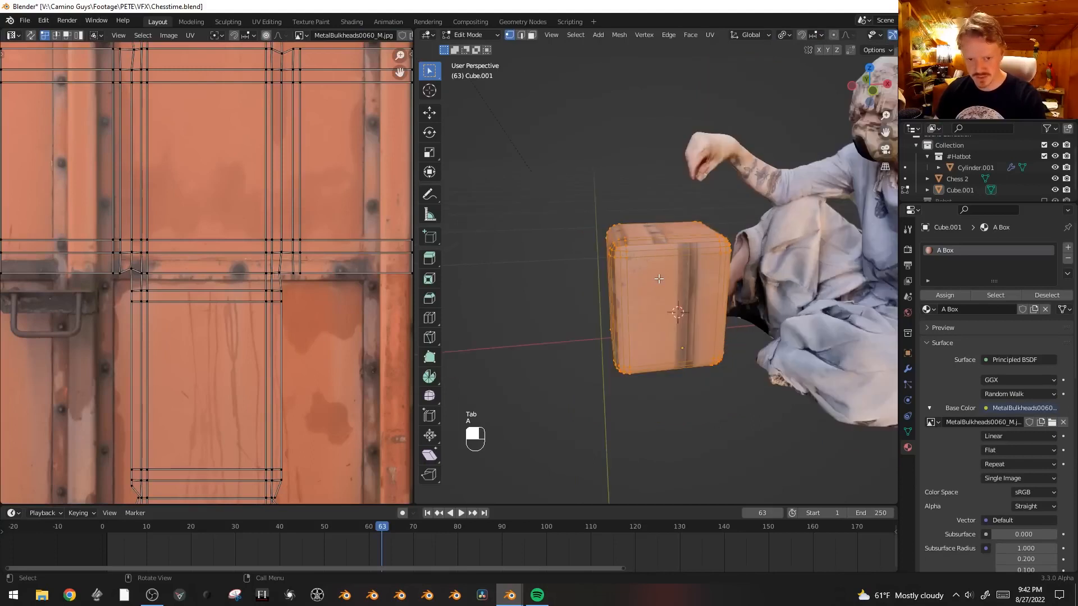
pyautogui.press('u')
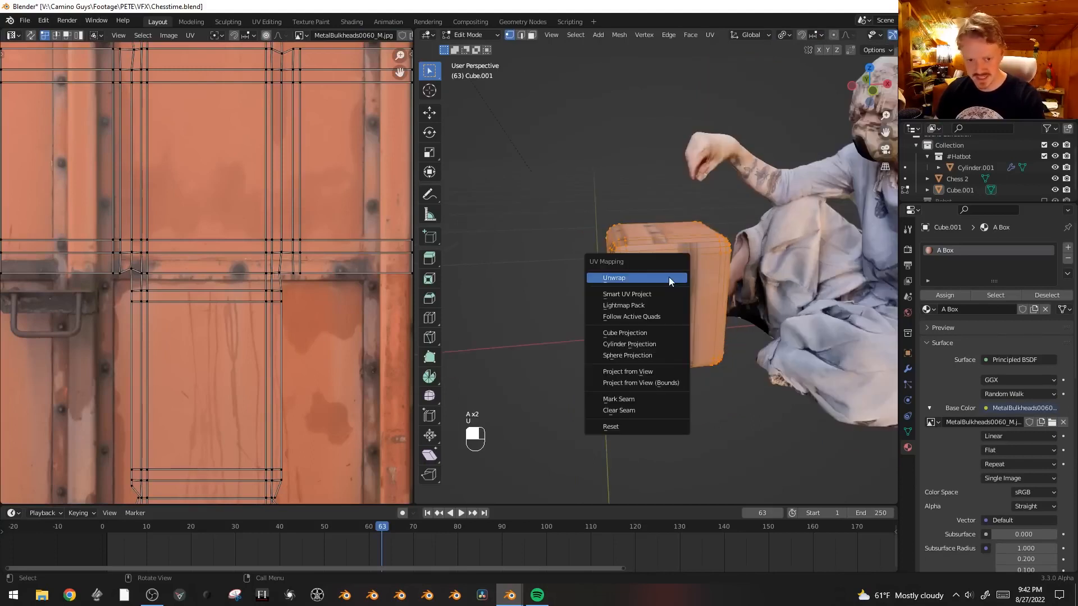
pyautogui.click(660, 332)
# - Scale and move the box's UVs over the bulkhead image so the metal seams frame its faces
pyautogui.press('Home')
pyautogui.press('a')
pyautogui.press('s')
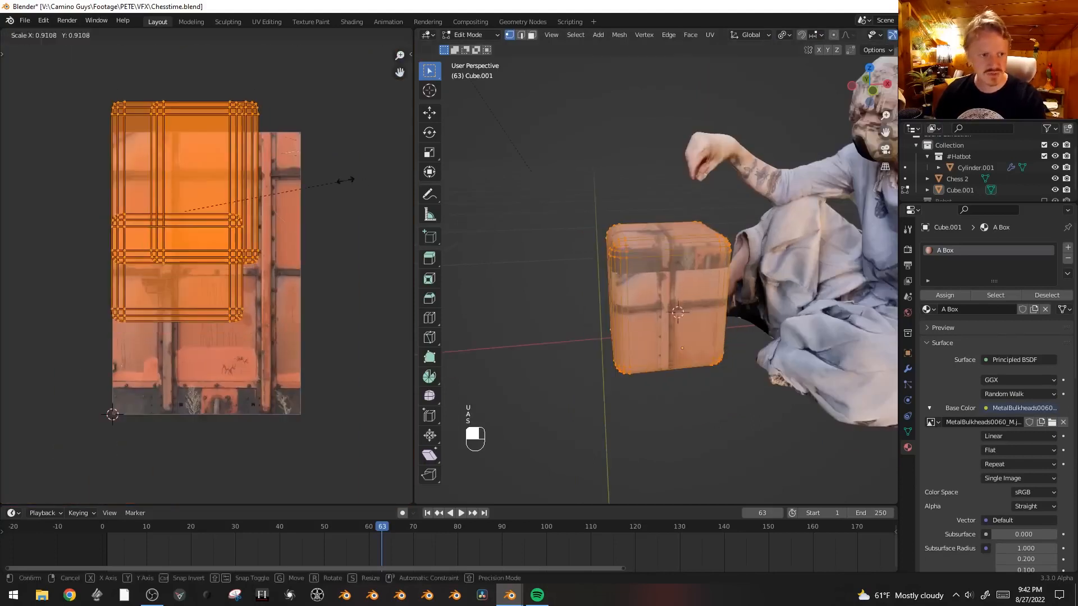
pyautogui.click(272, 195)
pyautogui.press('g')
pyautogui.press('s')
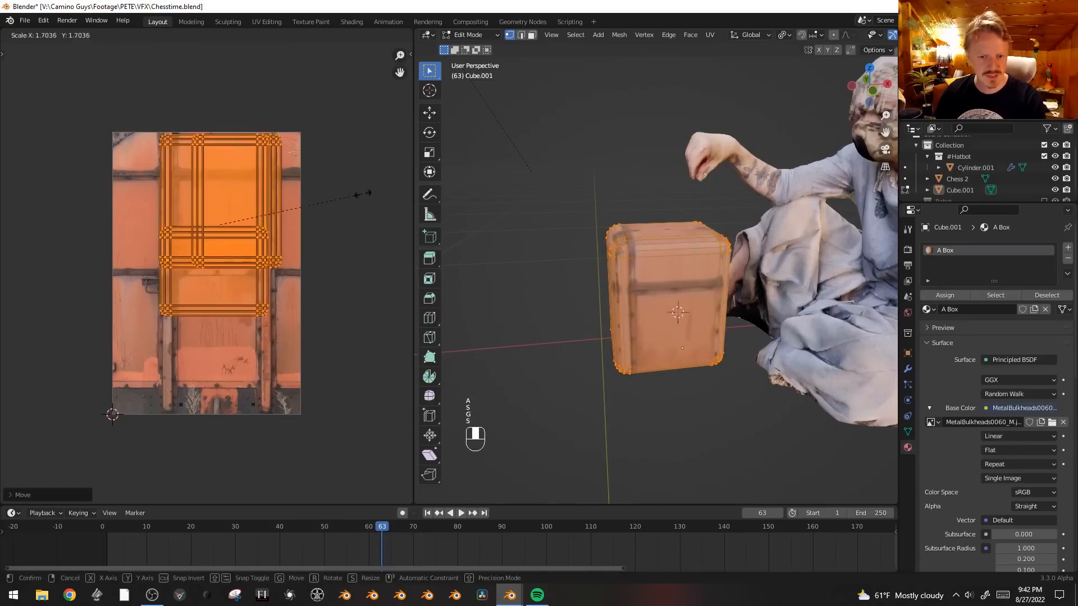
pyautogui.press('g')
pyautogui.click(397, 218)
# - Add two closely spaced edge loops around the box along the dark horizontal seam near its top
pyautogui.press('Tab')
pyautogui.moveTo(805, 305); pyautogui.dragTo(727, 264, button='middle')
pyautogui.press('Tab')
pyautogui.hotkey('ctrl', 'r')
pyautogui.hotkey('ctrl', 'r')
pyautogui.click(725, 262)
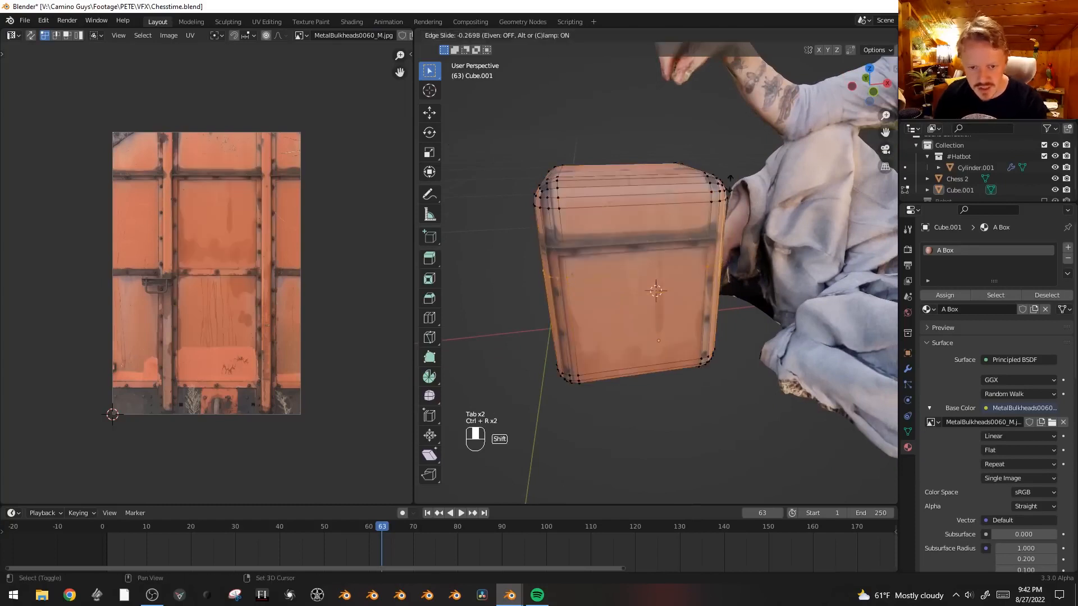
pyautogui.click(728, 396)
pyautogui.scroll(3, 728, 397)
pyautogui.hotkey('ctrl', 'r')
pyautogui.hotkey('ctrl', 'r')
pyautogui.click(836, 175)
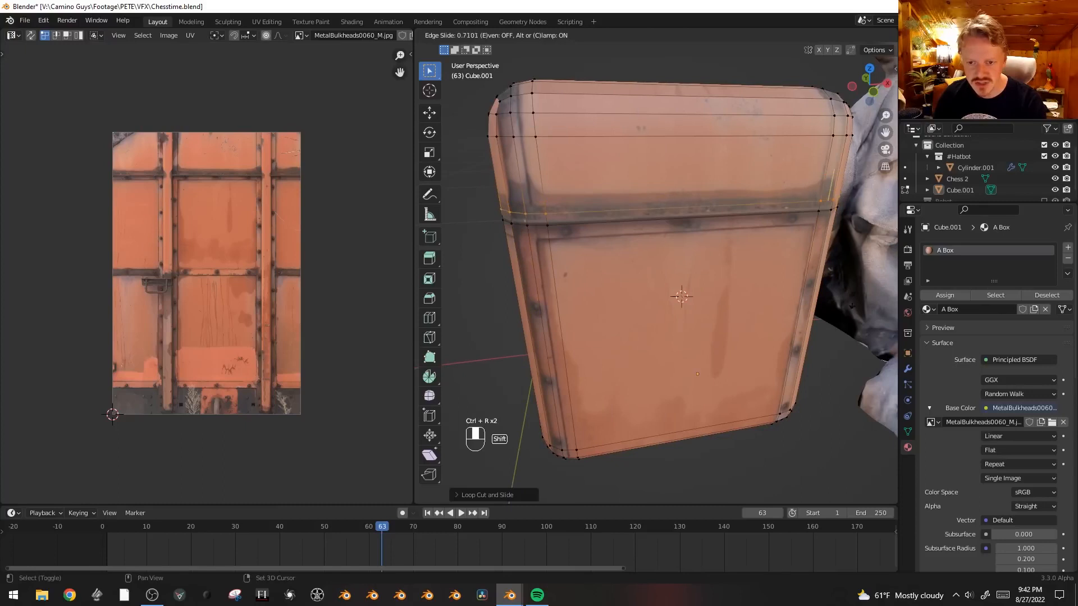
pyautogui.keyDown('shift'); pyautogui.click(855, 370); pyautogui.keyUp('shift')
# - Add another edge loop at the narrow seam band and scale the loop to shape a projecting rim around the box
pyautogui.press('3')
pyautogui.keyDown('alt'); pyautogui.click(820, 209); pyautogui.keyUp('alt')
pyautogui.keyDown('alt'); pyautogui.click(817, 209); pyautogui.keyUp('alt')
pyautogui.keyDown('alt'); pyautogui.click(818, 208); pyautogui.keyUp('alt')
pyautogui.hotkey('ctrl', 'z')
pyautogui.hotkey('ctrl', 'r')
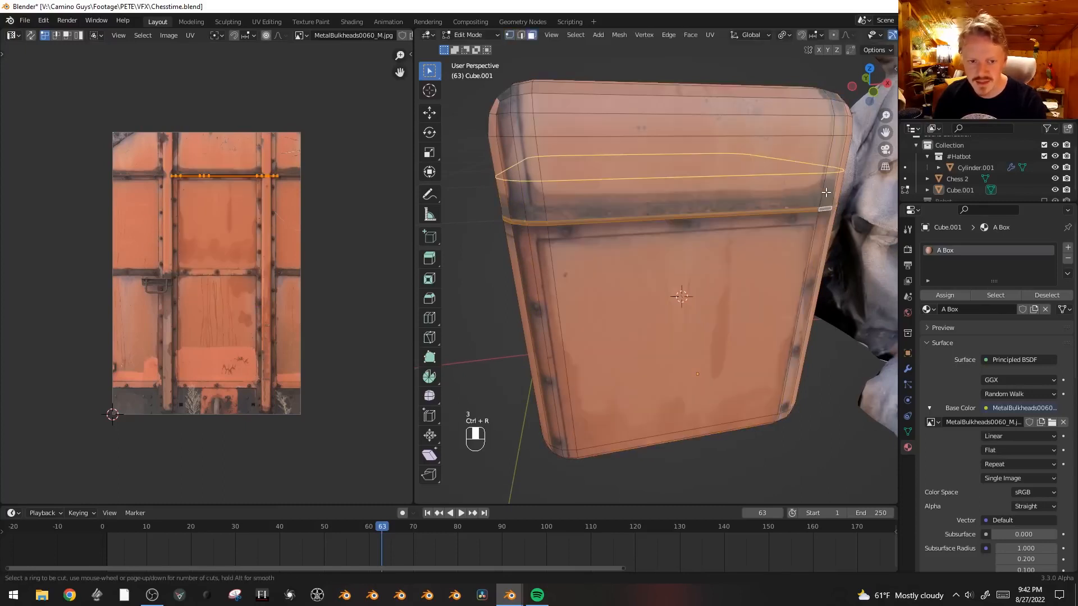
pyautogui.click(845, 182)
pyautogui.click(851, 180)
pyautogui.press('s')
pyautogui.press('g')
pyautogui.press('s')
pyautogui.click(869, 252)
# - Add an edge loop at the rim's lower side, scale it to refine the rim, and finish editing the box mesh
pyautogui.hotkey('ctrl', 'r')
pyautogui.click(552, 242)
pyautogui.click(525, 110)
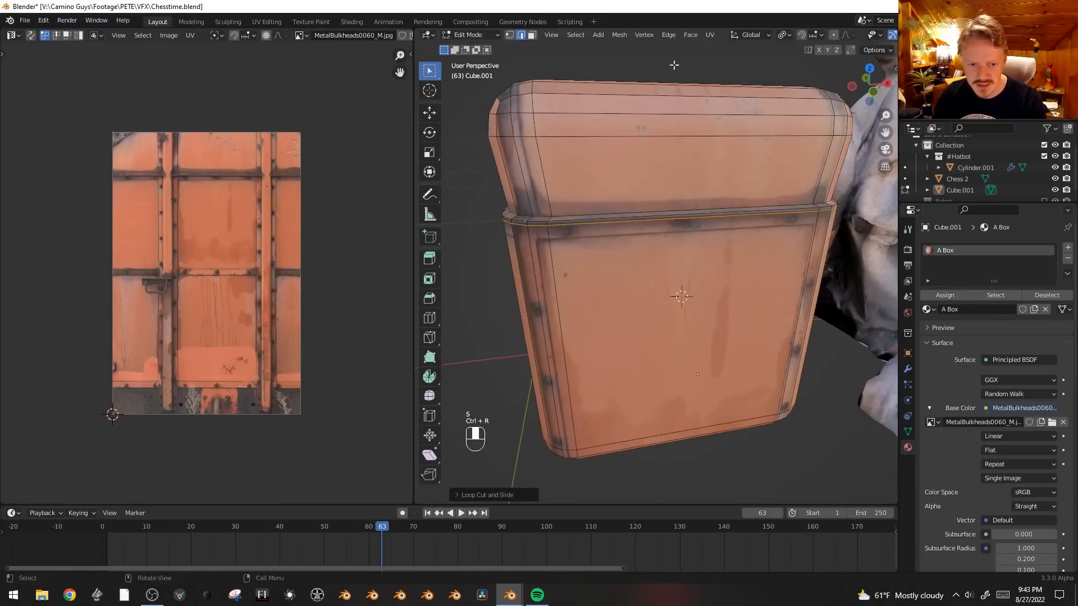
pyautogui.press('s')
pyautogui.keyDown('shift'); pyautogui.click(688, 56); pyautogui.keyUp('shift')
pyautogui.scroll(-5, 706, 215)
pyautogui.moveTo(707, 214); pyautogui.dragTo(692, 239, button='middle')
pyautogui.press('Tab')
# - Add a plane centred over the box, scale it down to slightly larger than the box top, and move it above the box
pyautogui.press('KP_7')
pyautogui.scroll(6, 632, 260)
pyautogui.hotkey('shift', 'a')
pyautogui.moveTo(623, 265)
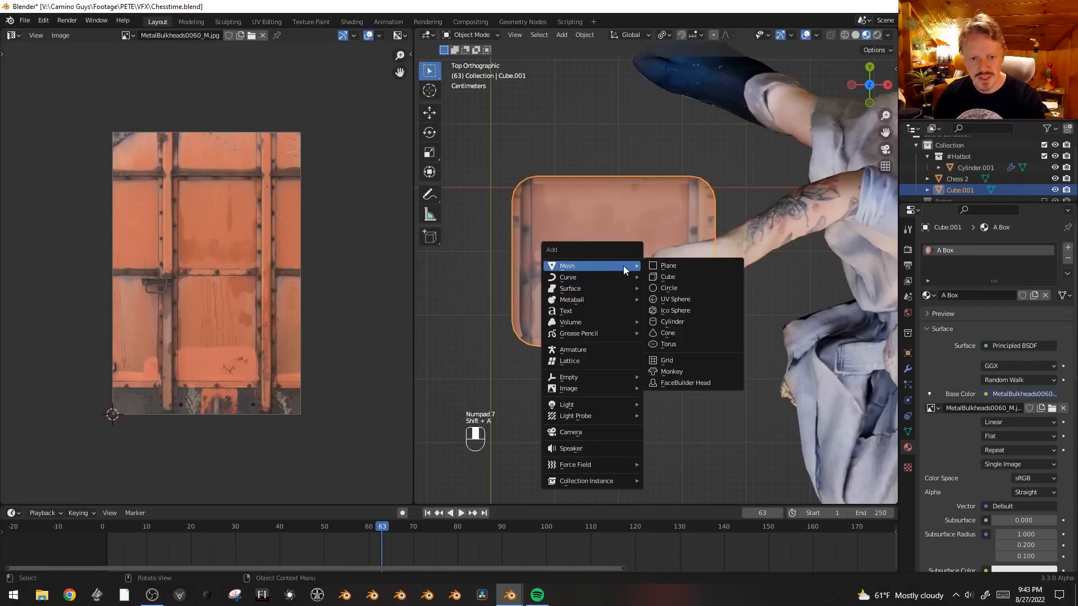
pyautogui.click(661, 264)
pyautogui.press('s')
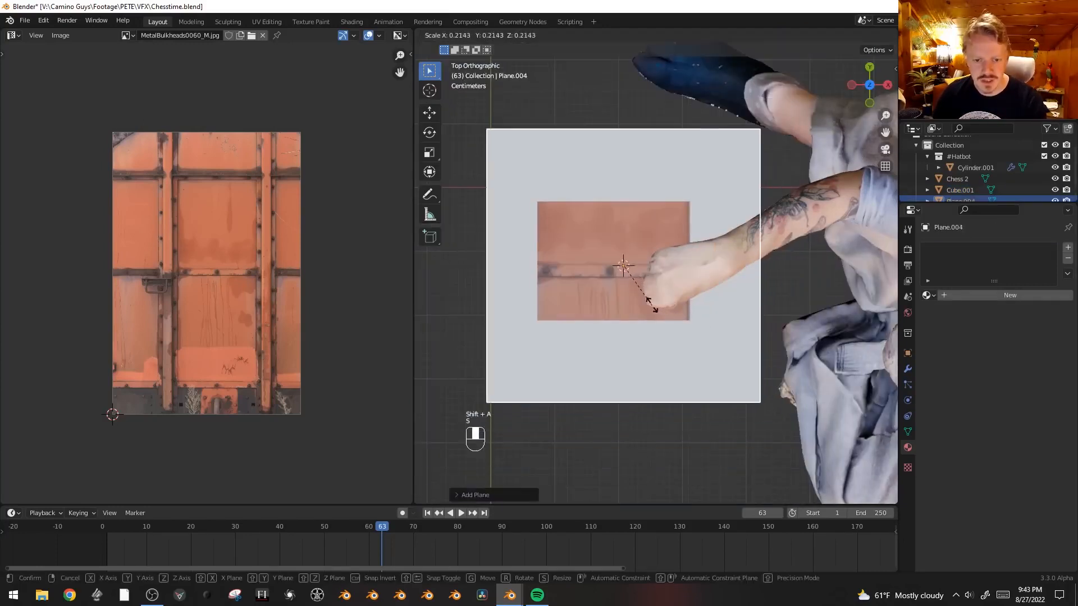
pyautogui.click(649, 293)
pyautogui.moveTo(766, 362); pyautogui.dragTo(772, 289, button='middle')
pyautogui.scroll(-3, 772, 289)
pyautogui.keyDown('shift'); pyautogui.moveTo(748, 155); pyautogui.dragTo(775, 320, button='middle'); pyautogui.keyUp('shift')
pyautogui.press('g')
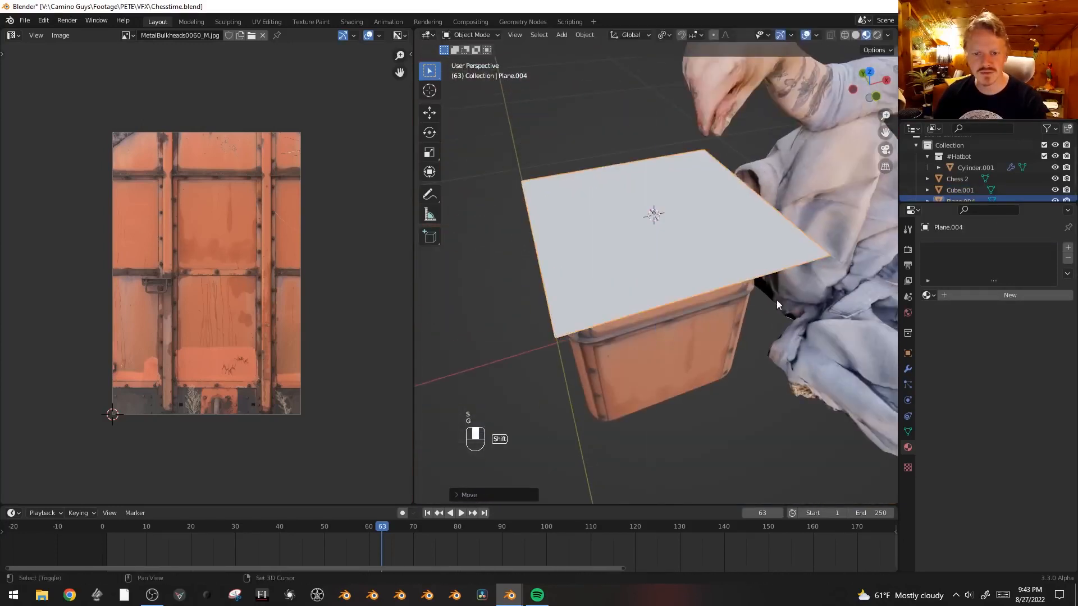
# - Enlarge the plane slightly and give it a new material named White
pyautogui.press('s')
pyautogui.click(786, 298)
pyautogui.click(996, 296)
pyautogui.doubleClick(998, 296)
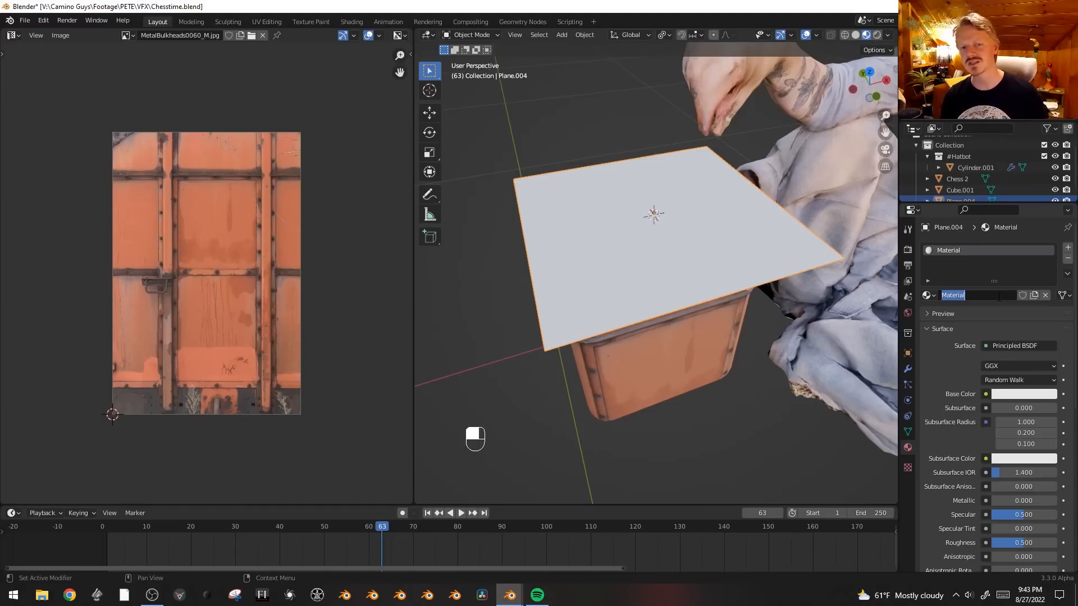
pyautogui.write('White')
pyautogui.press('Return')
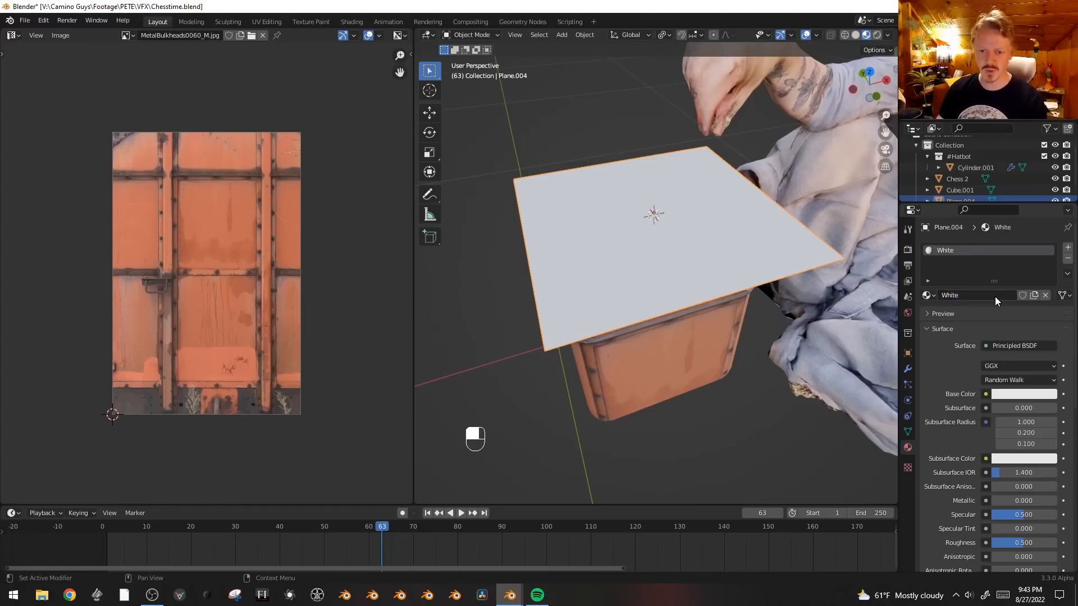
# - Divide the plane into an 8 by 8 grid with seven loop cuts in each direction
pyautogui.press('Tab')
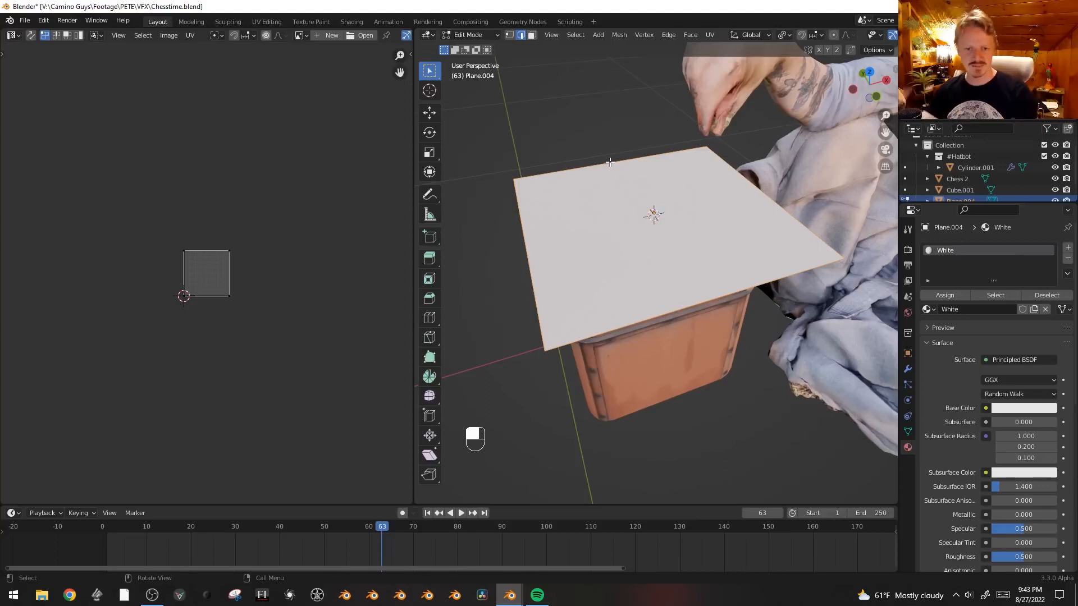
pyautogui.hotkey('ctrl', 'r')
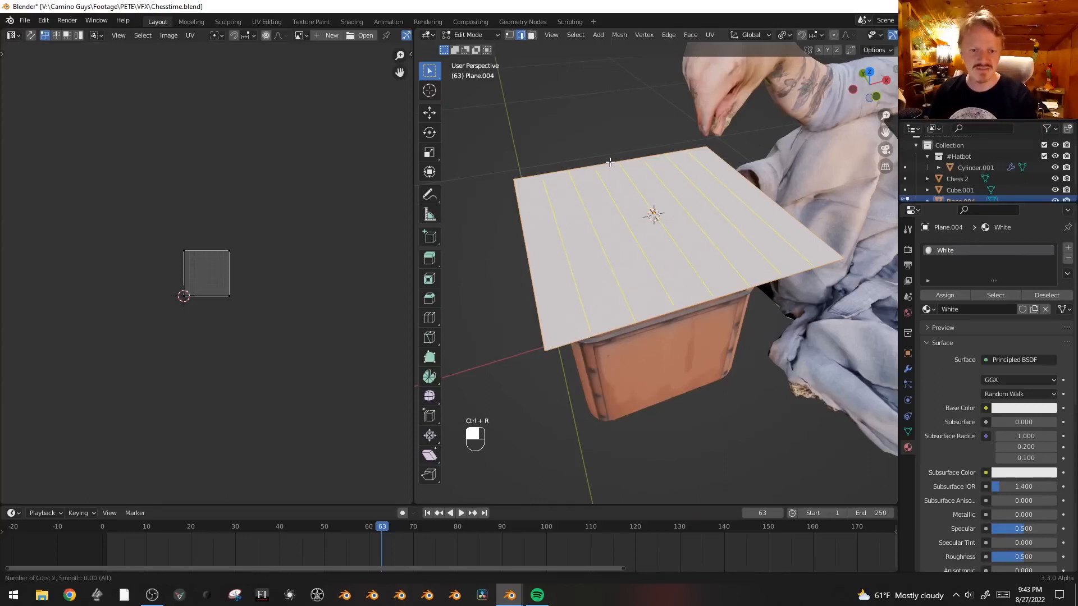
pyautogui.click(646, 166)
pyautogui.rightClick(649, 167)
pyautogui.hotkey('ctrl', 'r')
pyautogui.scroll(4, 768, 197)
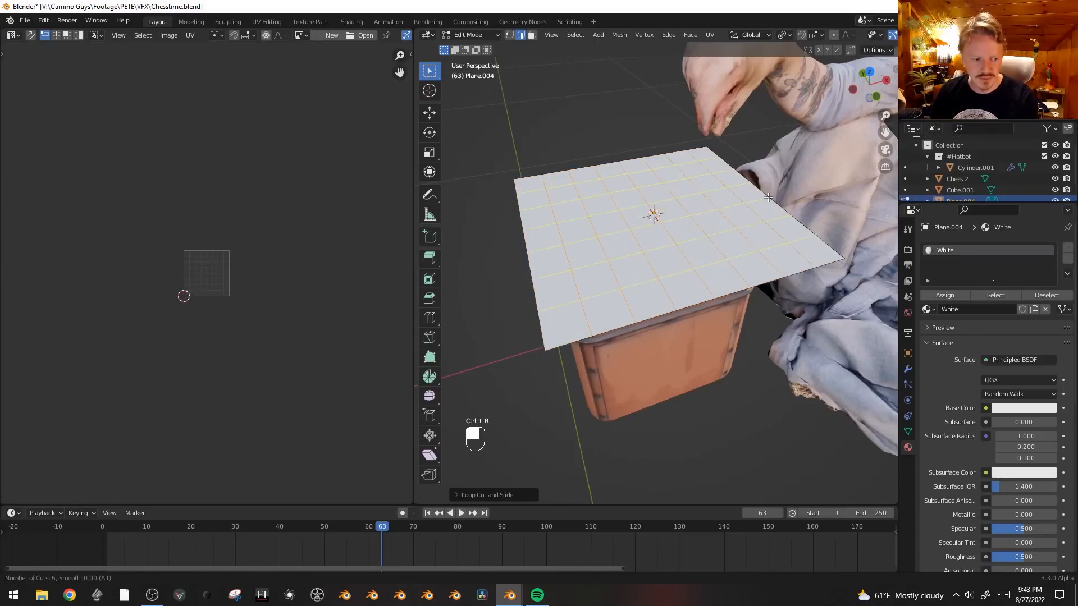
pyautogui.hotkey('ctrl', 'z')
pyautogui.hotkey('ctrl', 'z')
pyautogui.hotkey('ctrl', 'z')
pyautogui.hotkey('ctrl', 'z')
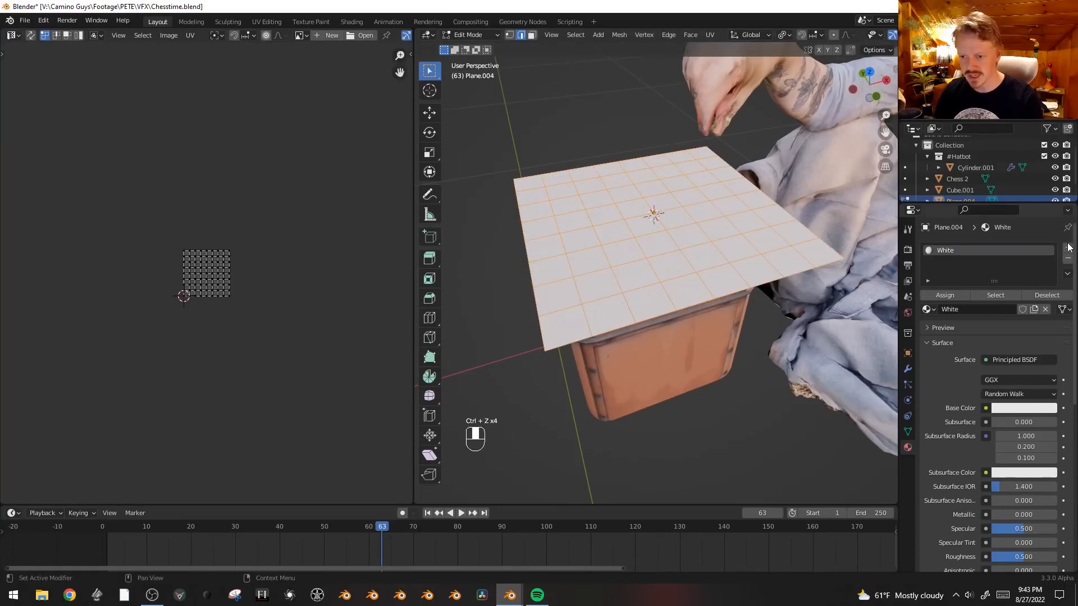
# - Add a second material named black to the plane and darken its base color to near black
pyautogui.click(1069, 249)
pyautogui.click(961, 328)
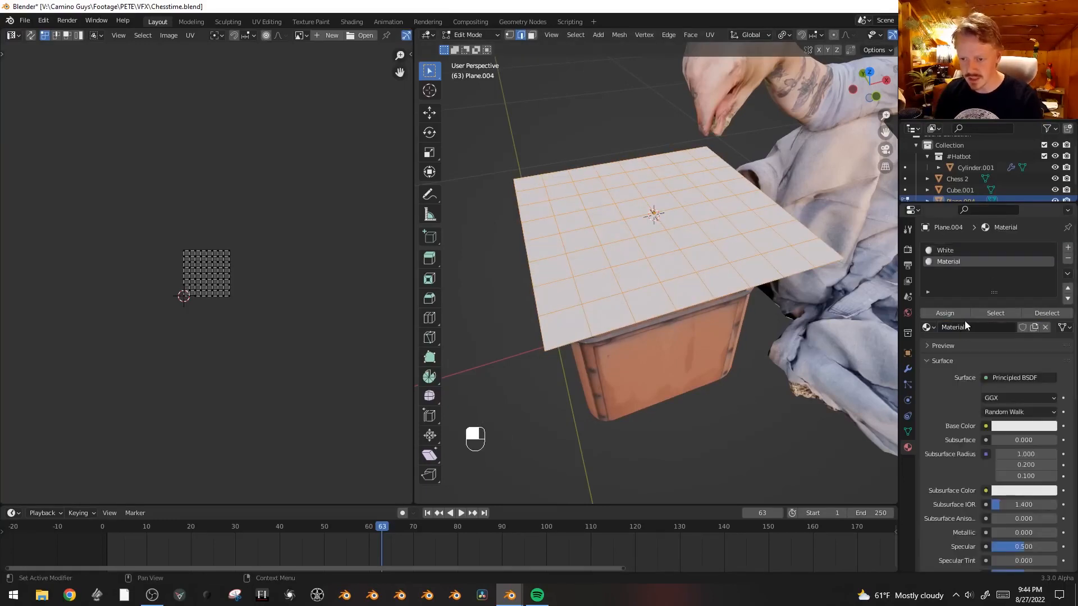
pyautogui.click(967, 326)
pyautogui.write('black')
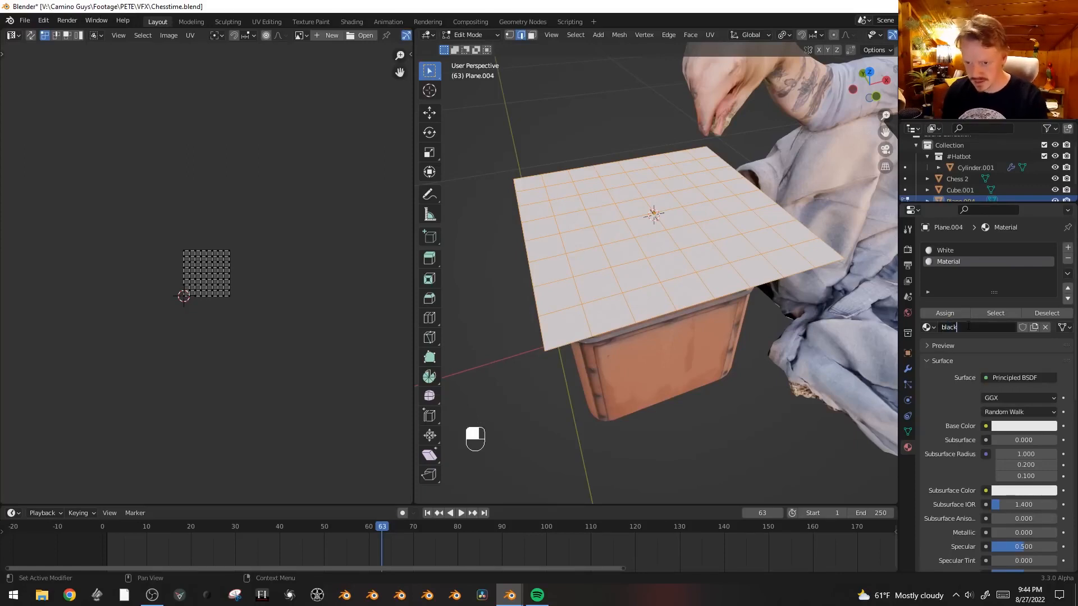
pyautogui.click(1027, 429)
pyautogui.moveTo(1049, 275); pyautogui.dragTo(1049, 343)
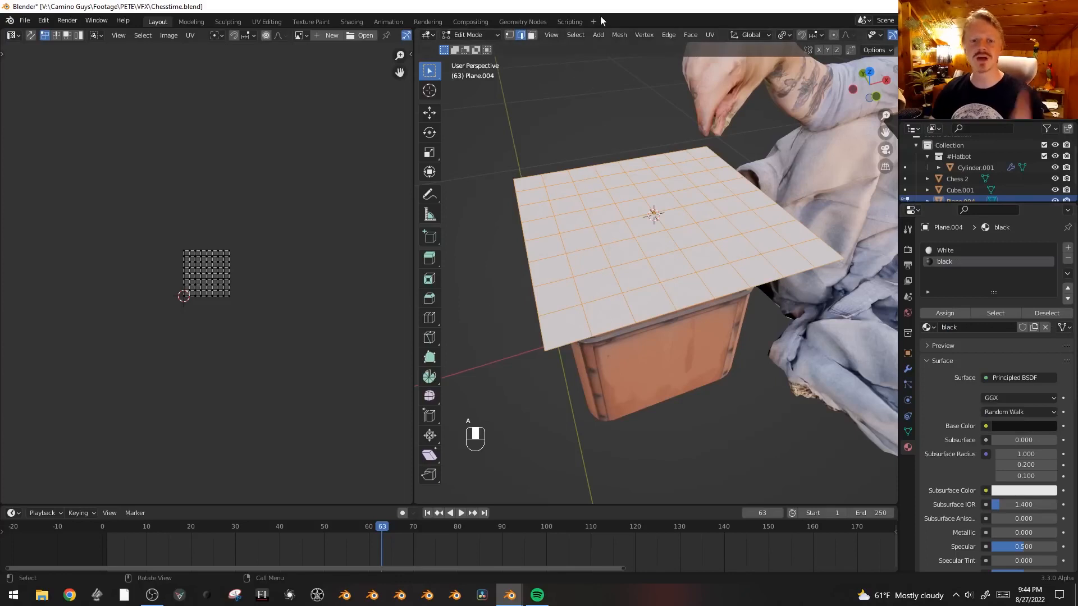
# - Reduce the face selection to alternating squares with Checker Deselect and assign the black material to them
pyautogui.click(531, 35)
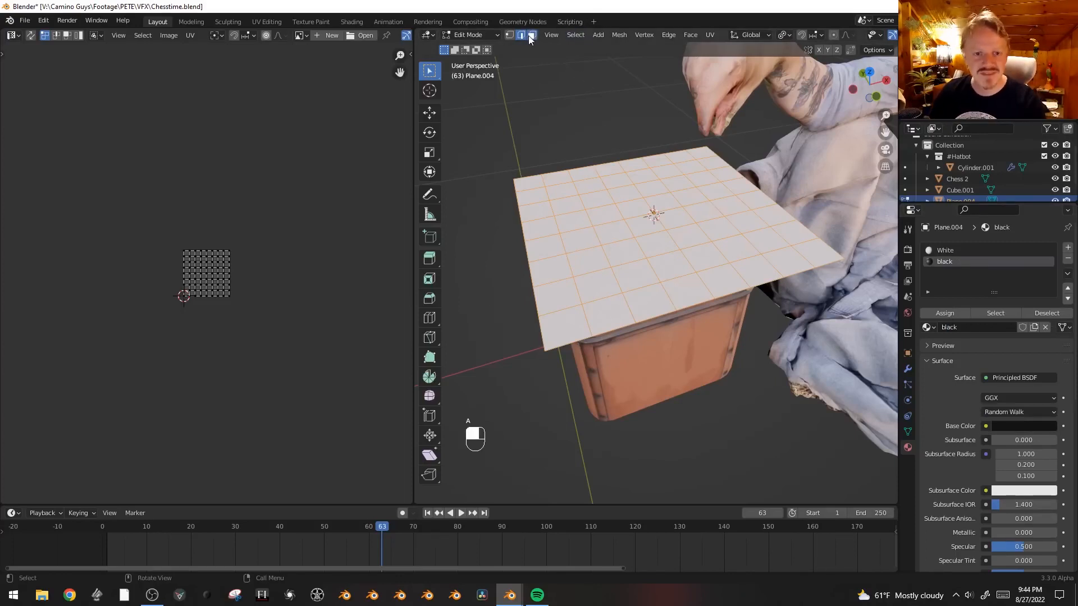
pyautogui.click(578, 35)
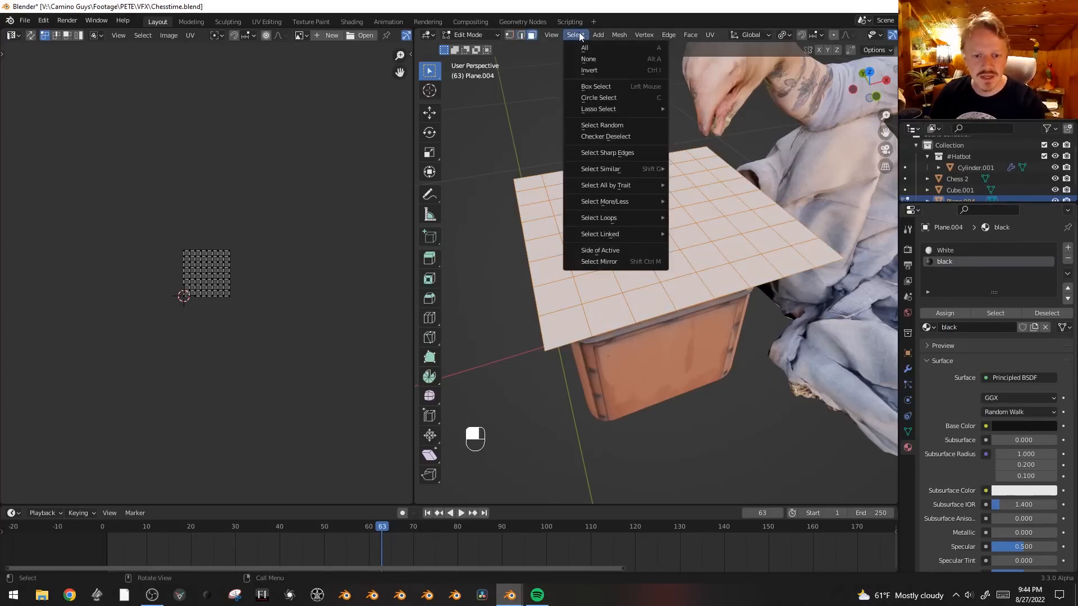
pyautogui.click(597, 136)
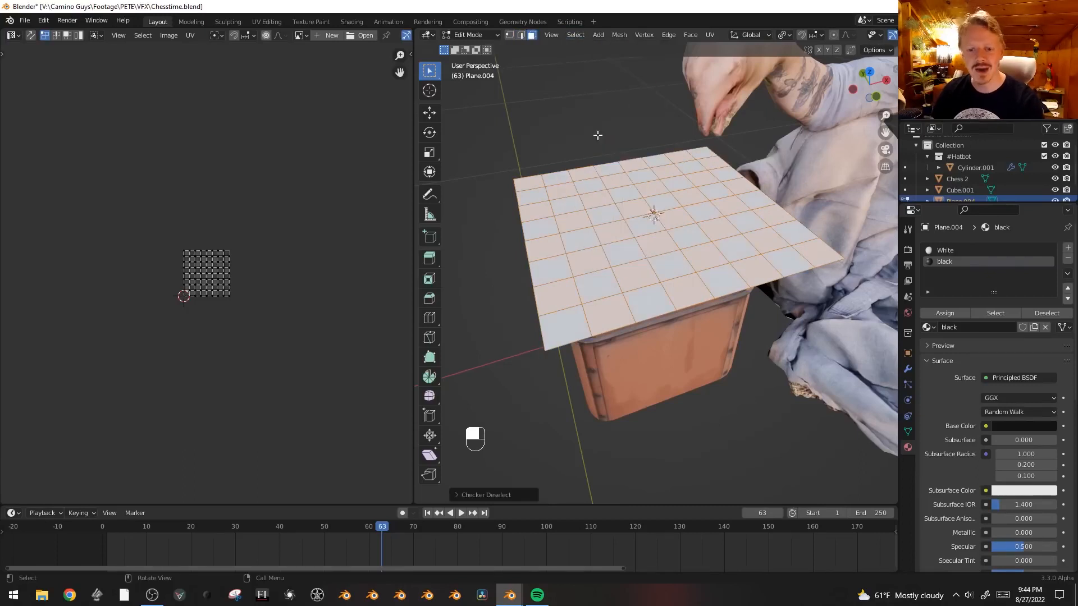
pyautogui.click(945, 313)
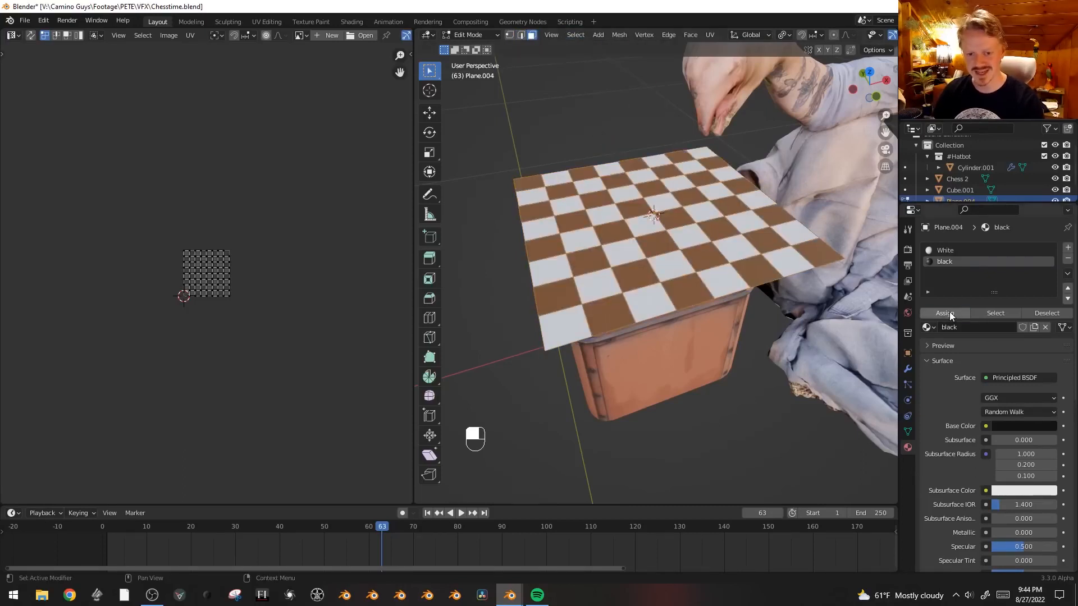
pyautogui.press('Tab')
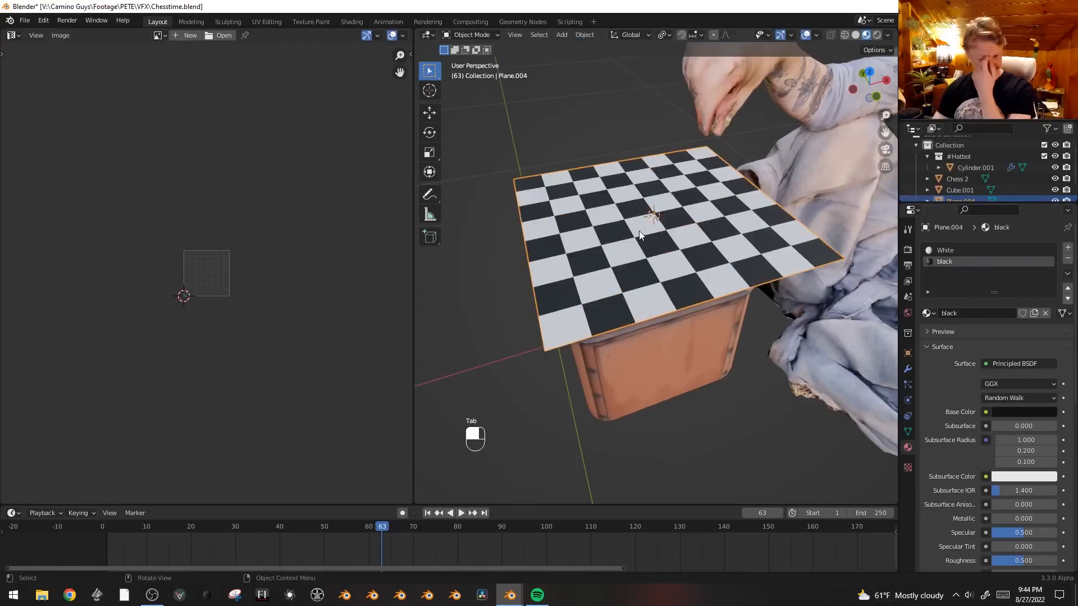
# - Extrude the chessboard's outer edge loop and scale it outward to form a narrow border
pyautogui.press('Tab')
pyautogui.press('2')
pyautogui.keyDown('alt'); pyautogui.click(705, 301); pyautogui.keyUp('alt')
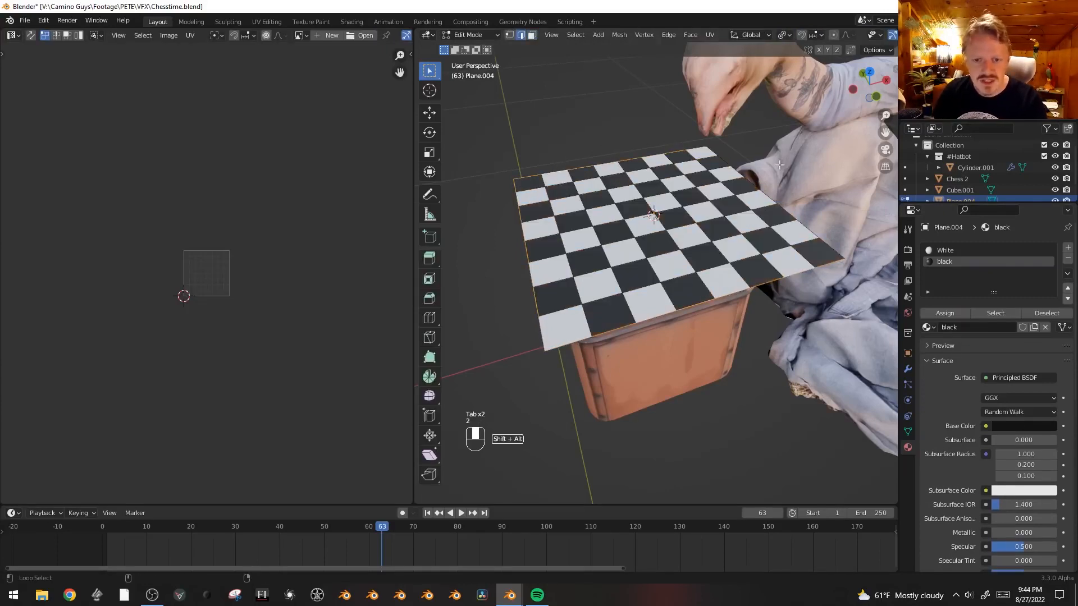
pyautogui.press('e')
pyautogui.press('s')
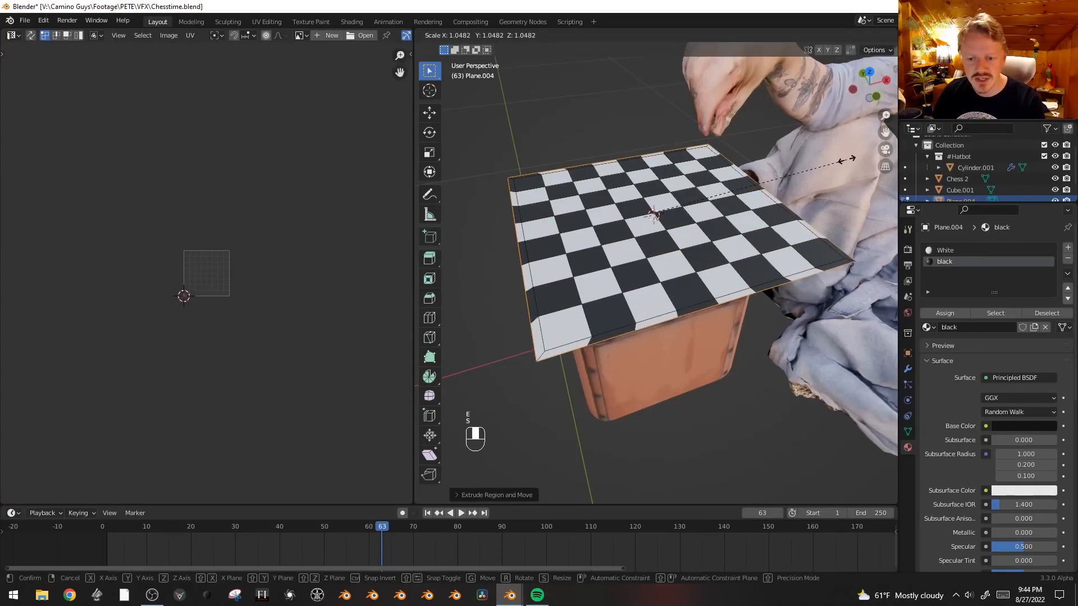
pyautogui.click(848, 160)
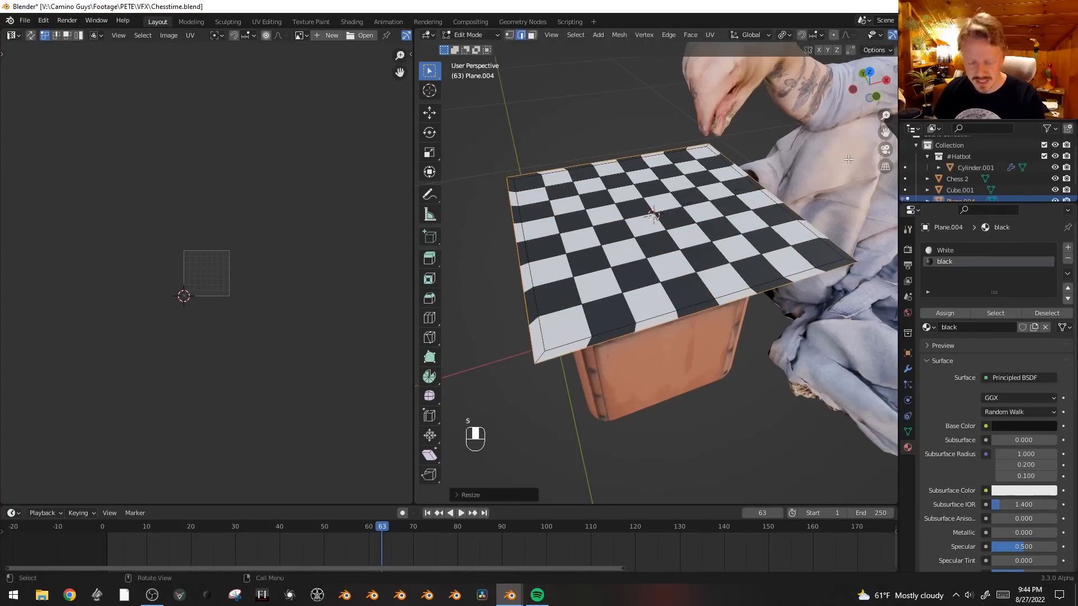
# - Expand the selection to the whole border, assign it the black material, and finish editing the board
pyautogui.press('ctrl+KP_Add')
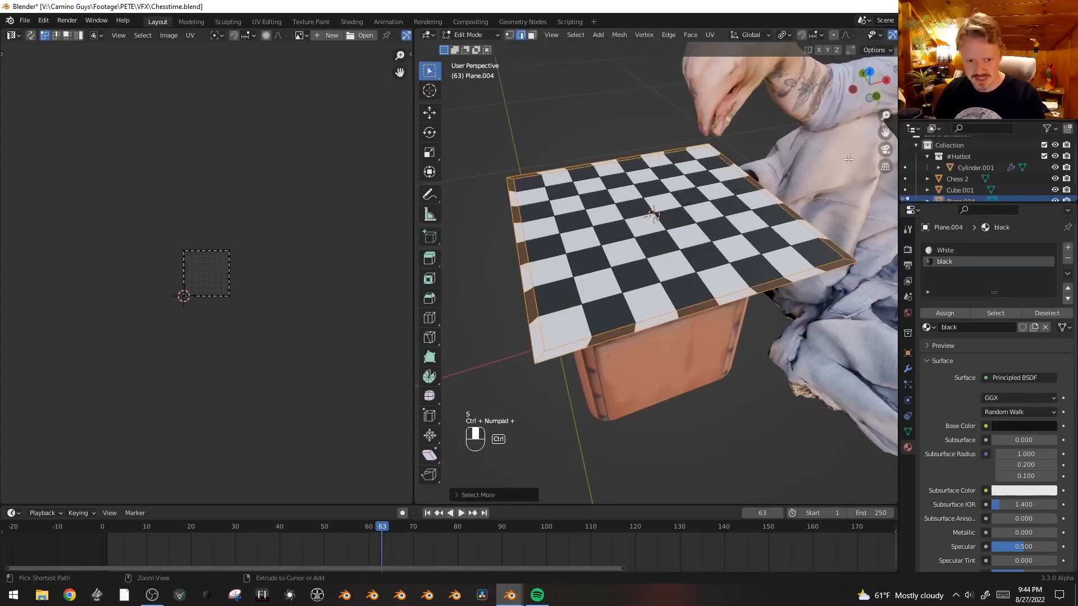
pyautogui.click(952, 312)
pyautogui.press('Tab')
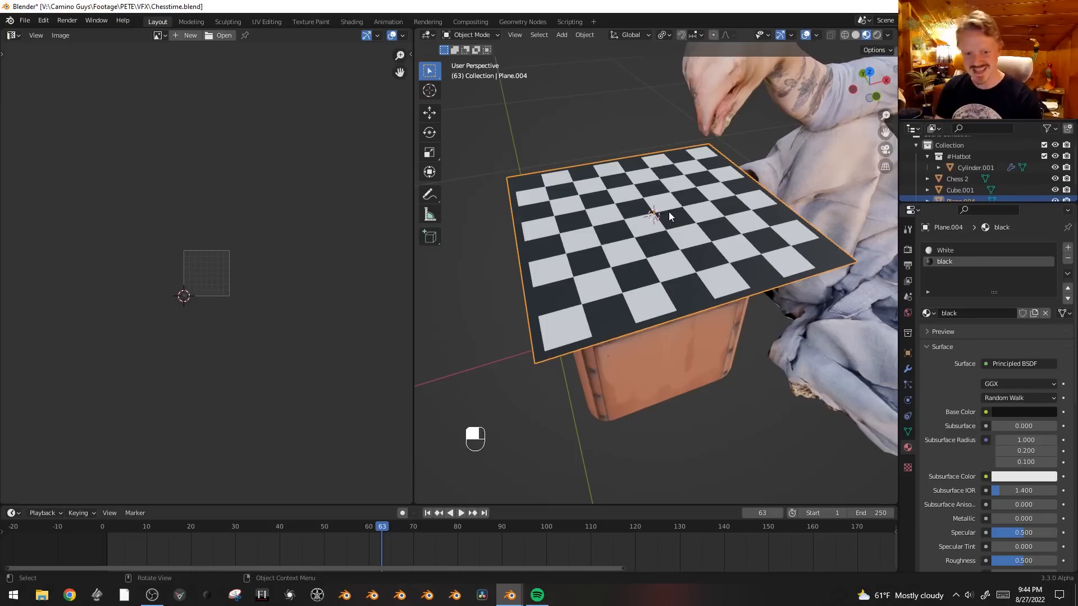
# - Add a cylinder at the board's centre, reduce its vertex count, and scale it down
pyautogui.hotkey('shift', 'a')
pyautogui.moveTo(669, 216)
pyautogui.click(723, 270)
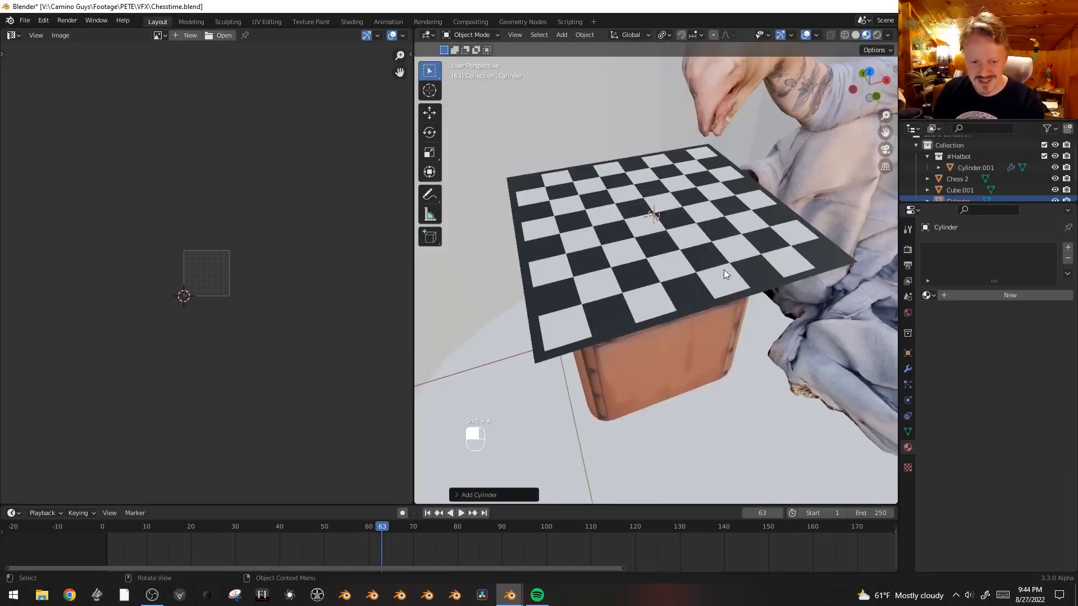
pyautogui.click(457, 495)
pyautogui.click(561, 362)
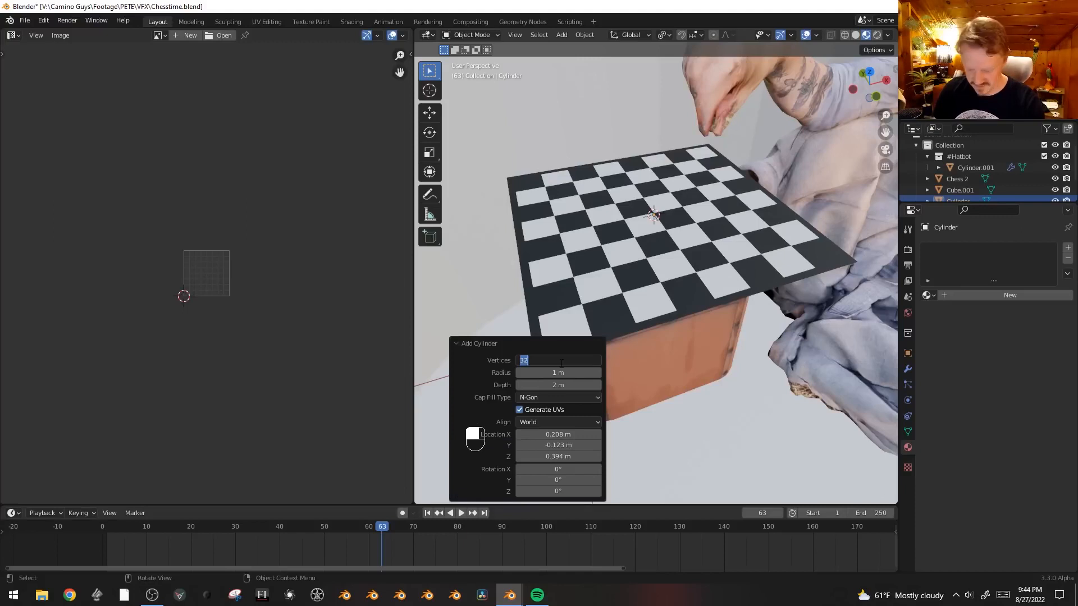
pyautogui.press('Return')
pyautogui.press('s')
pyautogui.click(699, 243)
# - Shrink and flatten the cylinder into a small disc in front view and place it on the board's surface
pyautogui.press('KP_1')
pyautogui.press('s')
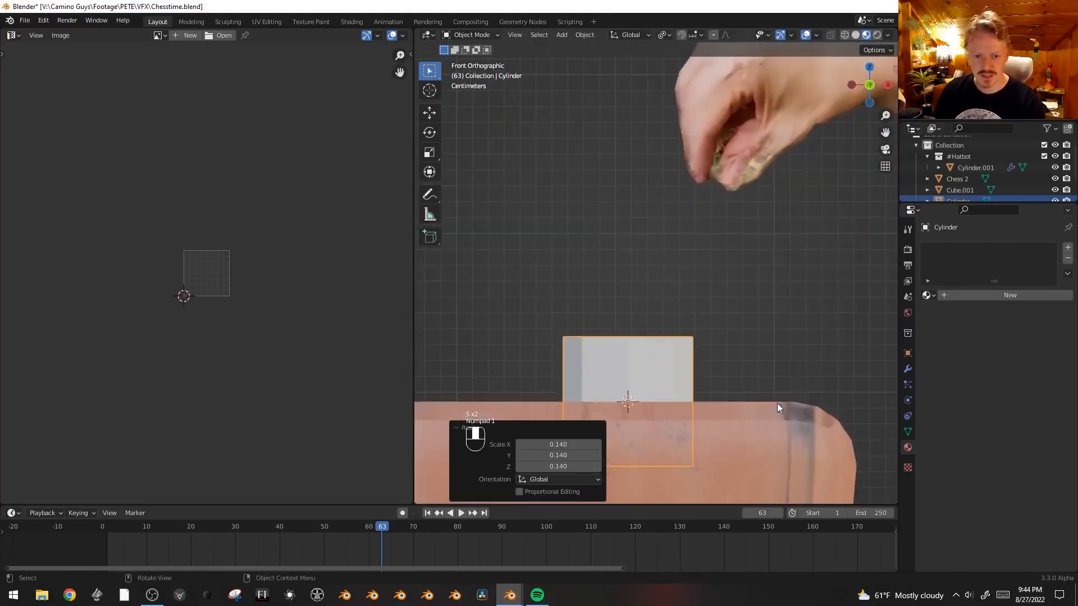
pyautogui.keyDown('shift'); pyautogui.moveTo(671, 413); pyautogui.dragTo(709, 332, button='middle'); pyautogui.keyUp('shift')
pyautogui.press('s')
pyautogui.press('z')
pyautogui.click(693, 341)
pyautogui.press('s')
pyautogui.click(752, 349)
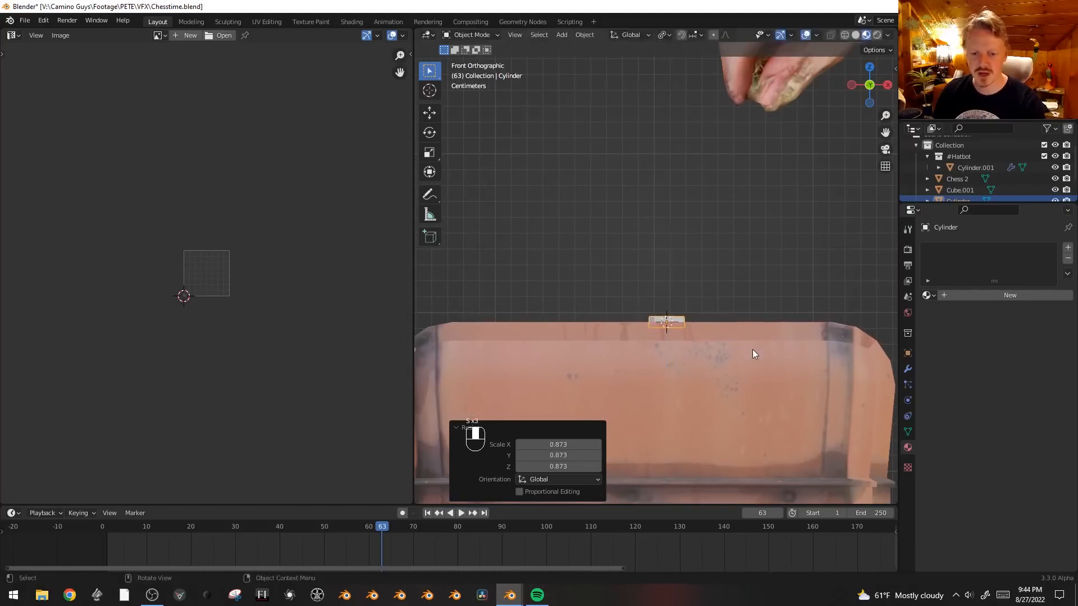
pyautogui.press('g')
pyautogui.click(754, 328)
# - Extrude the disc's top face in place and scale it inward slightly to form a base rim
pyautogui.press('Tab')
pyautogui.moveTo(709, 308); pyautogui.dragTo(722, 335, button='middle')
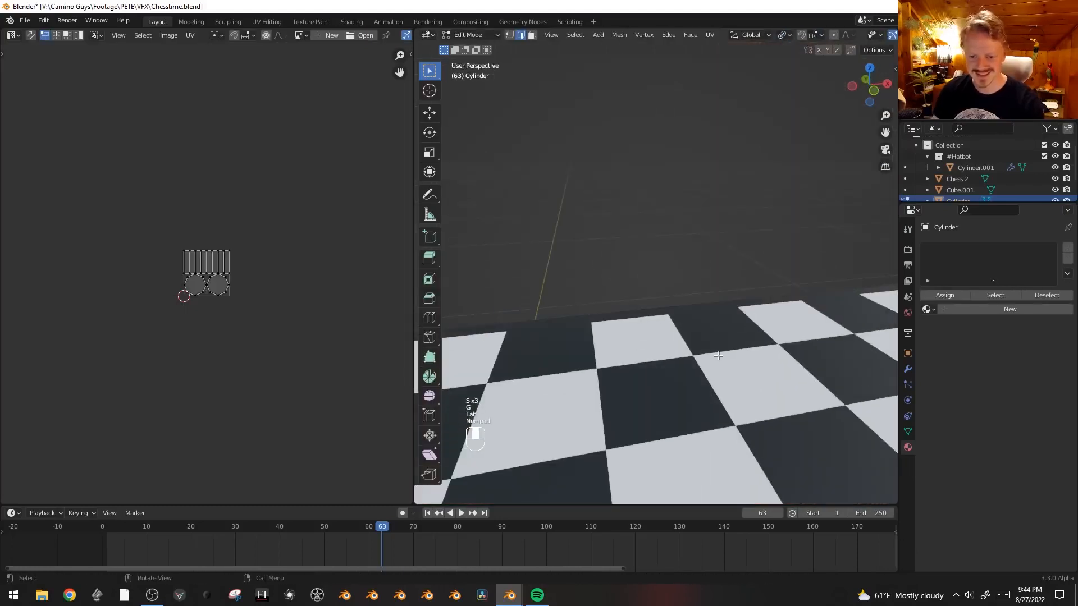
pyautogui.press('KP_Decimal')
pyautogui.press('3')
pyautogui.click(674, 256)
pyautogui.scroll(-6, 782, 320)
pyautogui.press('e')
pyautogui.rightClick(788, 322)
pyautogui.press('s')
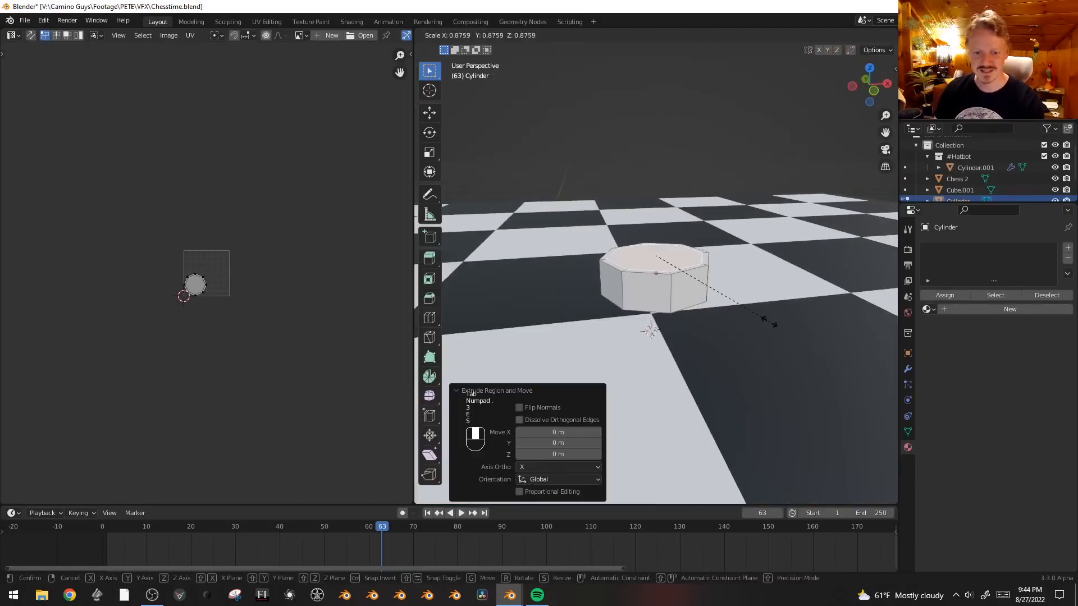
pyautogui.click(768, 322)
# - Extrude the inset face upward and scale its top down to form the pawn's tapered body
pyautogui.press('e')
pyautogui.click(773, 176)
pyautogui.press('s')
pyautogui.click(708, 167)
# - Extrude the body's top face in place, widen it, and extrude it upward to form the pawn's head
pyautogui.keyDown('shift'); pyautogui.moveTo(720, 204); pyautogui.dragTo(721, 259, button='middle'); pyautogui.keyUp('shift')
pyautogui.press('e')
pyautogui.rightClick(725, 260)
pyautogui.press('s')
pyautogui.click(792, 260)
pyautogui.press('e')
pyautogui.click(794, 208)
# - Bevel the top of the pawn's head with extra segments and stretch it along Z into a dome
pyautogui.hotkey('ctrl', 'b')
pyautogui.scroll(2, 808, 242)
pyautogui.click(811, 255)
pyautogui.press('s')
pyautogui.press('z')
pyautogui.click(648, 327)
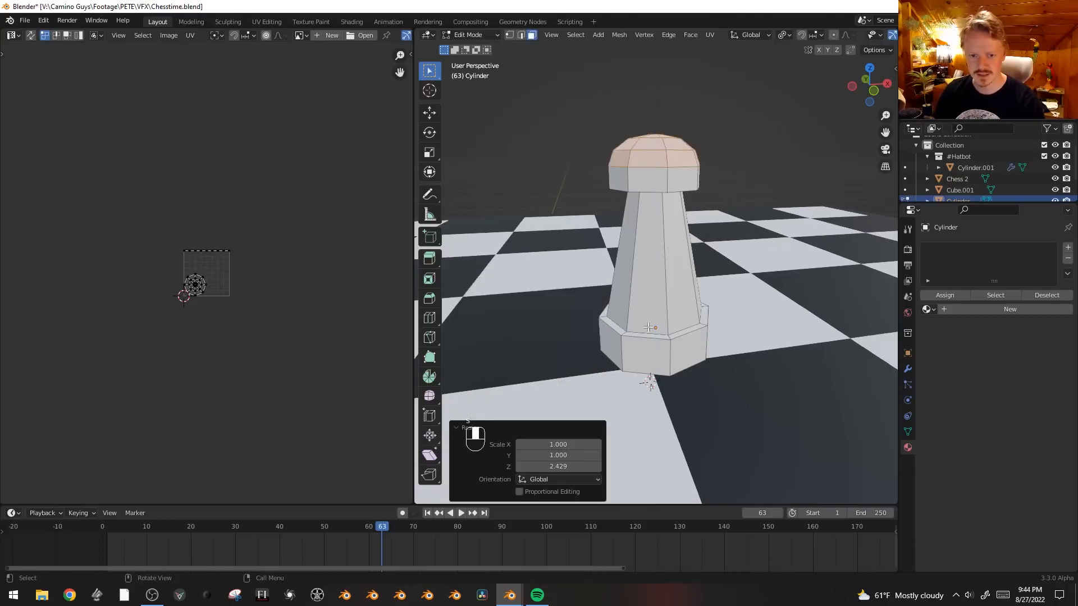
# - Scale the pawn up slightly and move it onto the white square near the board's corner
pyautogui.scroll(-2, 648, 326)
pyautogui.moveTo(648, 327); pyautogui.dragTo(681, 336, button='middle')
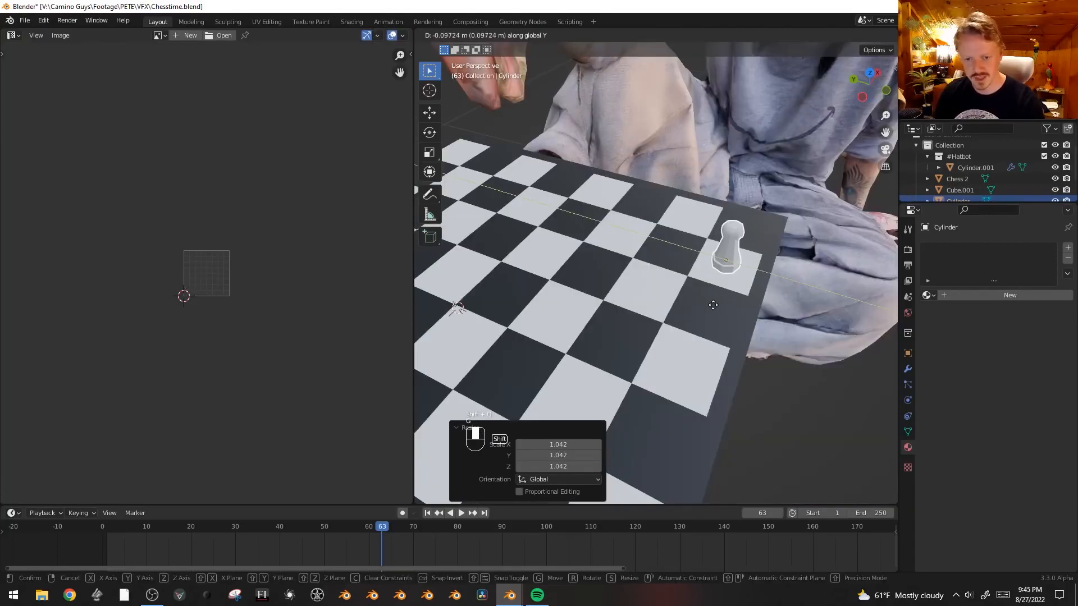
pyautogui.click(713, 305)
pyautogui.moveTo(715, 305); pyautogui.dragTo(672, 281, button='middle')
# - Duplicate the pawn's bottom face along X onto the neighbouring dark edge square and scale the copy
pyautogui.press('Tab')
pyautogui.scroll(2, 684, 251)
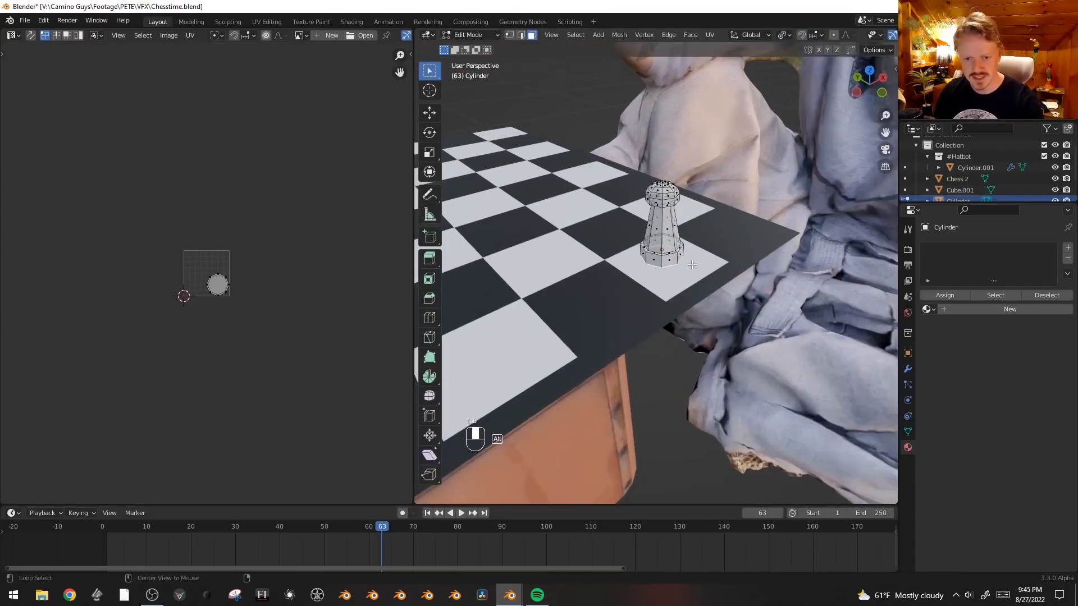
pyautogui.hotkey('shift', 'd')
pyautogui.middleClick(725, 255)
pyautogui.click(765, 250)
pyautogui.press('g')
pyautogui.middleClick(767, 250)
pyautogui.rightClick(767, 250)
pyautogui.moveTo(767, 250); pyautogui.dragTo(779, 266, button='middle')
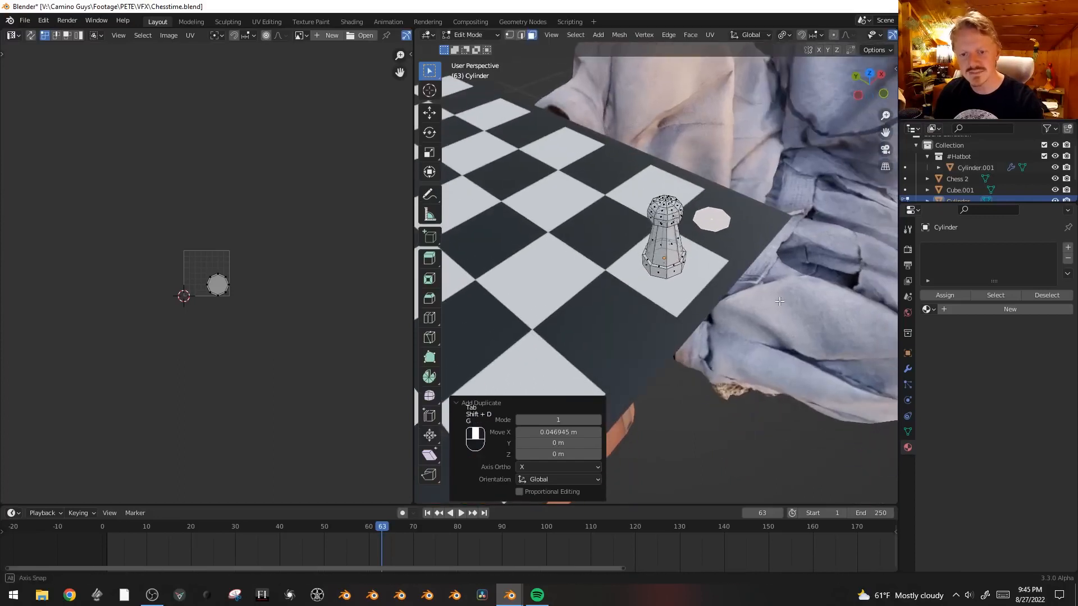
pyautogui.press('s')
pyautogui.click(793, 231)
# - Extrude the duplicated face into a low base, then a narrower, tall shaft that tapers toward the top
pyautogui.press('e')
pyautogui.click(797, 178)
pyautogui.press('e')
pyautogui.rightClick(795, 170)
pyautogui.press('s')
pyautogui.click(777, 172)
pyautogui.press('e')
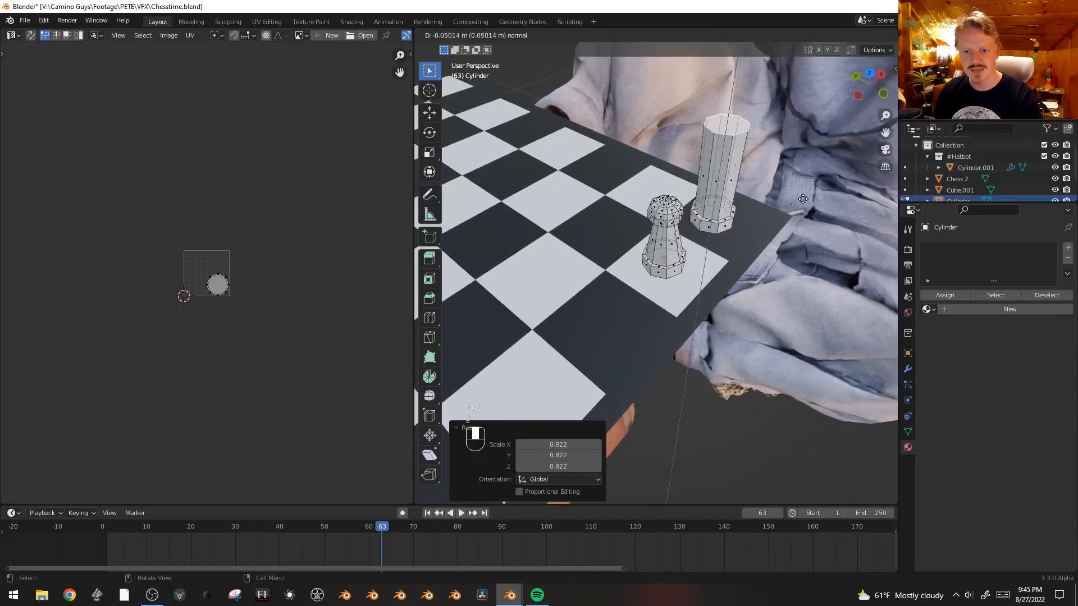
pyautogui.click(798, 141)
pyautogui.press('s')
pyautogui.click(790, 180)
# - Extrude a short collar on top of the shaft and a narrower tip above it
pyautogui.press('e')
pyautogui.click(788, 172)
pyautogui.press('e')
pyautogui.rightClick(782, 172)
pyautogui.press('s')
pyautogui.click(756, 155)
pyautogui.press('g')
pyautogui.click(758, 168)
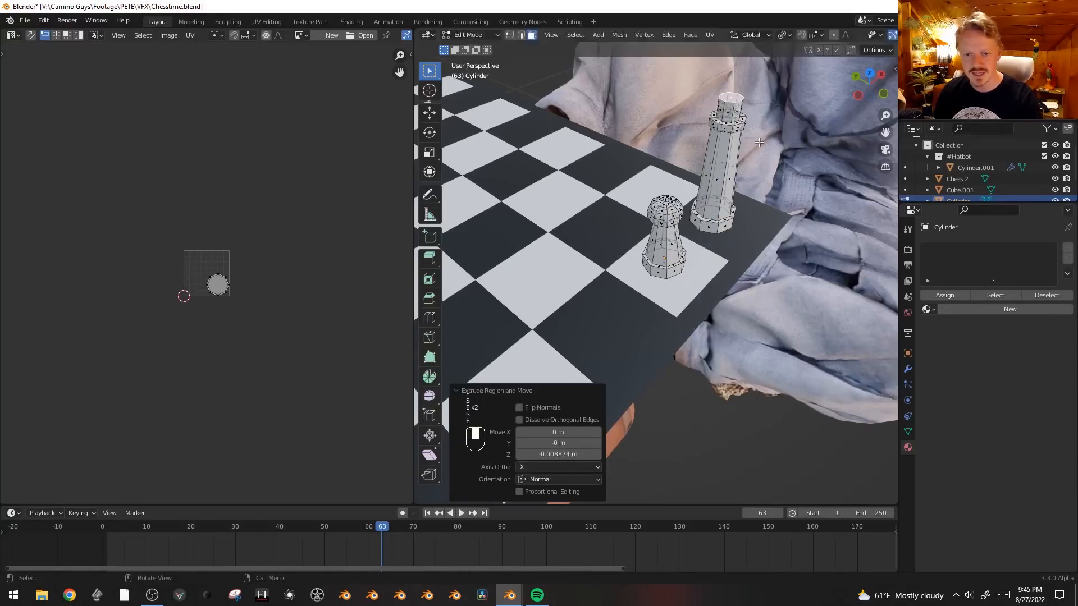
# - Select the tall piece's linked geometry and shift it slightly to line it up on its square behind the pawn
pyautogui.press('Tab')
pyautogui.moveTo(743, 184); pyautogui.dragTo(822, 337, button='middle')
pyautogui.press('Tab')
pyautogui.press('a')
pyautogui.press('Tab')
pyautogui.press('Tab')
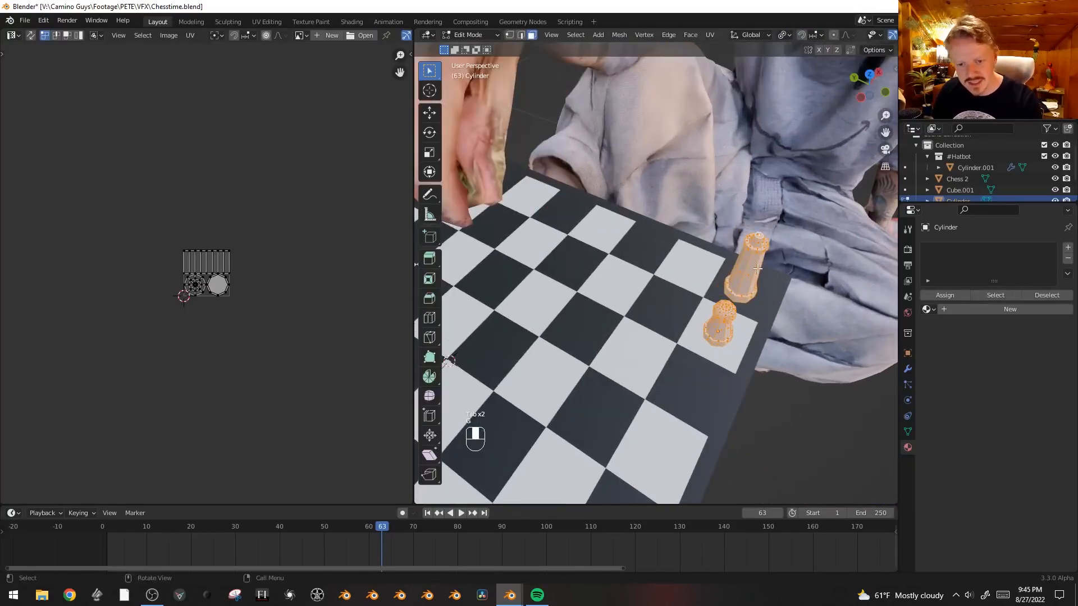
pyautogui.click(787, 286)
pyautogui.hotkey('ctrl', 'l')
pyautogui.press('g')
pyautogui.press('g')
pyautogui.press('g')
pyautogui.click(805, 302)
# - Duplicate both chess pieces about 0.049 m along Y onto the neighbouring squares
pyautogui.press('a')
pyautogui.hotkey('shift', 'd')
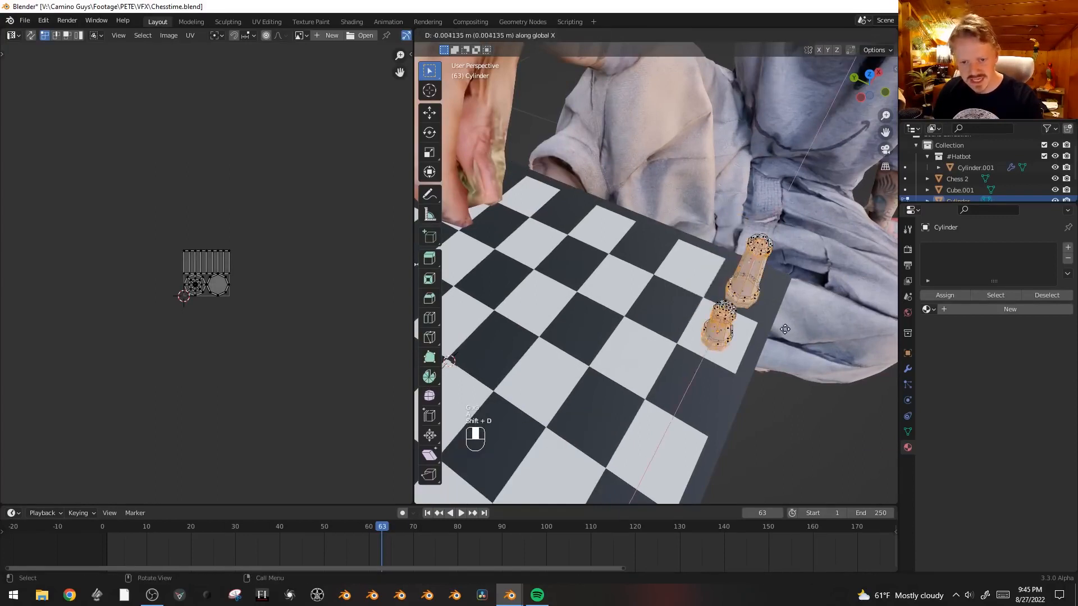
pyautogui.press('y')
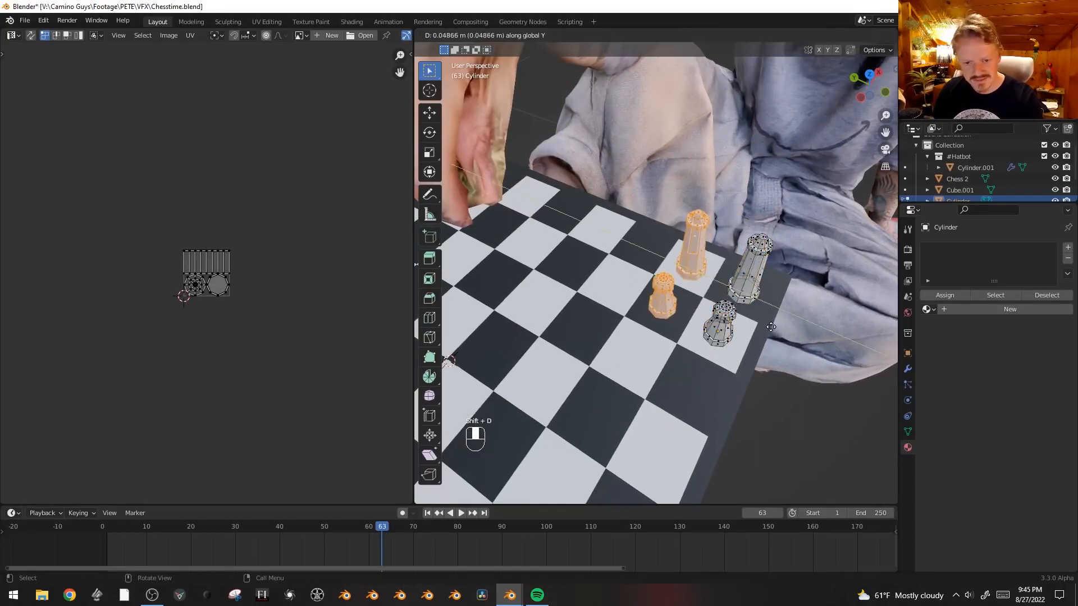
pyautogui.click(771, 327)
pyautogui.moveTo(771, 327); pyautogui.dragTo(768, 333, button='middle')
# - Repeat the duplication six more times to fill both rows across the board
pyautogui.hotkey('shift', 'r')
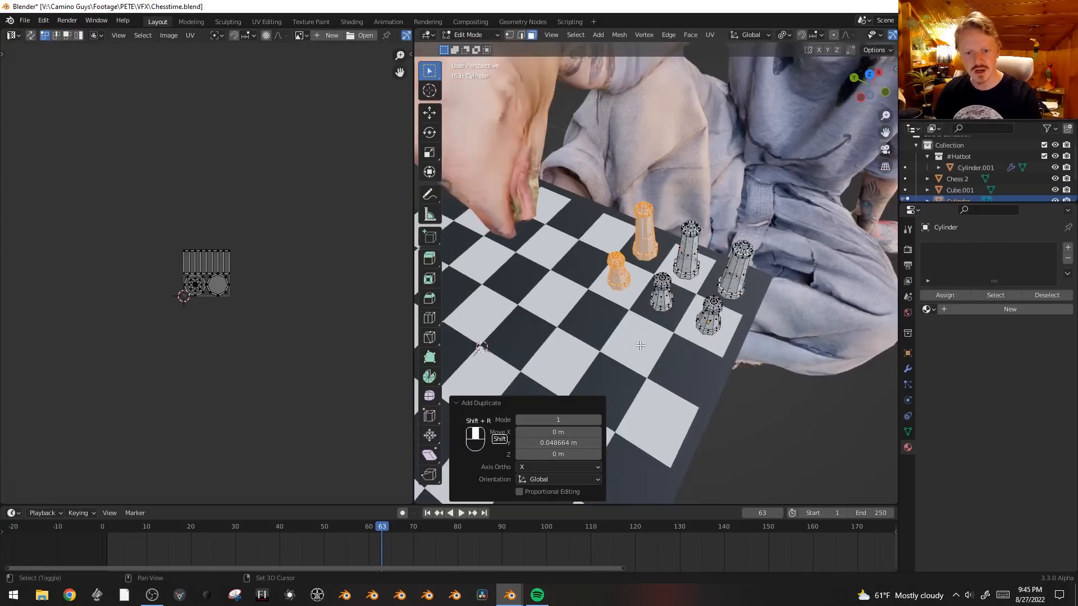
pyautogui.moveTo(600, 350); pyautogui.dragTo(728, 269, button='middle')
pyautogui.hotkey('shift', 'r')
pyautogui.hotkey('shift', 'r')
pyautogui.hotkey('shift', 'r')
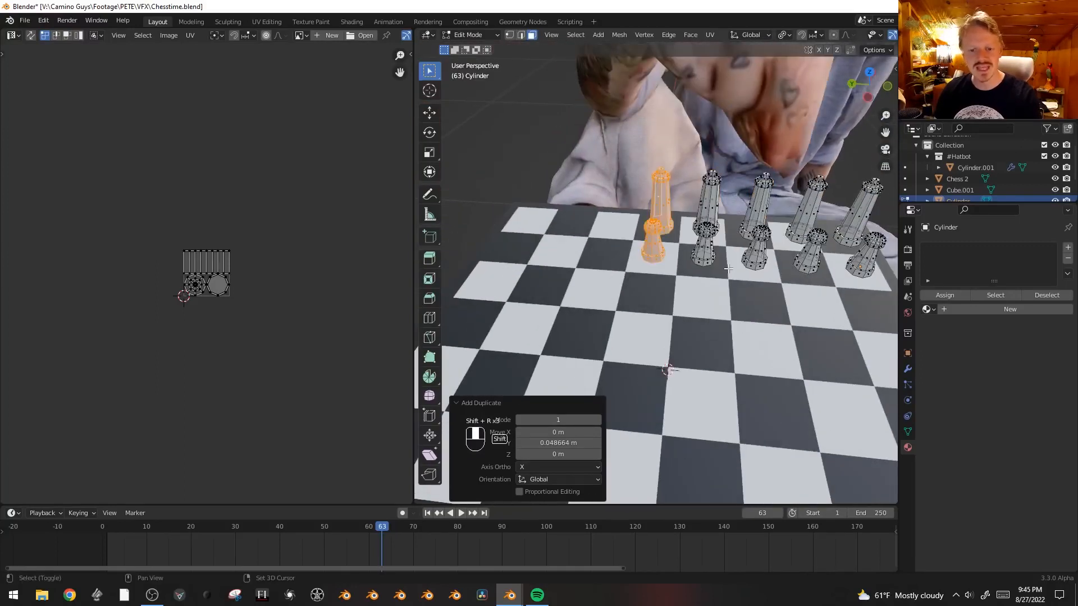
pyautogui.hotkey('shift', 'r')
pyautogui.hotkey('shift', 'r')
# - Move two of the pawns near the scanned figure's hand forward along X, the second by about 0.05 m
pyautogui.moveTo(853, 317); pyautogui.dragTo(647, 276, button='middle')
pyautogui.click(656, 248)
pyautogui.hotkey('ctrl', 'l')
pyautogui.press('g')
pyautogui.press('x')
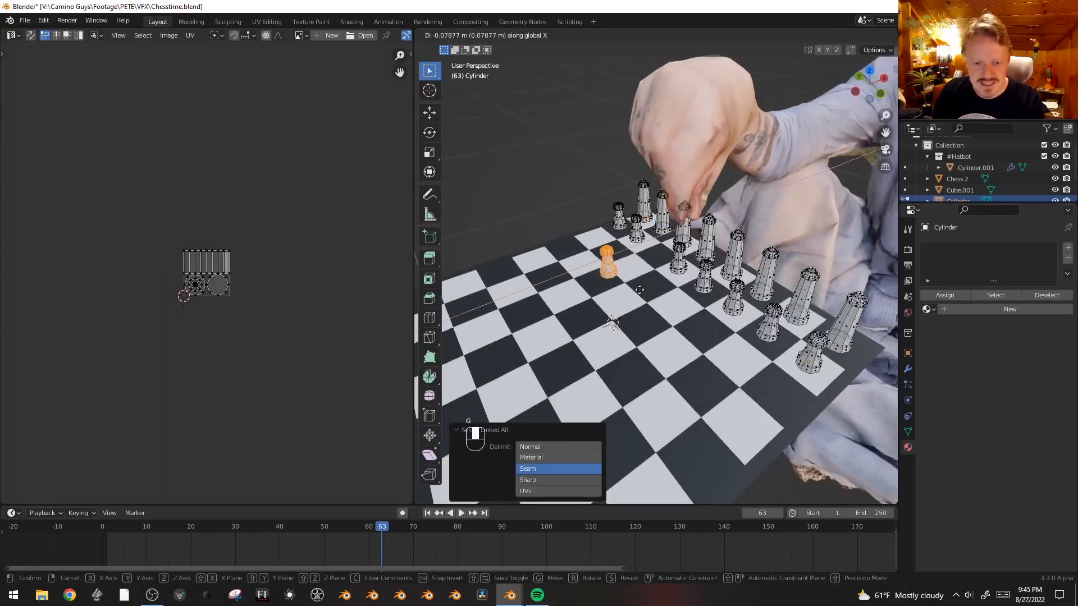
pyautogui.click(626, 295)
pyautogui.doubleClick(682, 271)
pyautogui.press('g')
pyautogui.press('x')
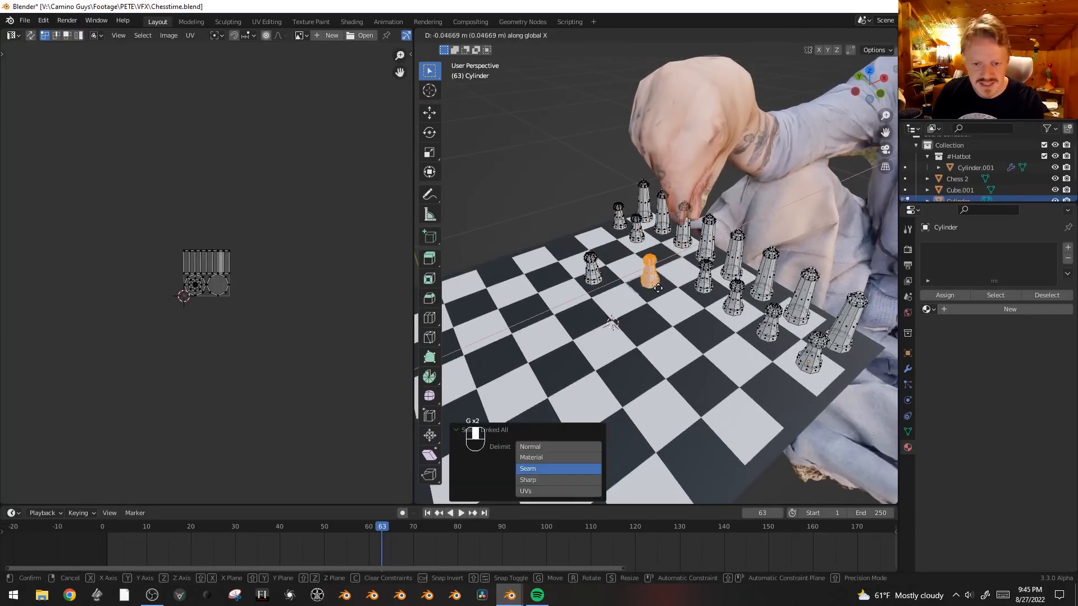
pyautogui.click(652, 290)
# - Move the pawn next to the near edge forward along X by about 0.045 m and the edge pawn several squares forward
pyautogui.click(766, 334)
pyautogui.hotkey('ctrl', 'l')
pyautogui.press('g')
pyautogui.press('x')
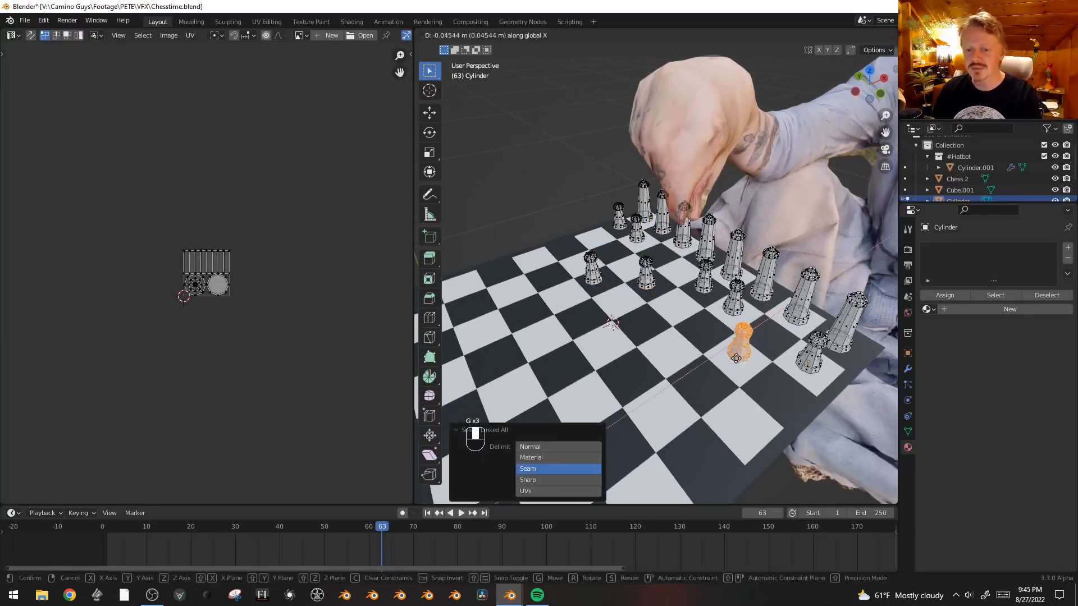
pyautogui.click(736, 358)
pyautogui.click(820, 367)
pyautogui.hotkey('ctrl', 'l')
pyautogui.press('g')
pyautogui.click(713, 459)
# - Move the tall piece at the near end of the back row about 0.098 m forward along X
pyautogui.click(827, 333)
pyautogui.hotkey('ctrl', 'l')
pyautogui.press('g')
pyautogui.press('x')
pyautogui.click(720, 258)
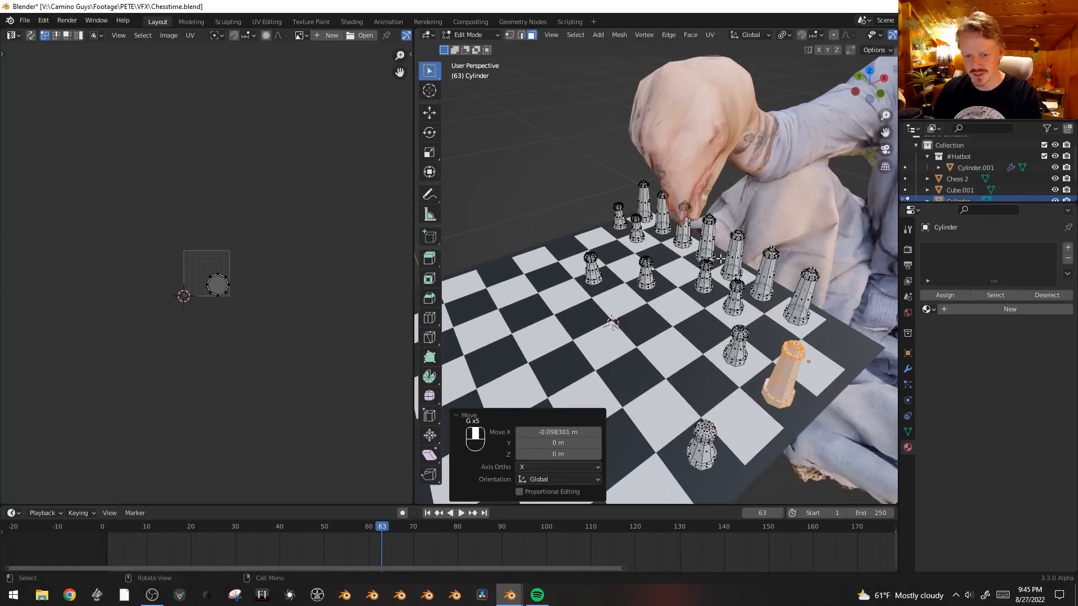
# - Move a tall piece from the middle of the back row forward along X, and about 0.145 m along Y to the far edge
pyautogui.hotkey('ctrl', 'l')
pyautogui.press('g')
pyautogui.press('x')
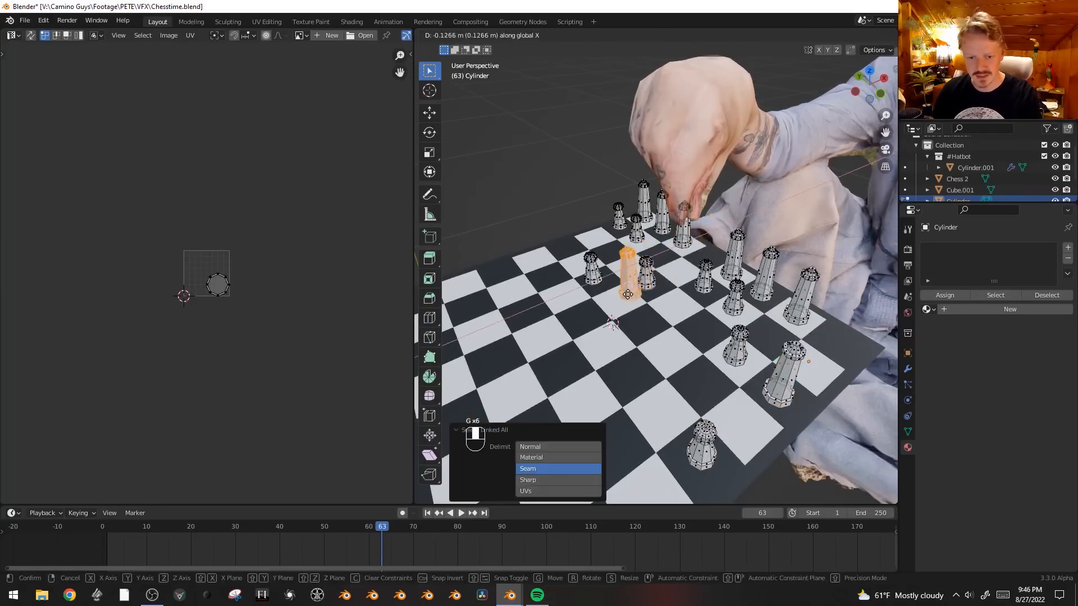
pyautogui.click(617, 295)
pyautogui.press('g')
pyautogui.press('y')
pyautogui.click(562, 225)
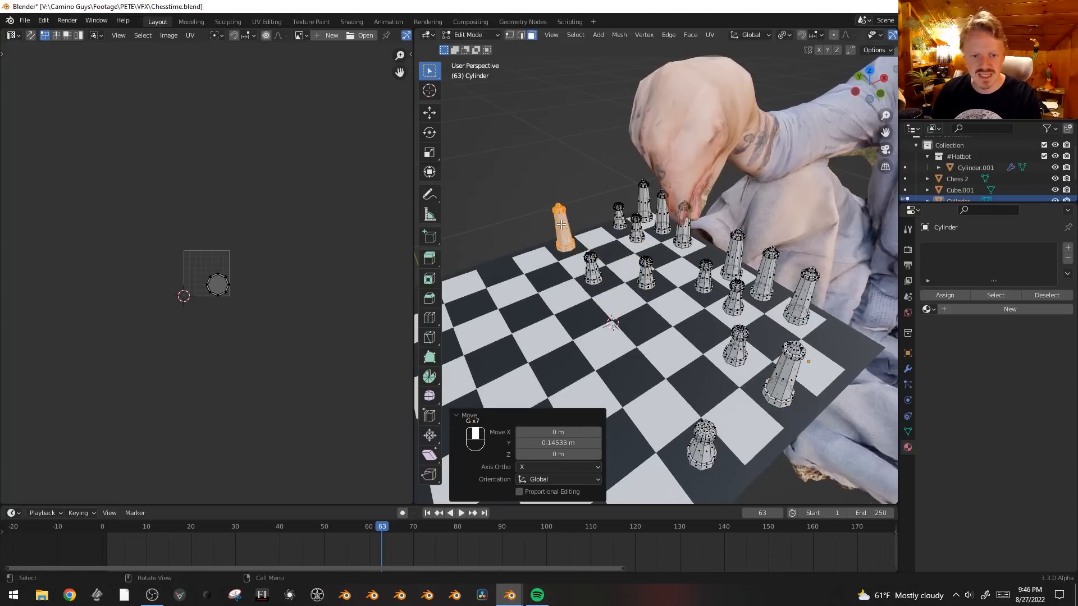
# - Move the pawn second from the board's far edge about 0.048 m forward along X
pyautogui.click(635, 239)
pyautogui.hotkey('ctrl', 'l')
pyautogui.press('g')
pyautogui.press('x')
pyautogui.click(610, 252)
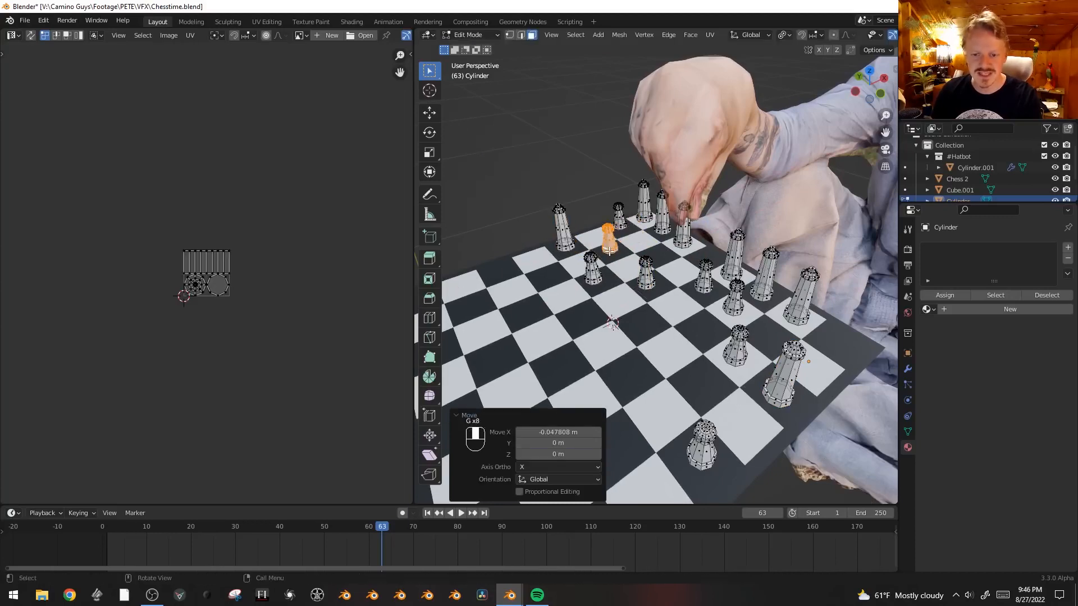
# - Duplicate the set of pieces as a new object, rotate it 180° about Z, and position it on the board's opposite side
pyautogui.press('Tab')
pyautogui.moveTo(722, 325); pyautogui.dragTo(709, 342, button='middle')
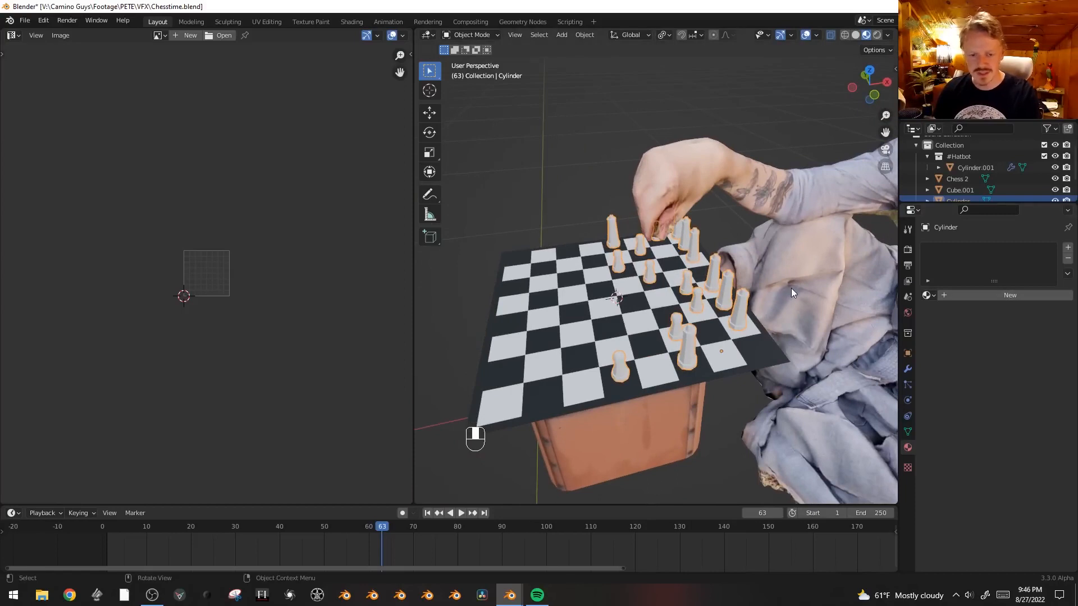
pyautogui.hotkey('shift', 'd')
pyautogui.press('r')
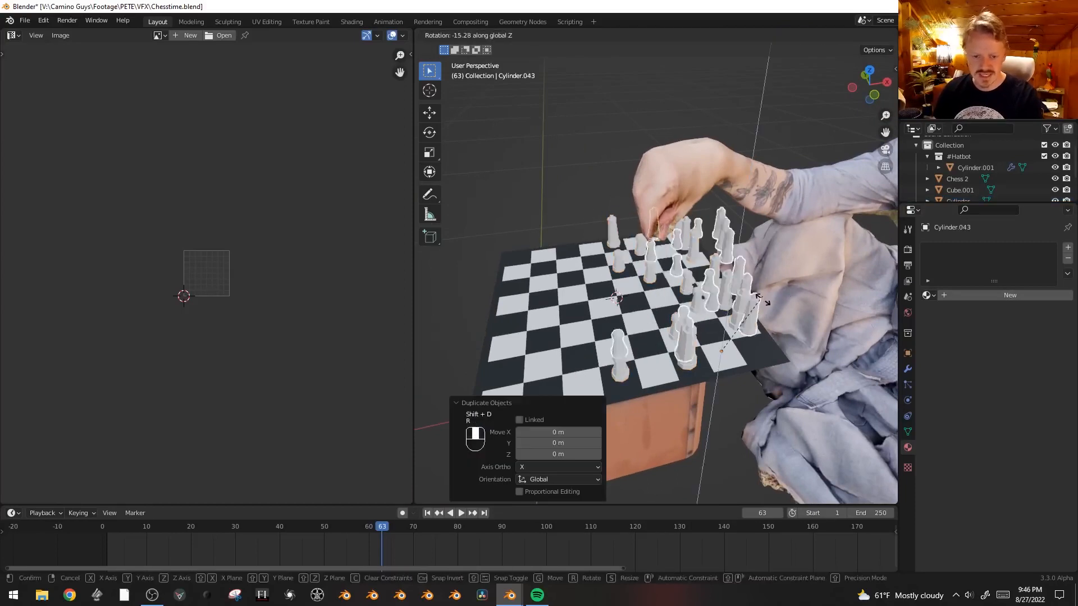
pyautogui.press('KP_7')
pyautogui.press('g')
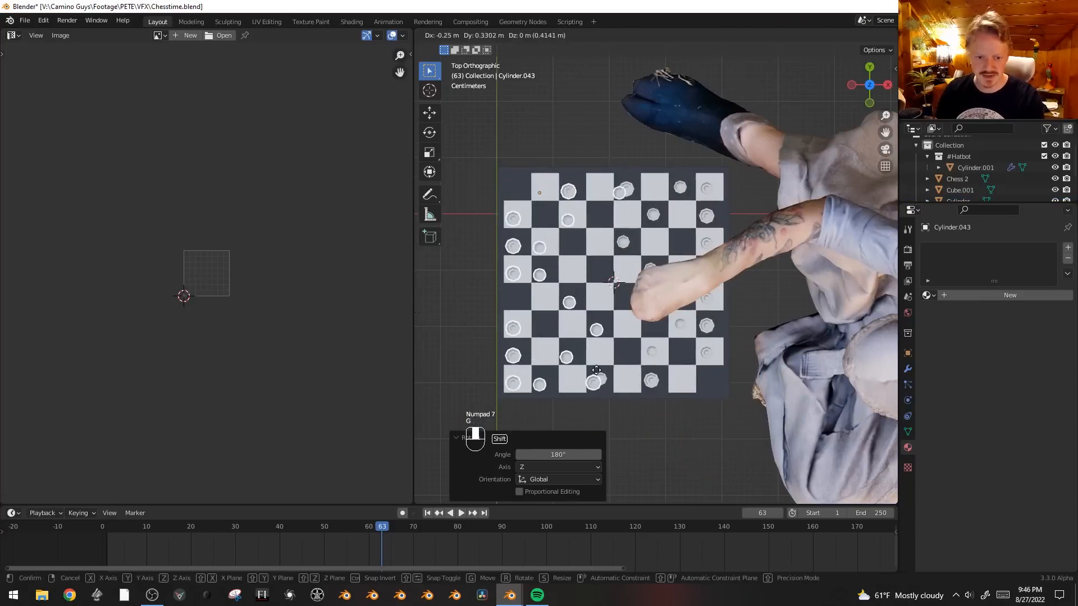
pyautogui.click(642, 319)
# - Assign the existing material "black" to the duplicated set of pieces
pyautogui.moveTo(712, 435); pyautogui.dragTo(707, 353, button='middle')
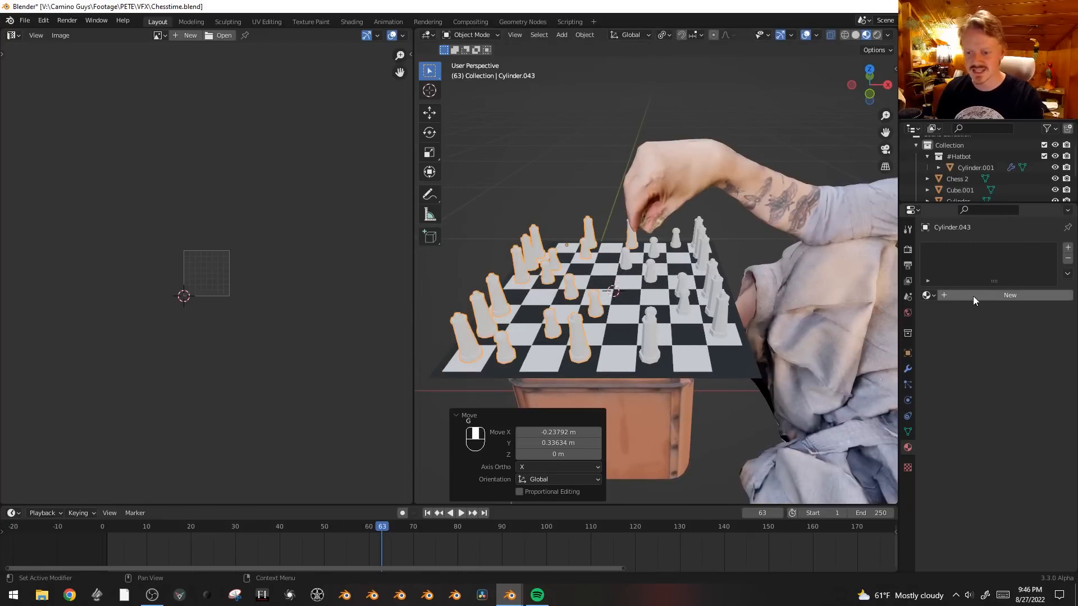
pyautogui.hotkey('ctrl', 'shift', 'z')
pyautogui.hotkey('alt', 'a')
pyautogui.click(927, 295)
pyautogui.write('bla')
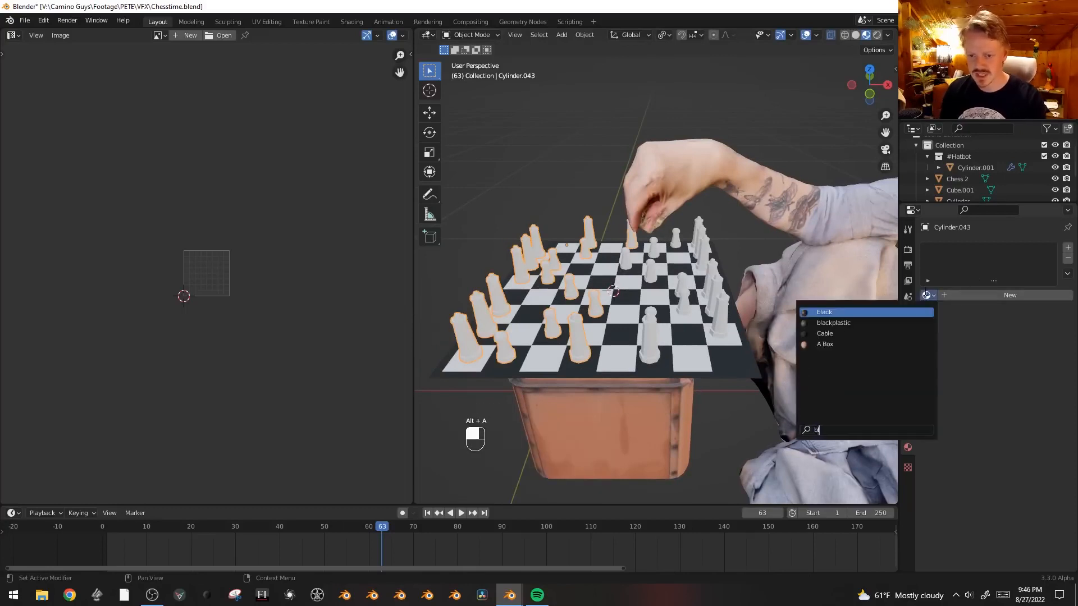
pyautogui.press('Return')
# - Duplicate the tall white piece at the board's far edge, lift the copy above the board, and separate it into its own object
pyautogui.scroll(-1, 655, 247)
pyautogui.scroll(-2, 655, 249)
pyautogui.moveTo(655, 248); pyautogui.dragTo(685, 292, button='middle')
pyautogui.press('Tab')
pyautogui.scroll(3, 570, 238)
pyautogui.press('Tab')
pyautogui.press('Tab')
pyautogui.press('Tab')
pyautogui.click(613, 210)
pyautogui.press('Tab')
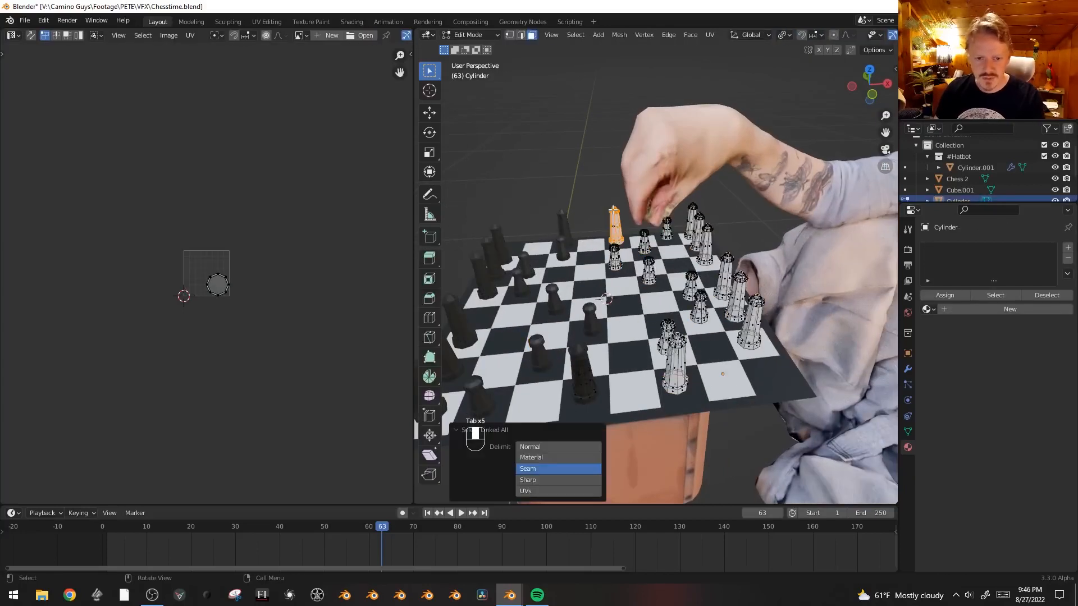
pyautogui.press('KP_1')
pyautogui.hotkey('shift', 'd')
pyautogui.click(593, 139)
pyautogui.press('o')
pyautogui.press('p')
pyautogui.click(593, 140)
pyautogui.press('Tab')
# - Set the separated chess piece's origin to its geometry
pyautogui.press('g')
pyautogui.rightClick(589, 184)
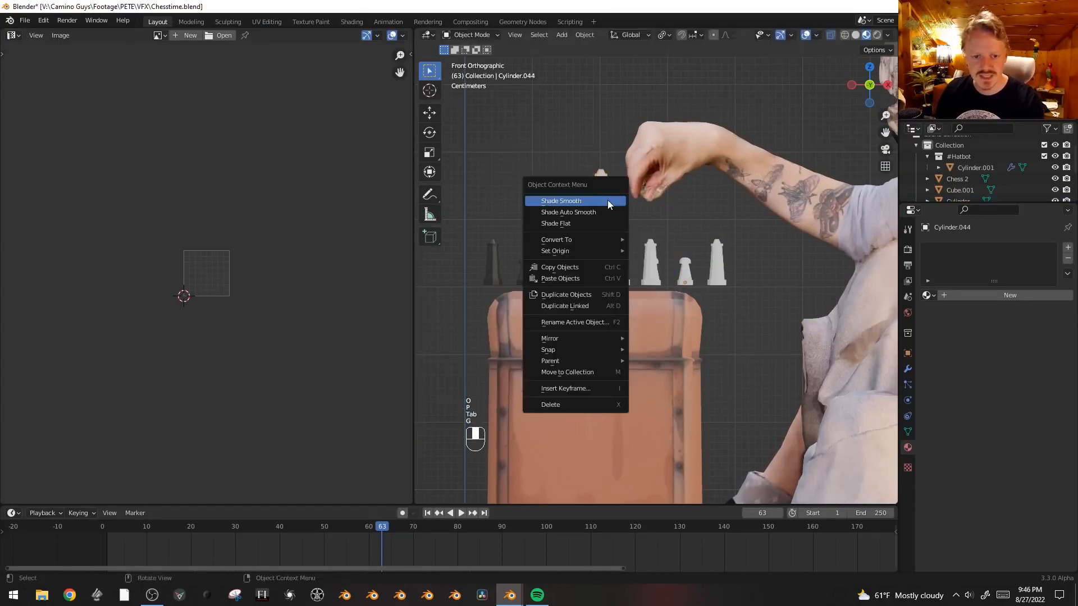
pyautogui.moveTo(599, 254)
pyautogui.click(690, 264)
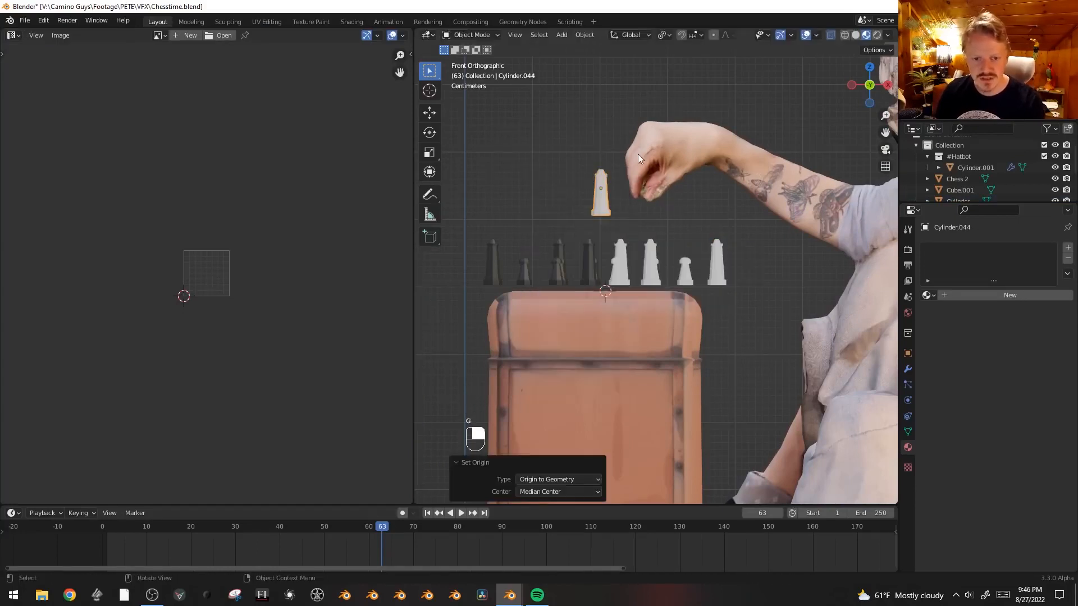
# - Move the separated piece between the fingers of the figure's raised hand and rotate it to fit the grip
pyautogui.press('g')
pyautogui.click(678, 170)
pyautogui.moveTo(678, 170)
pyautogui.mouseDown(button='middle')
pyautogui.moveTo(698, 187)
pyautogui.moveTo(672, 182)
pyautogui.mouseUp(button='middle')
pyautogui.press('g')
pyautogui.click(762, 228)
pyautogui.press('KP_1')
pyautogui.press('r')
pyautogui.hotkey('alt', 'a')
pyautogui.moveTo(762, 224); pyautogui.dragTo(760, 275, button='middle')
pyautogui.scroll(-4, 760, 275)
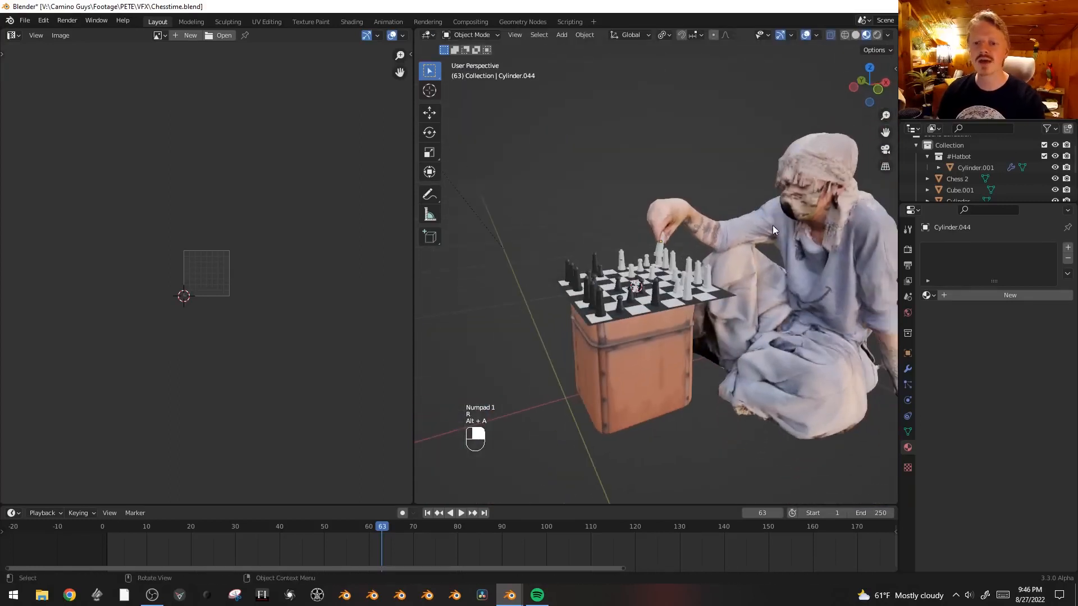
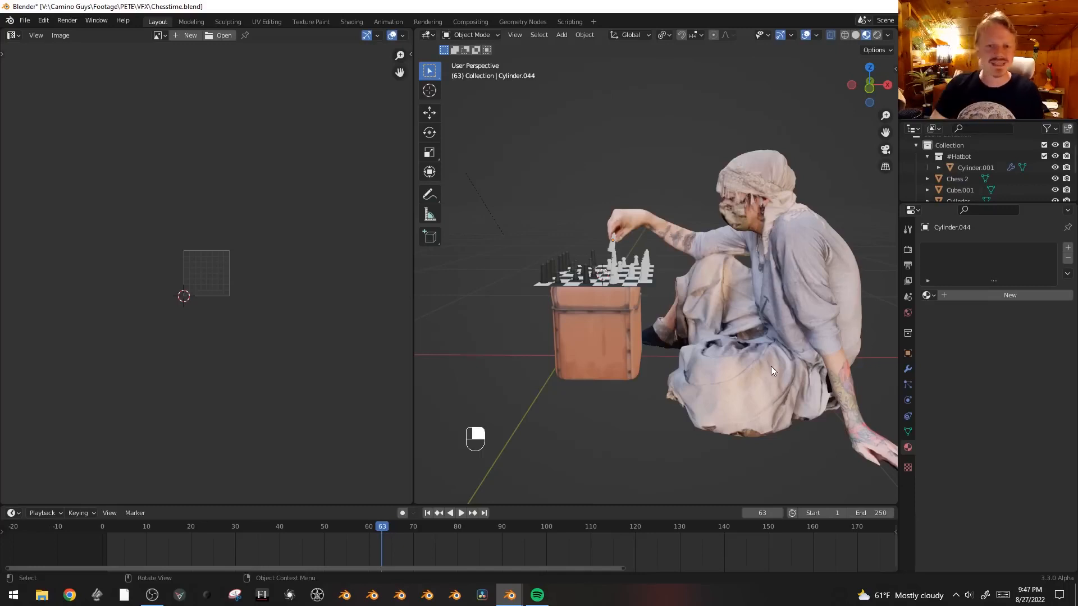
# - Place the 3D cursor at the base of the seated figure in front view and add an armature there
pyautogui.press('KP_1')
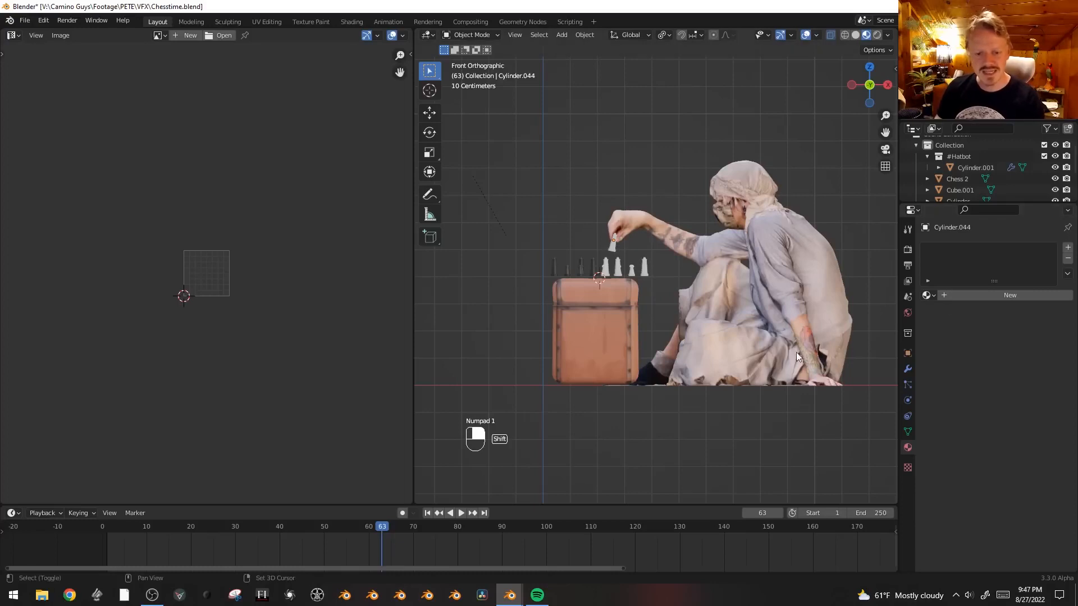
pyautogui.keyDown('shift'); pyautogui.moveTo(771, 366); pyautogui.dragTo(723, 360, button='middle'); pyautogui.keyUp('shift')
pyautogui.keyDown('shift'); pyautogui.rightClick(733, 382); pyautogui.keyUp('shift')
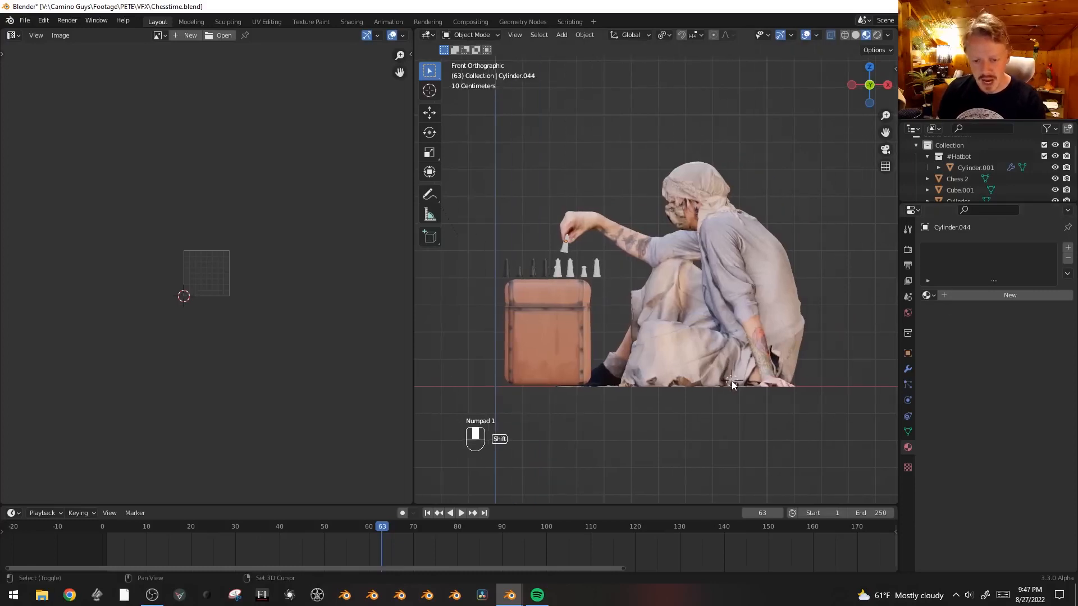
pyautogui.hotkey('shift', 'a')
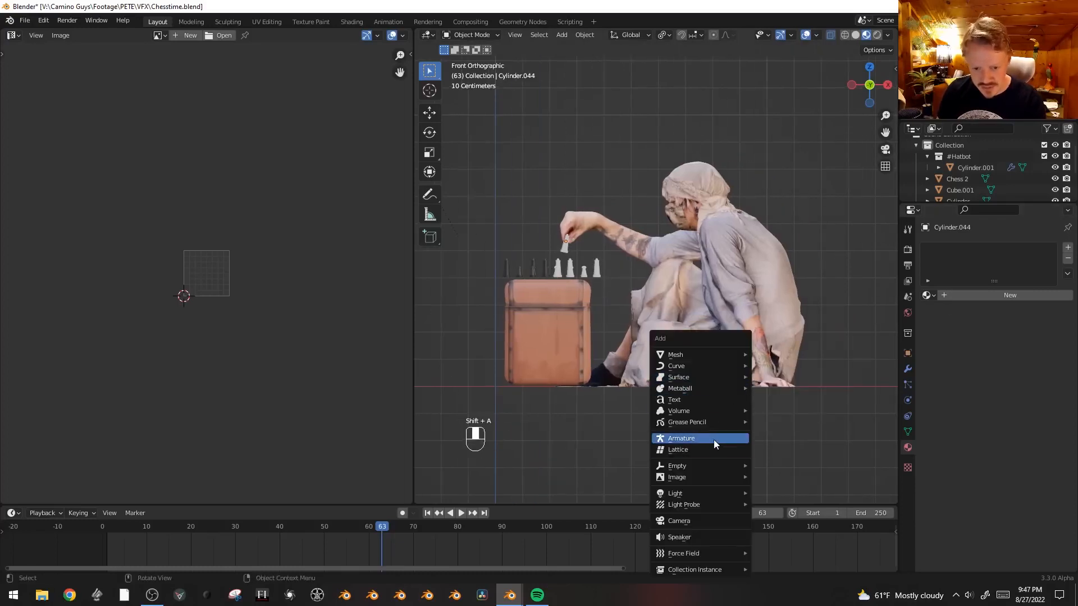
pyautogui.click(714, 440)
# - Move the armature in top view by about 0.114 m in X and 0.229 m in Y, under the figure's body
pyautogui.moveTo(818, 396); pyautogui.dragTo(740, 419, button='middle')
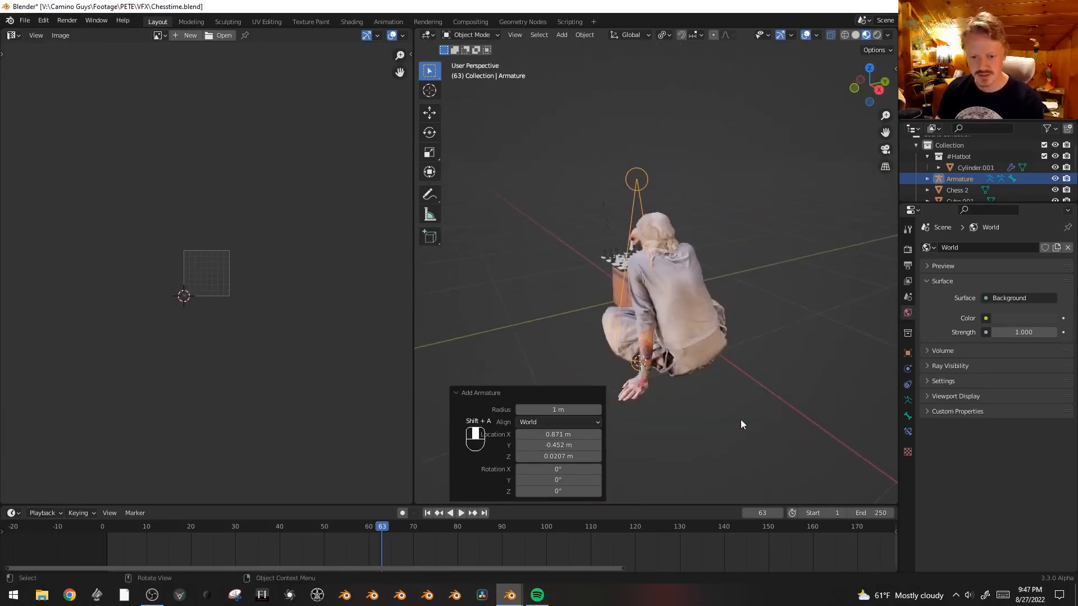
pyautogui.press('KP_7')
pyautogui.press('g')
pyautogui.click(767, 358)
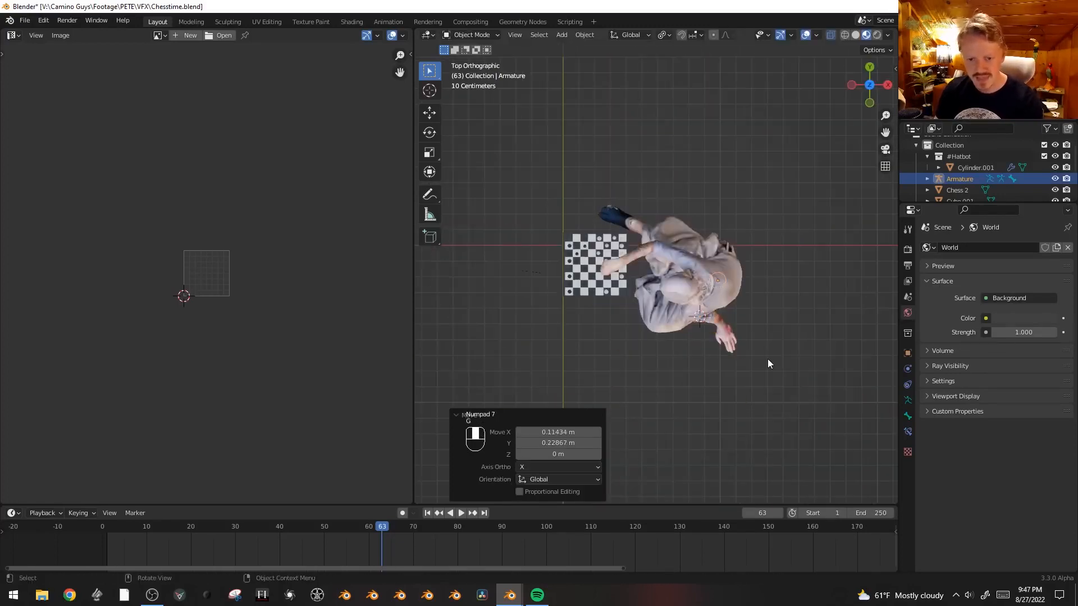
# - Turn on In Front in the armature's viewport display settings
pyautogui.press('KP_1')
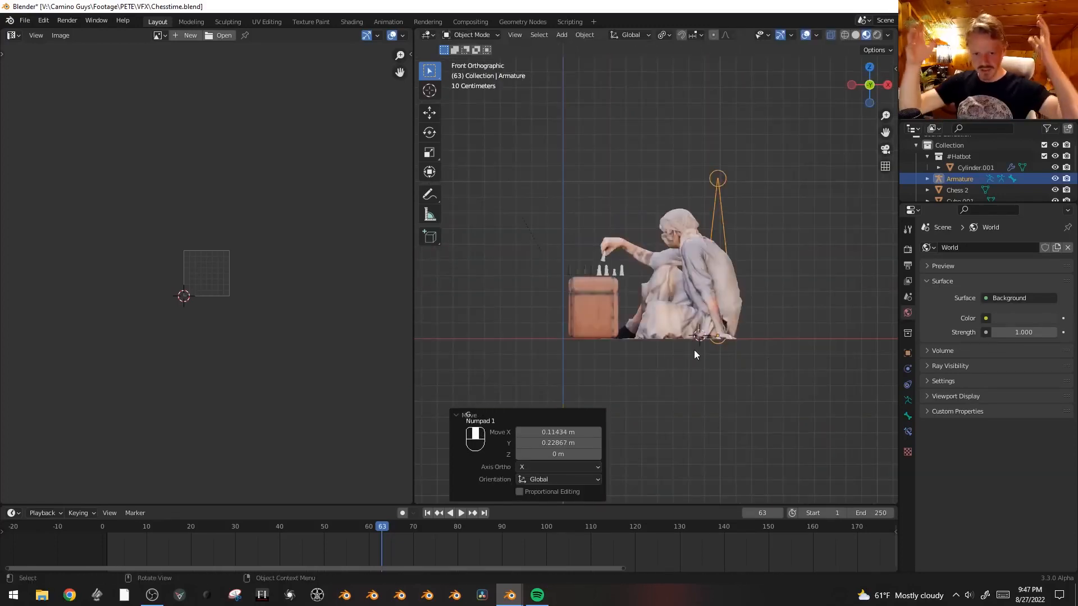
pyautogui.scroll(2, 736, 261)
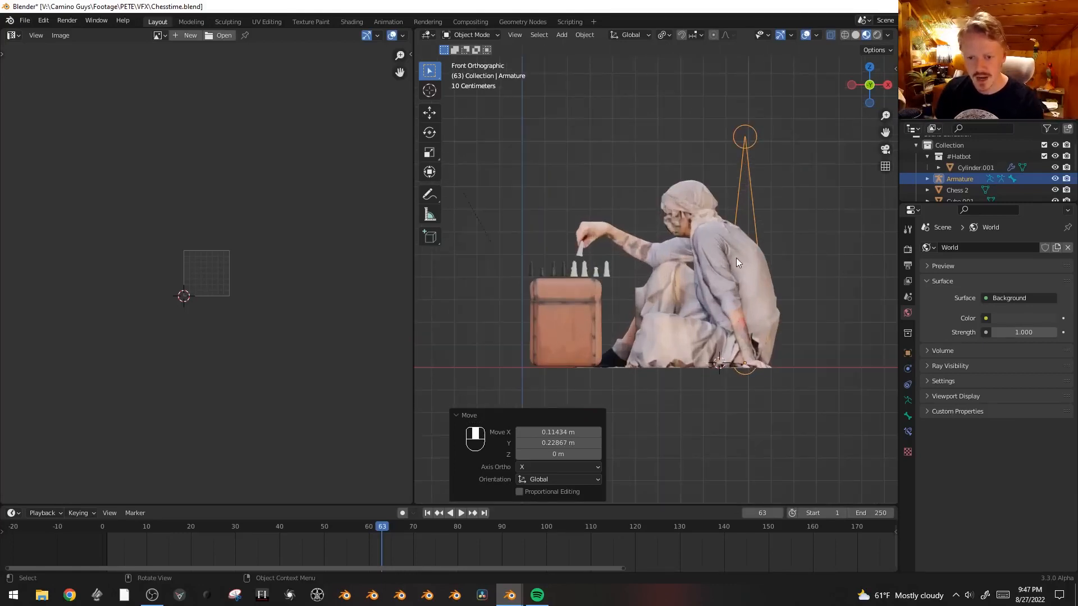
pyautogui.click(908, 399)
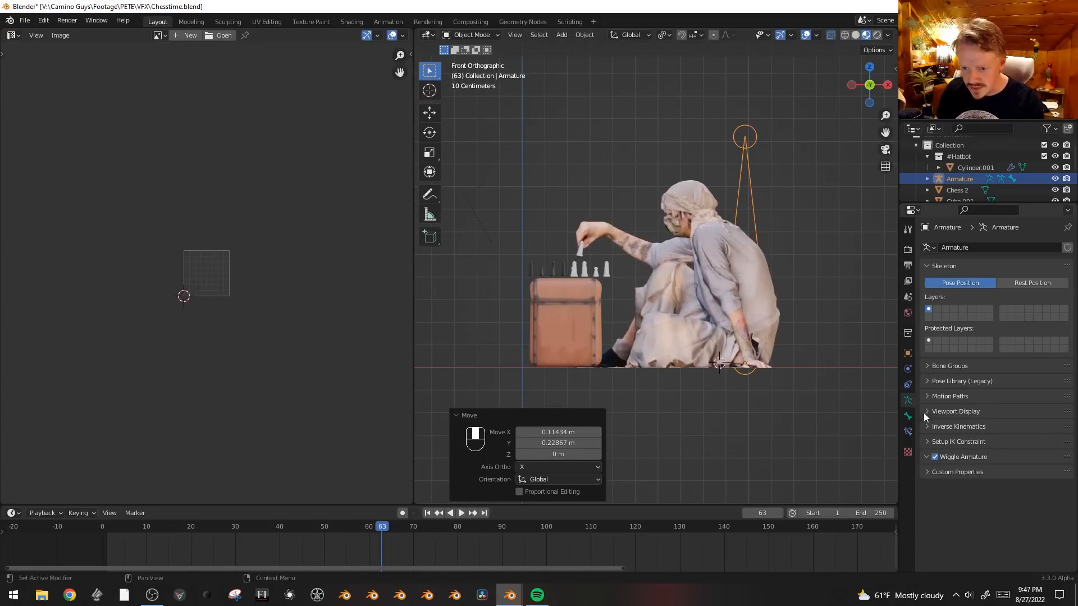
pyautogui.click(928, 410)
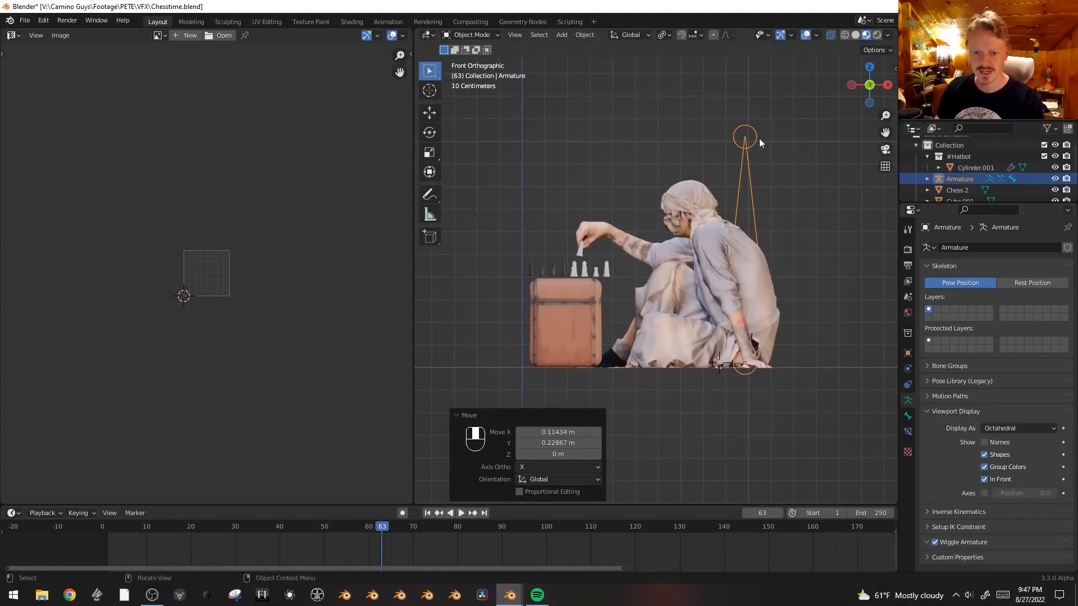
# - Edit the armature and lower the bone's tip by about 0.75 m so the bone ends in the figure's lower back
pyautogui.click(487, 35)
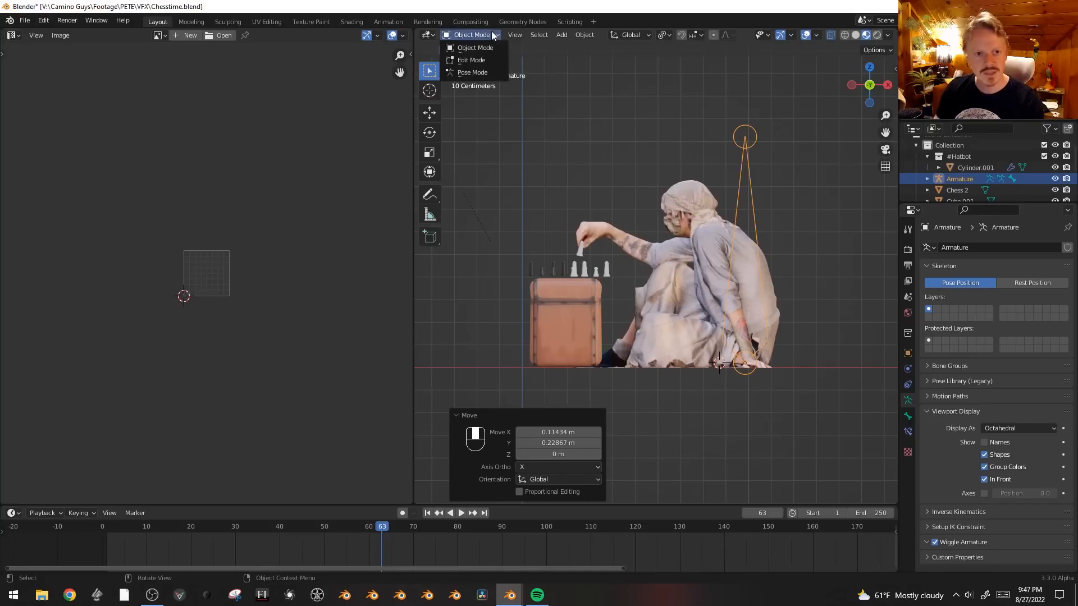
pyautogui.click(477, 60)
pyautogui.press('g')
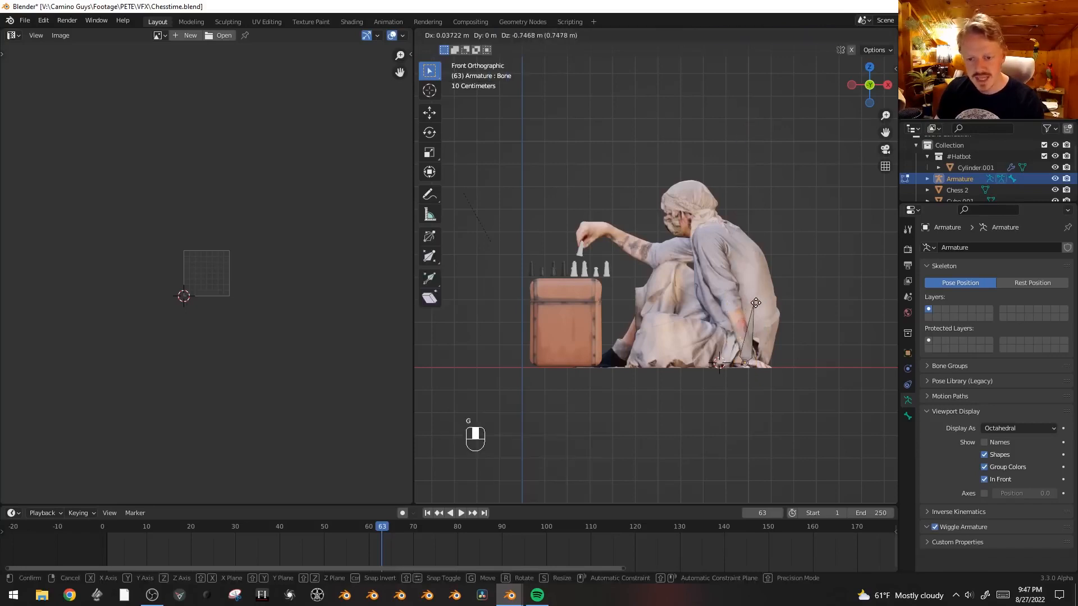
pyautogui.click(753, 304)
# - Extrude four more bones in a chain up the figure's spine, through the neck and into the head
pyautogui.press('e')
pyautogui.click(800, 298)
pyautogui.press('e')
pyautogui.click(763, 280)
pyautogui.press('e')
pyautogui.click(753, 267)
pyautogui.press('e')
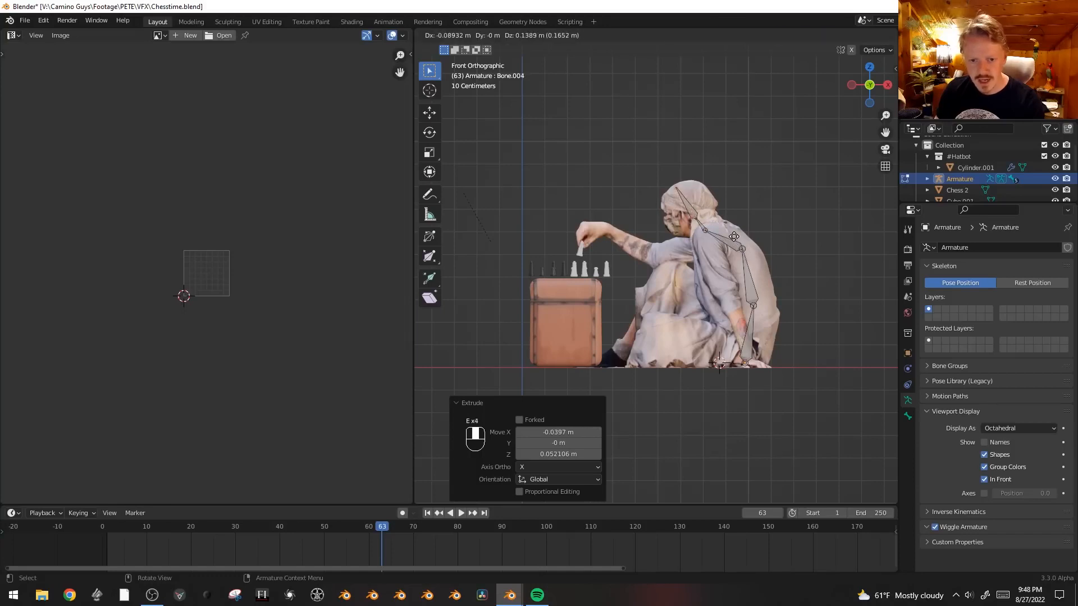
pyautogui.click(733, 237)
# - Shift the head bone and the two spine joints below it along global Y to line up with the figure's centre
pyautogui.moveTo(626, 176); pyautogui.dragTo(720, 206, button='middle')
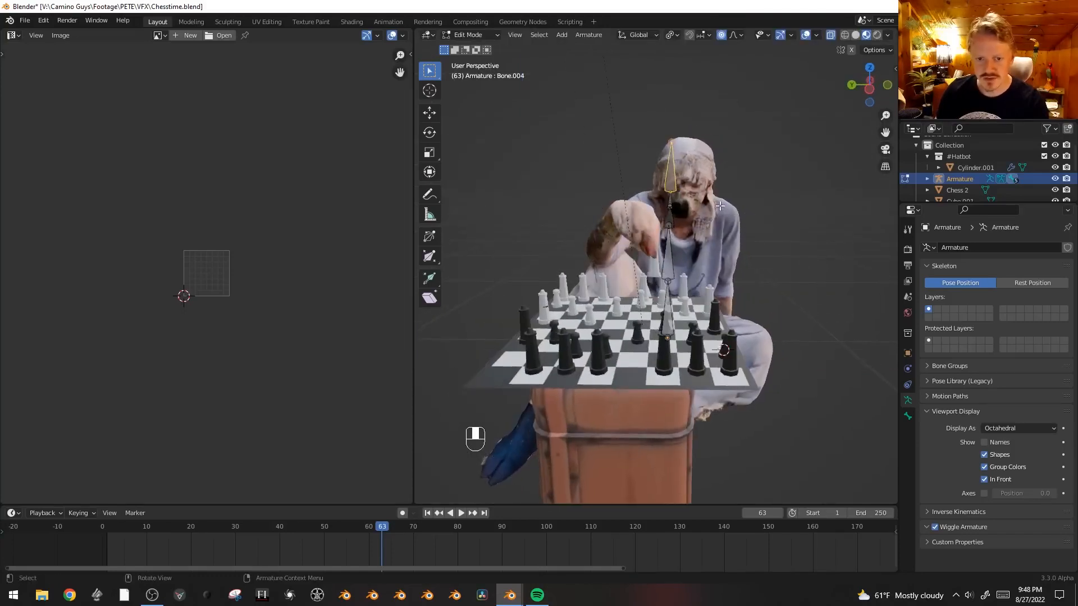
pyautogui.keyDown('shift'); pyautogui.click(670, 203); pyautogui.keyUp('shift')
pyautogui.press('g')
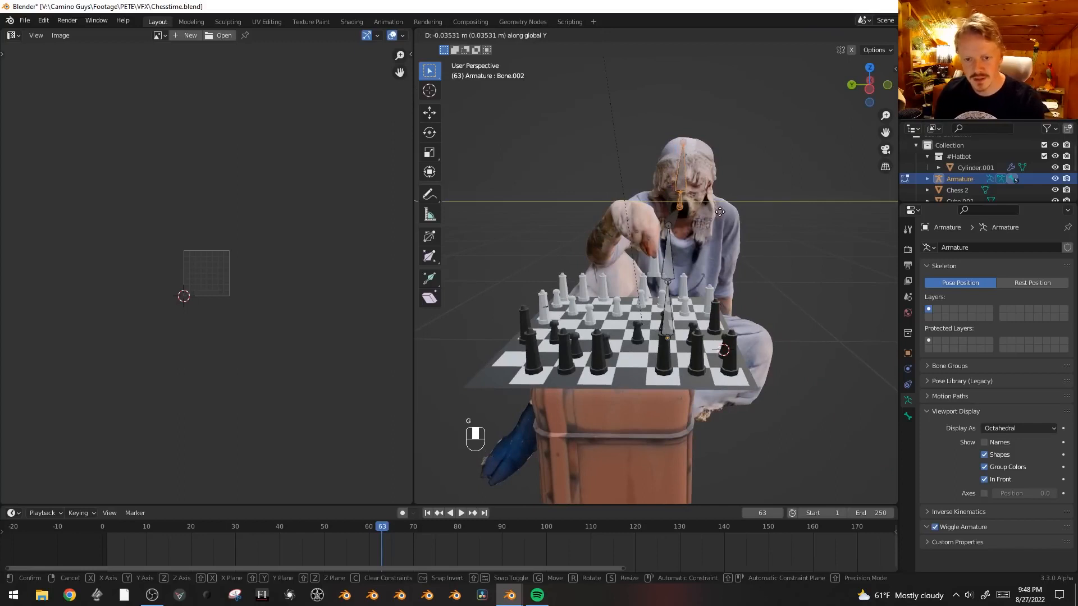
pyautogui.click(665, 227)
pyautogui.click(666, 227)
pyautogui.press('g')
pyautogui.middleClick(668, 227)
pyautogui.click(678, 229)
pyautogui.click(671, 282)
pyautogui.press('g')
pyautogui.middleClick(686, 289)
pyautogui.click(688, 288)
# - In top view, extrude four bones from the neck base through the shoulder, elbow and wrist into the hand reaching over the chessboard
pyautogui.press('KP_7')
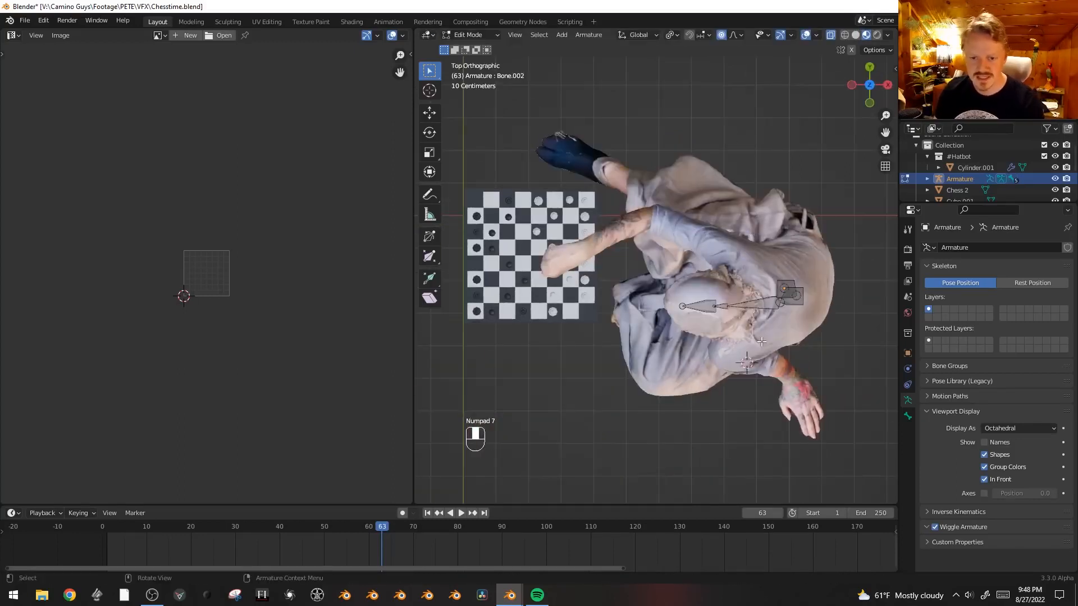
pyautogui.press('e')
pyautogui.click(754, 277)
pyautogui.press('e')
pyautogui.click(682, 247)
pyautogui.press('e')
pyautogui.click(607, 282)
pyautogui.press('e')
pyautogui.click(584, 293)
# - In front view, lower the reaching arm's elbow joint onto the scanned elbow
pyautogui.press('KP_1')
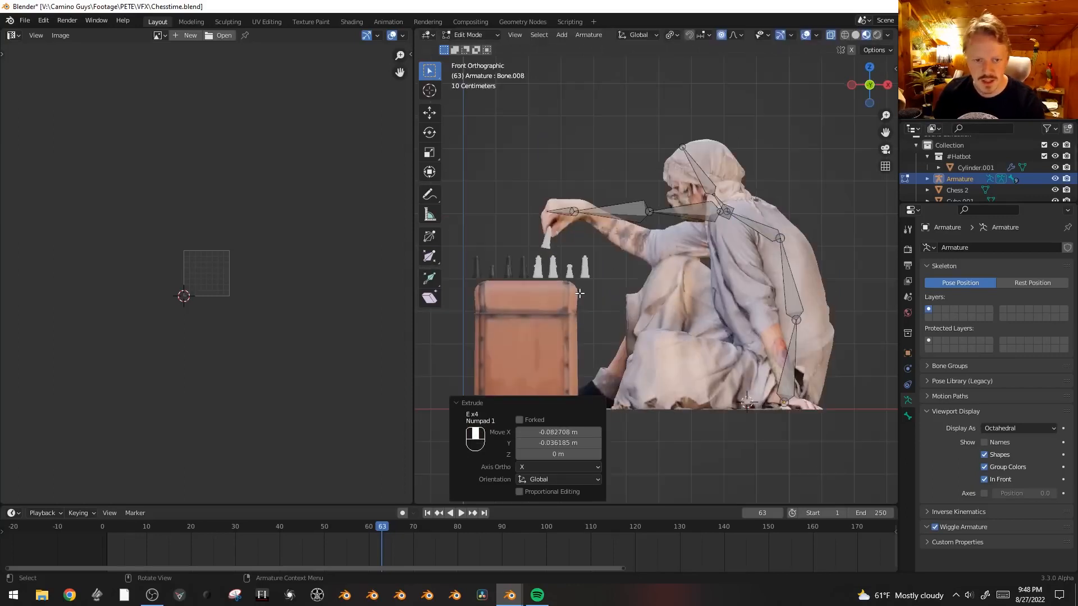
pyautogui.click(650, 212)
pyautogui.press('g')
pyautogui.press('g')
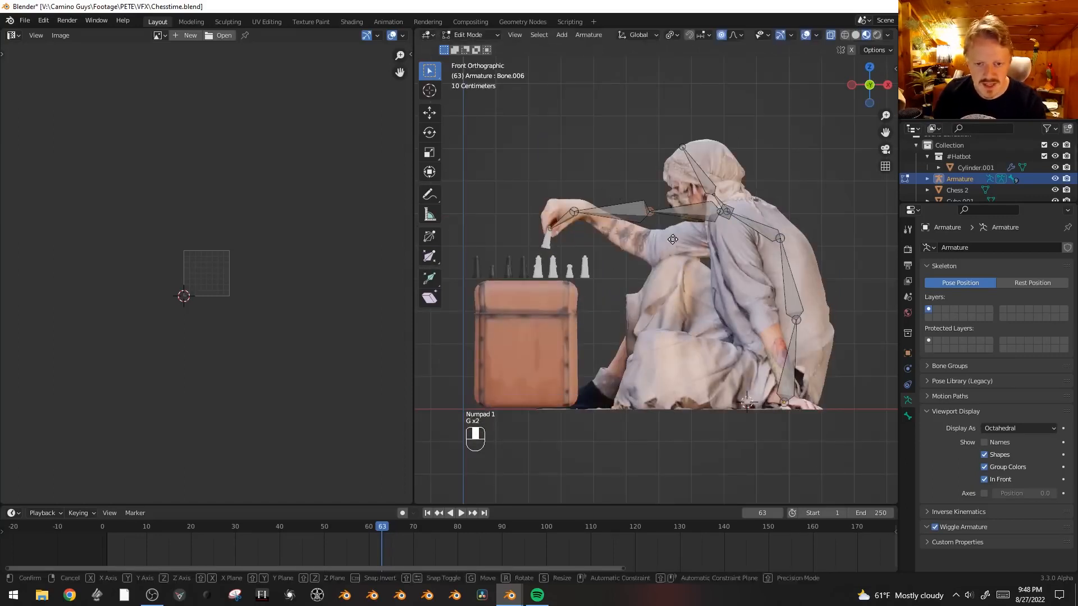
pyautogui.click(680, 275)
# - Reposition the reaching arm's wrist and shoulder joints in top view, and lower the shoulder joint about 0.013 m in front view
pyautogui.click(574, 208)
pyautogui.press('KP_7')
pyautogui.press('g')
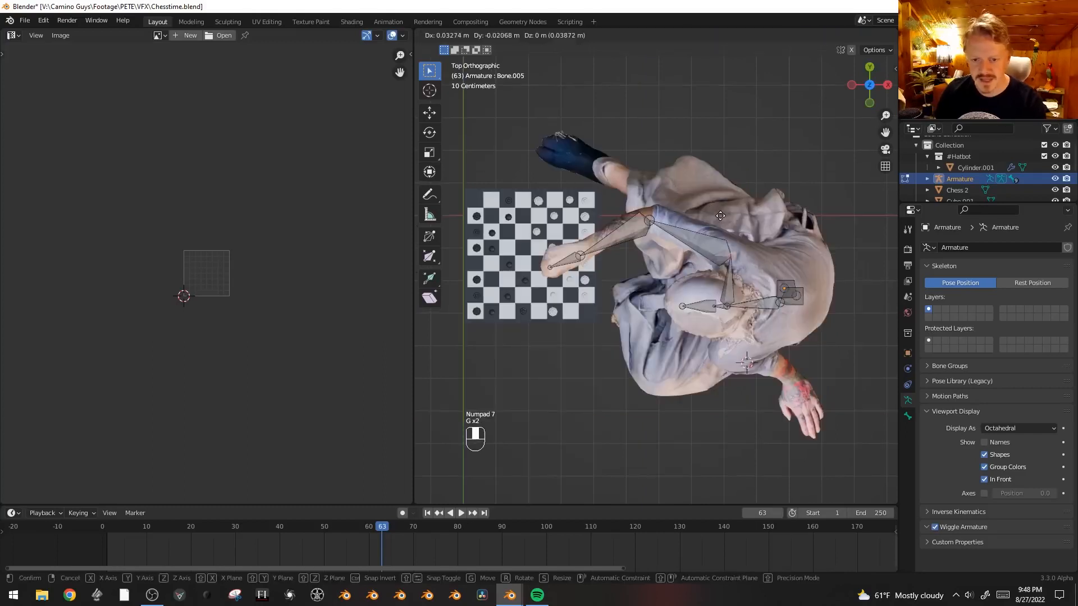
pyautogui.click(721, 217)
pyautogui.press('g')
pyautogui.click(719, 209)
pyautogui.press('KP_1')
pyautogui.press('g')
pyautogui.click(711, 220)
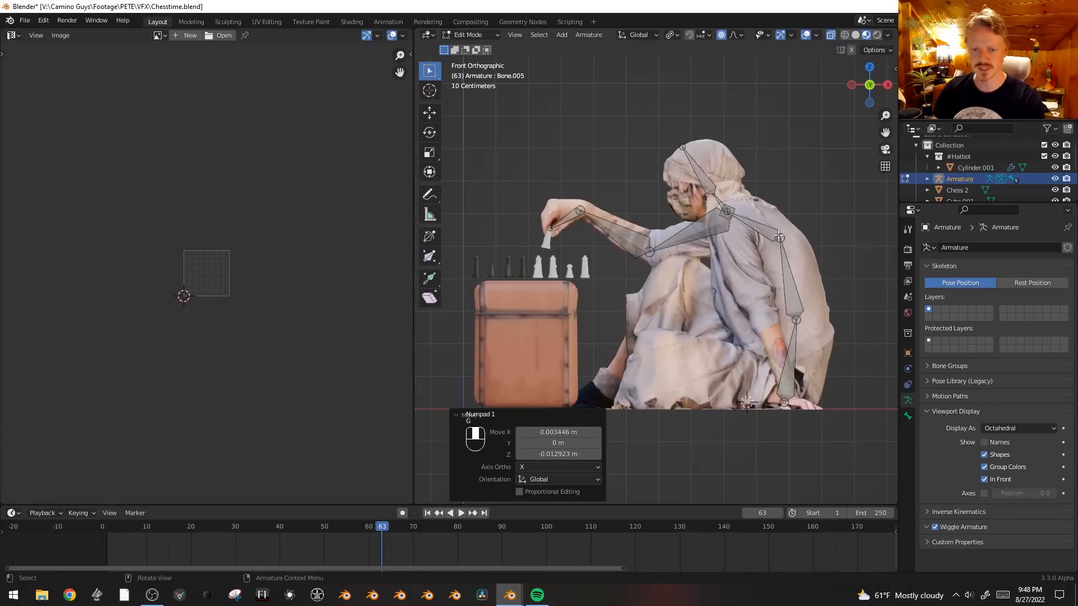
# - Extrude a bone about 0.164 m in negative Y from the neck base to the other shoulder, and lower its tip about 0.035 m
pyautogui.moveTo(779, 237); pyautogui.dragTo(828, 268, button='middle')
pyautogui.moveTo(759, 215); pyautogui.dragTo(782, 221, button='middle')
pyautogui.click(727, 205)
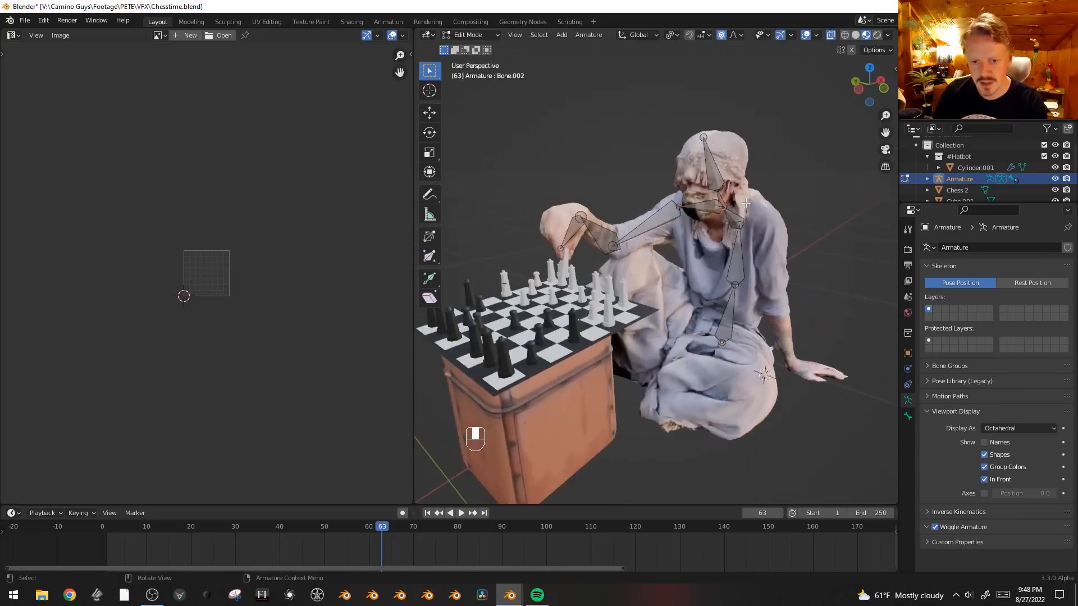
pyautogui.press('KP_7')
pyautogui.press('e')
pyautogui.click(753, 263)
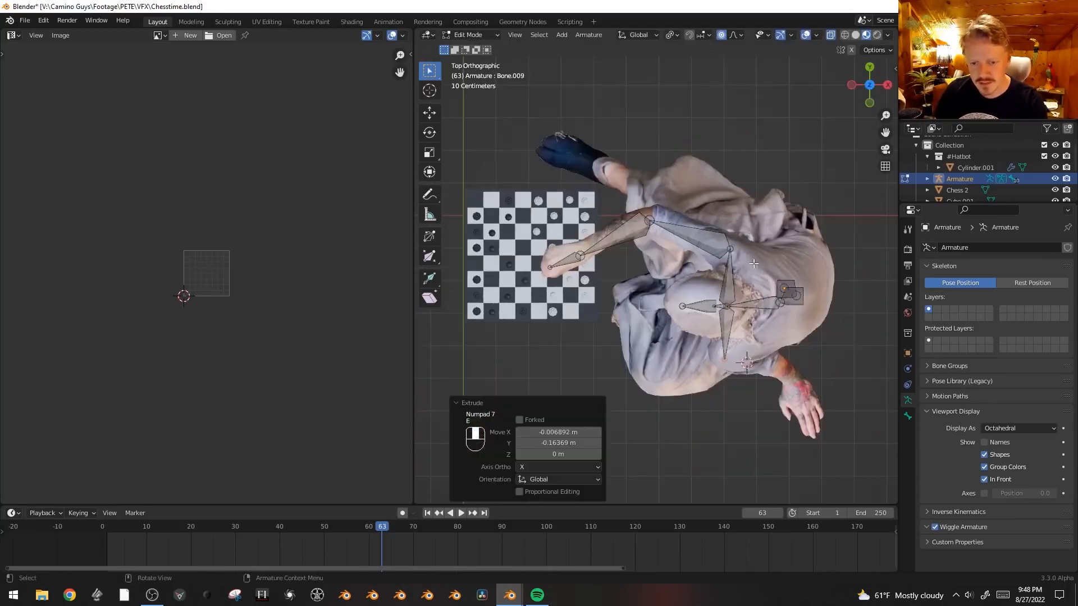
pyautogui.press('KP_1')
pyautogui.press('g')
pyautogui.click(827, 225)
# - Extrude upper arm and forearm bones down to the hand resting on the ground, and adjust the wrist joint in side view
pyautogui.press('e')
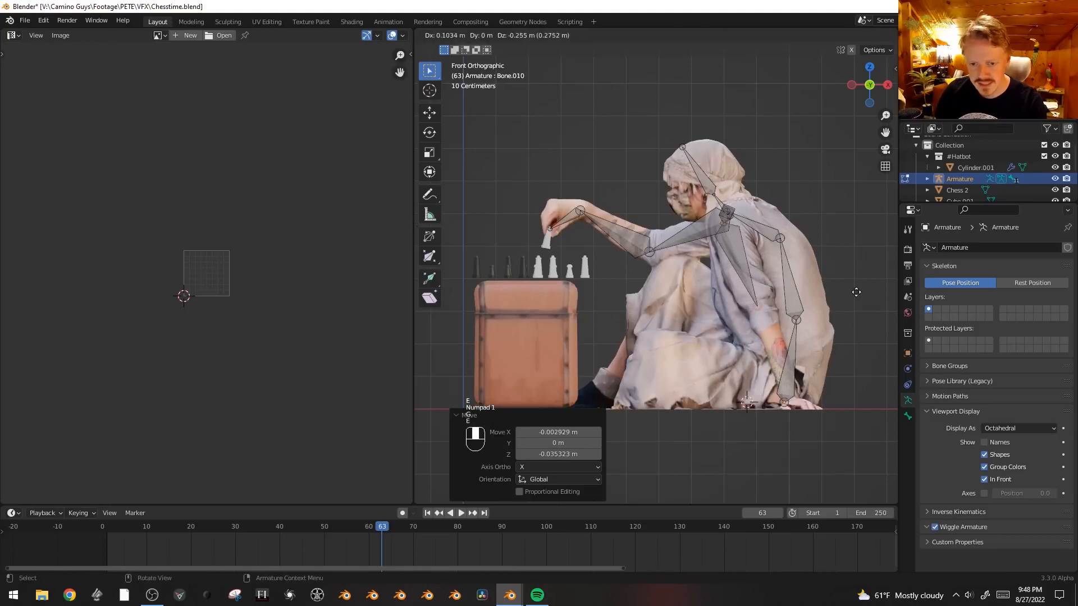
pyautogui.click(858, 293)
pyautogui.press('e')
pyautogui.click(866, 440)
pyautogui.moveTo(867, 441); pyautogui.dragTo(758, 290, button='middle')
pyautogui.press('KP_1')
pyautogui.press('KP_3')
pyautogui.press('g')
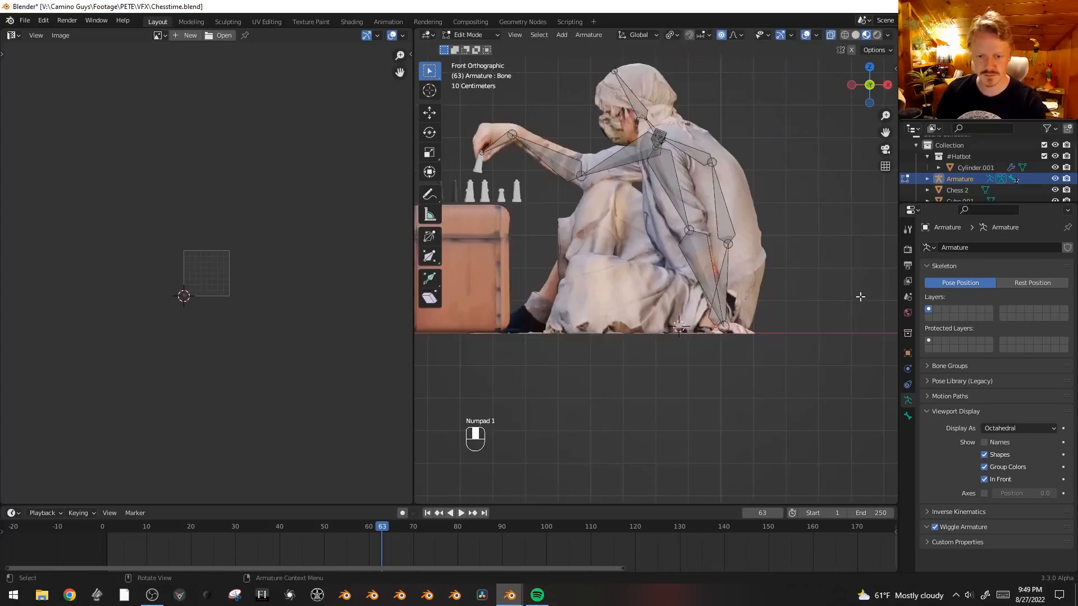
# - Extrude a thigh bone from the pelvis about 0.398 m forward and 0.145 m up, and move its tip along Y into the folded knee
pyautogui.press('e')
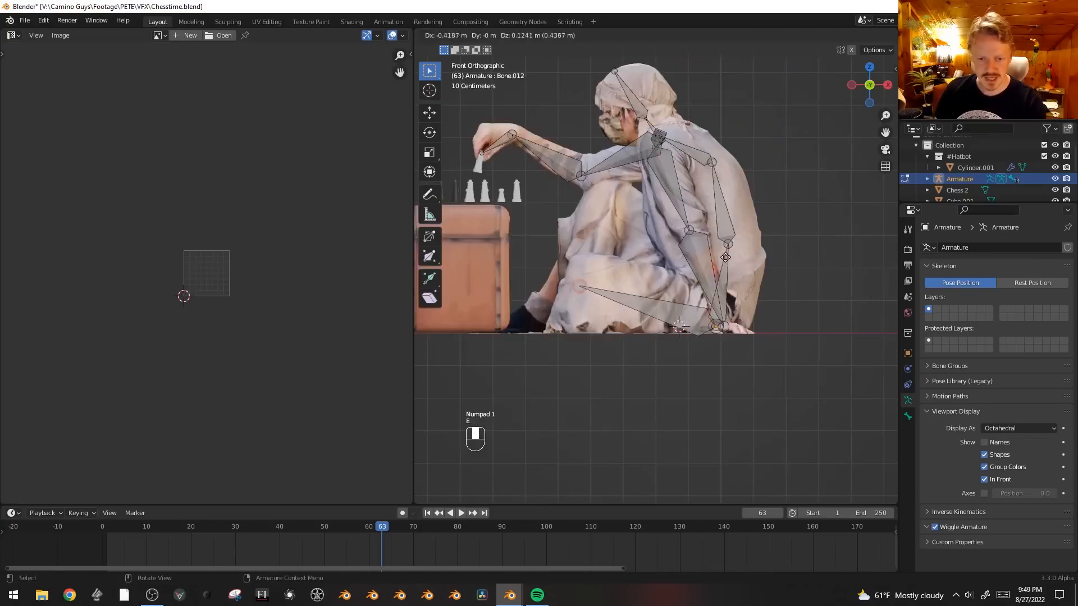
pyautogui.click(558, 279)
pyautogui.moveTo(558, 279); pyautogui.dragTo(766, 331, button='middle')
pyautogui.press('g')
pyautogui.press('y')
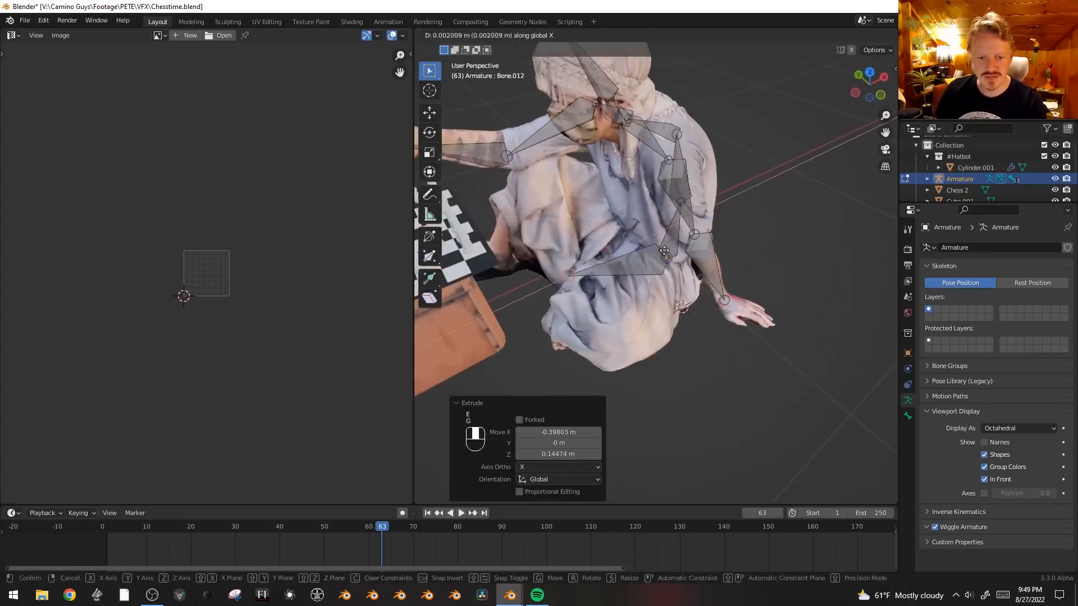
pyautogui.click(684, 296)
# - Extrude a lower-leg bone along Y from the folded knee, and lower its tip about 0.126 m
pyautogui.press('e')
pyautogui.press('x')
pyautogui.press('y')
pyautogui.click(617, 212)
pyautogui.moveTo(617, 212); pyautogui.dragTo(654, 191, button='middle')
pyautogui.press('g')
pyautogui.press('z')
pyautogui.click(654, 272)
pyautogui.moveTo(654, 272); pyautogui.dragTo(691, 281, button='middle')
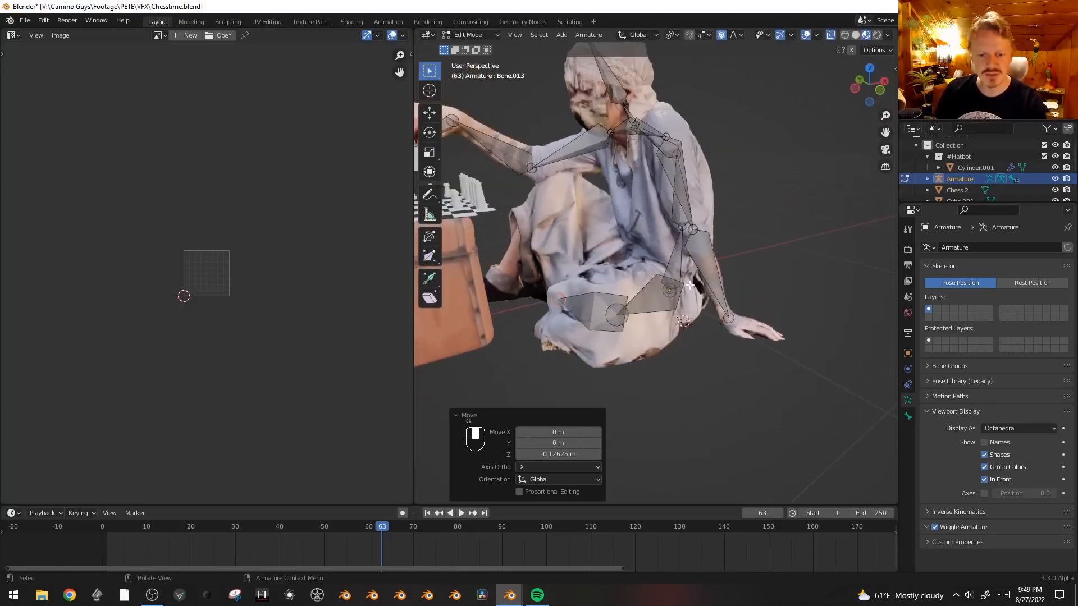
# - Examine the overlapping pelvis and thigh bone joints and the skeleton's fit inside the figure from several angles
pyautogui.click(670, 291)
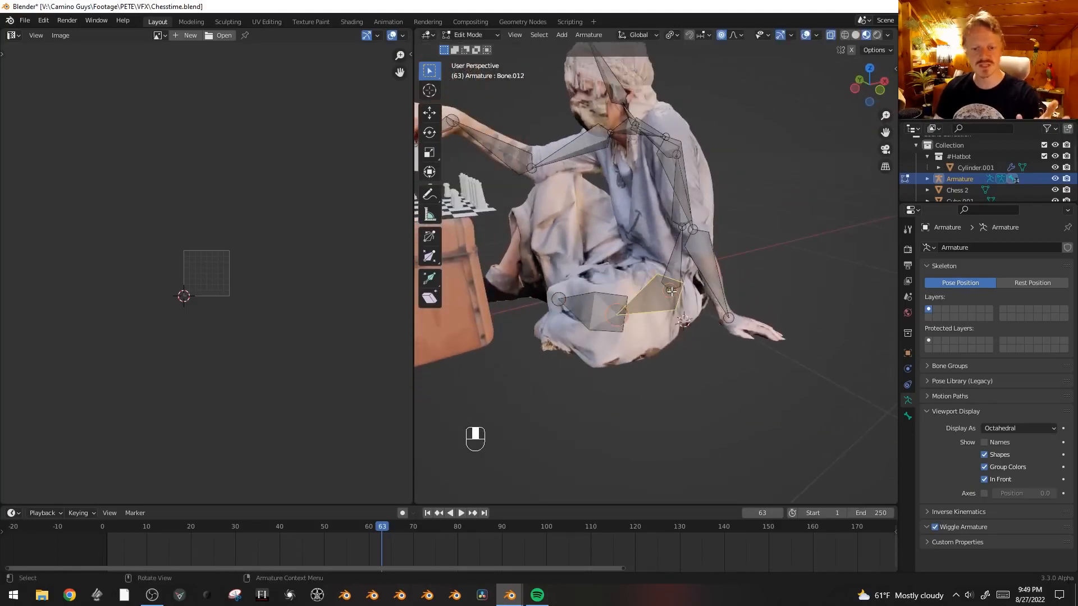
pyautogui.click(671, 291)
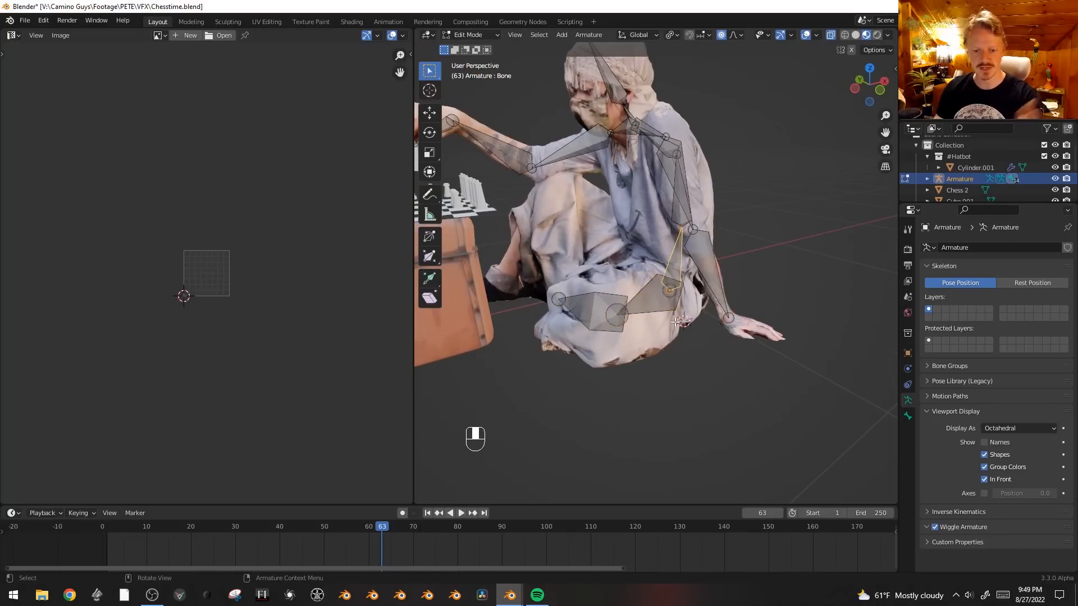
pyautogui.hotkey('alt', 'a')
pyautogui.moveTo(664, 291); pyautogui.dragTo(674, 296, button='middle')
pyautogui.click(675, 298)
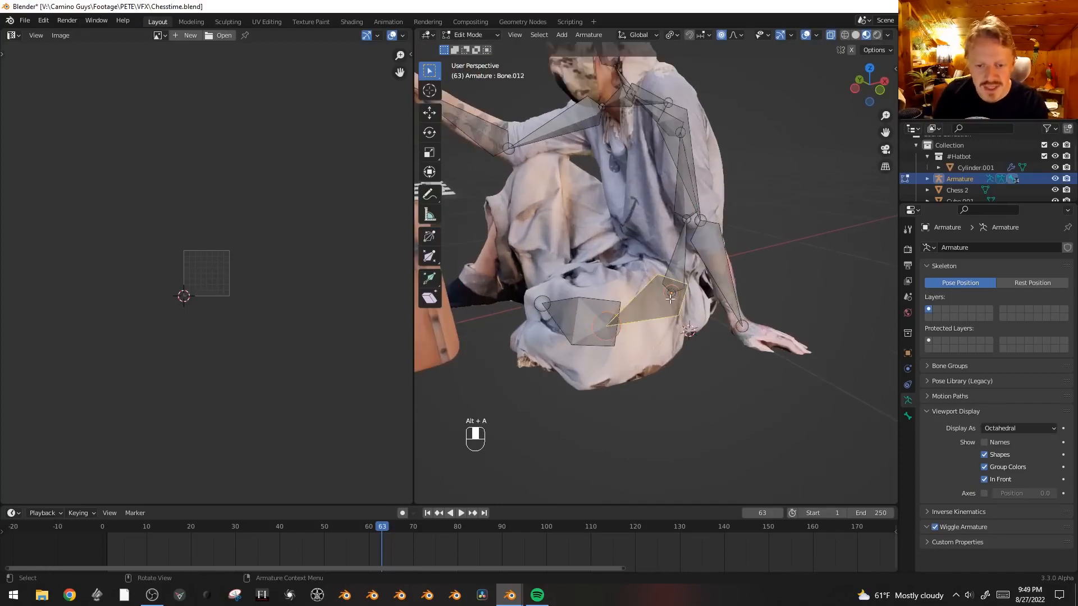
pyautogui.click(672, 292)
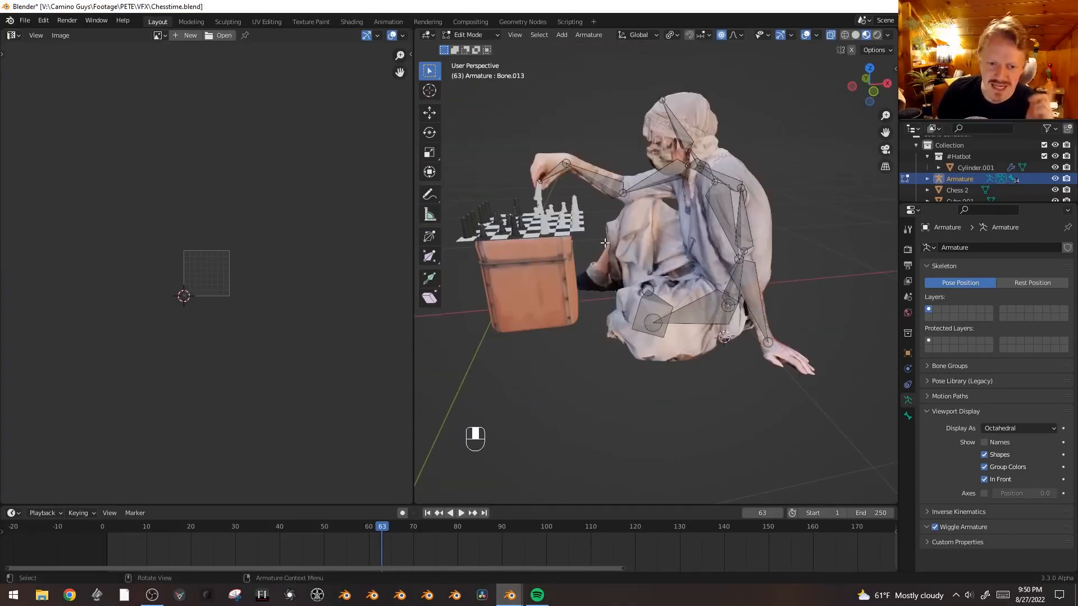
pyautogui.moveTo(604, 243); pyautogui.dragTo(599, 175, button='middle')
pyautogui.moveTo(634, 211); pyautogui.dragTo(626, 214, button='middle')
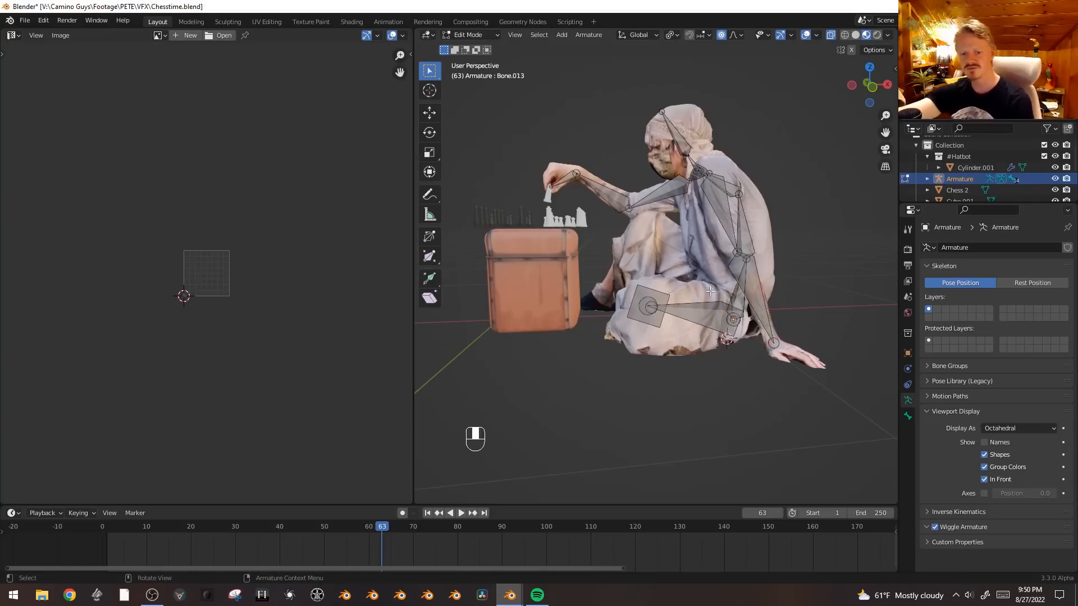
pyautogui.moveTo(697, 282); pyautogui.dragTo(627, 250, button='middle')
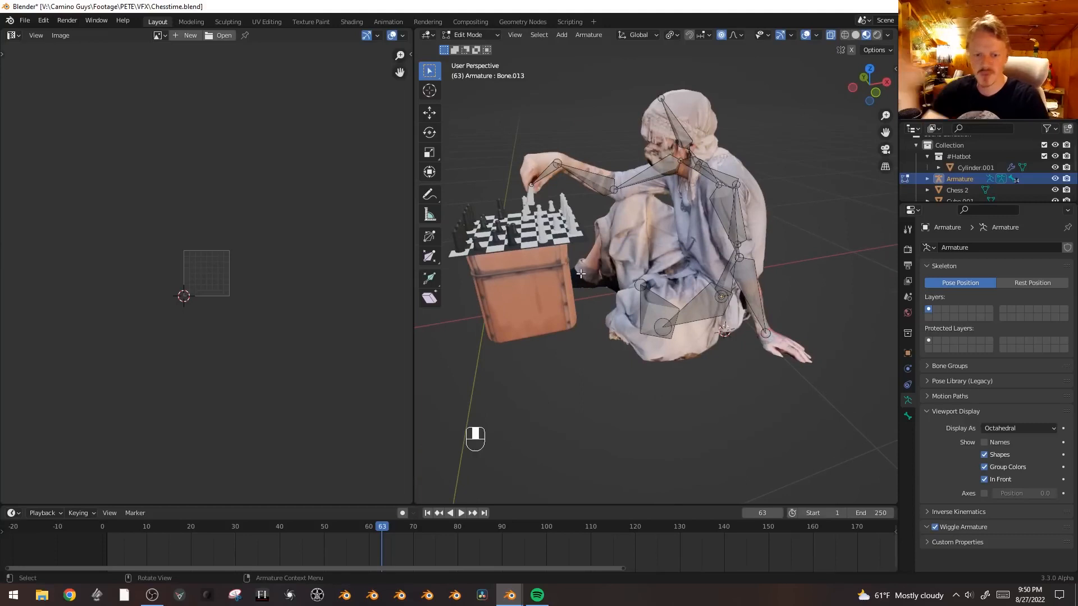
pyautogui.moveTo(581, 273); pyautogui.dragTo(638, 251, button='middle')
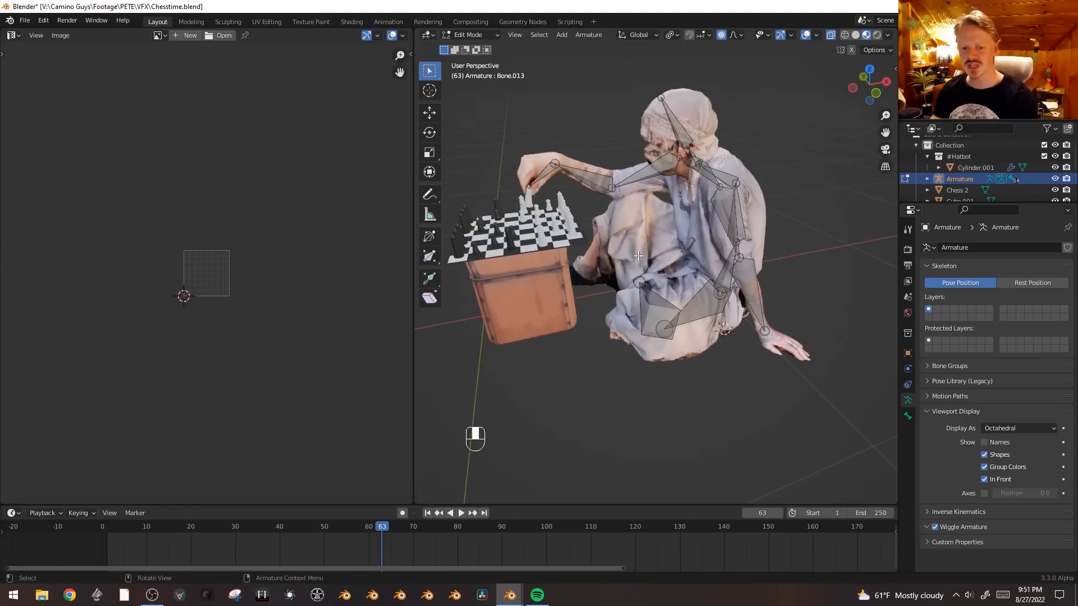
# - Place the 3D cursor on the raised leg, add a new bone there and scale it down to about a quarter of its size
pyautogui.keyDown('shift'); pyautogui.rightClick(625, 260); pyautogui.keyUp('shift')
pyautogui.hotkey('shift', 'a')
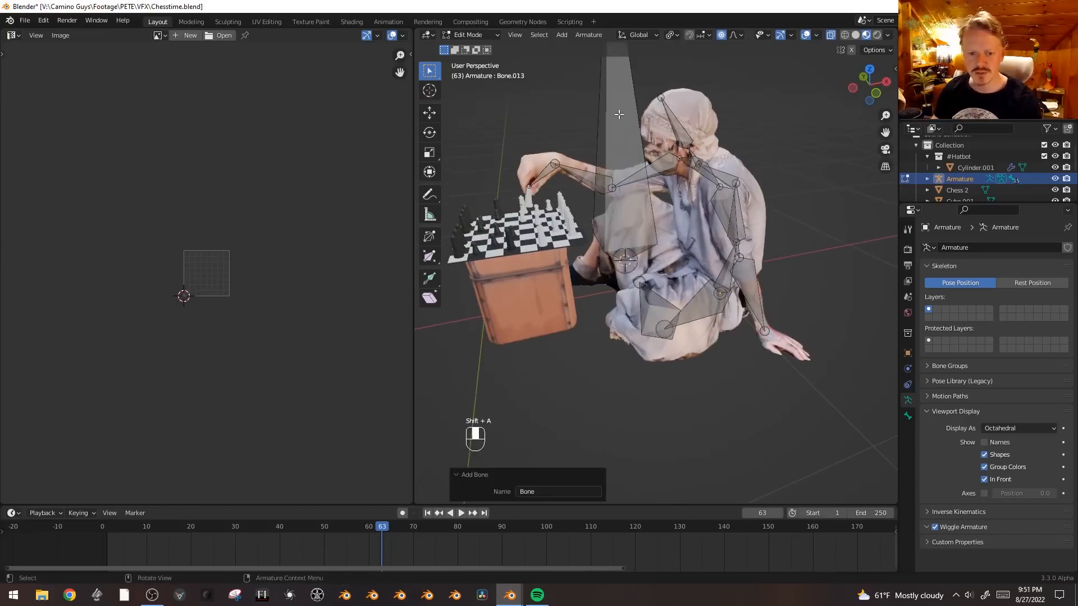
pyautogui.press('KP_1')
pyautogui.press('s')
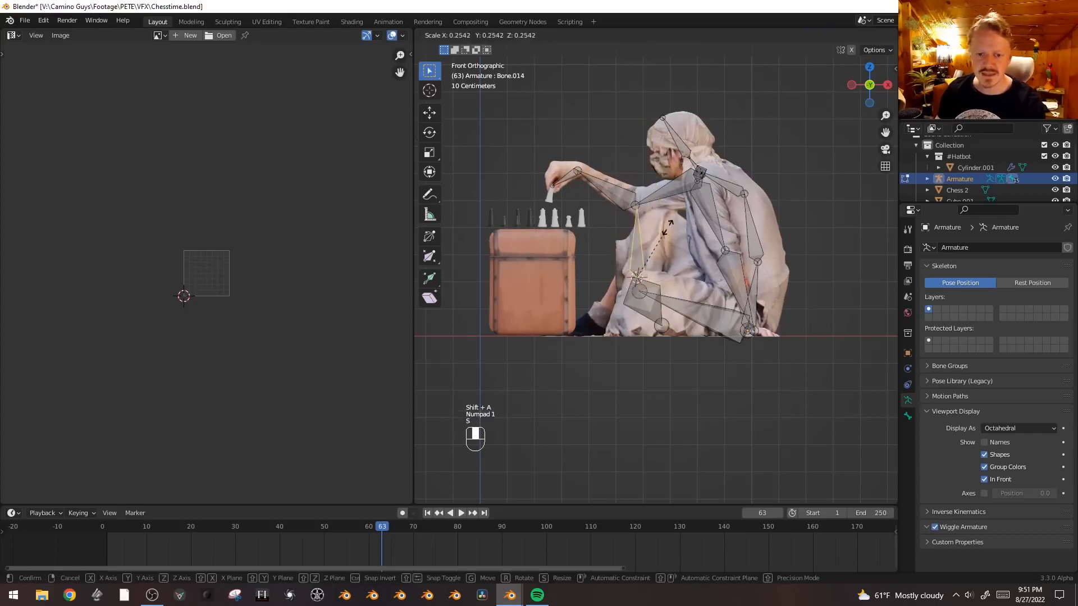
pyautogui.click(663, 236)
# - Fit the new bone upright inside the raised leg, scaling it up by about 1.128 and moving it about 0.098 m in Y
pyautogui.press('g')
pyautogui.click(714, 259)
pyautogui.press('g')
pyautogui.click(717, 263)
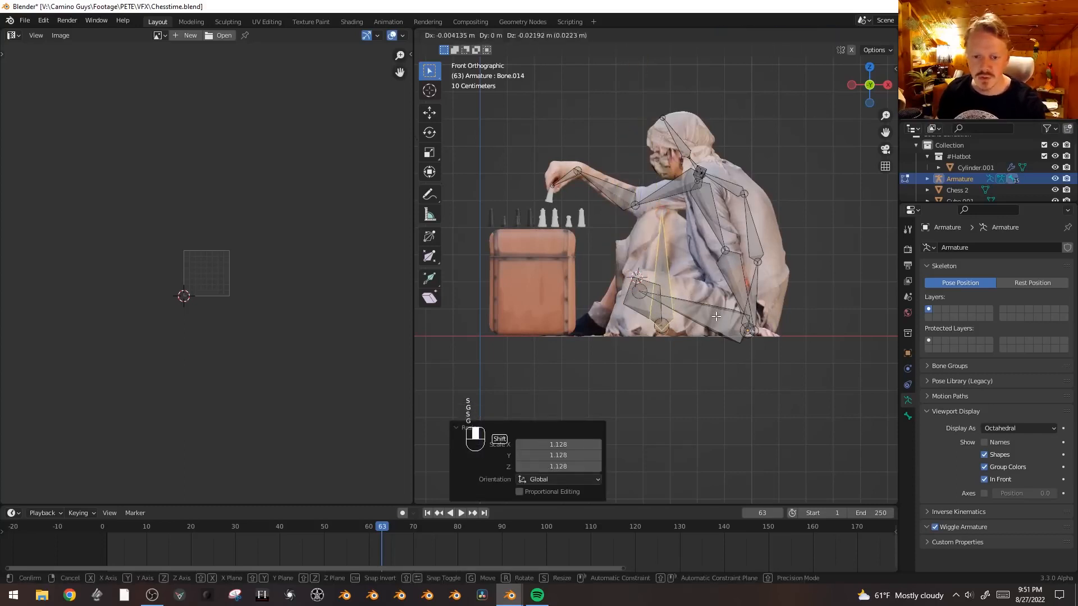
pyautogui.moveTo(717, 263); pyautogui.dragTo(642, 148, button='middle')
pyautogui.press('g')
pyautogui.press('y')
pyautogui.click(710, 344)
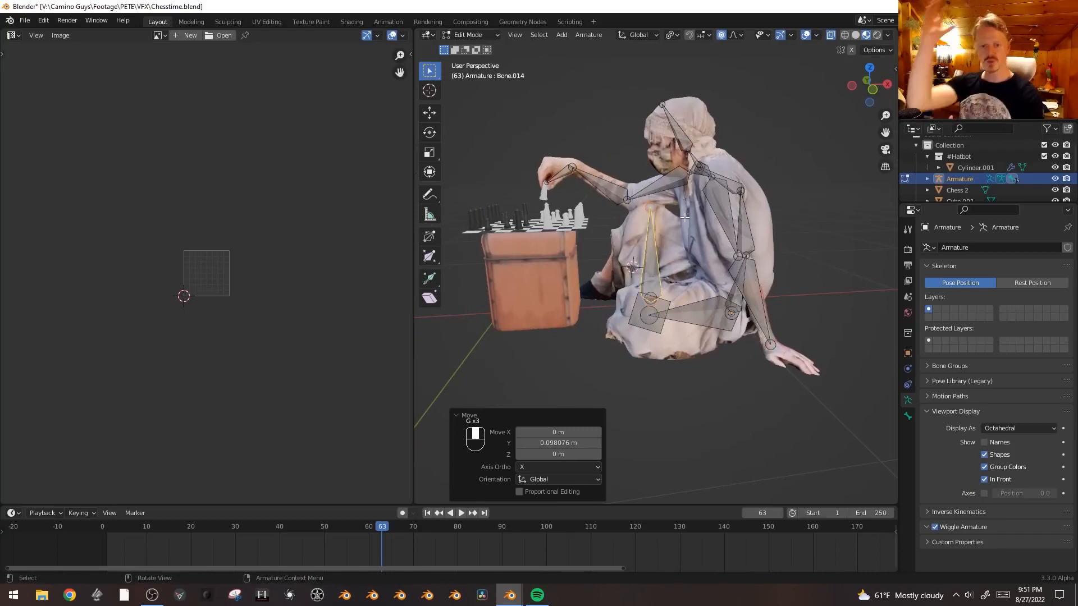
# - In top view, nudge the raised-leg bone about 0.006 m in Y
pyautogui.press('KP_7')
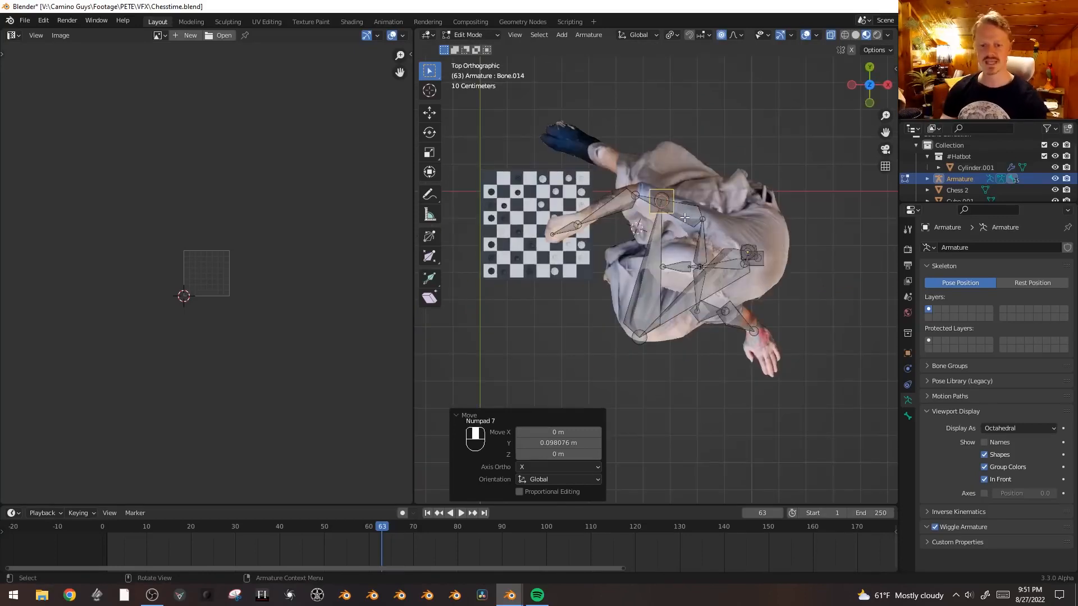
pyautogui.press('g')
pyautogui.click(773, 313)
pyautogui.press('KP_1')
pyautogui.press('KP_1')
pyautogui.moveTo(773, 313); pyautogui.dragTo(579, 217, button='middle')
pyautogui.press('KP_1')
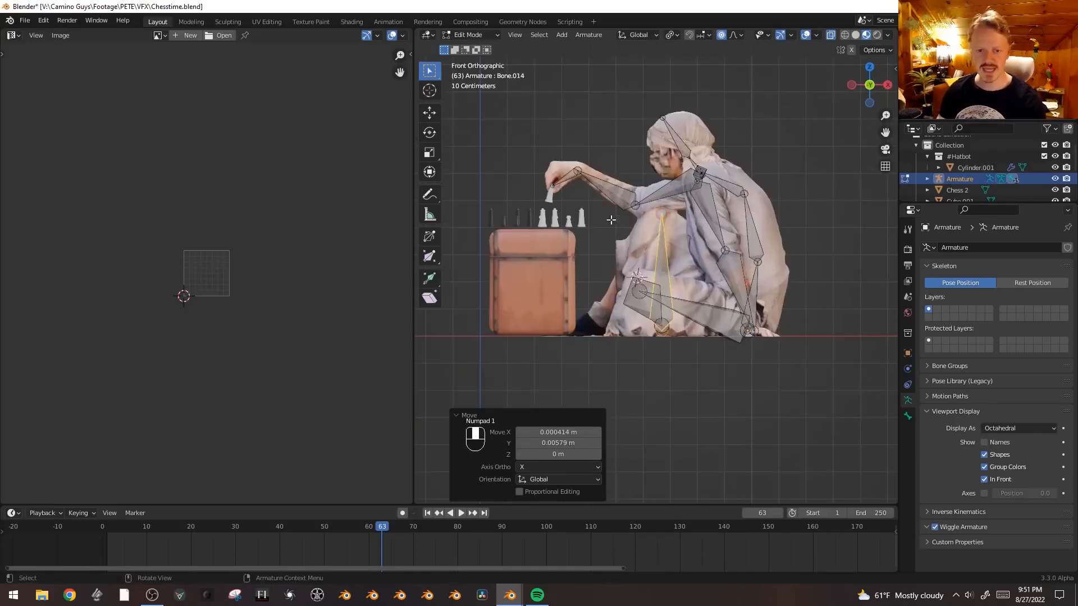
# - Duplicate the raised-leg bone, shrink the copy and place it in the empty space above the figure's head
pyautogui.hotkey('shift', 'd')
pyautogui.click(775, 250)
pyautogui.press('s')
pyautogui.click(704, 253)
pyautogui.press('g')
pyautogui.click(711, 188)
pyautogui.press('s')
pyautogui.click(687, 192)
# - Parent the small bone above the head to the reaching arm's forearm bone with Keep Offset
pyautogui.click(611, 299)
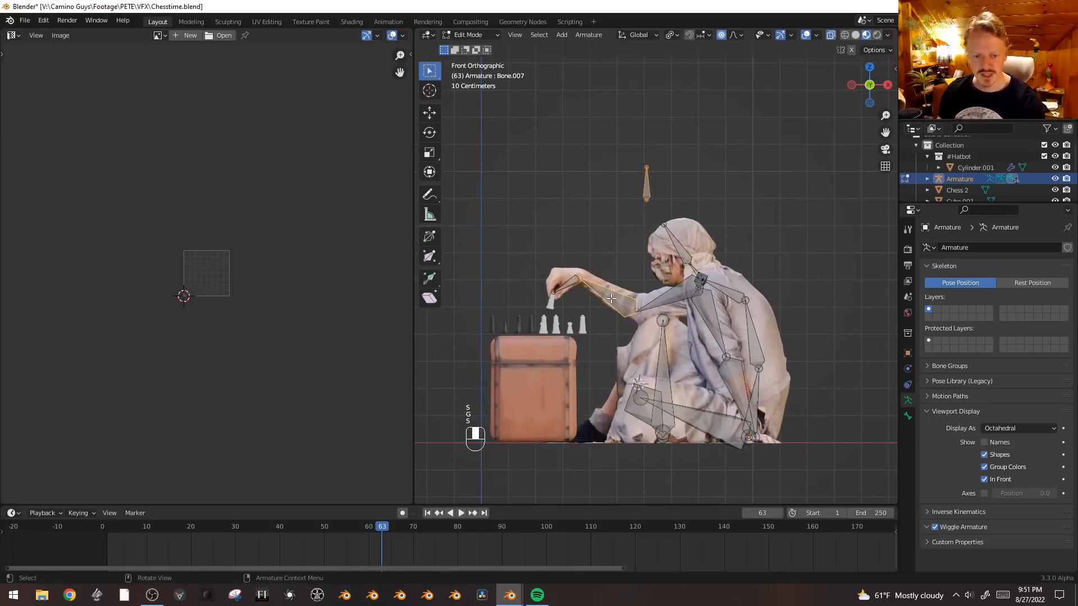
pyautogui.hotkey('ctrl', 'z')
pyautogui.keyDown('shift'); pyautogui.click(616, 295); pyautogui.keyUp('shift')
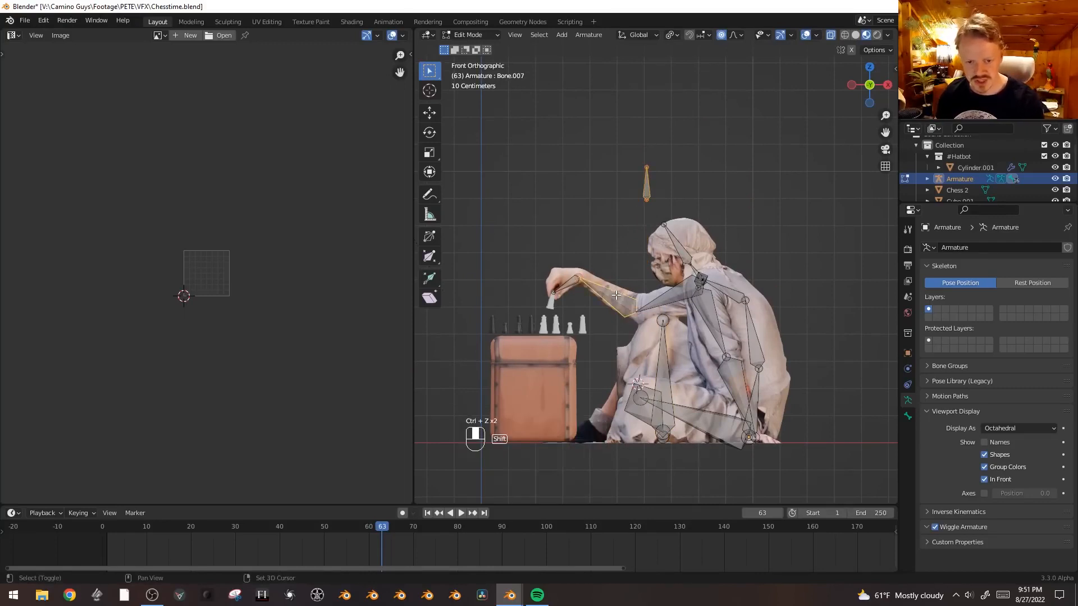
pyautogui.hotkey('ctrl', 'p')
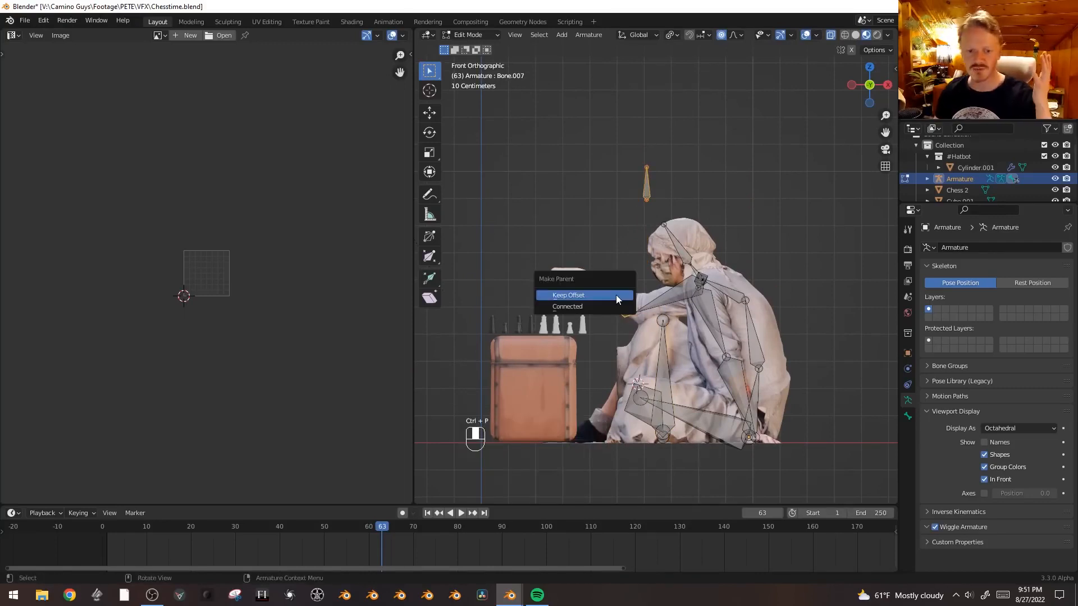
pyautogui.click(616, 296)
# - Move the small parented bone above the figure's head
pyautogui.click(646, 186)
pyautogui.press('g')
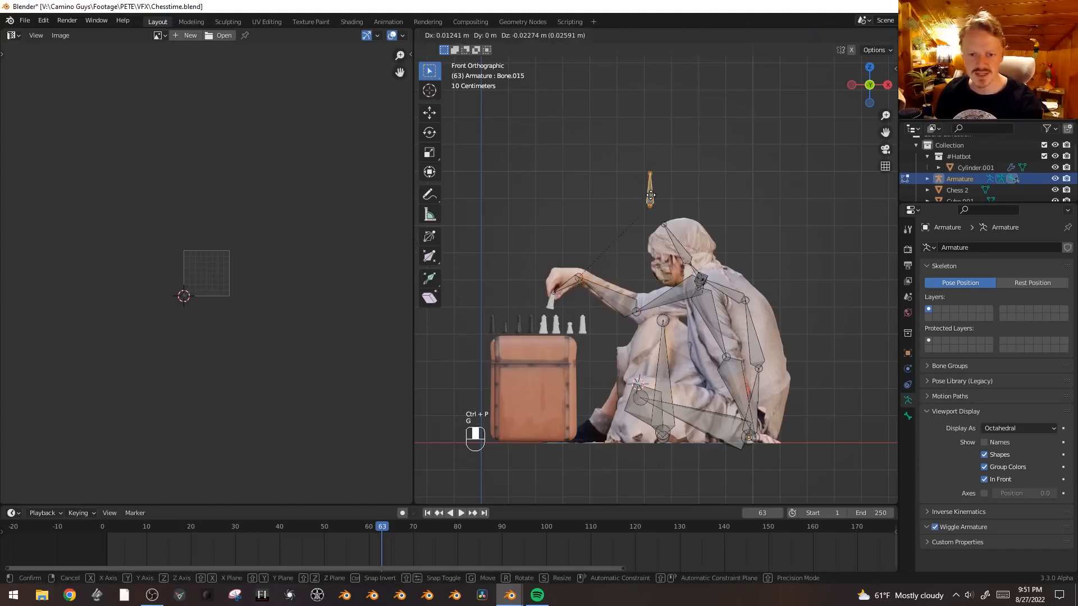
# - Place the detached bone above the figure's head and rotate the upright leg bone by about -2.3°
pyautogui.click(650, 193)
pyautogui.click(657, 347)
pyautogui.press('r')
pyautogui.click(680, 330)
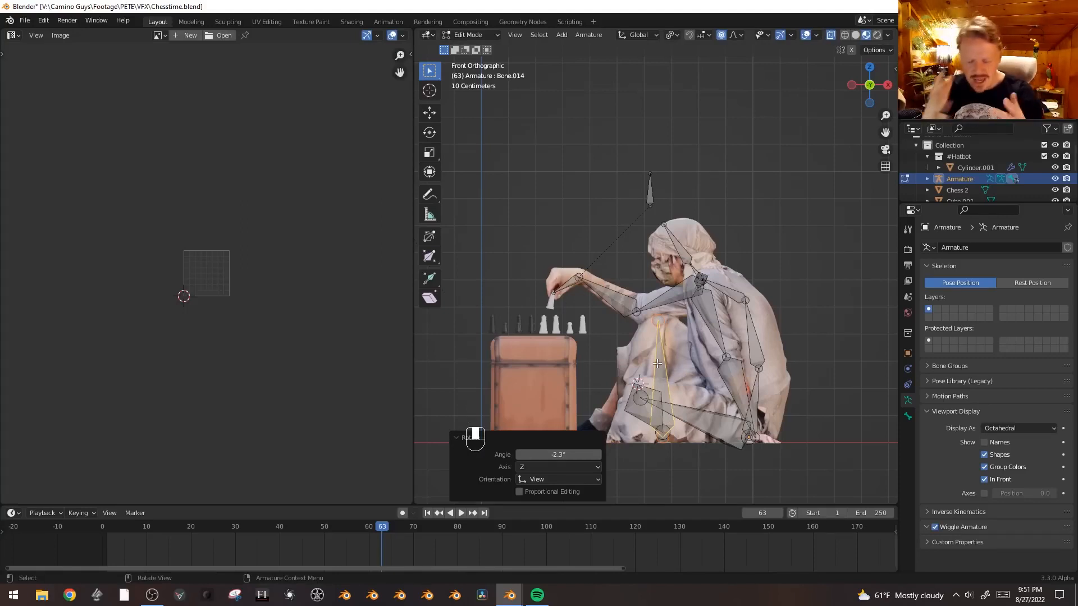
# - Examine from several angles how the armature's bones sit inside the seated figure
pyautogui.moveTo(622, 305); pyautogui.dragTo(733, 391, button='middle')
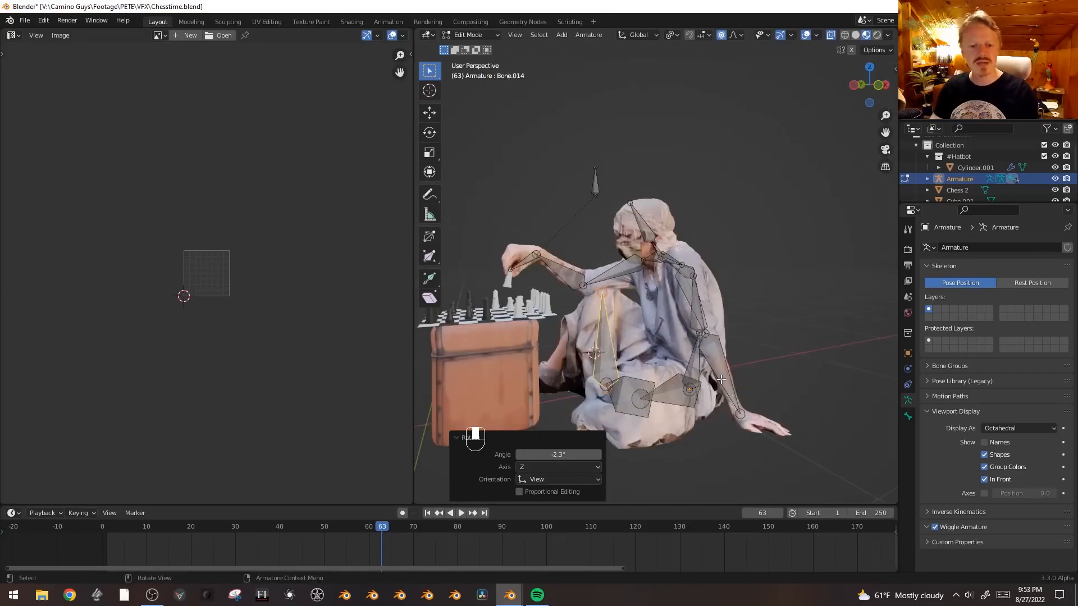
pyautogui.moveTo(726, 364); pyautogui.dragTo(599, 179, button='middle')
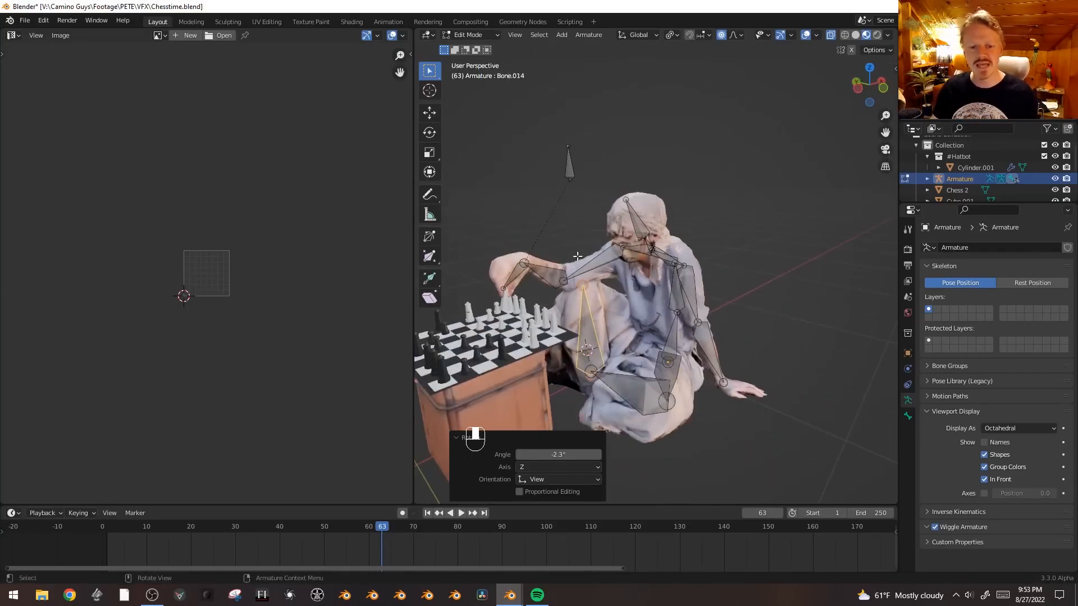
pyautogui.moveTo(681, 372); pyautogui.dragTo(661, 309, button='middle')
pyautogui.scroll(2, 663, 340)
pyautogui.moveTo(662, 309); pyautogui.dragTo(650, 186, button='middle')
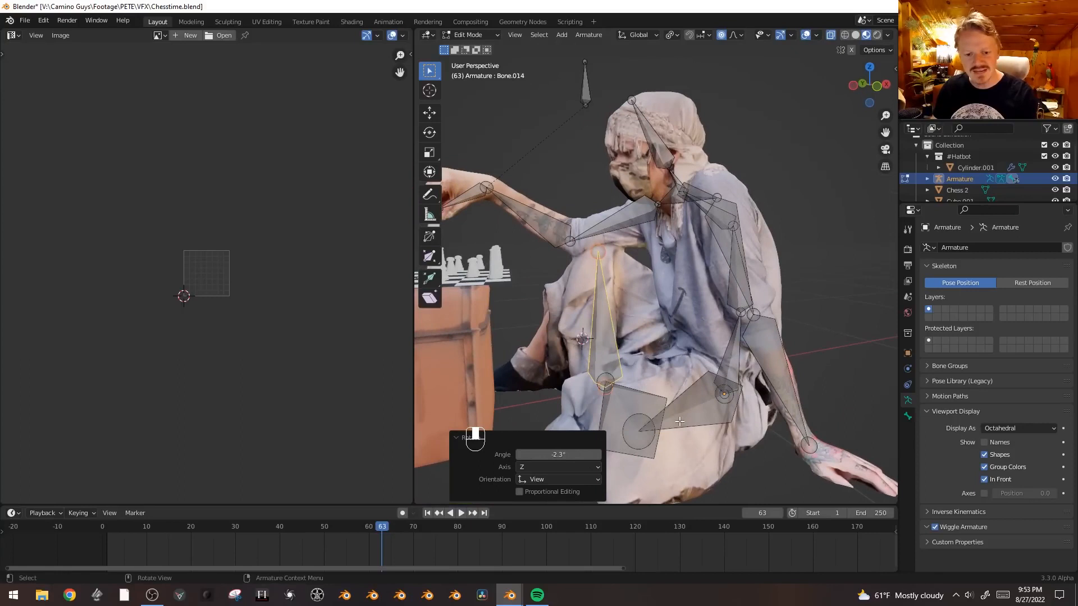
pyautogui.moveTo(679, 422); pyautogui.dragTo(700, 397, button='middle')
pyautogui.moveTo(684, 306); pyautogui.dragTo(620, 300, button='middle')
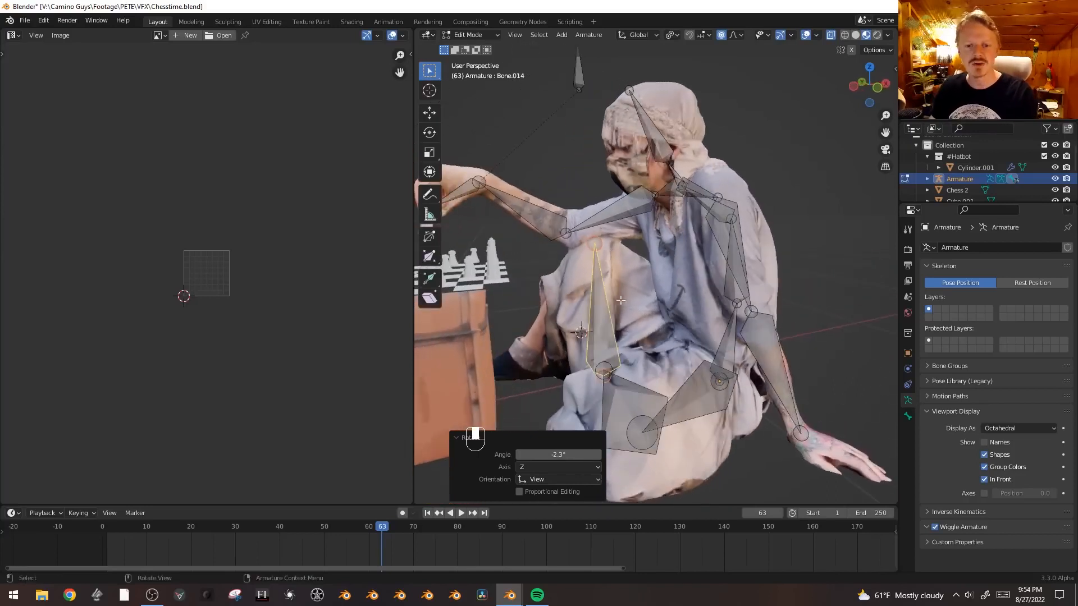
# - Parent the Chess 2 figure mesh to the armature with automatic weights
pyautogui.click(647, 130)
pyautogui.press('KP_1')
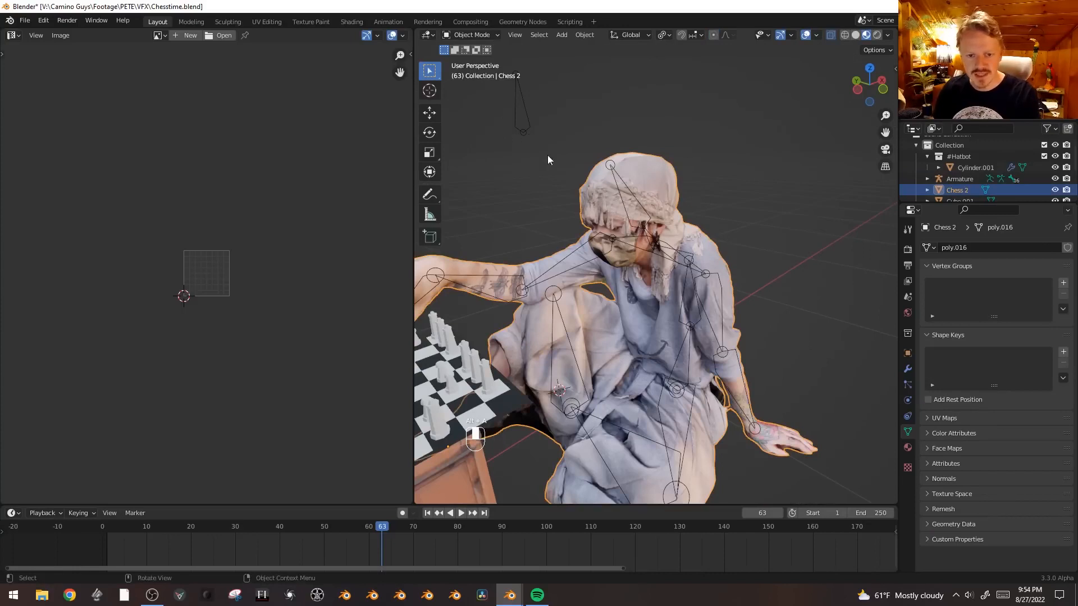
pyautogui.keyDown('shift'); pyautogui.click(528, 130); pyautogui.keyUp('shift')
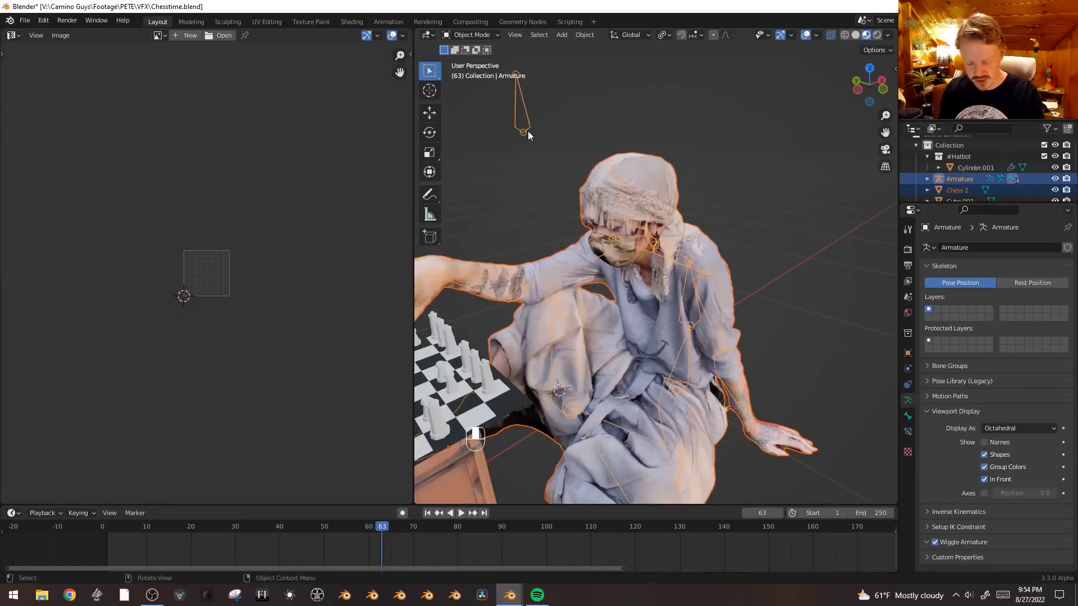
pyautogui.hotkey('ctrl', 'p')
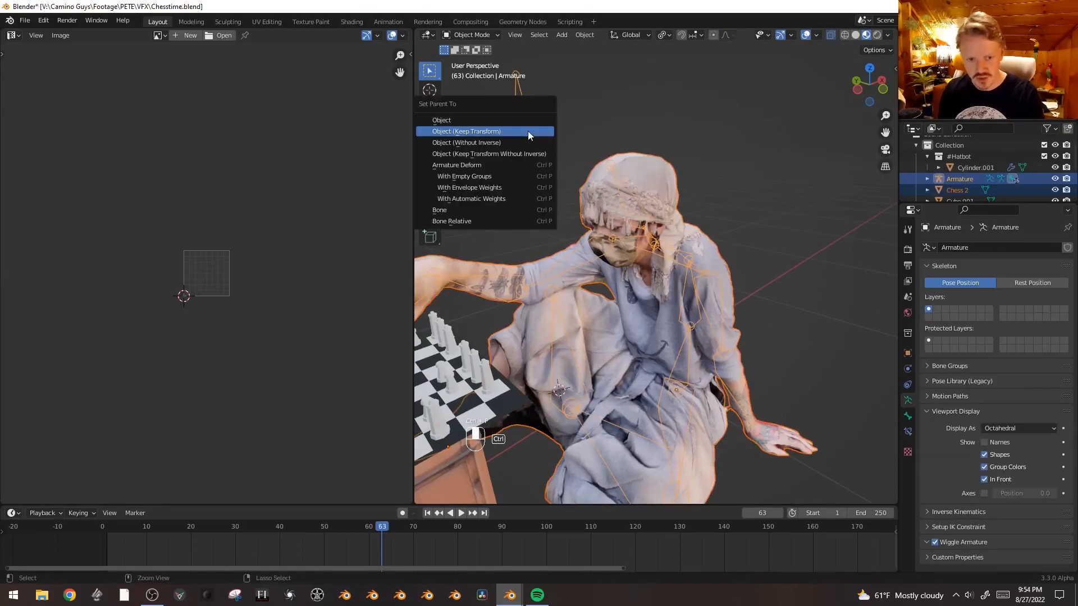
pyautogui.click(484, 200)
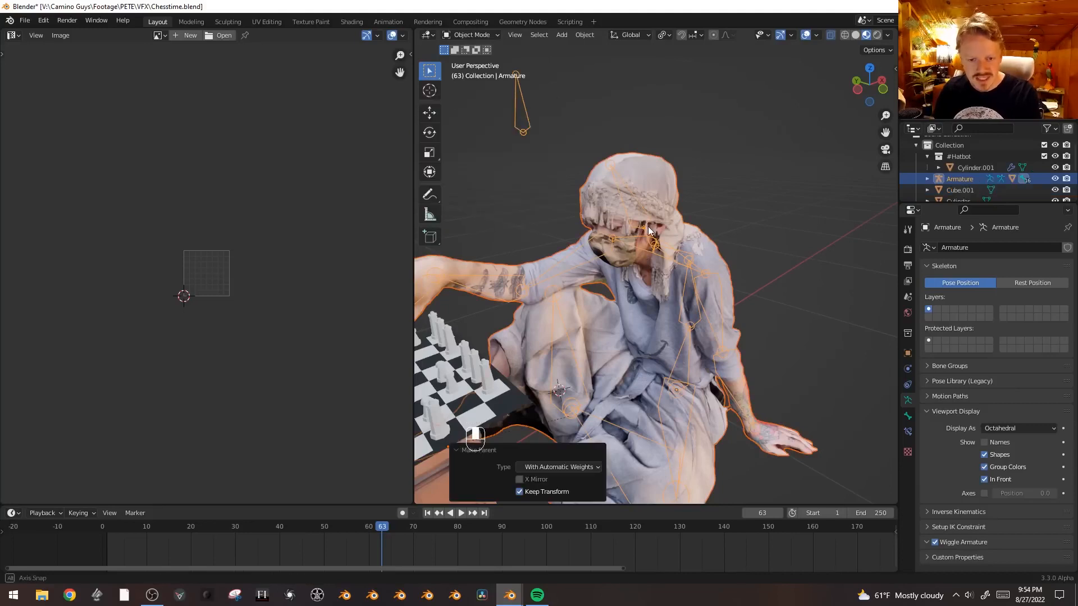
# - Put the armature in Pose Mode and swing the head bone with a free trackball rotation
pyautogui.moveTo(648, 226); pyautogui.dragTo(636, 206, button='middle')
pyautogui.hotkey('ctrl', 'Tab')
pyautogui.click(635, 207)
pyautogui.press('r')
pyautogui.press('r')
pyautogui.click(656, 172)
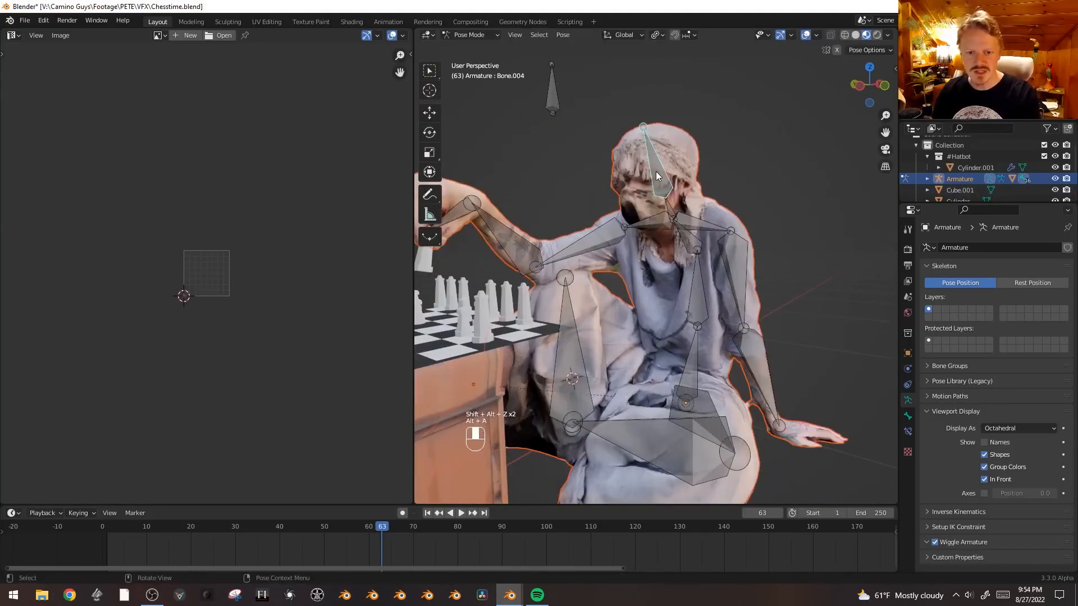
pyautogui.press('r')
pyautogui.press('r')
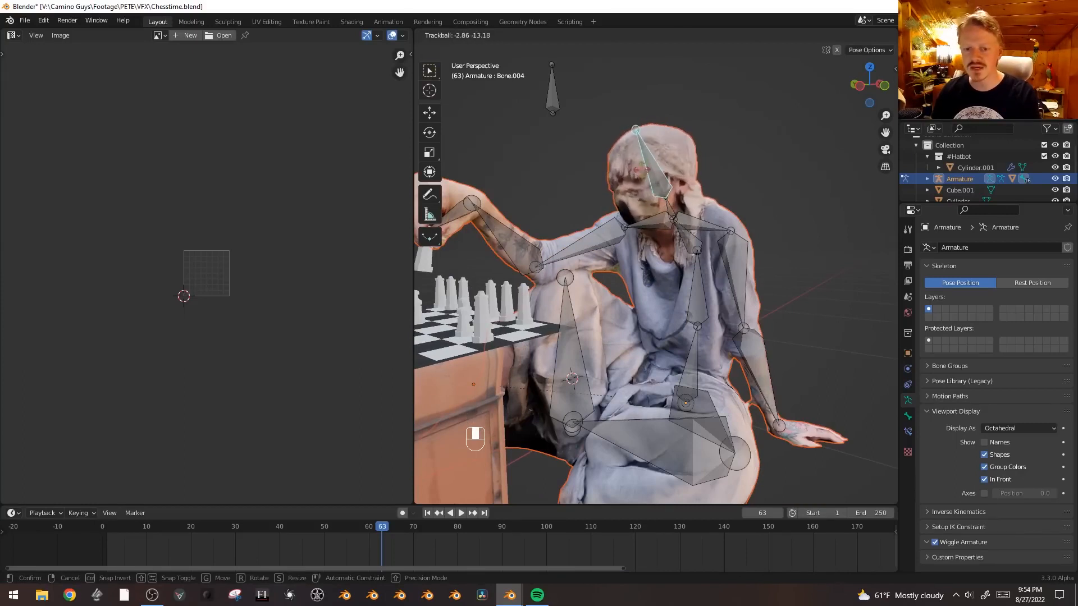
# - Turn the head bone around the global Z axis to test how the mesh deforms
pyautogui.press('r')
pyautogui.press('z')
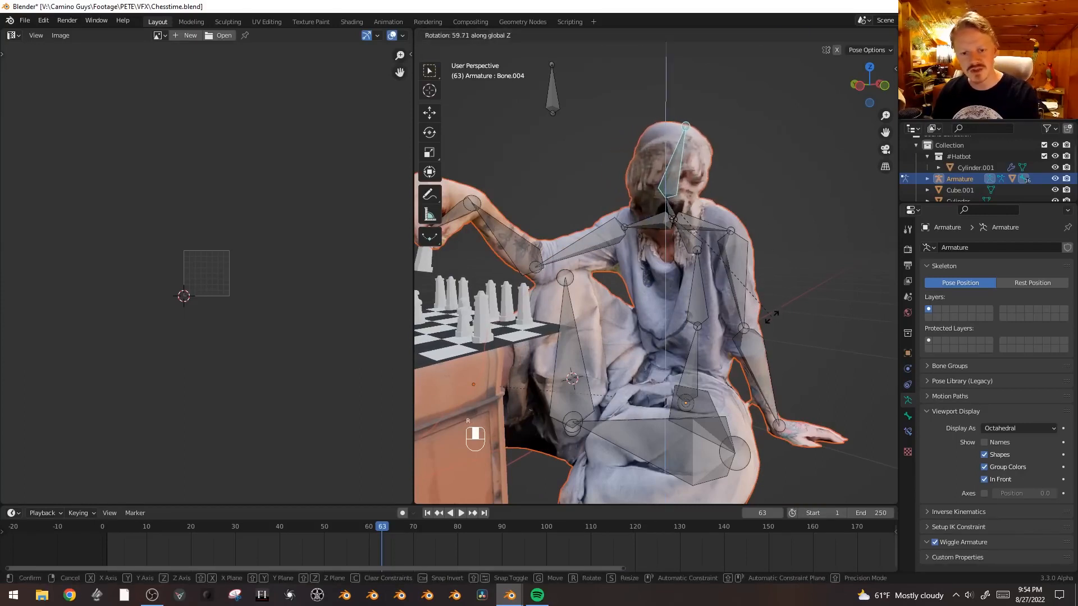
pyautogui.click(752, 283)
pyautogui.moveTo(752, 283); pyautogui.dragTo(623, 222, button='middle')
# - Leave Pose Mode and switch the Chess 2 mesh to Weight Paint mode to inspect the head bone's weights
pyautogui.hotkey('shift', 'alt', 'z')
pyautogui.hotkey('shift', 'alt', 'z')
pyautogui.hotkey('ctrl', 'Tab')
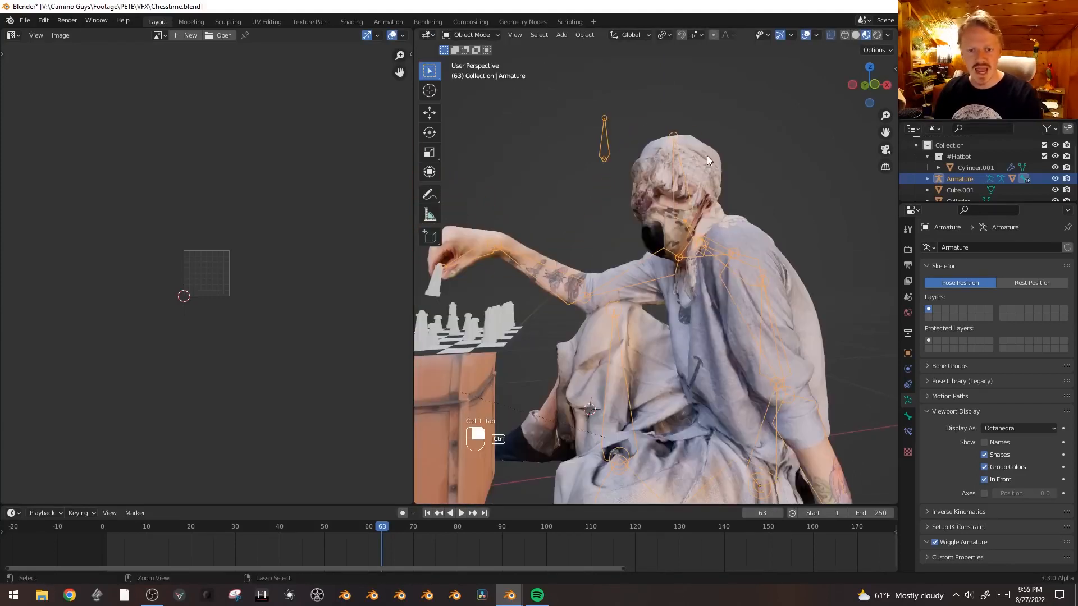
pyautogui.click(706, 156)
pyautogui.click(471, 35)
pyautogui.click(475, 97)
pyautogui.moveTo(637, 185)
pyautogui.mouseDown(button='middle')
pyautogui.moveTo(681, 200)
pyautogui.moveTo(620, 187)
pyautogui.moveTo(632, 239)
pyautogui.moveTo(584, 224)
pyautogui.mouseUp(button='middle')
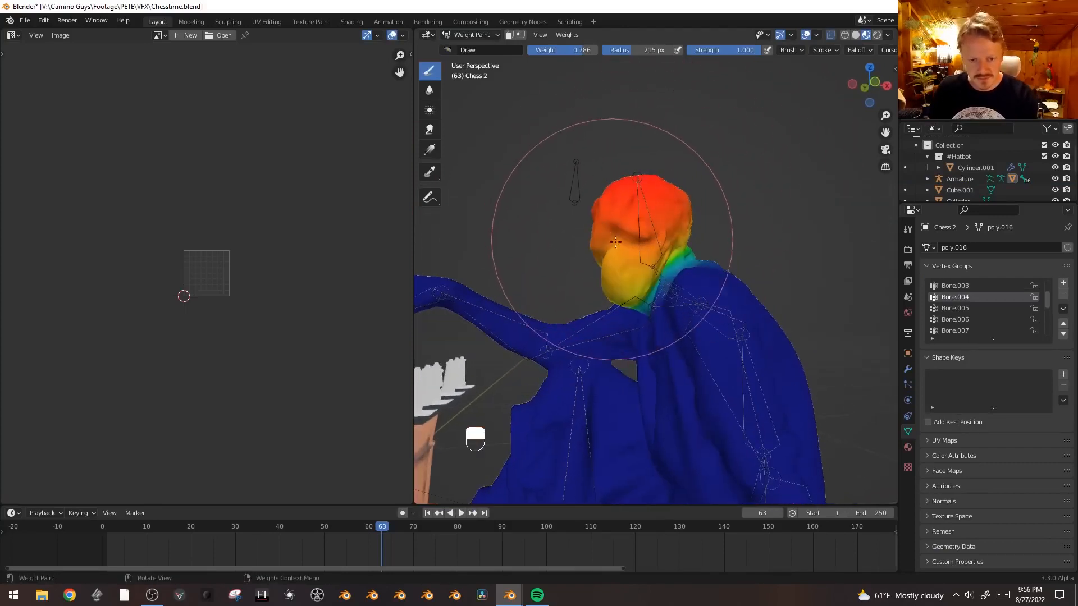
pyautogui.moveTo(590, 277)
pyautogui.mouseDown(button='middle')
pyautogui.moveTo(666, 299)
pyautogui.moveTo(646, 286)
pyautogui.mouseUp(button='middle')
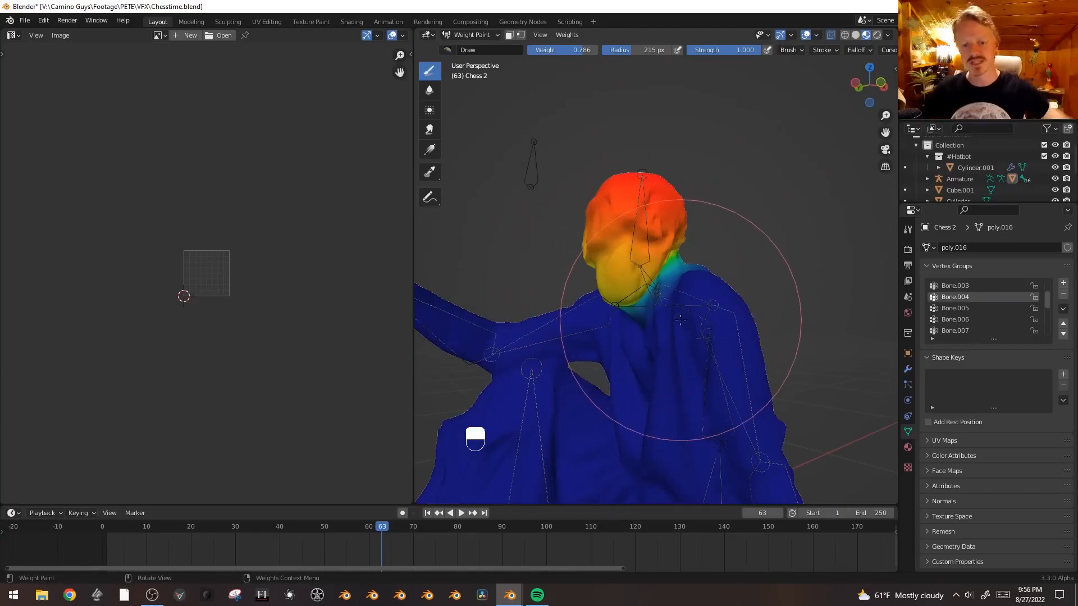
# - Undo the 0.786 stroke and paint the figure's head with weight 1.000 for Bone.004
pyautogui.moveTo(638, 258); pyautogui.dragTo(527, 359)
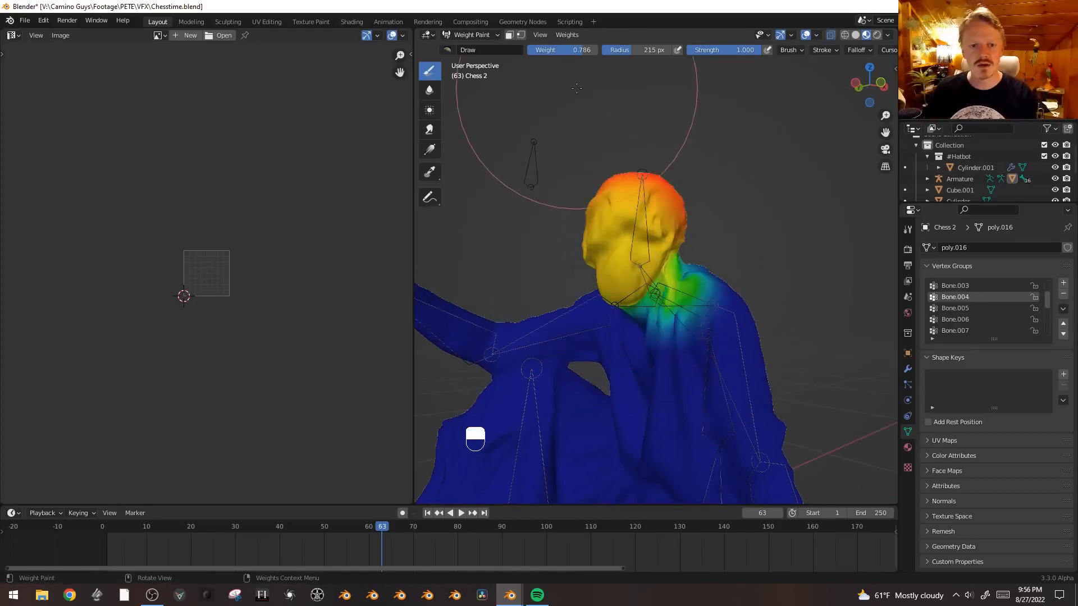
pyautogui.hotkey('ctrl', 'z')
pyautogui.moveTo(618, 241); pyautogui.dragTo(614, 265)
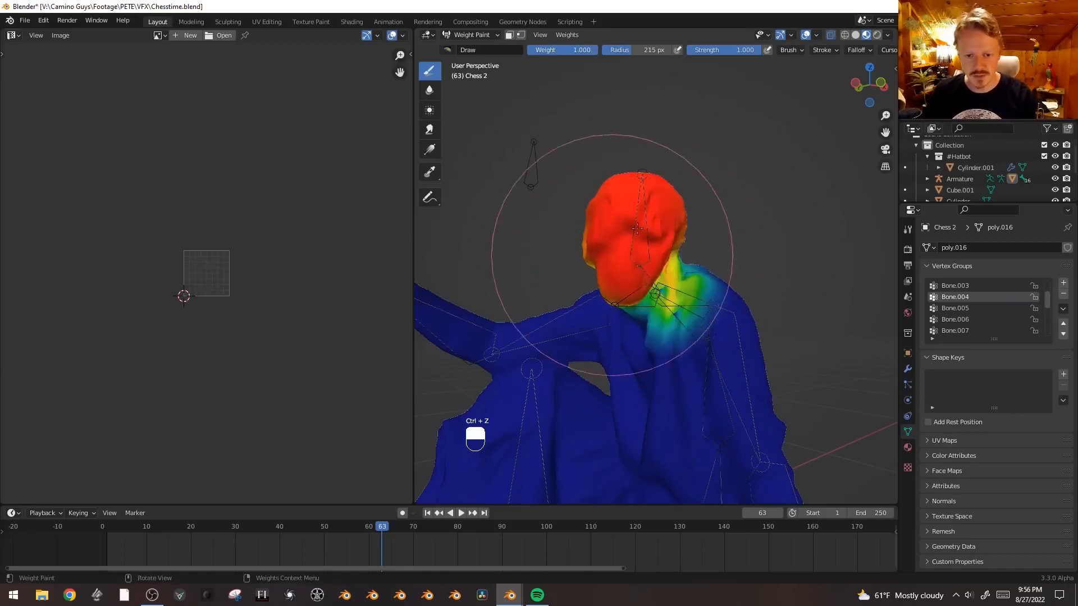
pyautogui.moveTo(850, 274); pyautogui.dragTo(650, 303, button='middle')
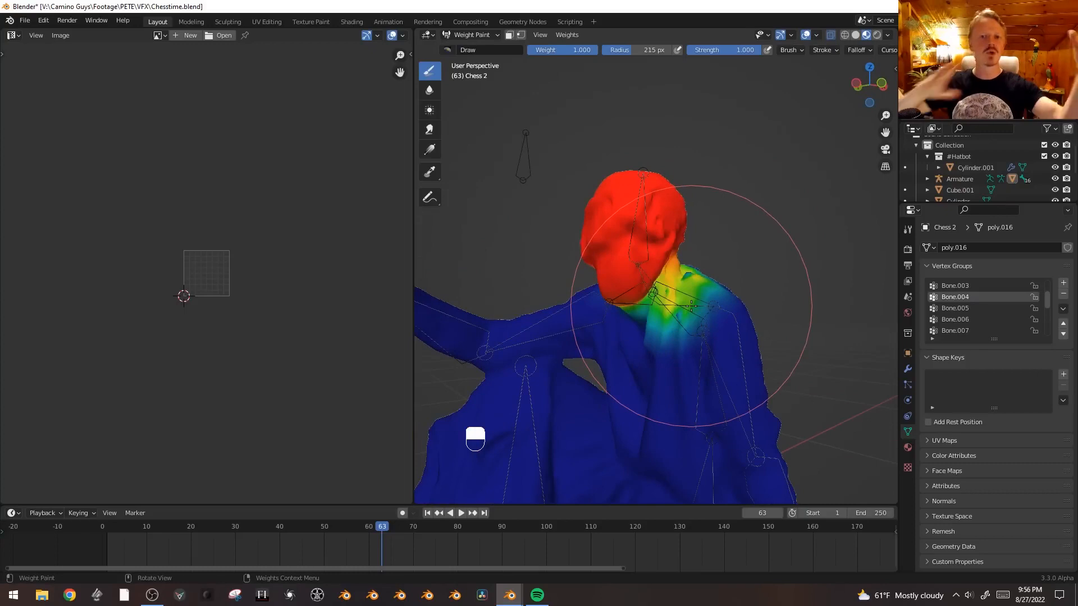
# - Undo the head pose and return to Object Mode with the Chess 2 mesh selected
pyautogui.hotkey('ctrl', 'Tab')
pyautogui.hotkey('ctrl', 'z')
pyautogui.hotkey('ctrl', 'shift', 'z')
pyautogui.hotkey('ctrl', 'Tab')
pyautogui.click(663, 218)
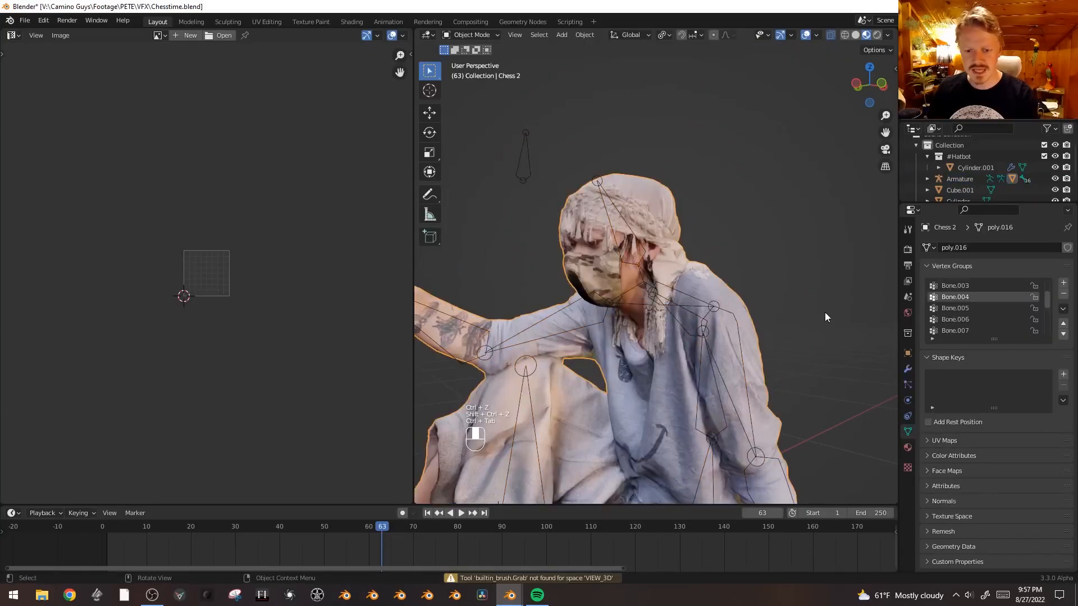
# - Remove the Armature modifier from the Chess 2 mesh and clear its parent while keeping the transform
pyautogui.click(908, 368)
pyautogui.click(1051, 266)
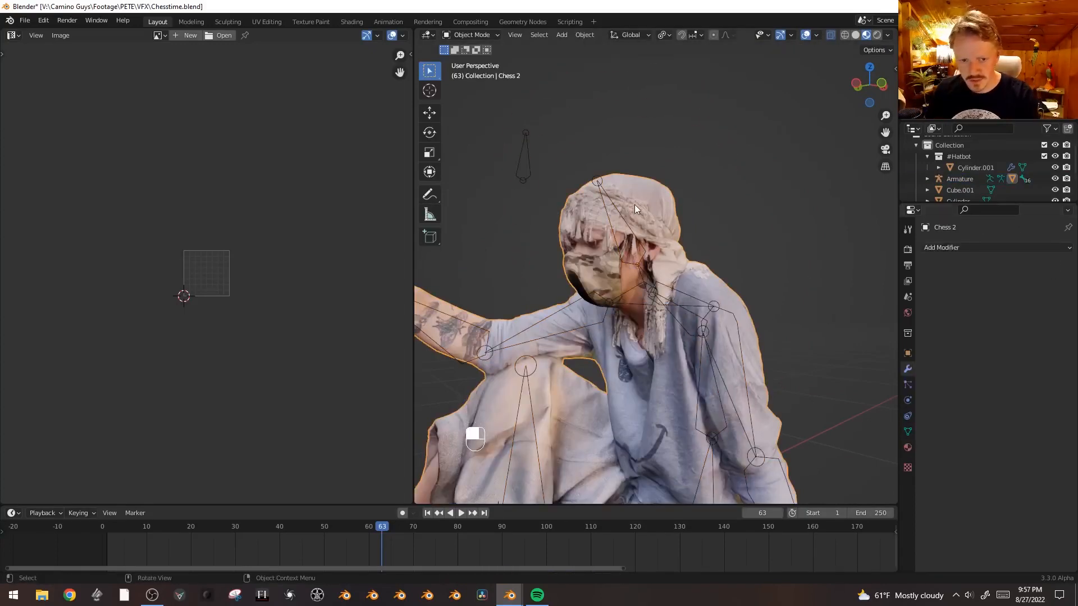
pyautogui.hotkey('alt', 'p')
pyautogui.click(634, 204)
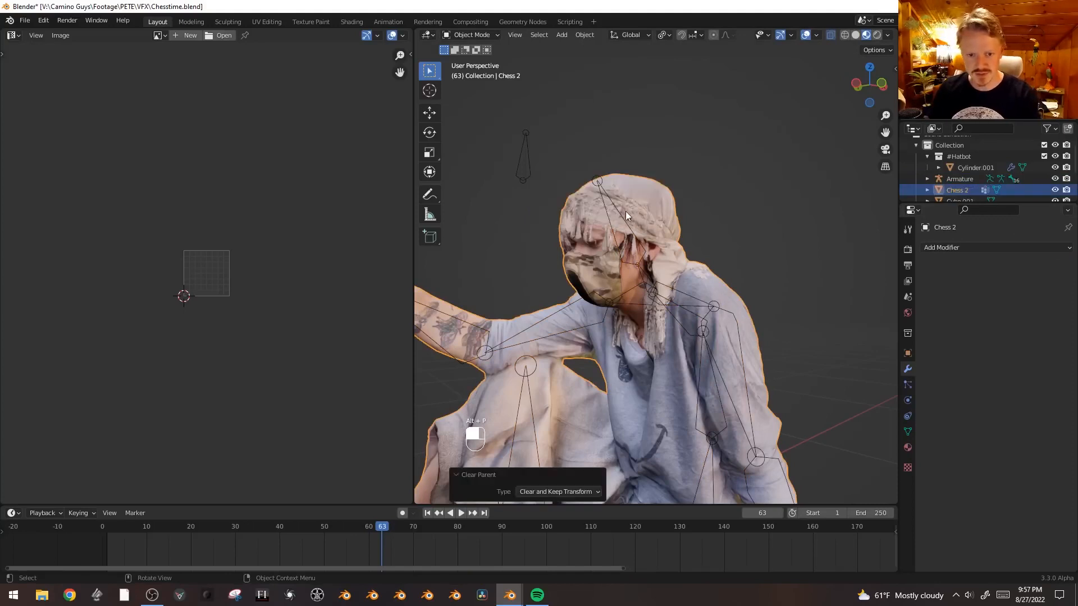
# - In Edit Mode, duplicate the head bone, scale the copy to about 0.557, and rotate and place it along the jaw
pyautogui.click(597, 183)
pyautogui.press('Tab')
pyautogui.press('KP_1')
pyautogui.hotkey('alt', 'a')
pyautogui.hotkey('shift', 'd')
pyautogui.click(683, 228)
pyautogui.press('s')
pyautogui.click(658, 270)
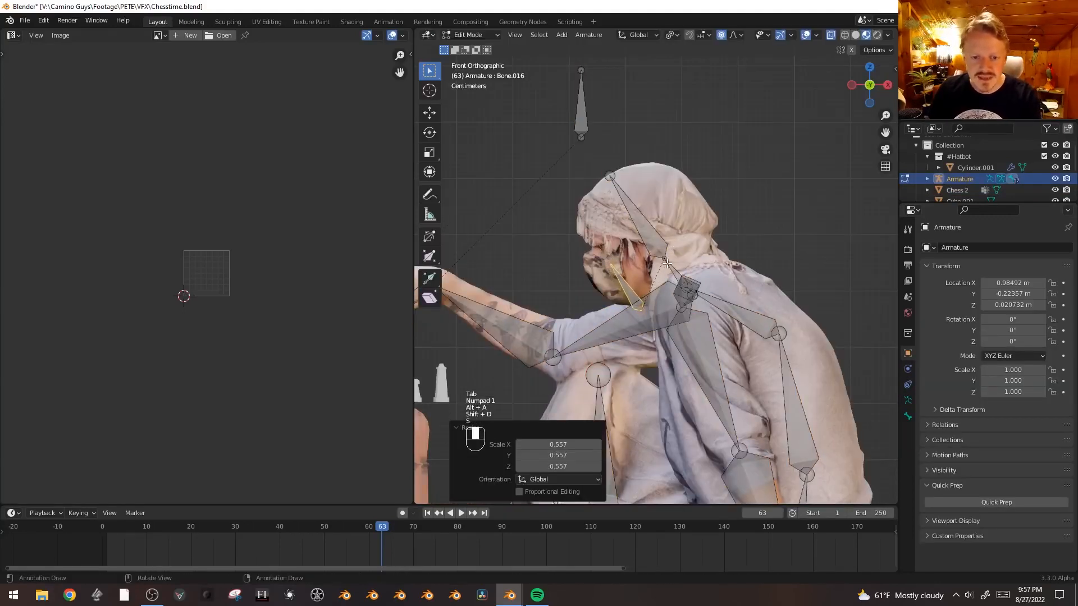
pyautogui.press('r')
pyautogui.click(610, 381)
pyautogui.press('g')
pyautogui.click(609, 322)
# - Duplicate the jaw bone and rotate and position the copy pointing toward the front of the face
pyautogui.hotkey('shift', 'd')
pyautogui.click(612, 202)
pyautogui.press('r')
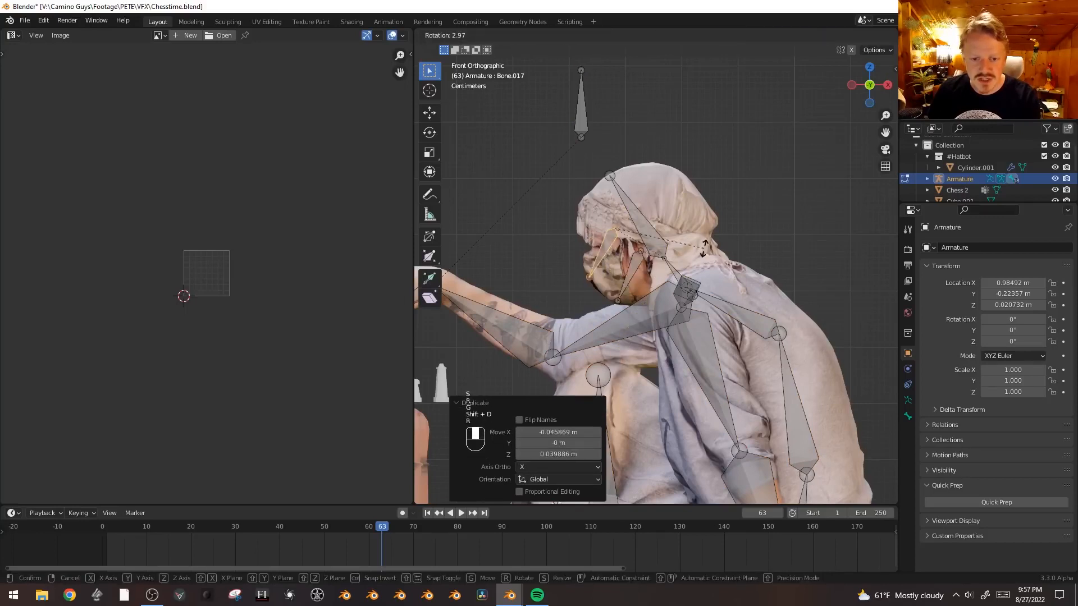
pyautogui.click(714, 207)
pyautogui.press('g')
pyautogui.click(732, 223)
# - Duplicate the face bone and rotate and position the copy across the forehead
pyautogui.hotkey('shift', 'd')
pyautogui.click(589, 166)
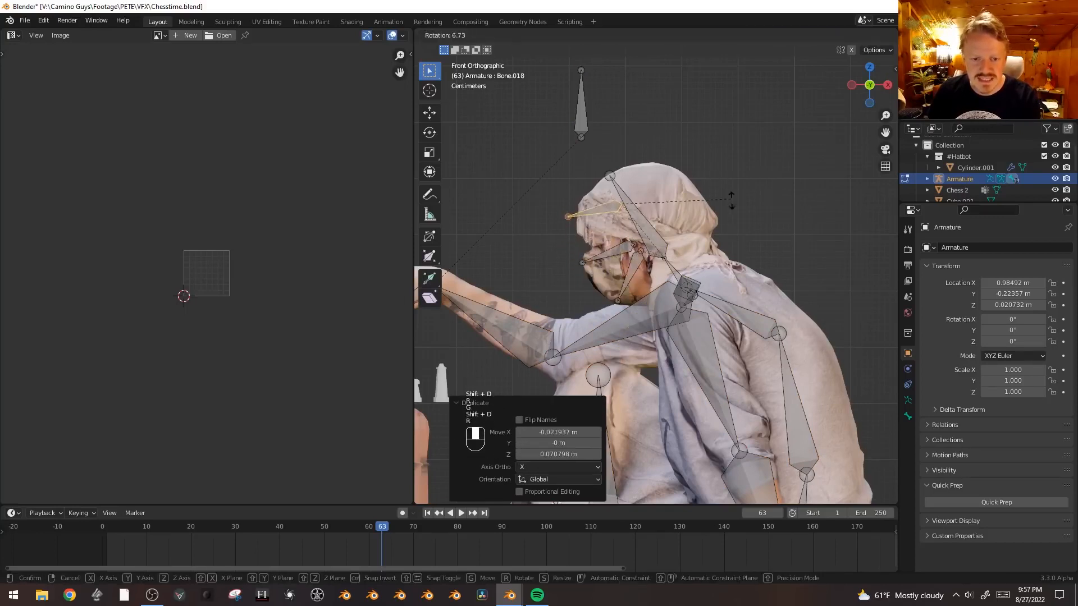
pyautogui.press('r')
pyautogui.click(608, 166)
pyautogui.press('g')
pyautogui.click(620, 187)
# - Duplicate the forehead bone and rotate and position the copy toward the back of the head
pyautogui.hotkey('shift', 'd')
pyautogui.click(665, 145)
pyautogui.press('r')
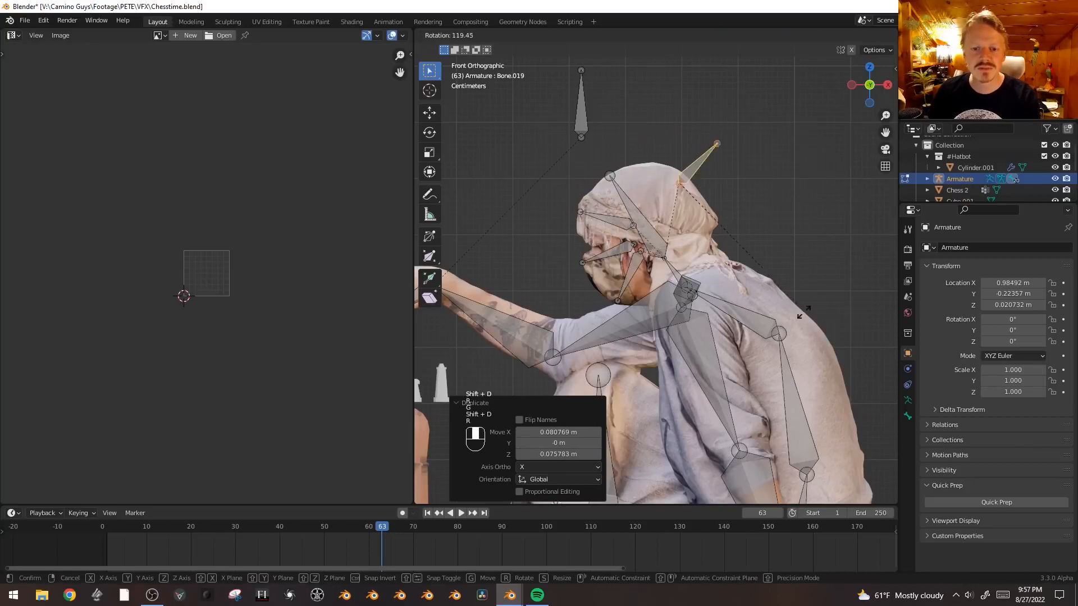
pyautogui.click(800, 346)
pyautogui.press('g')
pyautogui.click(778, 189)
# - Parent the four small face and head bones to the main head bone with Keep Offset
pyautogui.keyDown('shift'); pyautogui.click(608, 248); pyautogui.keyUp('shift')
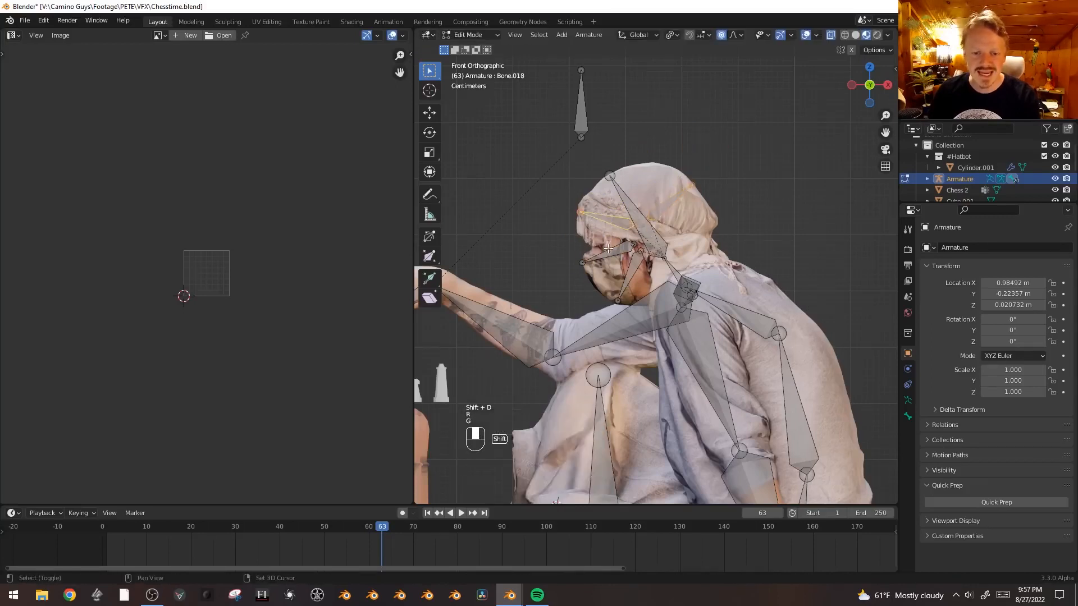
pyautogui.hotkey('ctrl', 'p')
pyautogui.click(635, 213)
pyautogui.moveTo(634, 212); pyautogui.dragTo(698, 241, button='middle')
pyautogui.scroll(-2, 704, 264)
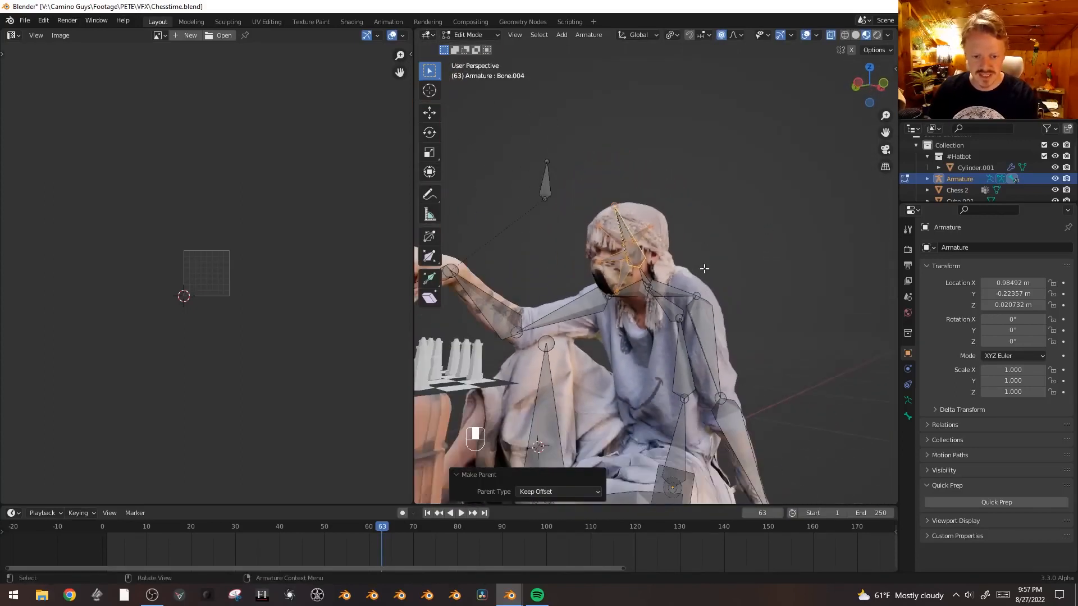
# - Duplicate the long back bone in front view, then shrink, rotate and place the copy across the torso
pyautogui.press('KP_1')
pyautogui.keyDown('shift'); pyautogui.moveTo(740, 334); pyautogui.dragTo(732, 247, button='middle'); pyautogui.keyUp('shift')
pyautogui.click(746, 266)
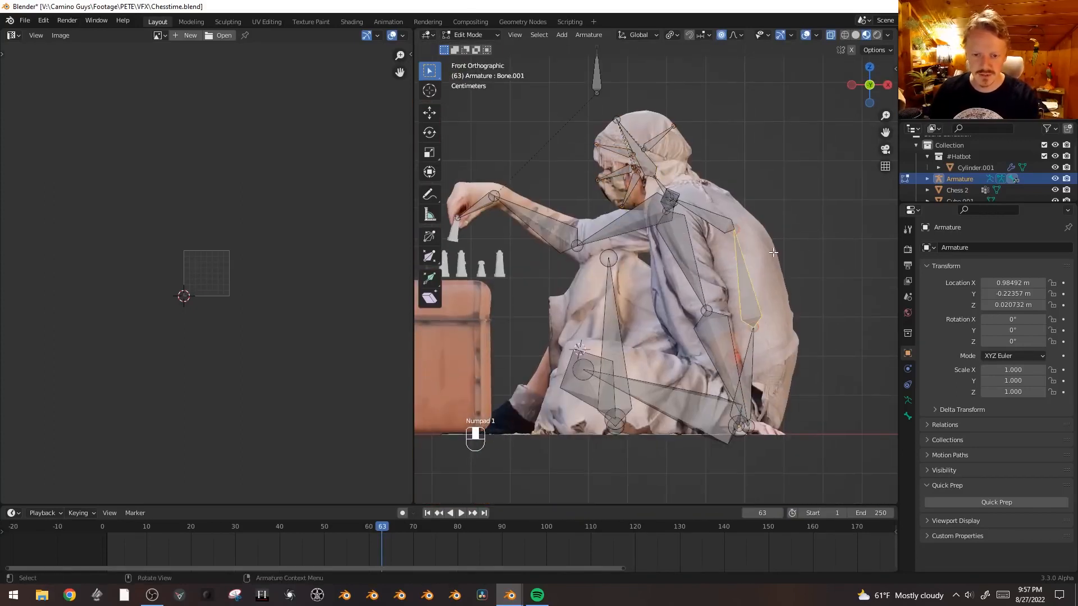
pyautogui.hotkey('shift', 'd')
pyautogui.click(694, 267)
pyautogui.press('r')
pyautogui.click(637, 327)
pyautogui.press('s')
pyautogui.click(657, 405)
pyautogui.press('g')
pyautogui.click(685, 318)
pyautogui.press('r')
pyautogui.click(675, 304)
# - Duplicate the new torso bone and rotate and position the copy as a second cross bone in the torso
pyautogui.hotkey('shift', 'd')
pyautogui.click(767, 311)
pyautogui.press('r')
pyautogui.click(801, 272)
pyautogui.press('g')
pyautogui.click(782, 281)
# - Parent the two torso cross bones to the long back bone with Keep Offset
pyautogui.keyDown('shift'); pyautogui.click(722, 258); pyautogui.keyUp('shift')
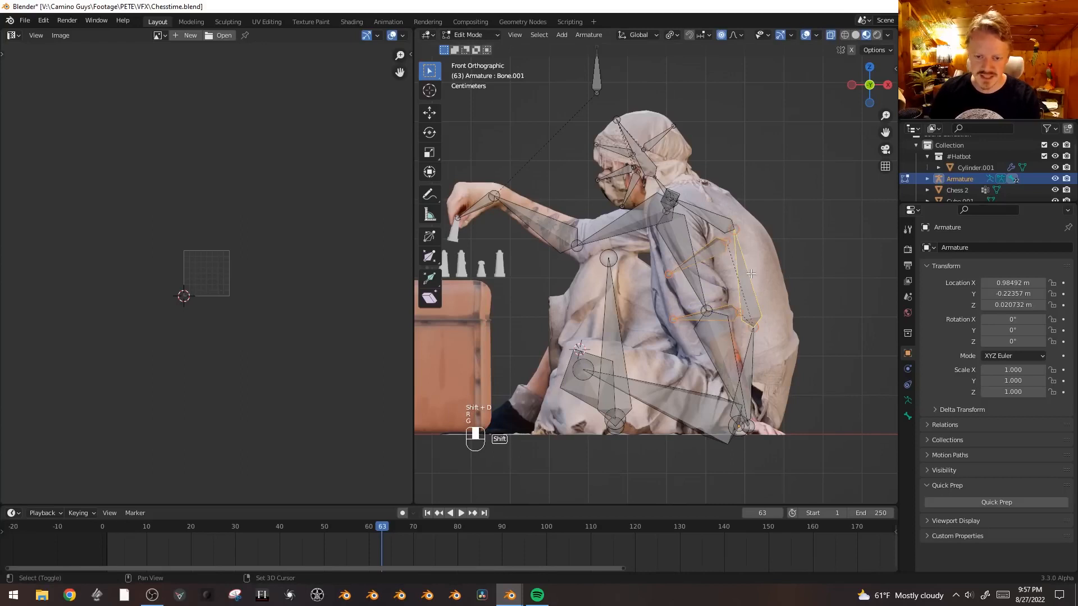
pyautogui.hotkey('ctrl', 'p')
pyautogui.click(750, 275)
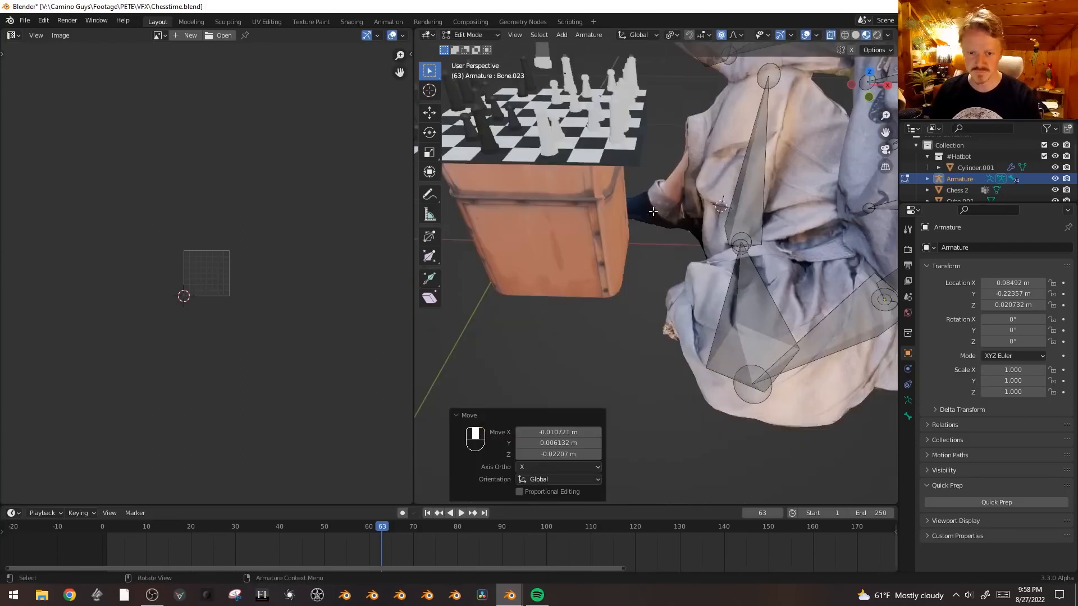
# - Duplicate the upright leg bone in front view and scale, rotate and place the copy toward the foot behind the trunk
pyautogui.click(742, 193)
pyautogui.press('KP_1')
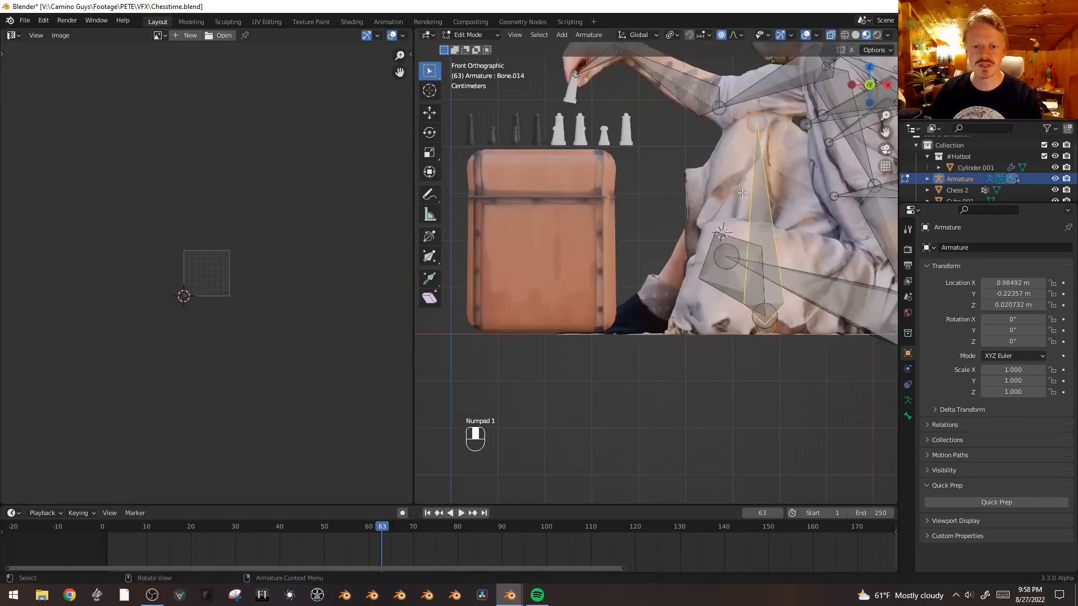
pyautogui.hotkey('shift', 'd')
pyautogui.press('s')
pyautogui.click(695, 309)
pyautogui.press('r')
pyautogui.click(618, 406)
pyautogui.press('s')
pyautogui.click(600, 393)
pyautogui.press('g')
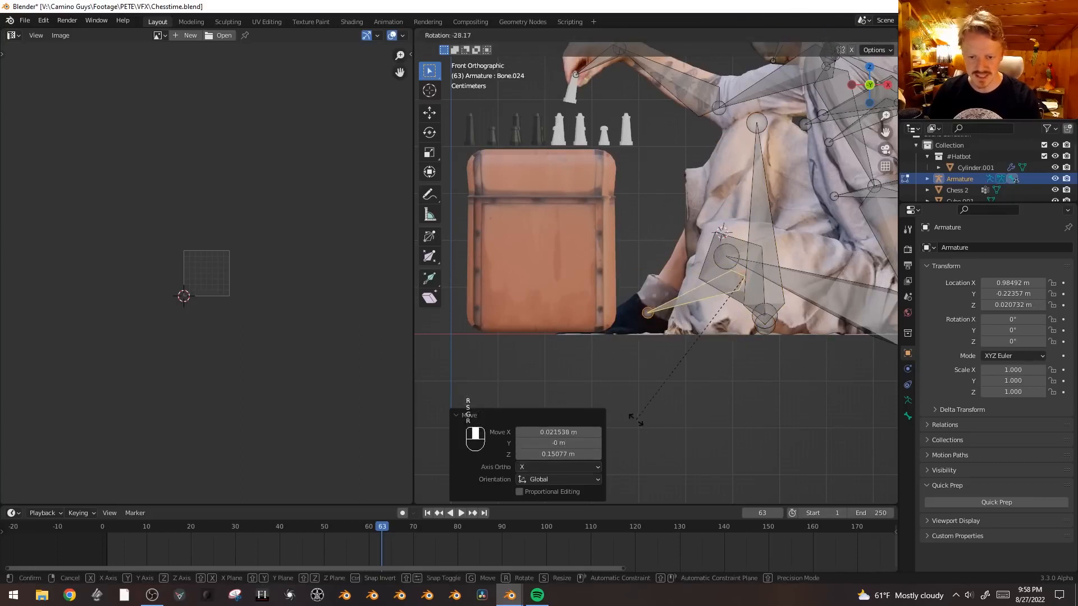
pyautogui.click(635, 414)
# - Parent the foot bone to the upright leg bone with Keep Offset
pyautogui.keyDown('shift'); pyautogui.click(767, 226); pyautogui.keyUp('shift')
pyautogui.hotkey('ctrl', 'p')
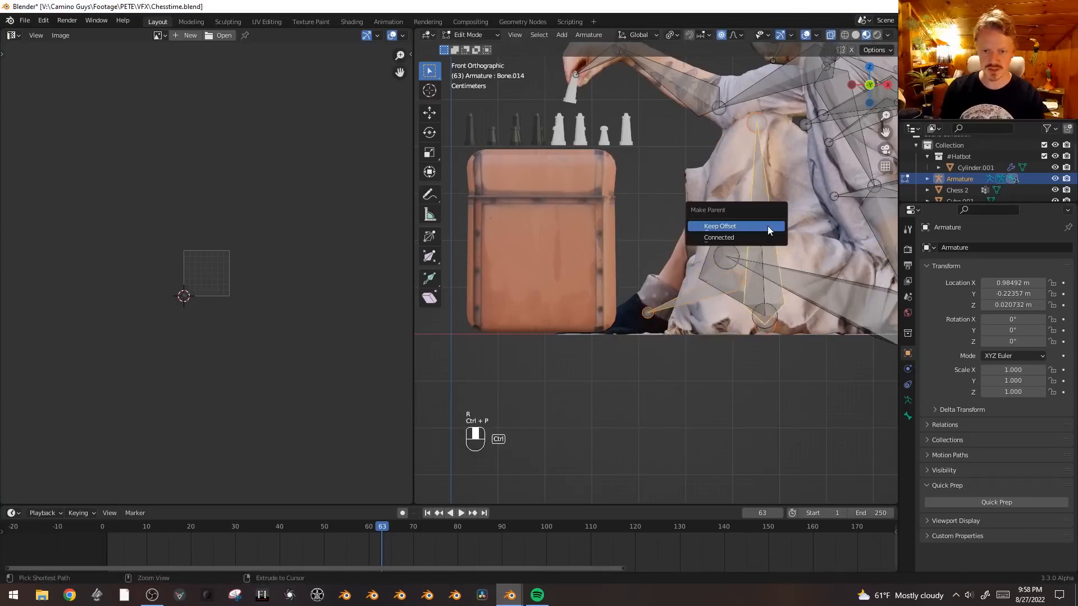
pyautogui.click(768, 226)
# - Return to Object Mode and parent the chess player mesh to the armature with Automatic Weights
pyautogui.scroll(-2, 769, 225)
pyautogui.keyDown('shift'); pyautogui.moveTo(774, 208); pyautogui.dragTo(750, 271, button='middle'); pyautogui.keyUp('shift')
pyautogui.click(468, 35)
pyautogui.click(474, 48)
pyautogui.moveTo(702, 236); pyautogui.dragTo(770, 204, button='middle')
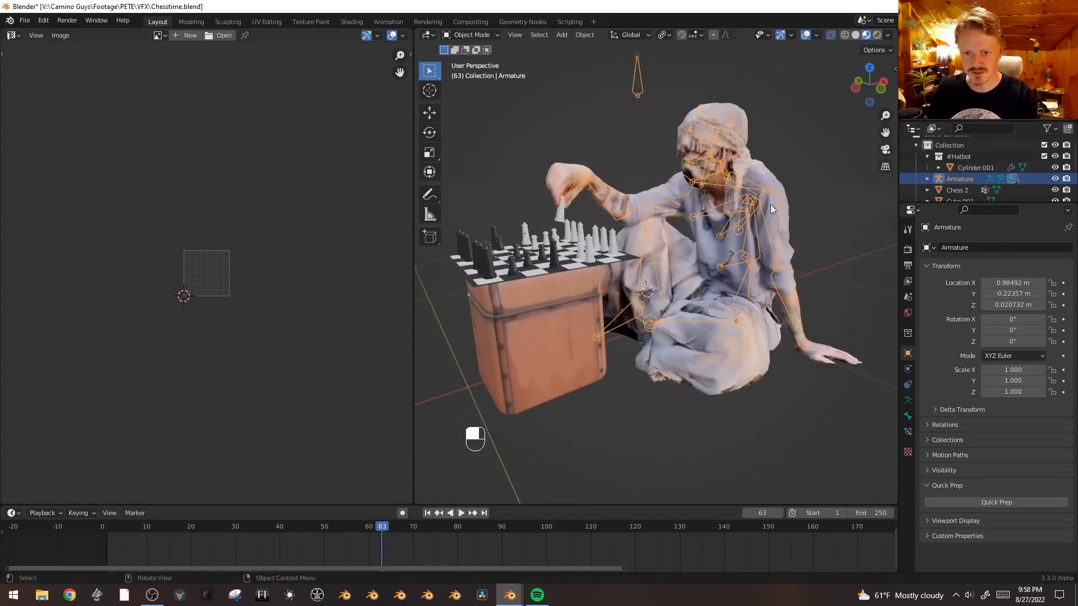
pyautogui.click(736, 108)
pyautogui.keyDown('shift'); pyautogui.click(642, 79); pyautogui.keyUp('shift')
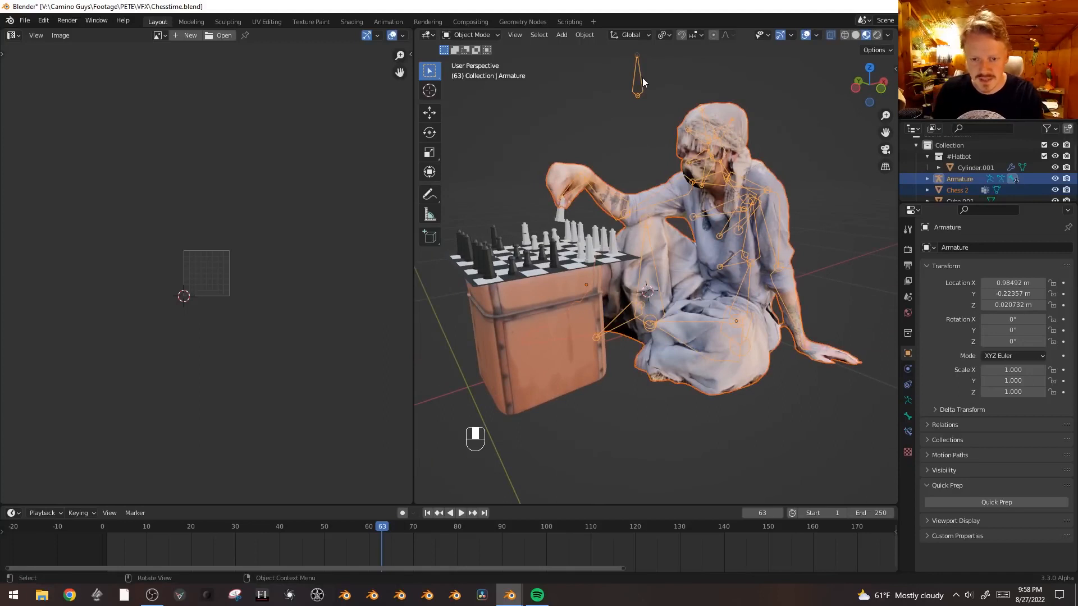
pyautogui.hotkey('ctrl', 'p')
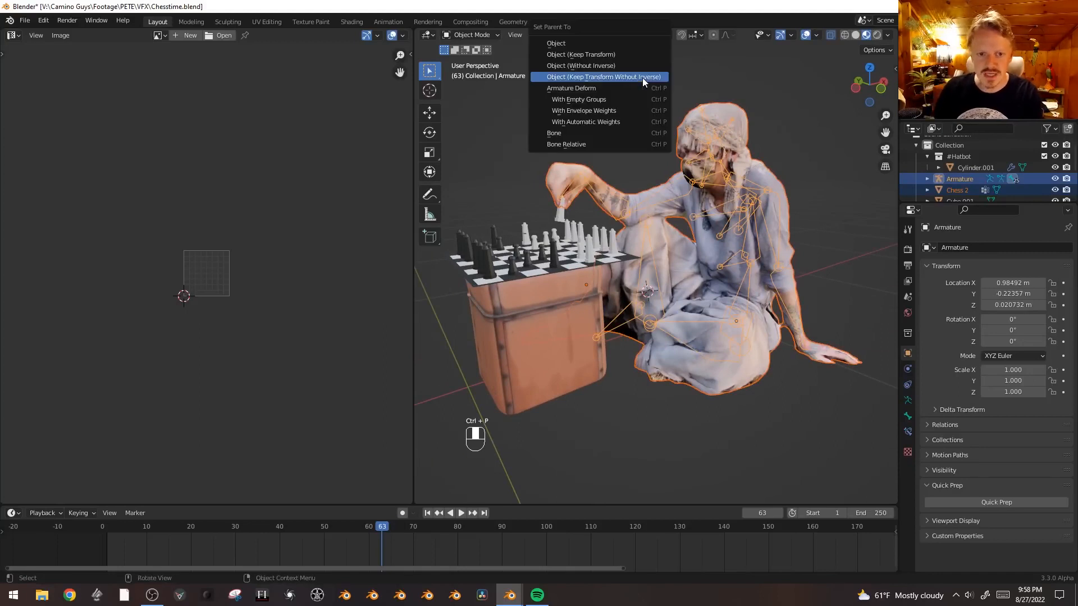
pyautogui.click(597, 121)
# - Test the mesh deformation in Pose Mode by rotating the bones of the arm holding the chess piece, cancelling each rotation
pyautogui.hotkey('ctrl', 'Tab')
pyautogui.press('r')
pyautogui.rightClick(555, 196)
pyautogui.press('r')
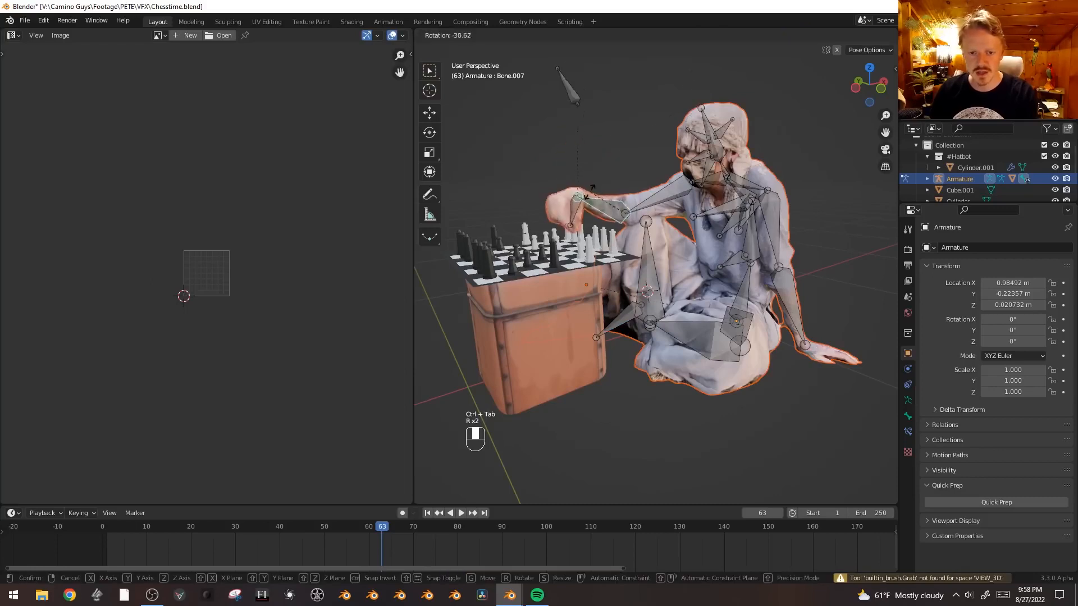
pyautogui.rightClick(636, 211)
pyautogui.moveTo(638, 213); pyautogui.dragTo(615, 255, button='middle')
# - Parent the floating bone above the player to the raised arm's upper arm bone in Edit Mode with Keep Offset
pyautogui.press('Tab')
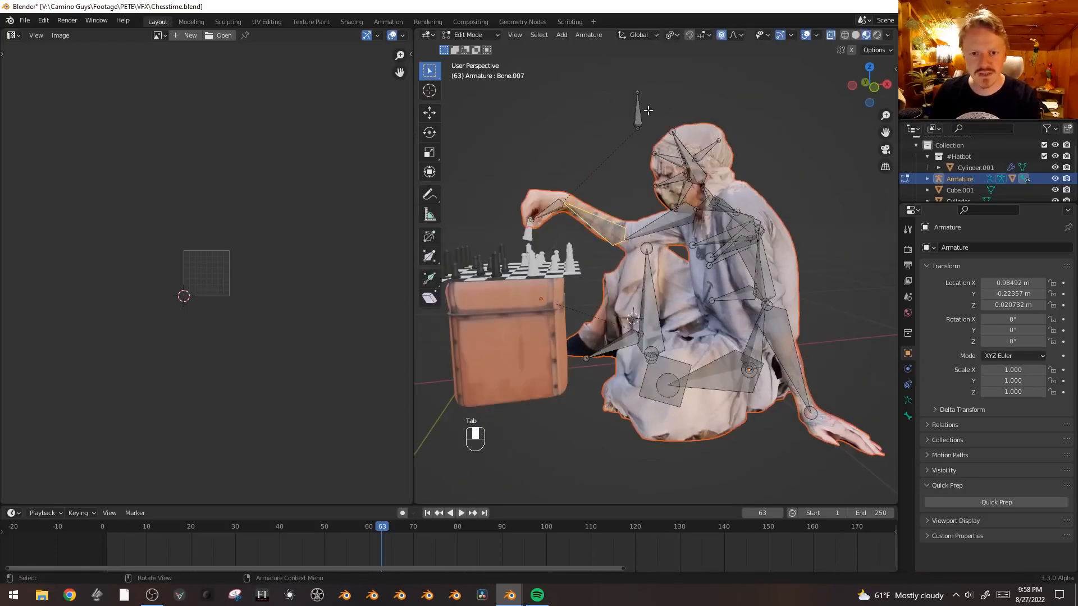
pyautogui.hotkey('ctrl', 'p')
pyautogui.click(658, 224)
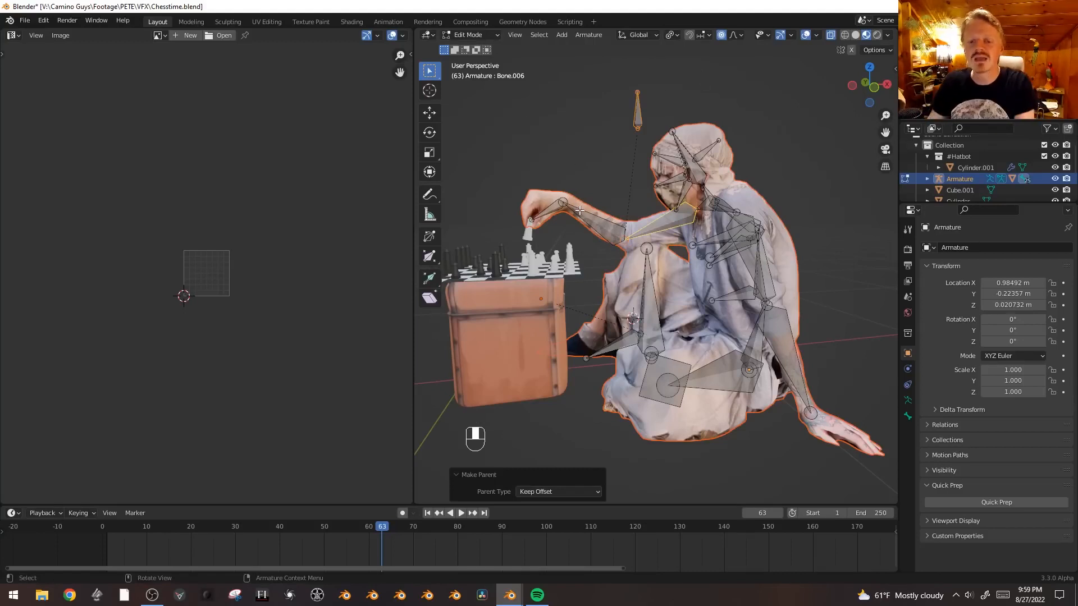
# - Snap the 3D cursor to the tip of the raised hand's bone and add a new bone there
pyautogui.moveTo(575, 234); pyautogui.dragTo(539, 218, button='middle')
pyautogui.click(601, 270)
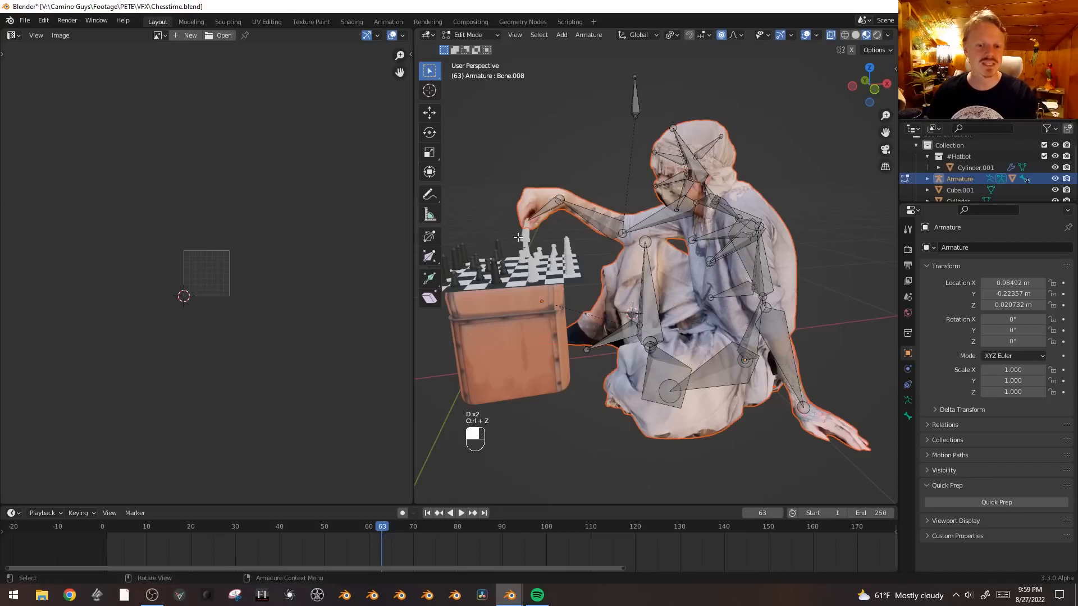
pyautogui.scroll(3, 526, 225)
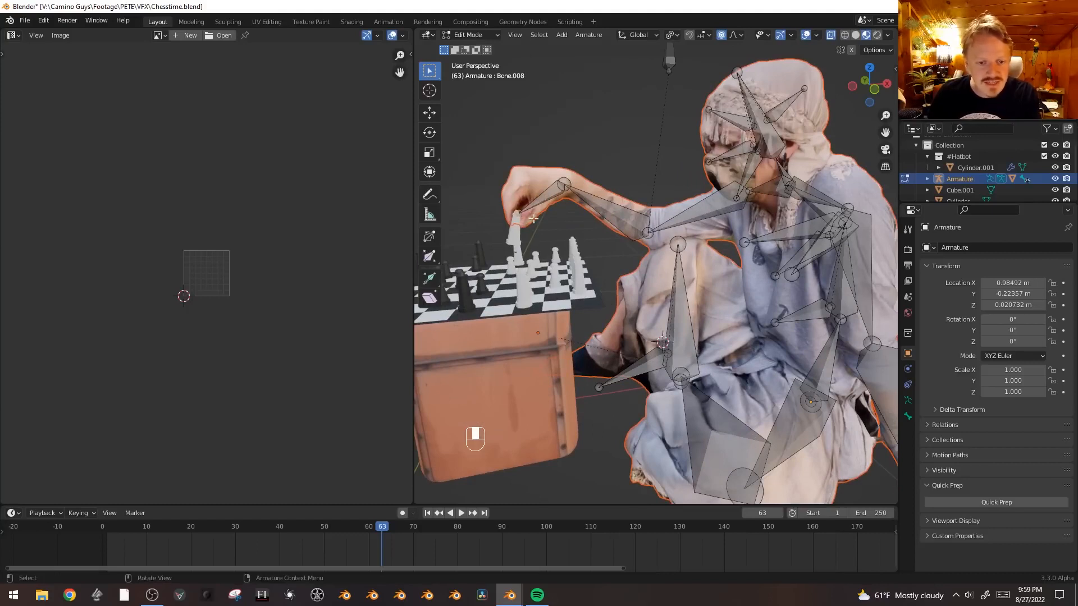
pyautogui.hotkey('shift', 's')
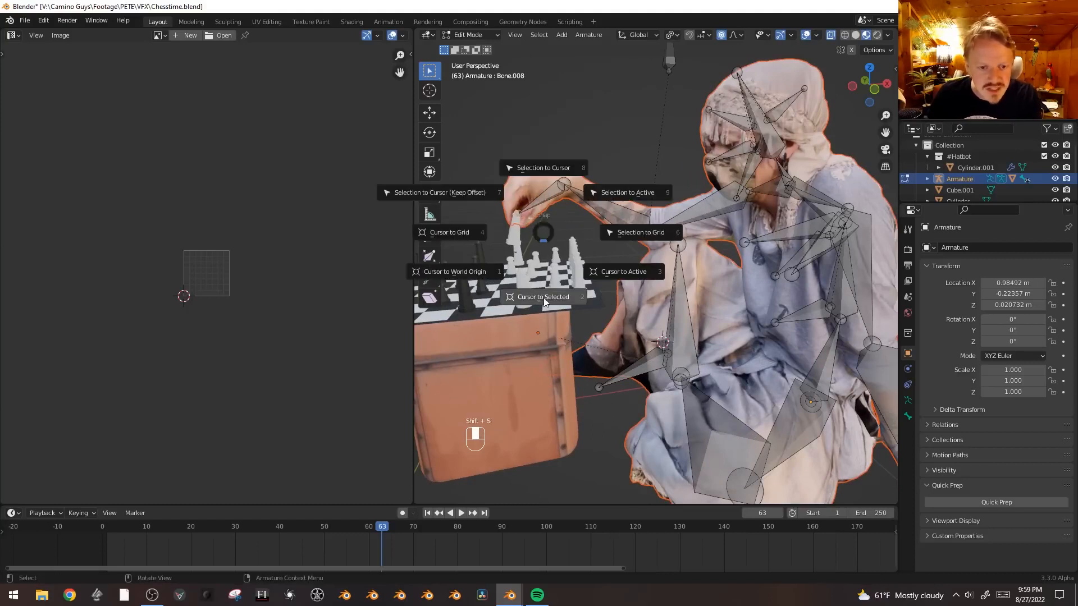
pyautogui.click(544, 244)
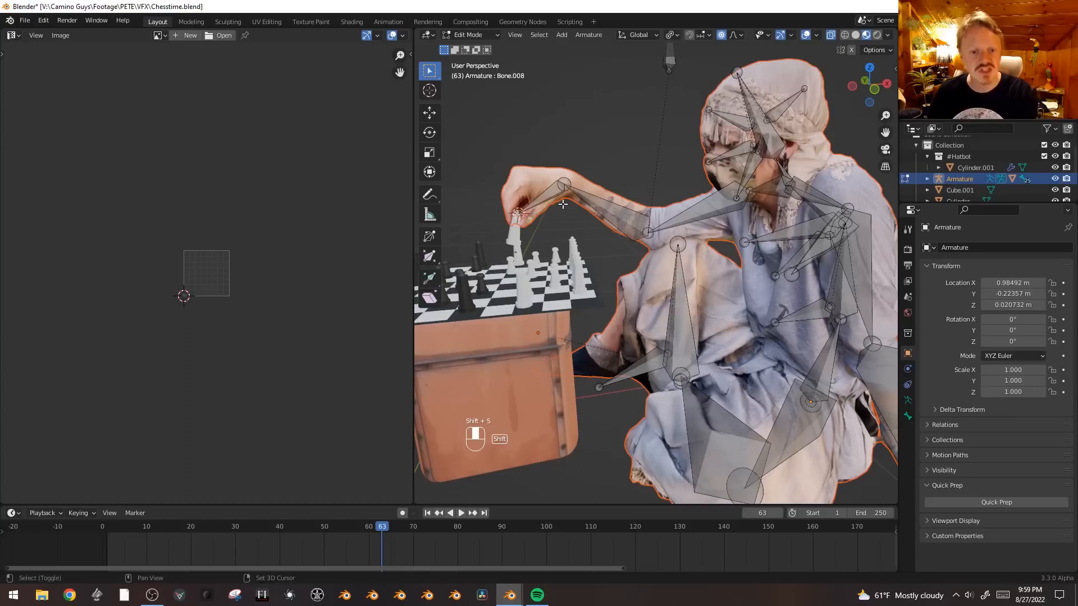
pyautogui.hotkey('shift', 'a')
pyautogui.scroll(-6, 632, 168)
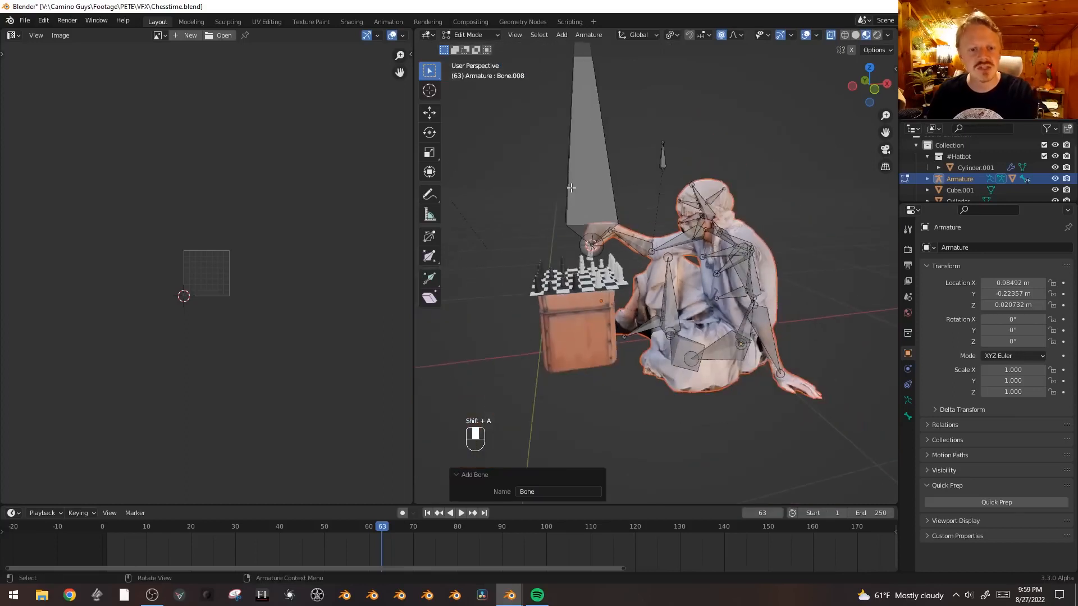
# - Shorten the new bone at the raised hand by lowering its tip along Z to just above the hand
pyautogui.press('g')
pyautogui.rightClick(637, 190)
pyautogui.click(616, 111)
pyautogui.press('g')
pyautogui.press('z')
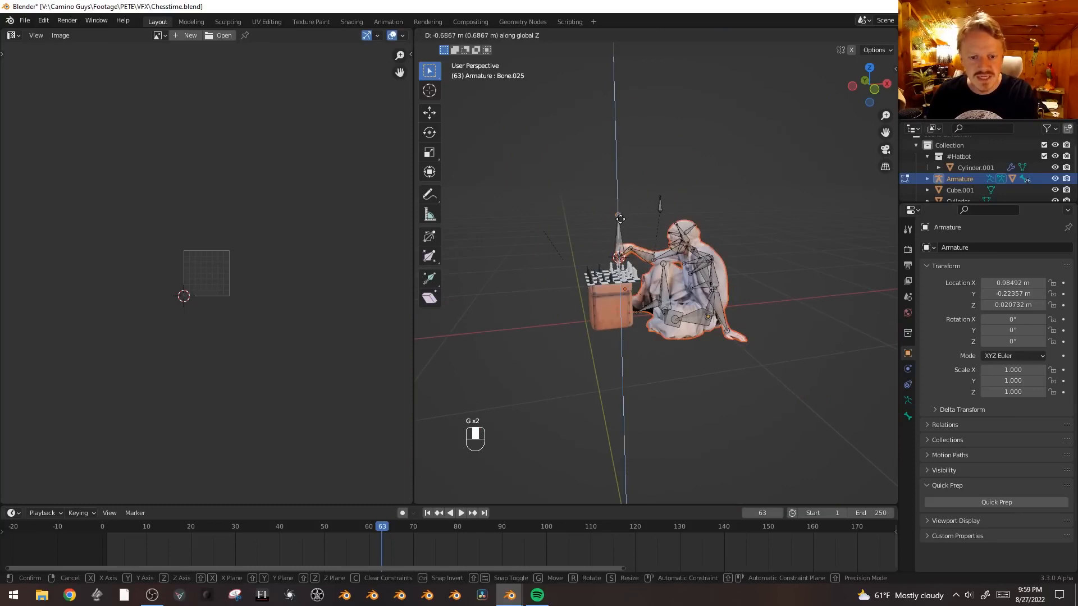
pyautogui.click(620, 219)
pyautogui.scroll(5, 659, 206)
pyautogui.press('g')
pyautogui.click(579, 159)
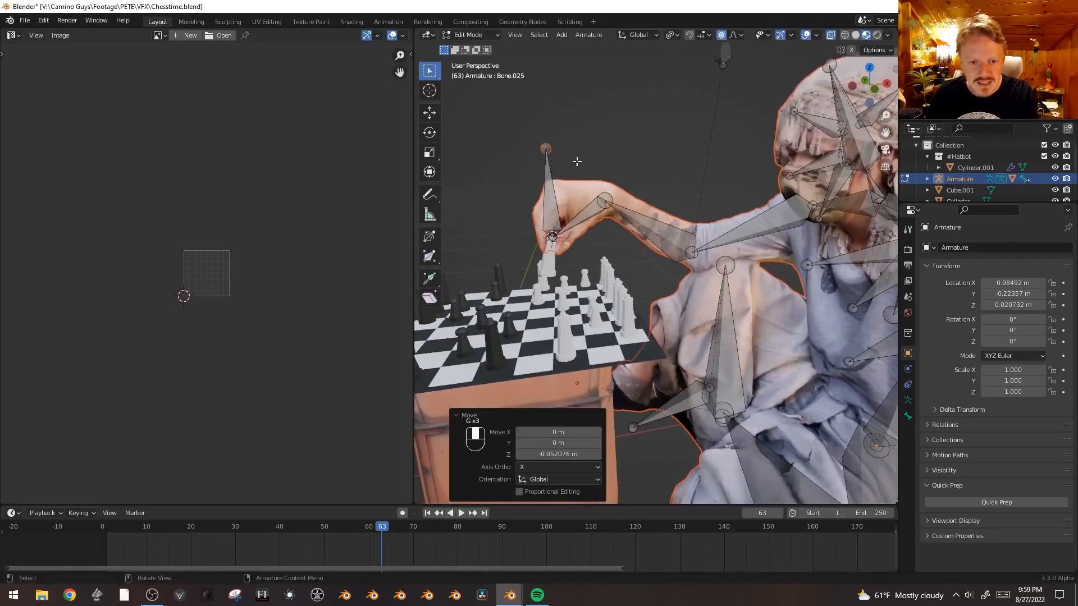
# - Snap the 3D cursor to the wrist end of the supporting forearm bone and add a new bone there
pyautogui.scroll(-5, 579, 158)
pyautogui.moveTo(578, 158); pyautogui.dragTo(802, 402, button='middle')
pyautogui.click(739, 337)
pyautogui.hotkey('shift', 's')
pyautogui.hotkey('shift', 'a')
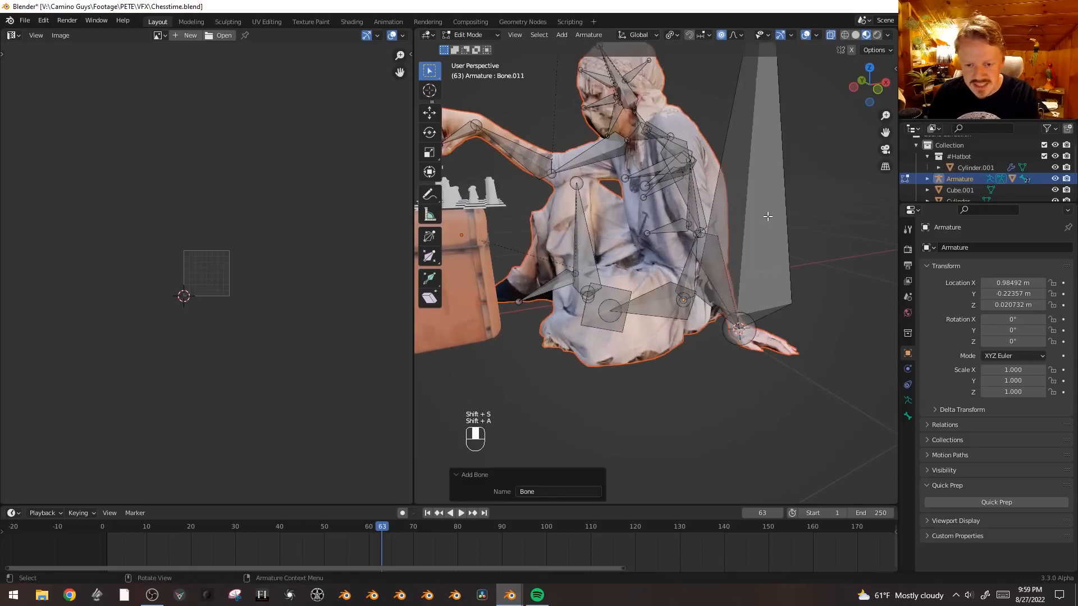
# - Shorten the new bone at the supporting wrist by lowering its tip along Z
pyautogui.scroll(-3, 763, 281)
pyautogui.press('g')
pyautogui.press('z')
pyautogui.click(754, 351)
pyautogui.scroll(5, 754, 351)
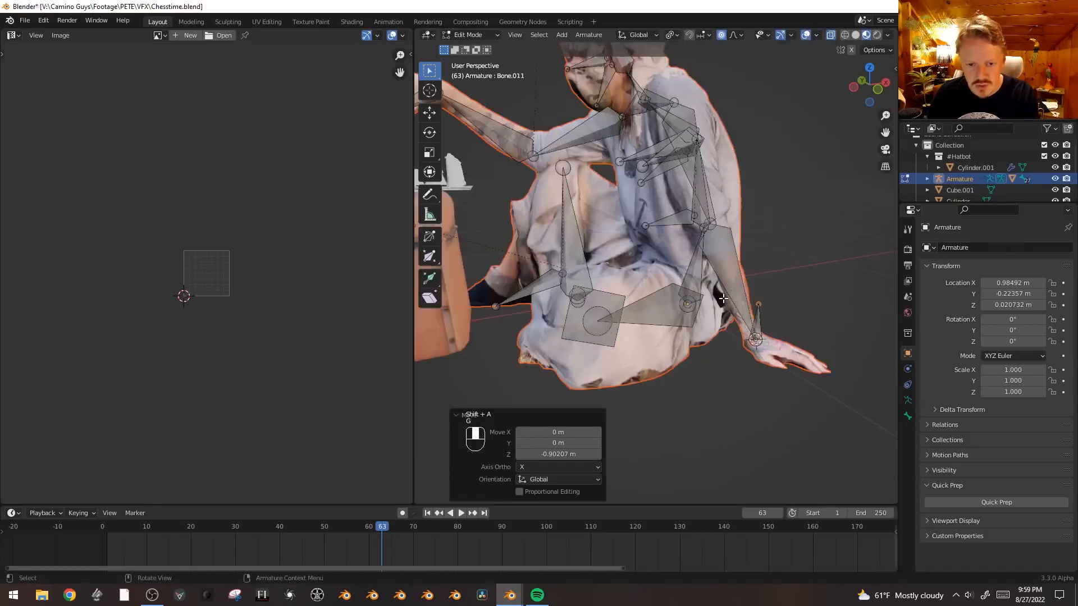
pyautogui.scroll(-2, 547, 148)
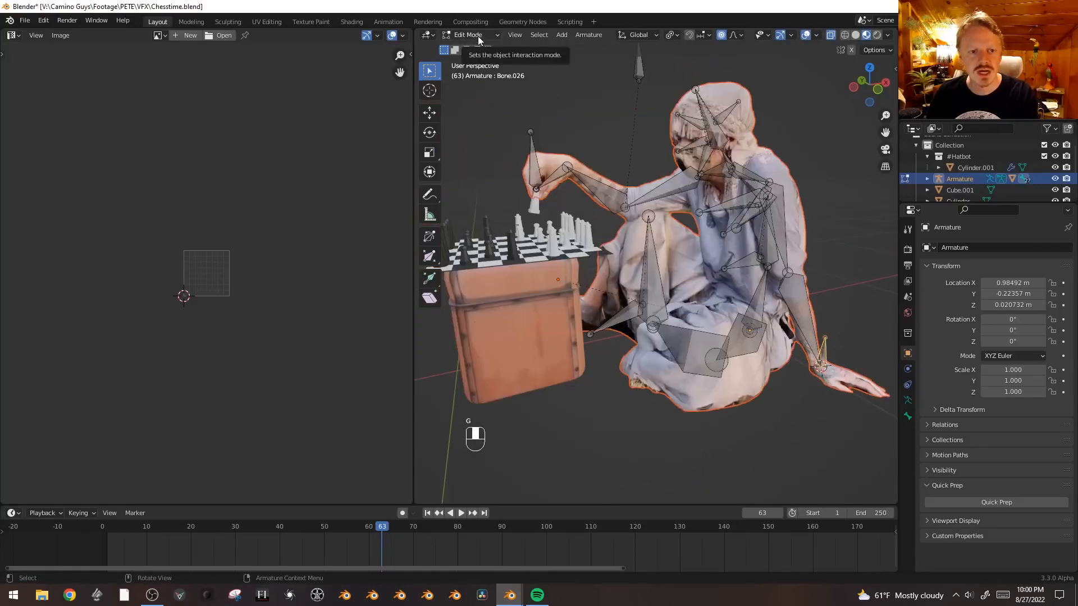
# - Switch to Pose Mode and add an IK constraint to the raised hand's bone, targeting the vertical bone at its tip
pyautogui.click(478, 39)
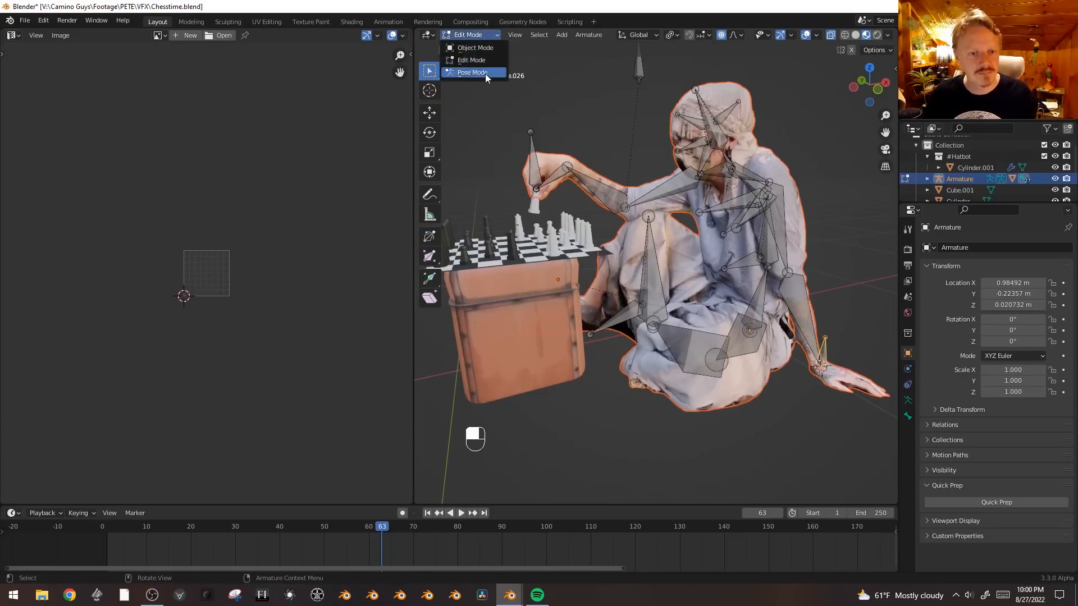
pyautogui.click(485, 73)
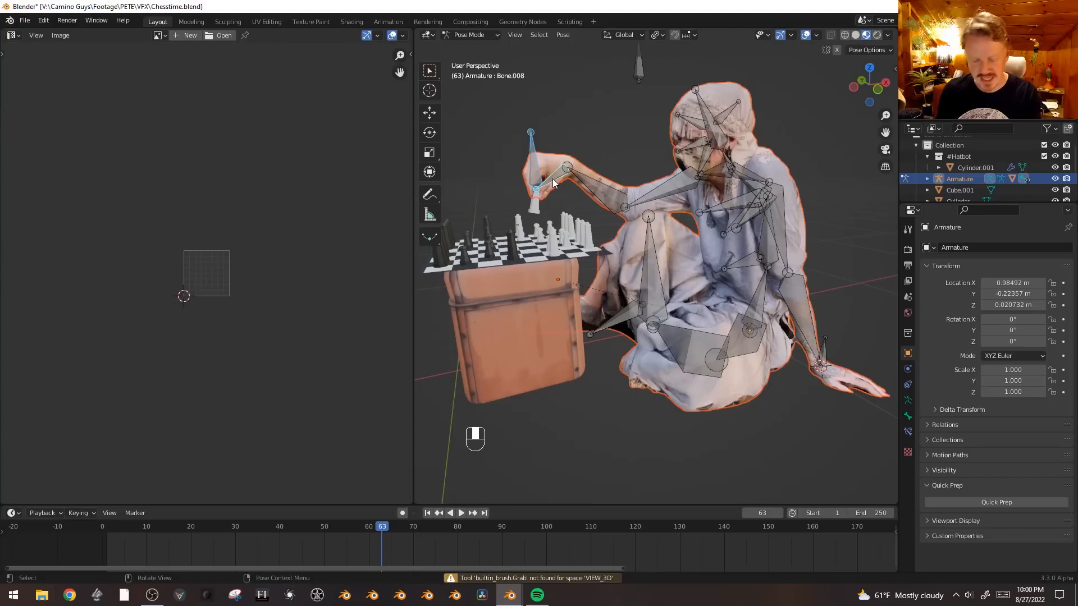
pyautogui.hotkey('shift', 'i')
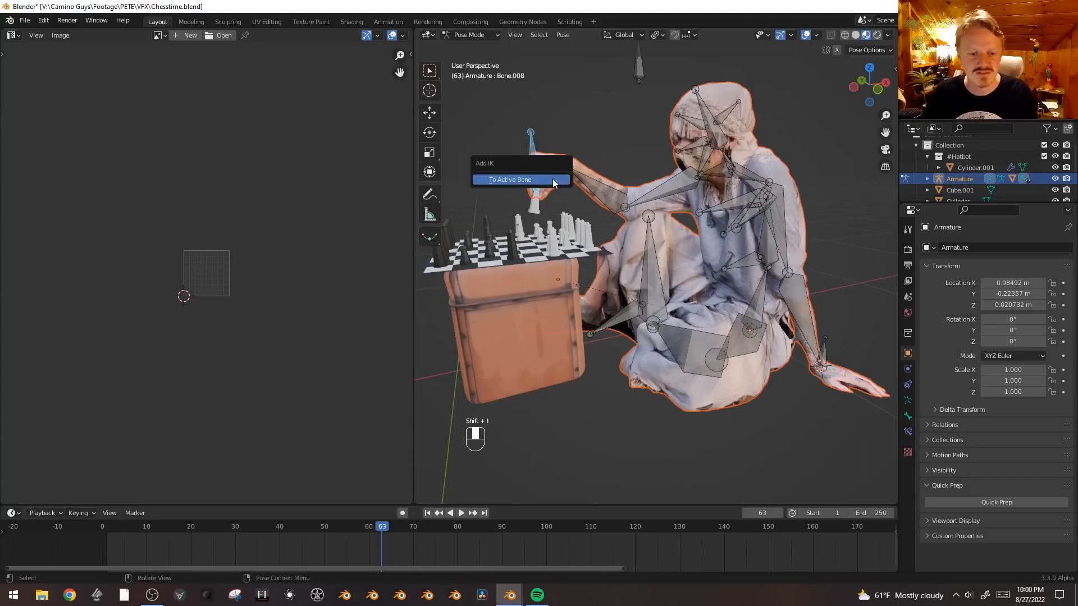
pyautogui.click(553, 180)
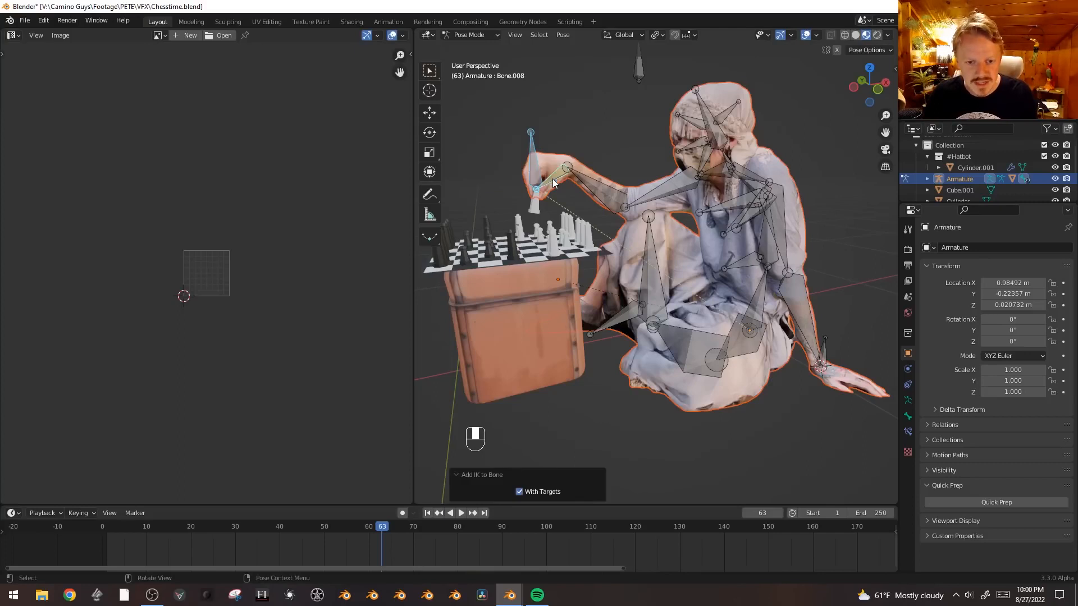
# - Move the raised hand's IK target around to test how the arm and torso follow, leaving it at its original position
pyautogui.click(531, 169)
pyautogui.press('g')
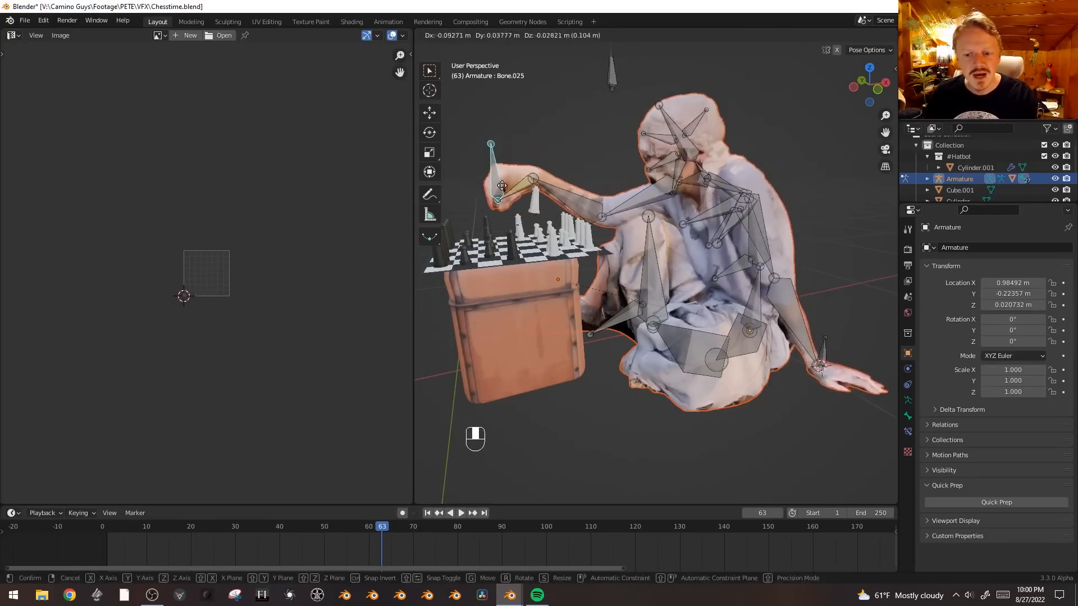
pyautogui.click(525, 167)
pyautogui.moveTo(621, 219); pyautogui.dragTo(585, 230, button='middle')
pyautogui.press('g')
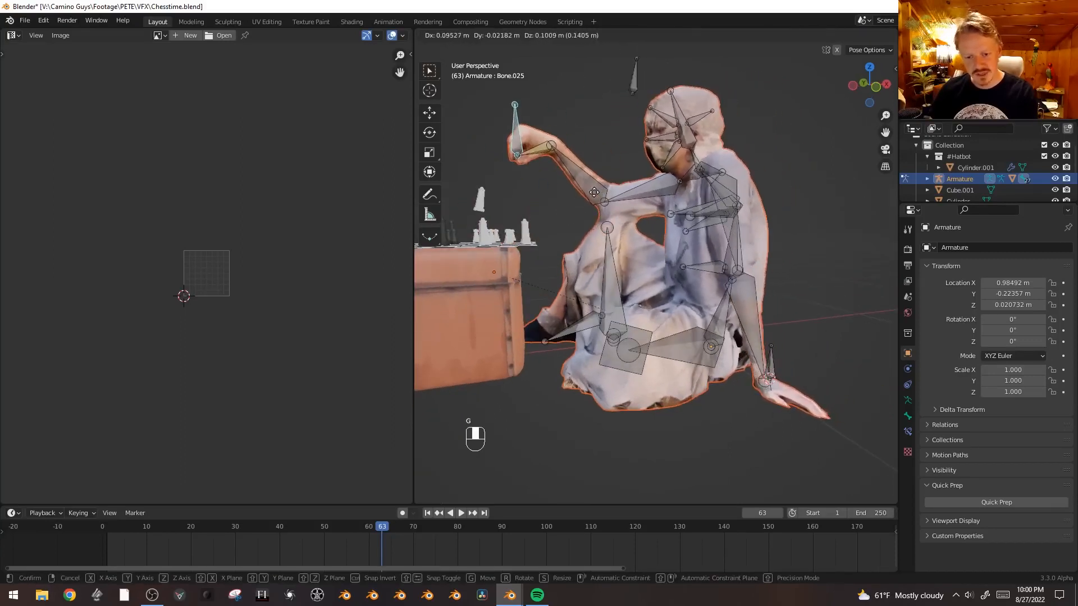
pyautogui.rightClick(556, 252)
# - Add an IK constraint to the supporting forearm bone, targeting the vertical wrist bone, and test it by moving that target
pyautogui.click(759, 353)
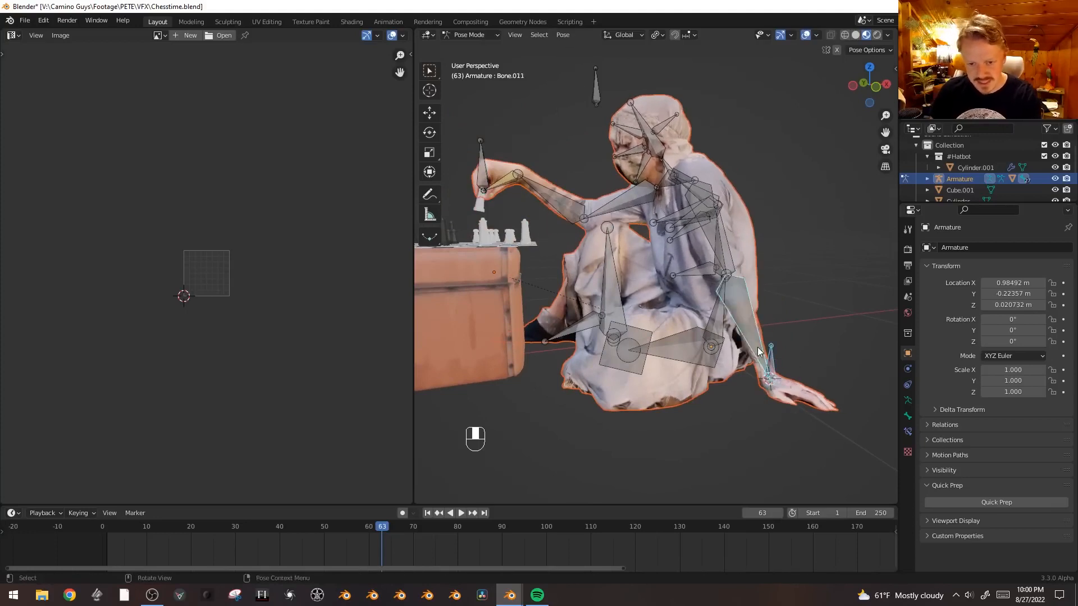
pyautogui.hotkey('shift', 'i')
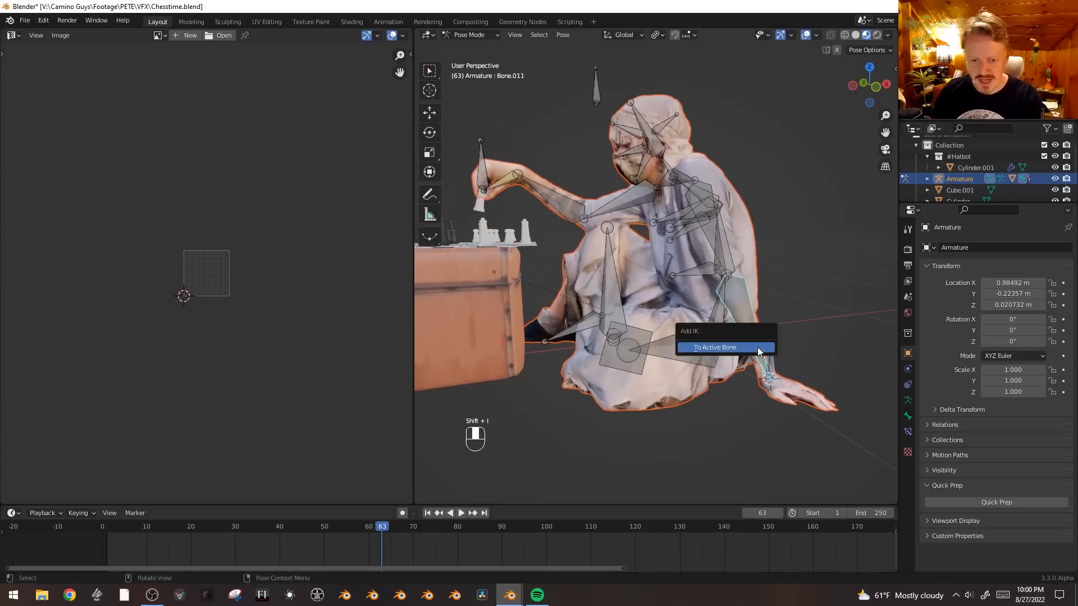
pyautogui.click(758, 352)
pyautogui.click(770, 350)
pyautogui.press('g')
pyautogui.rightClick(810, 365)
# - Move the raised hand's IK target again from several viewing angles to check the body's motion against the planted supporting hand
pyautogui.click(481, 167)
pyautogui.press('g')
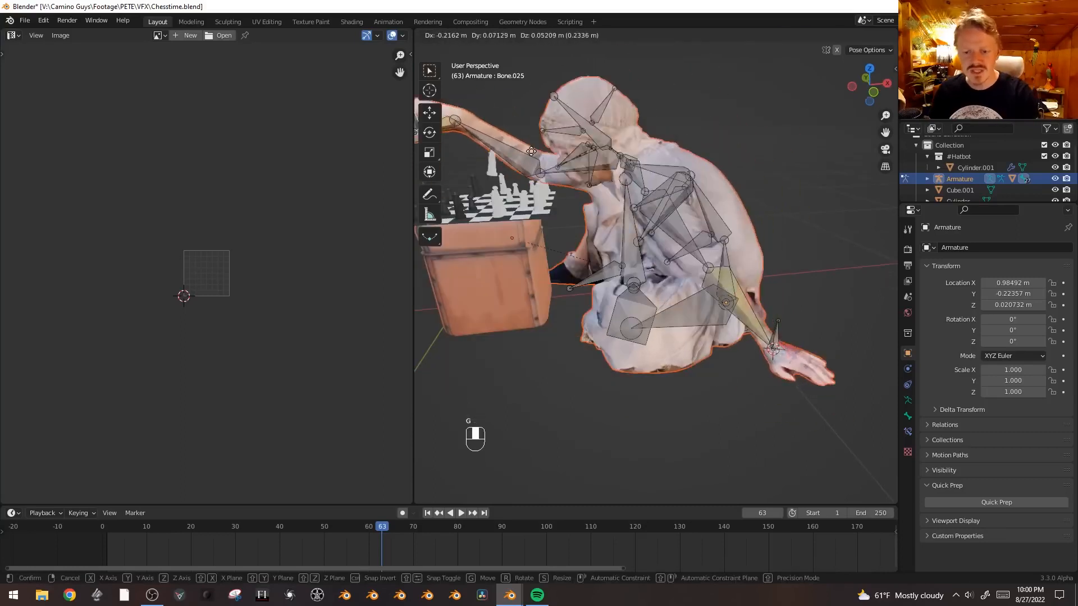
pyautogui.rightClick(595, 174)
pyautogui.press('g')
pyautogui.moveTo(691, 270); pyautogui.dragTo(764, 303, button='middle')
pyautogui.rightClick(561, 185)
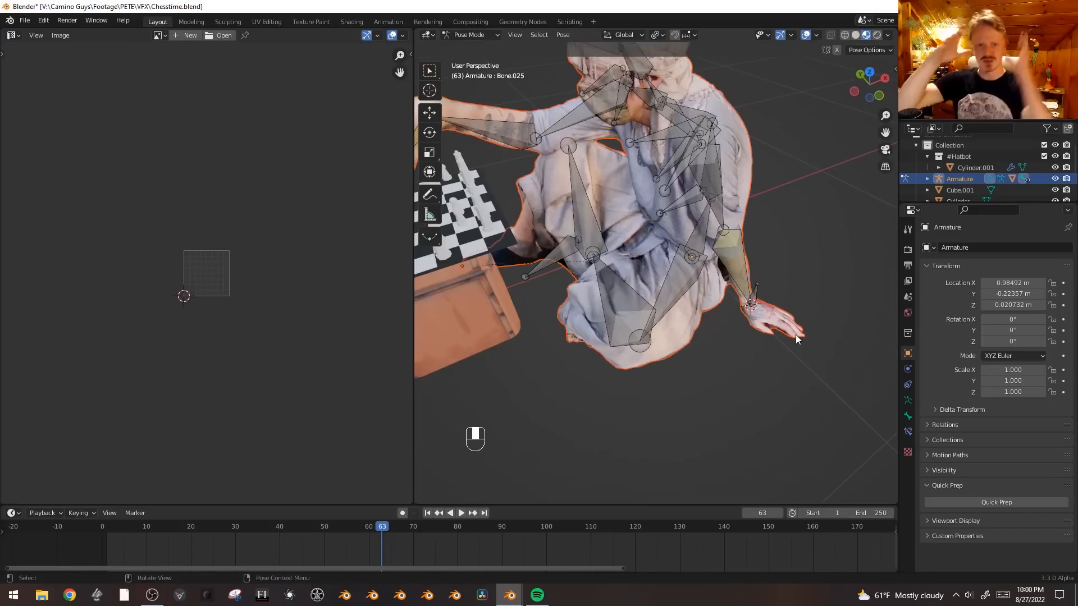
pyautogui.moveTo(796, 335); pyautogui.dragTo(628, 224, button='middle')
pyautogui.press('g')
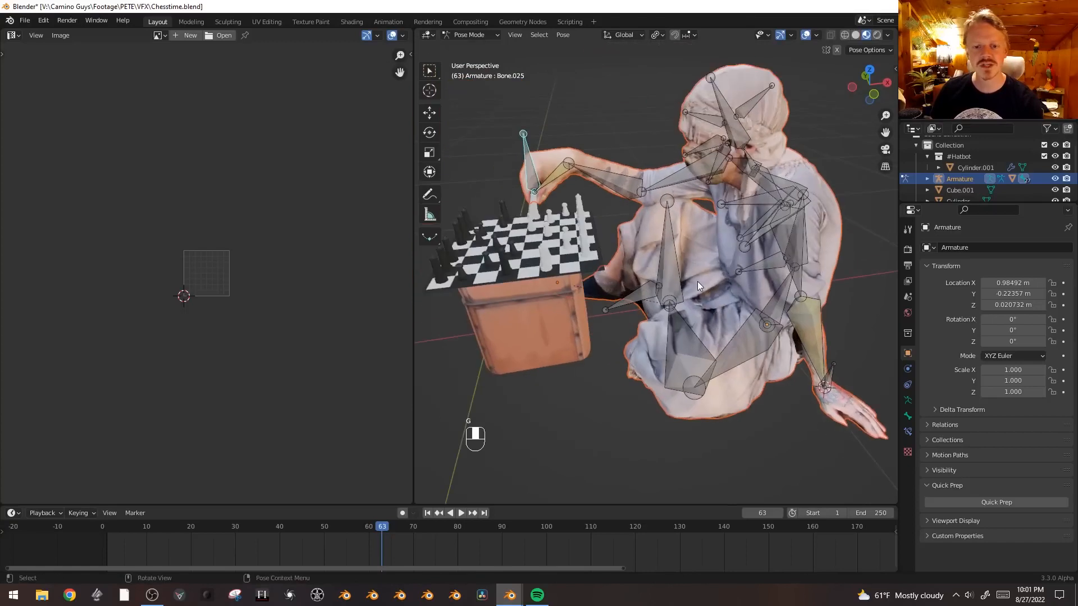
pyautogui.moveTo(698, 282); pyautogui.dragTo(695, 241, button='middle')
pyautogui.press('g')
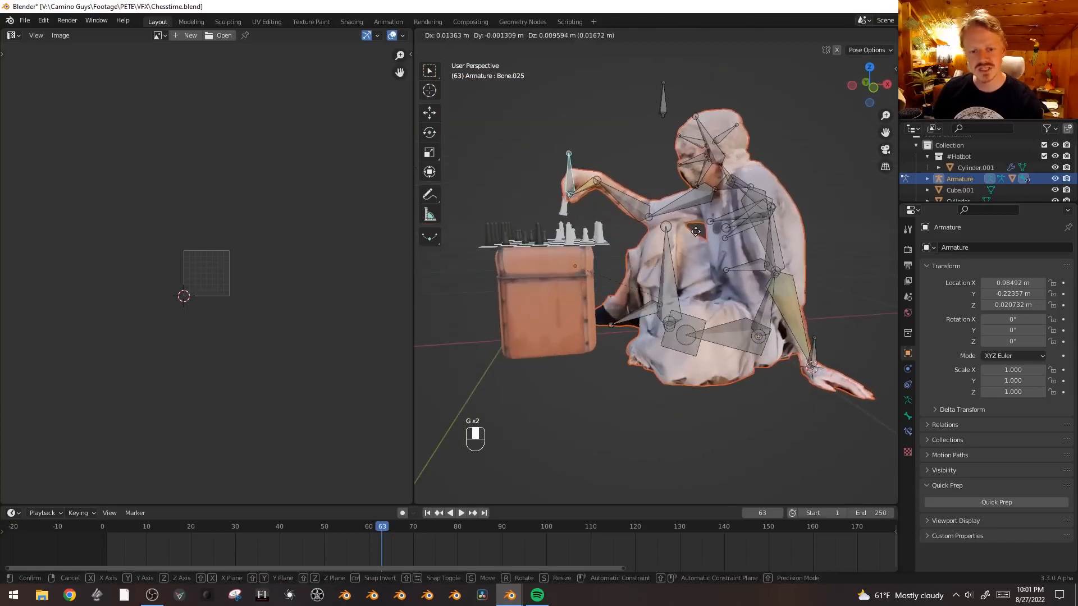
pyautogui.click(688, 234)
# - Rotate the upright leg bone to test how the knee and the foot bone deform the mesh
pyautogui.click(674, 250)
pyautogui.press('r')
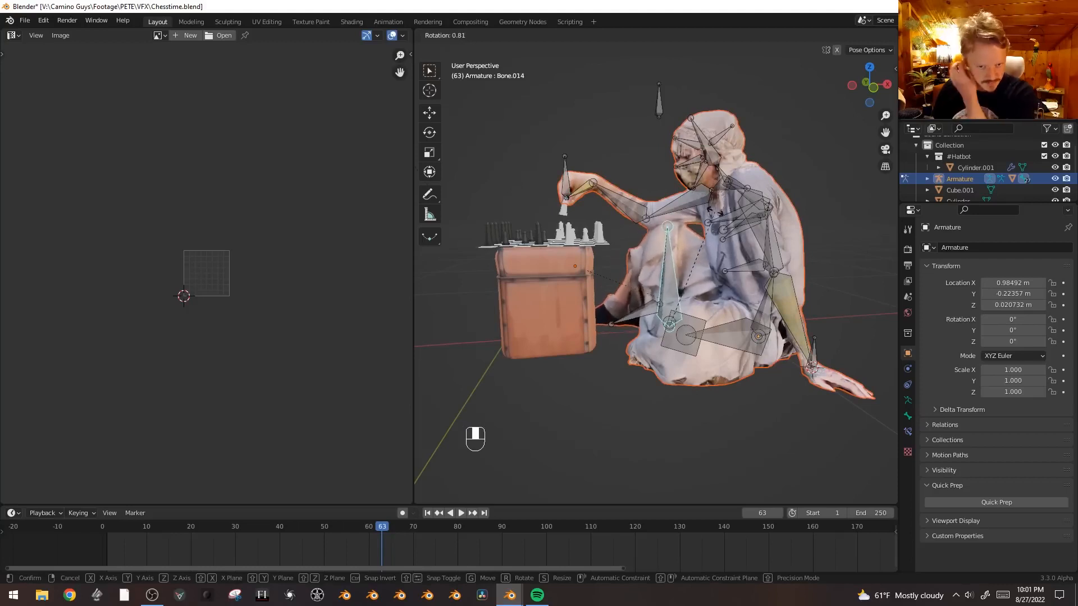
pyautogui.rightClick(714, 212)
pyautogui.scroll(2, 718, 211)
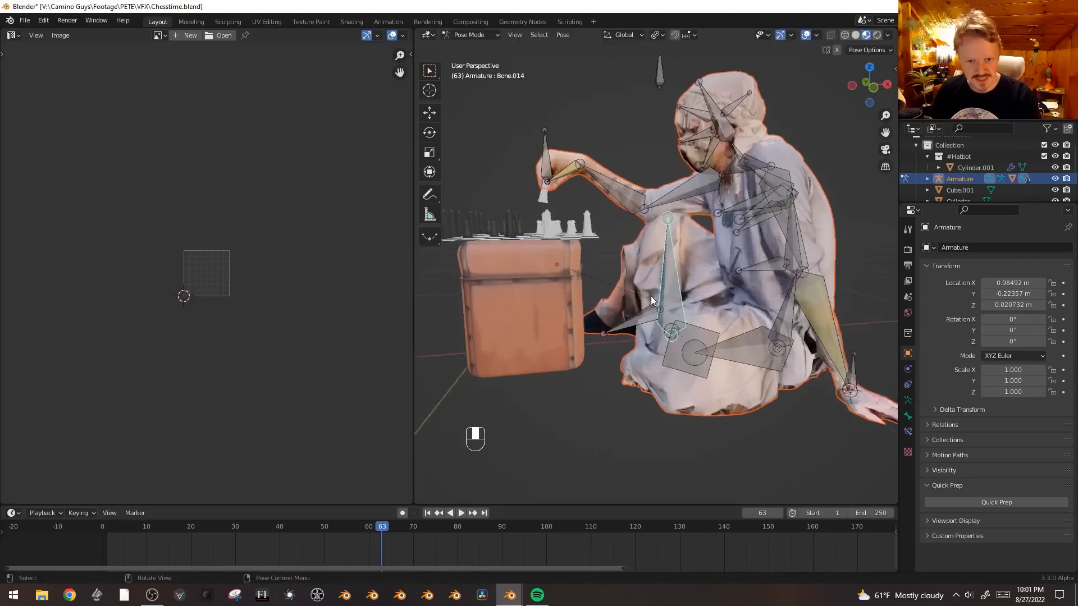
pyautogui.press('r')
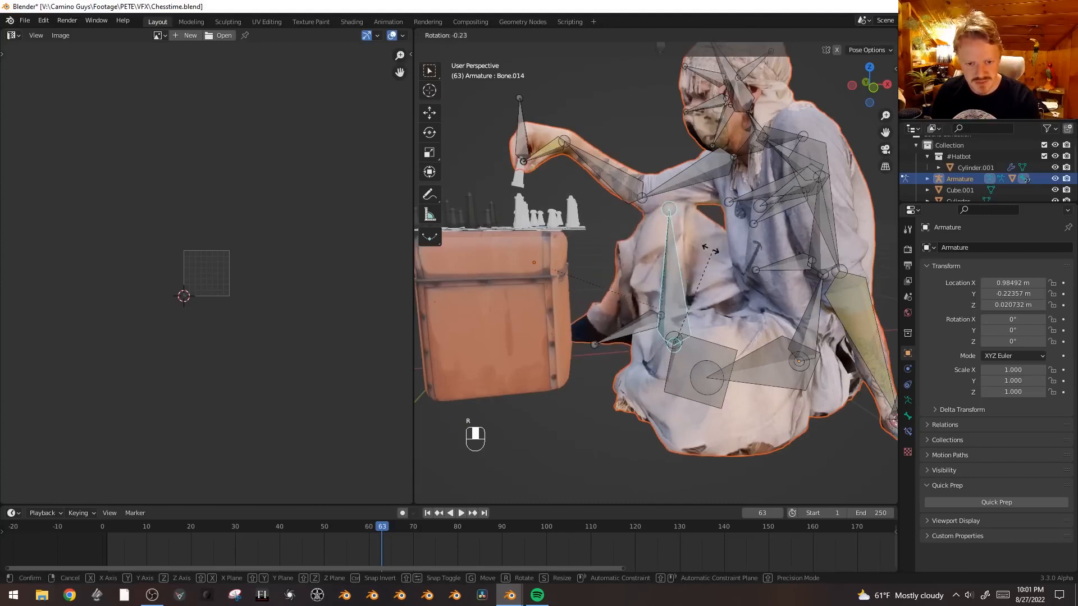
# - Clear the parent of the foot bone behind the trunk in Edit Mode
pyautogui.click(631, 316)
pyautogui.press('Tab')
pyautogui.click(627, 327)
pyautogui.hotkey('alt', 'p')
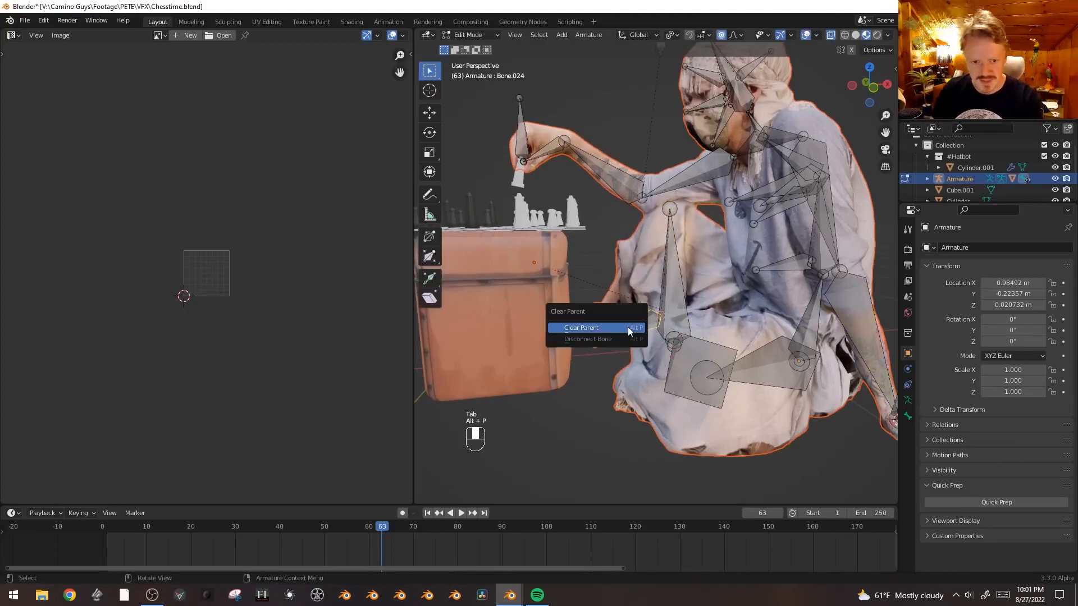
pyautogui.click(629, 329)
# - Return to Pose Mode and rotate the upright leg bone to test it with the foot bone unparented
pyautogui.hotkey('ctrl', 'Tab')
pyautogui.click(639, 395)
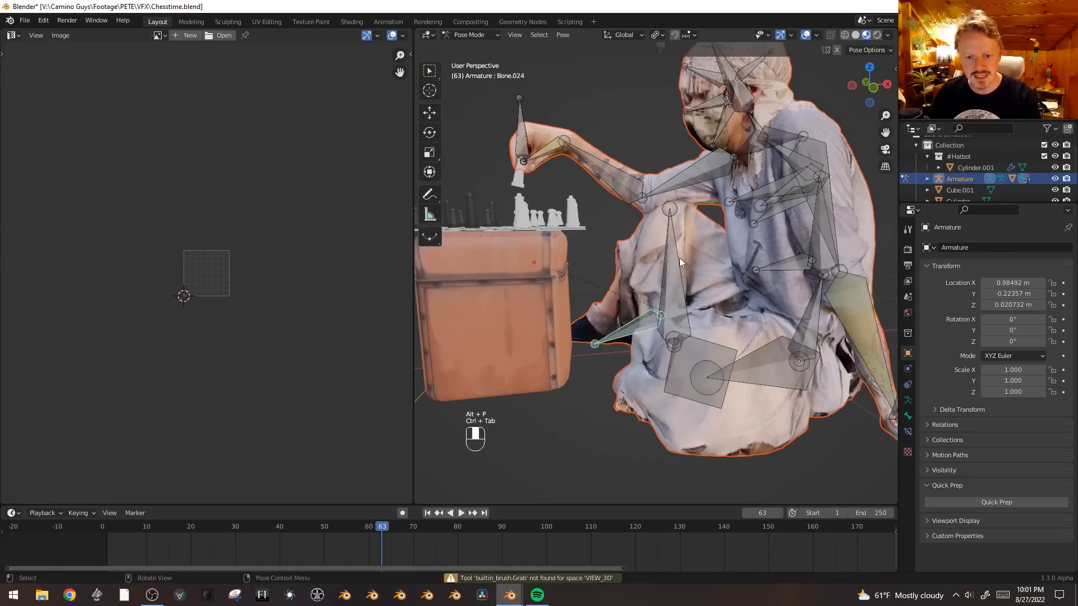
pyautogui.click(676, 262)
pyautogui.press('r')
pyautogui.click(740, 193)
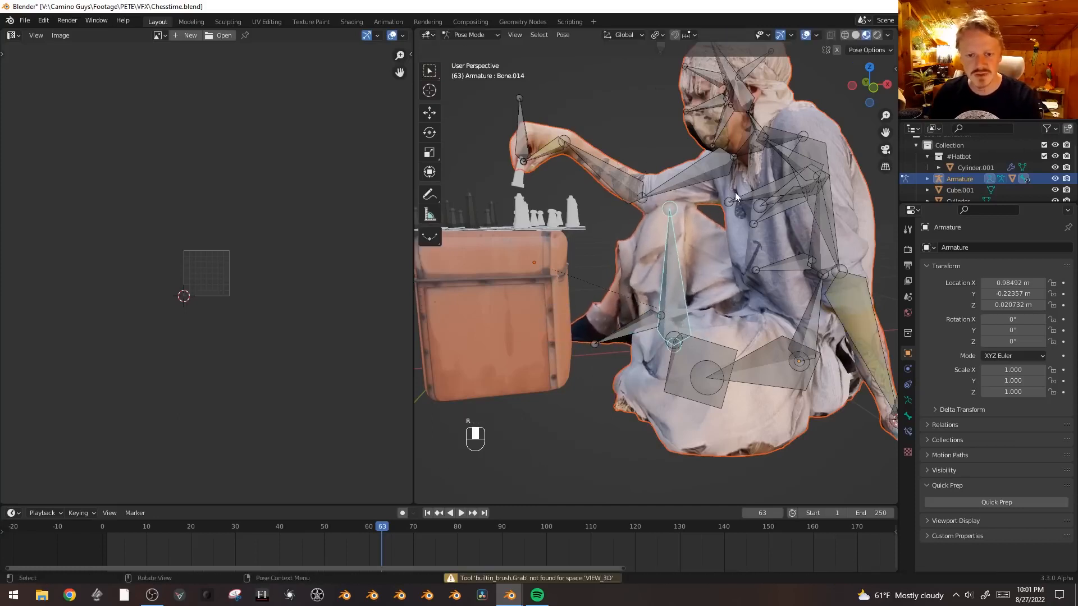
pyautogui.moveTo(740, 193); pyautogui.dragTo(733, 294, button='middle')
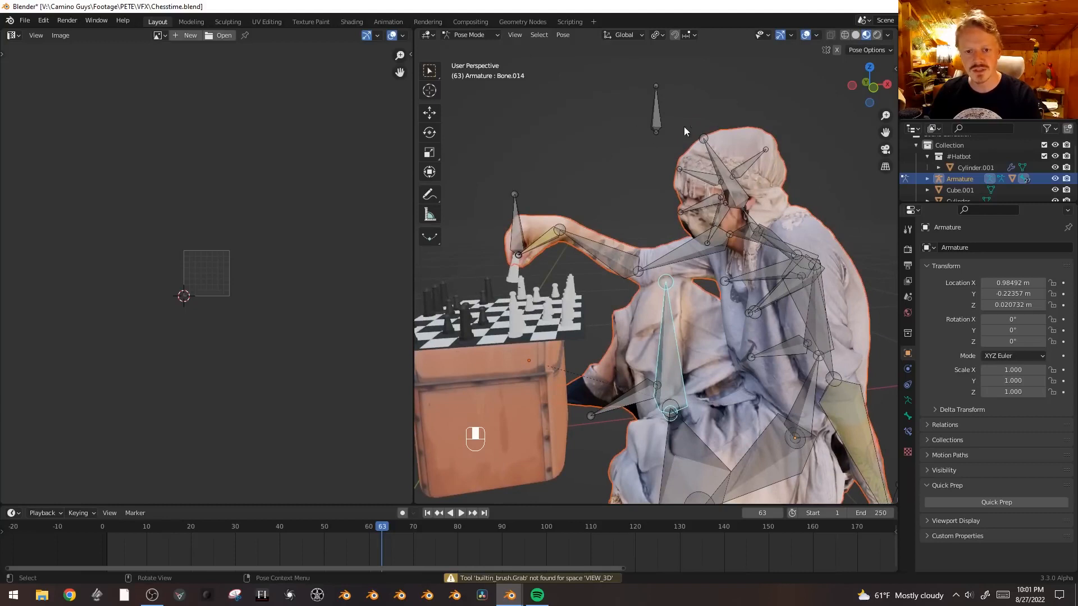
# - Add a Damped Track constraint to the upright leg bone
pyautogui.click(908, 432)
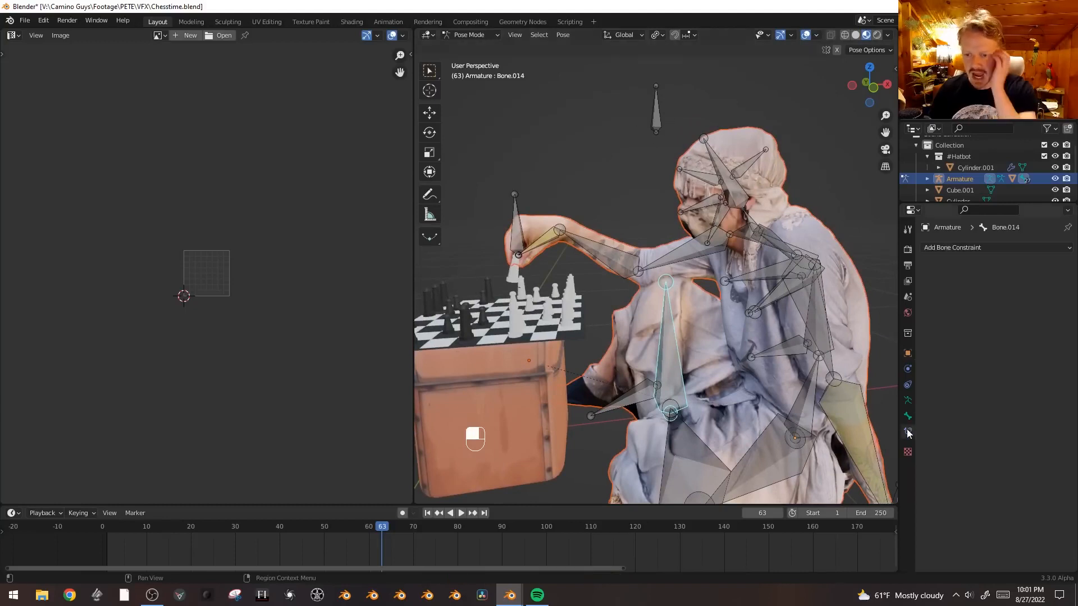
pyautogui.click(974, 249)
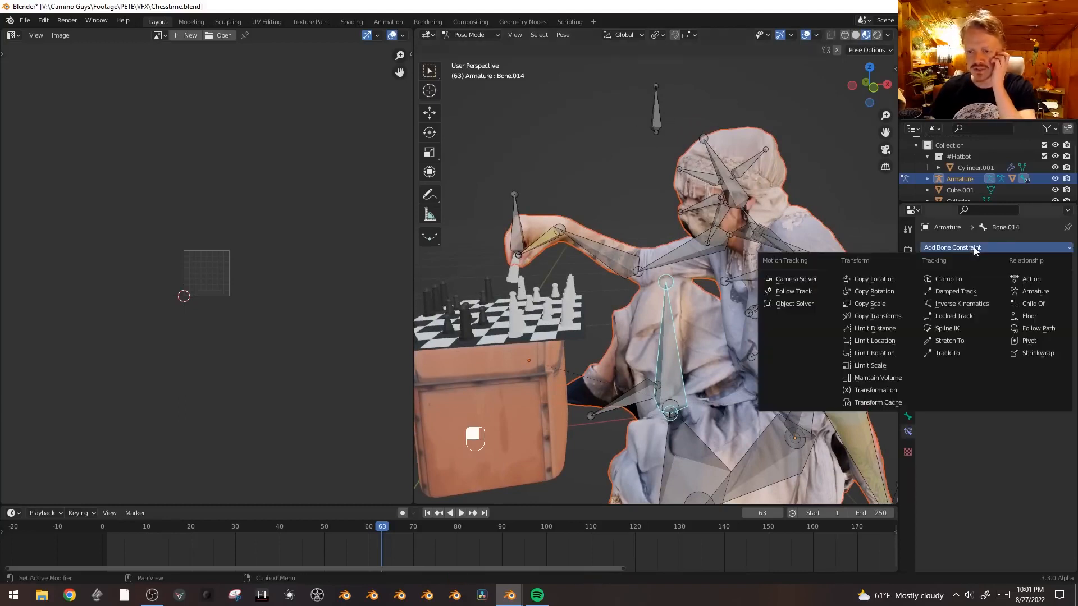
pyautogui.click(975, 288)
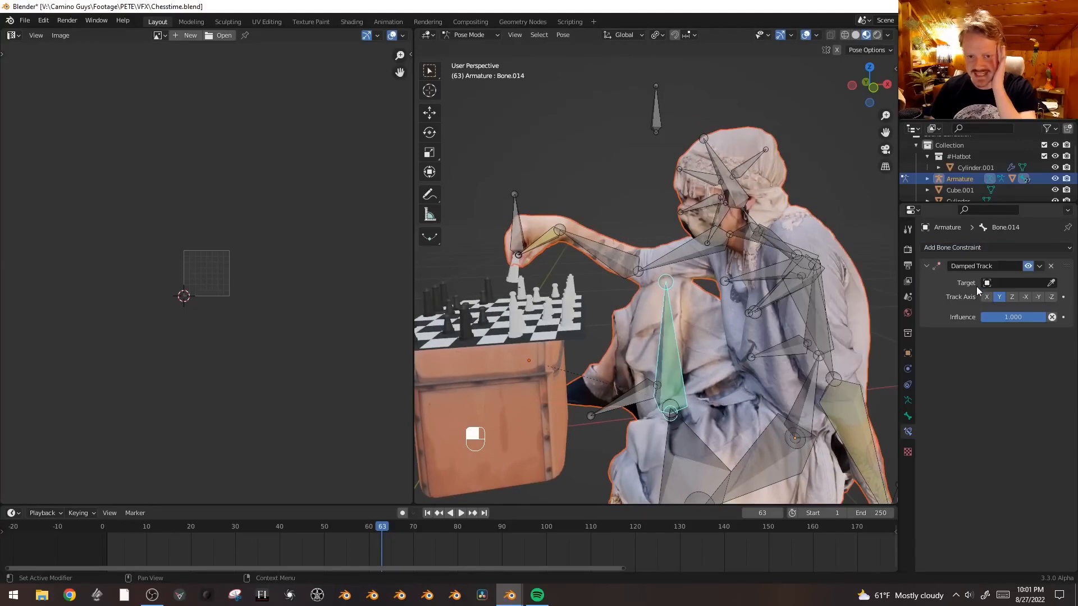
# - Rename the floating bone above the knee as Knee Target Bone
pyautogui.click(655, 120)
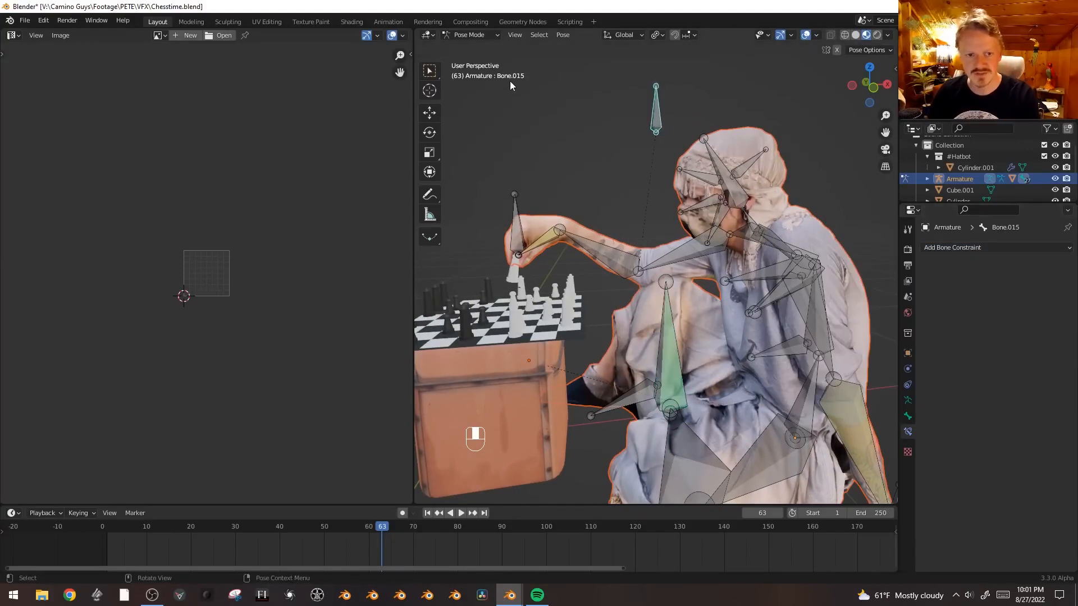
pyautogui.press('F2')
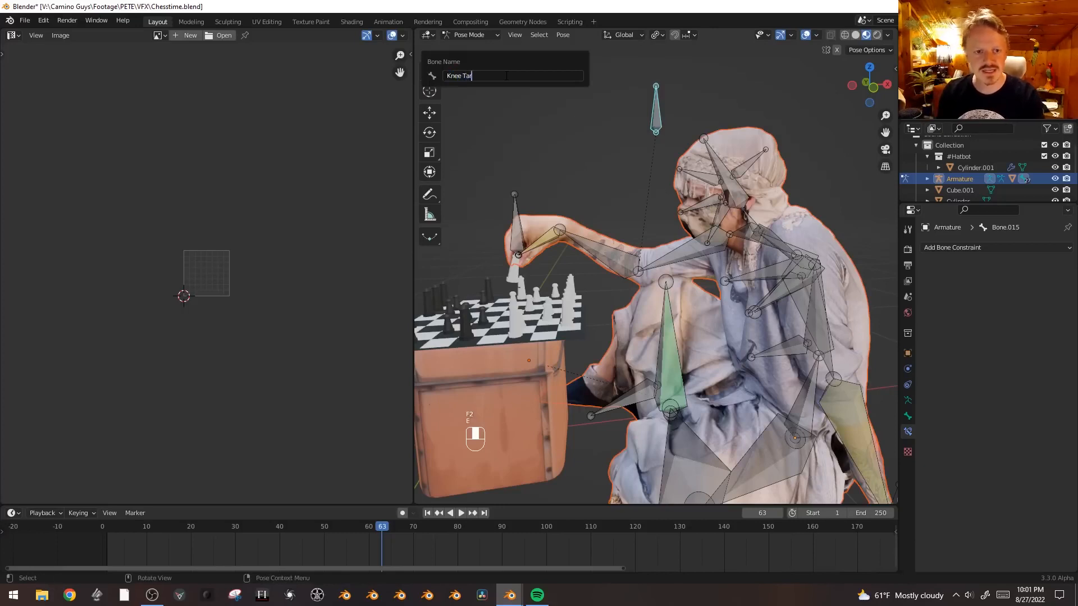
pyautogui.write('Knee Target Bone')
pyautogui.press('Return')
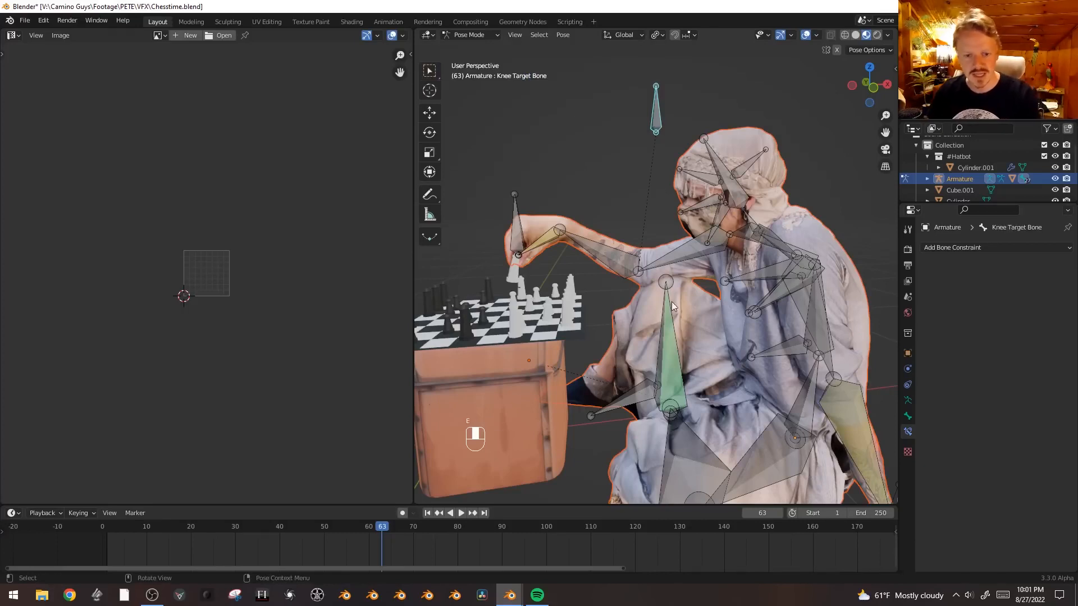
# - Set the upright leg bone's Damped Track target to Armature, with Knee Target Bone as the tracked bone
pyautogui.click(662, 324)
pyautogui.click(997, 283)
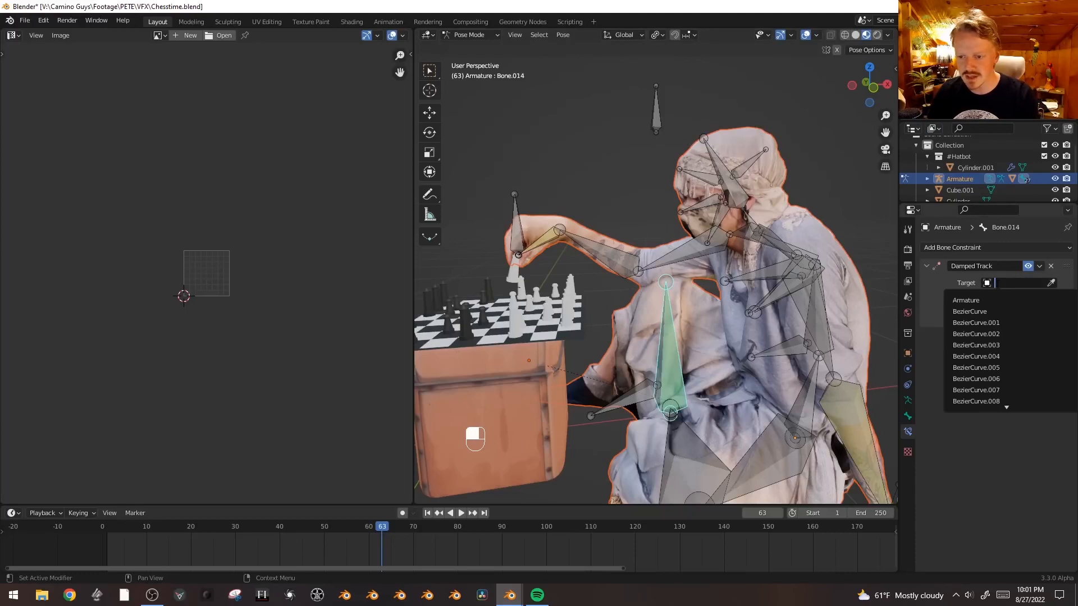
pyautogui.click(998, 299)
pyautogui.click(1010, 297)
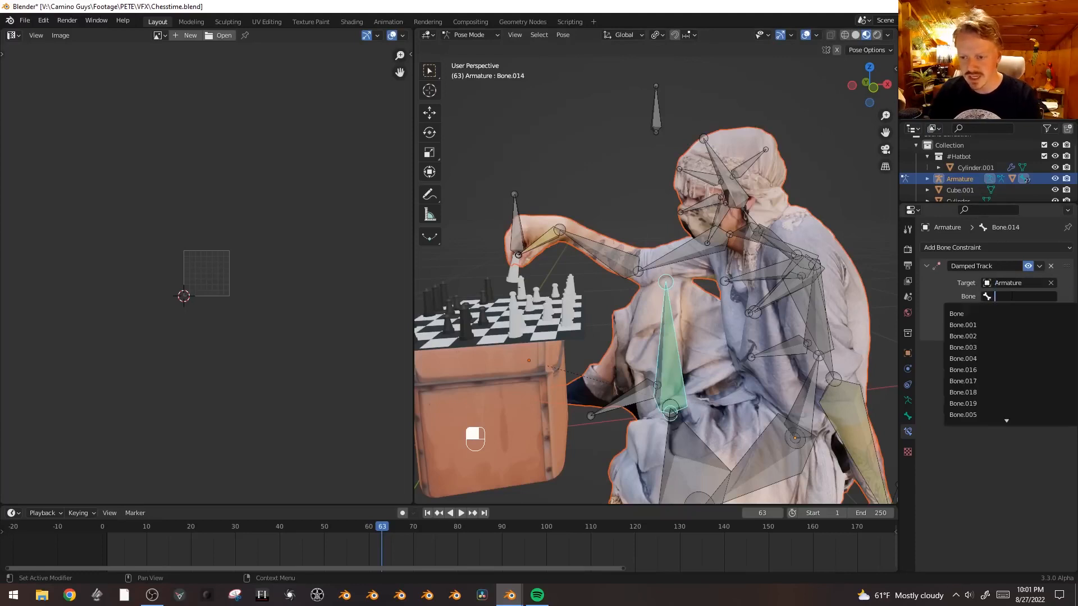
pyautogui.write('kne')
pyautogui.press('Return')
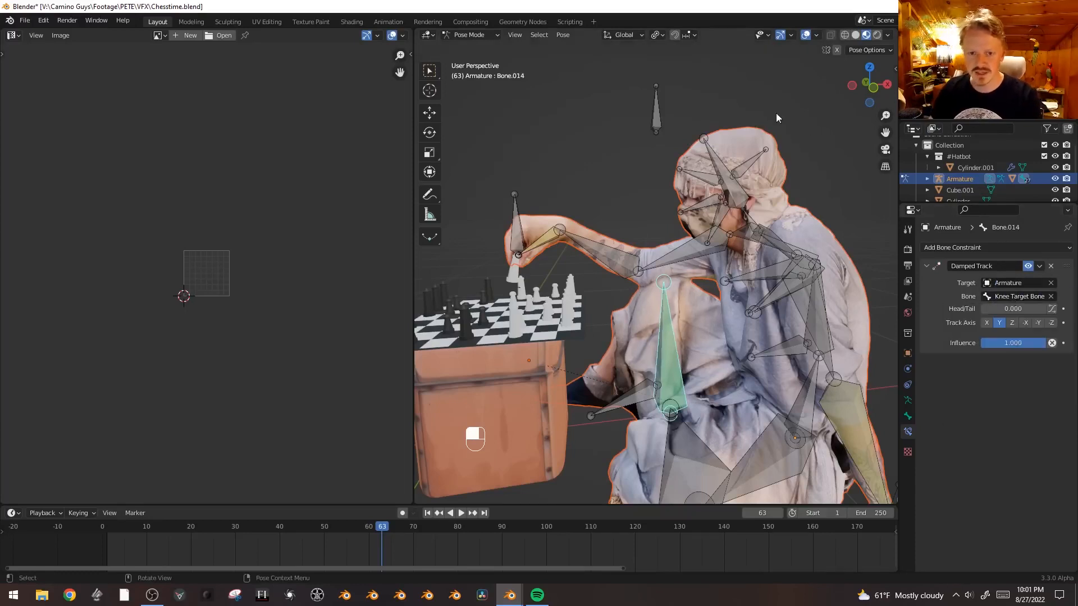
# - Test-move the Knee Target Bone to check how the upright leg bone tracks it
pyautogui.click(656, 115)
pyautogui.press('g')
pyautogui.press('g')
pyautogui.press('Escape')
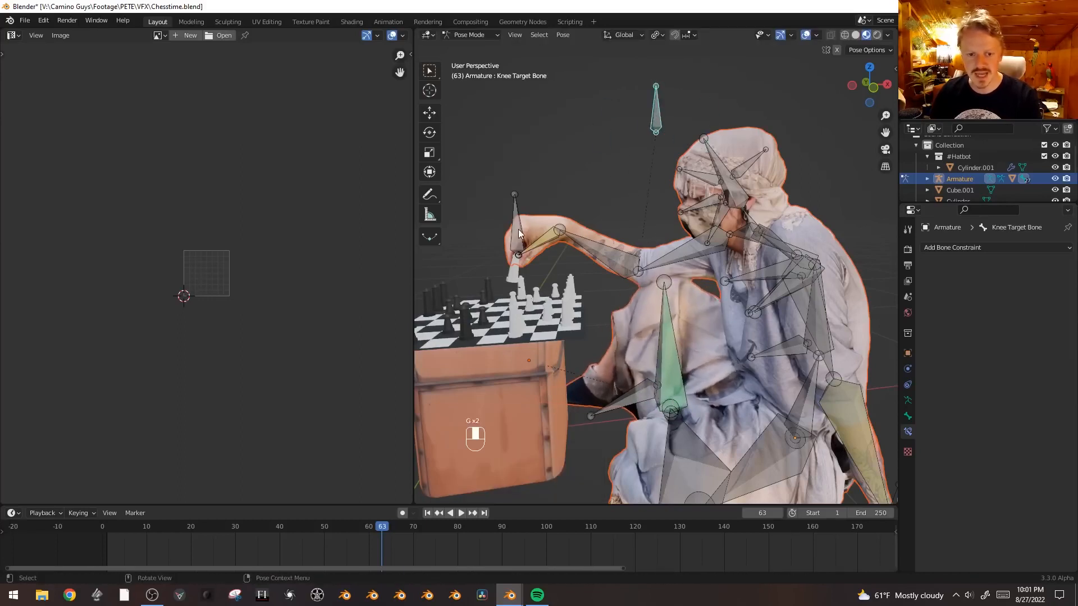
# - Move the raised hand's IK target to check that the knee follows along with the body
pyautogui.click(517, 229)
pyautogui.press('g')
pyautogui.press('Escape')
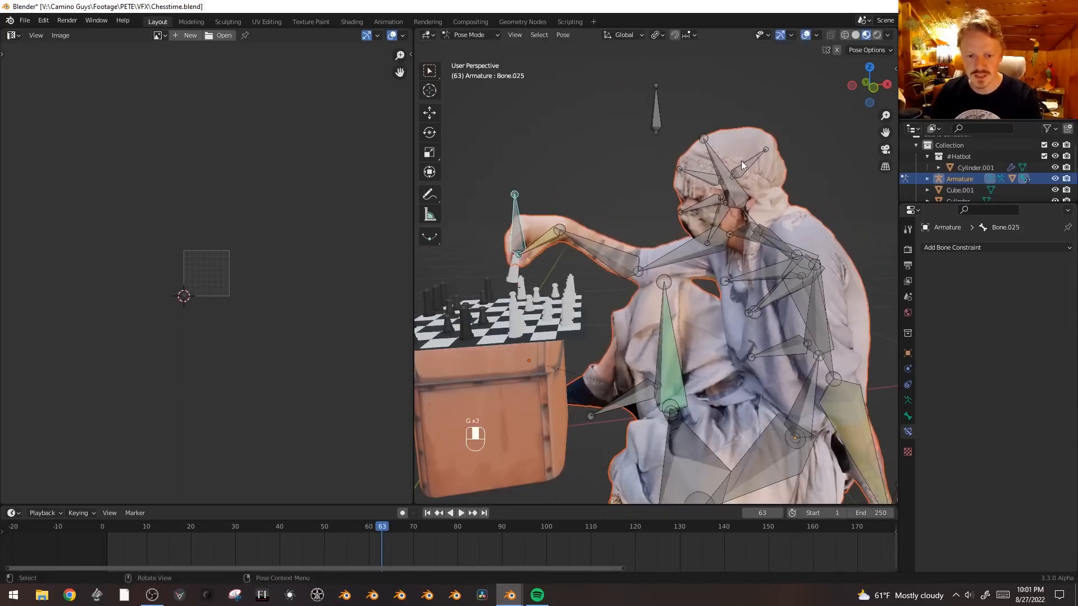
pyautogui.moveTo(617, 246); pyautogui.dragTo(660, 304, button='middle')
pyautogui.press('g')
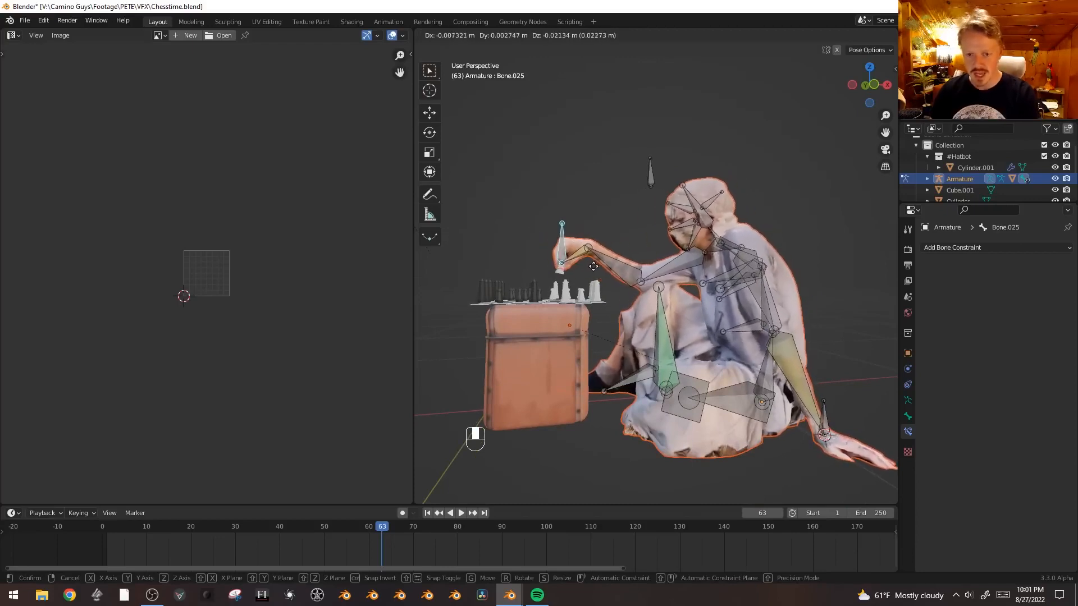
pyautogui.click(602, 279)
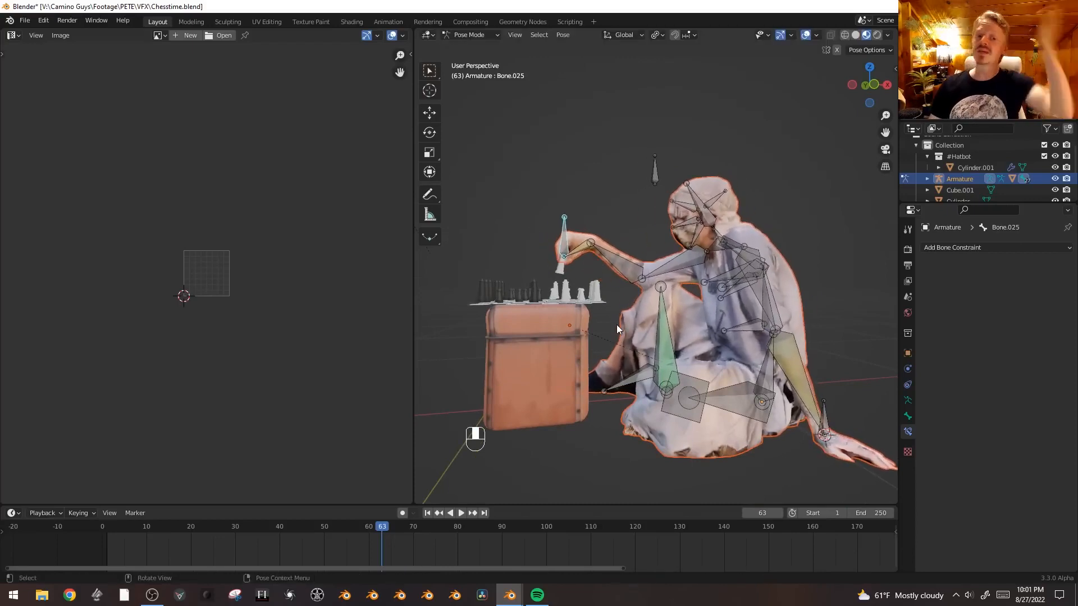
# - Test-rotate the head bone in the front view to check how the head turns
pyautogui.press('KP_1')
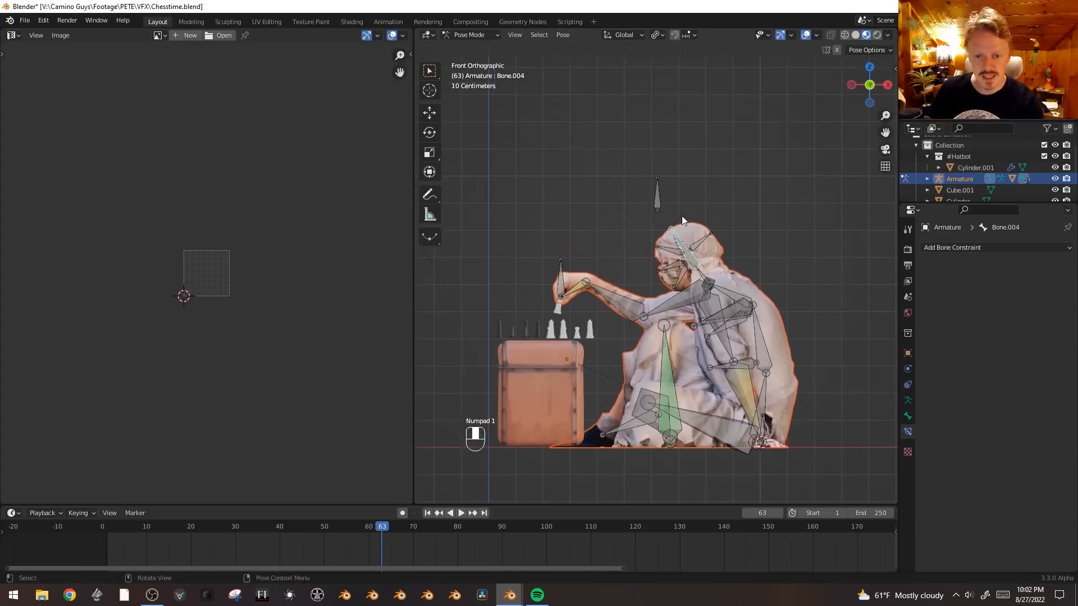
pyautogui.press('r')
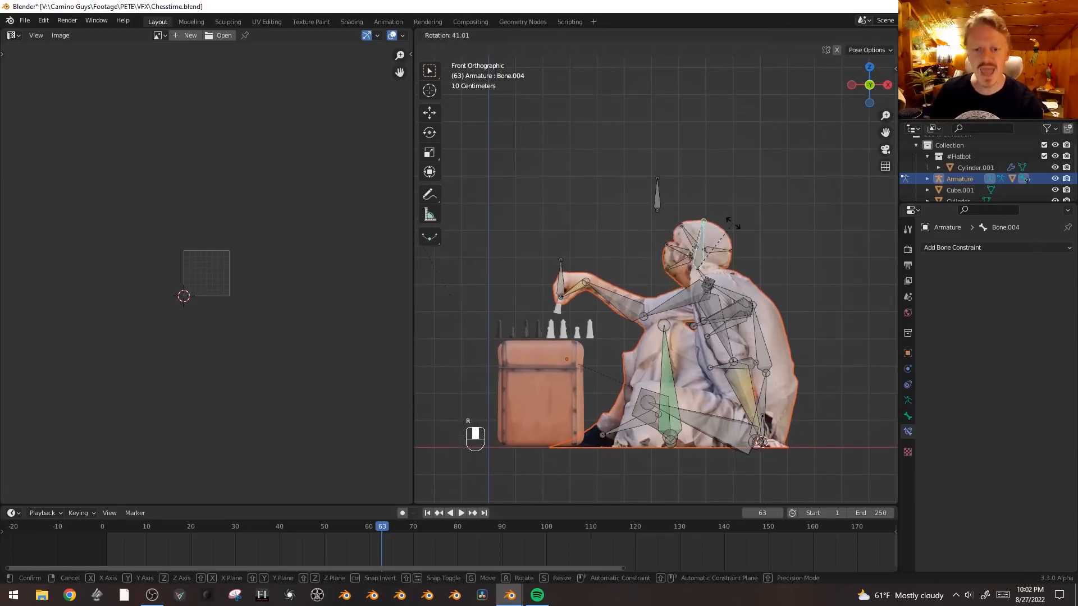
pyautogui.rightClick(733, 223)
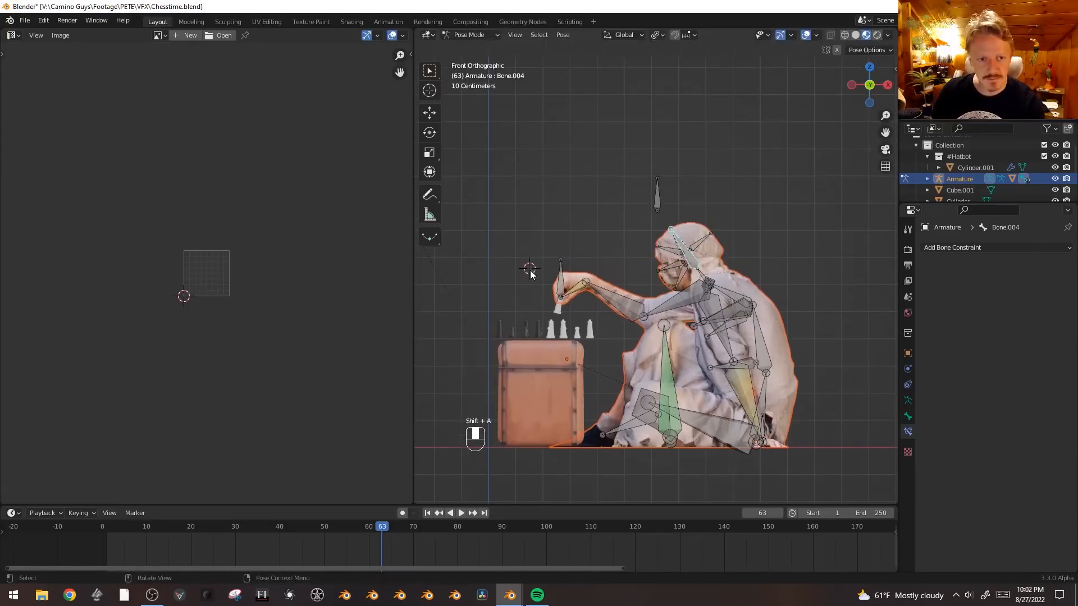
# - In Edit Mode, add a bone at the 3D cursor in front of the raised hand and scale it down to a small target bone
pyautogui.press('Tab')
pyautogui.hotkey('shift', 'a')
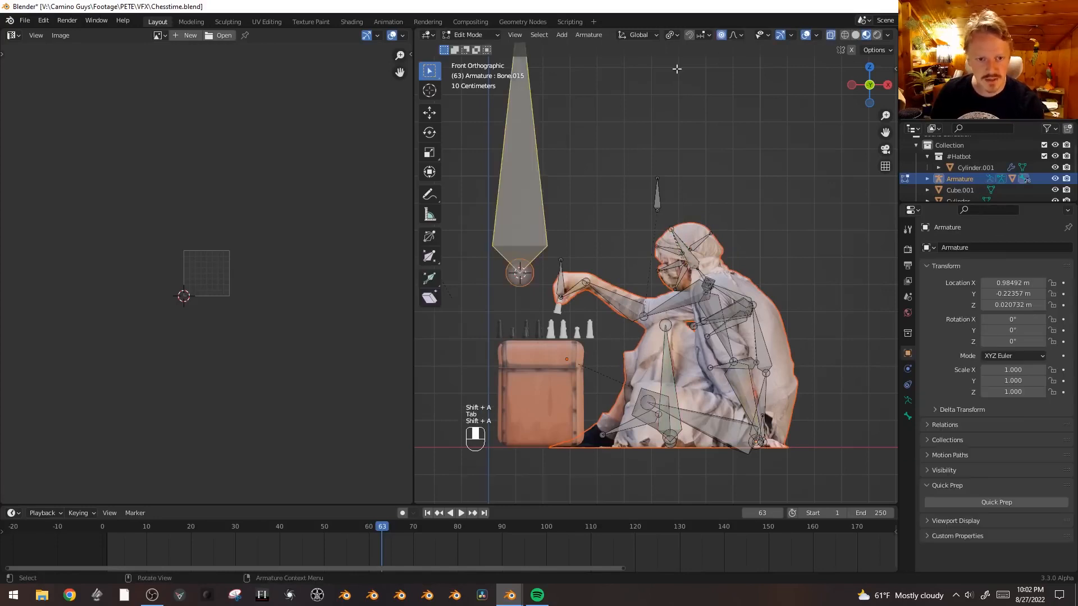
pyautogui.press('s')
pyautogui.click(532, 234)
pyautogui.scroll(2, 534, 234)
pyautogui.keyDown('shift'); pyautogui.moveTo(561, 235); pyautogui.dragTo(637, 236, button='middle'); pyautogui.keyUp('shift')
pyautogui.press('s')
pyautogui.click(603, 175)
# - Parent the new small bone to the raised hand's IK target bone with Keep Offset
pyautogui.keyDown('shift'); pyautogui.click(597, 277); pyautogui.keyUp('shift')
pyautogui.hotkey('ctrl', 'p')
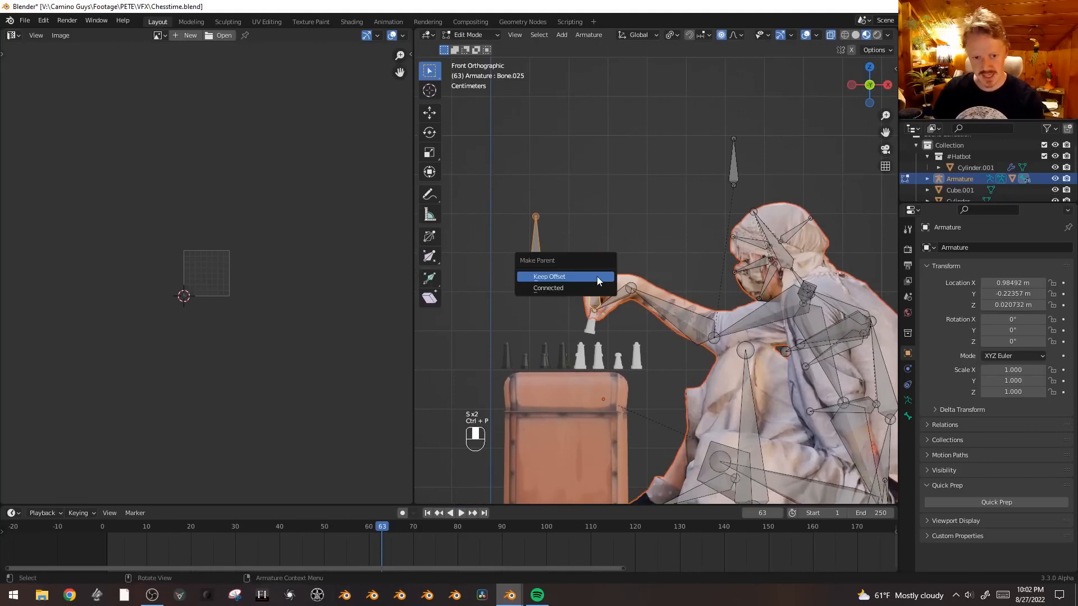
pyautogui.click(598, 277)
# - Rename the new bone in front of the hand as Head Target
pyautogui.click(537, 247)
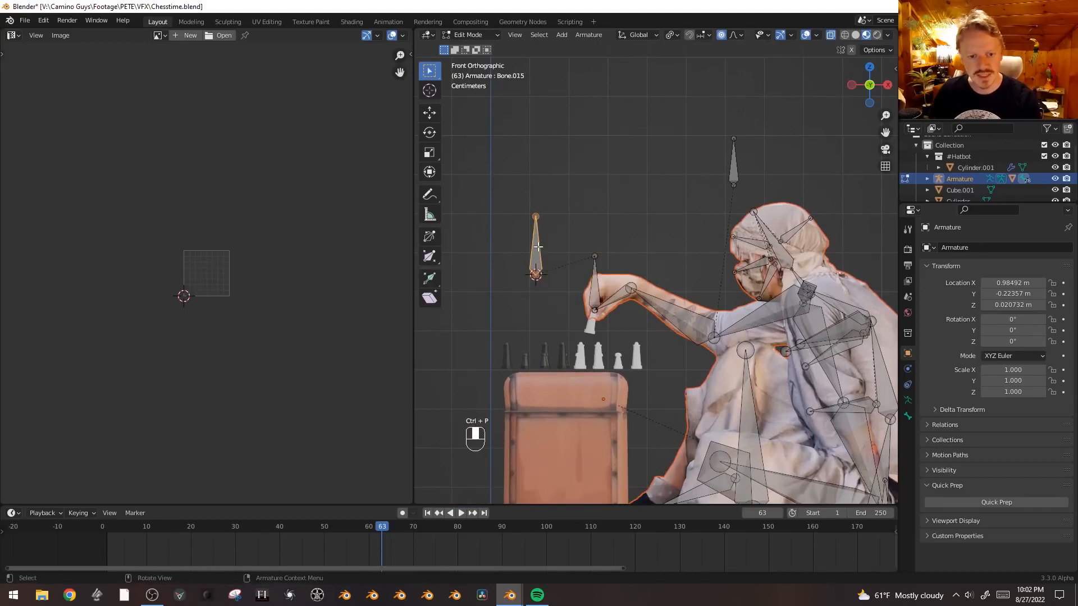
pyautogui.press('F2')
pyautogui.write('He')
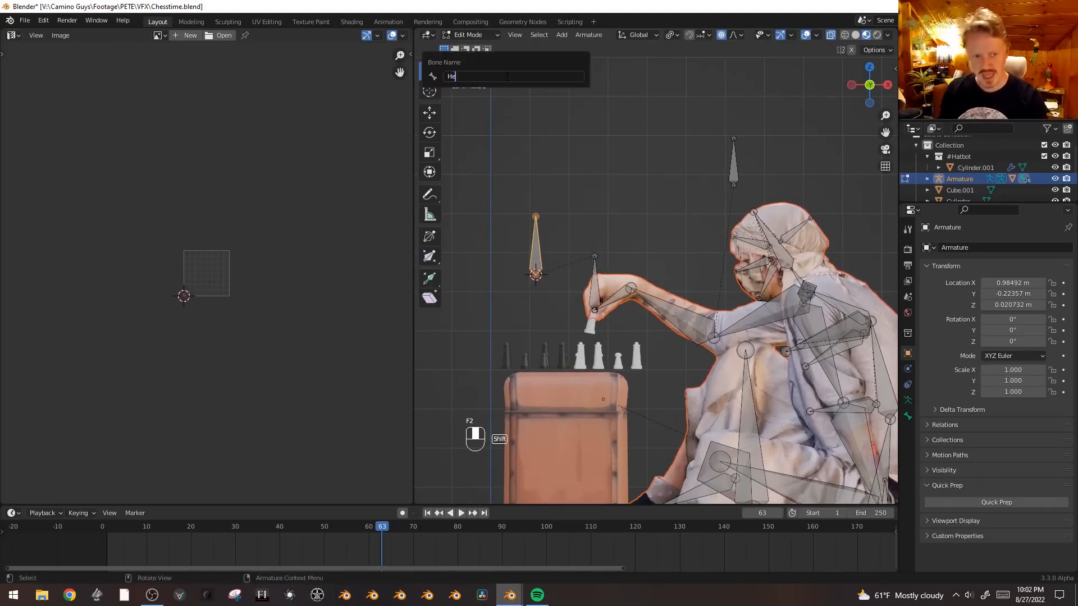
pyautogui.write('ad Target')
pyautogui.press('Return')
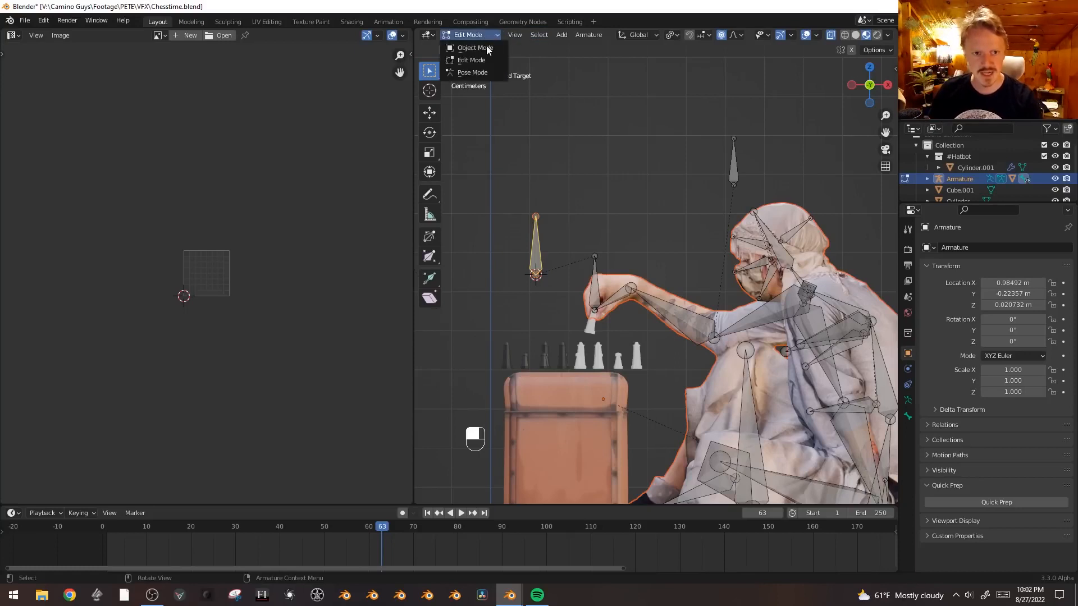
# - In Pose Mode, add a Damped Track constraint to the head bone, targeting the Head Target bone of Armature
pyautogui.click(473, 73)
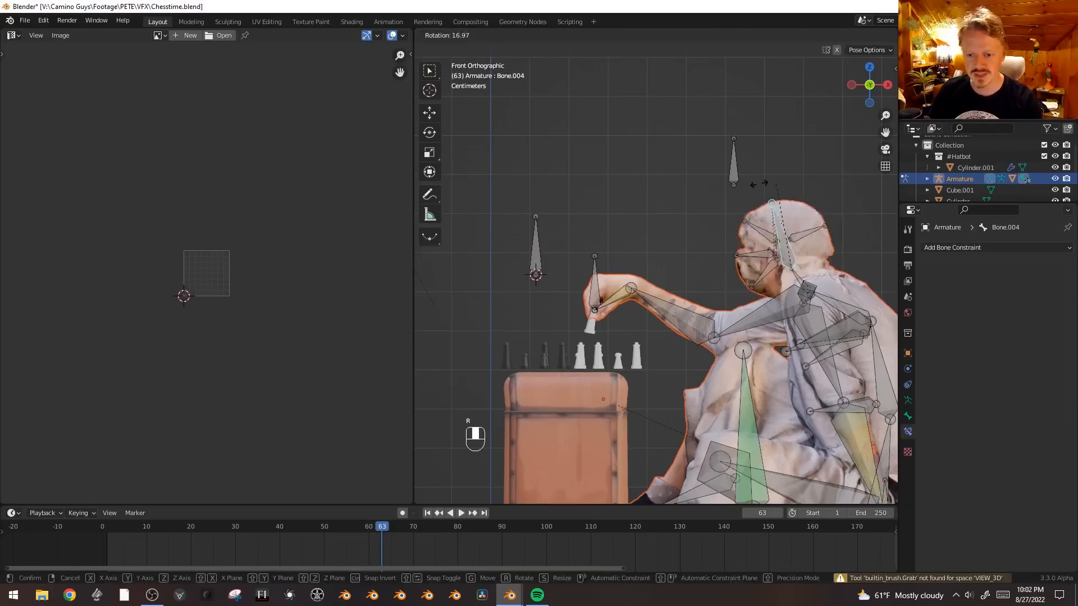
pyautogui.click(1000, 247)
pyautogui.click(990, 291)
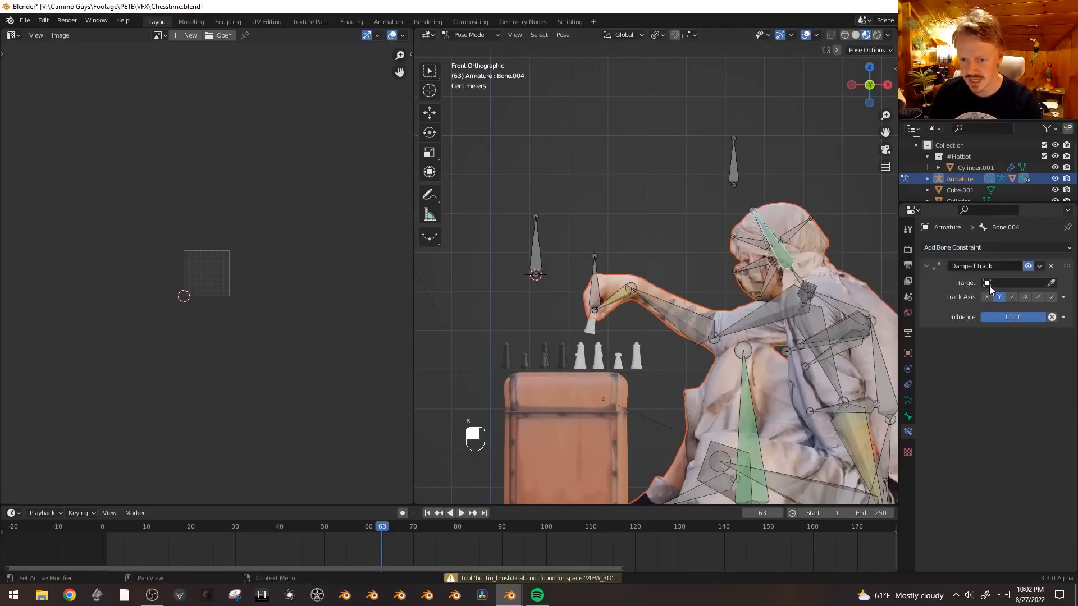
pyautogui.click(1005, 284)
pyautogui.click(1005, 307)
pyautogui.click(1006, 296)
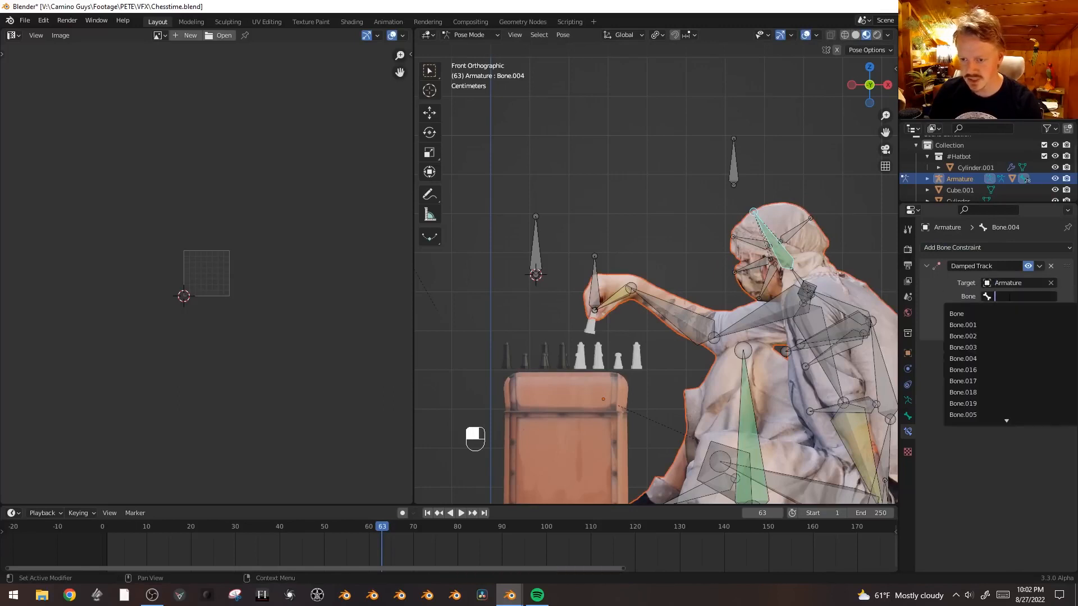
pyautogui.write('head')
pyautogui.press('Return')
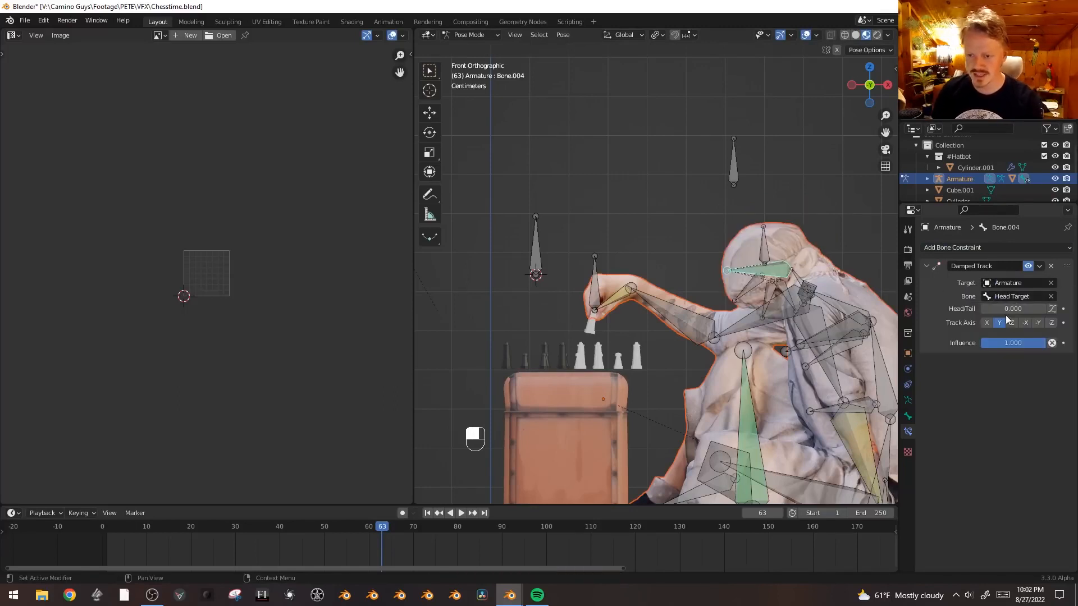
# - Try X and Z as the Track Axis of the head bone's Damped Track and settle on -X
pyautogui.click(987, 324)
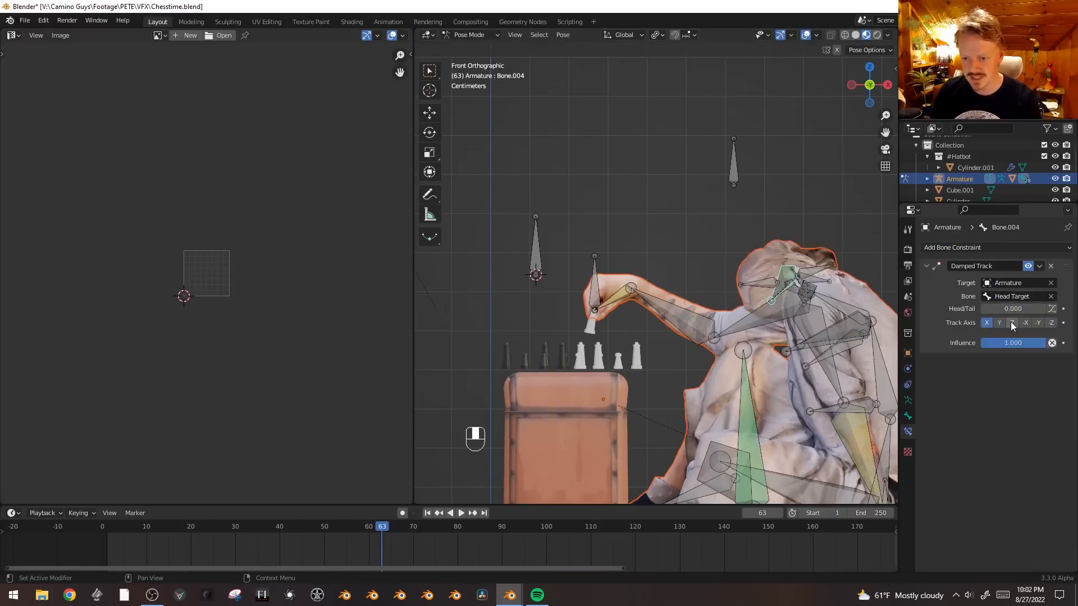
pyautogui.click(1013, 323)
pyautogui.click(1025, 324)
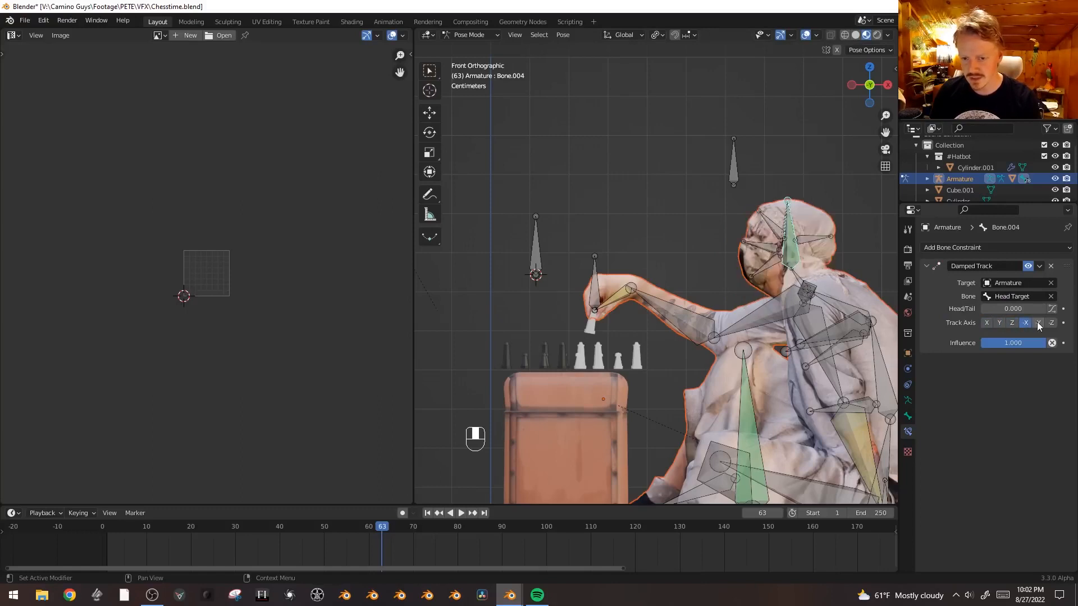
# - Lower the Head Target bone to the chessboard, moving it about -0.04 m in X and -0.32 m in Z
pyautogui.click(535, 231)
pyautogui.press('g')
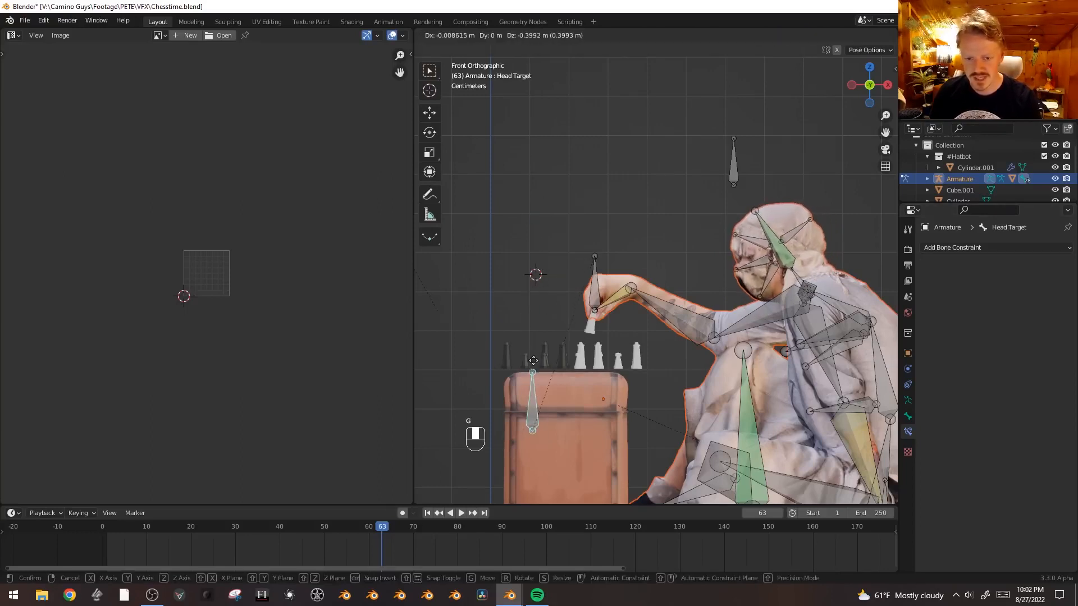
pyautogui.click(519, 328)
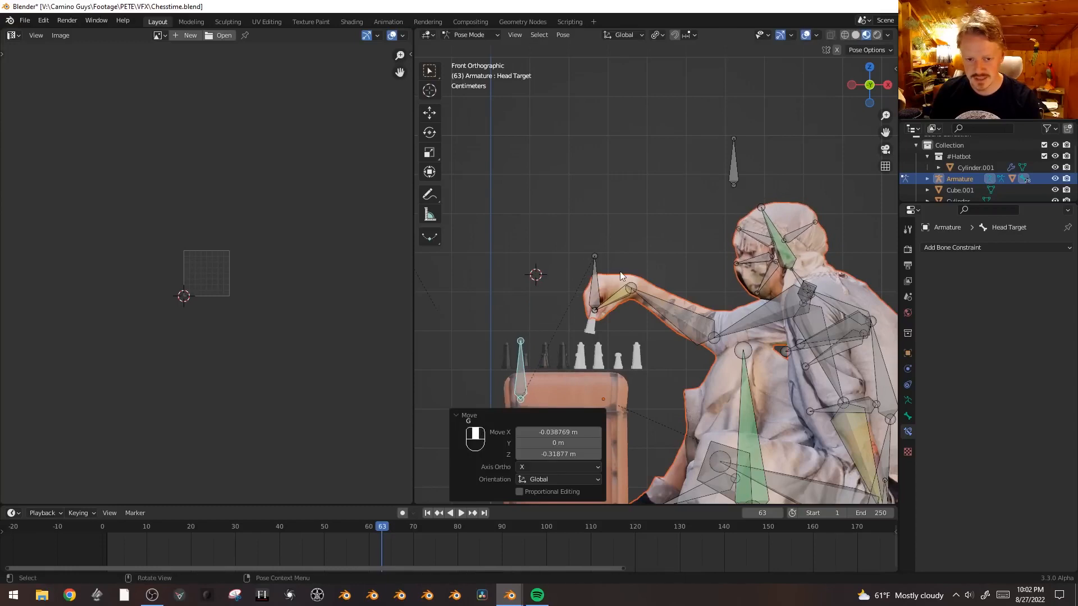
# - Move the raised hand's IK target to check how the head follows the Head Target bone
pyautogui.click(599, 273)
pyautogui.press('g')
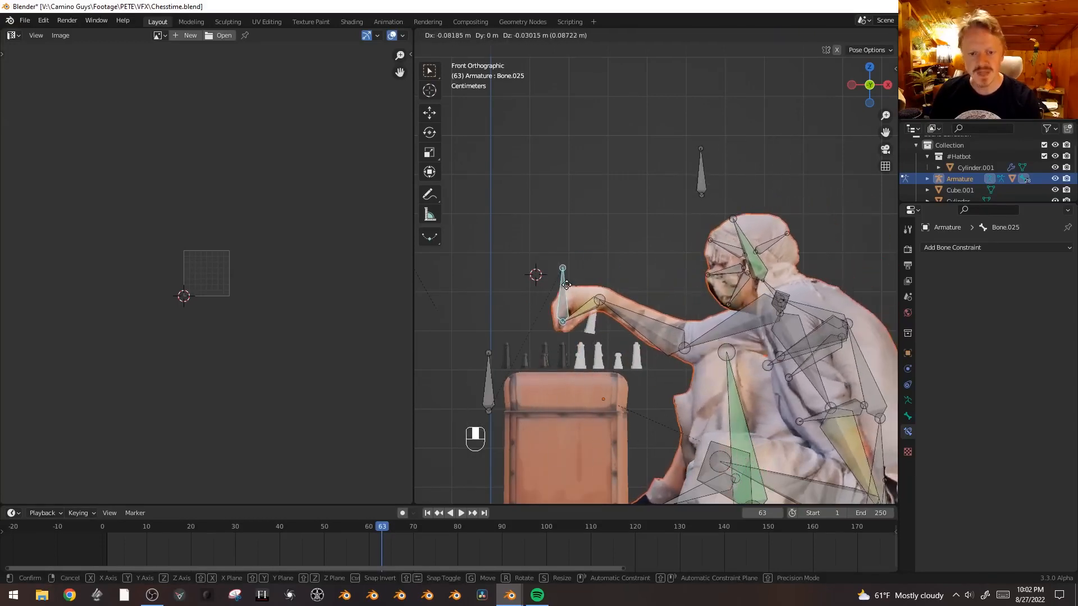
pyautogui.click(595, 273)
# - Move the Head Target bone far out beyond the chessboard, about -1.18 m in X and -0.27 m in Z
pyautogui.click(517, 366)
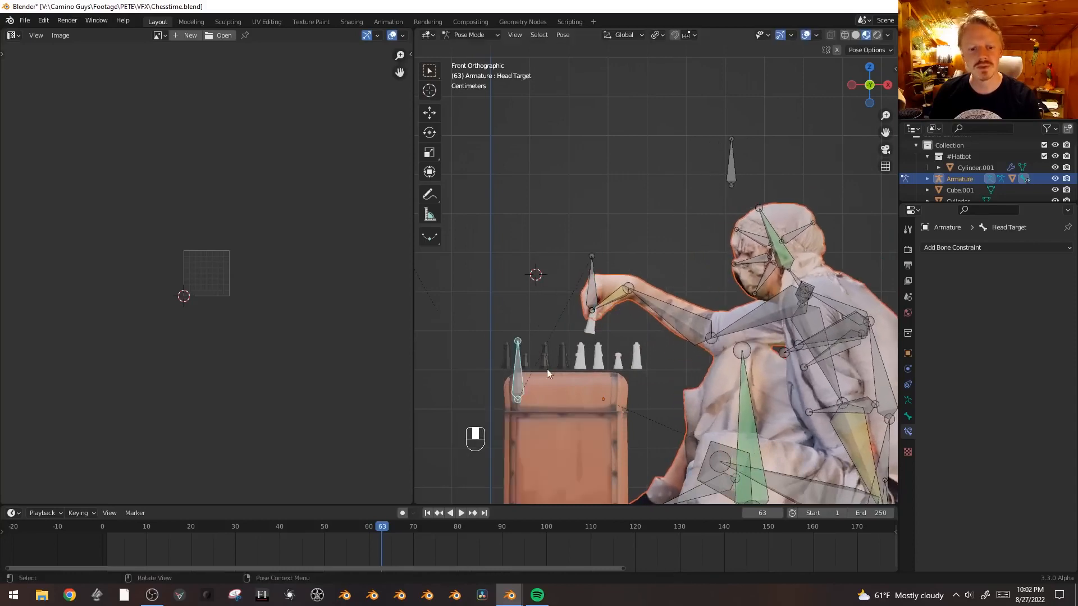
pyautogui.scroll(-4, 723, 355)
pyautogui.press('g')
pyautogui.click(523, 387)
pyautogui.scroll(-1, 604, 303)
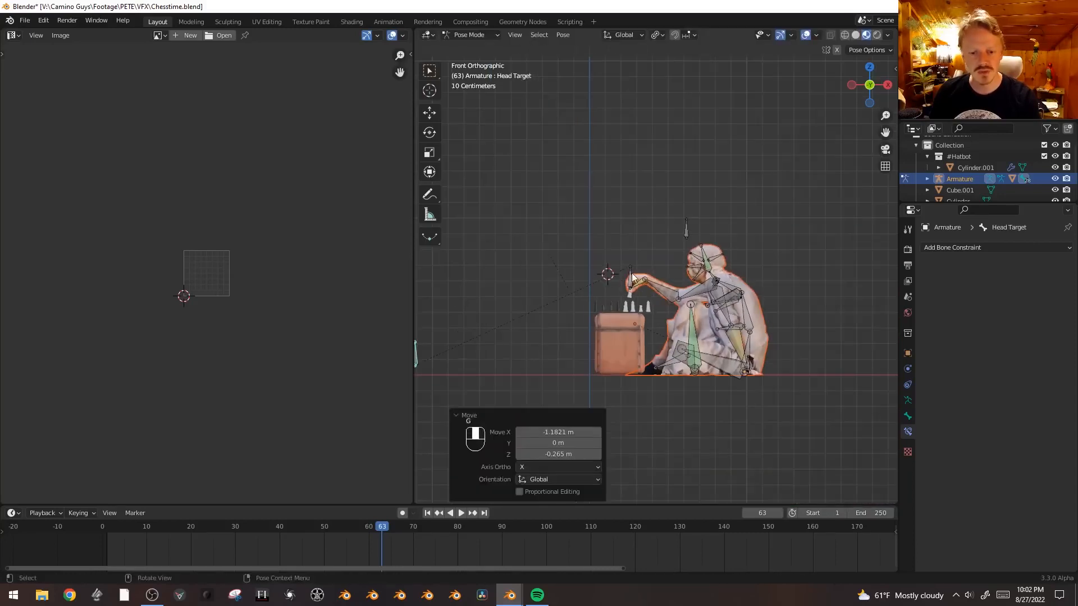
# - Test-move the raised hand's IK target to check the head's motion with the distant Head Target bone
pyautogui.click(630, 276)
pyautogui.press('g')
pyautogui.rightClick(525, 355)
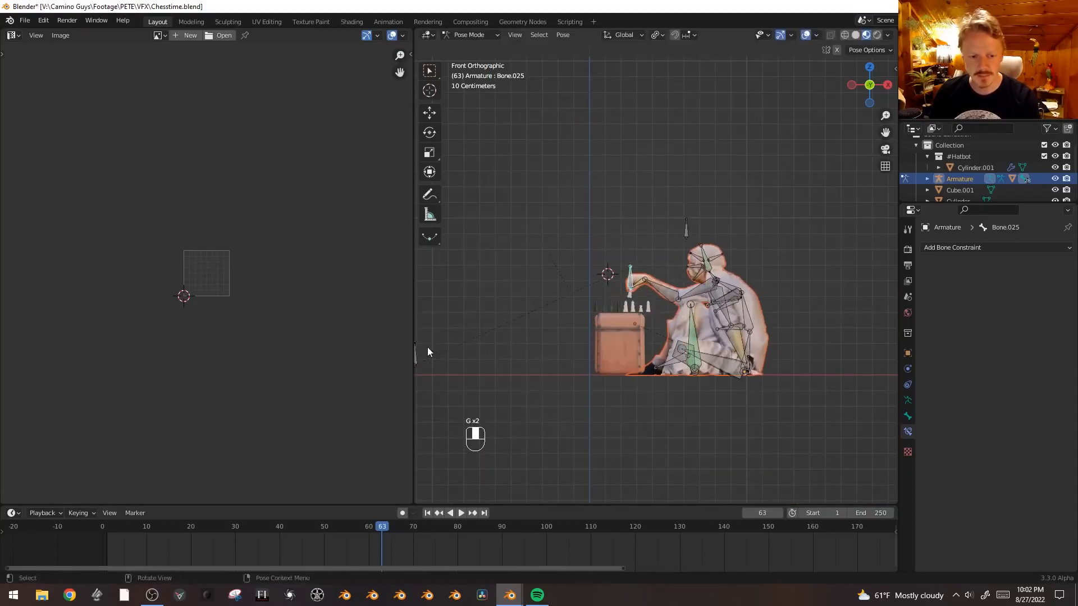
# - Place the Head Target bone just in front of the face and shift it about 0.23 m along Y
pyautogui.press('g')
pyautogui.click(680, 265)
pyautogui.moveTo(680, 265); pyautogui.dragTo(744, 323, button='middle')
pyautogui.press('g')
pyautogui.press('x')
pyautogui.click(727, 337)
pyautogui.press('KP_1')
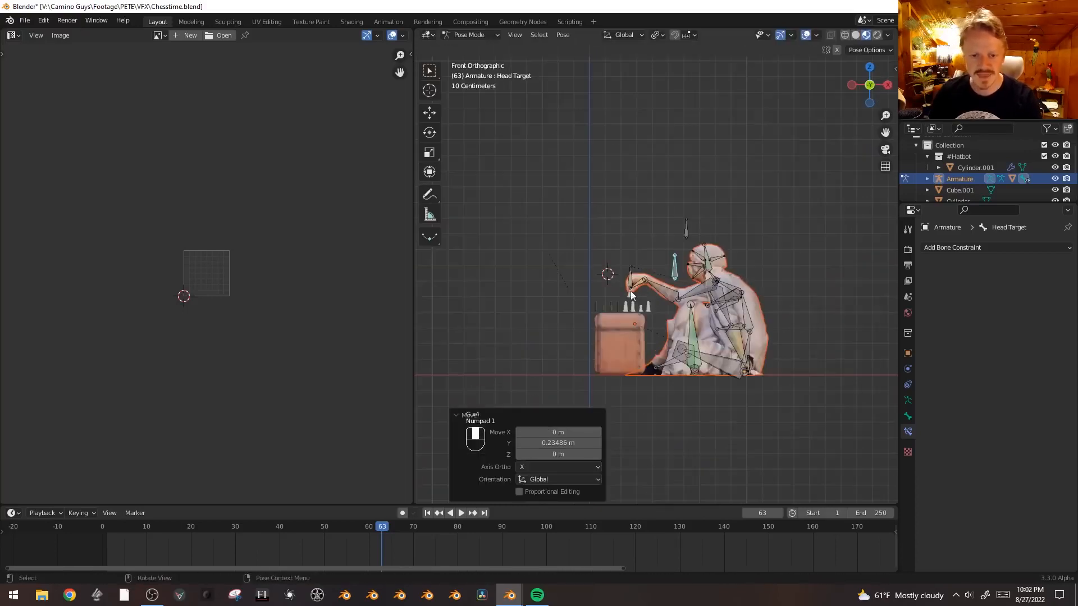
# - Test-move the raised hand's IK target in front view to check the head's motion with the close Head Target bone
pyautogui.scroll(3, 618, 268)
pyautogui.click(613, 276)
pyautogui.press('g')
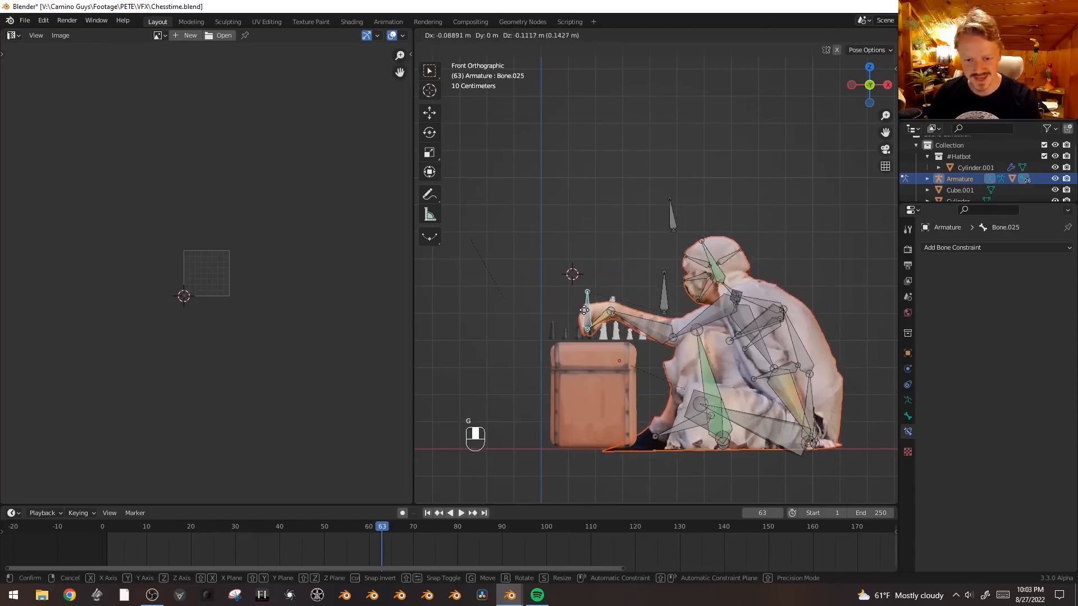
pyautogui.click(607, 277)
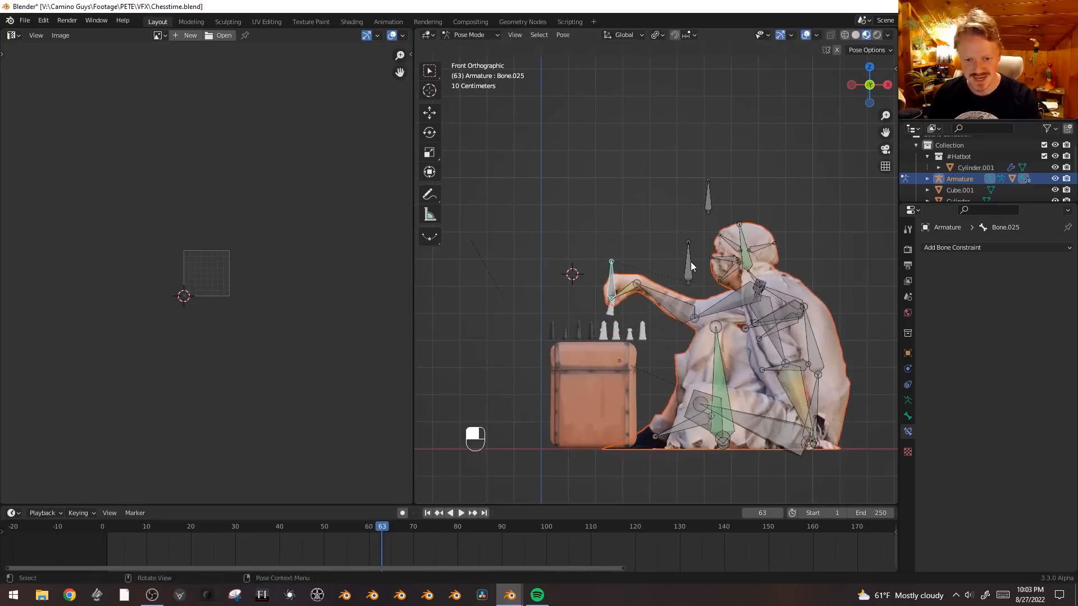
# - Move the Head Target bone closer to the raised hand and test the head's motion by moving the hand's IK target
pyautogui.click(690, 264)
pyautogui.press('g')
pyautogui.press('g')
pyautogui.press('g')
pyautogui.click(696, 231)
pyautogui.click(610, 283)
pyautogui.press('g')
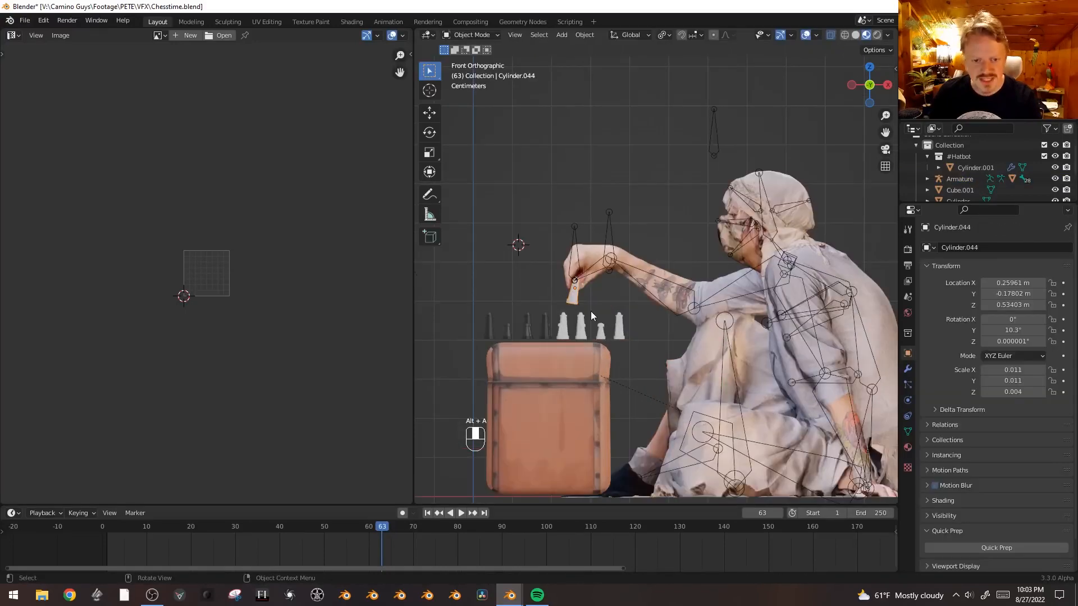
# - Parent the chess piece held in the raised hand to the hand's IK target bone, using Bone parenting with Keep Transform
pyautogui.scroll(3, 591, 311)
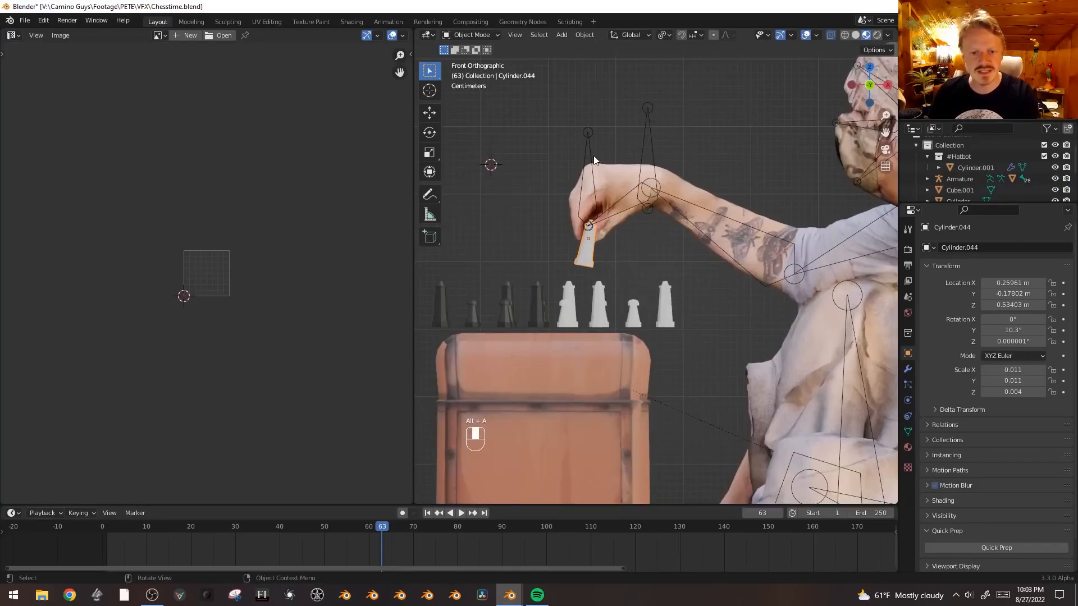
pyautogui.keyDown('shift'); pyautogui.click(590, 152); pyautogui.keyUp('shift')
pyautogui.click(482, 35)
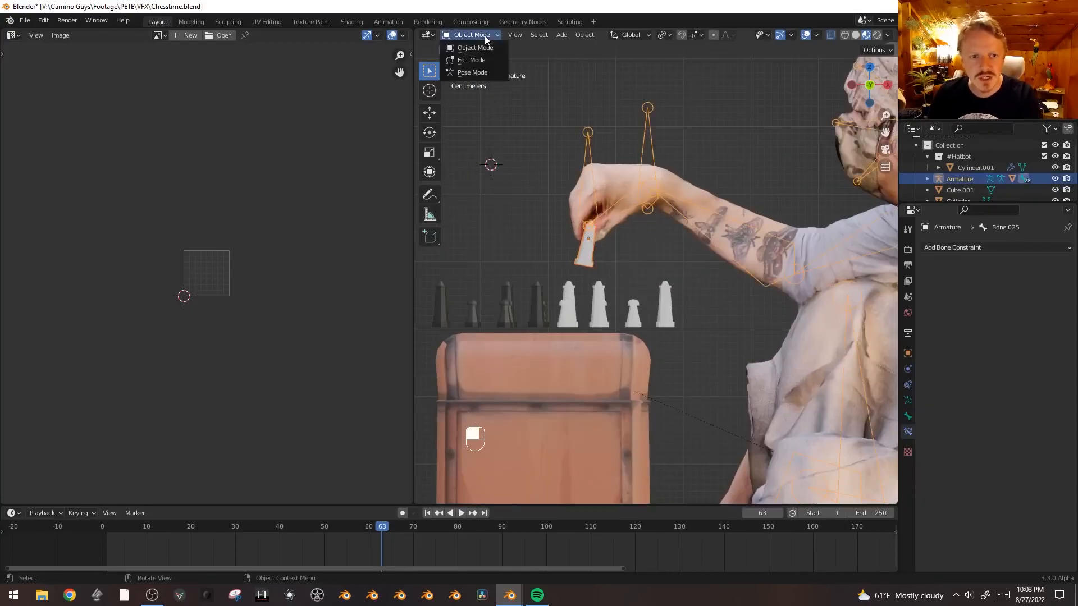
pyautogui.click(487, 72)
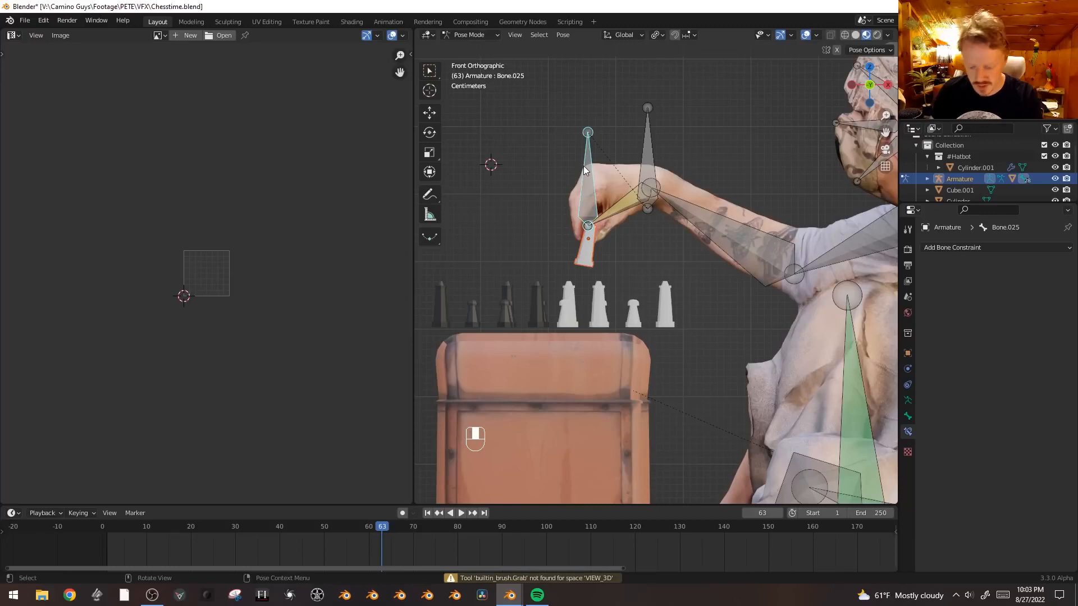
pyautogui.hotkey('ctrl', 'p')
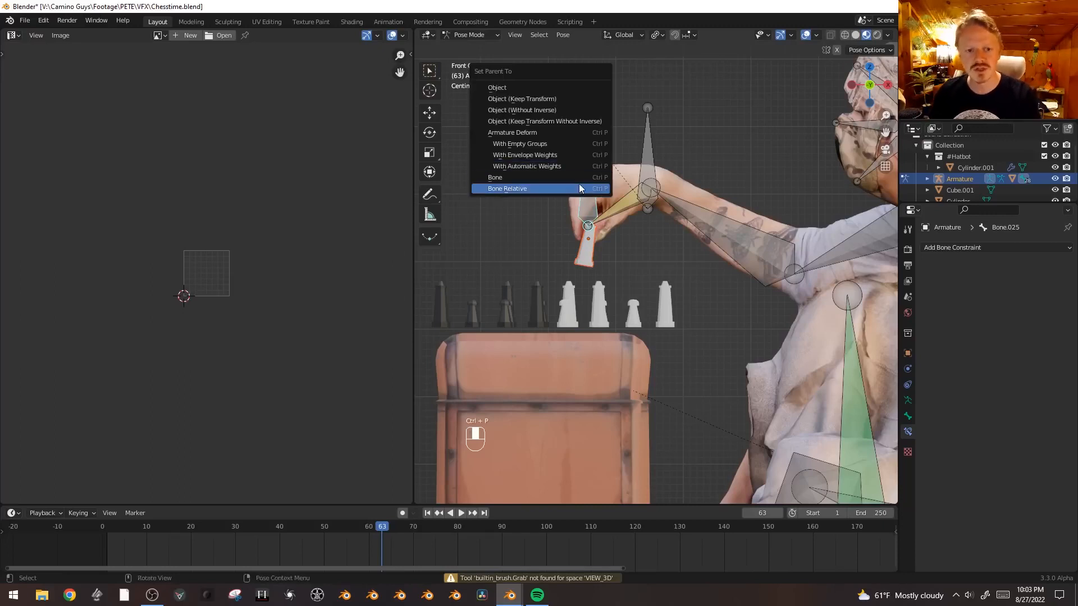
pyautogui.click(588, 181)
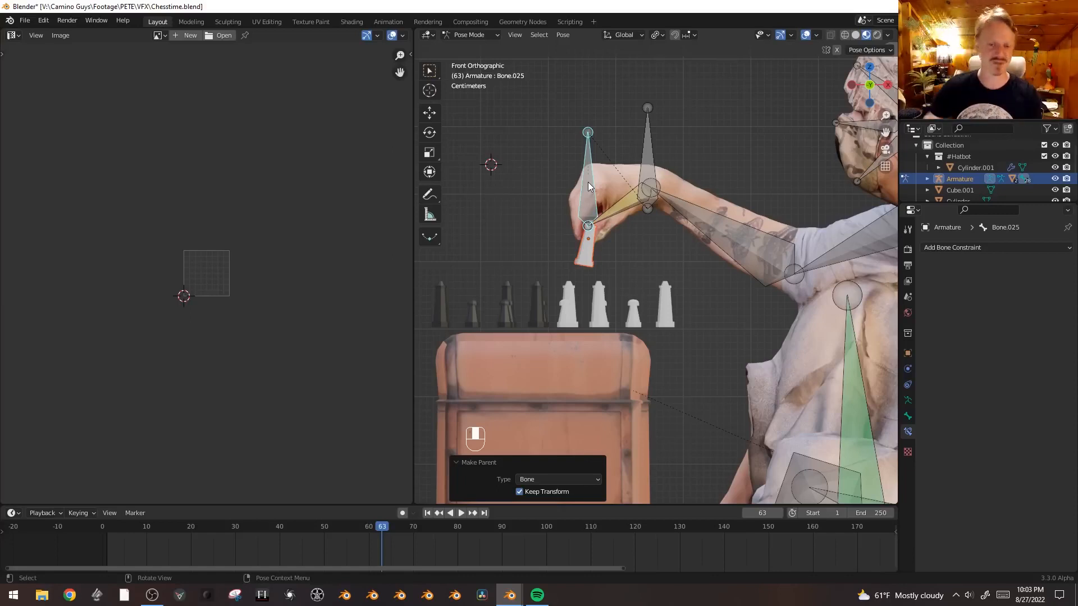
# - Move the hand's IK target with the attached chess piece over the board, including a shift of about 0.032 m in Y
pyautogui.press('g')
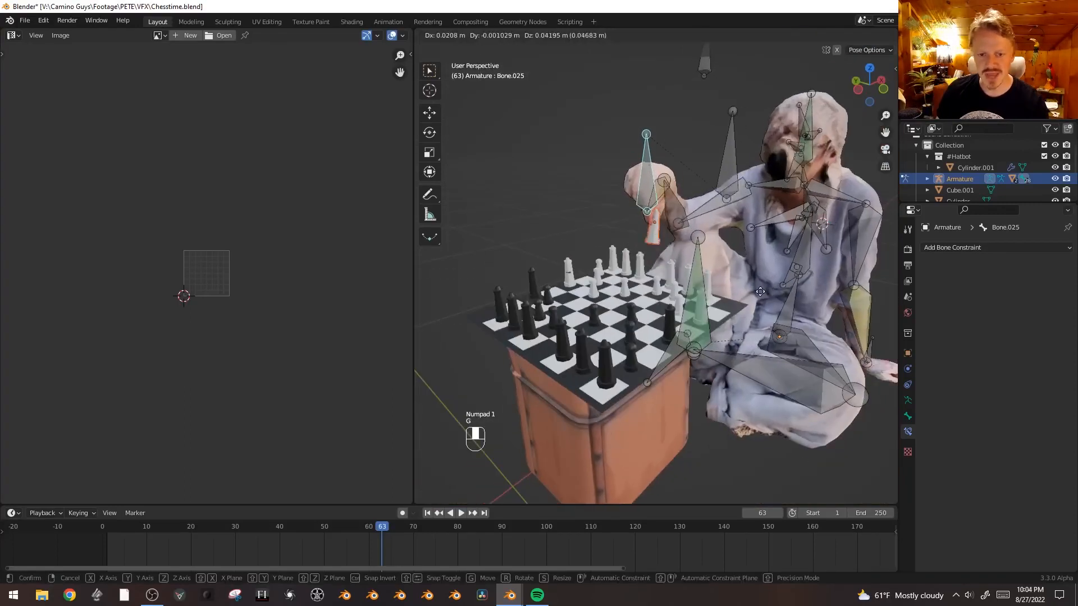
pyautogui.click(783, 322)
pyautogui.press('KP_7')
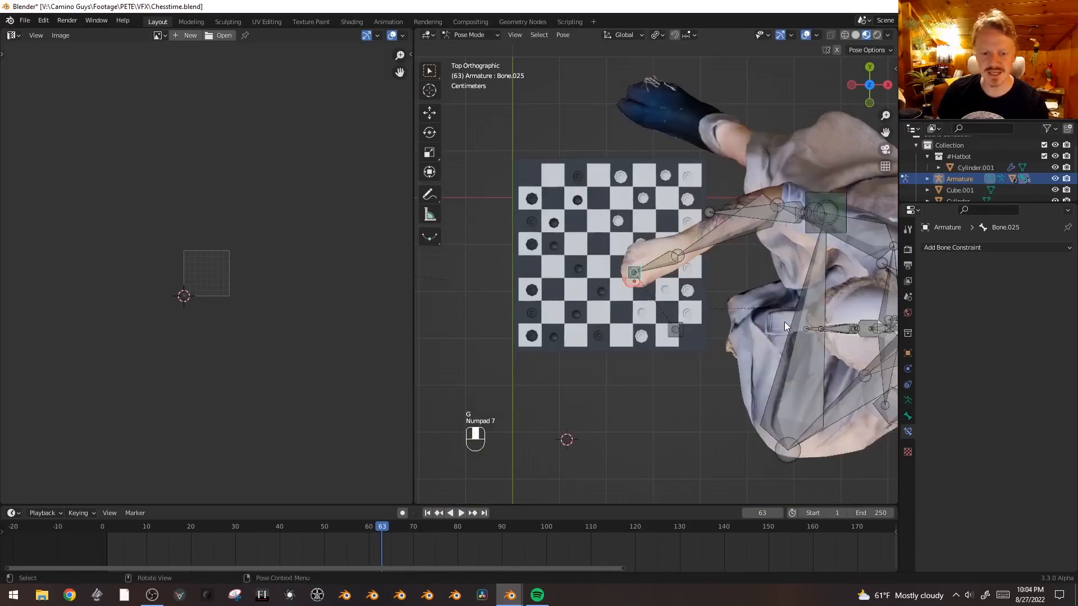
pyautogui.scroll(1, 715, 308)
pyautogui.press('g')
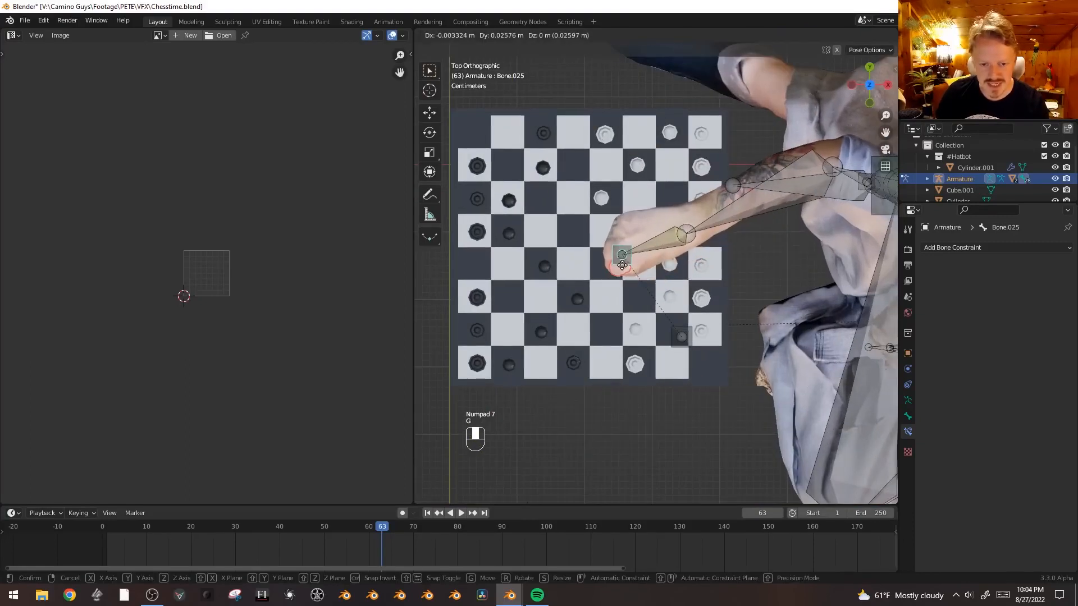
pyautogui.click(622, 261)
# - Slide the hand's IK target along X toward the player, finishing with a shift of about 0.045 m
pyautogui.press('g')
pyautogui.middleClick(617, 268)
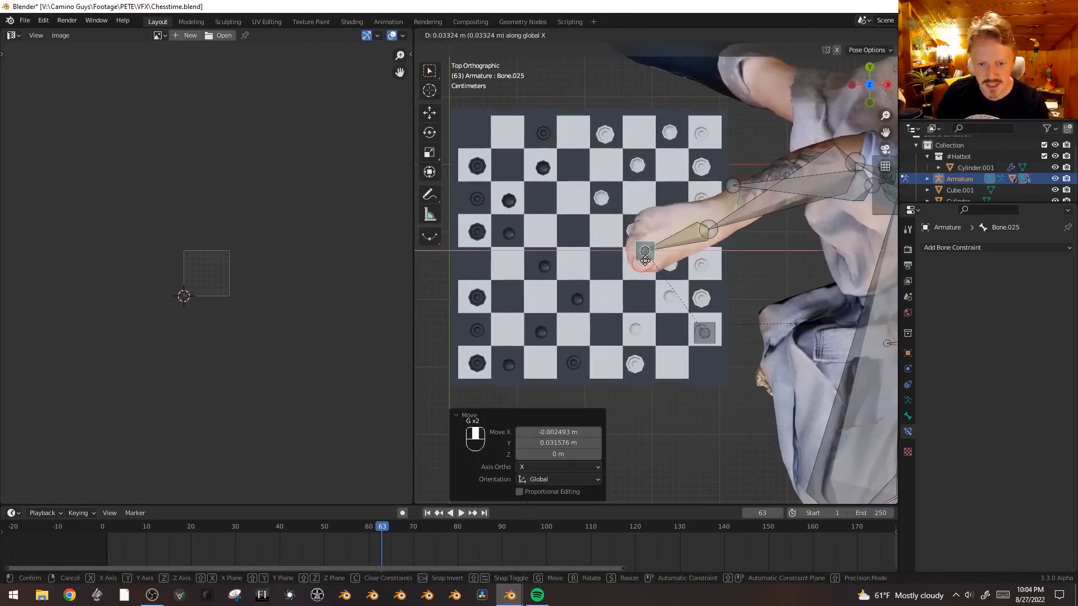
pyautogui.click(617, 269)
pyautogui.press('g')
pyautogui.middleClick(686, 270)
pyautogui.click(712, 296)
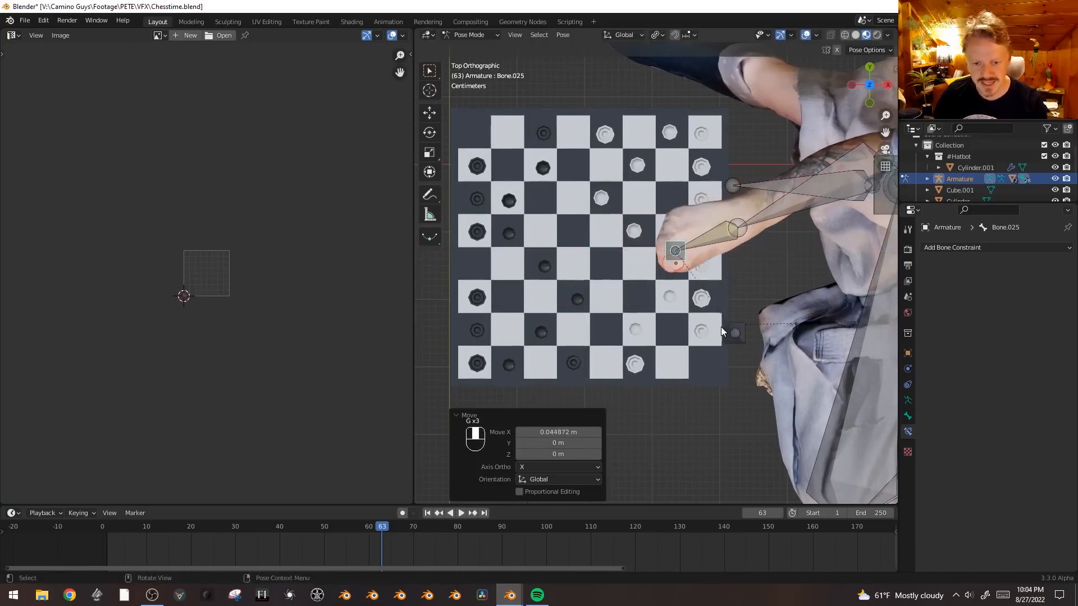
# - Lower the hand's IK target about 0.087 m in Z so the held chess piece stands on the board
pyautogui.moveTo(719, 305); pyautogui.dragTo(723, 233, button='middle')
pyautogui.press('g')
pyautogui.middleClick(753, 276)
pyautogui.click(735, 346)
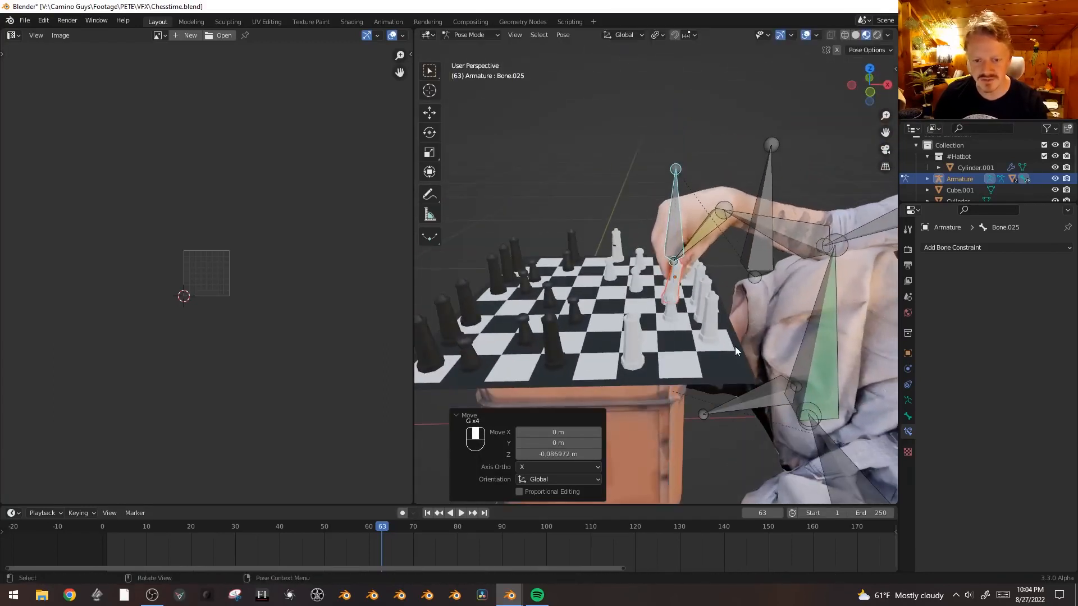
# - Set the timeline to frame 0 in front view and turn on Auto Keying
pyautogui.press('KP_1')
pyautogui.moveTo(373, 525); pyautogui.dragTo(384, 523)
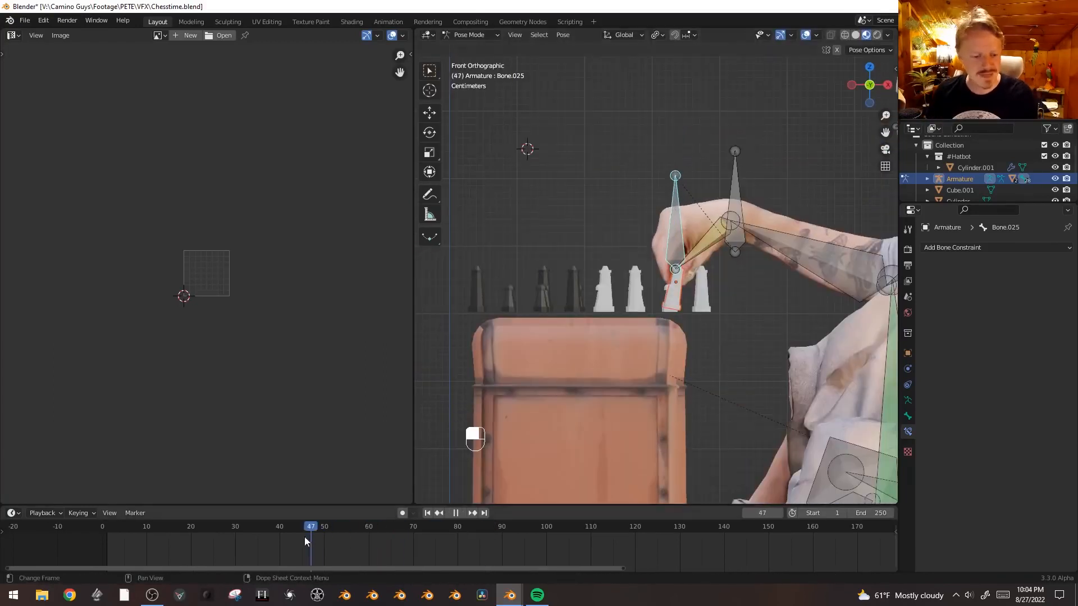
pyautogui.press('space')
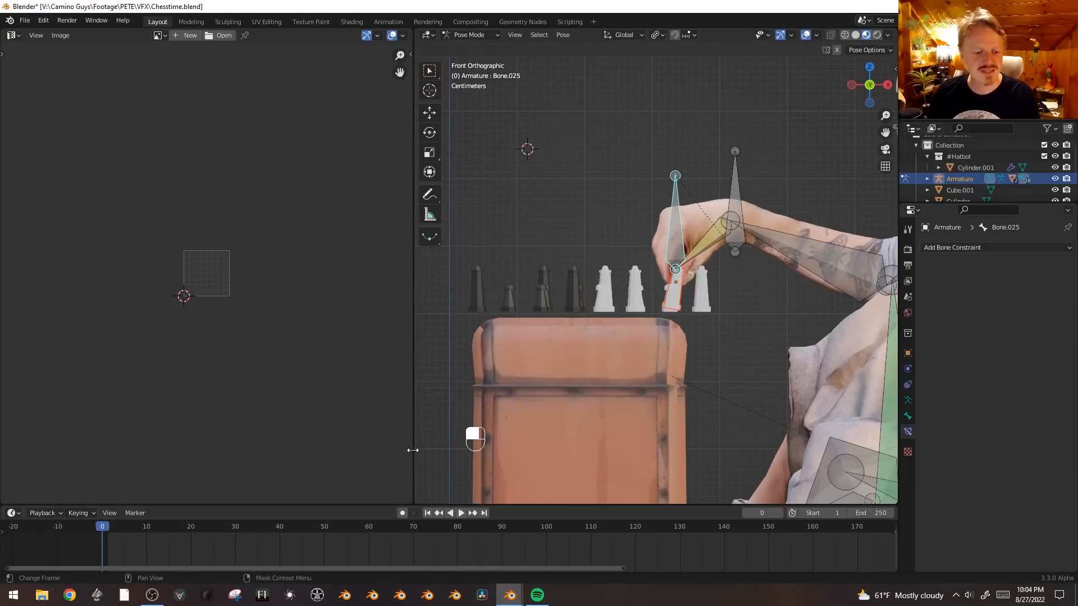
pyautogui.click(401, 515)
# - Try recording the hand's IK target motion live during playback, lifting the chess piece off the board
pyautogui.press('space')
pyautogui.press('g')
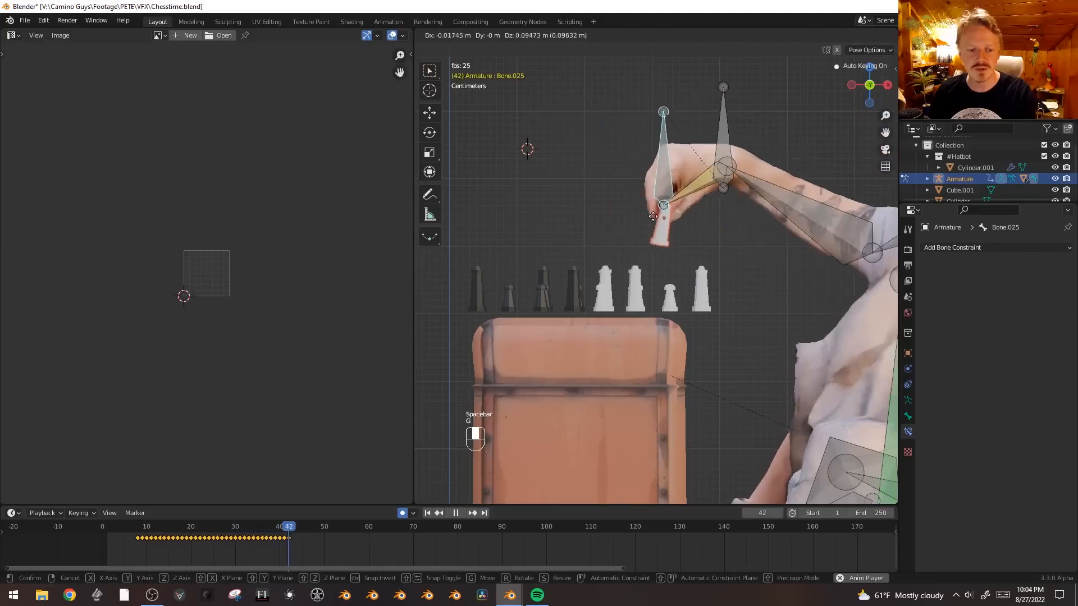
pyautogui.press('space')
pyautogui.click(94, 521)
pyautogui.press('space')
# - Record the hand's IK target motion live from frame 0, lifting the chess piece and moving it across the board
pyautogui.scroll(-3, 717, 379)
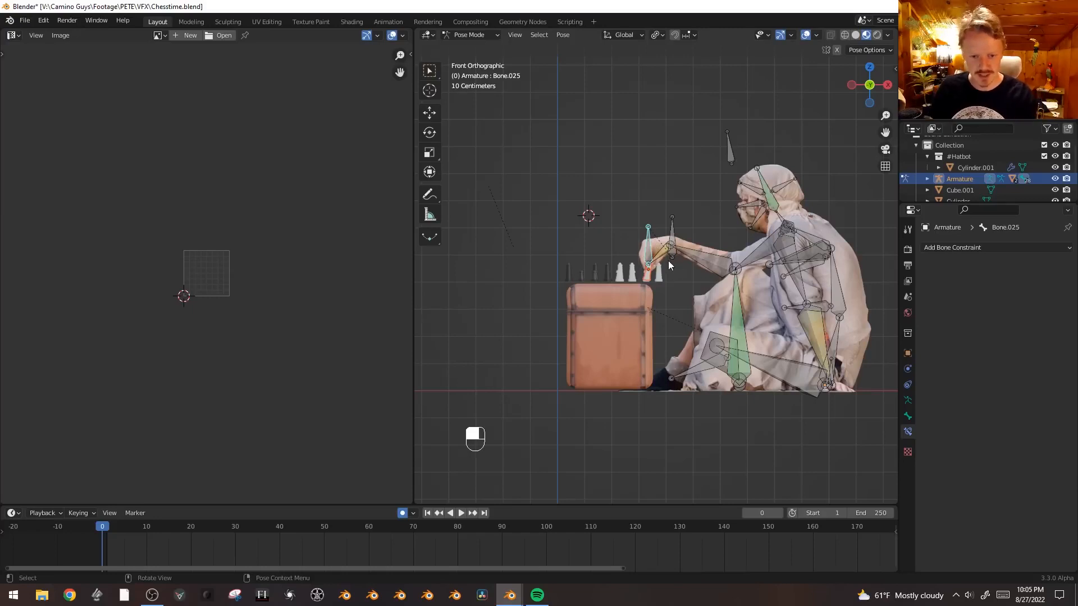
pyautogui.press('space')
pyautogui.press('g')
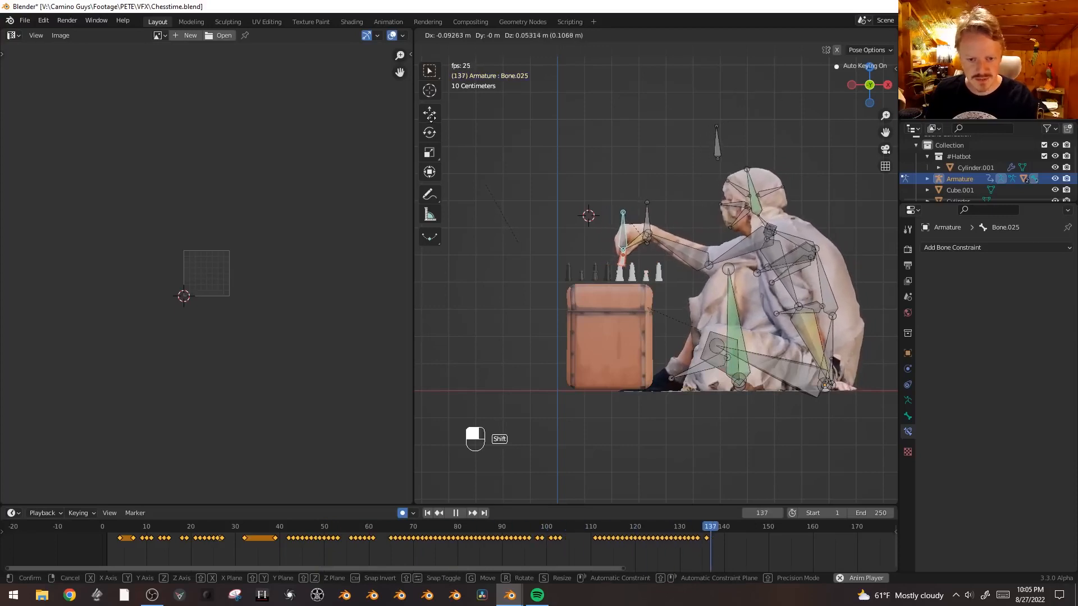
pyautogui.click(886, 274)
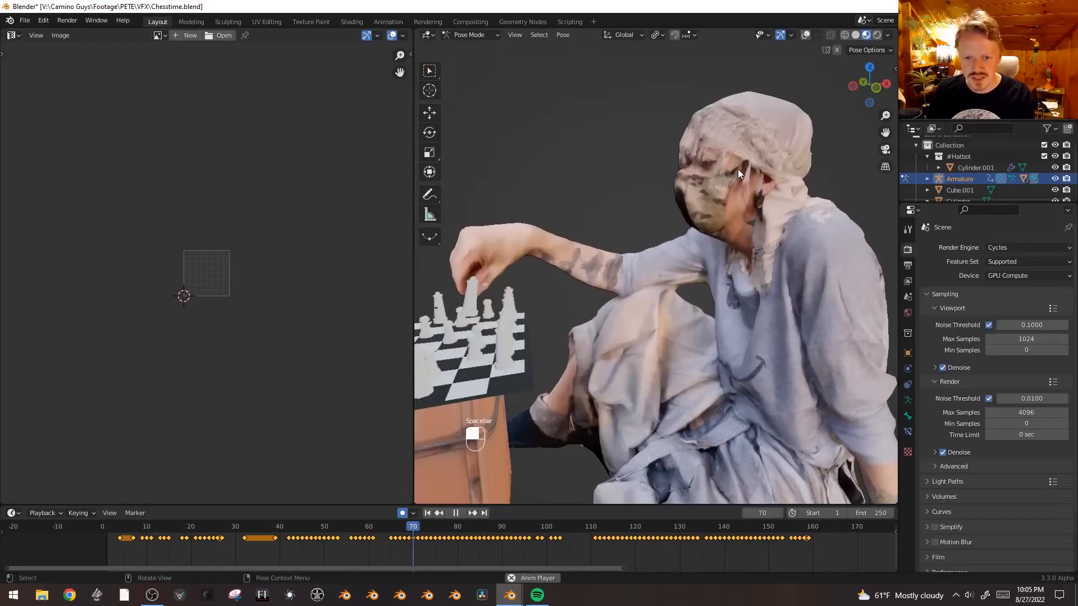
pyautogui.press('space')
# - Switch the render engine to Eevee and back to Cycles
pyautogui.click(1006, 248)
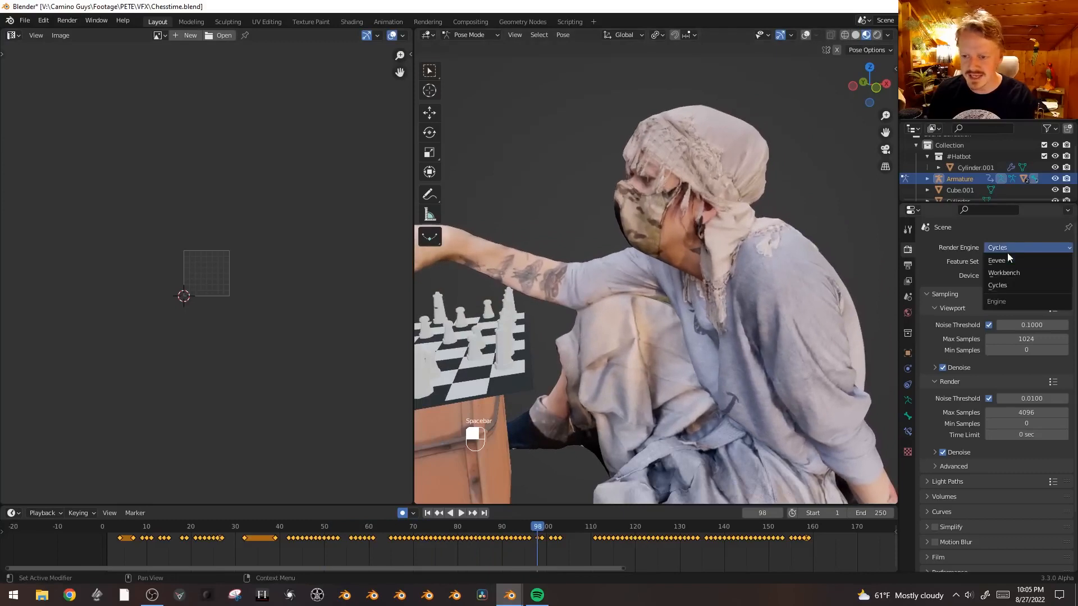
pyautogui.click(1008, 260)
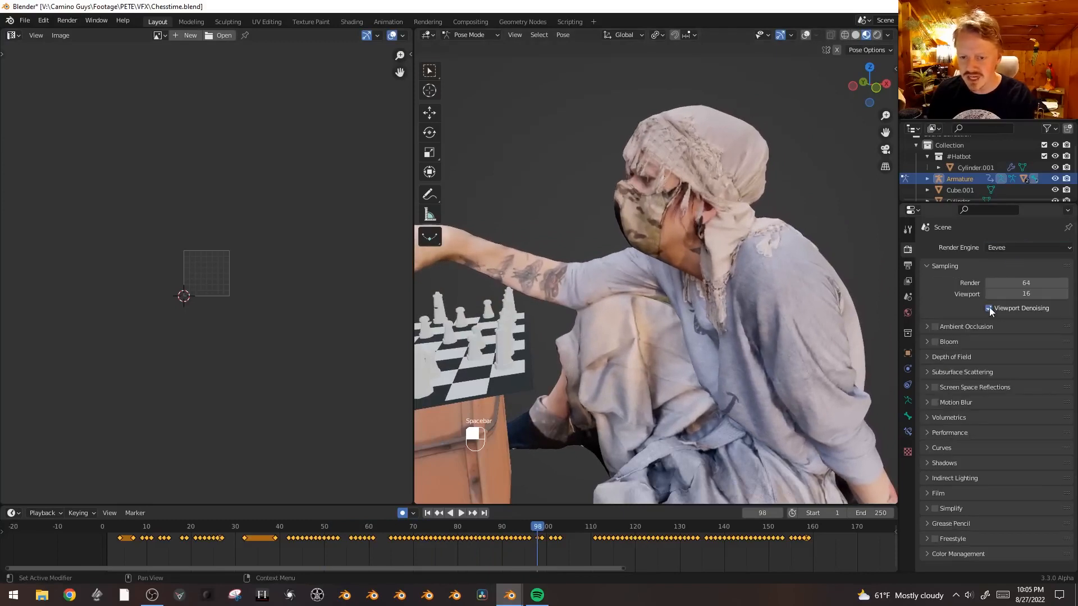
pyautogui.click(1005, 250)
pyautogui.click(1011, 272)
# - Play back the recorded hand motion and remove its keyframes from the timeline
pyautogui.press('space')
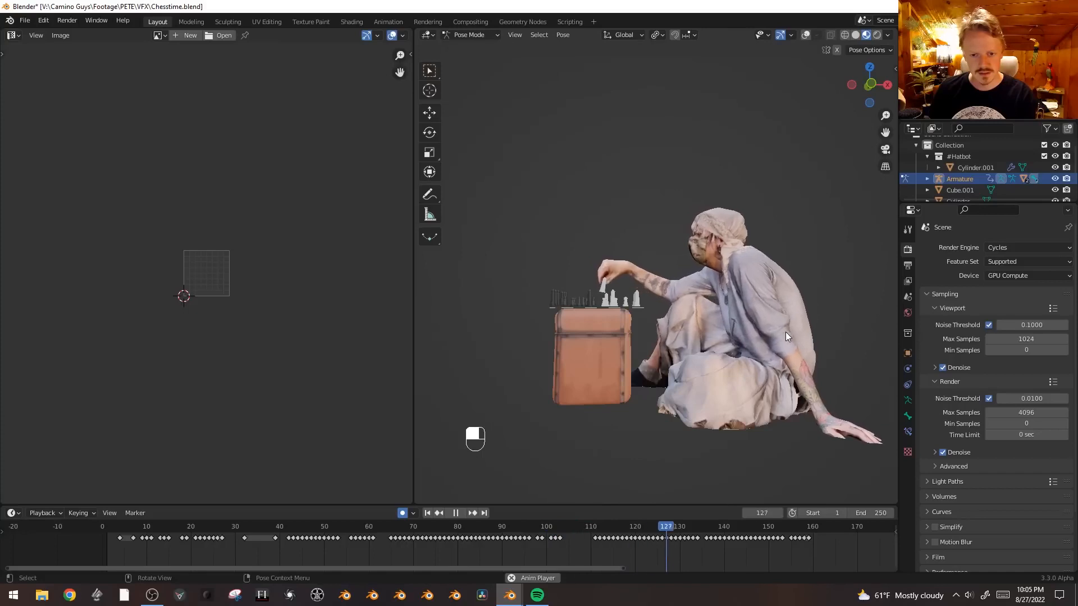
pyautogui.press('space')
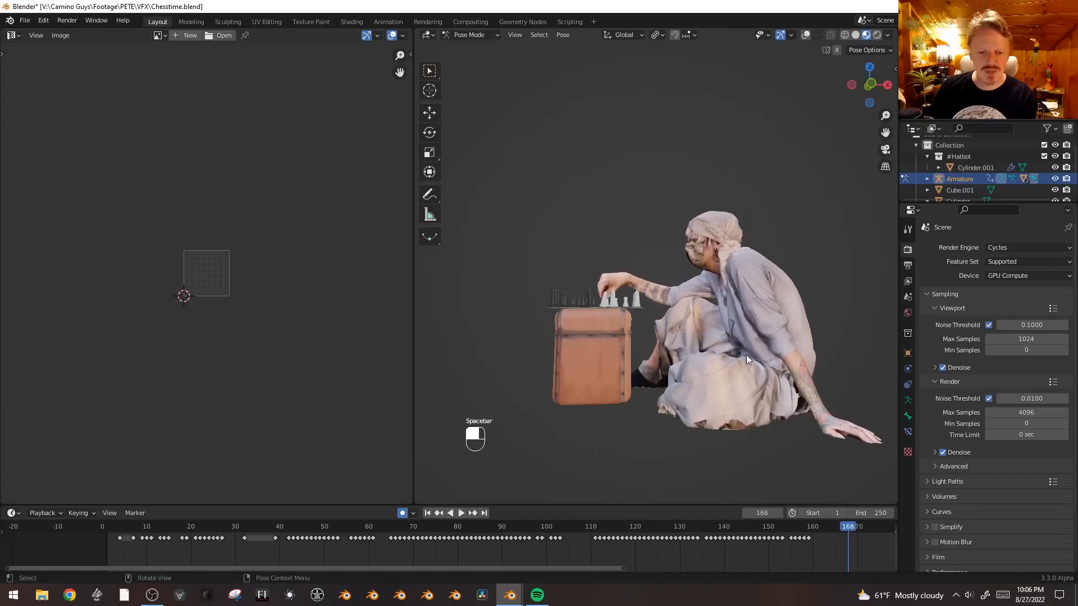
pyautogui.hotkey('ctrl', 'z')
pyautogui.hotkey('ctrl', 'z')
pyautogui.hotkey('ctrl', 'z')
pyautogui.press('x')
pyautogui.click(197, 541)
# - Record a new live pass of the hand's IK target moving the chess piece and play it back with overlays hidden
pyautogui.scroll(2, 595, 351)
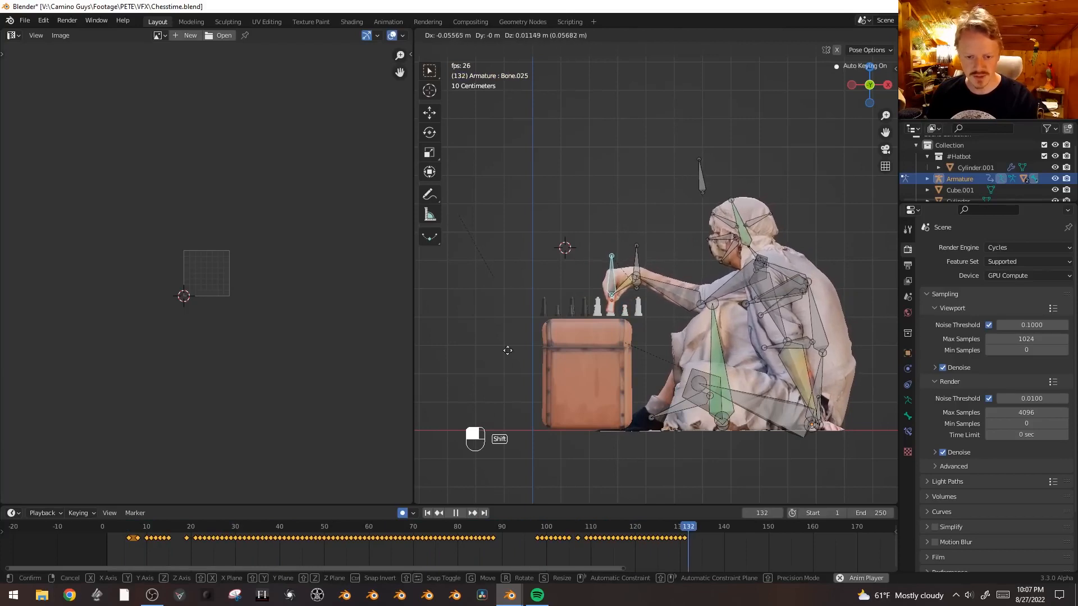
pyautogui.click(506, 387)
pyautogui.hotkey('shift', 'alt', 'z')
pyautogui.press('space')
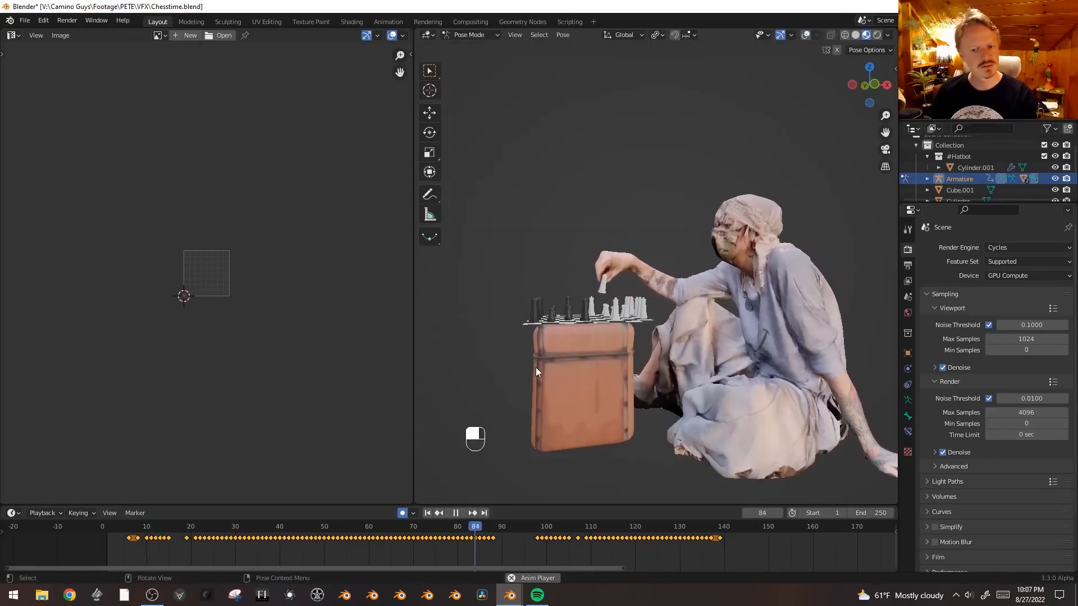
pyautogui.press('space')
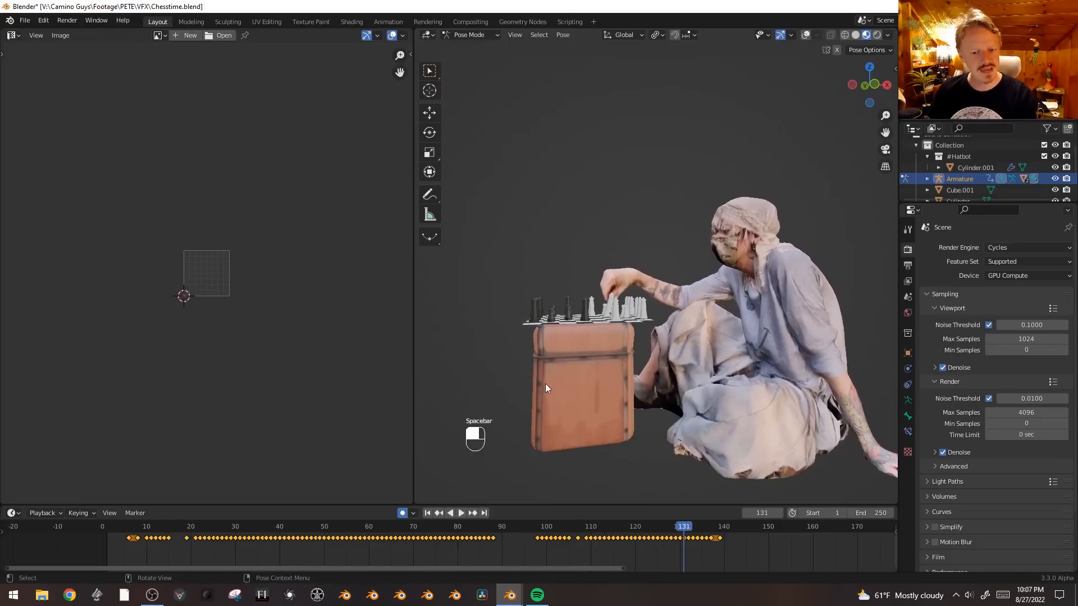
# - Replace the empty image editor with the Graph Editor and smooth the hand IK target's keyframes twice
pyautogui.click(14, 35)
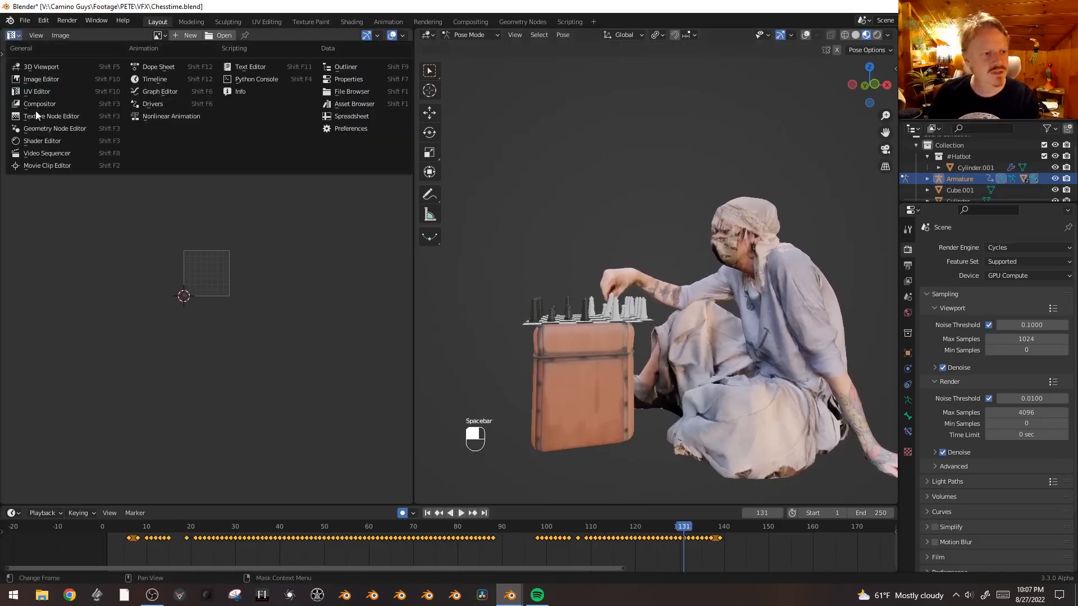
pyautogui.click(178, 92)
pyautogui.keyDown('ctrl'); pyautogui.moveTo(228, 255); pyautogui.dragTo(280, 280, button='middle'); pyautogui.keyUp('ctrl')
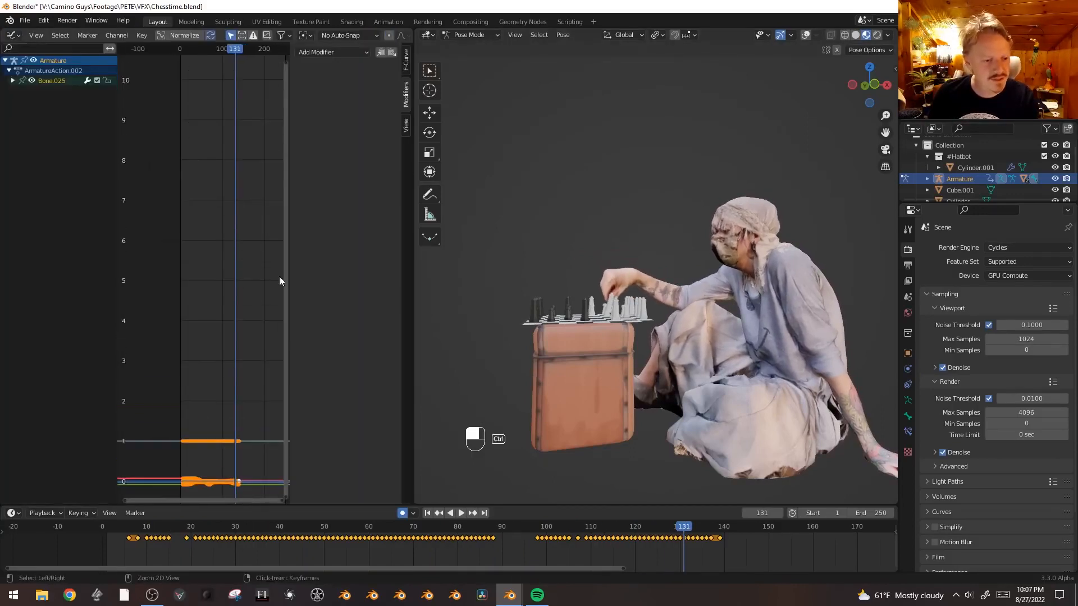
pyautogui.moveTo(291, 283); pyautogui.dragTo(339, 370)
pyautogui.keyDown('ctrl'); pyautogui.moveTo(339, 371); pyautogui.dragTo(359, 291, button='middle'); pyautogui.keyUp('ctrl')
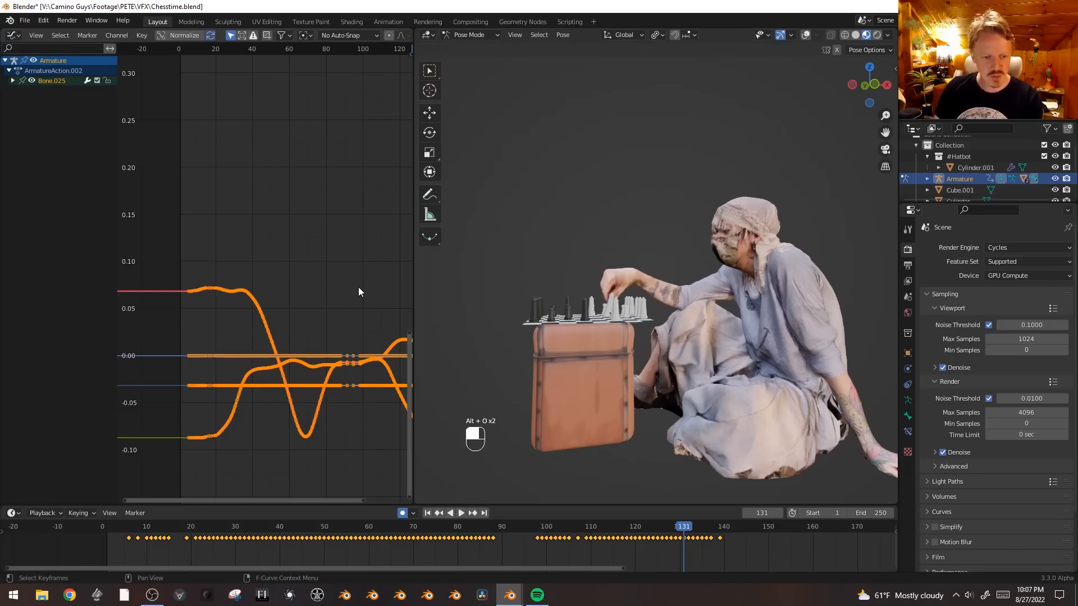
# - Play the smoothed hand animation from frame 5 and examine how the arm, head and chess piece move
pyautogui.moveTo(212, 532); pyautogui.dragTo(124, 532)
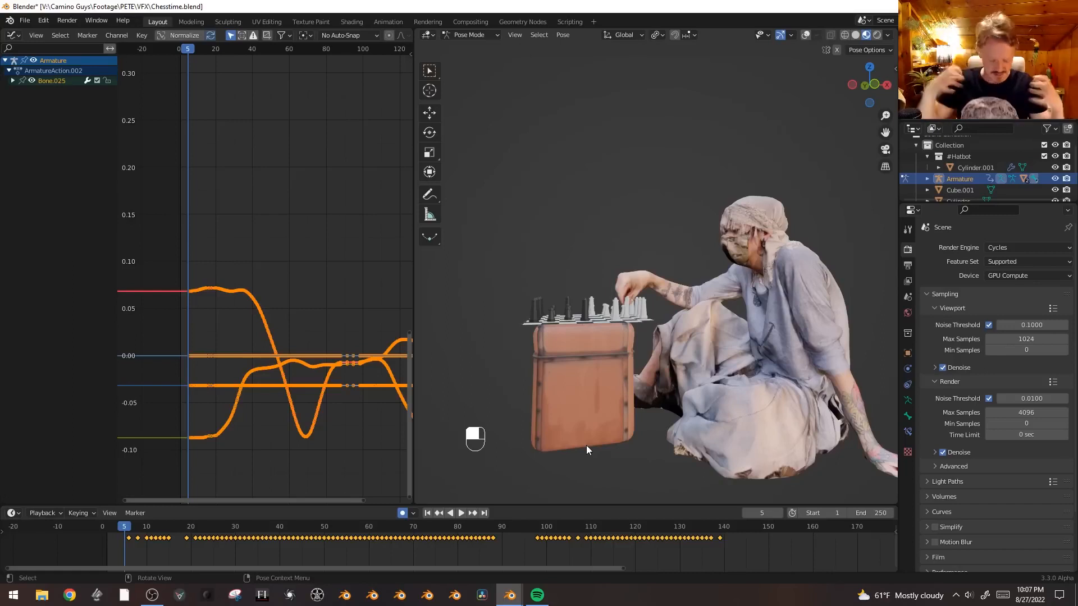
pyautogui.press('space')
pyautogui.hotkey('shift', 'alt', 'z')
pyautogui.hotkey('shift', 'alt', 'z')
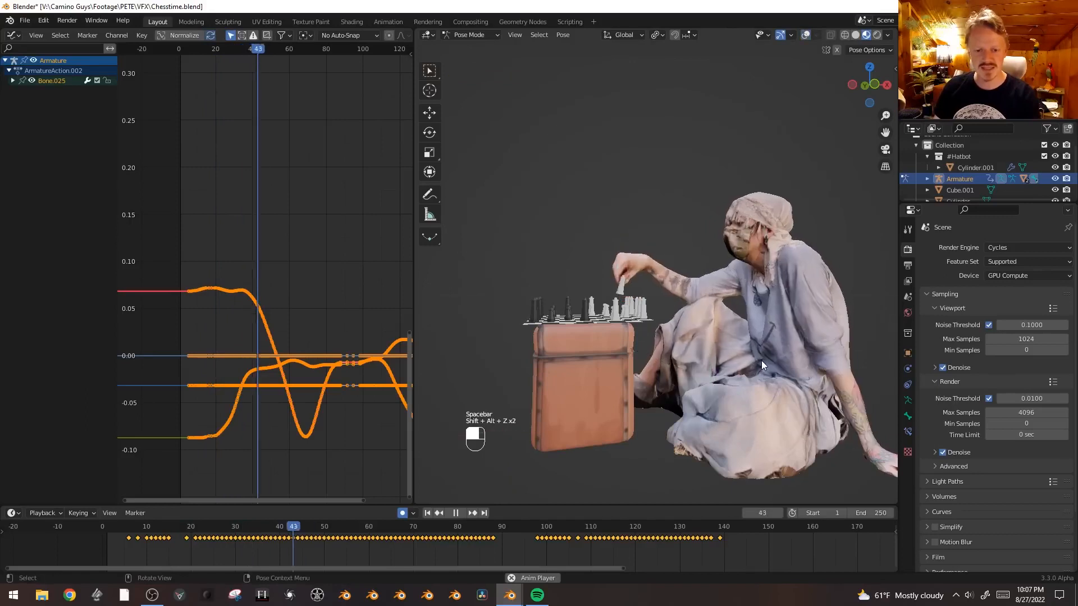
pyautogui.press('space')
pyautogui.press('space')
pyautogui.press('space')
pyautogui.press('space')
pyautogui.press('space')
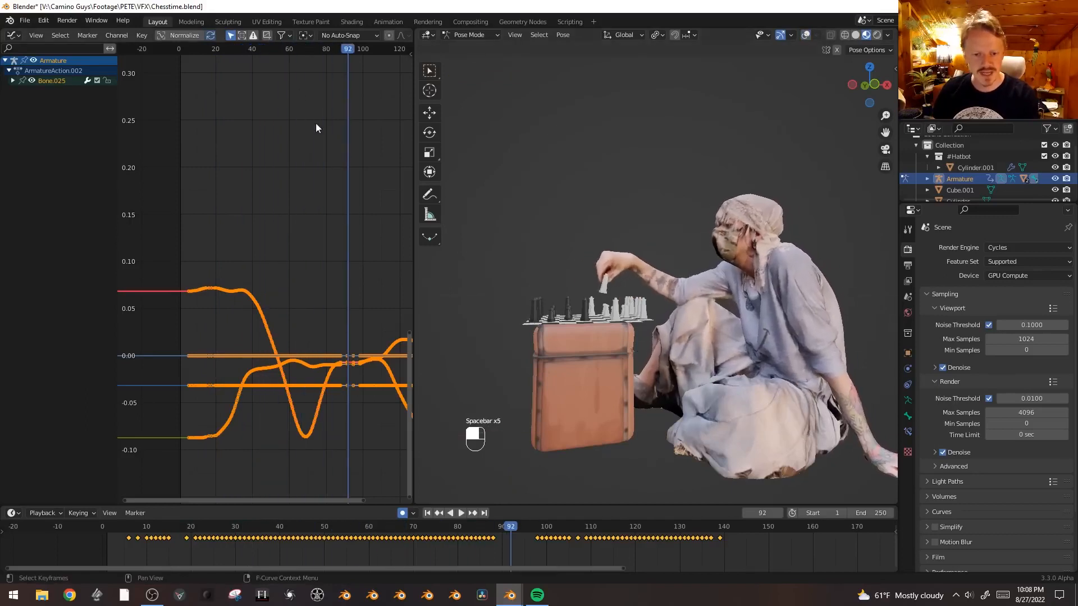
# - Set the Graph Editor to No Auto-Snap and select the hand target's keyframes between about frames 72 and 88
pyautogui.moveTo(304, 48); pyautogui.dragTo(316, 49)
pyautogui.click(336, 37)
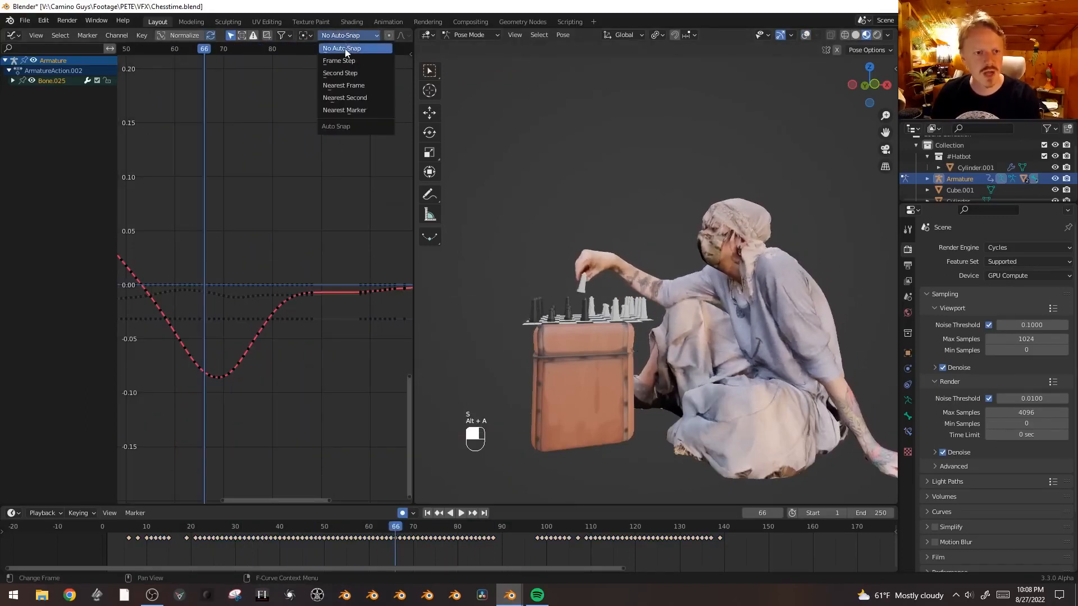
pyautogui.click(345, 49)
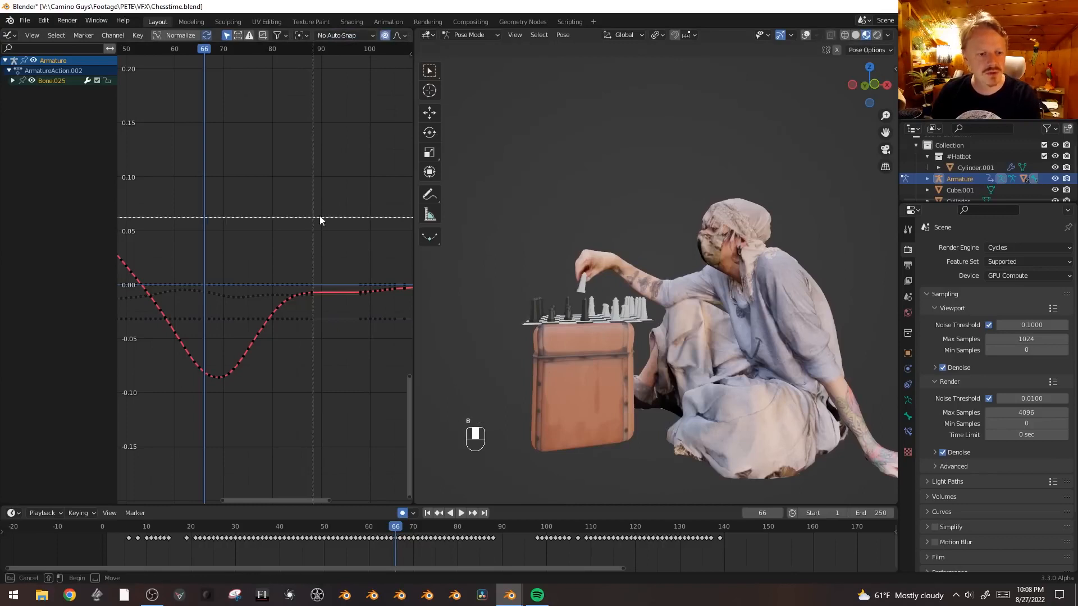
pyautogui.keyDown('ctrl'); pyautogui.moveTo(322, 186); pyautogui.dragTo(312, 284, button='middle'); pyautogui.keyUp('ctrl')
pyautogui.press('b')
pyautogui.moveTo(315, 173); pyautogui.dragTo(231, 308)
# - Set the pivot to the 2D cursor and scale the selected keyframes to about 0.78 in time around frame 84, with proportional size 10.83
pyautogui.click(285, 50)
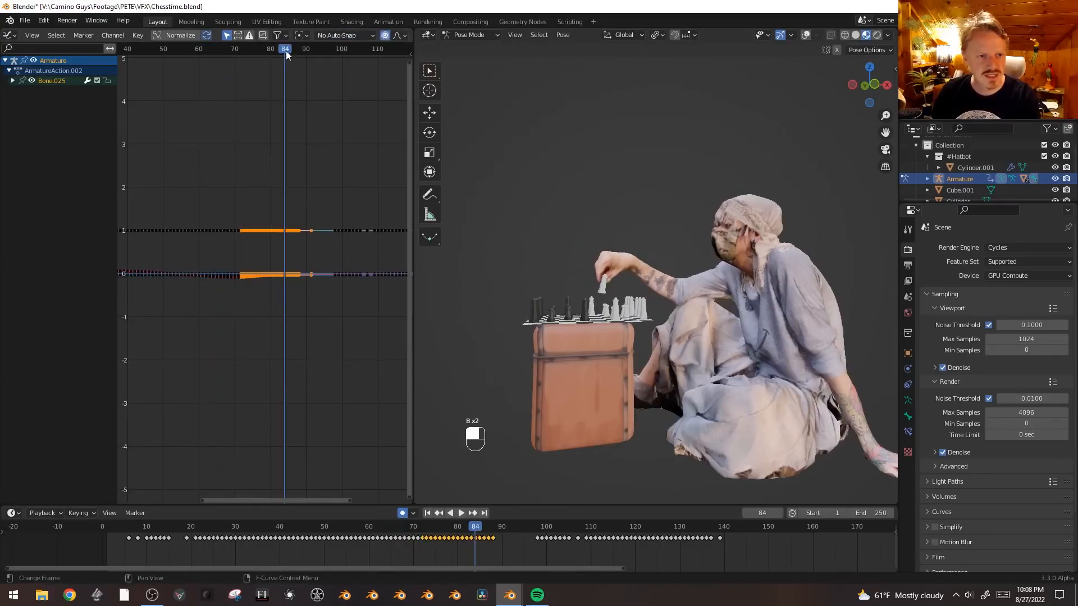
pyautogui.click(301, 35)
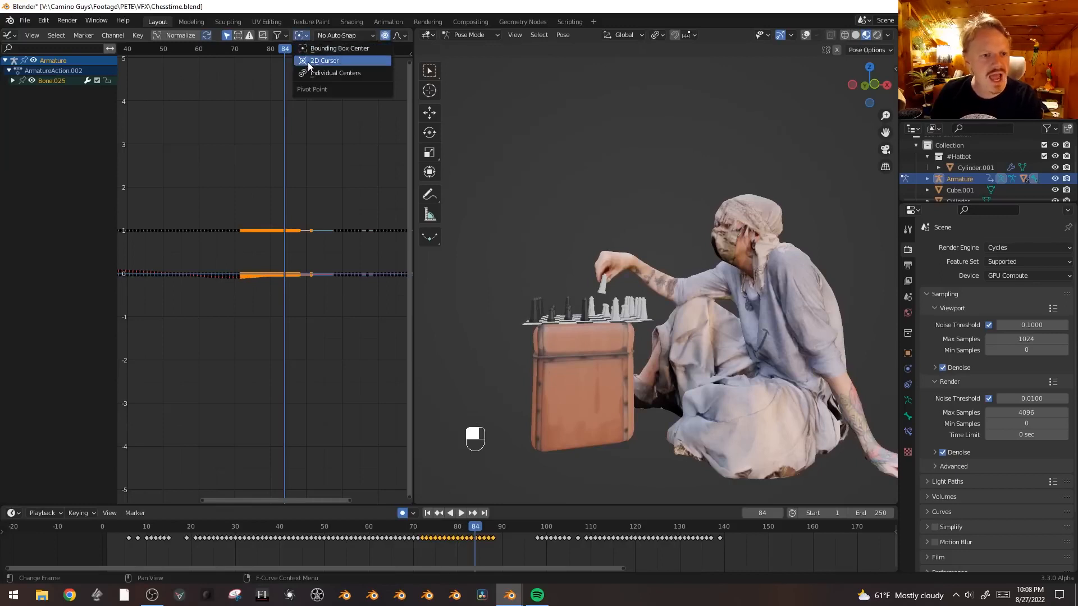
pyautogui.click(307, 61)
pyautogui.scroll(3, 240, 187)
pyautogui.keyDown('ctrl'); pyautogui.moveTo(359, 225); pyautogui.dragTo(309, 135, button='middle'); pyautogui.keyUp('ctrl')
pyautogui.moveTo(293, 126)
pyautogui.mouseDown(button='middle')
pyautogui.moveTo(286, 257)
pyautogui.moveTo(299, 126)
pyautogui.mouseUp(button='middle')
pyautogui.keyDown('ctrl'); pyautogui.moveTo(304, 247); pyautogui.dragTo(360, 141, button='middle'); pyautogui.keyUp('ctrl')
pyautogui.press('s')
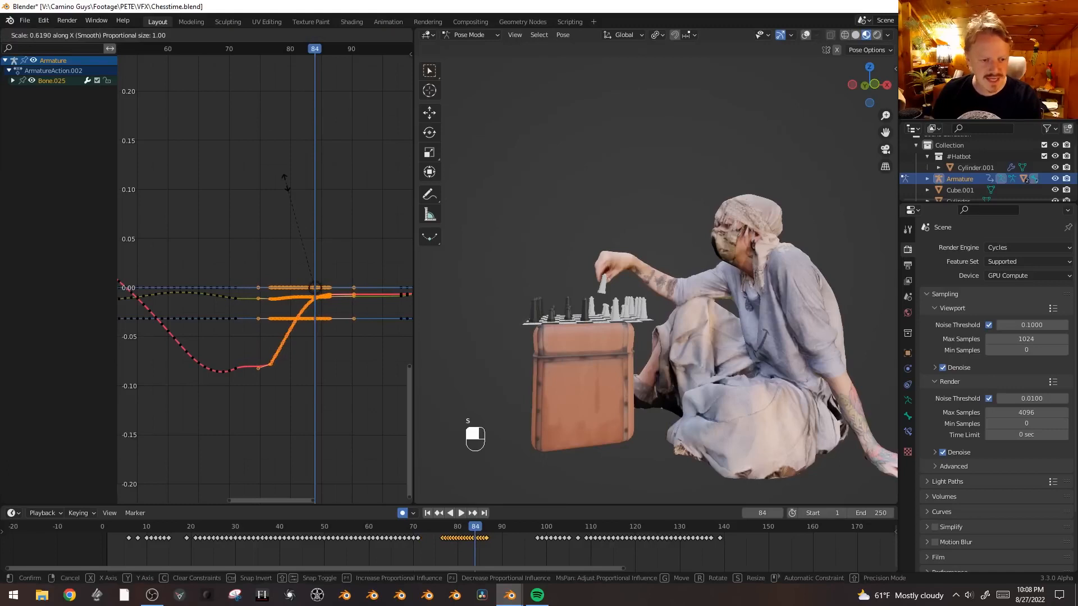
pyautogui.scroll(-6, 284, 181)
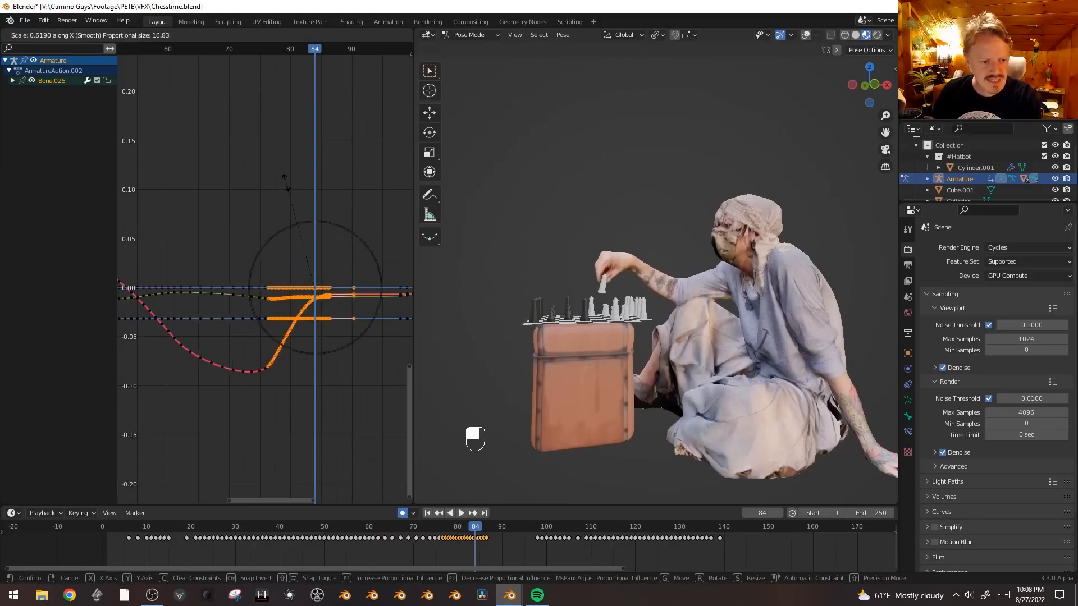
pyautogui.scroll(-1, 277, 146)
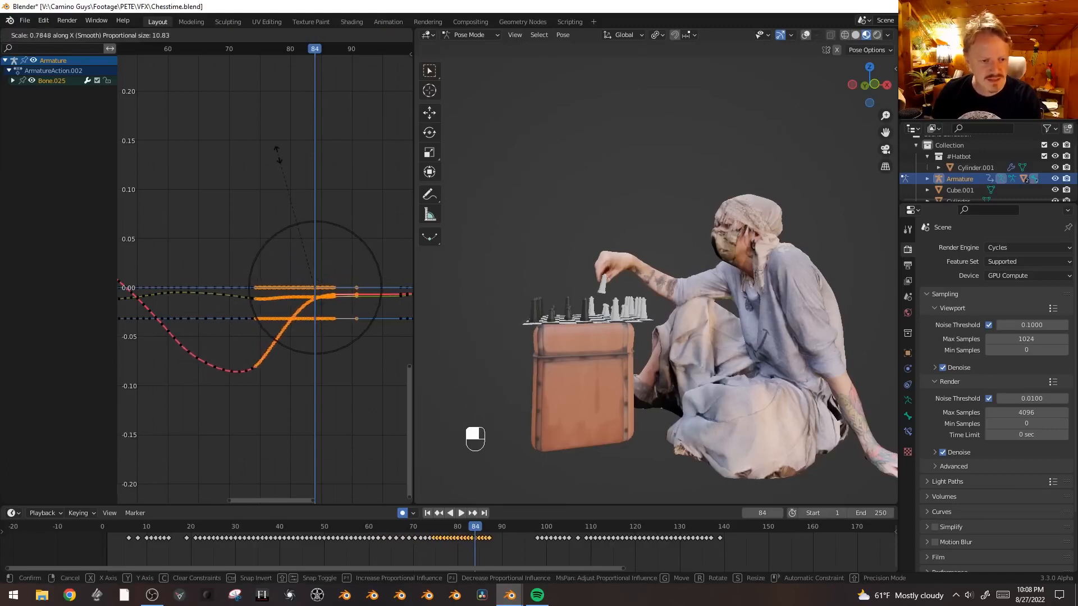
pyautogui.click(278, 158)
pyautogui.keyDown('ctrl'); pyautogui.moveTo(308, 161); pyautogui.dragTo(275, 127, button='middle'); pyautogui.keyUp('ctrl')
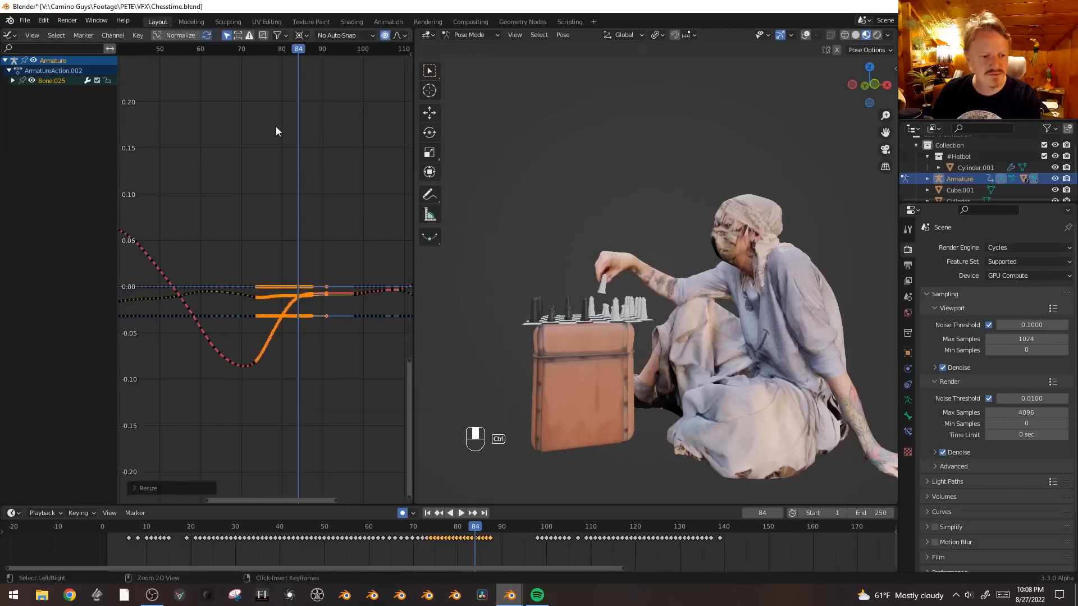
# - Play back the hand motion, scale the selected keyframes to about 0.82 in time around frame 72, and replay the section
pyautogui.click(194, 49)
pyautogui.press('space')
pyautogui.click(193, 50)
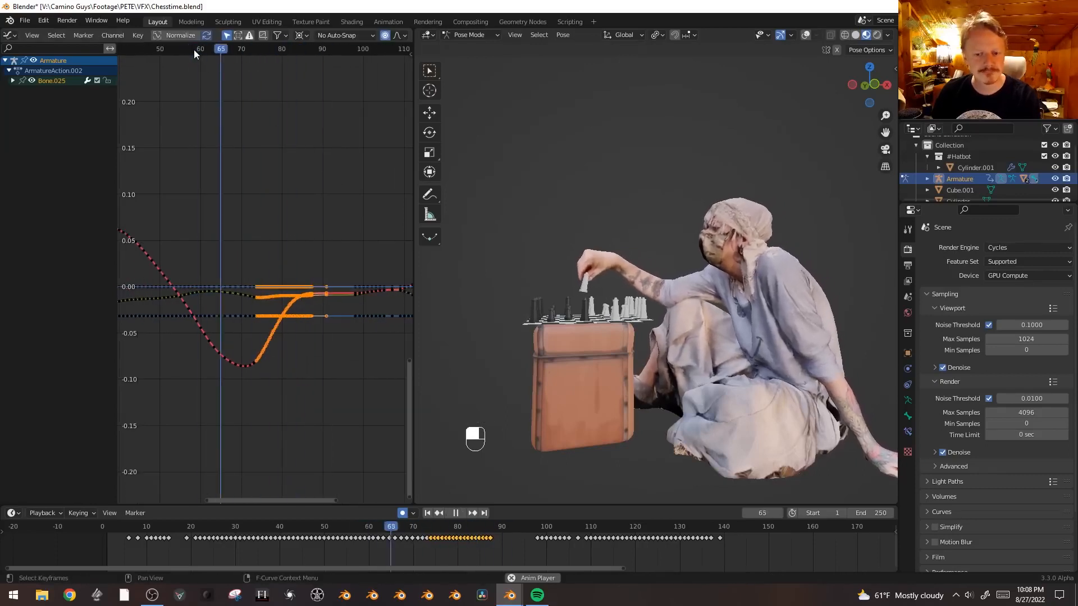
pyautogui.press('space')
pyautogui.press('s')
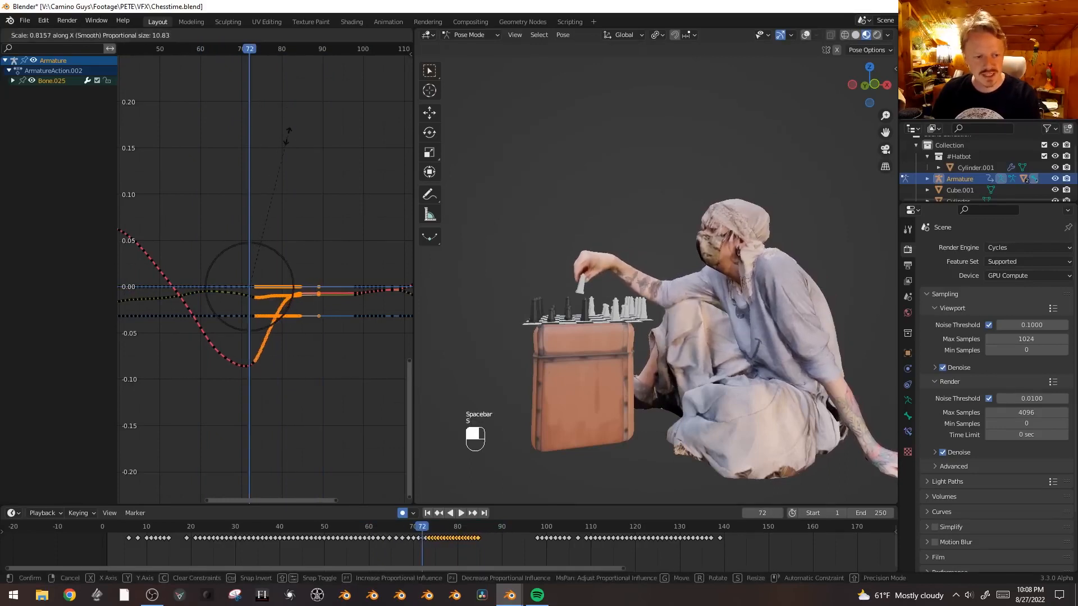
pyautogui.click(217, 51)
pyautogui.press('space')
pyautogui.click(207, 52)
pyautogui.click(207, 52)
pyautogui.press('space')
# - Show the overlays, select the Head Target bone, and lower it to the chessboard in front view at frame 57
pyautogui.hotkey('shift', 'alt', 'z')
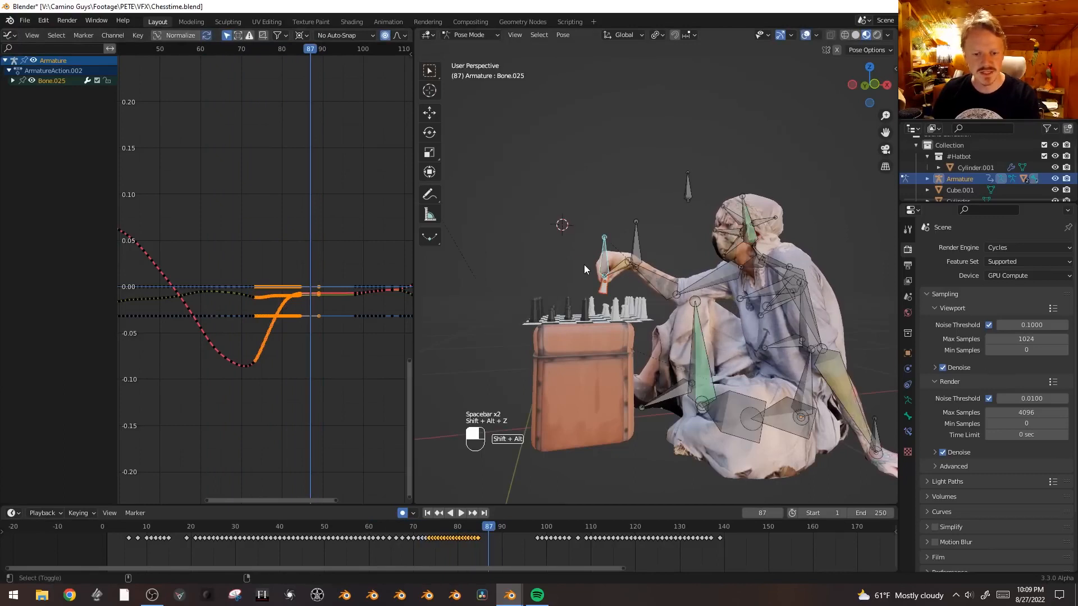
pyautogui.click(636, 253)
pyautogui.press('g')
pyautogui.click(630, 231)
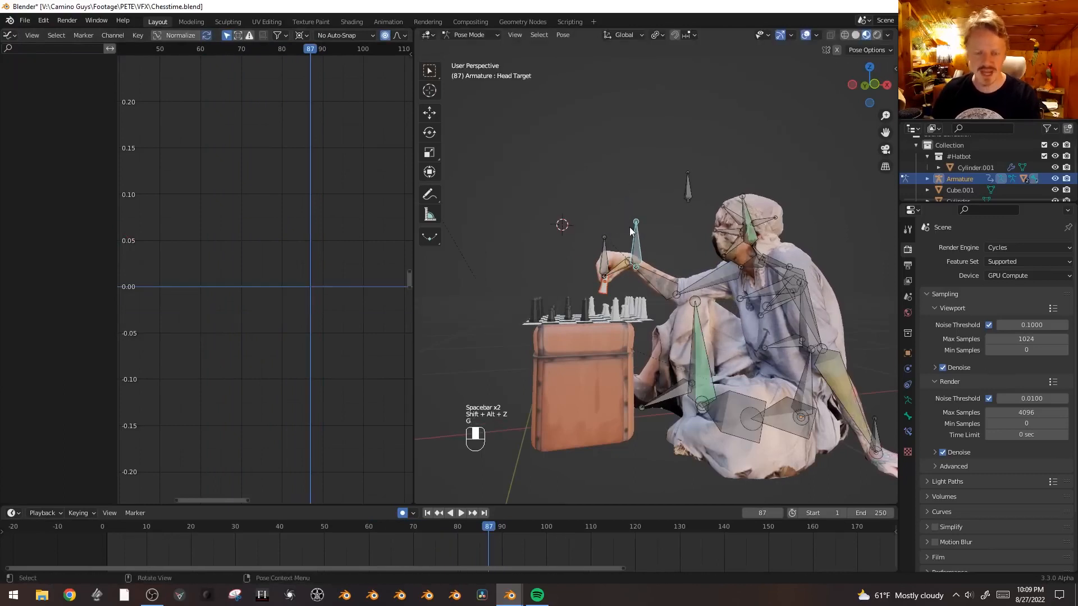
pyautogui.press('KP_1')
pyautogui.moveTo(342, 537); pyautogui.dragTo(352, 514)
pyautogui.press('g')
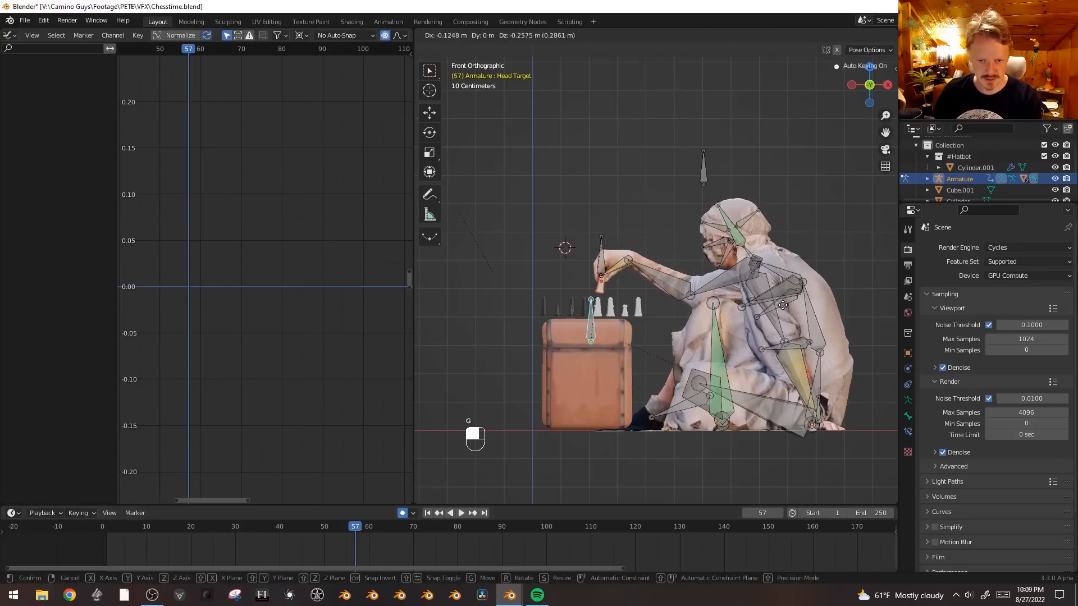
pyautogui.click(743, 324)
# - Delete the Head Target's keyframe at frame 57 and insert a Location keyframe for the bone at frame 68
pyautogui.press('x')
pyautogui.click(200, 195)
pyautogui.moveTo(359, 528); pyautogui.dragTo(404, 528)
pyautogui.press('i')
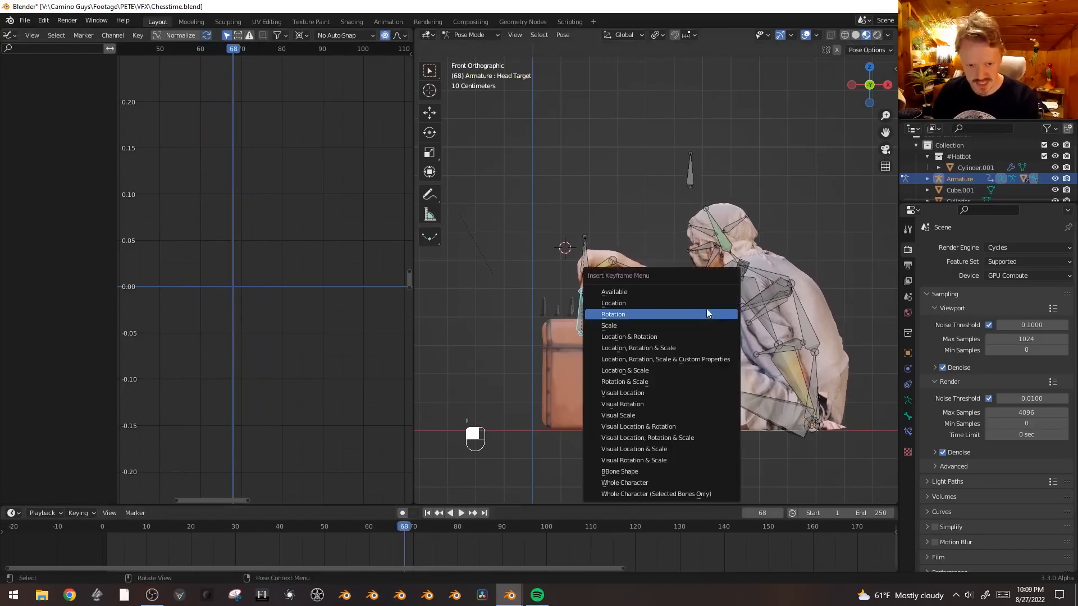
pyautogui.click(706, 309)
# - Reposition the Head Target at frame 73, keyframe its location, and play back the head movement
pyautogui.press('Right')
pyautogui.press('Right')
pyautogui.press('Right')
pyautogui.press('Right')
pyautogui.press('Right')
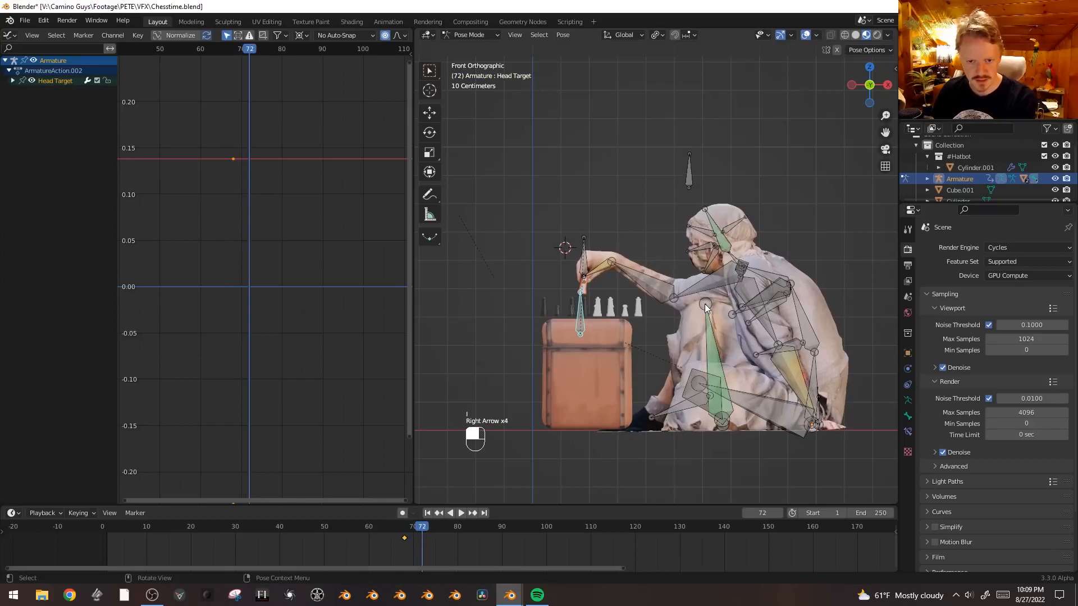
pyautogui.press('g')
pyautogui.click(666, 275)
pyautogui.press('i')
pyautogui.click(666, 275)
pyautogui.click(369, 526)
pyautogui.press('space')
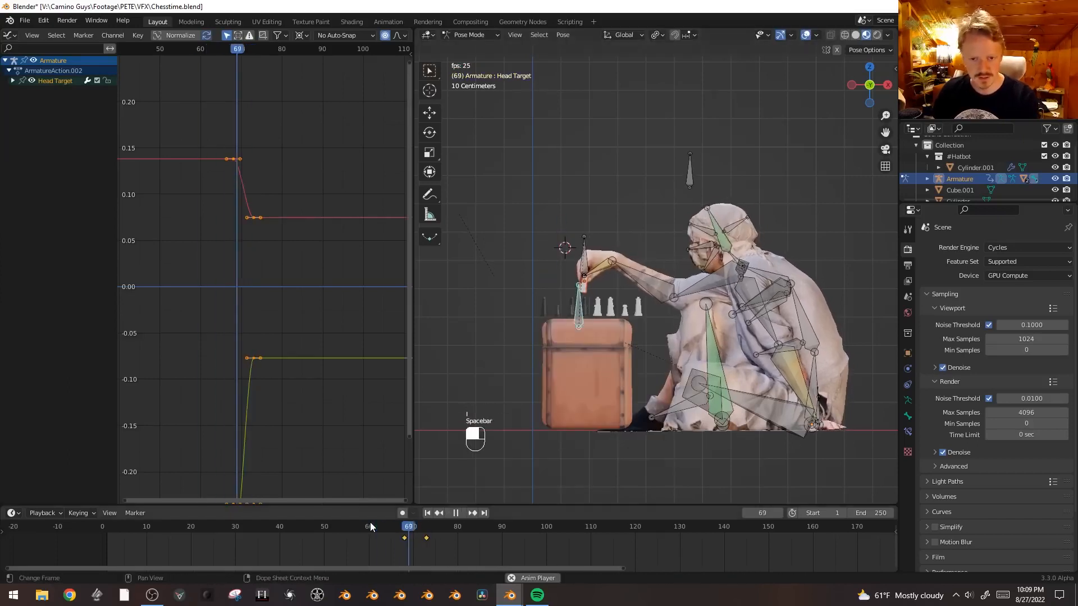
pyautogui.press('space')
# - Lower the Head Target toward the chess pieces at frame 116 and keyframe its location
pyautogui.press('r')
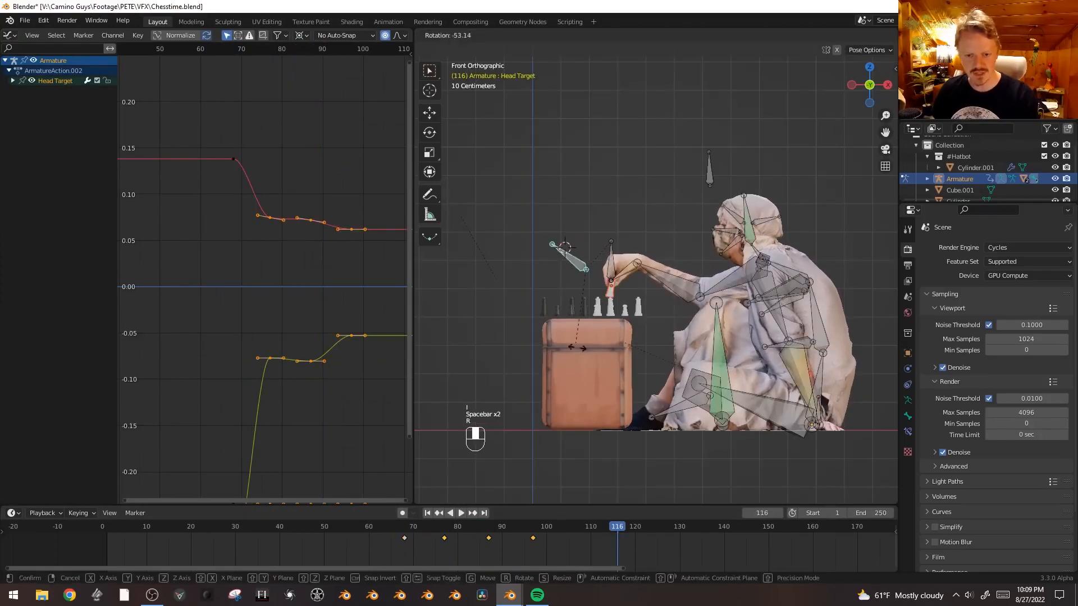
pyautogui.press('g')
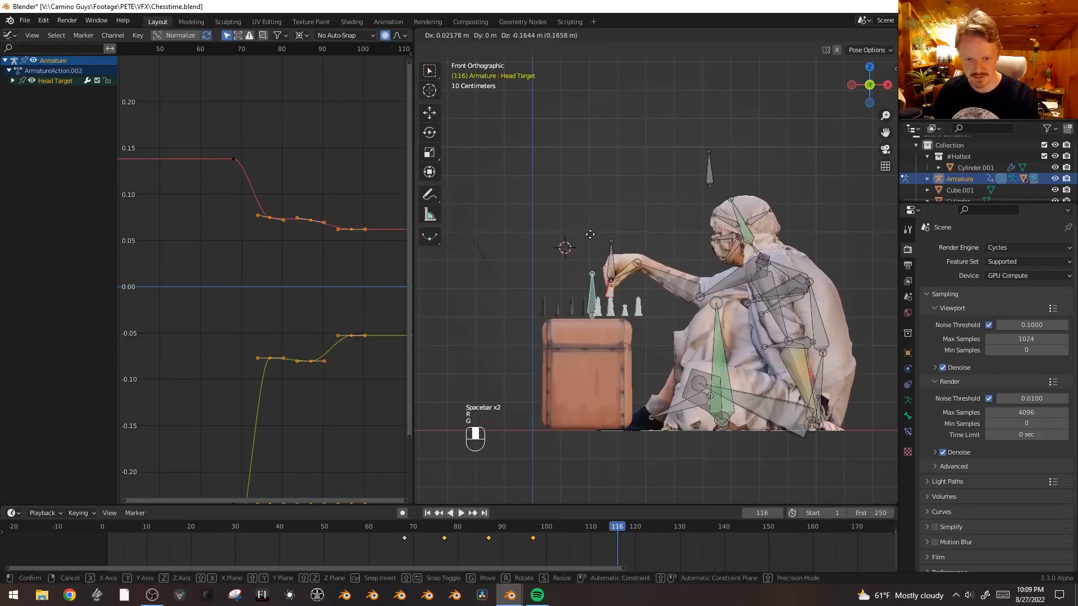
pyautogui.click(587, 234)
pyautogui.press('i')
pyautogui.click(587, 234)
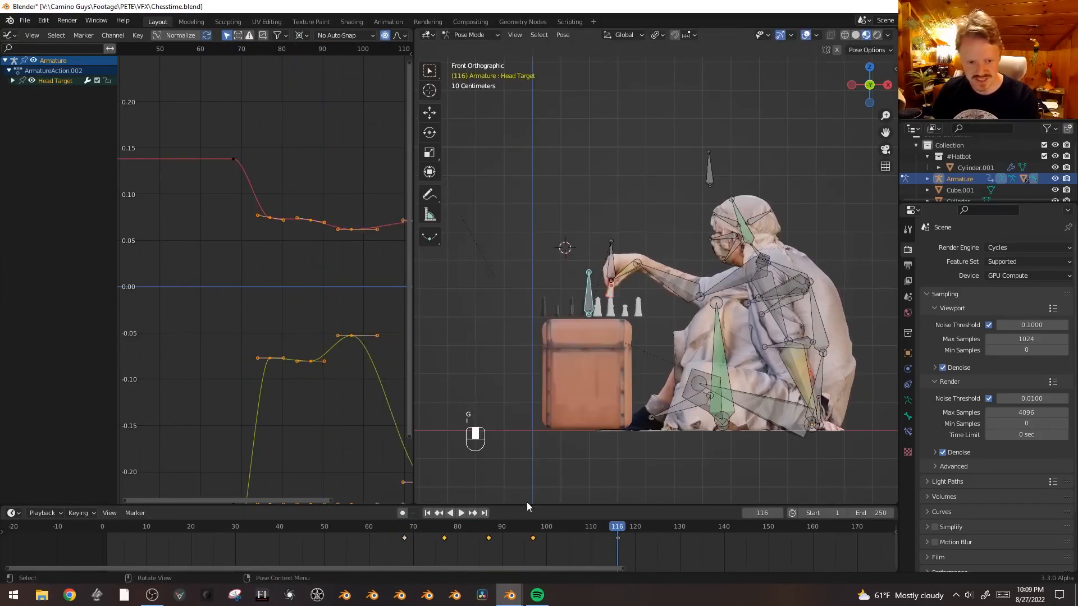
# - Play the combined head and hand animation with overlays hidden to check where the player looks
pyautogui.click(468, 530)
pyautogui.press('space')
pyautogui.hotkey('shift', 'alt', 'z')
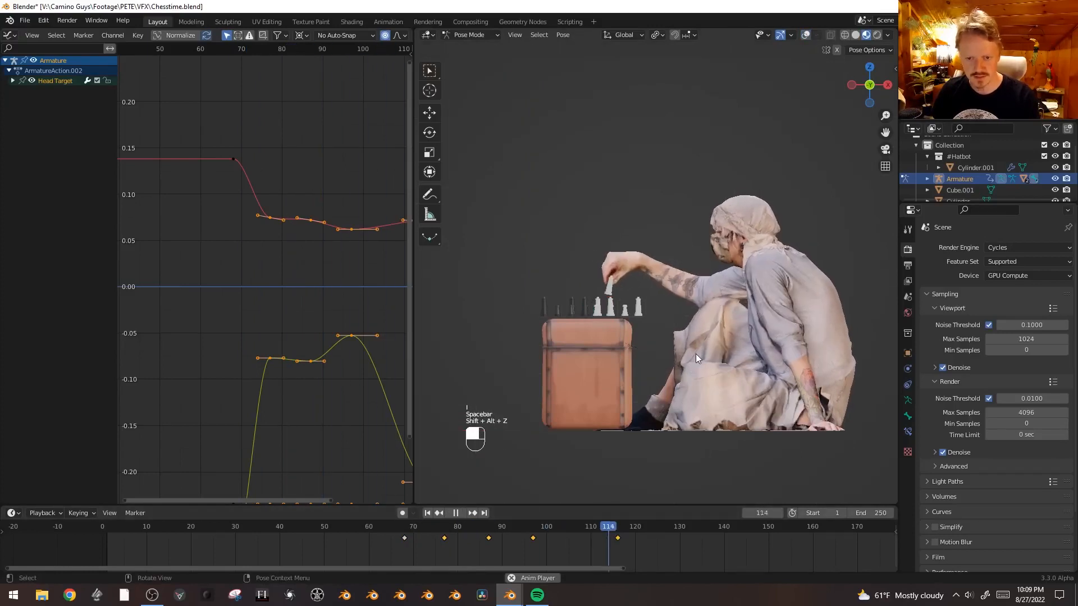
pyautogui.press('space')
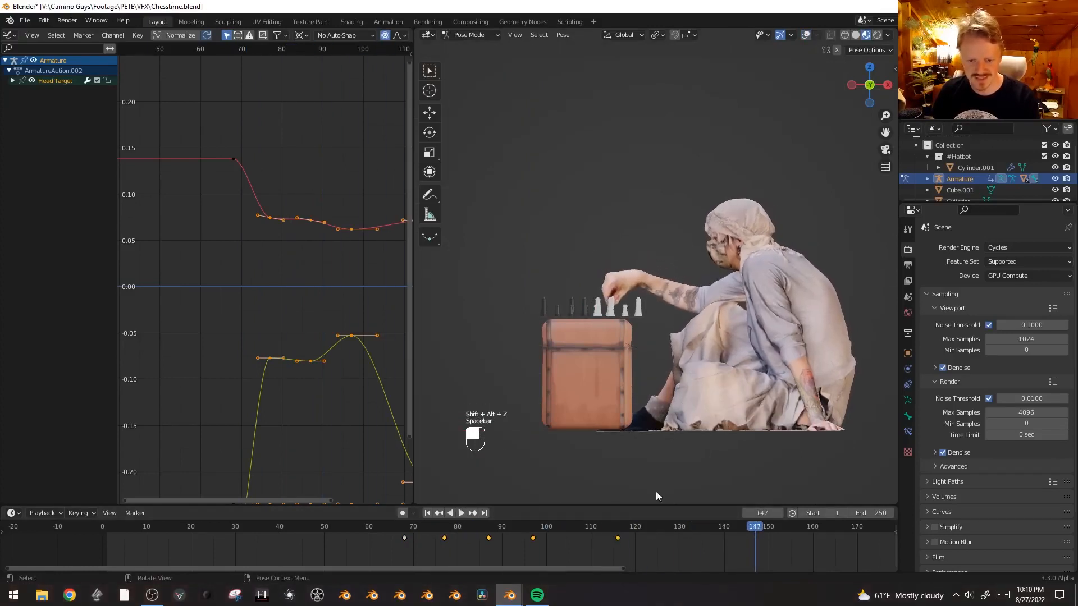
# - Show the overlays, switch the armature to Object Mode, and enable the Robot collection in the scene
pyautogui.hotkey('shift', 'alt', 'z')
pyautogui.hotkey('ctrl', 'Tab')
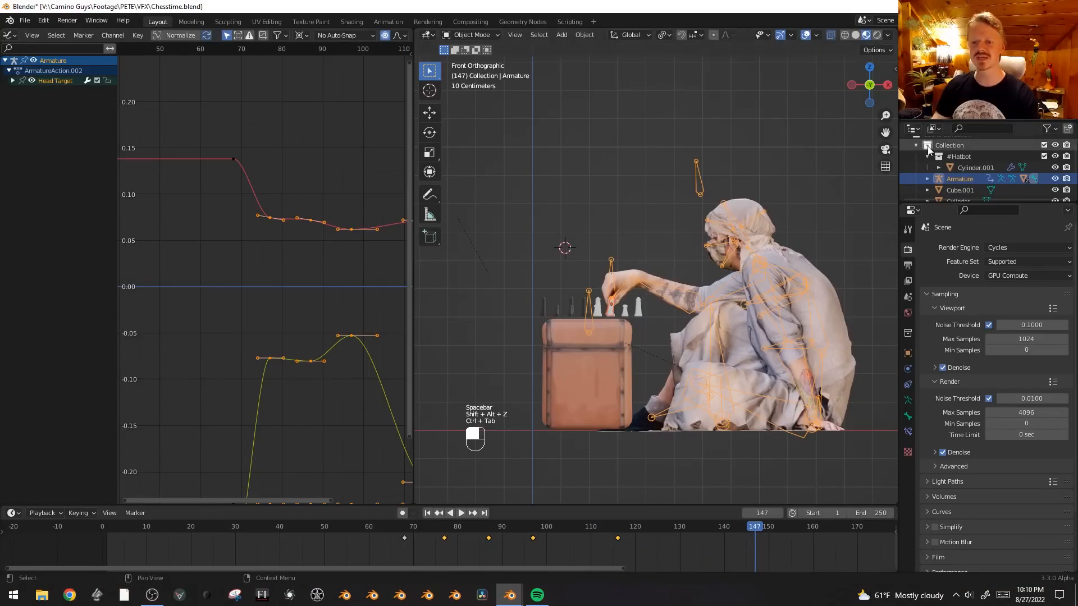
pyautogui.scroll(-3, 944, 174)
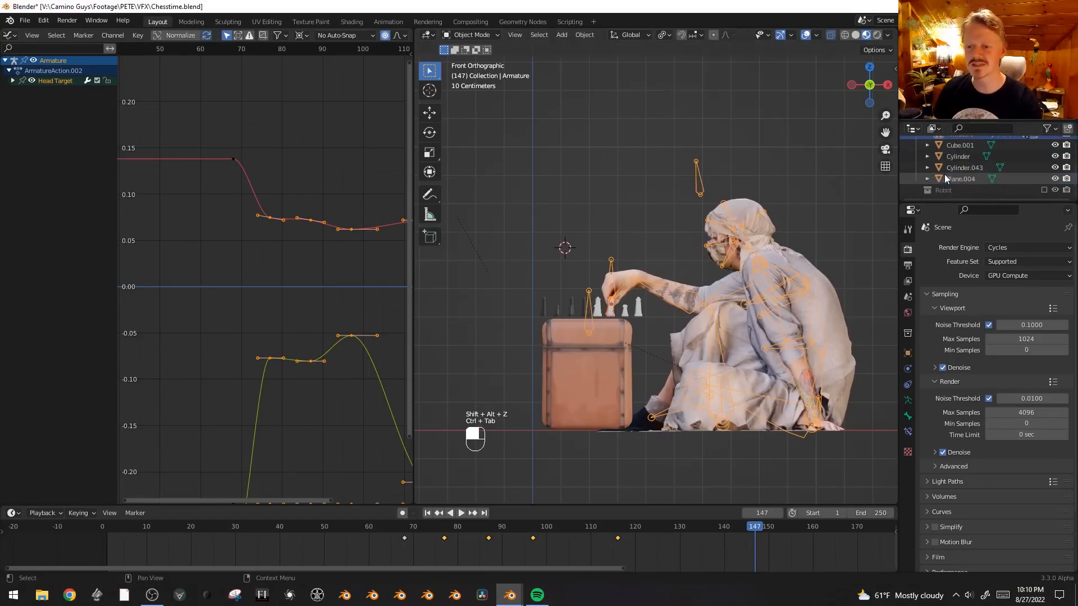
pyautogui.click(1045, 190)
pyautogui.scroll(-2, 754, 221)
# - Select the robot's objects and slide all their keyframes in time so the first lands at about frame 64
pyautogui.press('b')
pyautogui.press('b')
pyautogui.moveTo(571, 137); pyautogui.dragTo(440, 299)
pyautogui.press('a')
pyautogui.press('Home')
pyautogui.press('g')
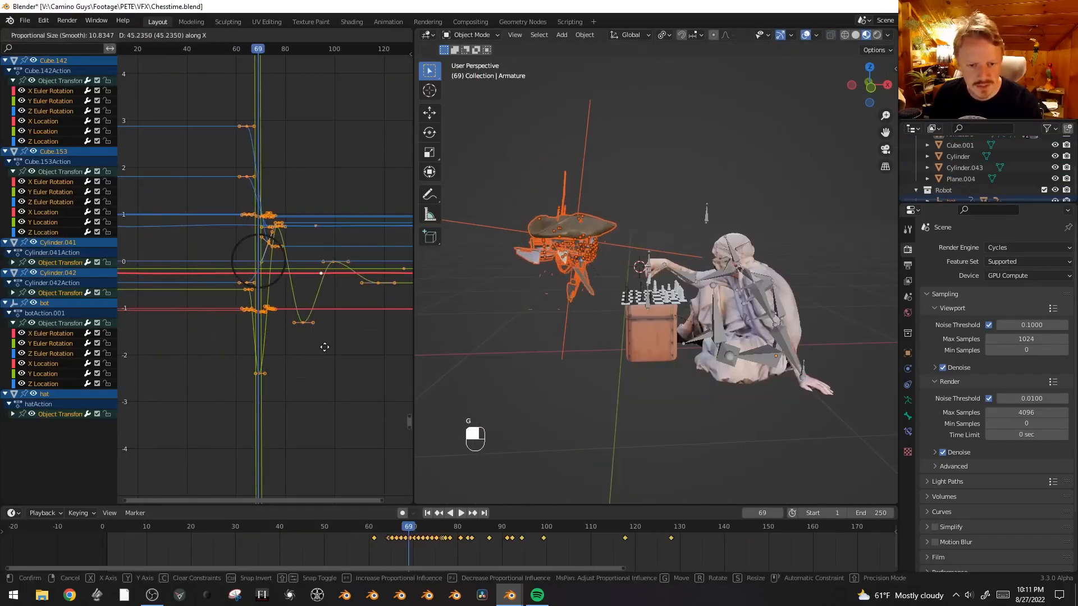
pyautogui.click(279, 357)
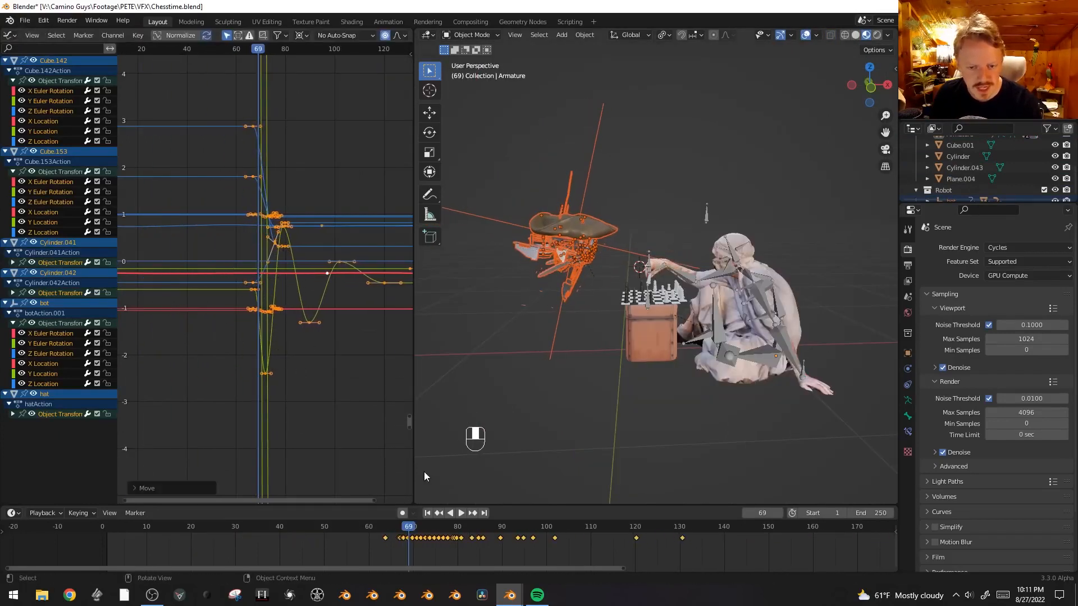
# - Play the chess player and robot animations together with overlays hidden to compare their timing
pyautogui.moveTo(402, 533); pyautogui.dragTo(386, 534)
pyautogui.hotkey('ctrl', 'Tab')
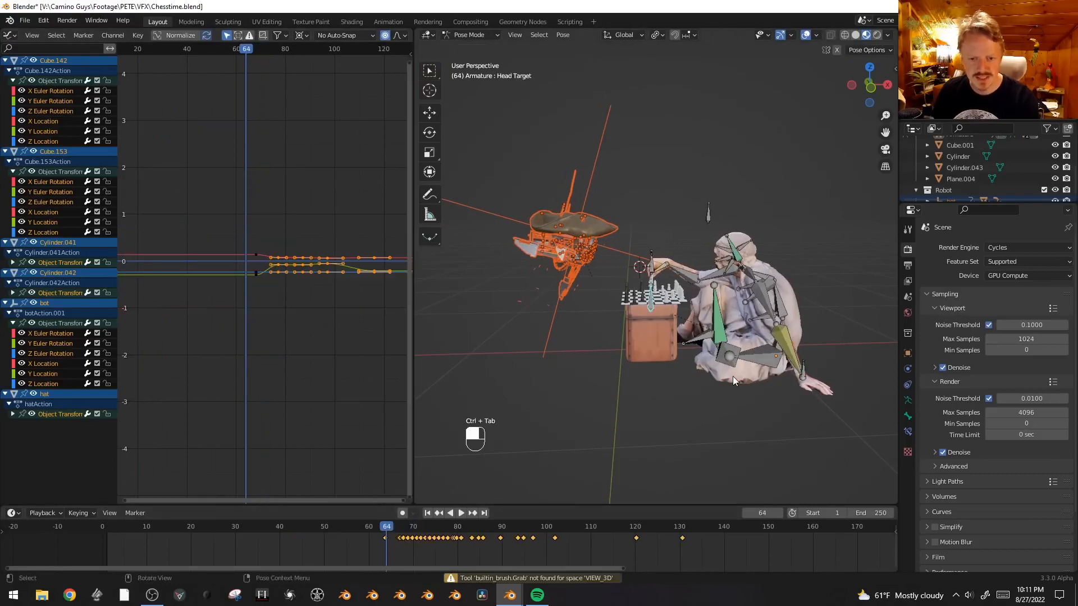
pyautogui.hotkey('shift', 'alt', 'z')
pyautogui.press('space')
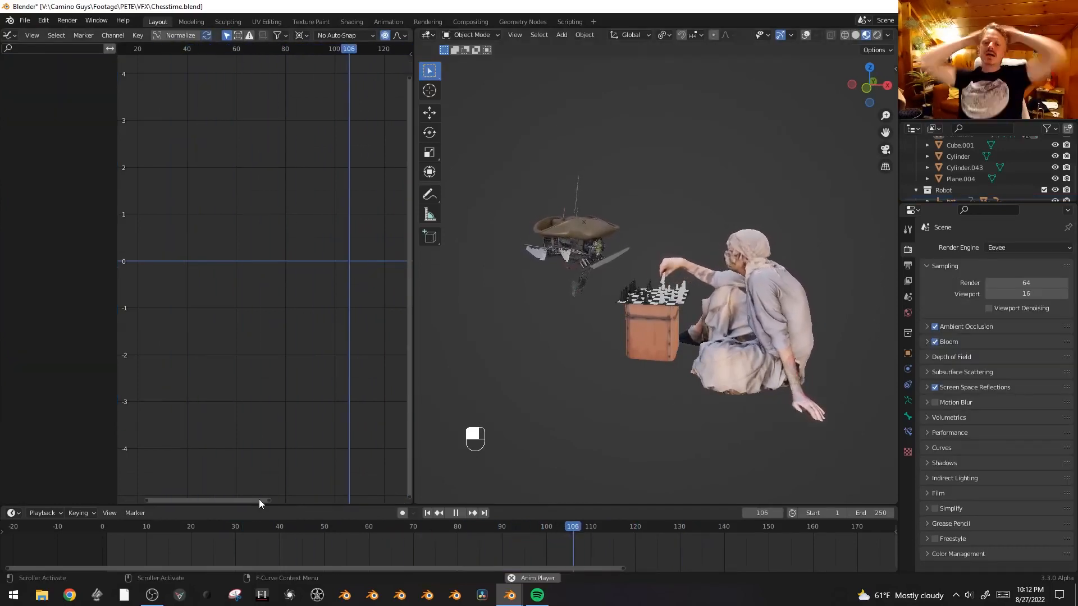
pyautogui.press('space')
pyautogui.moveTo(635, 529); pyautogui.dragTo(528, 527)
# - Show the overlays and, in Pose Mode, select all the player armature's bones and all of their keyframes
pyautogui.hotkey('shift', 'alt', 'z')
pyautogui.keyDown('ctrl'); pyautogui.click(767, 306); pyautogui.keyUp('ctrl')
pyautogui.hotkey('ctrl', 'Tab')
pyautogui.press('a')
pyautogui.press('a')
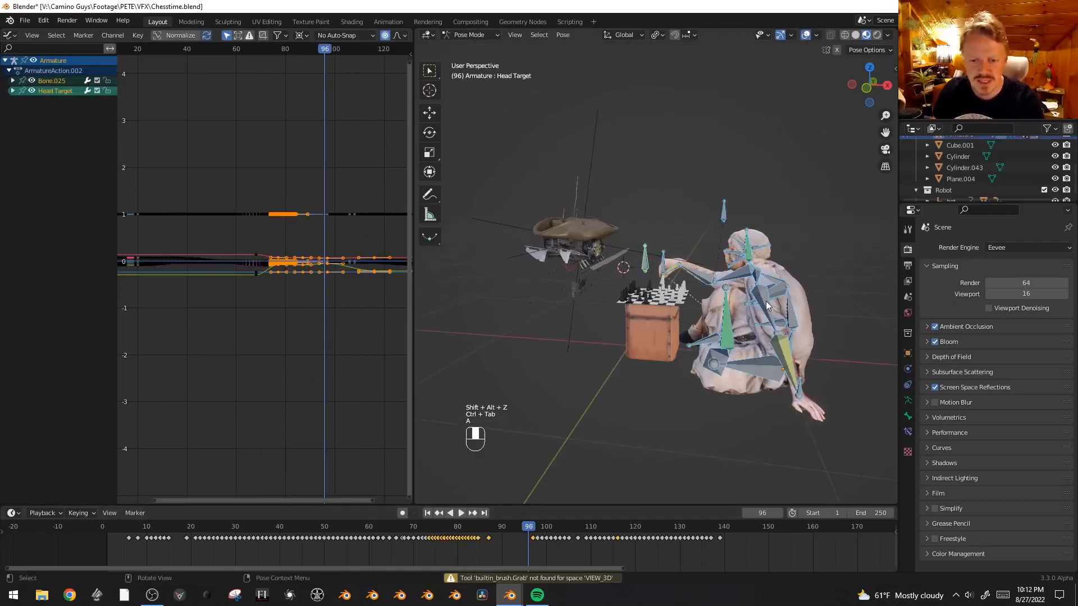
pyautogui.press('a')
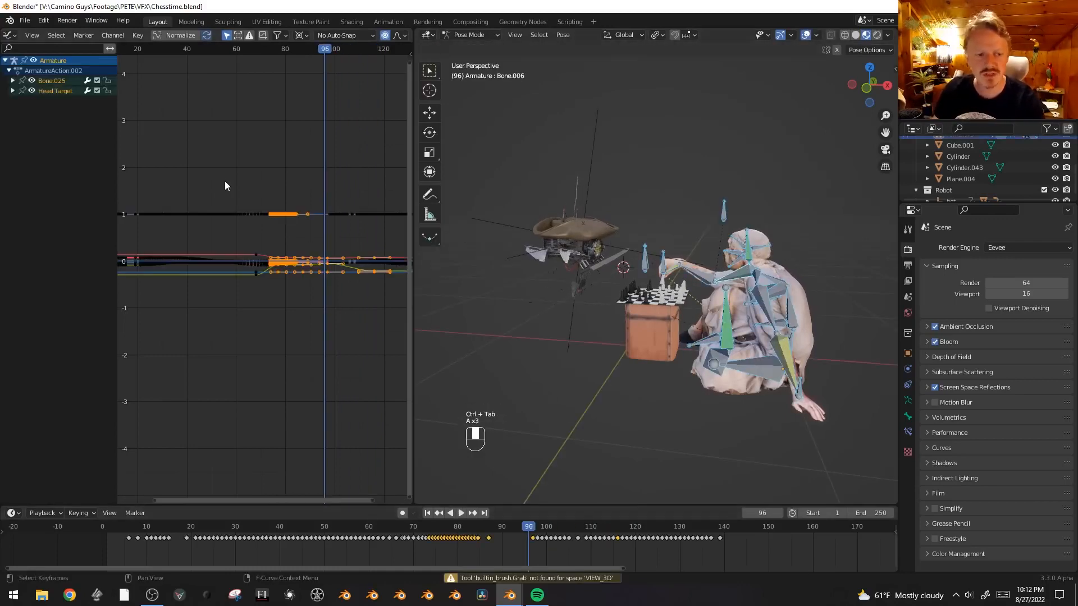
pyautogui.press('a')
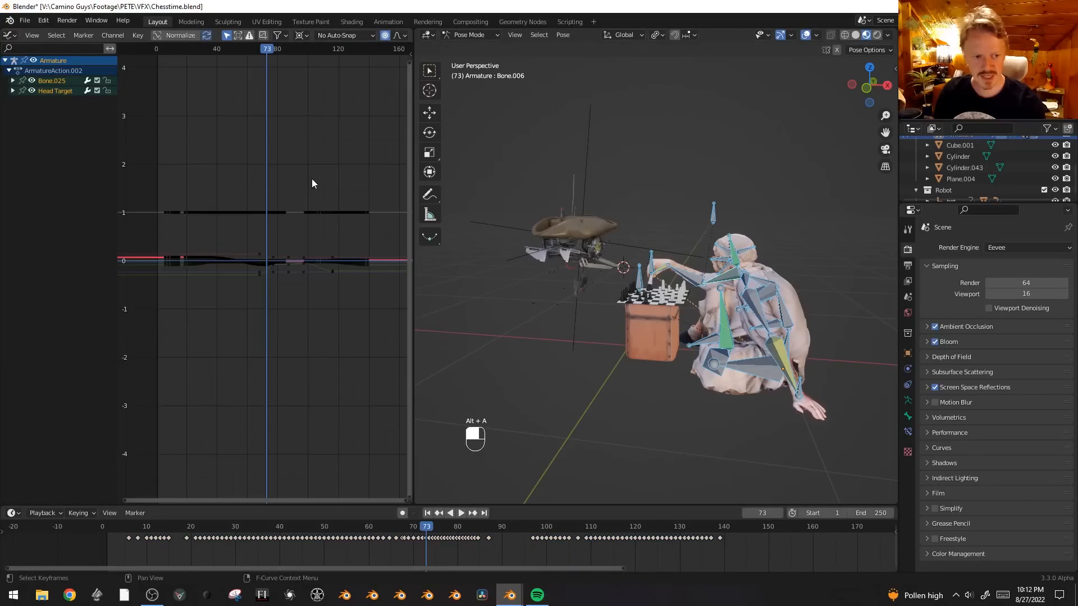
pyautogui.press('a')
# - Scale all the armature's keyframes closer together around frame 73 so they span about frames 25 to 120
pyautogui.click(302, 35)
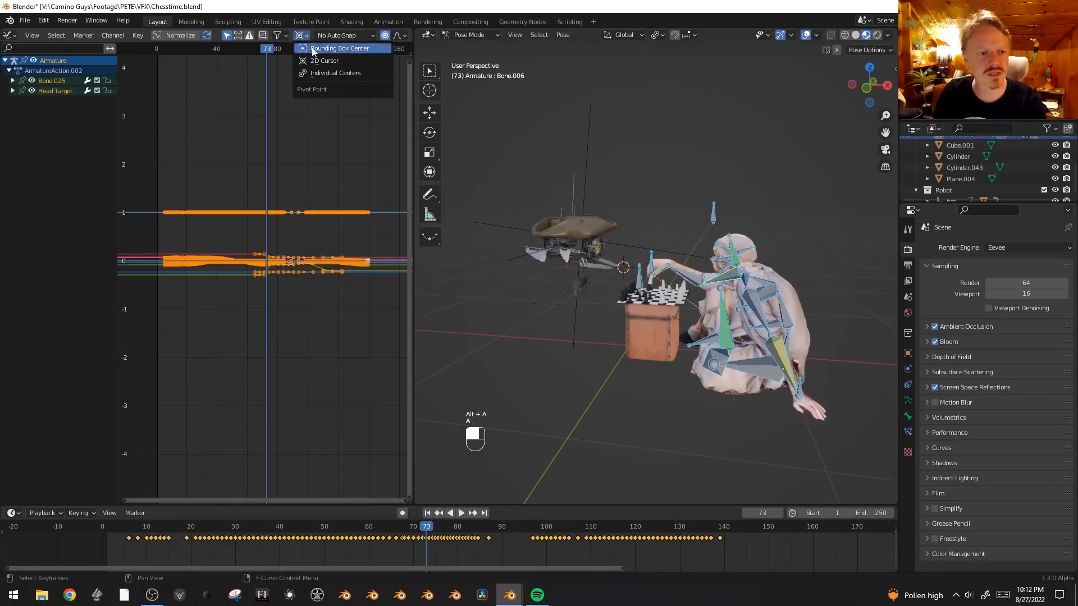
pyautogui.press('s')
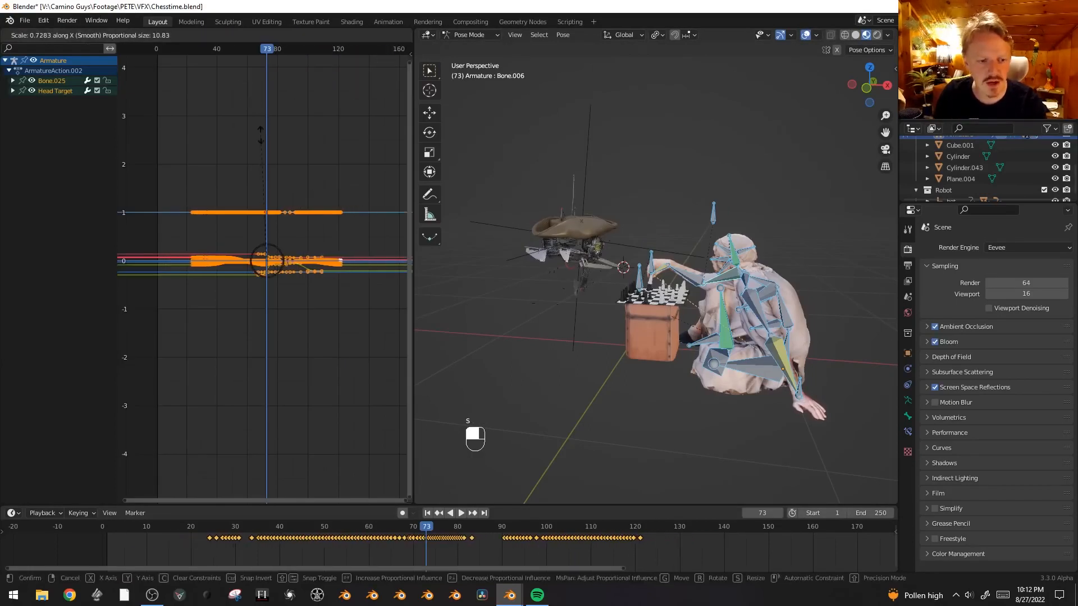
pyautogui.click(261, 126)
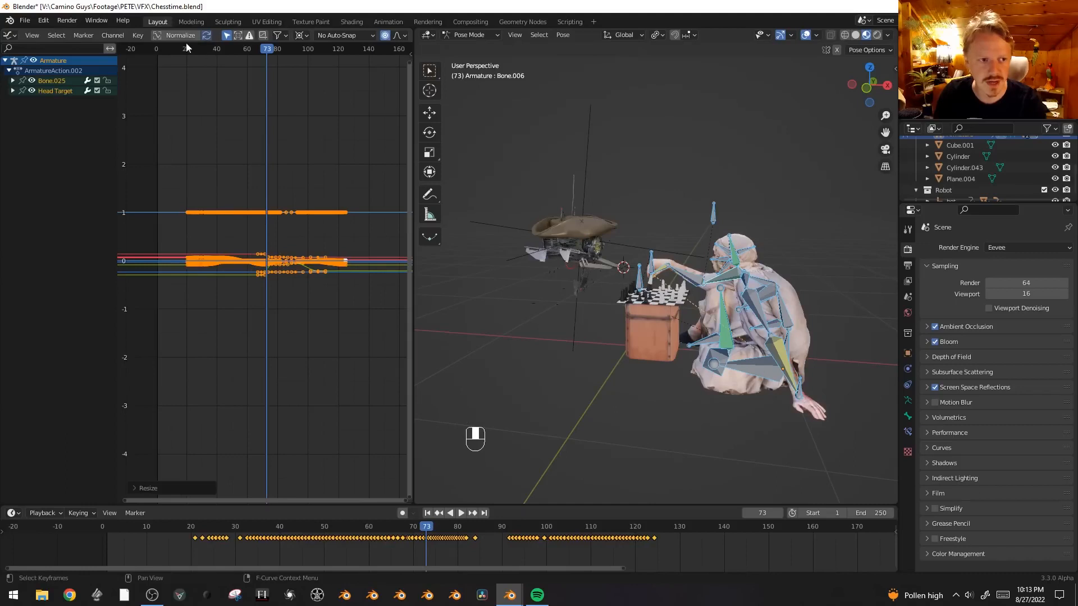
pyautogui.press('s')
pyautogui.click(220, 90)
# - Play the compressed player animation alongside the robot with overlays hidden to judge its speed
pyautogui.click(177, 48)
pyautogui.press('space')
pyautogui.hotkey('shift', 'alt', 'z')
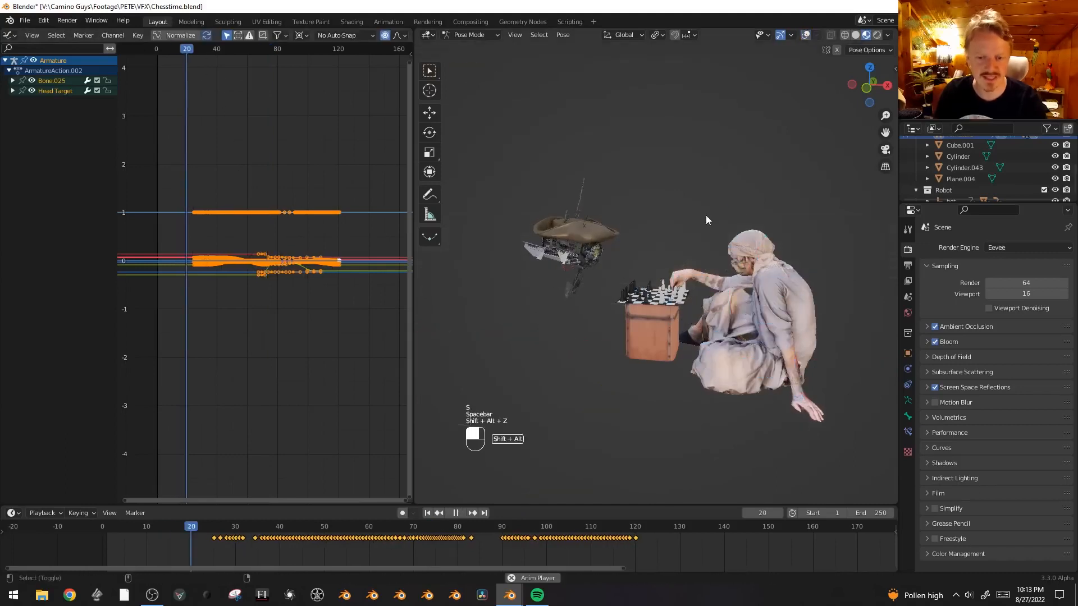
pyautogui.press('space')
pyautogui.press('space')
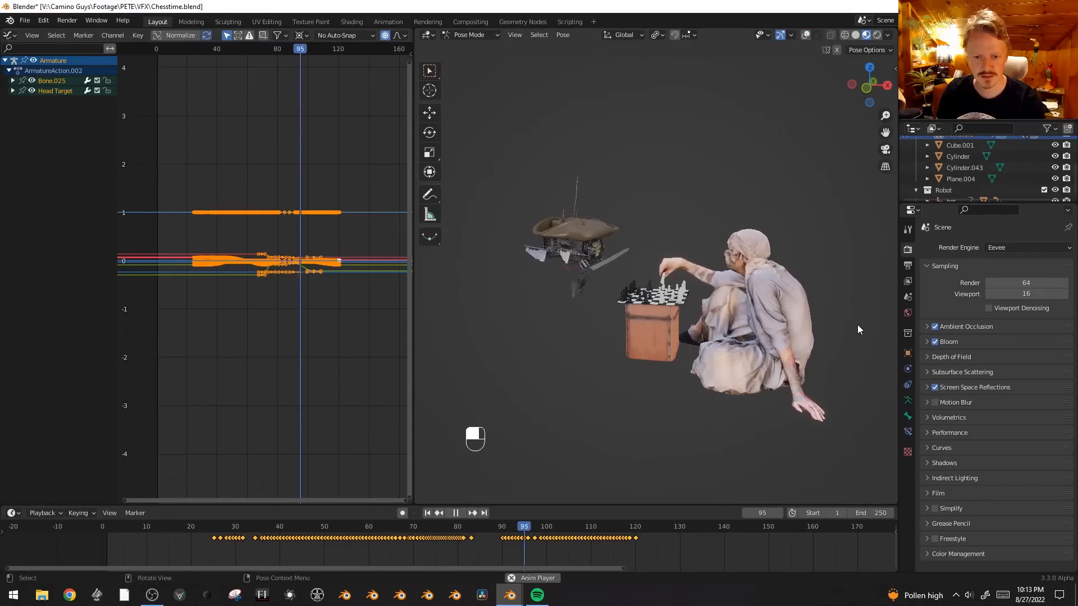
# - Replay the hand's motion from an earlier frame alongside the robot and stop at frame 87 to judge the timing
pyautogui.press('space')
pyautogui.moveTo(435, 528); pyautogui.dragTo(369, 532)
pyautogui.press('space')
pyautogui.press('space')
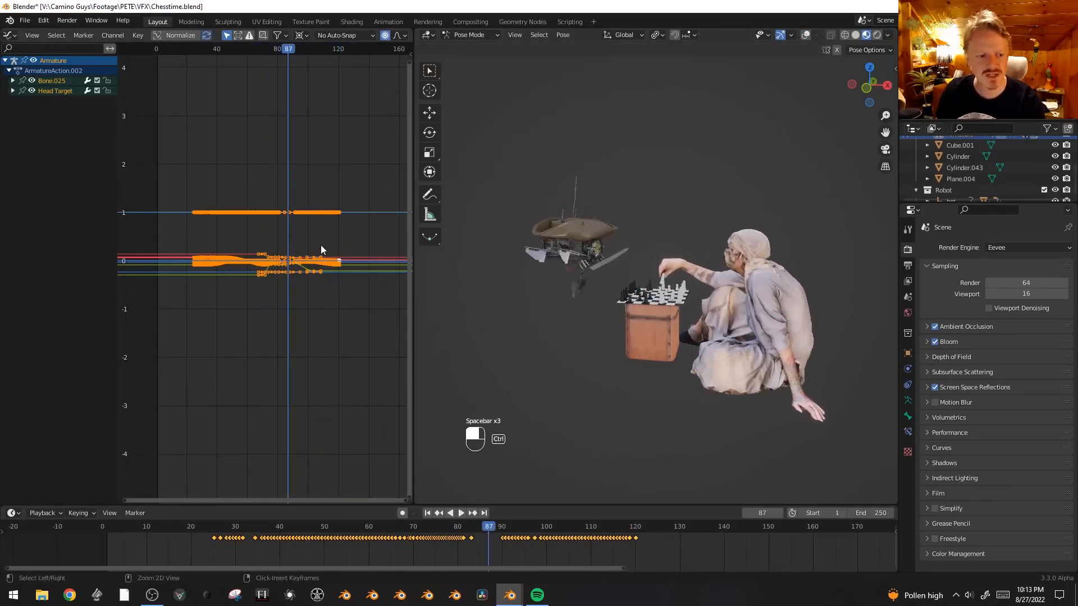
# - Shift Bone.025's last keyframe before the gap near frame 87 to about frame 86, using proportional editing along the time axis
pyautogui.keyDown('ctrl'); pyautogui.moveTo(321, 245); pyautogui.dragTo(307, 249, button='middle'); pyautogui.keyUp('ctrl')
pyautogui.hotkey('alt', 'a')
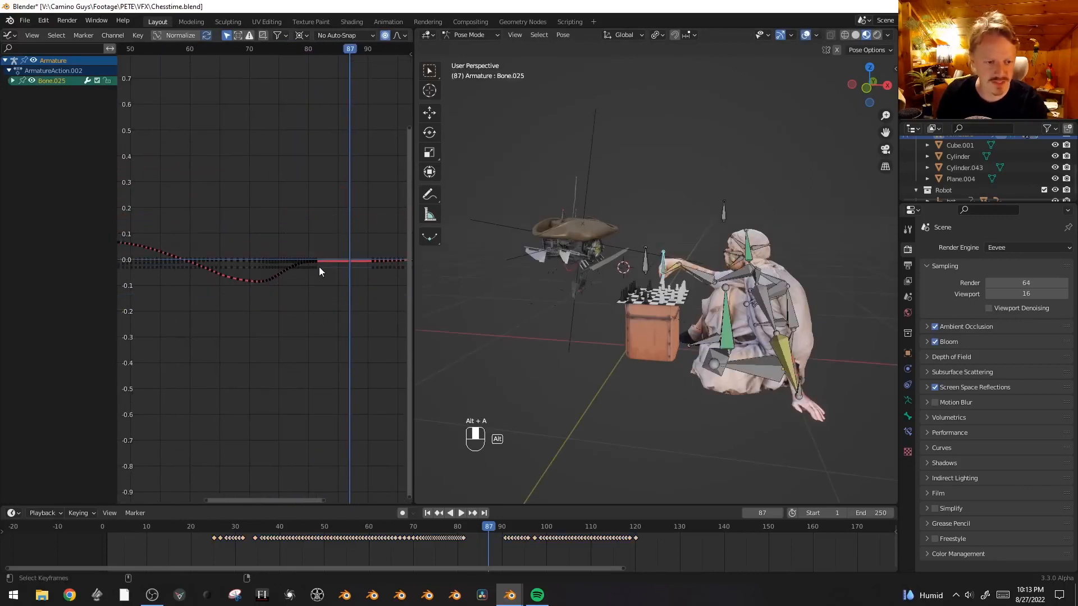
pyautogui.keyDown('alt'); pyautogui.click(318, 267); pyautogui.keyUp('alt')
pyautogui.moveTo(338, 133); pyautogui.dragTo(310, 178, button='middle')
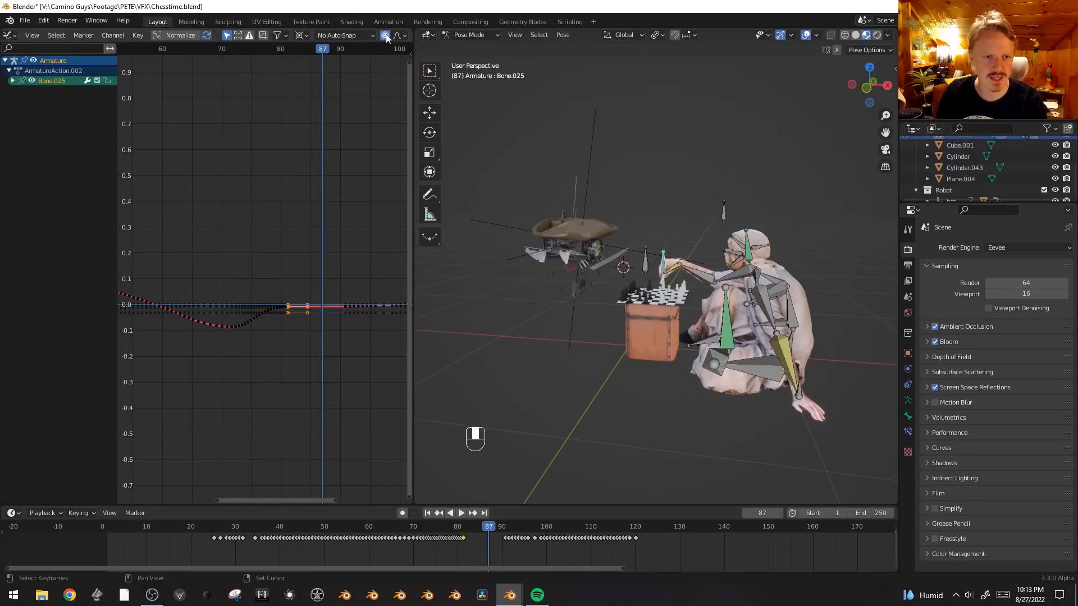
pyautogui.press('g')
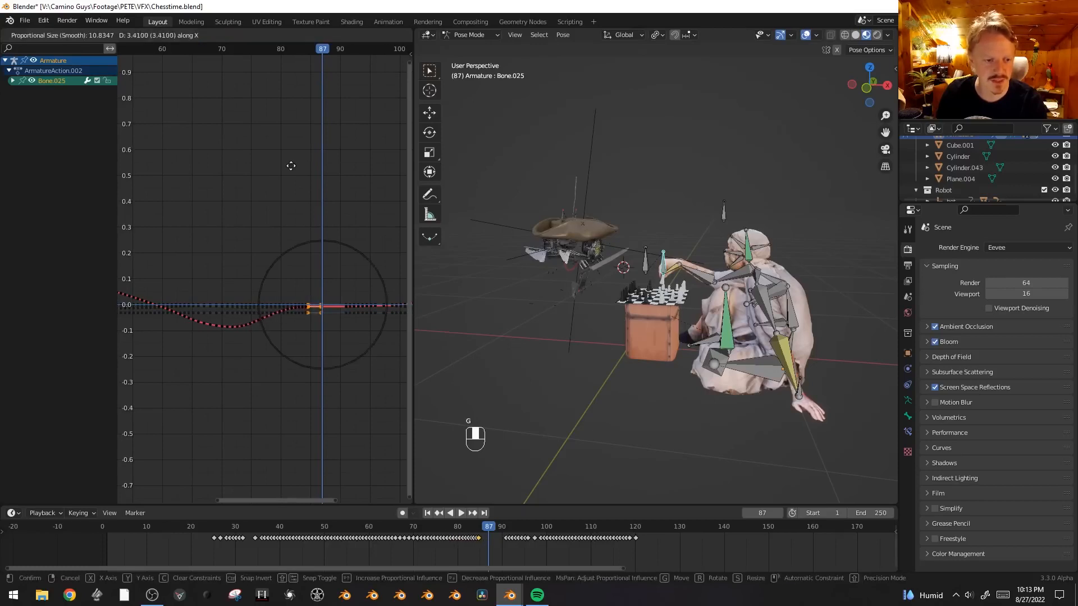
pyautogui.click(296, 166)
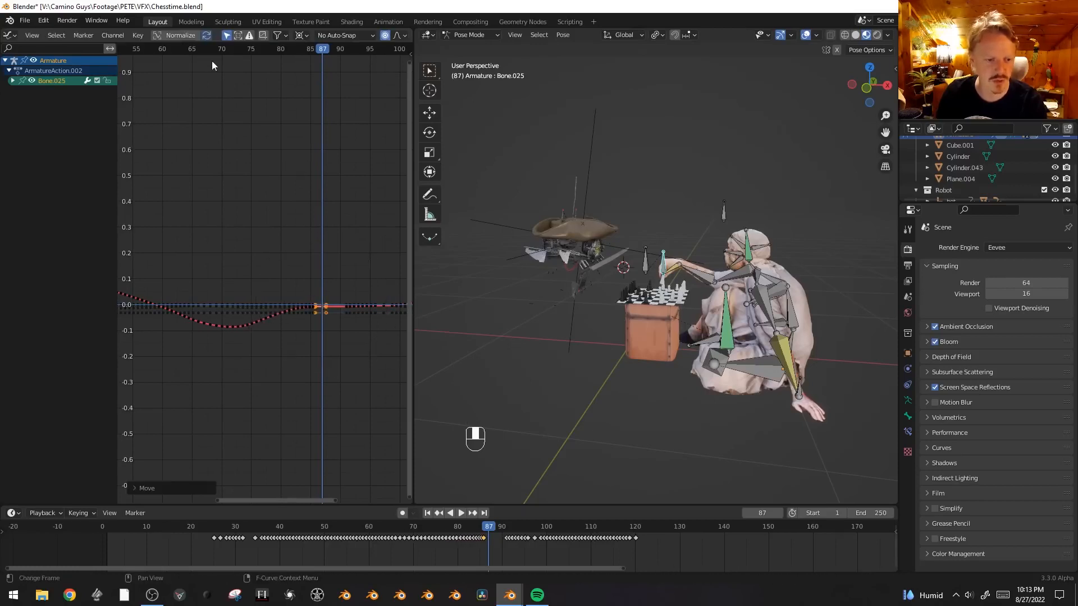
# - Play the retimed hand motion with overlays hidden to check it against the robot
pyautogui.click(228, 54)
pyautogui.press('space')
pyautogui.hotkey('shift', 'alt', 'z')
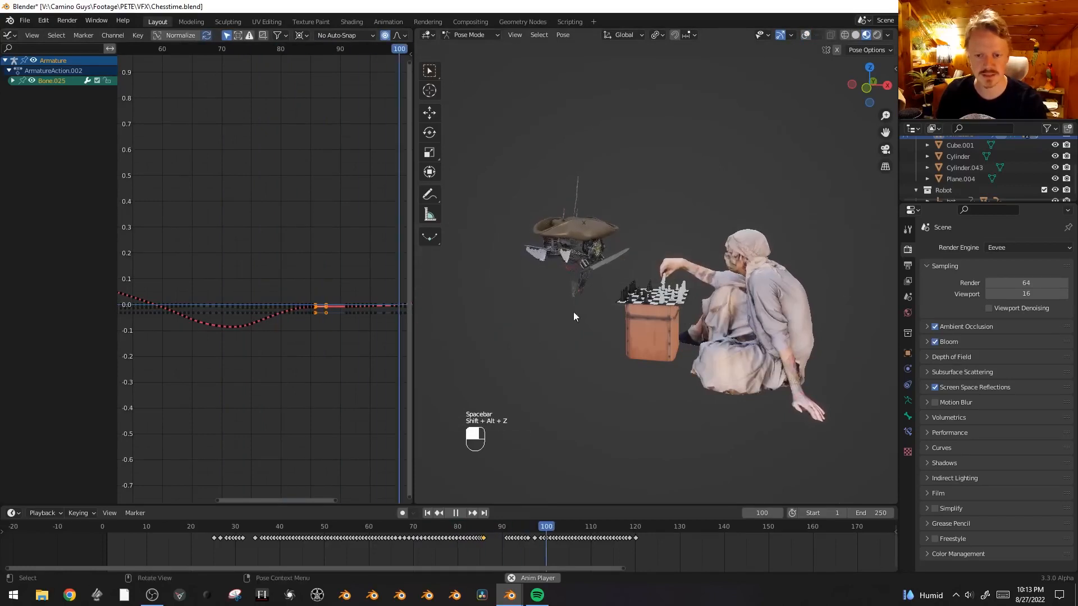
pyautogui.press('space')
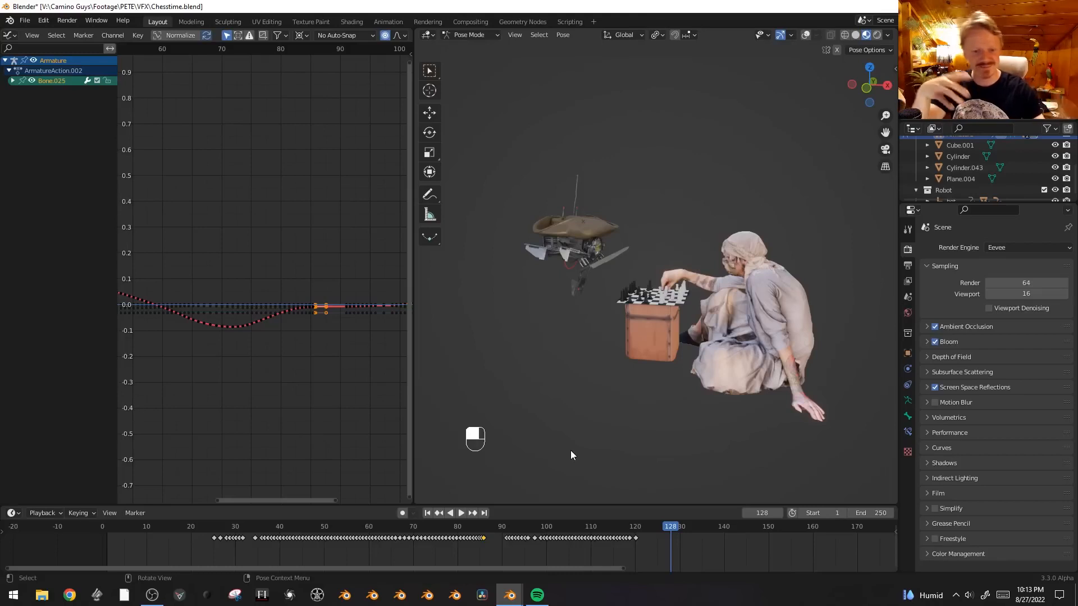
# - Show the overlays, select the robot's bot empty, and duplicate its last X Euler Rotation keyframe about 8 frames ahead, then play it back
pyautogui.hotkey('ctrl', 'z')
pyautogui.hotkey('ctrl', 'z')
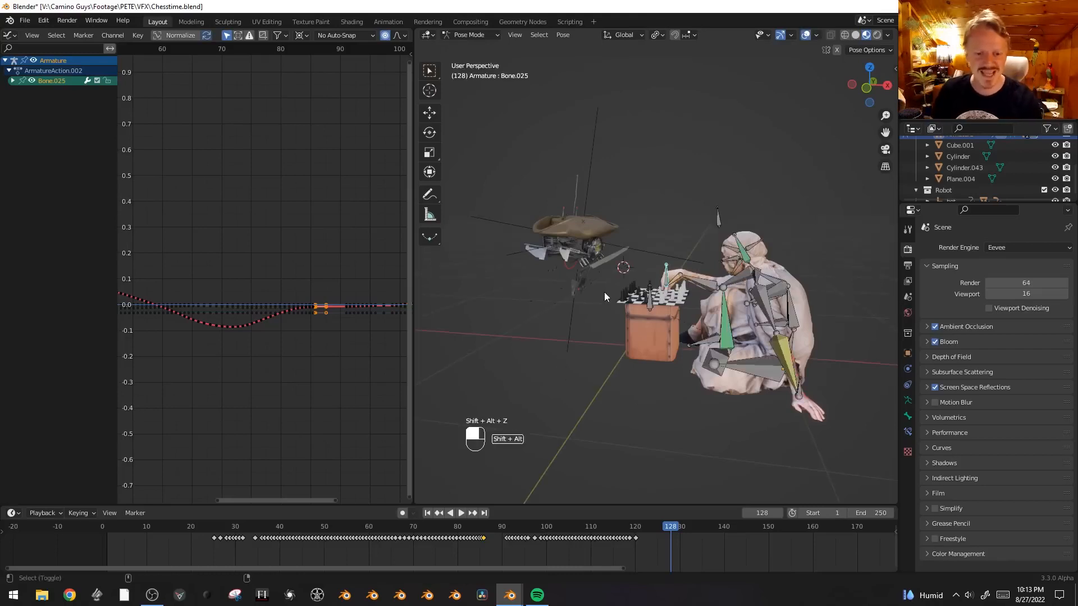
pyautogui.moveTo(478, 537); pyautogui.dragTo(555, 541)
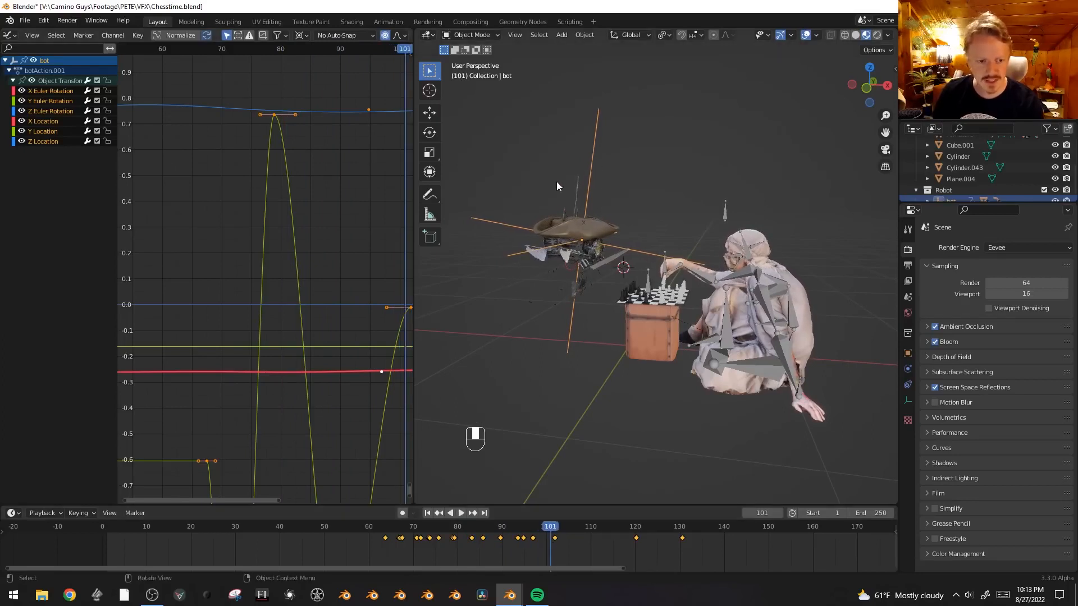
pyautogui.press('Home')
pyautogui.hotkey('alt', 'a')
pyautogui.moveTo(311, 334); pyautogui.dragTo(333, 325)
pyautogui.rightClick(333, 326)
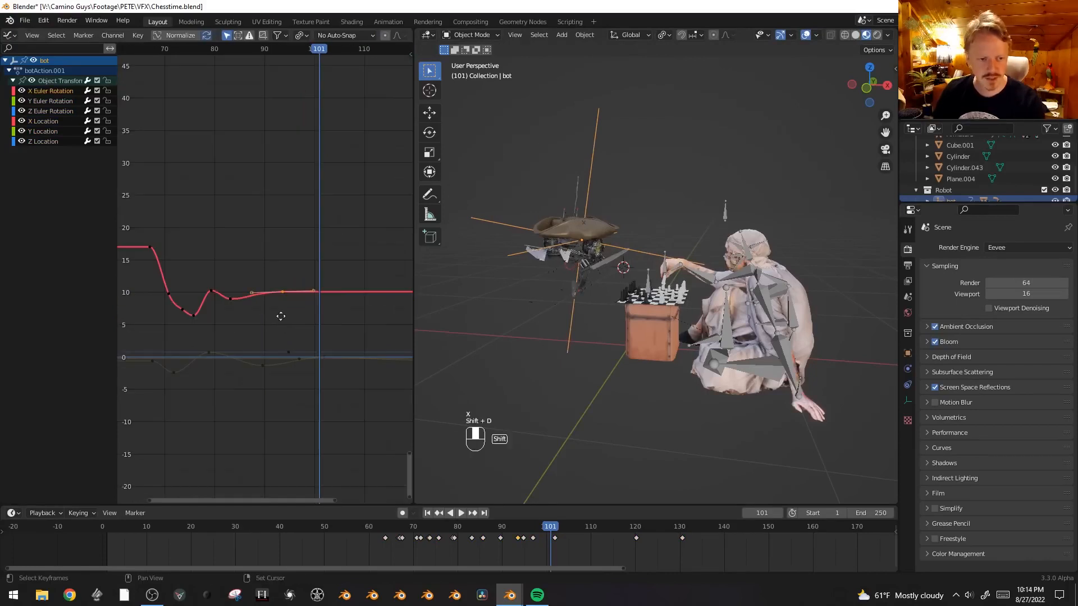
pyautogui.hotkey('shift', 'd')
pyautogui.press('x')
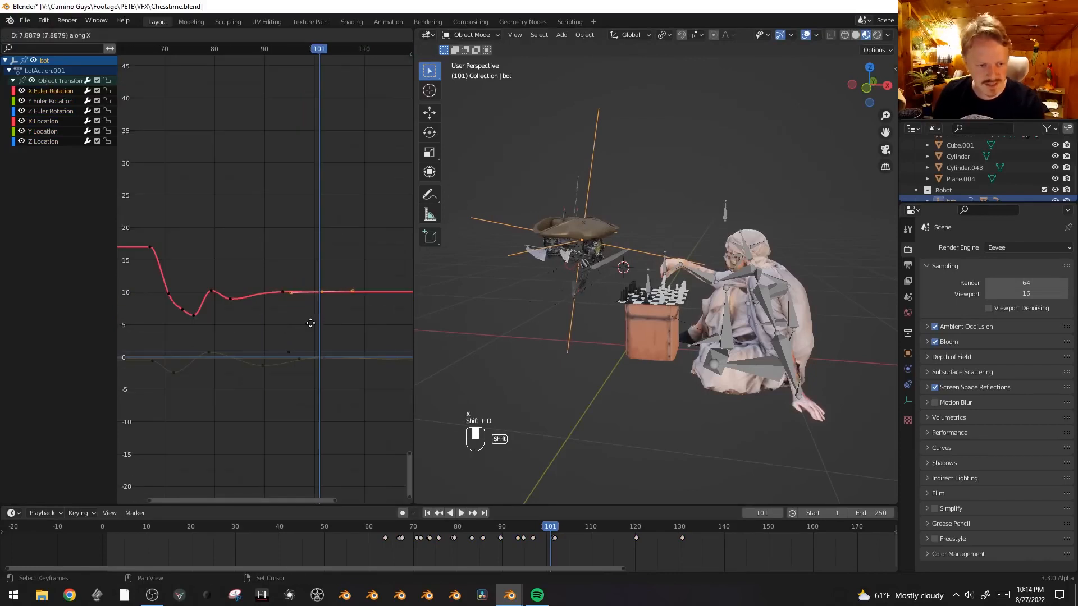
pyautogui.click(299, 323)
pyautogui.press('space')
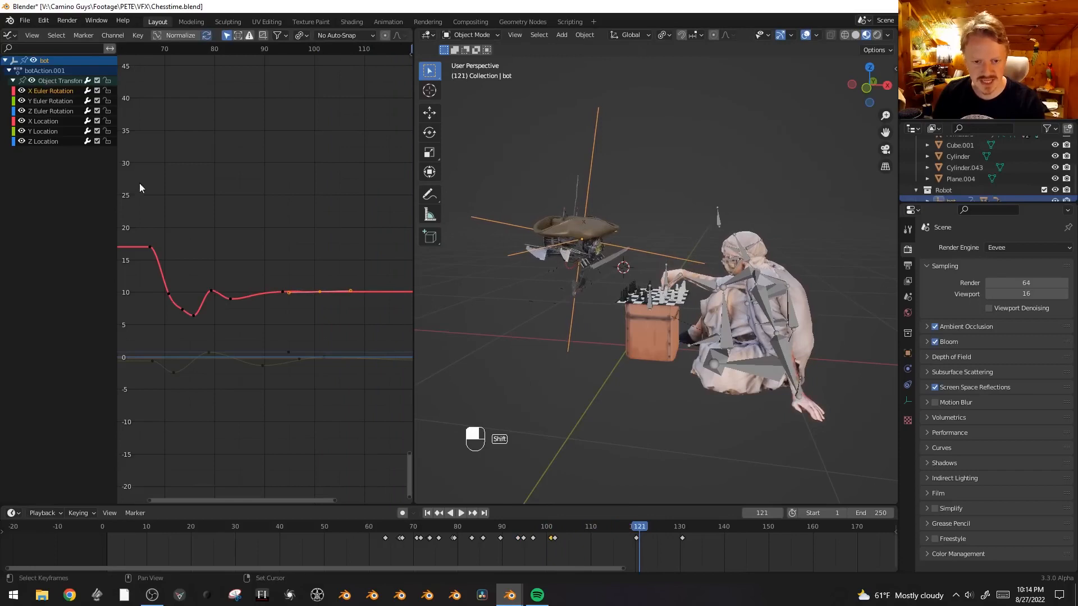
# - Duplicate the robot's X Euler Rotation keyframe to about frame 121 and raise its value to about 20 degrees
pyautogui.moveTo(140, 188); pyautogui.dragTo(230, 225, button='middle')
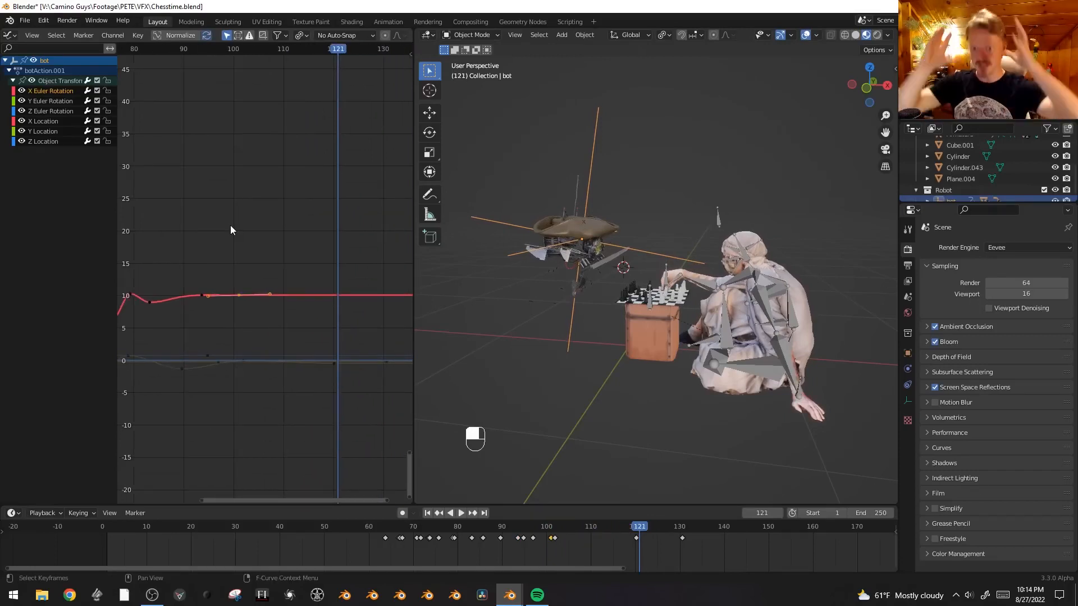
pyautogui.hotkey('shift', 'd')
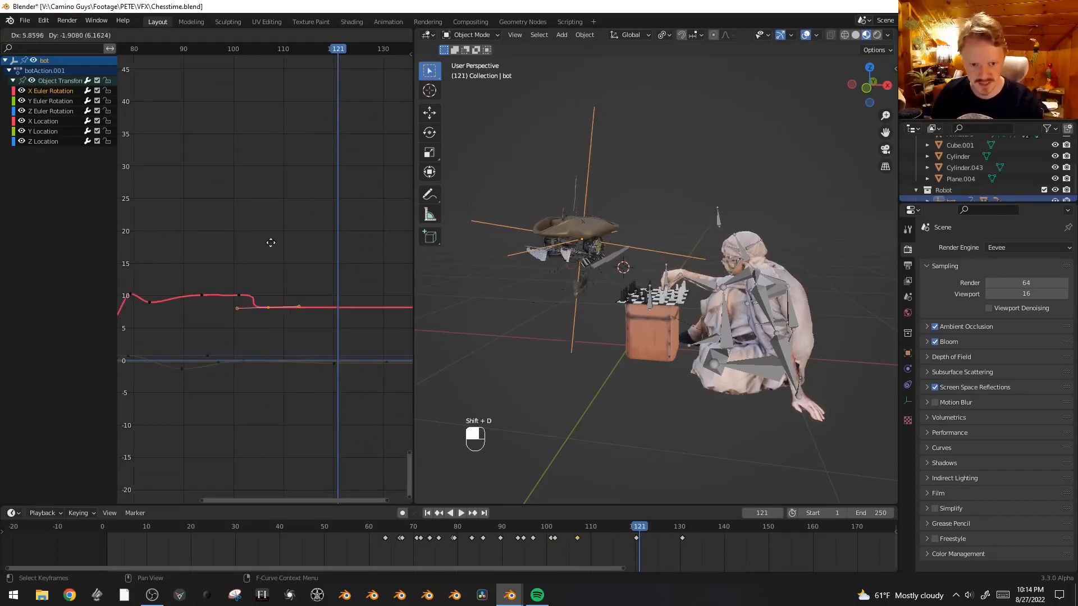
pyautogui.click(329, 177)
pyautogui.press('s')
pyautogui.click(328, 162)
pyautogui.press('g')
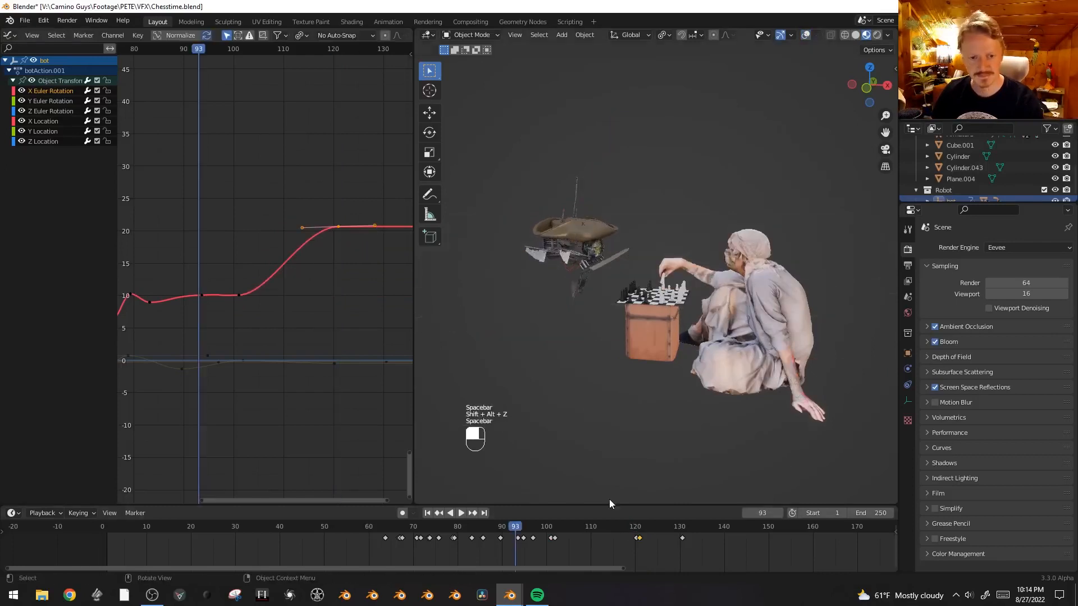
# - Play the animation with overlays hidden to check the robot's added tilt
pyautogui.press('space')
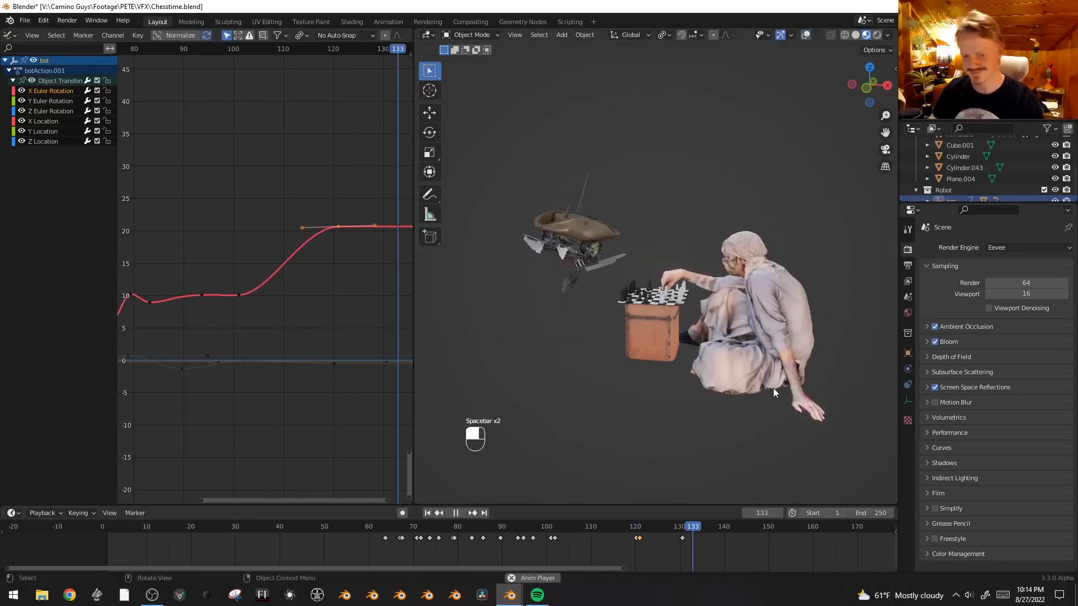
pyautogui.press('space')
pyautogui.hotkey('shift', 'alt', 'z')
pyautogui.hotkey('ctrl', 'Tab')
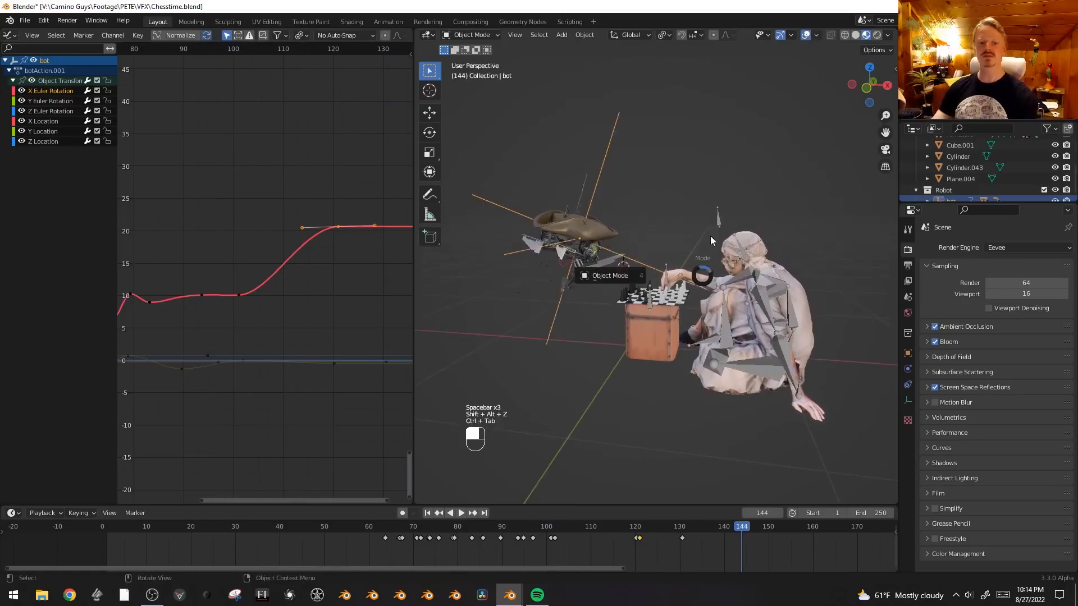
pyautogui.hotkey('shift', 'alt', 'z')
# - Switch the render engine to Cycles and load quarry_04_8k.exr as an environment texture for the world color
pyautogui.click(1036, 248)
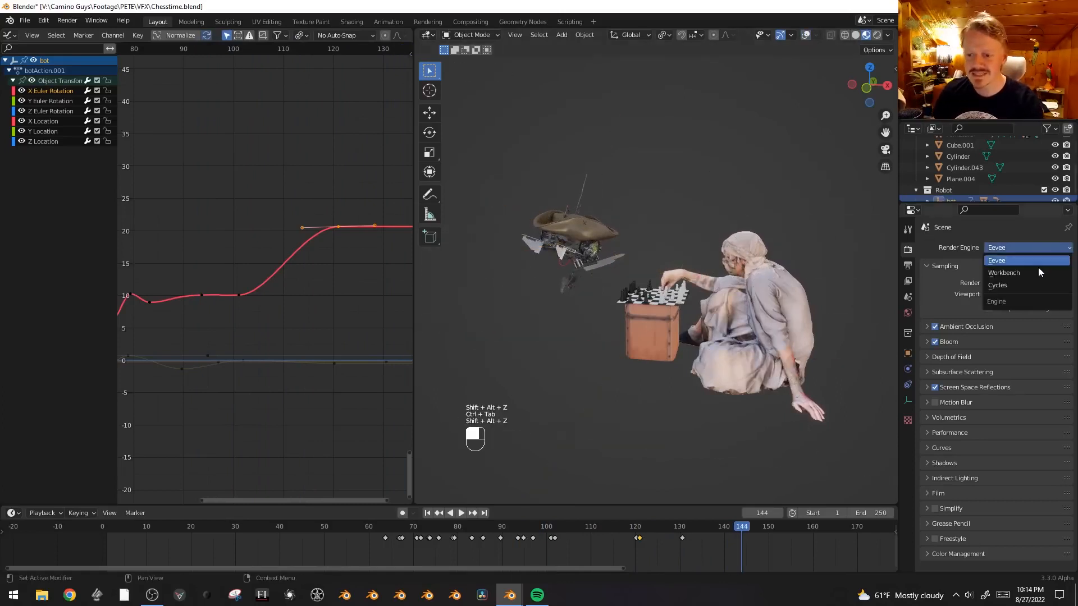
pyautogui.click(1037, 287)
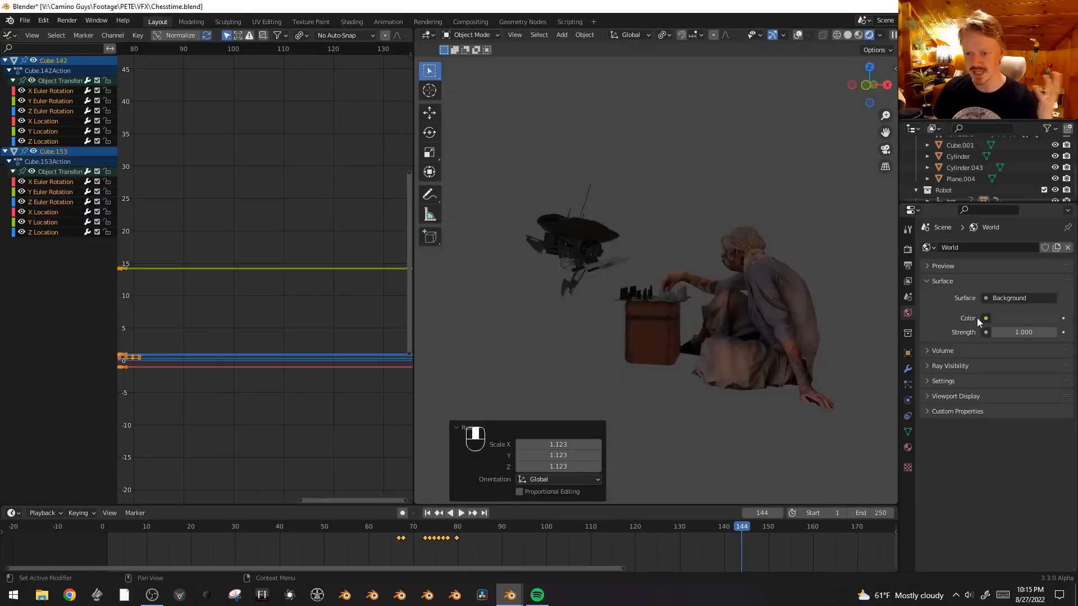
pyautogui.click(986, 318)
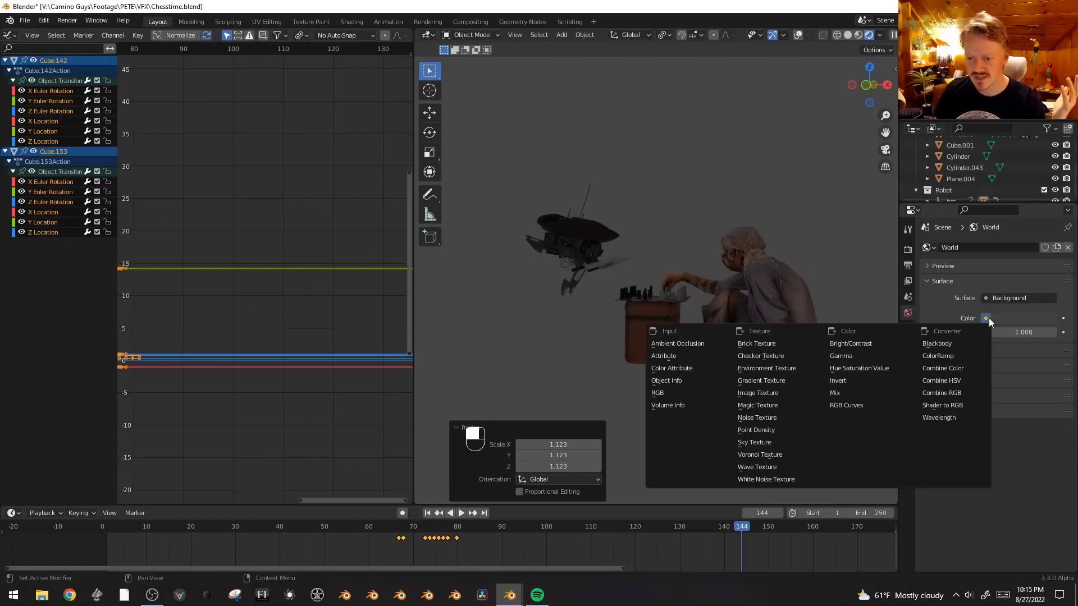
pyautogui.click(792, 368)
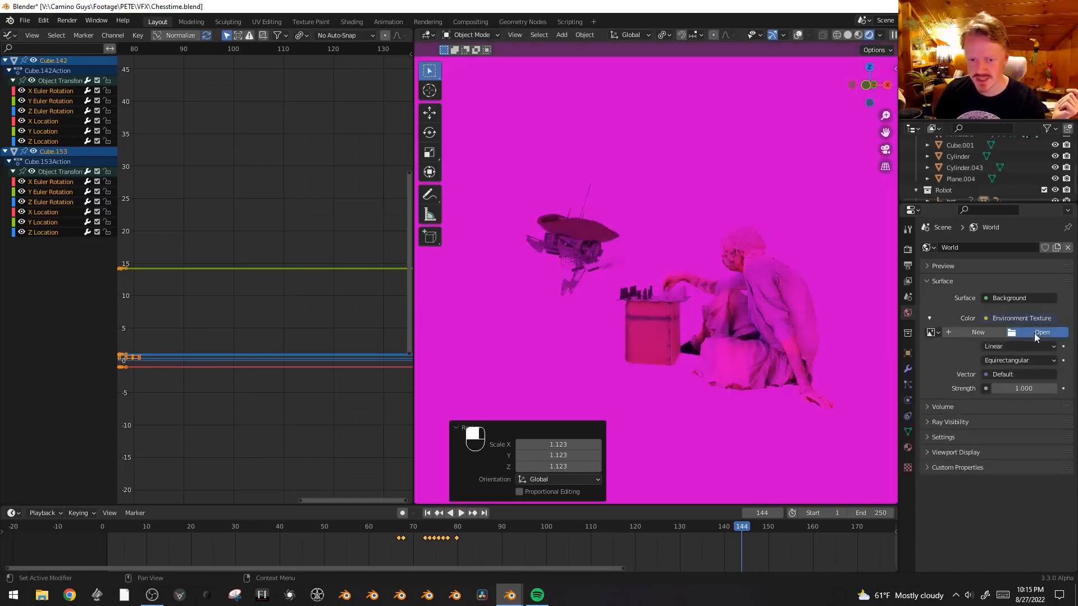
pyautogui.click(1035, 332)
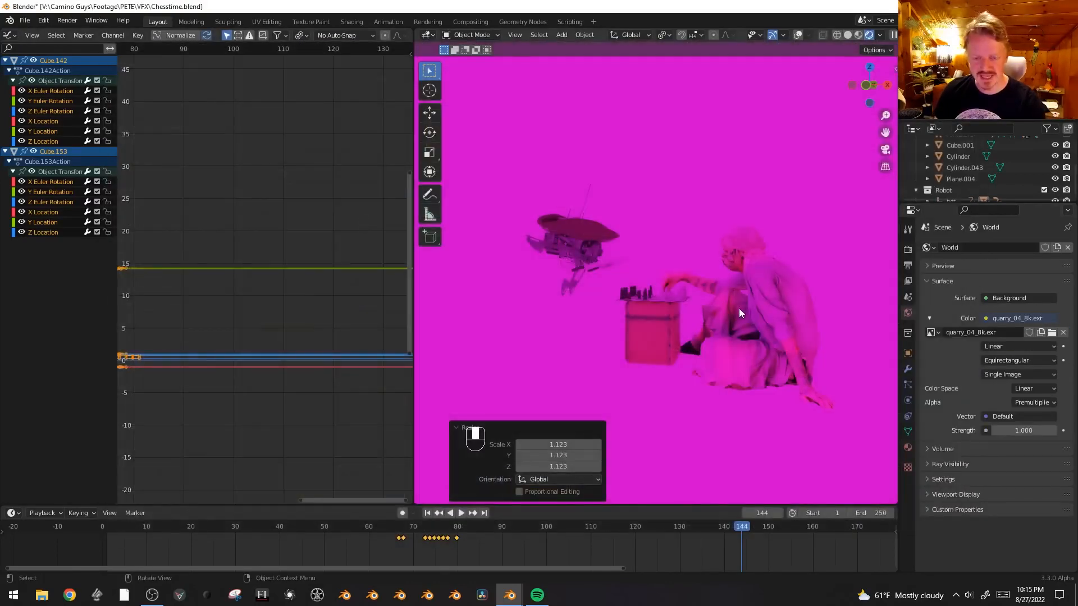
# - Browse the User Library assets, search for "slab", and place SlabPile in the scene beneath the chess table
pyautogui.hotkey('shift', 'F1')
pyautogui.hotkey('shift', 'F1')
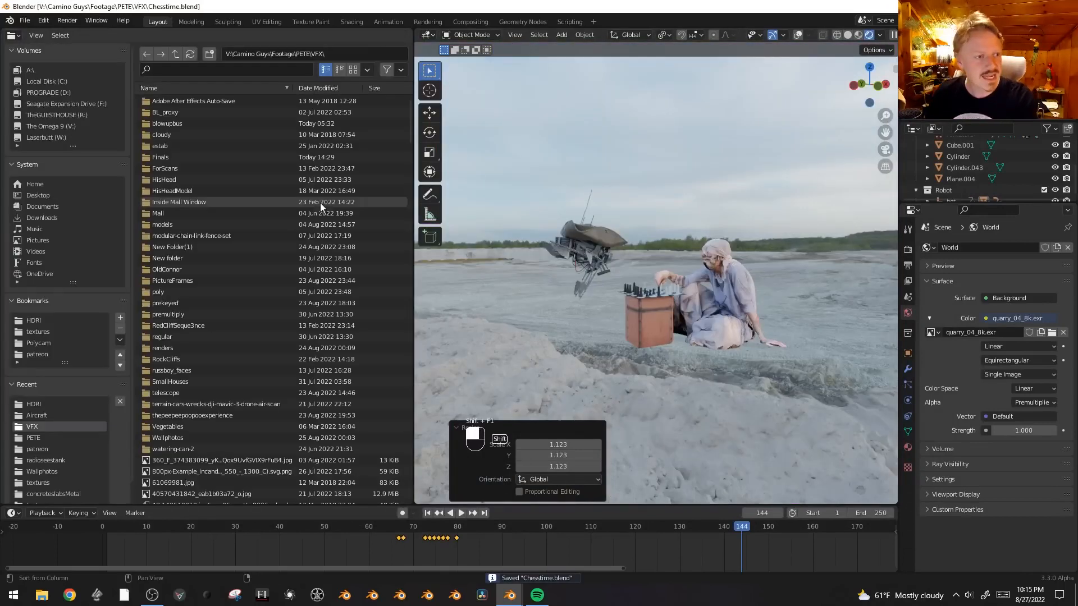
pyautogui.click(46, 54)
pyautogui.click(55, 78)
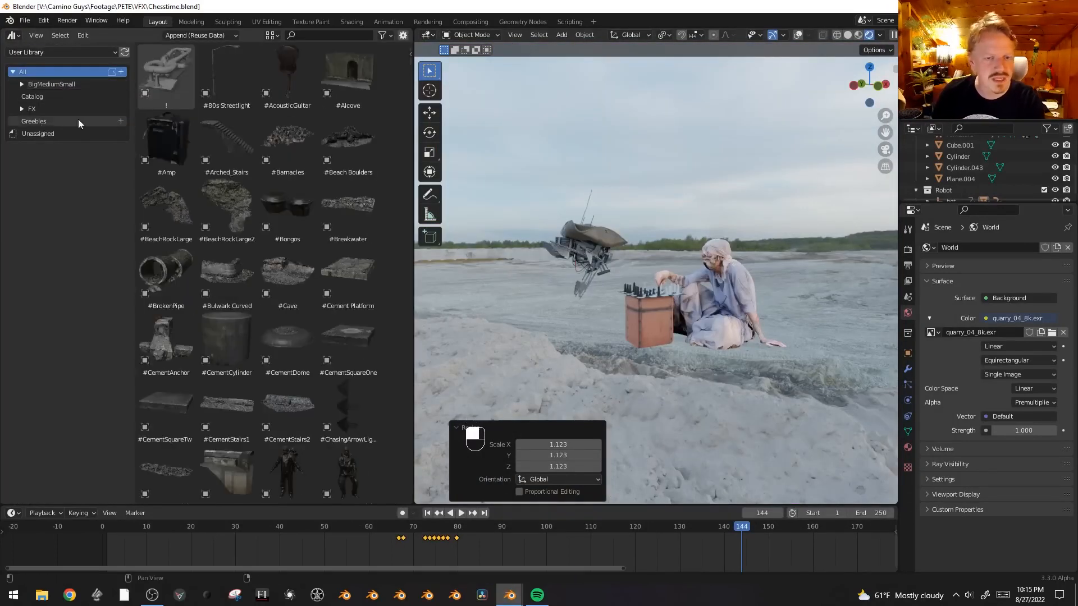
pyautogui.scroll(-20, 287, 308)
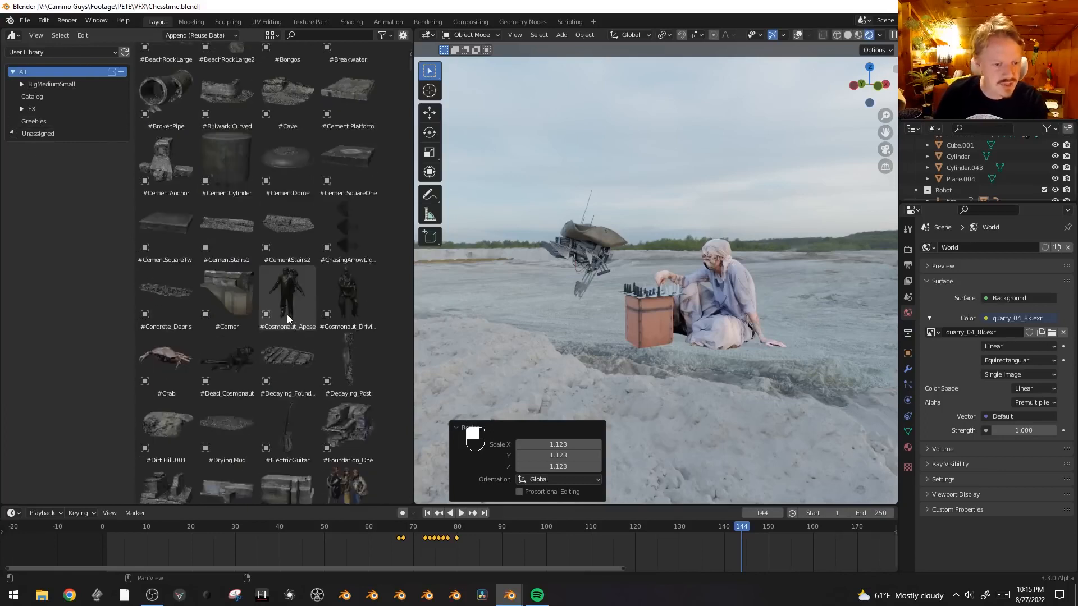
pyautogui.click(315, 35)
pyautogui.write('slab')
pyautogui.moveTo(166, 73); pyautogui.dragTo(672, 359)
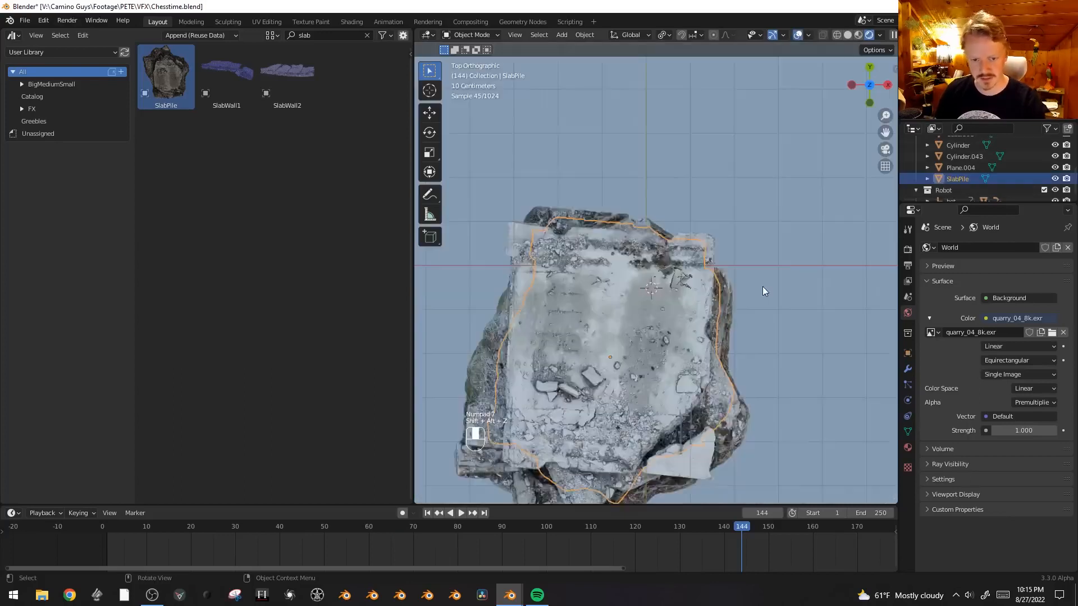
# - Move and rotate SlabPile in the horizontal plane so the chess player and robot sit on its surface
pyautogui.scroll(-6, 762, 287)
pyautogui.press('g')
pyautogui.press('r')
pyautogui.click(751, 269)
pyautogui.press('g')
pyautogui.click(752, 238)
pyautogui.press('r')
pyautogui.click(756, 261)
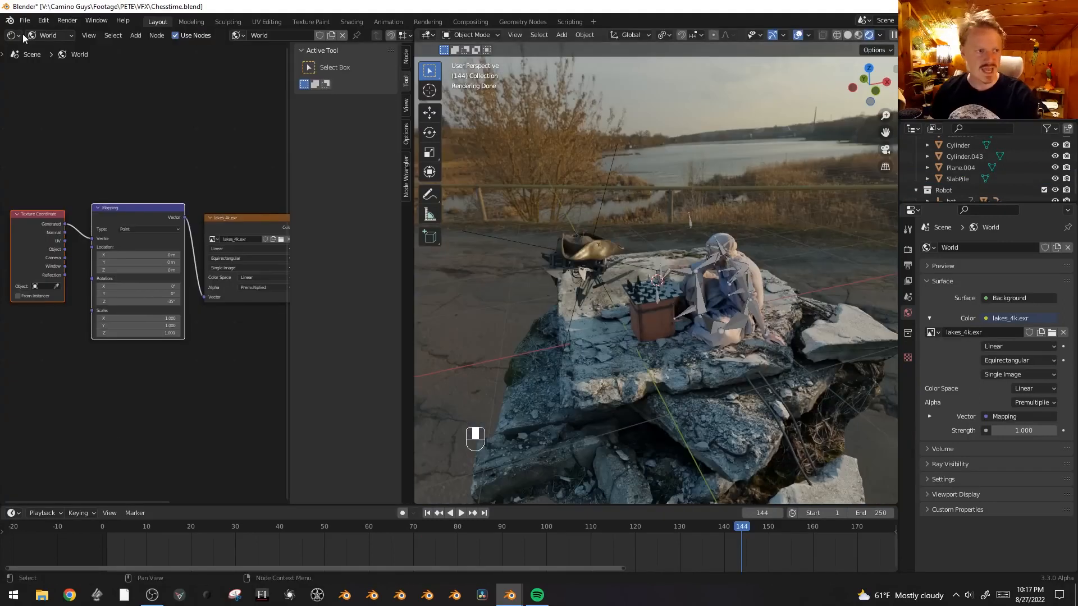
# - Search the asset library for "grass" and place #GravelAndGrass beside the slab pile
pyautogui.hotkey('shift', 'F1')
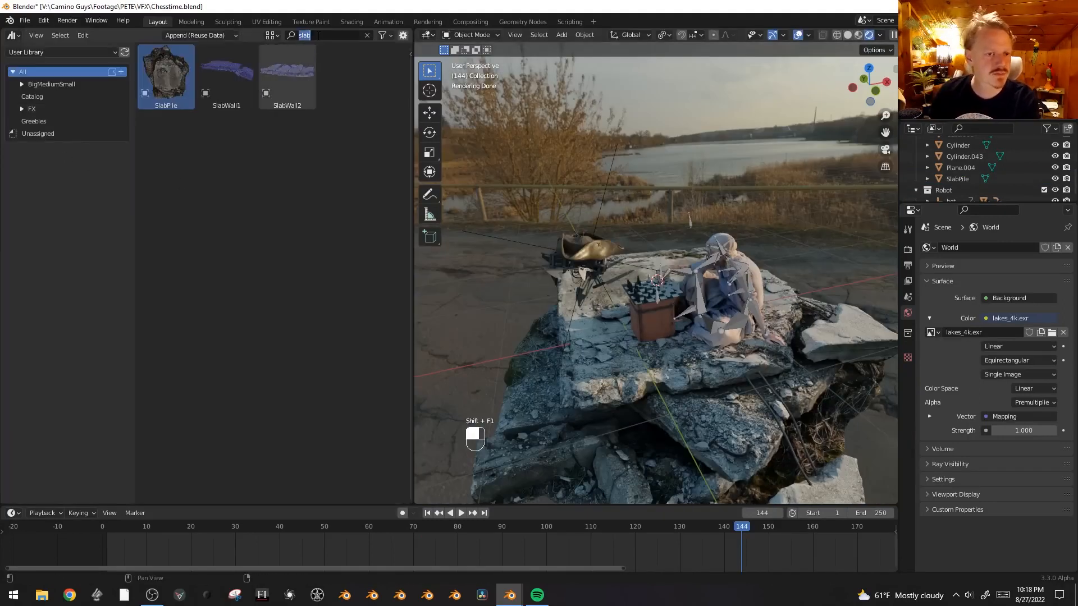
pyautogui.press('BackSpace')
pyautogui.write('g')
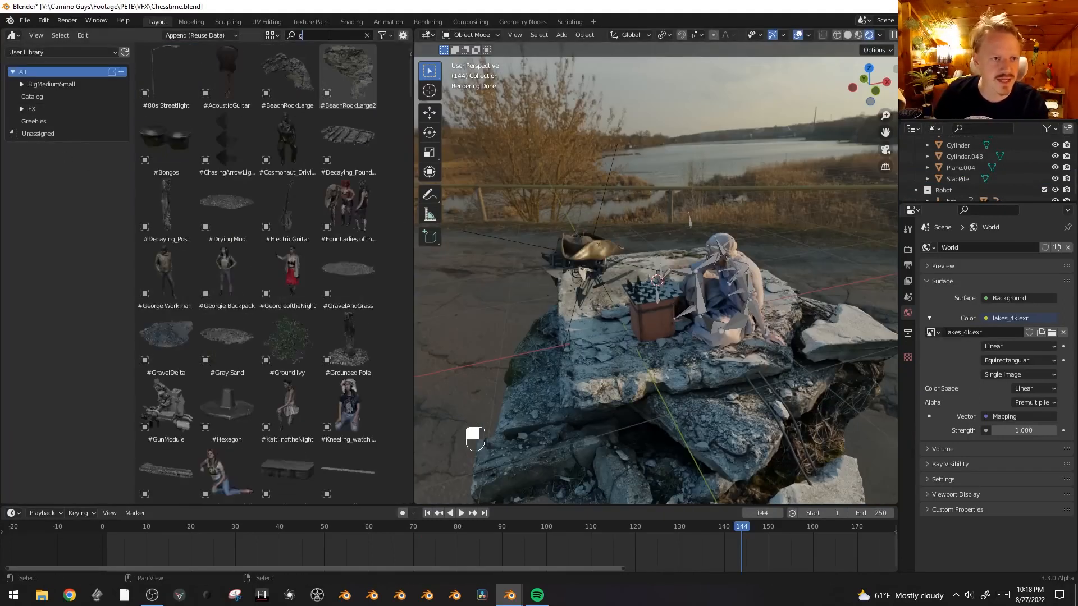
pyautogui.write('rass')
pyautogui.moveTo(166, 71); pyautogui.dragTo(483, 364)
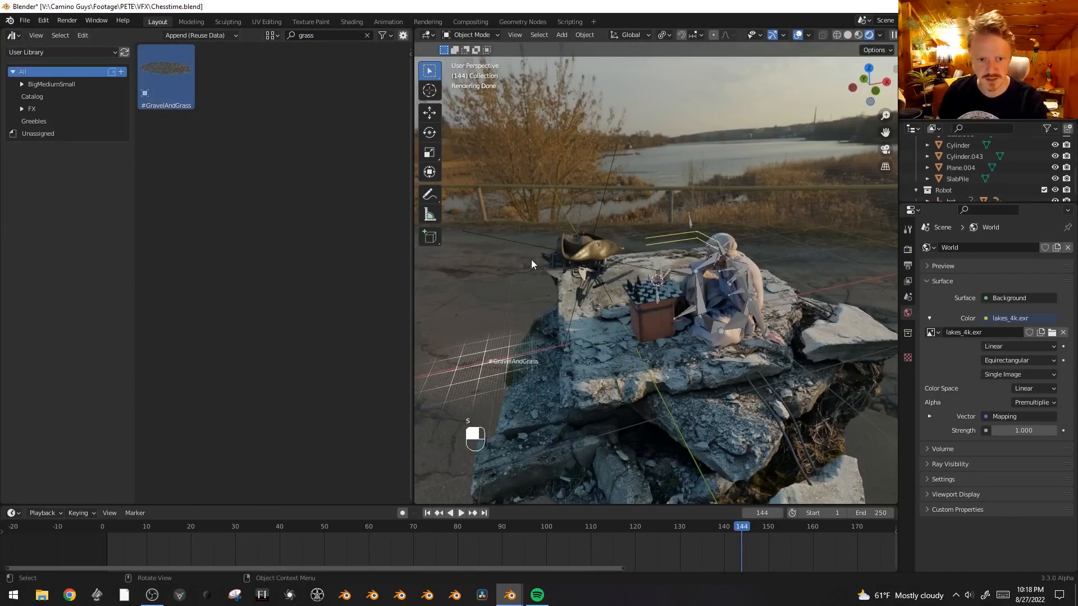
# - Scale up the gravel and grass patch and duplicate it to extend the ground next to the slab pile
pyautogui.keyDown('alt'); pyautogui.moveTo(691, 305); pyautogui.dragTo(691, 360, button='middle'); pyautogui.keyUp('alt')
pyautogui.press('s')
pyautogui.click(685, 269)
pyautogui.hotkey('shift', 'd')
pyautogui.click(628, 276)
pyautogui.click(573, 187)
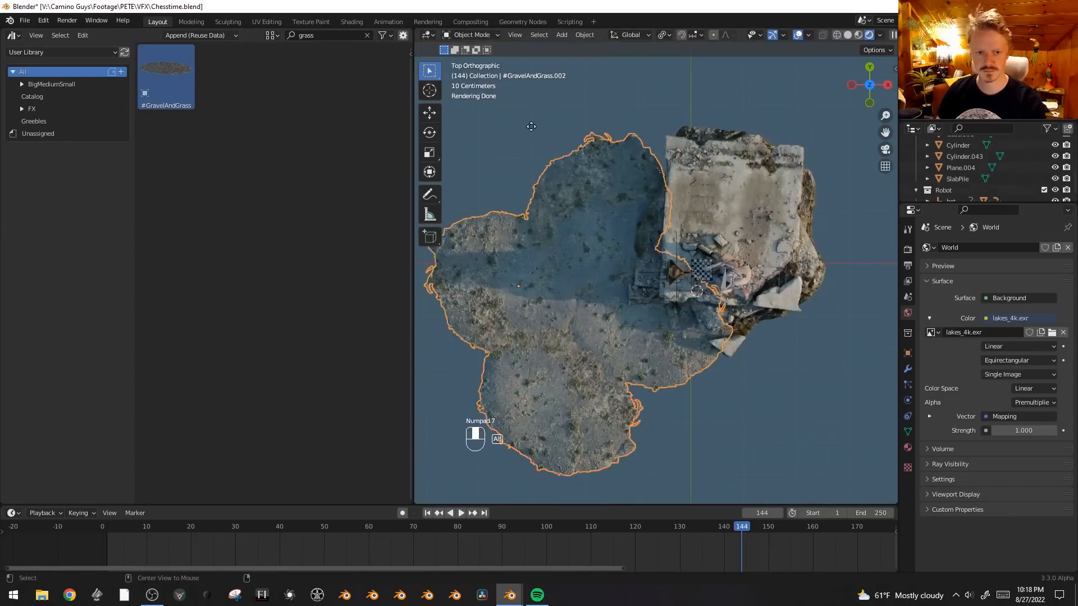
# - Reposition the gravel and grass copy and add linked duplicates to cover the ground around the slab pile
pyautogui.press('g')
pyautogui.click(731, 160)
pyautogui.scroll(-2, 732, 159)
pyautogui.hotkey('alt', 'd')
pyautogui.click(638, 277)
pyautogui.moveTo(640, 337); pyautogui.dragTo(640, 314, button='middle')
# - Search the asset library for "slab" and place SlabWall1 and SlabWall2 behind the slab pile
pyautogui.press('x')
pyautogui.press('BackSpace')
pyautogui.write('slab')
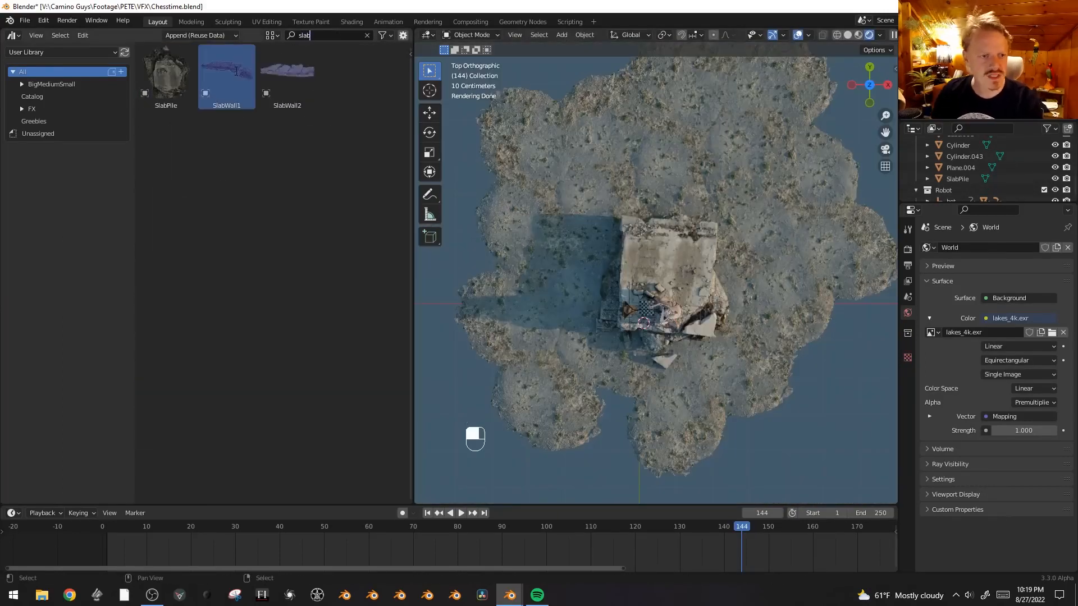
pyautogui.moveTo(235, 72); pyautogui.dragTo(575, 120)
pyautogui.moveTo(291, 72); pyautogui.dragTo(624, 140)
# - Add a camera, make it the active camera, and pull it back about 2.63 m along its local Z axis
pyautogui.hotkey('shift', 'a')
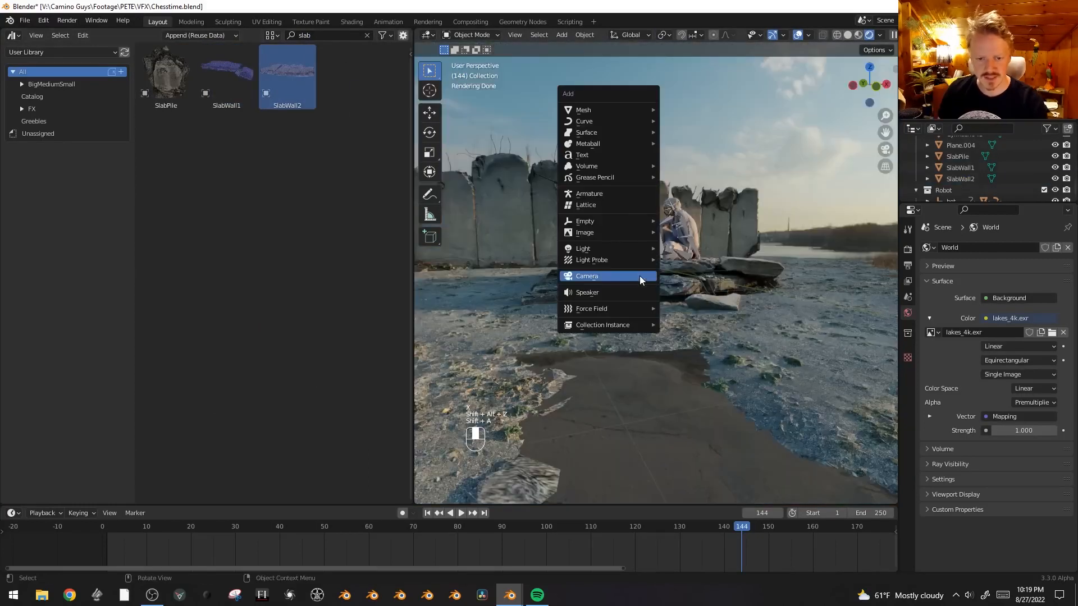
pyautogui.click(643, 278)
pyautogui.press('ctrl+KP_0')
pyautogui.press('g')
pyautogui.middleClick(642, 281)
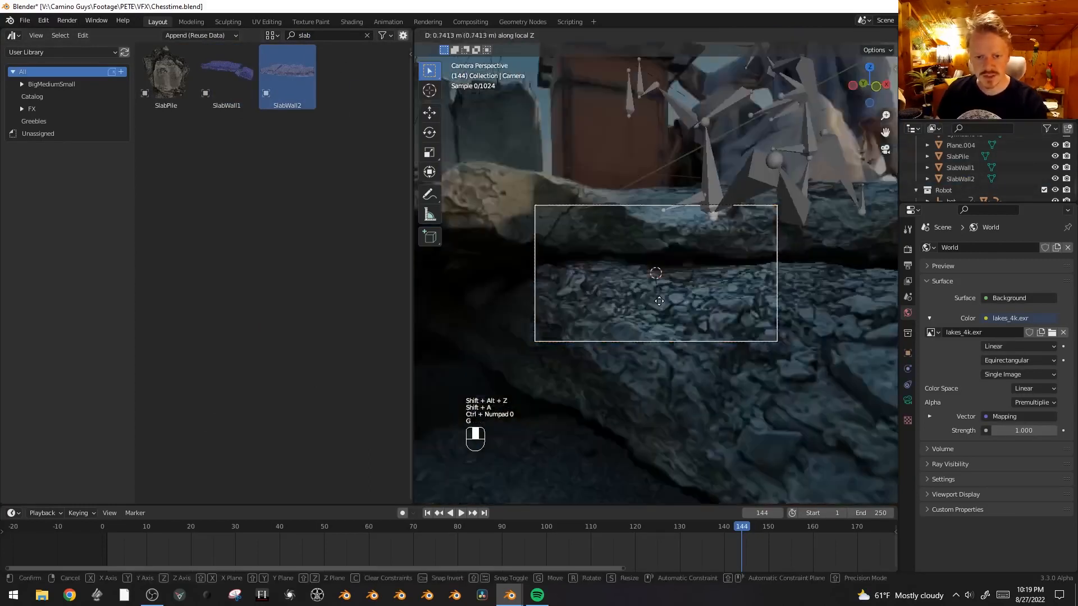
pyautogui.click(667, 315)
# - Move and slightly rotate the camera so its frame closely holds the robot, the chess board and the seated player
pyautogui.press('g')
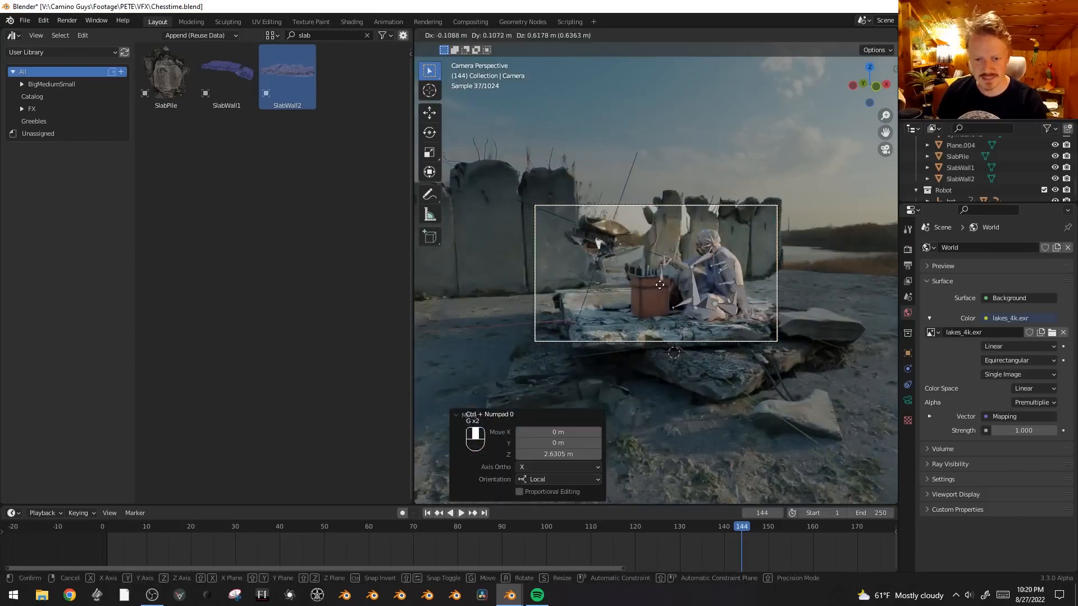
pyautogui.click(746, 288)
pyautogui.press('g')
pyautogui.rightClick(746, 288)
pyautogui.press('g')
pyautogui.keyDown('shift'); pyautogui.click(784, 229); pyautogui.keyUp('shift')
pyautogui.press('r')
pyautogui.press('r')
# - Pick the camera's focus distance on the chess board, then enable depth of field with an F-Stop of 0.2
pyautogui.rightClick(695, 285)
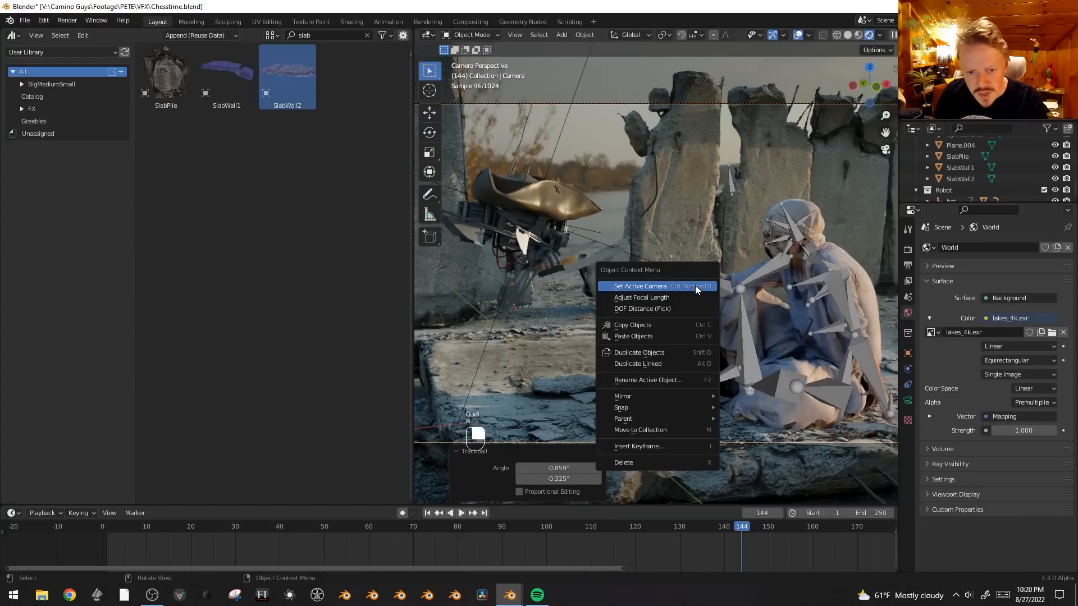
pyautogui.click(678, 310)
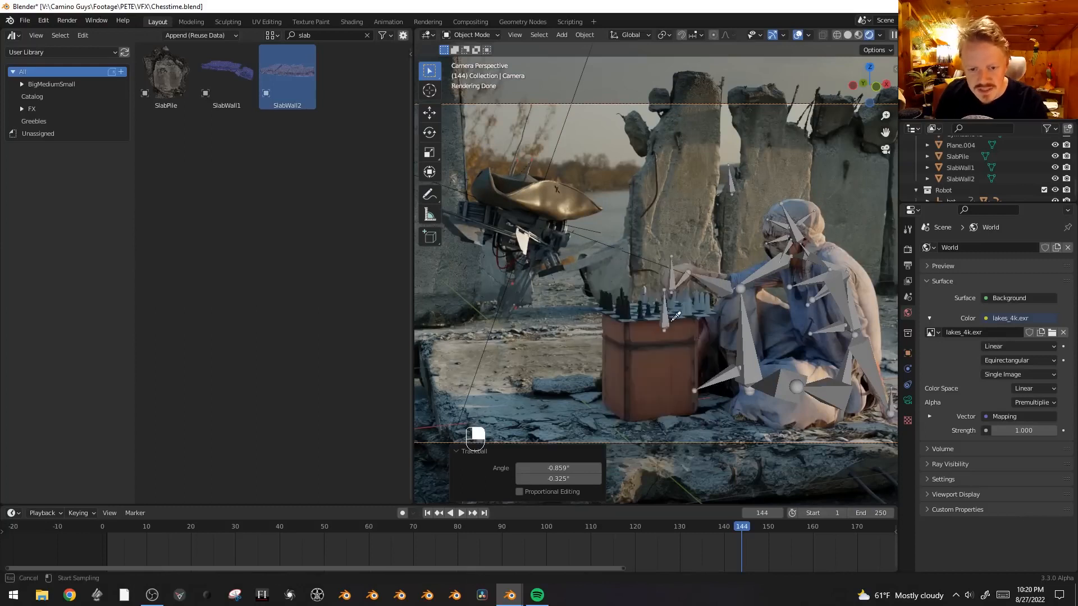
pyautogui.click(642, 312)
pyautogui.click(907, 401)
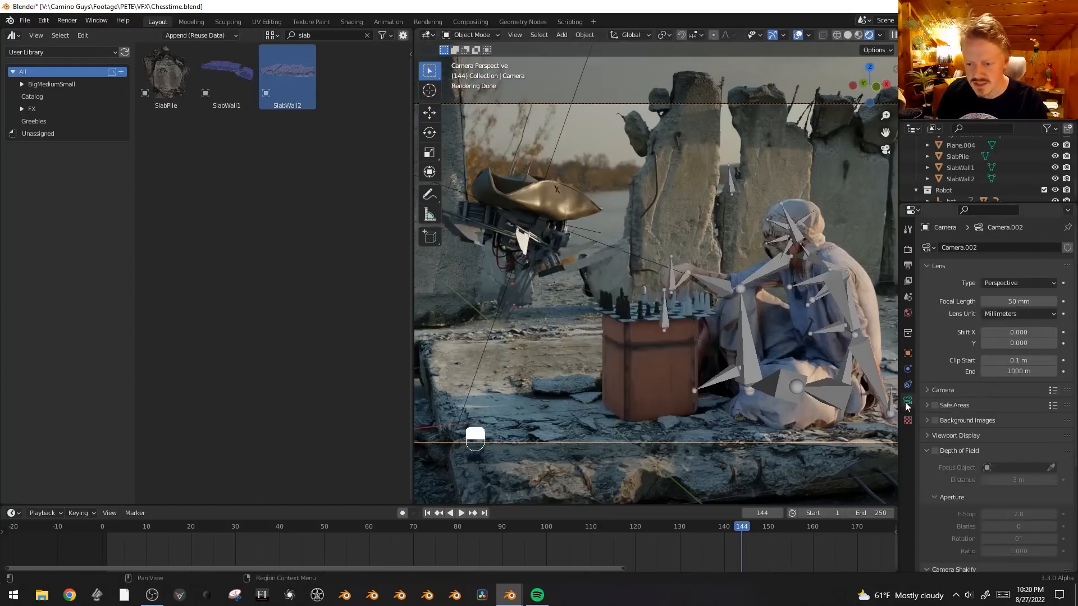
pyautogui.click(935, 451)
pyautogui.keyDown('shift'); pyautogui.moveTo(1019, 514); pyautogui.dragTo(958, 514); pyautogui.keyUp('shift')
pyautogui.hotkey('shift', 'alt', 'z')
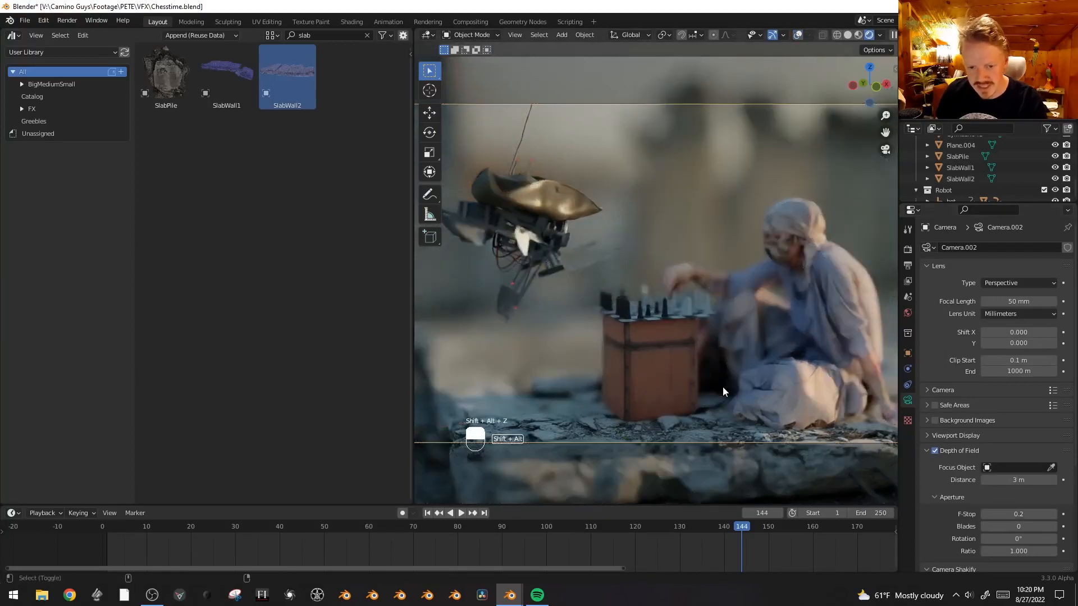
# - Set the camera's focus distance to 3.1 m and its F-Stop to 1.9
pyautogui.scroll(-3, 723, 386)
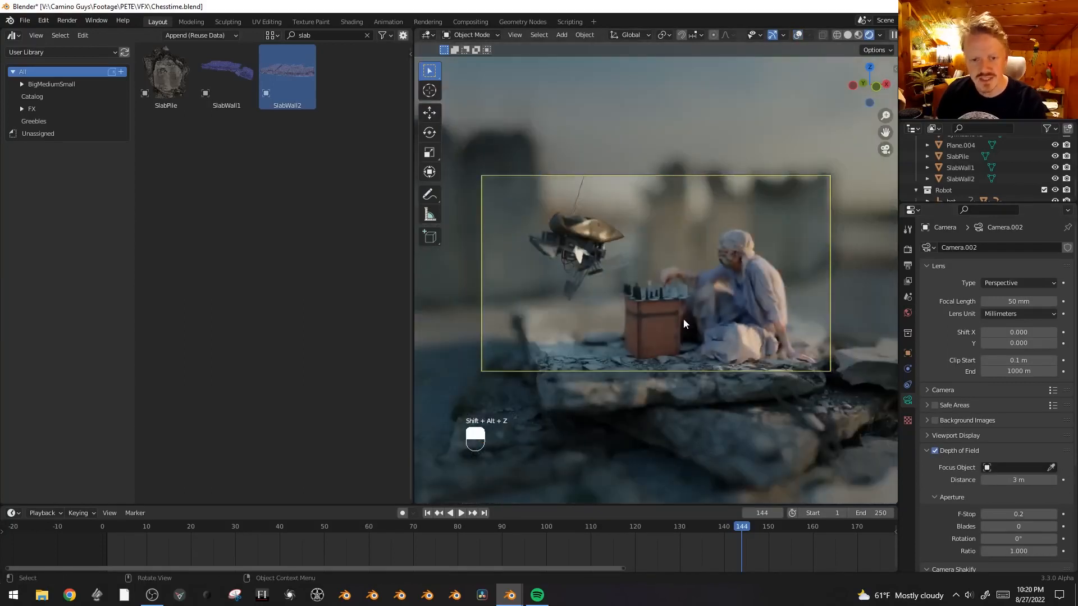
pyautogui.scroll(1, 683, 318)
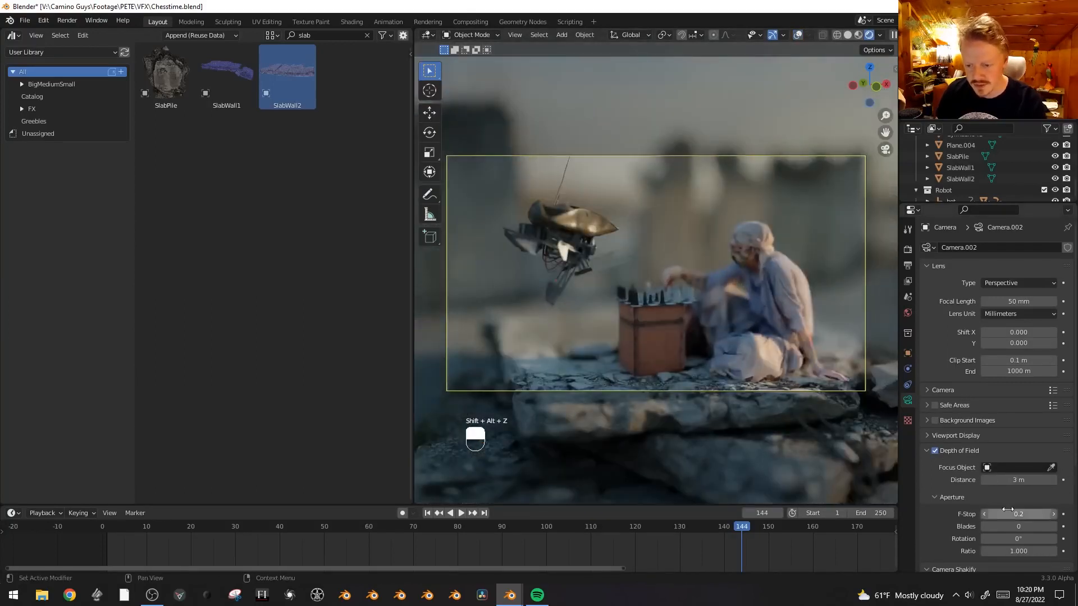
pyautogui.moveTo(1012, 481)
pyautogui.mouseDown()
pyautogui.moveTo(1032, 512)
pyautogui.moveTo(1057, 512)
pyautogui.mouseUp()
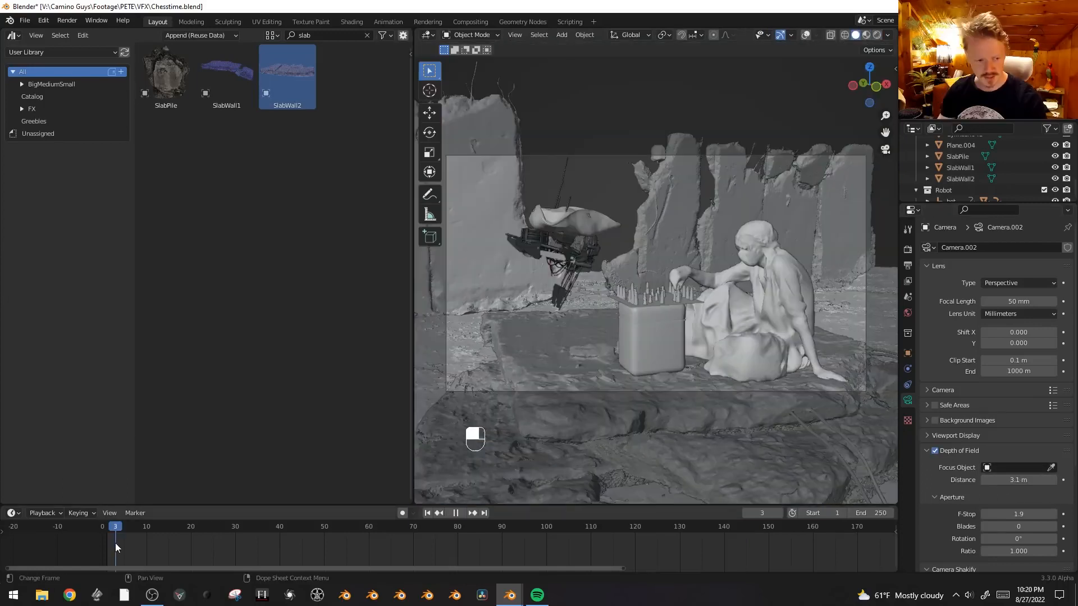
# - At frame 1, move and rotate the camera into its starting view and insert a Location & Rotation keyframe
pyautogui.moveTo(115, 548); pyautogui.dragTo(107, 548)
pyautogui.click(689, 391)
pyautogui.press('g')
pyautogui.middleClick(684, 368)
pyautogui.click(678, 366)
pyautogui.press('r')
pyautogui.press('r')
pyautogui.click(717, 191)
pyautogui.press('i')
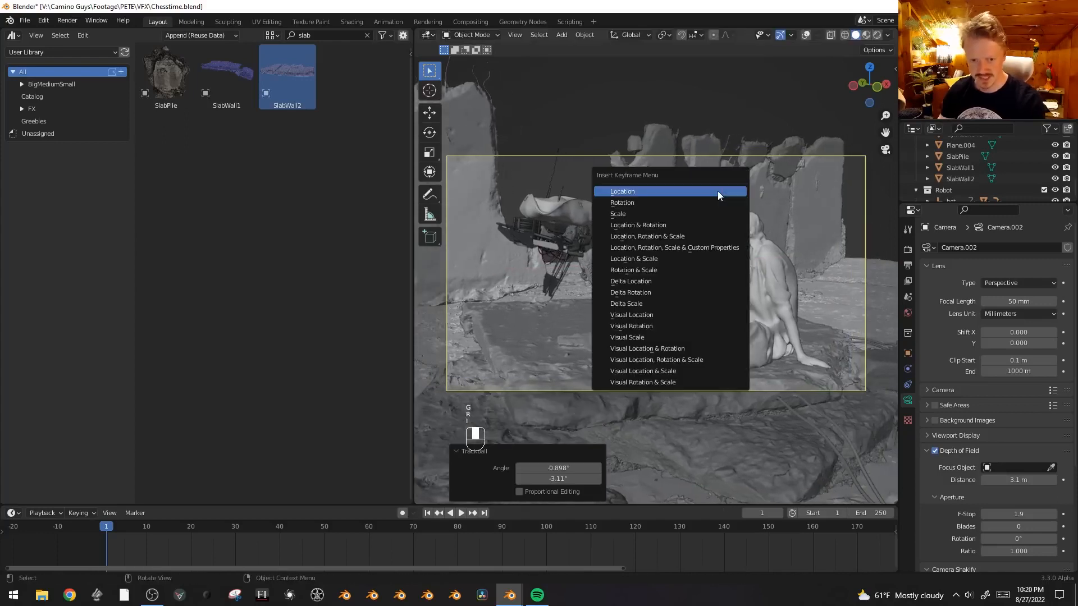
pyautogui.click(687, 226)
# - At frame 130, move the camera about 0.57 m along global X, rotate it to reframe the characters, and keyframe its location and rotation
pyautogui.moveTo(621, 532); pyautogui.dragTo(680, 556)
pyautogui.press('g')
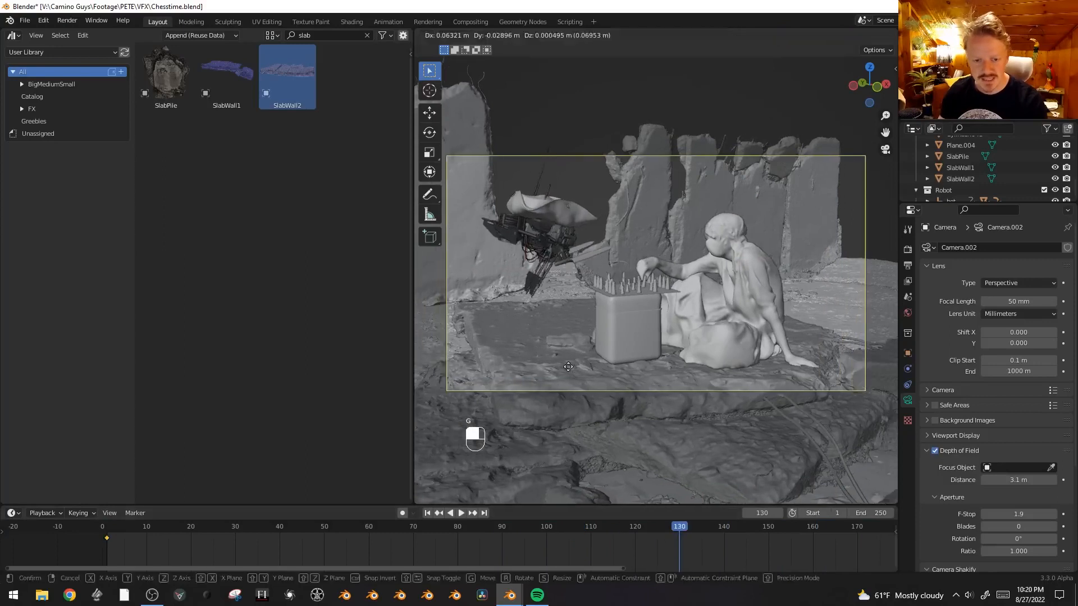
pyautogui.middleClick(663, 387)
pyautogui.click(603, 345)
pyautogui.press('r')
pyautogui.press('r')
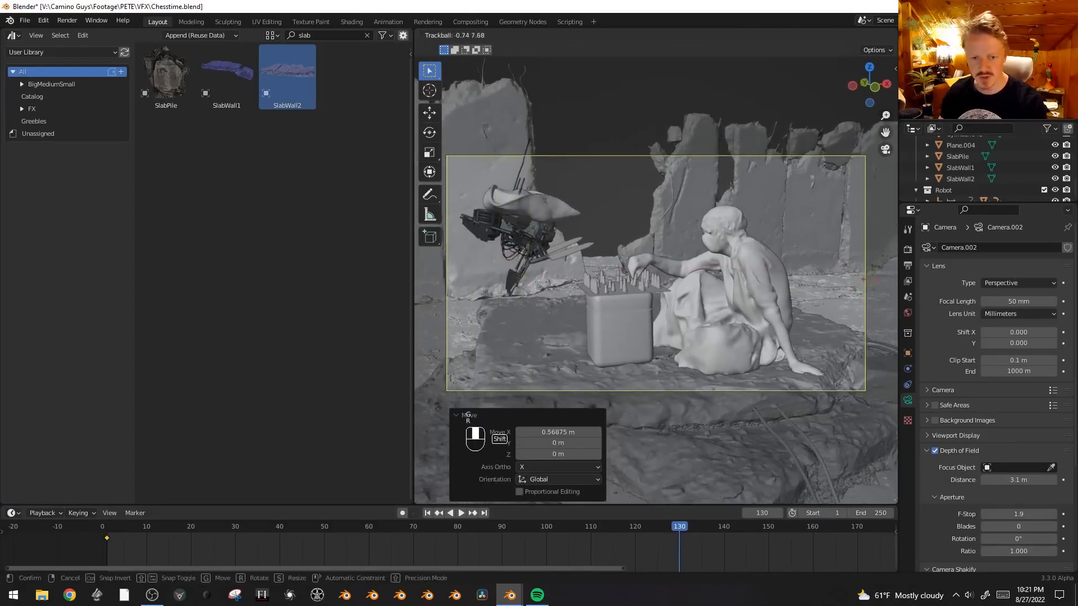
pyautogui.click(838, 262)
pyautogui.press('r')
pyautogui.click(838, 262)
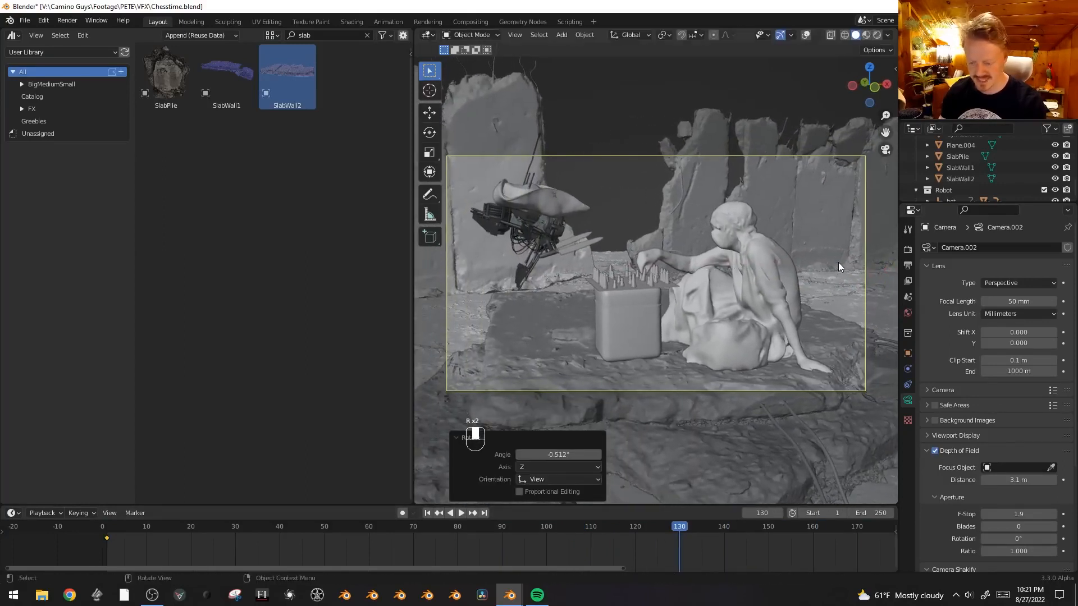
pyautogui.press('i')
pyautogui.click(840, 264)
# - Add a Camera Shakify shake of type Investigation to the camera and set its influence to 0.20
pyautogui.scroll(-7, 944, 378)
pyautogui.click(1063, 439)
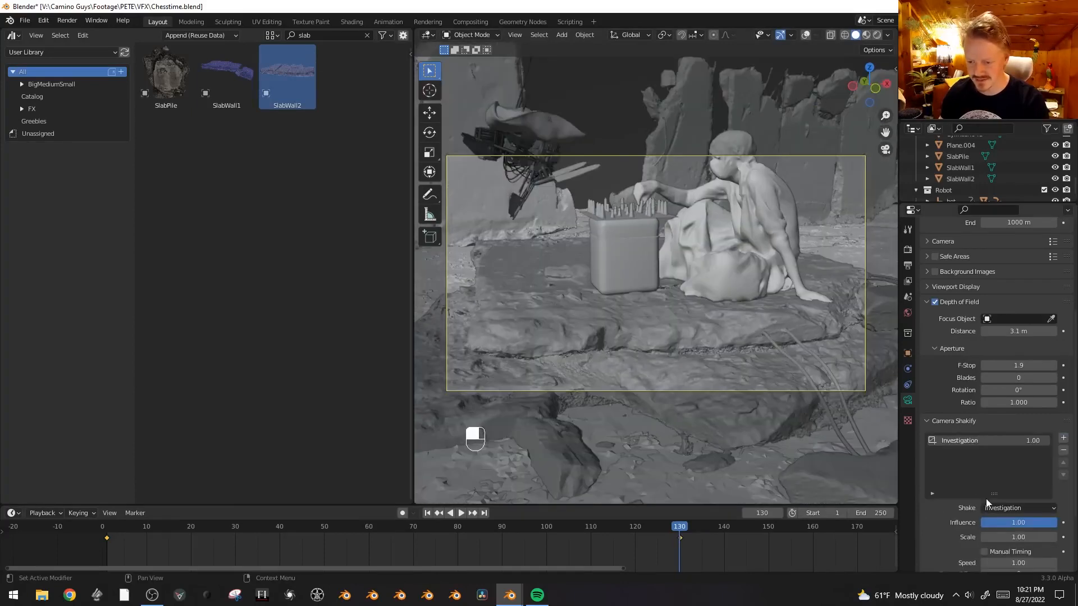
pyautogui.click(999, 507)
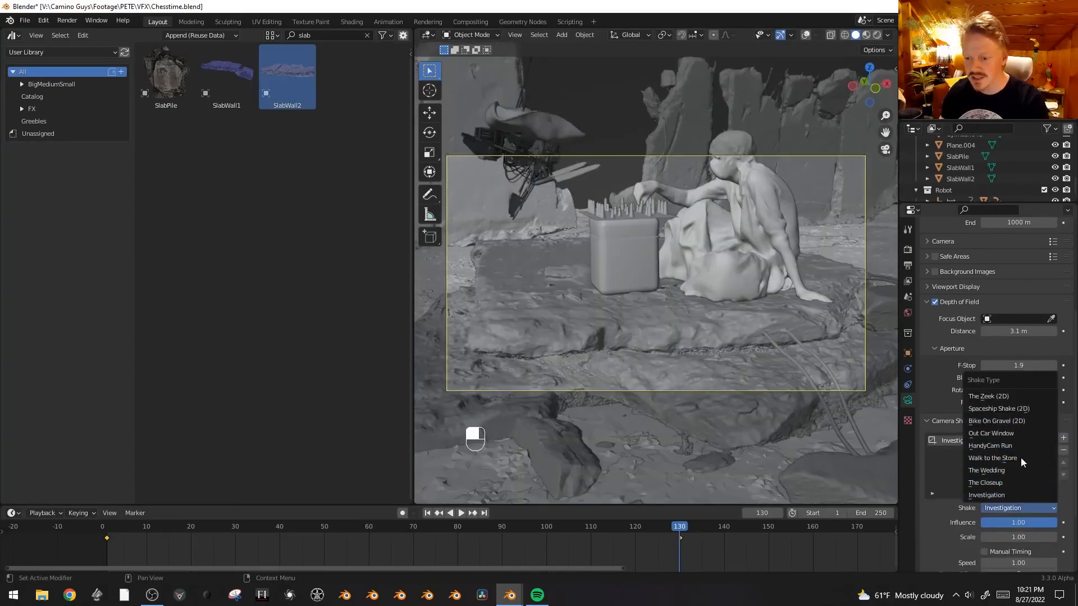
pyautogui.click(1016, 494)
pyautogui.moveTo(1023, 521); pyautogui.dragTo(962, 521)
# - Play back the camera move, lower the Investigation shake's influence further, and replay from the first frame
pyautogui.press('space')
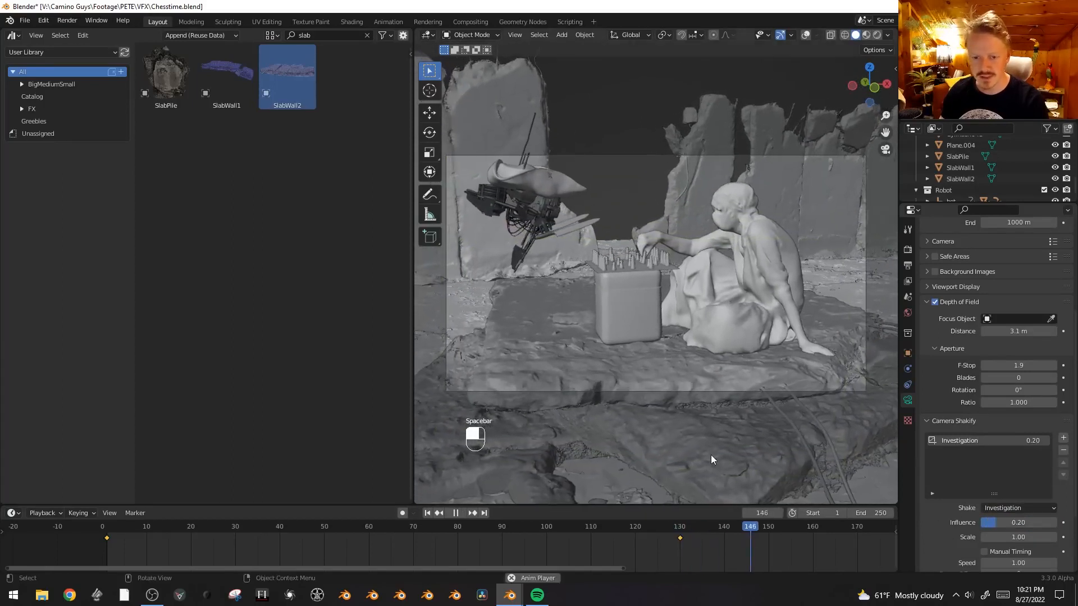
pyautogui.press('space')
pyautogui.moveTo(1029, 524); pyautogui.dragTo(938, 529)
pyautogui.click(107, 527)
pyautogui.press('space')
# - Put the chess player's armature in Pose Mode and show the Head Target bone's curves in the Graph Editor
pyautogui.hotkey('shift', 'alt', 'z')
pyautogui.hotkey('shift', 'alt', 'z')
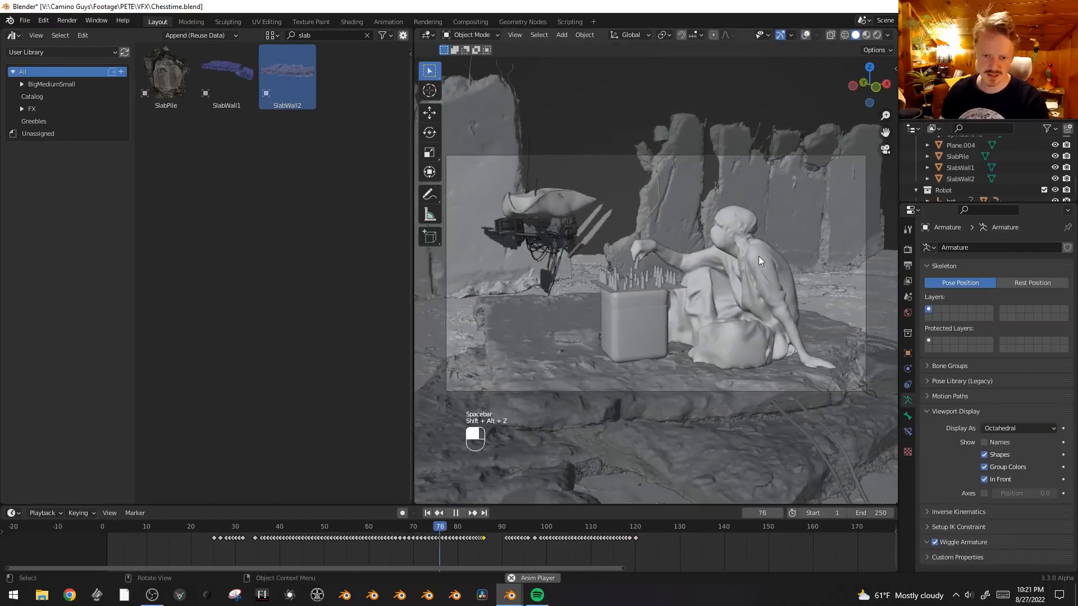
pyautogui.press('space')
pyautogui.hotkey('shift', 'alt', 'z')
pyautogui.hotkey('ctrl', 'Tab')
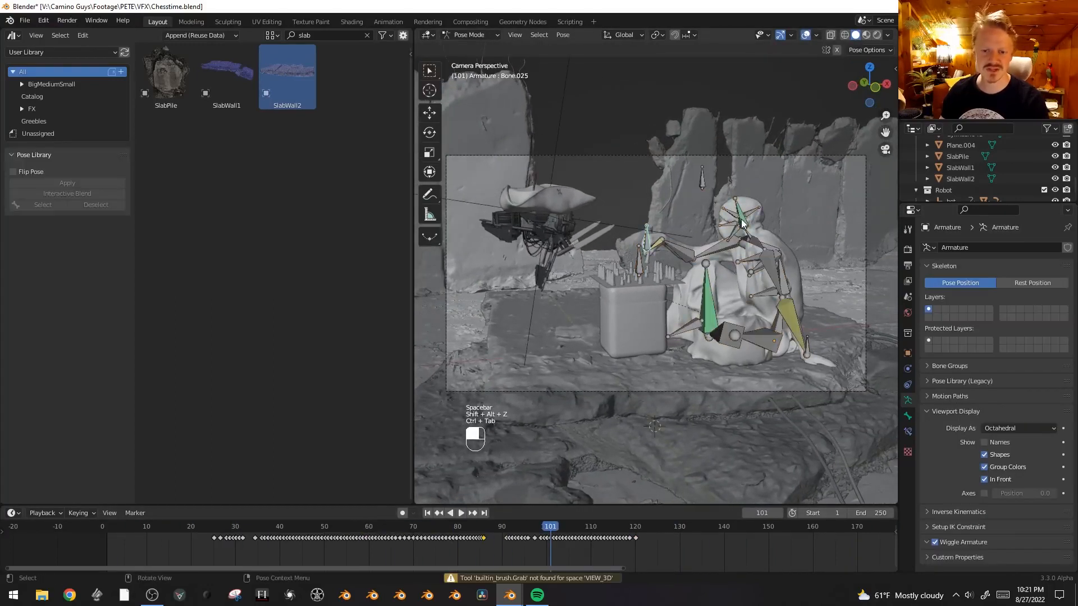
pyautogui.hotkey('shift', 'F6')
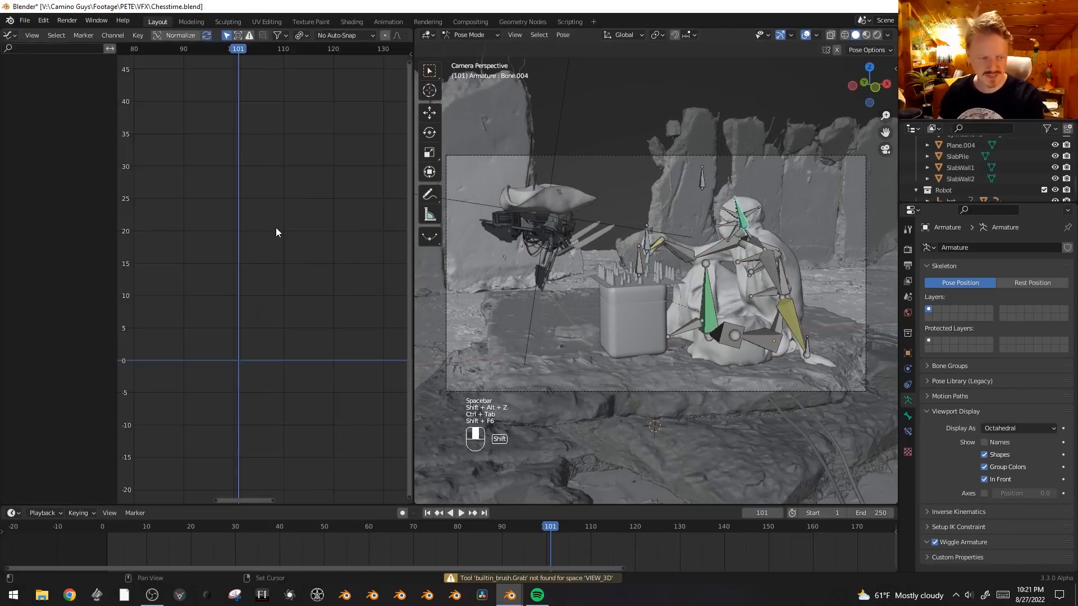
pyautogui.keyDown('ctrl'); pyautogui.moveTo(305, 132); pyautogui.dragTo(306, 180, button='middle'); pyautogui.keyUp('ctrl')
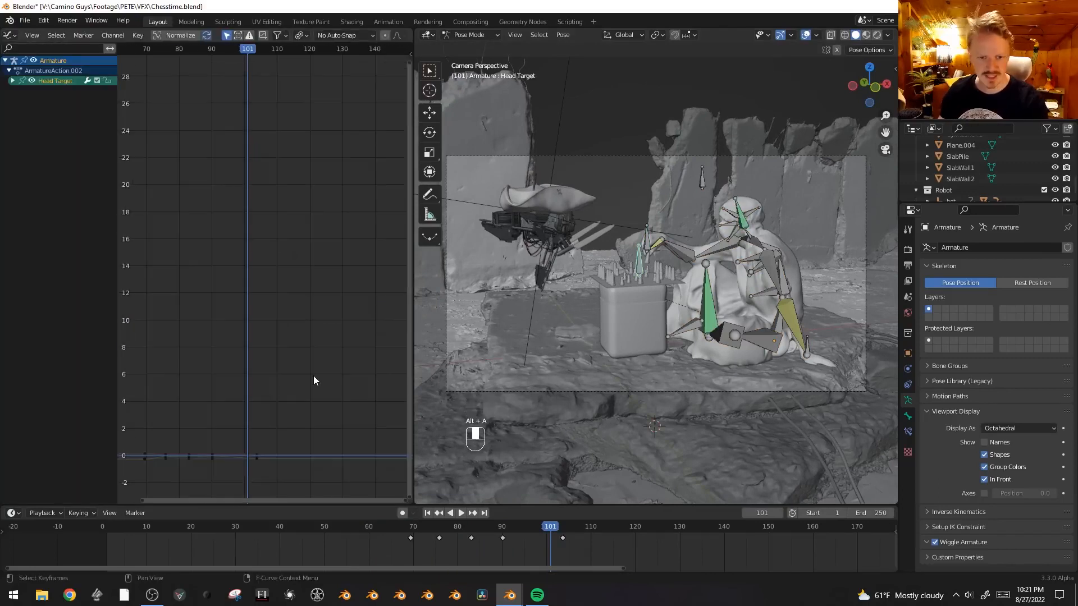
pyautogui.moveTo(313, 376); pyautogui.dragTo(243, 254, button='middle')
# - Try to shift and scale the values of the Head Target keyframes in the Graph Editor
pyautogui.press('b')
pyautogui.moveTo(204, 222); pyautogui.dragTo(286, 250)
pyautogui.press('g')
pyautogui.press('y')
pyautogui.click(332, 183)
pyautogui.press('s')
pyautogui.press('y')
pyautogui.click(279, 214)
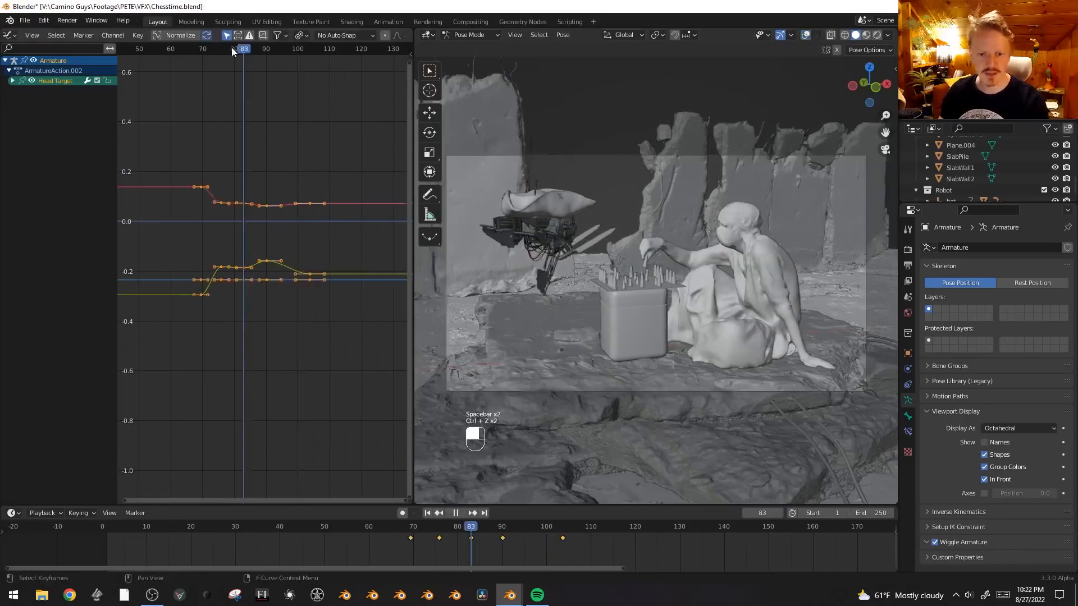
# - Shift the Head Target keyframes about 4 frames earlier, keep curve normalization off, and play back the animation
pyautogui.moveTo(232, 52); pyautogui.dragTo(195, 49)
pyautogui.press('g')
pyautogui.press('x')
pyautogui.click(268, 104)
pyautogui.click(169, 37)
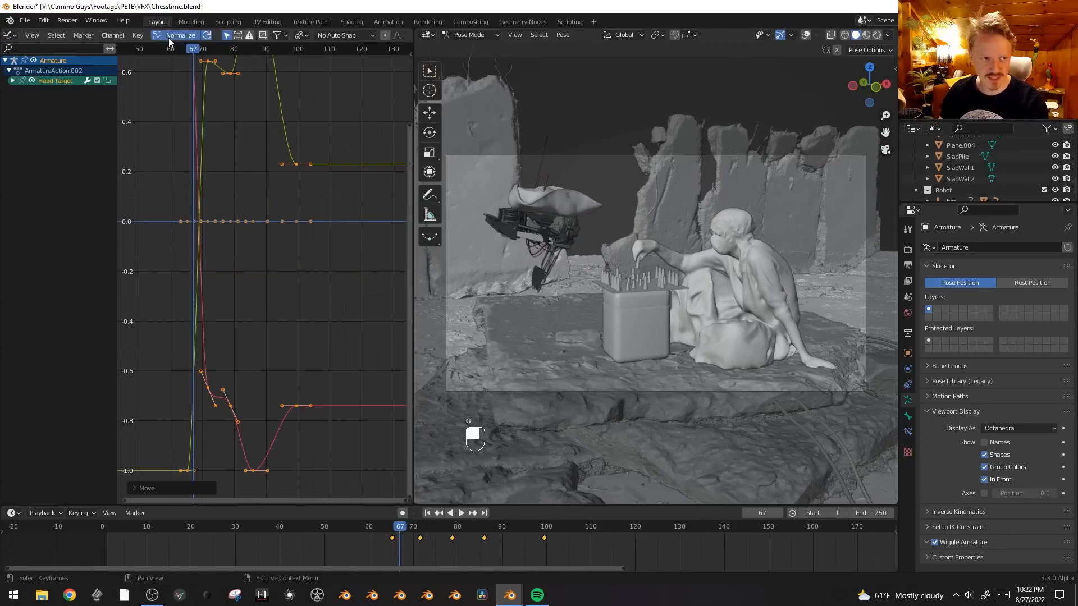
pyautogui.click(174, 36)
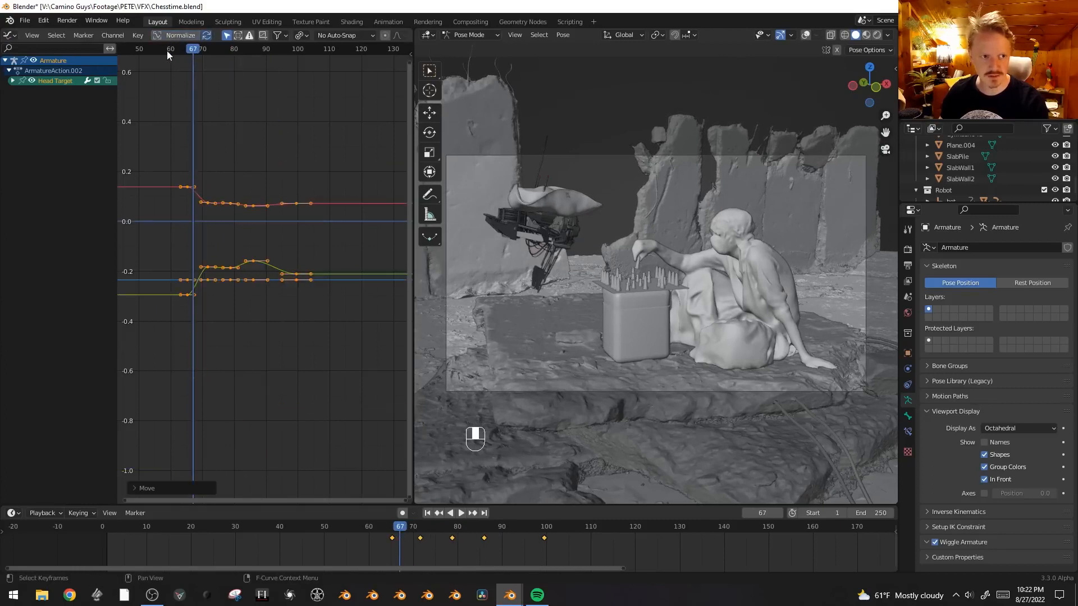
pyautogui.press('space')
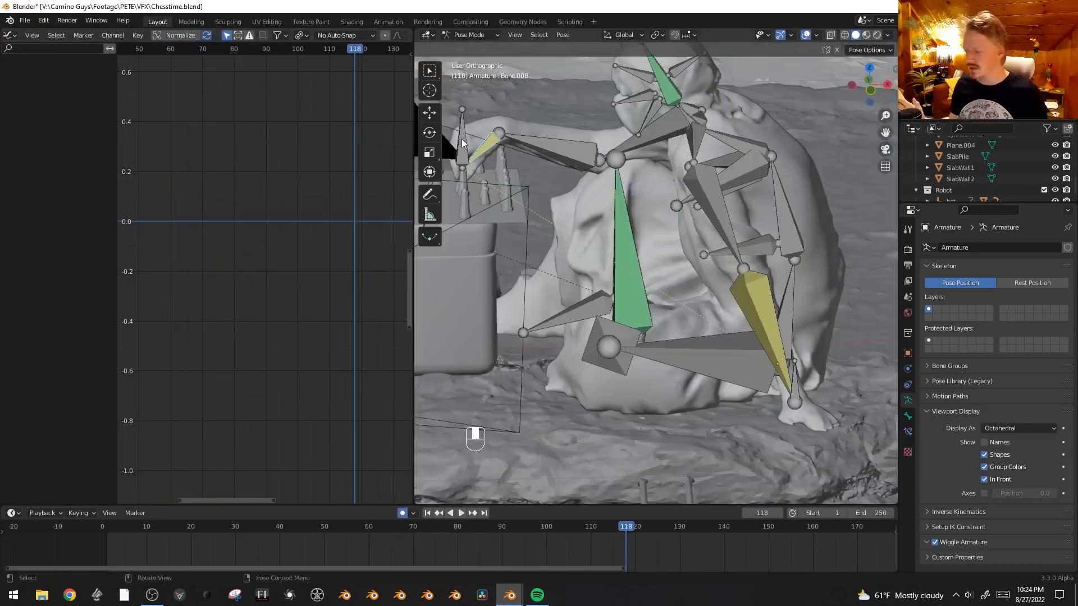
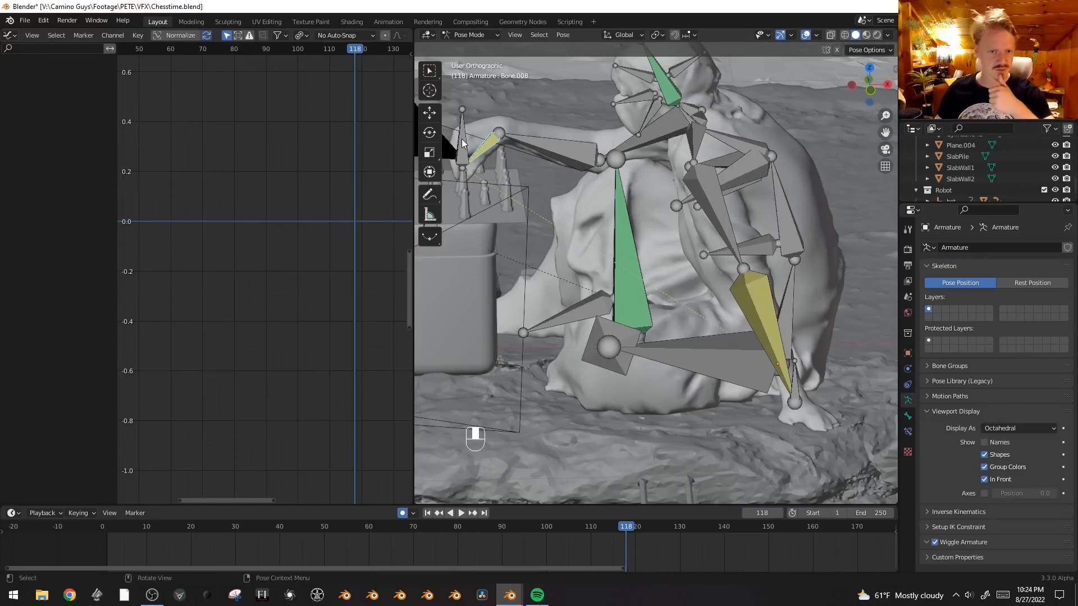
# - Try moving the control bones of the chess player's two hands, Bone.025 and Bone.026, to test the arm rig
pyautogui.click(461, 139)
pyautogui.click(453, 161)
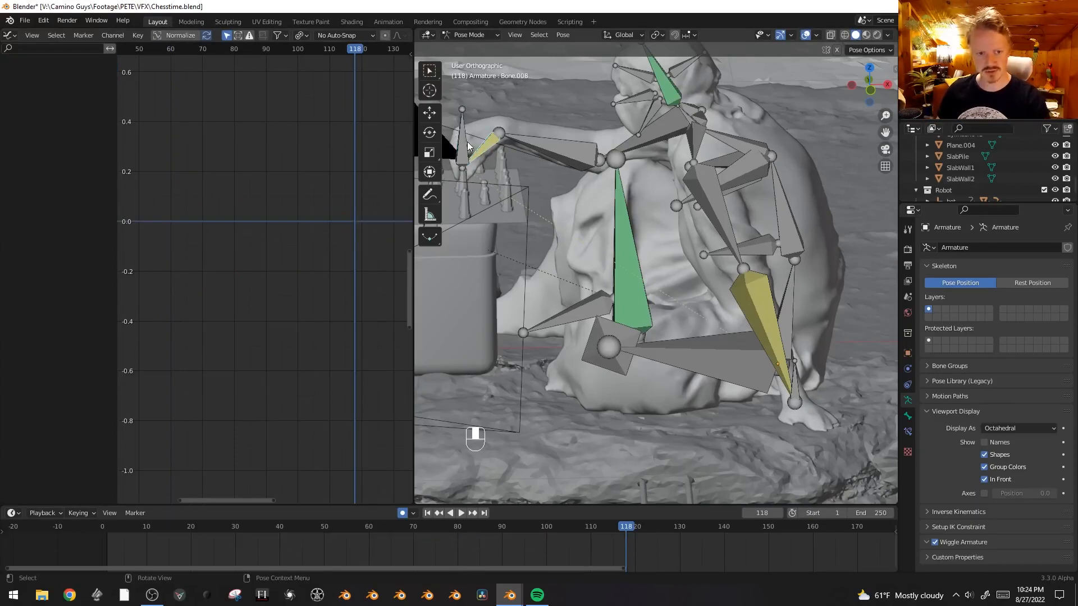
pyautogui.click(467, 145)
pyautogui.press('g')
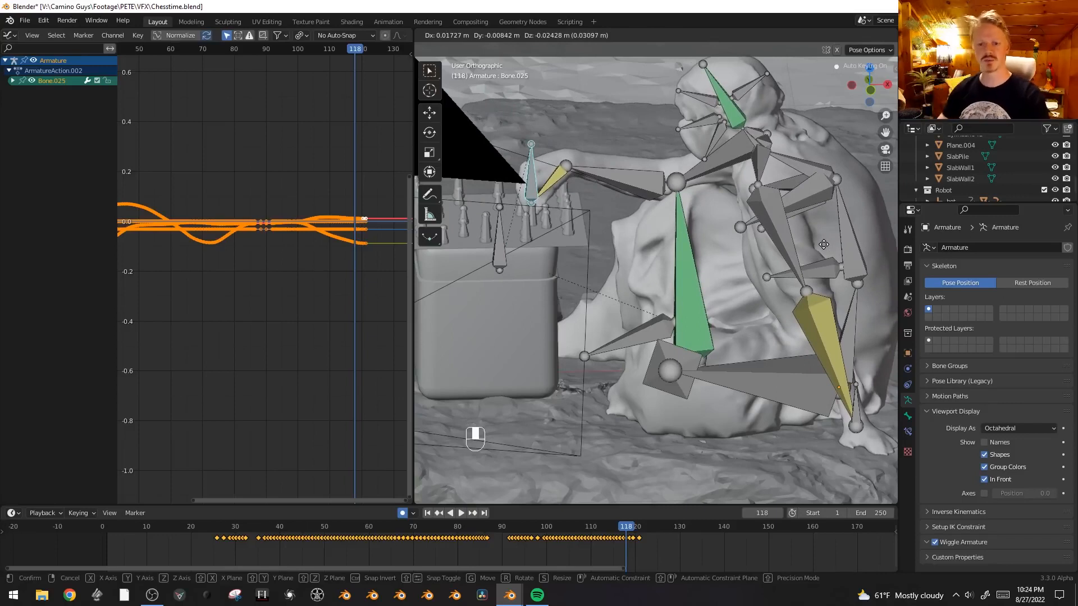
pyautogui.click(824, 245)
pyautogui.moveTo(748, 340); pyautogui.dragTo(895, 376, button='middle')
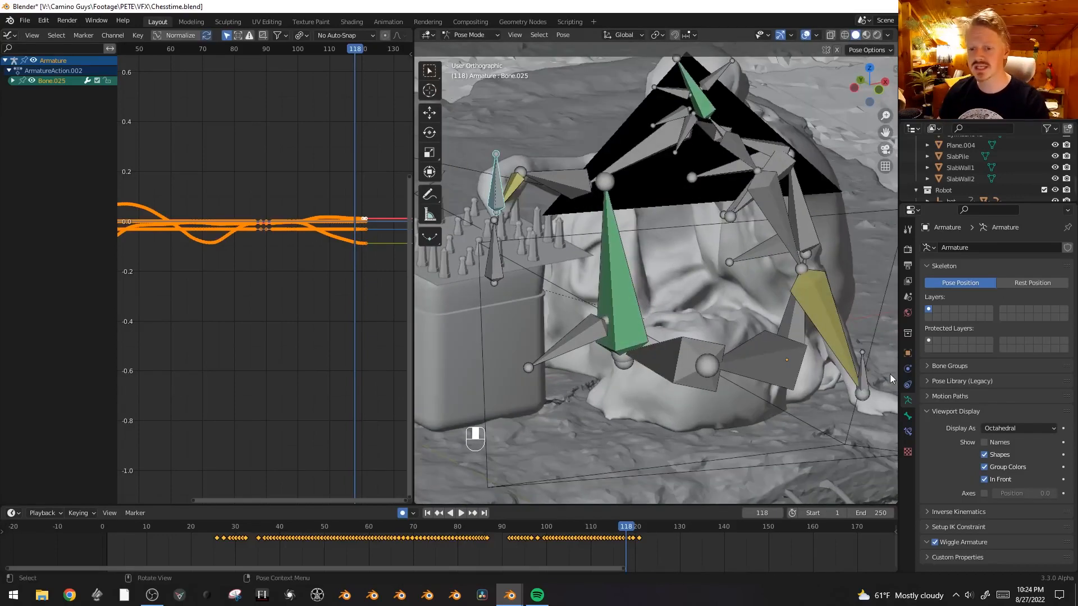
pyautogui.click(863, 377)
pyautogui.press('g')
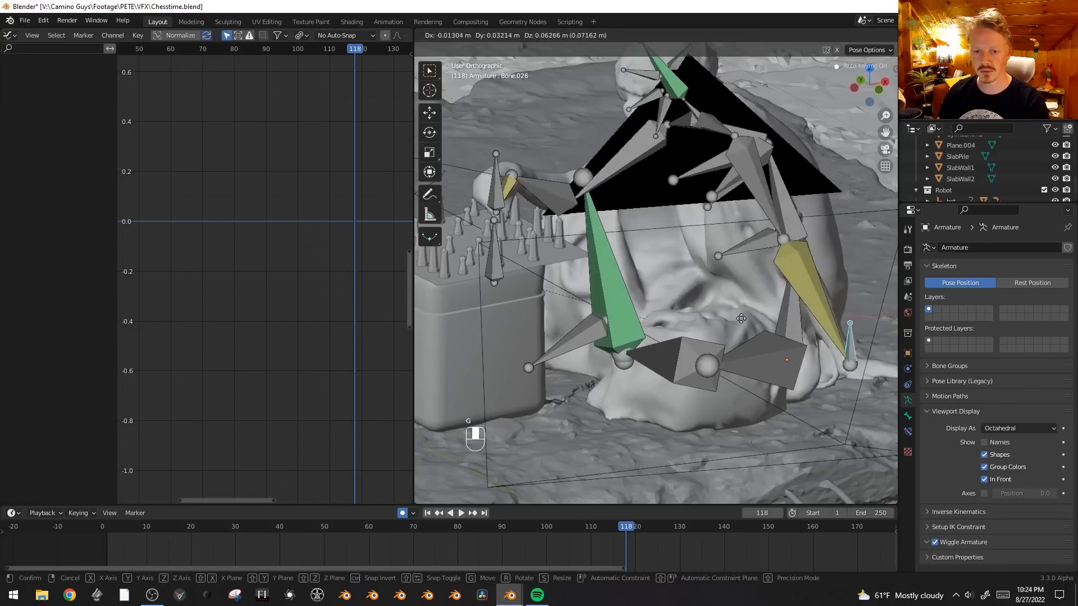
pyautogui.rightClick(728, 320)
# - Examine the Inverse Kinematics settings and the IK constraint of the supporting forearm bone, Bone.011
pyautogui.keyDown('shift'); pyautogui.moveTo(760, 317); pyautogui.dragTo(741, 284, button='middle'); pyautogui.keyUp('shift')
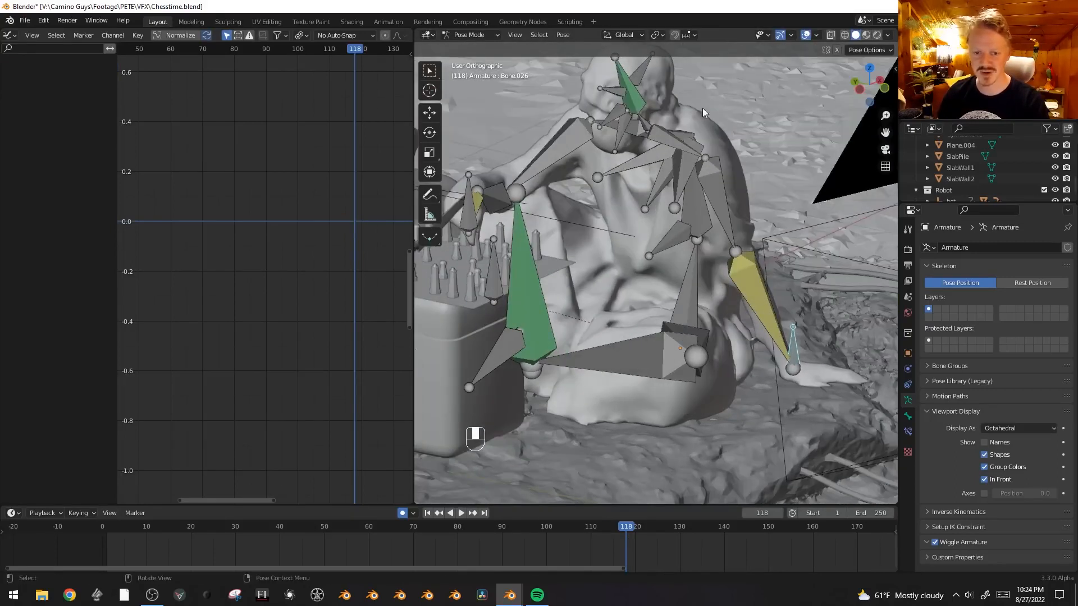
pyautogui.click(760, 329)
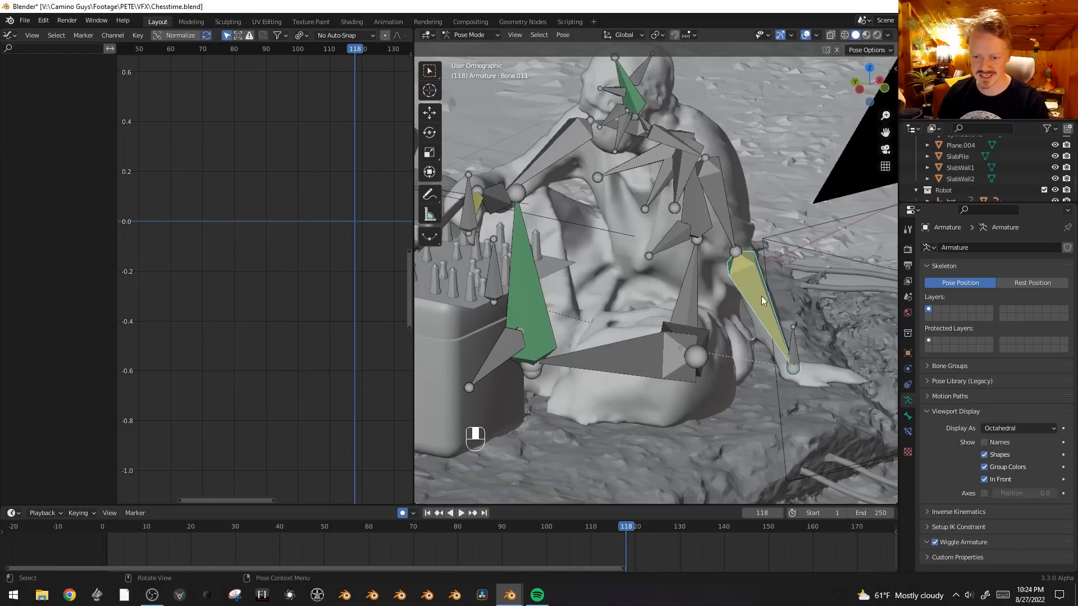
pyautogui.click(908, 417)
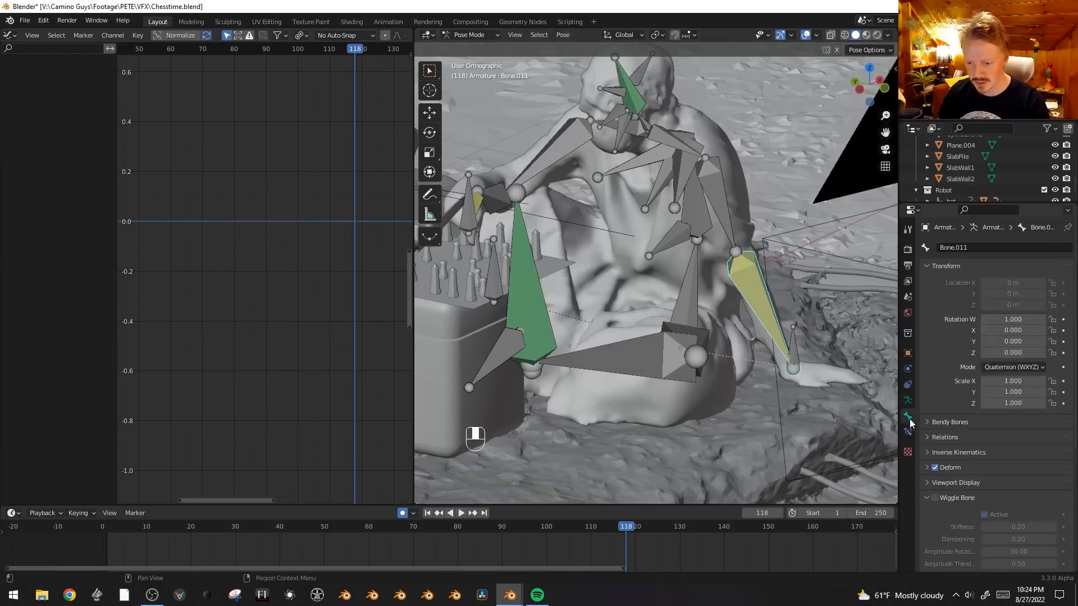
pyautogui.click(924, 453)
pyautogui.moveTo(963, 448); pyautogui.dragTo(968, 303, button='middle')
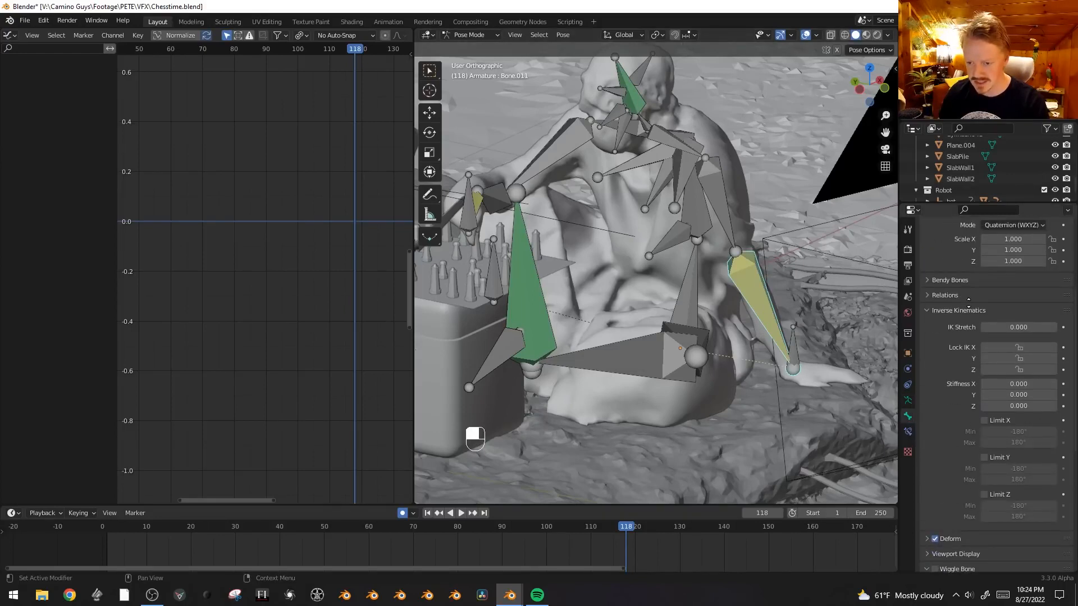
pyautogui.click(908, 433)
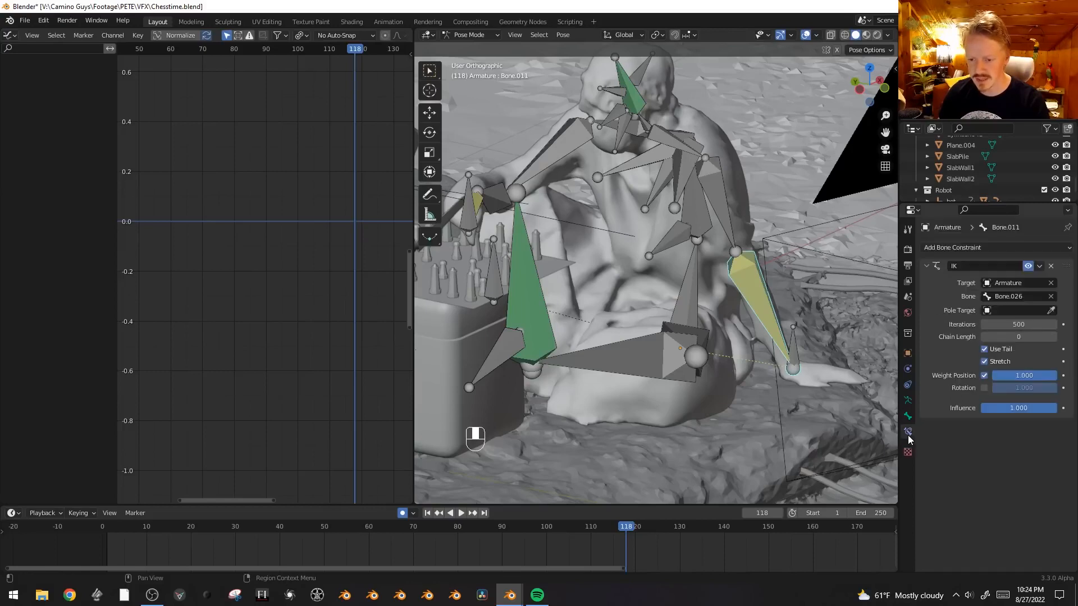
# - Set the chain length of Bone.011's IK constraint to 3 and try moving its hand control bone, Bone.026
pyautogui.click(1053, 337)
pyautogui.click(1053, 338)
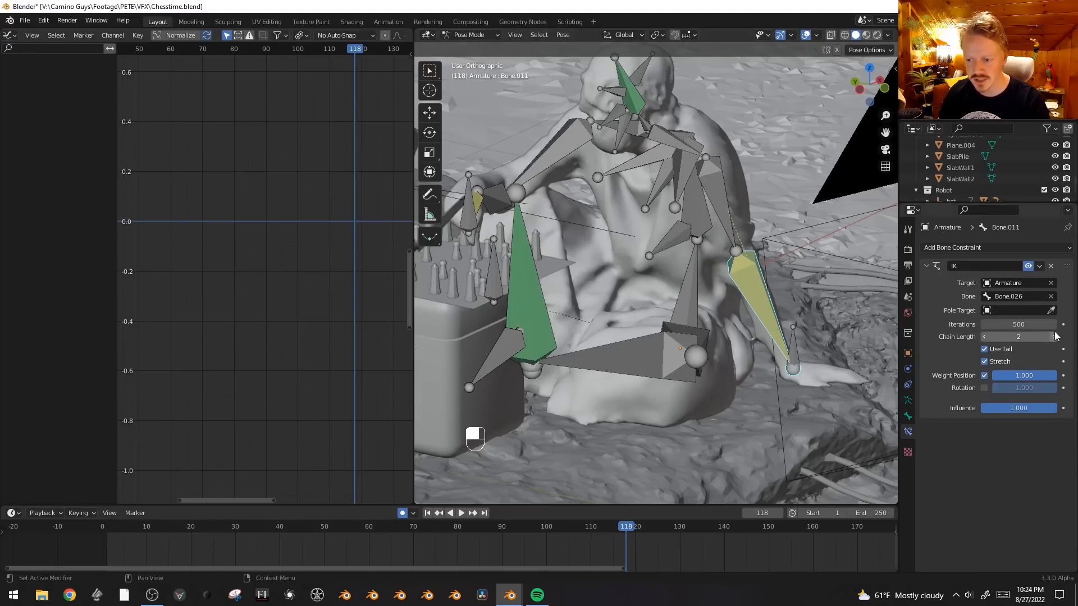
pyautogui.click(1054, 338)
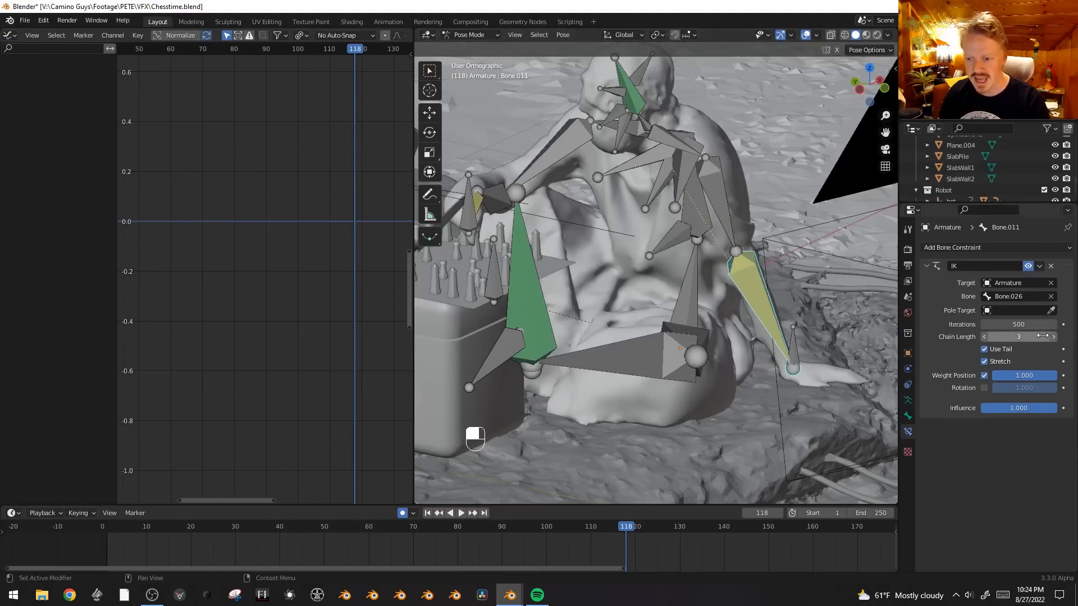
pyautogui.click(796, 343)
pyautogui.press('g')
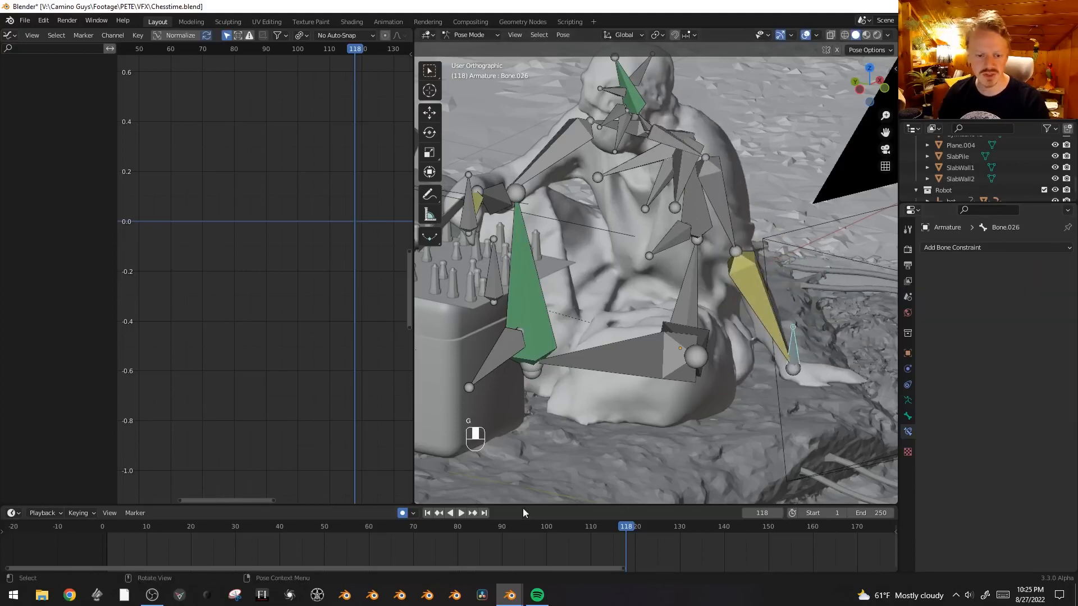
# - Play back the rig animation and hide the viewport overlays to view the chess player without bones
pyautogui.press('space')
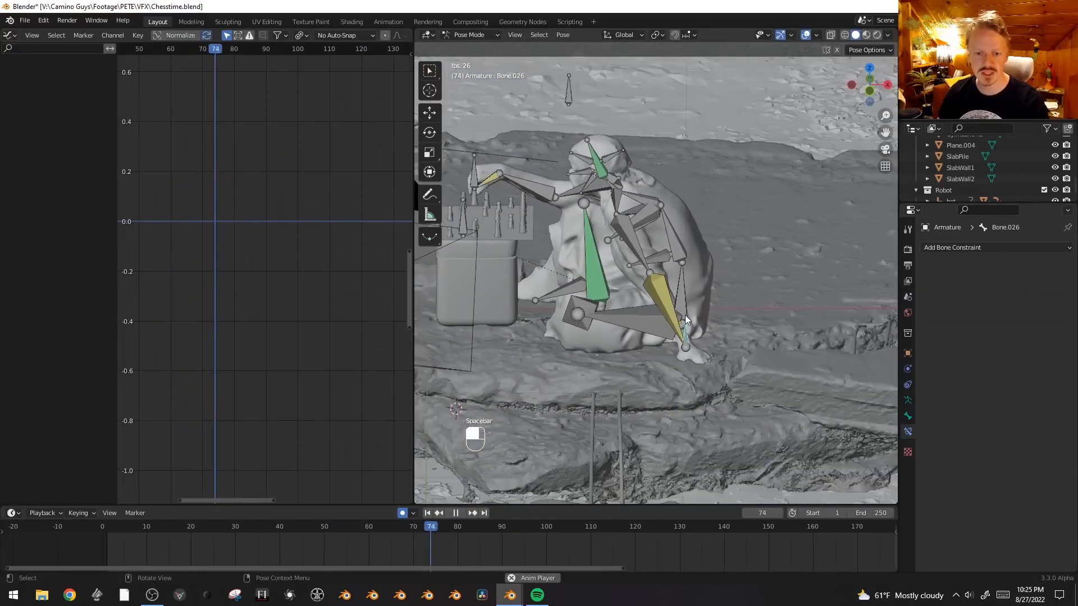
pyautogui.press('space')
pyautogui.hotkey('shift', 'alt', 'z')
# - Switch to Object Mode, show the overlays, select the chess player mesh Chess 2 and go to frame 7
pyautogui.click(468, 35)
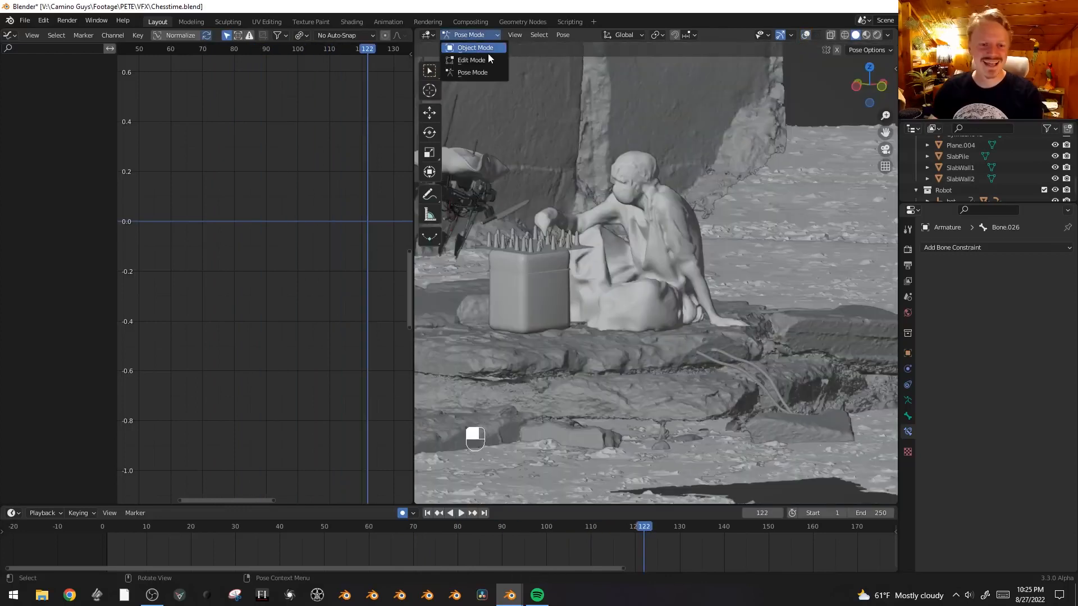
pyautogui.click(488, 52)
pyautogui.hotkey('shift', 'alt', 'z')
pyautogui.click(631, 260)
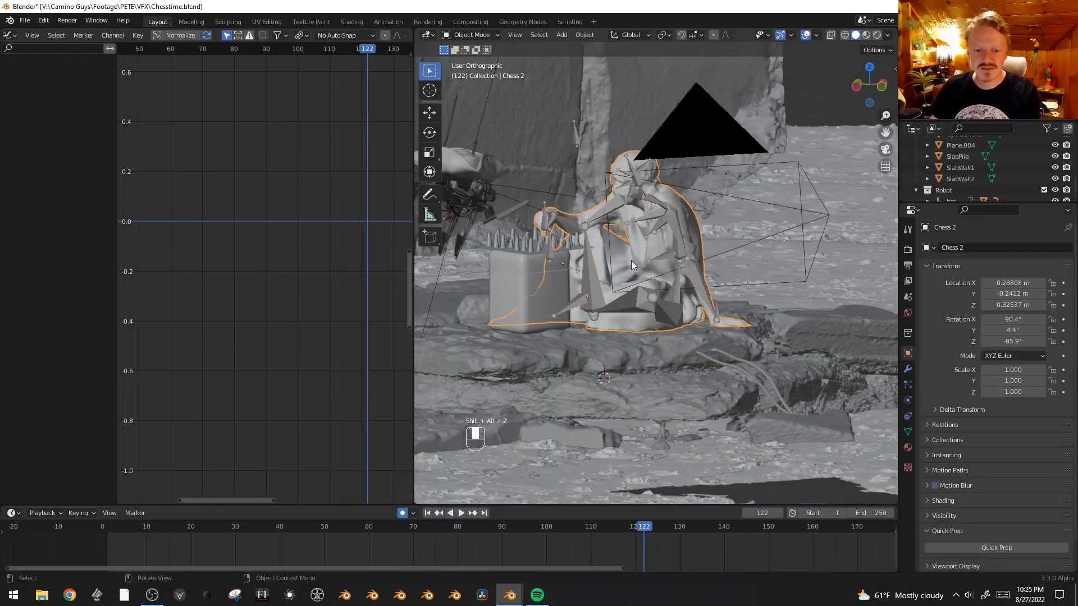
pyautogui.scroll(2, 605, 500)
pyautogui.moveTo(590, 527); pyautogui.dragTo(155, 509)
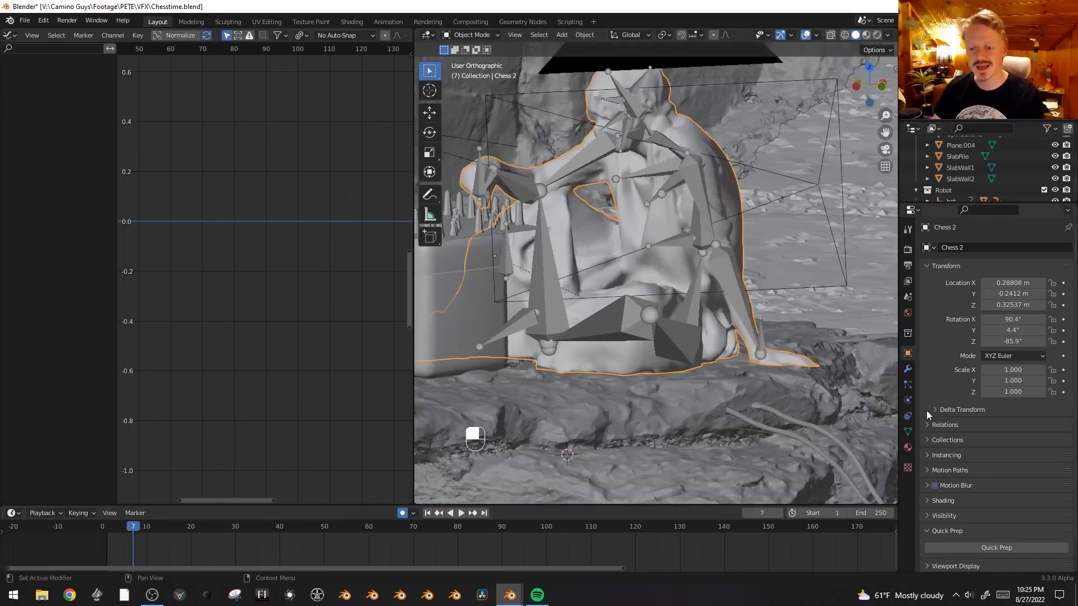
# - Add a Basis shape key and a second shape key named breathing to the Chess 2 mesh
pyautogui.moveTo(672, 251); pyautogui.dragTo(786, 314, button='middle')
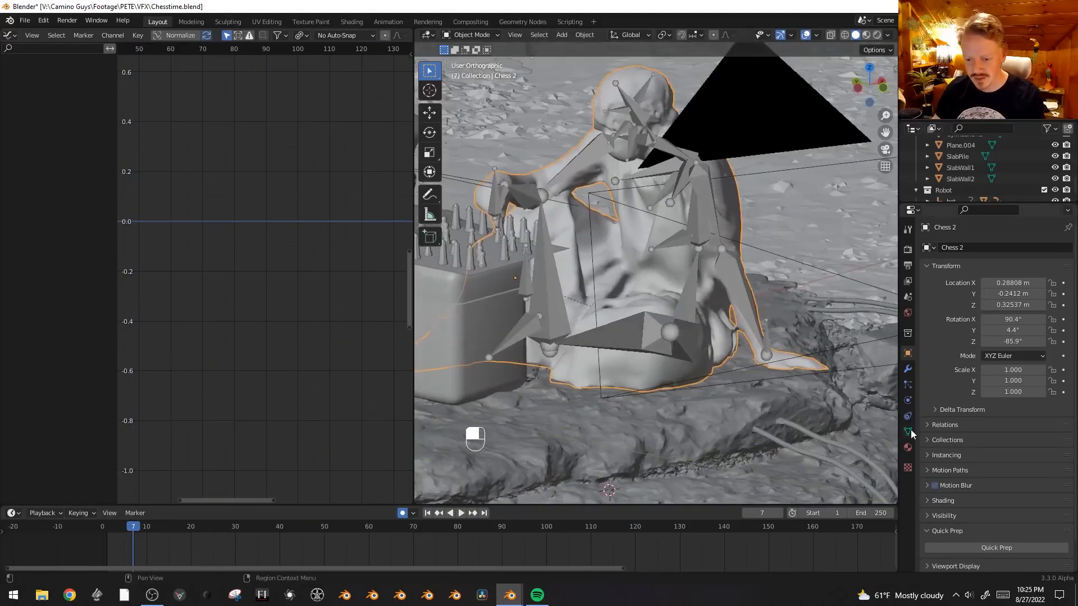
pyautogui.click(908, 432)
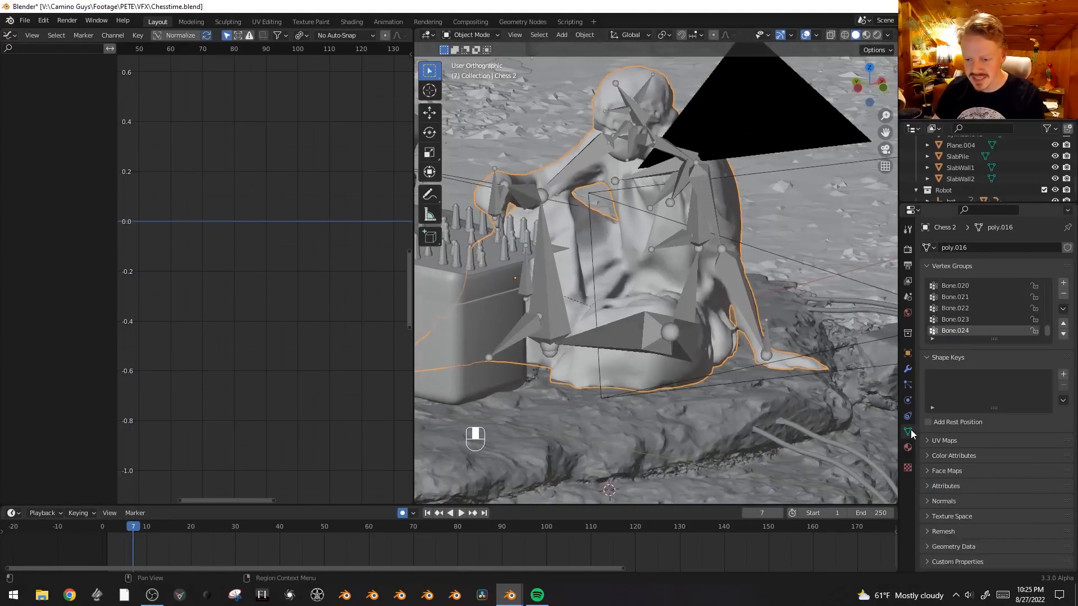
pyautogui.click(1064, 375)
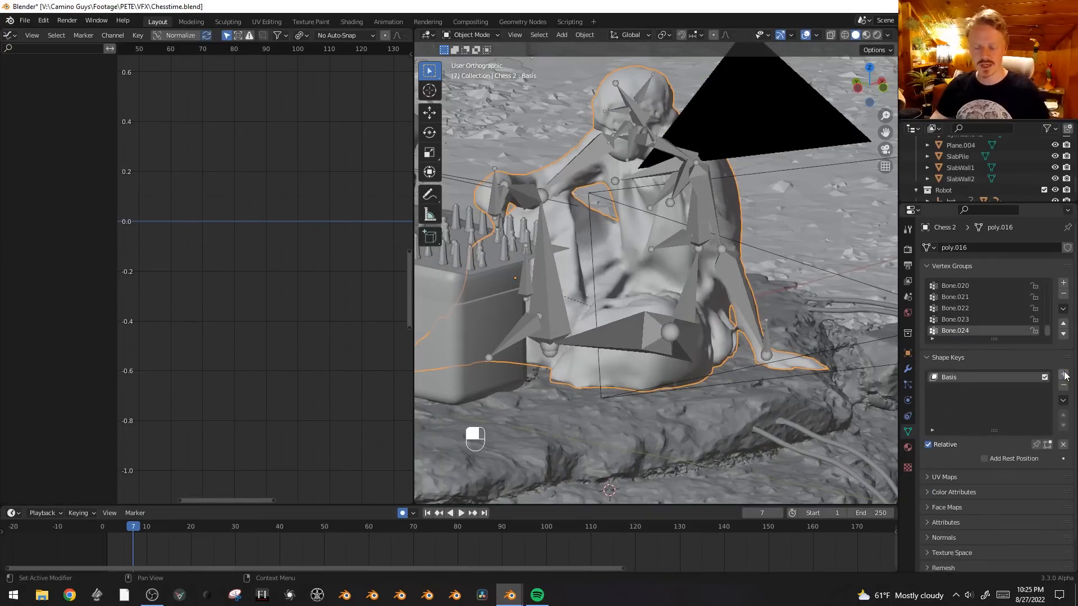
pyautogui.click(1063, 375)
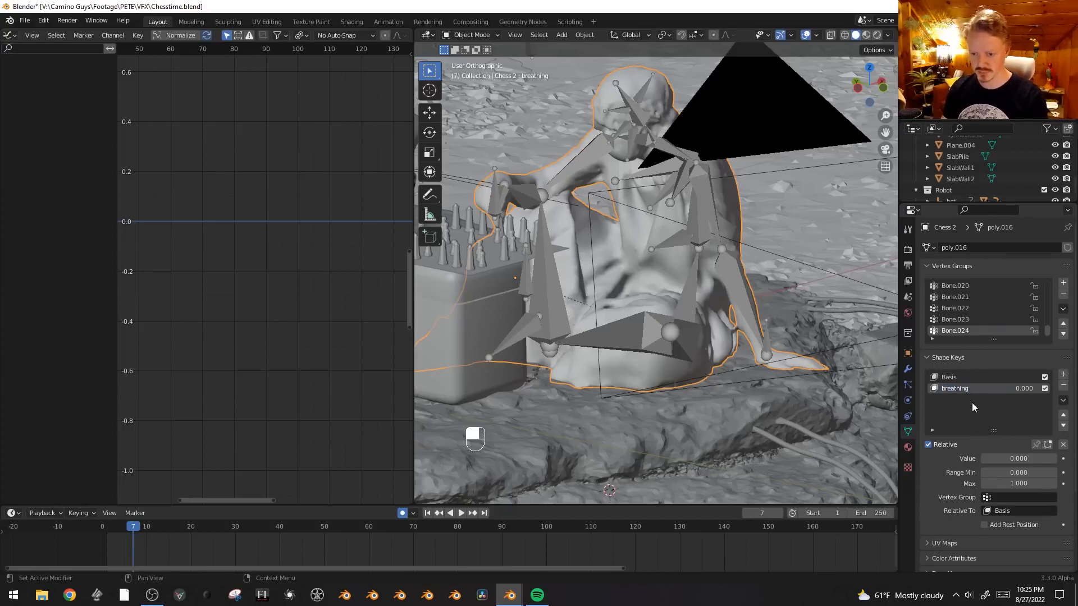
# - On the breathing shape key, push the chess player's chest out about 0.01 m using smooth proportional editing with a size of about 0.12 m
pyautogui.moveTo(695, 285); pyautogui.dragTo(646, 264, button='middle')
pyautogui.press('Tab')
pyautogui.hotkey('alt', 'z')
pyautogui.hotkey('alt', 'z')
pyautogui.hotkey('alt', 'a')
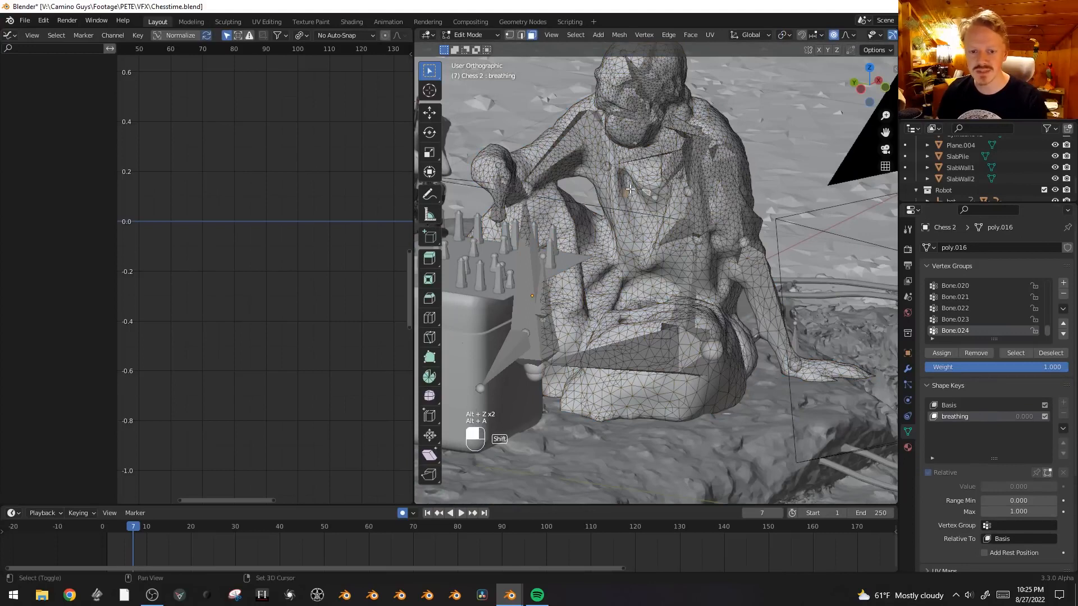
pyautogui.moveTo(643, 177); pyautogui.dragTo(648, 200, button='middle')
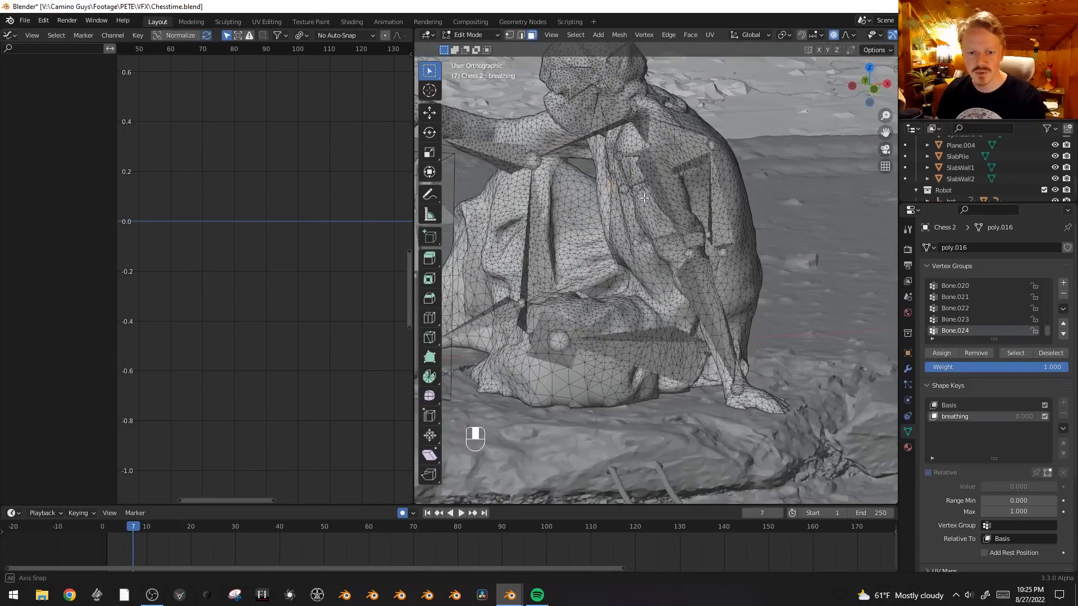
pyautogui.press('g')
pyautogui.press('g')
pyautogui.scroll(20, 648, 201)
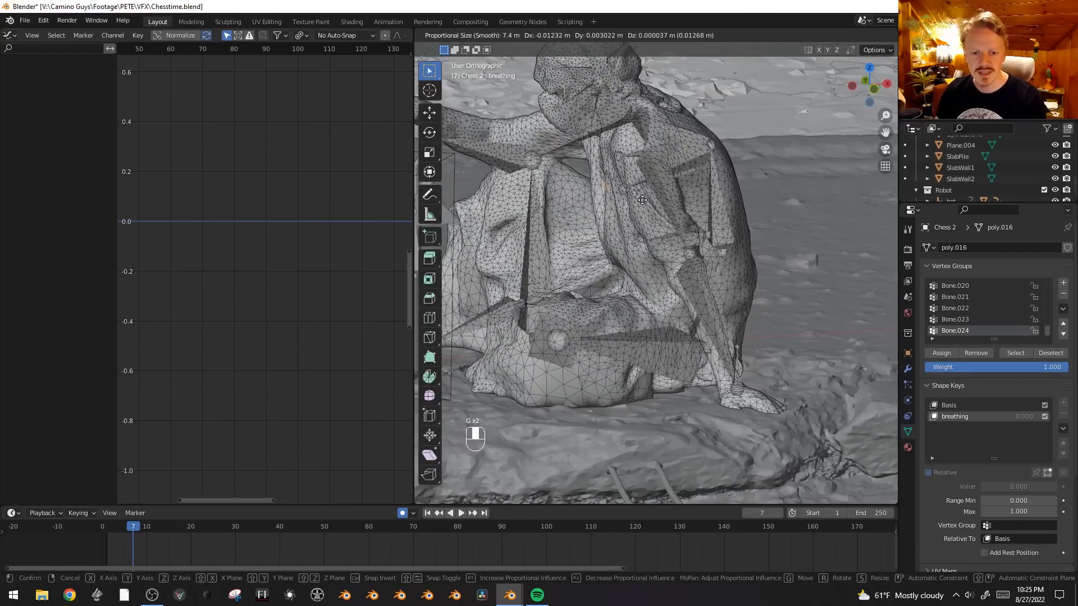
pyautogui.scroll(15, 642, 200)
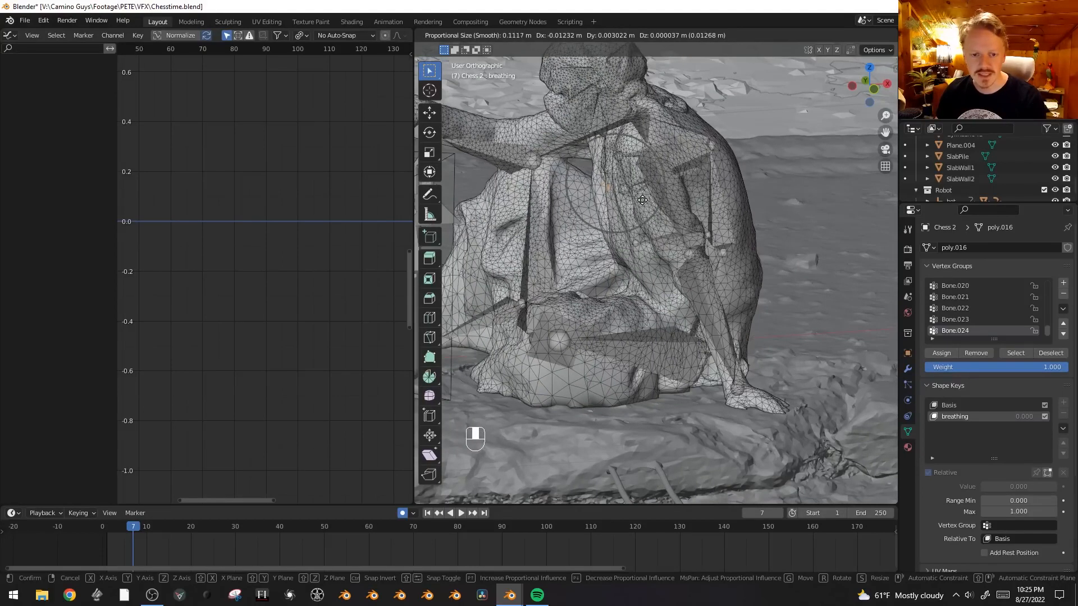
pyautogui.scroll(-2, 639, 202)
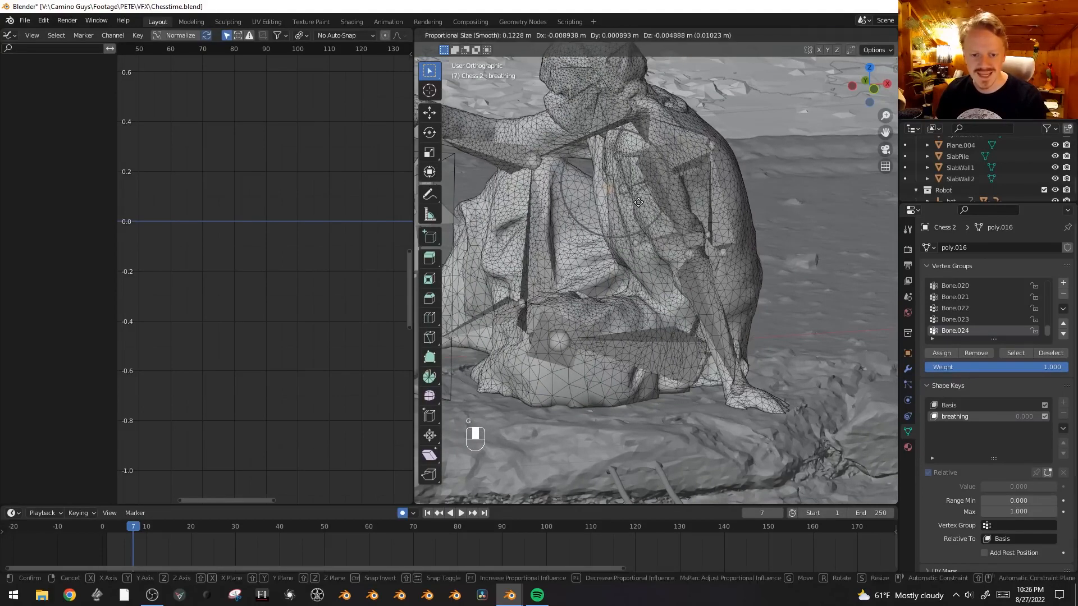
pyautogui.click(639, 202)
pyautogui.press('Tab')
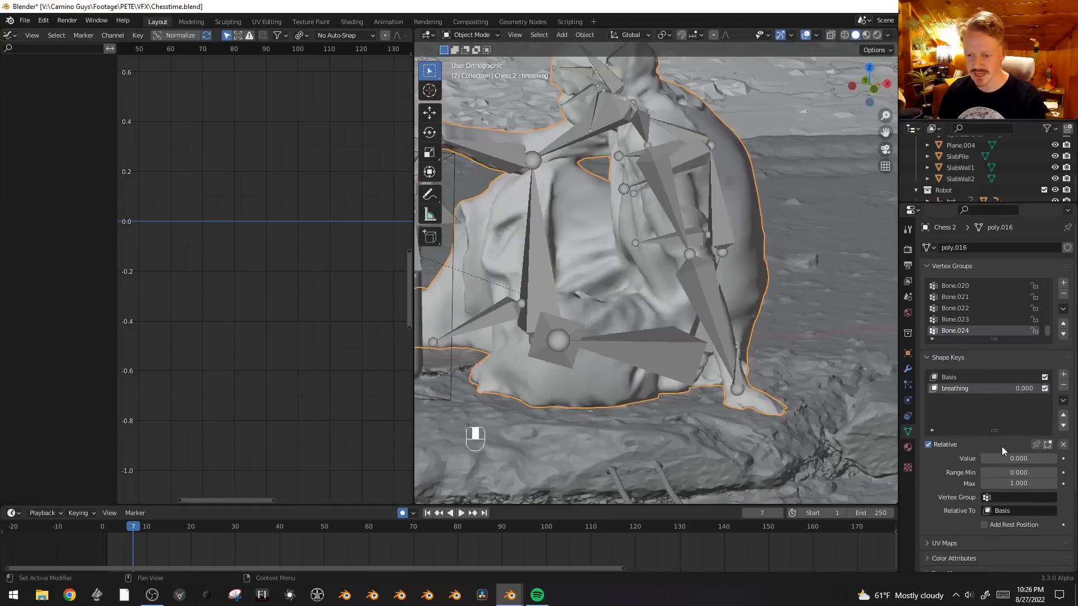
# - Preview the breathing shape key's effect, and keyframe its value at 0.000 on frames 0 and 19
pyautogui.moveTo(1035, 459); pyautogui.dragTo(982, 459)
pyautogui.click(103, 530)
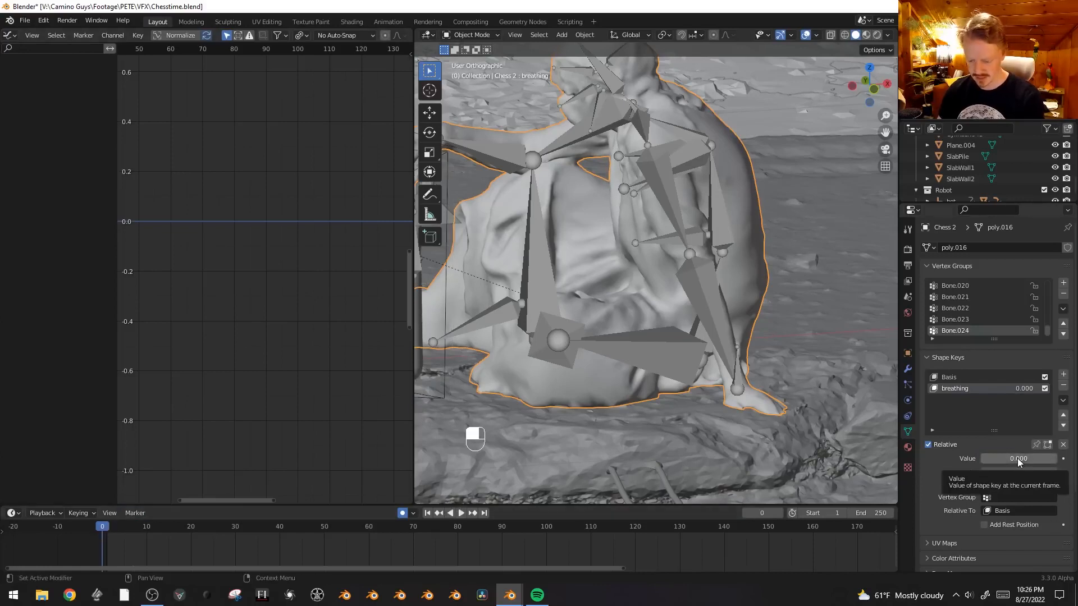
pyautogui.press('i')
pyautogui.press('space')
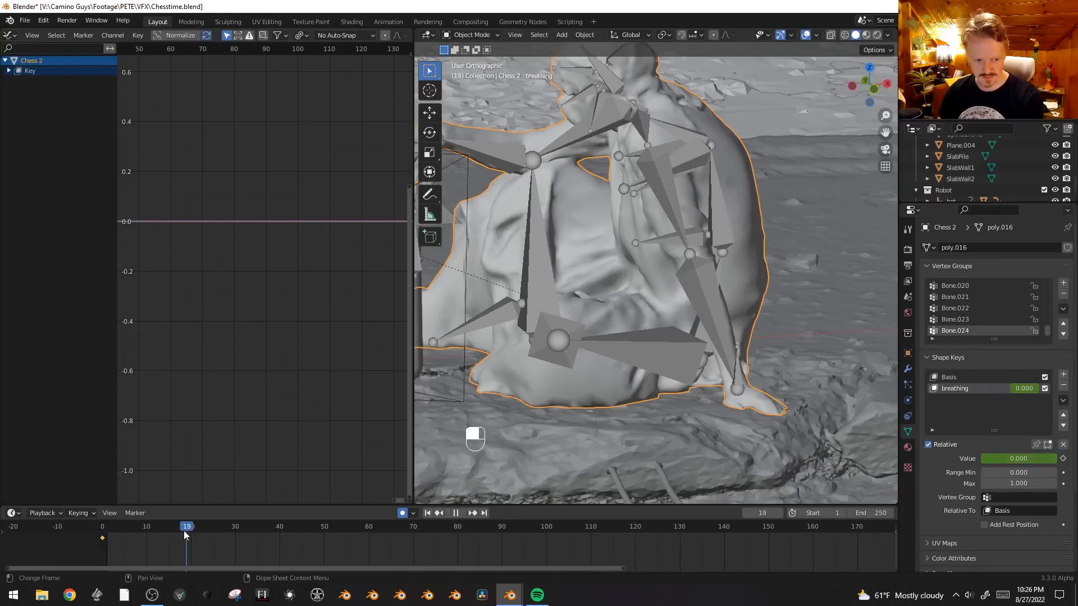
pyautogui.press('space')
pyautogui.press('i')
# - Duplicate the breathing keyframe to about frame 38 and make the keyframe extrapolation cyclic
pyautogui.moveTo(106, 541); pyautogui.dragTo(192, 534)
pyautogui.hotkey('shift', 'd')
pyautogui.click(280, 544)
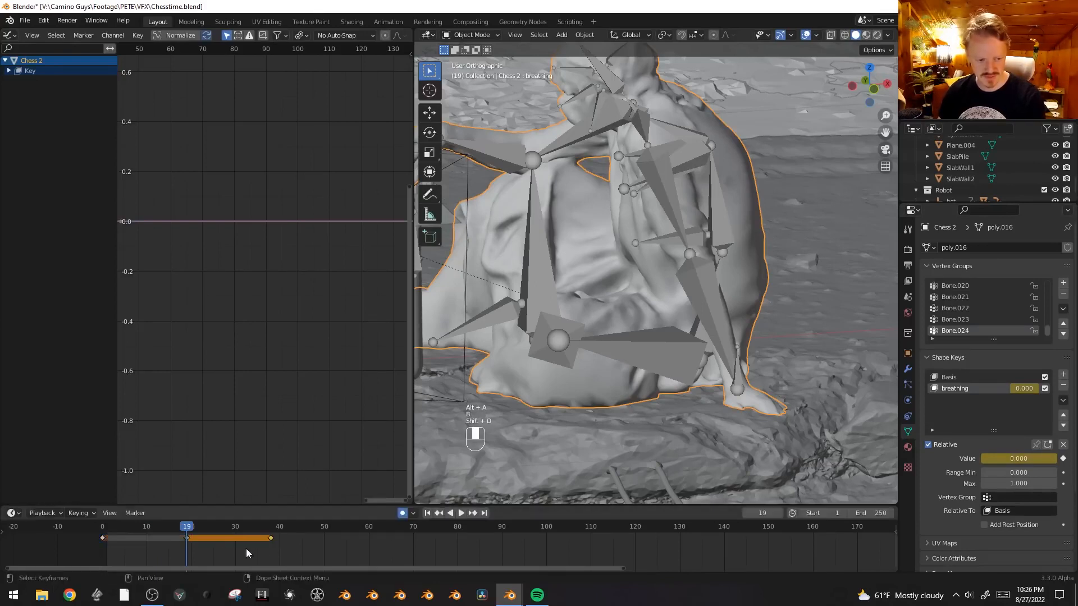
pyautogui.press('a')
pyautogui.hotkey('shift', 'e')
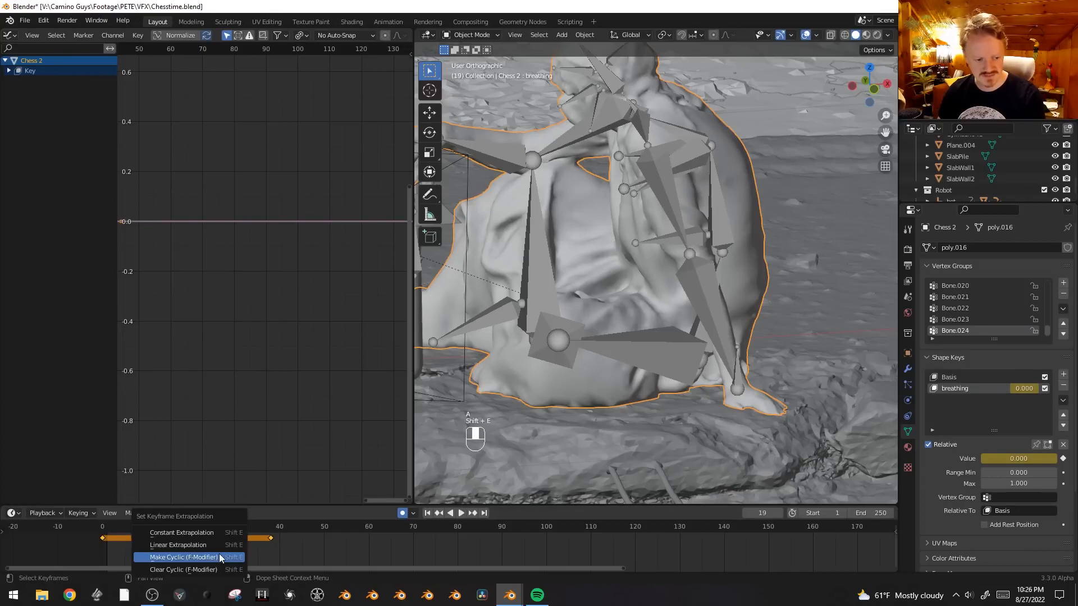
pyautogui.click(219, 558)
# - Play back the animation to check the cyclic breathing on the chess player's torso
pyautogui.press('space')
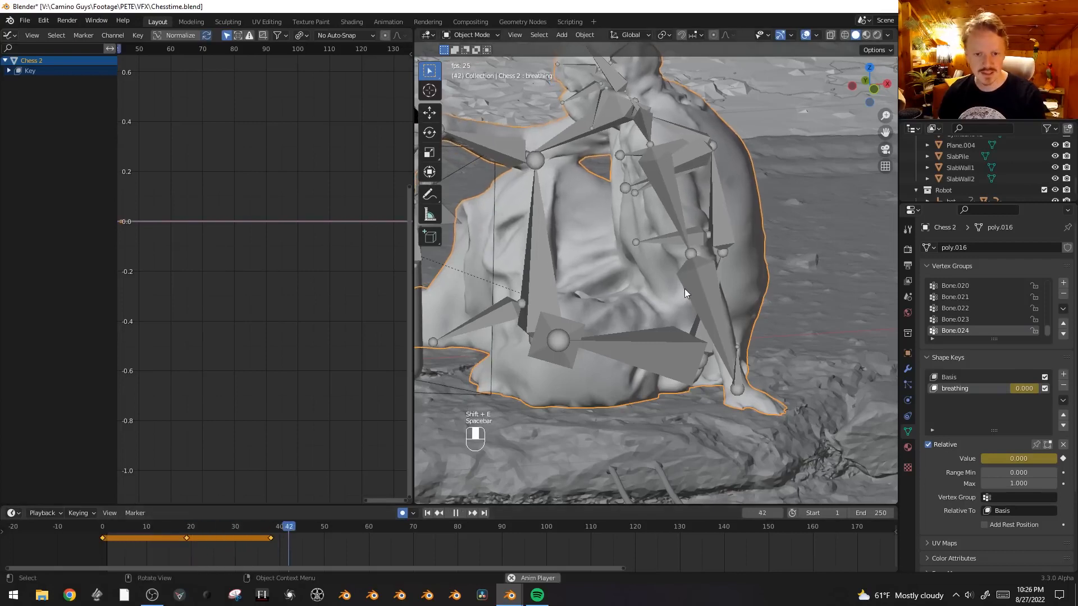
pyautogui.moveTo(685, 288); pyautogui.dragTo(720, 301, button='middle')
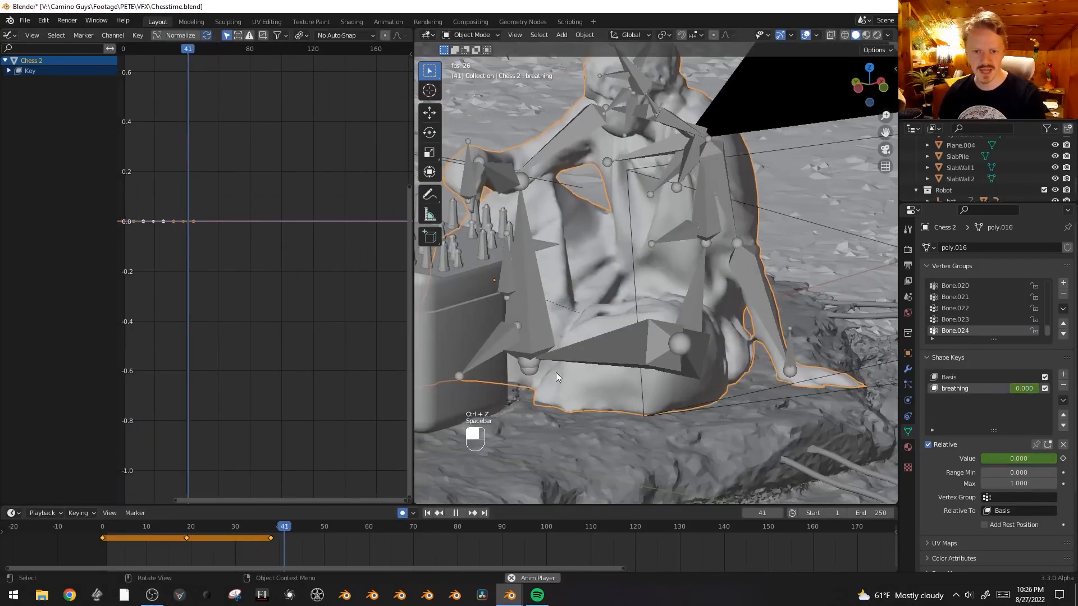
pyautogui.press('space')
# - Raise the breathing shape key's maximum to 2 and set its value at frame 19 to 2.000
pyautogui.moveTo(218, 523); pyautogui.dragTo(187, 545)
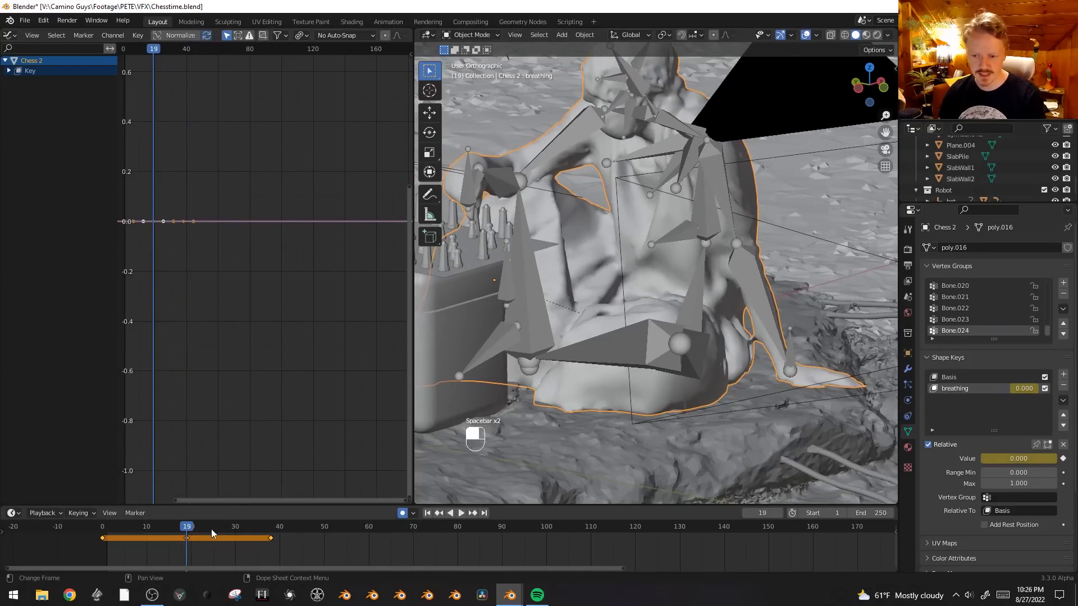
pyautogui.moveTo(1002, 461); pyautogui.dragTo(1055, 461)
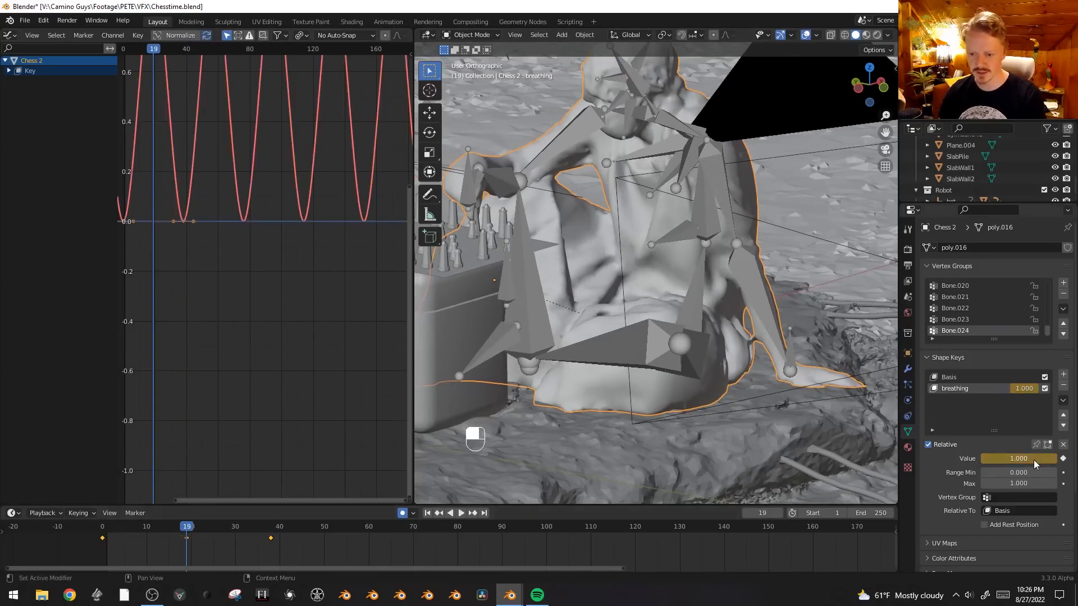
pyautogui.click(1020, 484)
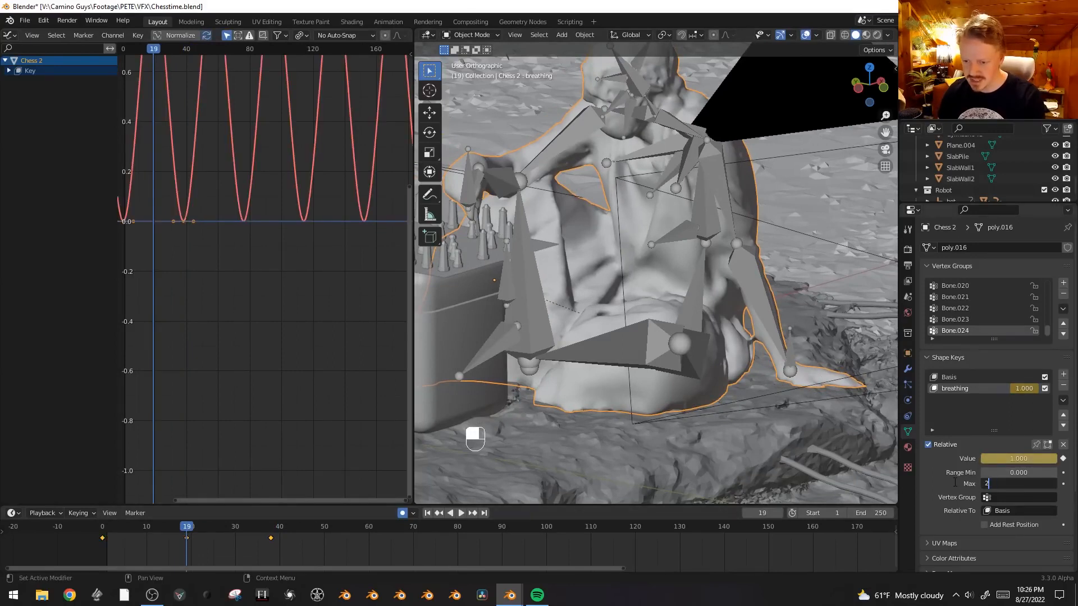
pyautogui.write('2')
pyautogui.press('Return')
pyautogui.moveTo(1019, 459); pyautogui.dragTo(1026, 453)
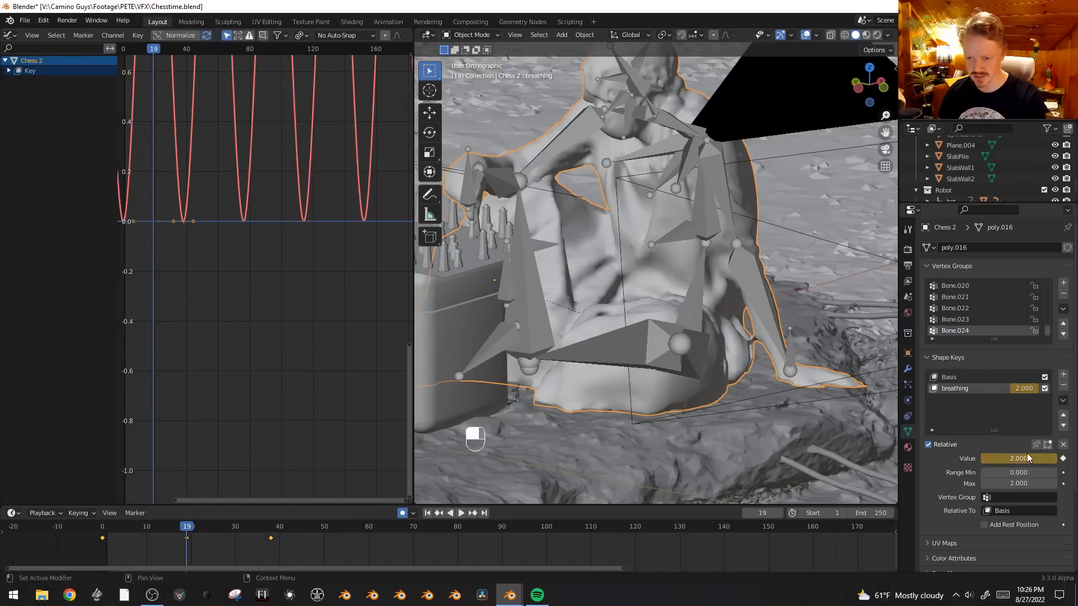
# - Play back the stronger breathing from the start with the overlays hidden, viewing the whole chess player
pyautogui.click(130, 526)
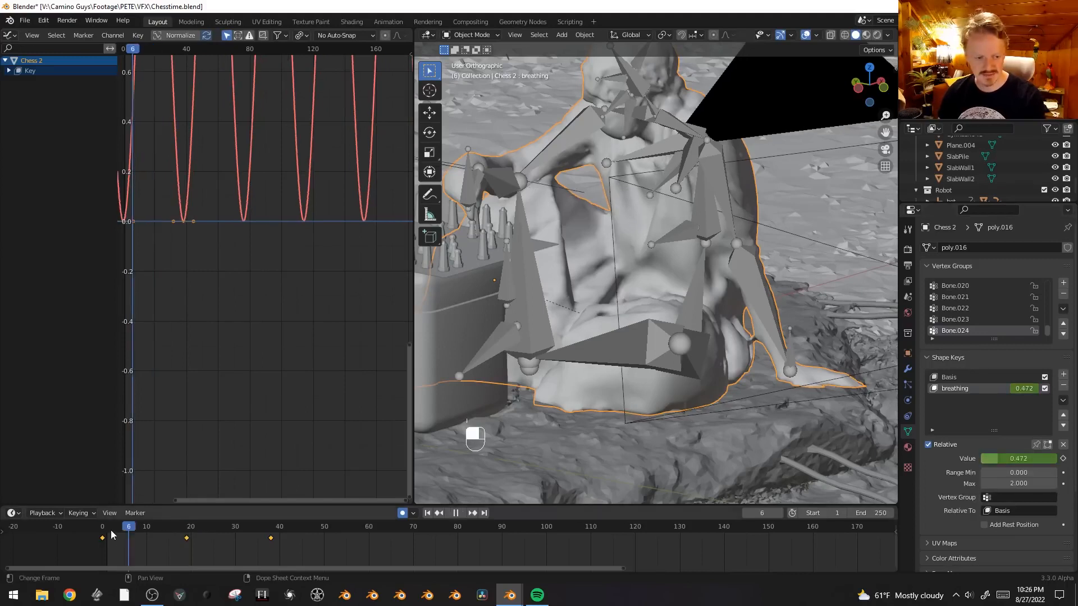
pyautogui.press('space')
pyautogui.hotkey('shift', 'alt', 'z')
pyautogui.moveTo(703, 336); pyautogui.dragTo(676, 306, button='middle')
pyautogui.scroll(-3, 675, 306)
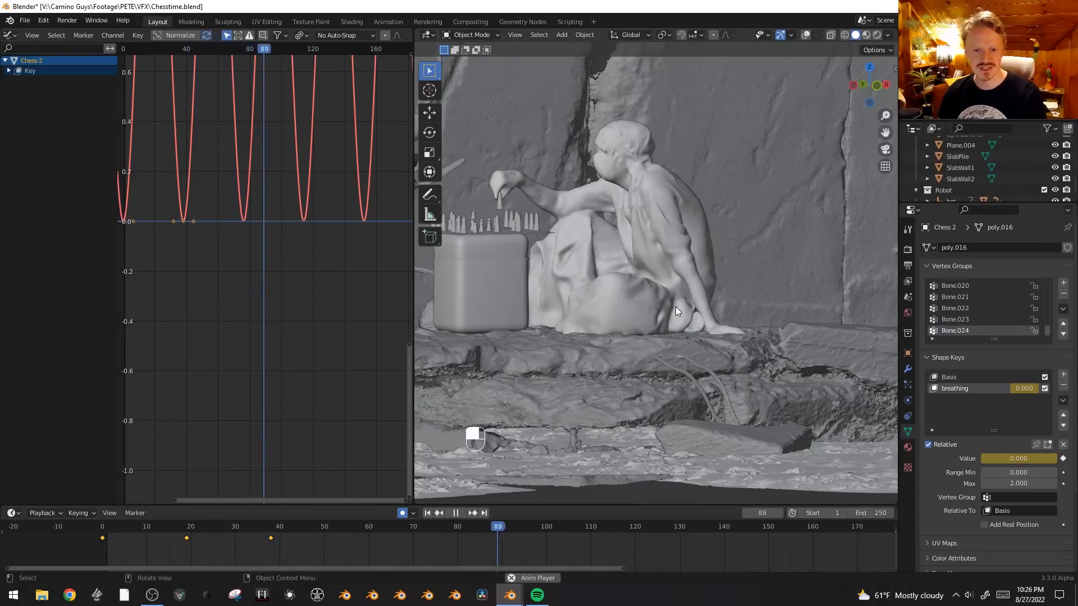
pyautogui.press('space')
# - Scale the breathing keyframes' values to about 0.4 in the Graph Editor and play back the softer motion
pyautogui.keyDown('ctrl'); pyautogui.moveTo(270, 82); pyautogui.dragTo(280, 131, button='middle'); pyautogui.keyUp('ctrl')
pyautogui.keyDown('ctrl'); pyautogui.moveTo(280, 131); pyautogui.dragTo(265, 134, button='middle'); pyautogui.keyUp('ctrl')
pyautogui.press('s')
pyautogui.press('y')
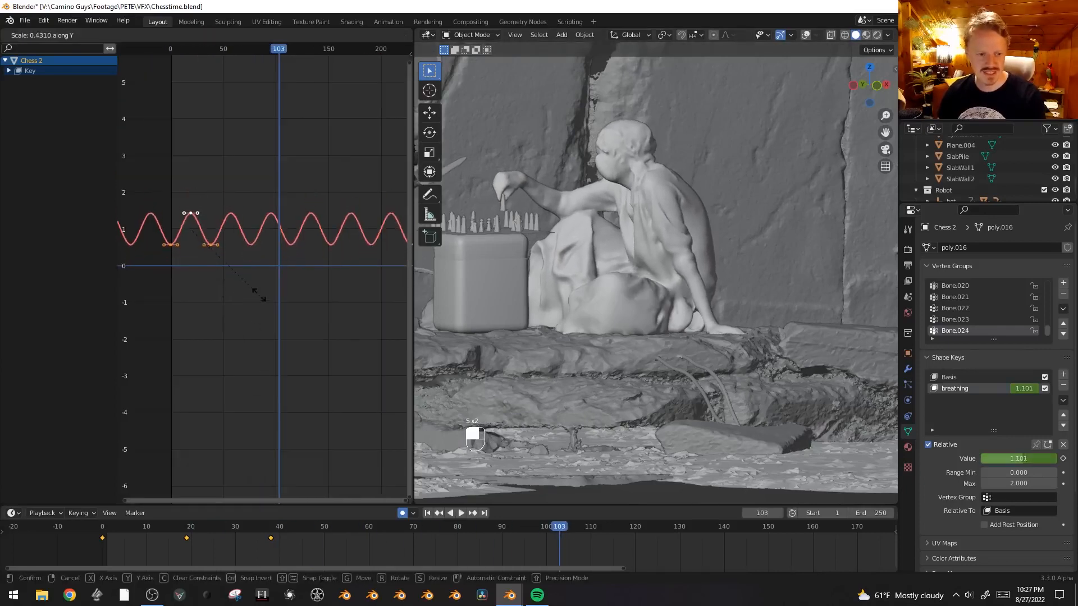
pyautogui.click(251, 282)
pyautogui.press('space')
pyautogui.press('space')
# - Stretch the breathing keyframes in time to slow the breathing cycle, and play back the animation
pyautogui.press('s')
pyautogui.press('y')
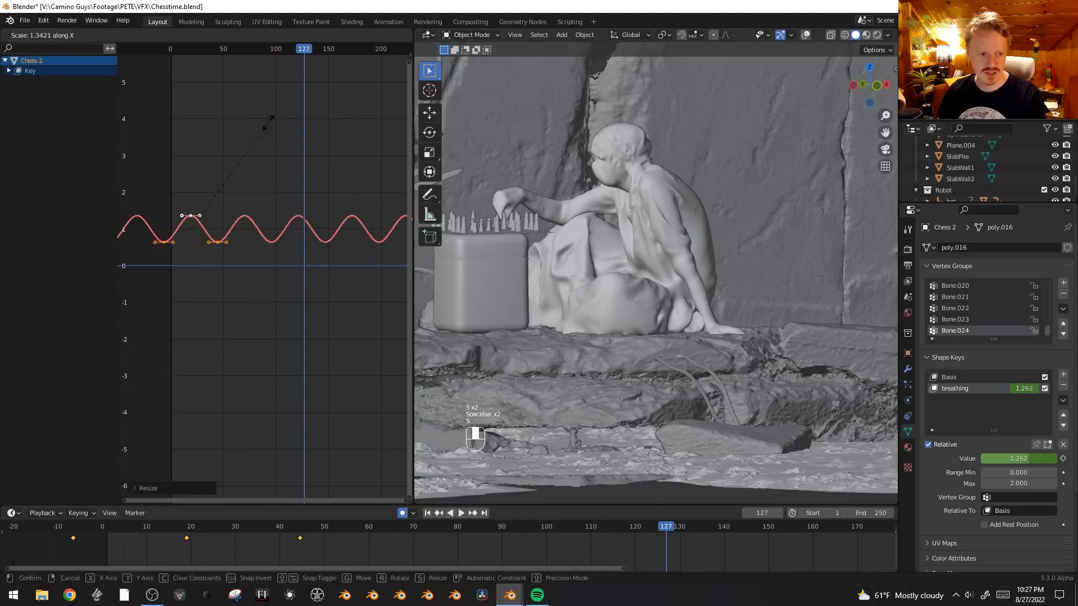
pyautogui.click(270, 68)
pyautogui.press('space')
pyautogui.hotkey('shift', 'alt', 'z')
pyautogui.hotkey('shift', 'alt', 'z')
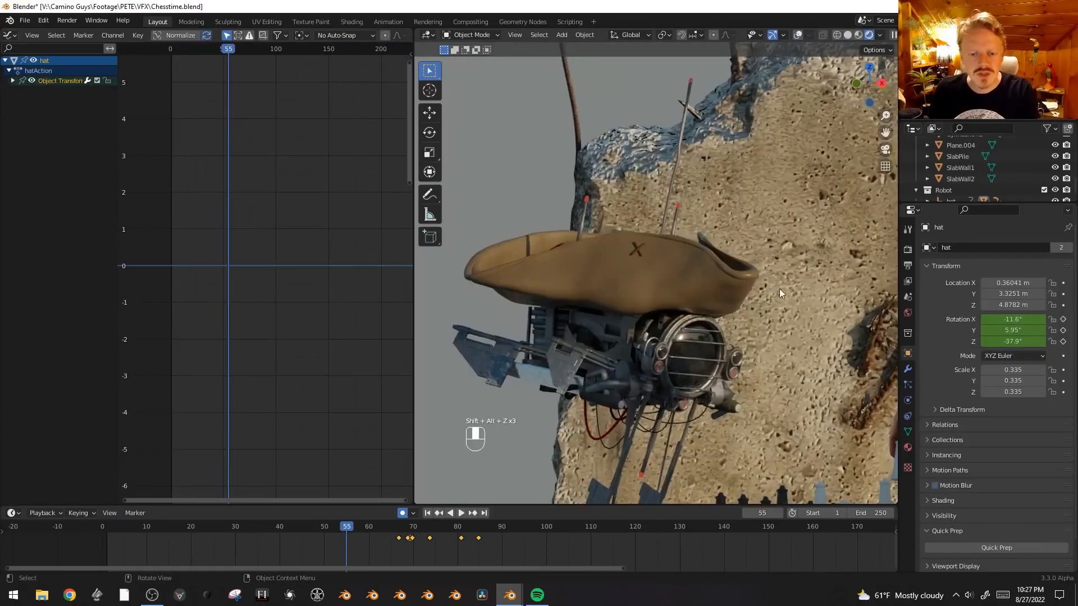
# - Save the file and append the hat object from WantedPosterScene.blend
pyautogui.hotkey('shift', 'alt', 'z')
pyautogui.hotkey('ctrl', 's')
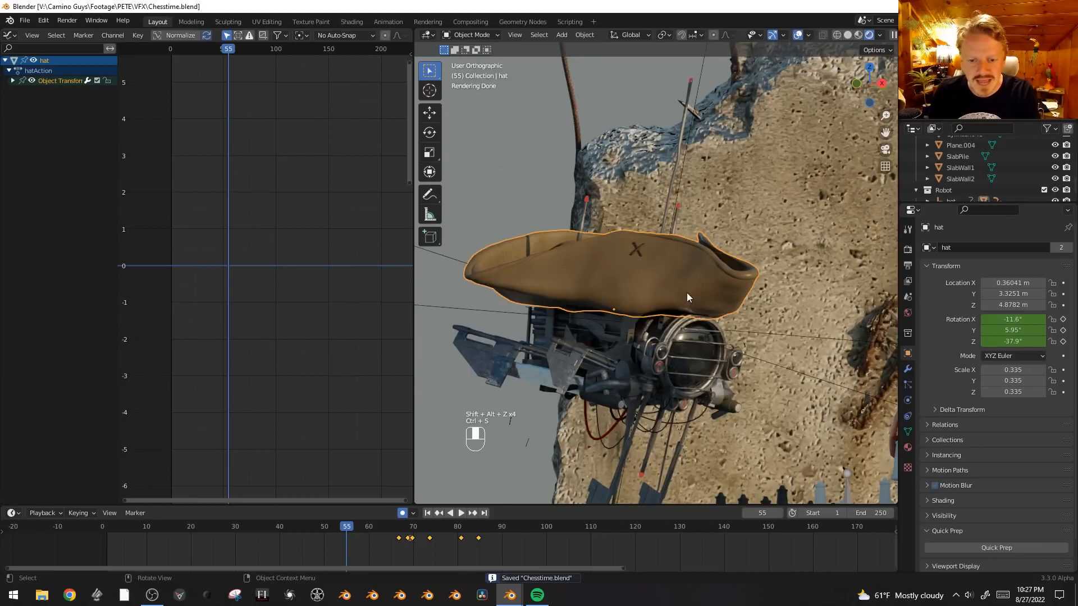
pyautogui.click(23, 21)
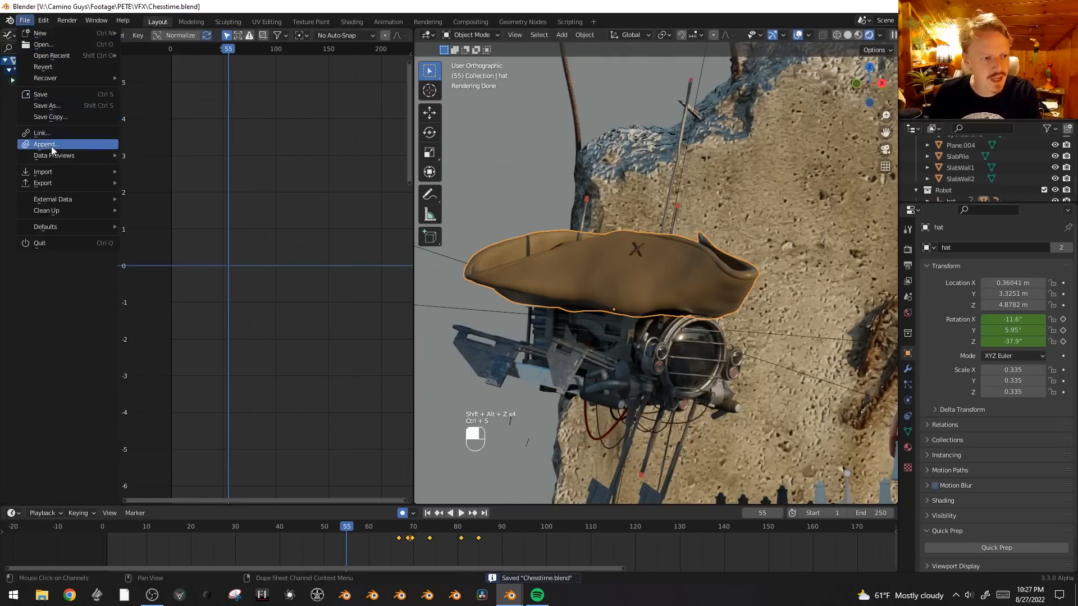
pyautogui.click(51, 145)
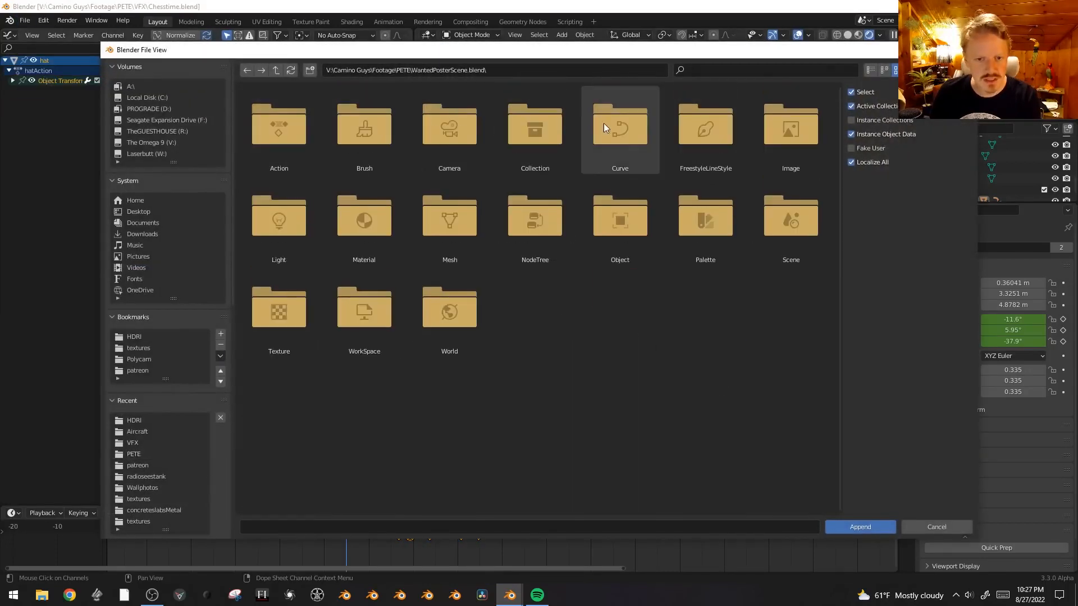
pyautogui.click(646, 224)
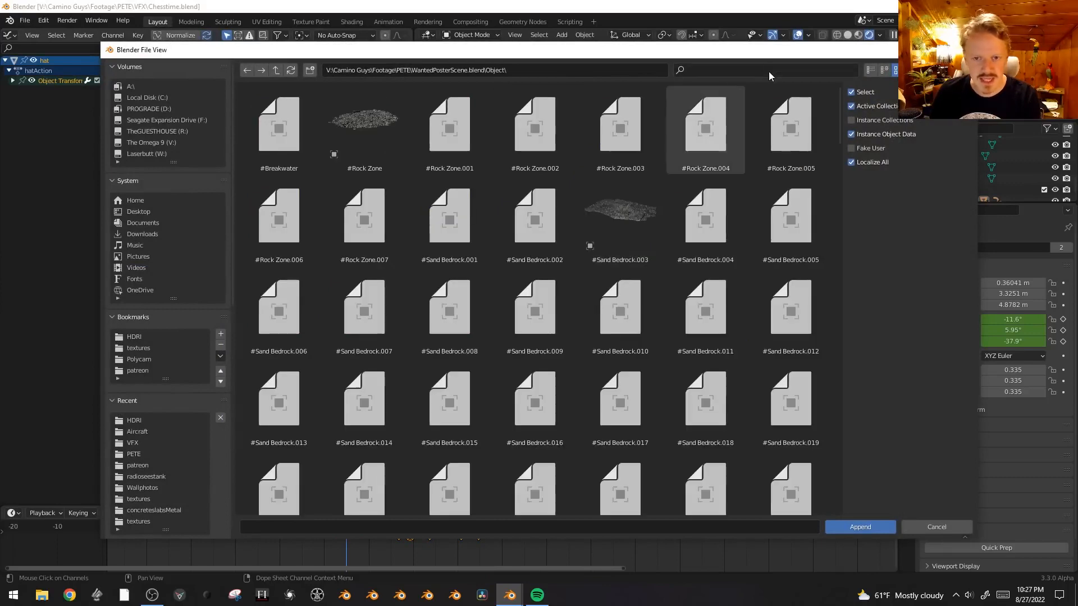
pyautogui.write('hat')
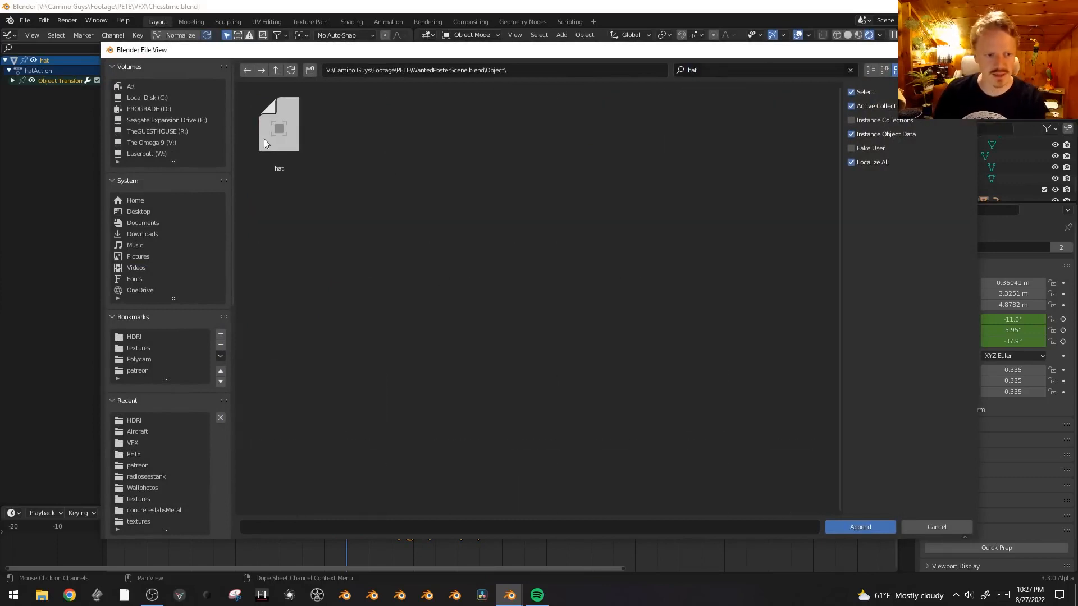
pyautogui.doubleClick(265, 139)
pyautogui.click(649, 251)
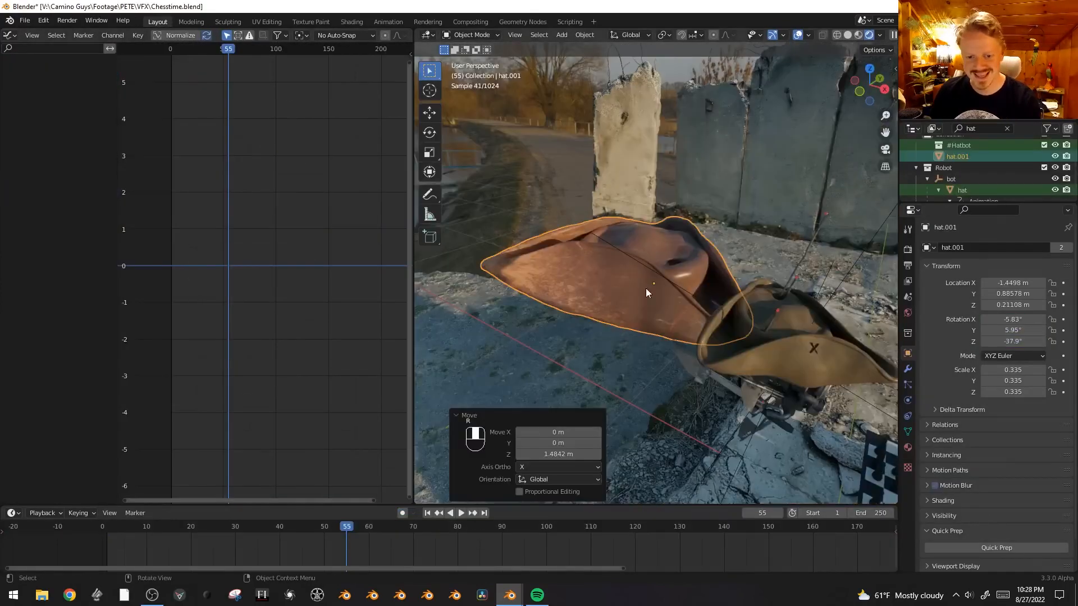
# - Link the appended hat's leather material to the robot's hat
pyautogui.click(852, 371)
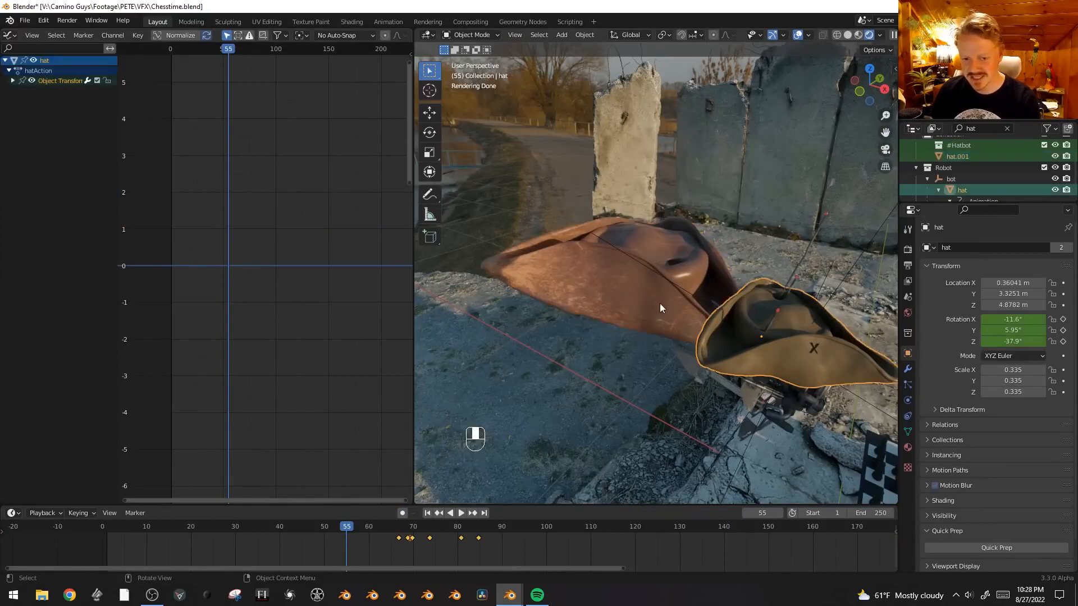
pyautogui.keyDown('shift'); pyautogui.click(631, 298); pyautogui.keyUp('shift')
pyautogui.hotkey('ctrl', 'l')
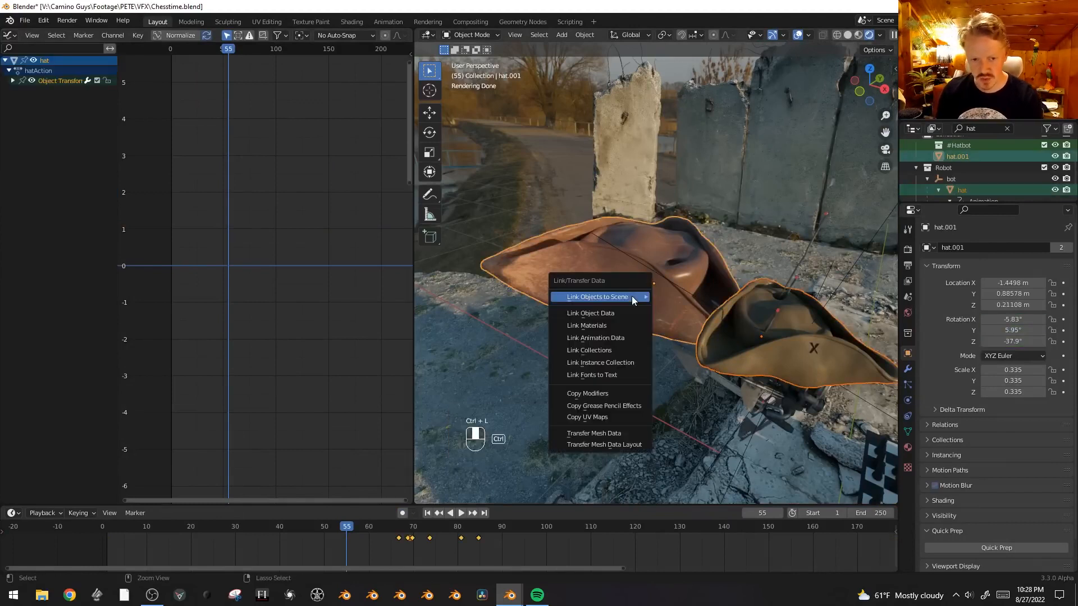
pyautogui.click(618, 325)
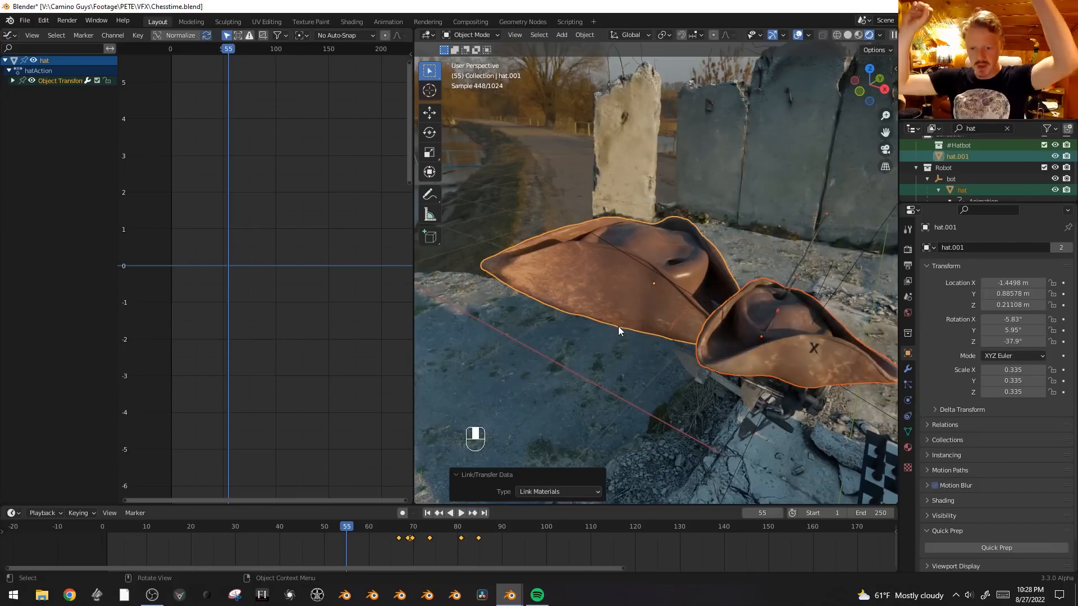
# - Delete the appended hat and view the scene through the camera with the overlays hidden
pyautogui.hotkey('alt', 'a')
pyautogui.press('x')
pyautogui.click(594, 288)
pyautogui.moveTo(724, 294); pyautogui.dragTo(701, 258, button='middle')
pyautogui.press('KP_0')
pyautogui.hotkey('shift', 'alt', 'z')
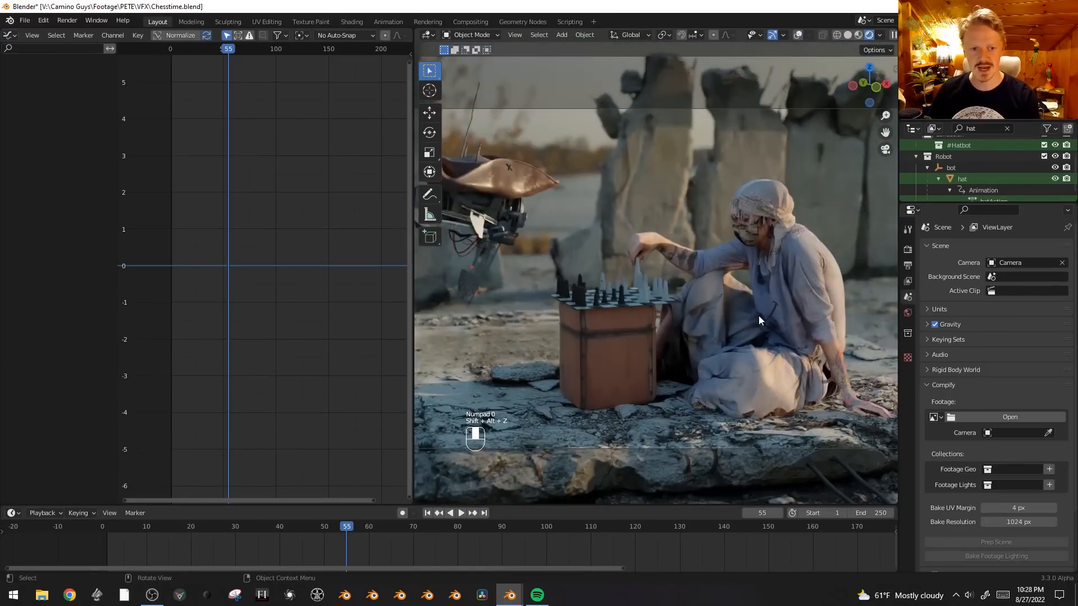
# - Show the robot hat's leather material nodes in the Shader Editor and lower its Specular to 0.136
pyautogui.hotkey('shift', 'alt', 'z')
pyautogui.click(527, 181)
pyautogui.hotkey('shift', 'F3')
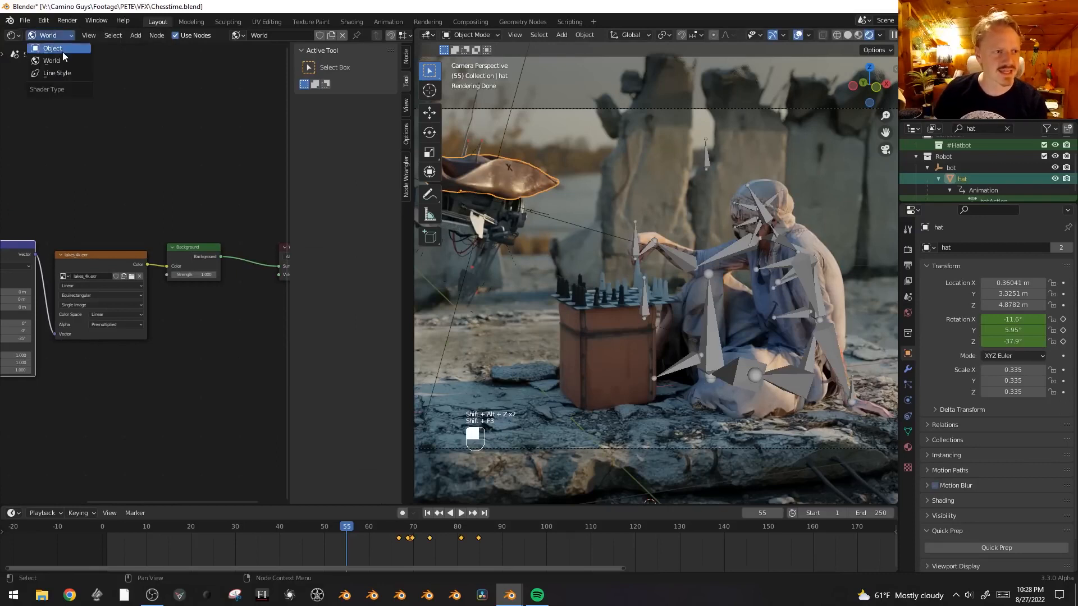
pyautogui.click(52, 49)
pyautogui.press('Home')
pyautogui.moveTo(249, 193); pyautogui.dragTo(217, 192)
pyautogui.hotkey('shift', 'alt', 'z')
pyautogui.scroll(-2, 622, 294)
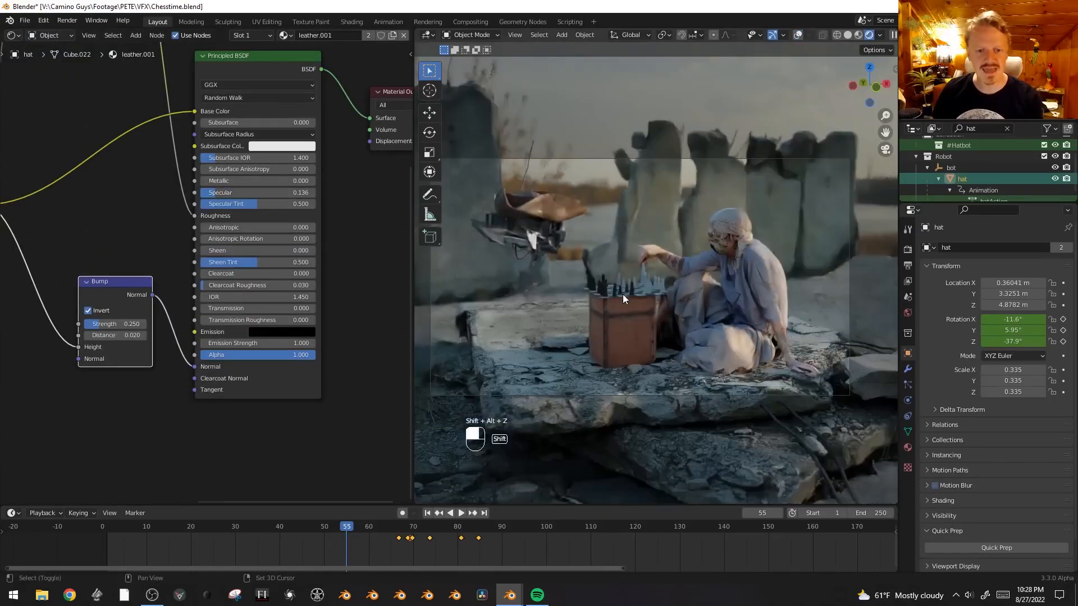
# - Add a cube to the scene in top view and scale it up to about 3.94
pyautogui.press('KP_7')
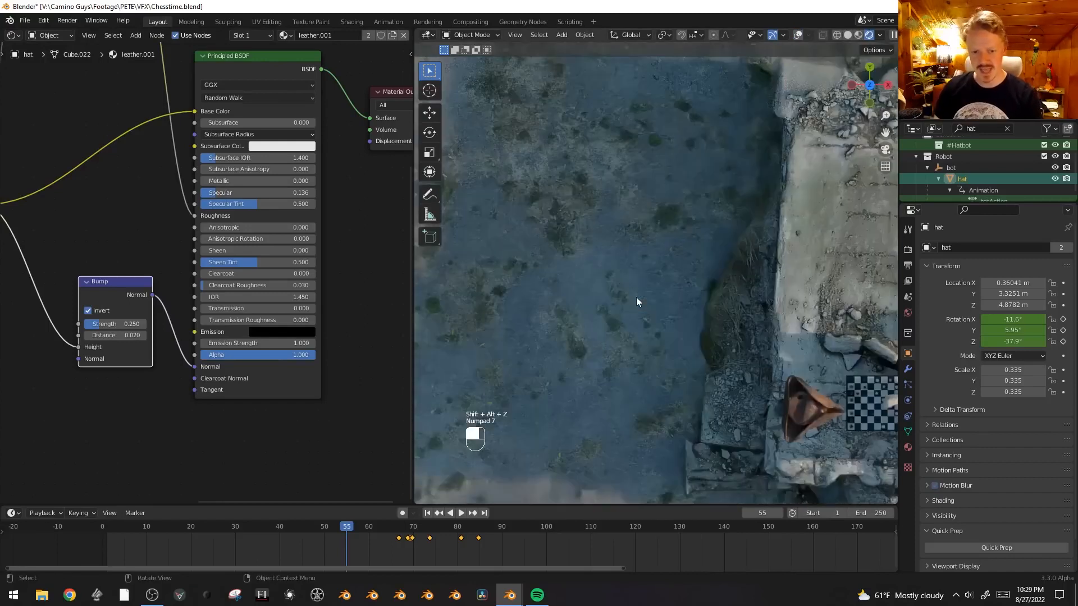
pyautogui.scroll(-4, 636, 297)
pyautogui.keyDown('shift'); pyautogui.moveTo(794, 313); pyautogui.dragTo(685, 324, button='middle'); pyautogui.keyUp('shift')
pyautogui.hotkey('shift', 'a')
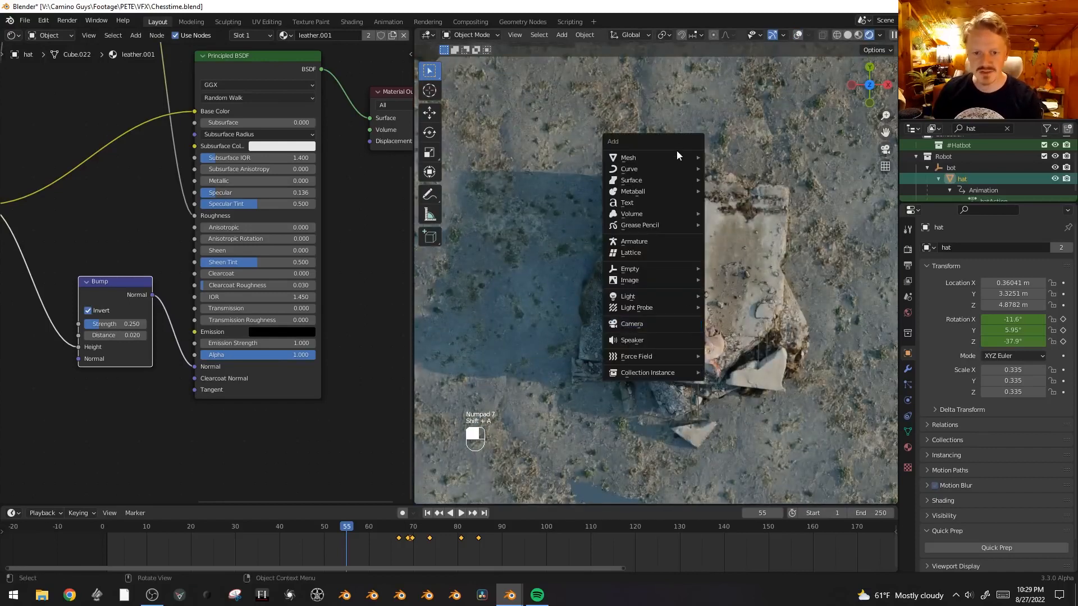
pyautogui.click(753, 165)
pyautogui.hotkey('shift', 'alt', 'z')
pyautogui.scroll(-3, 740, 227)
pyautogui.press('s')
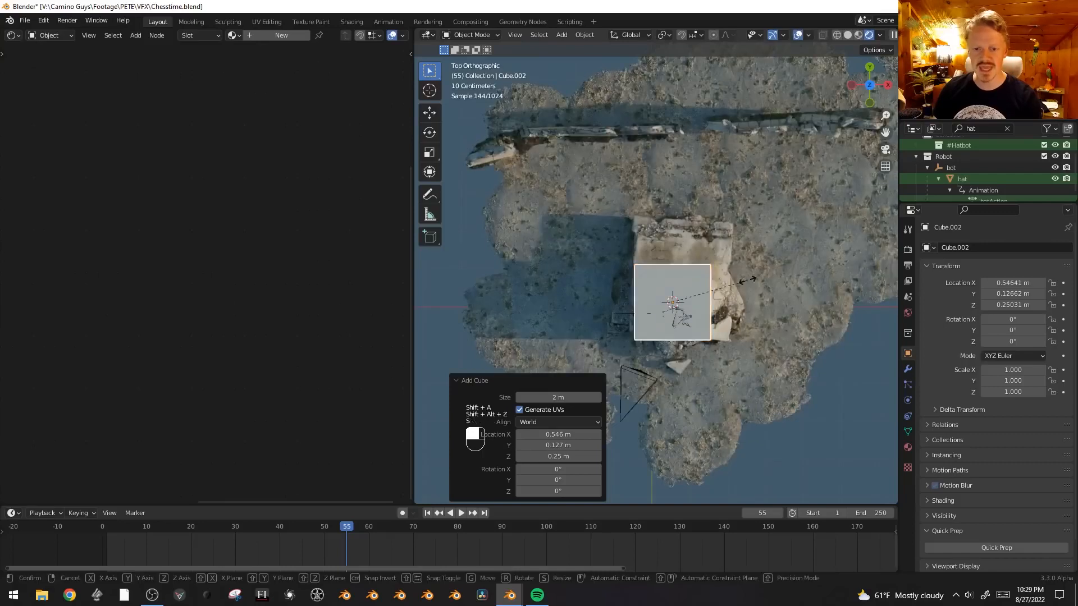
pyautogui.click(557, 264)
# - Widen the cube to a scale of about 7.2 in front view, flatten it along Z and raise it about 0.6 m
pyautogui.press('KP_1')
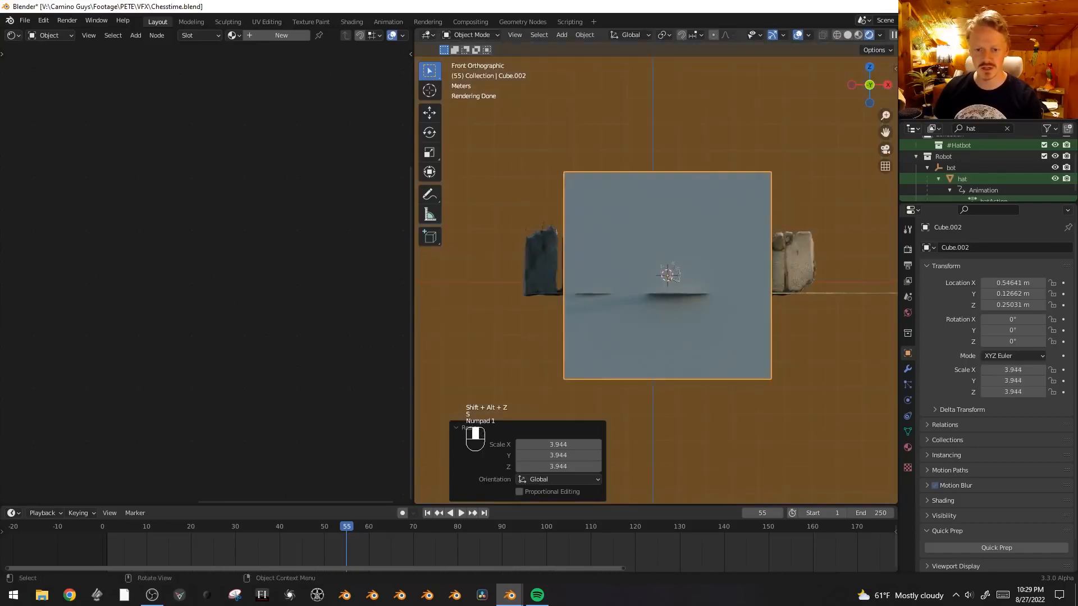
pyautogui.press('s')
pyautogui.click(790, 352)
pyautogui.press('s')
pyautogui.press('z')
pyautogui.click(706, 327)
pyautogui.press('g')
pyautogui.press('z')
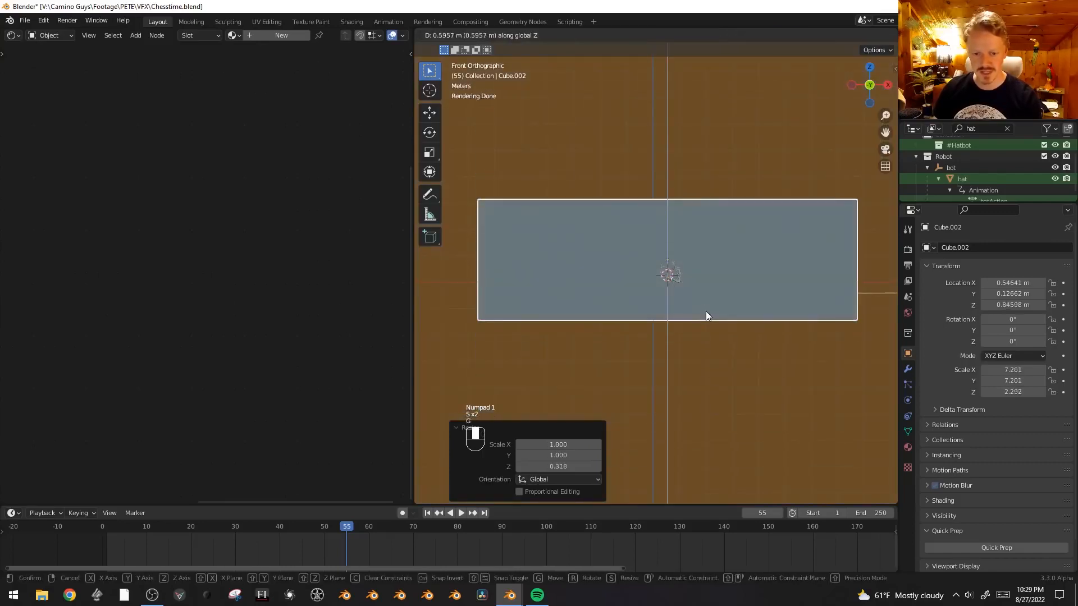
pyautogui.click(786, 356)
# - Give the cube a new material named haze and delete its Principled BSDF node
pyautogui.click(908, 447)
pyautogui.click(994, 295)
pyautogui.doubleClick(988, 296)
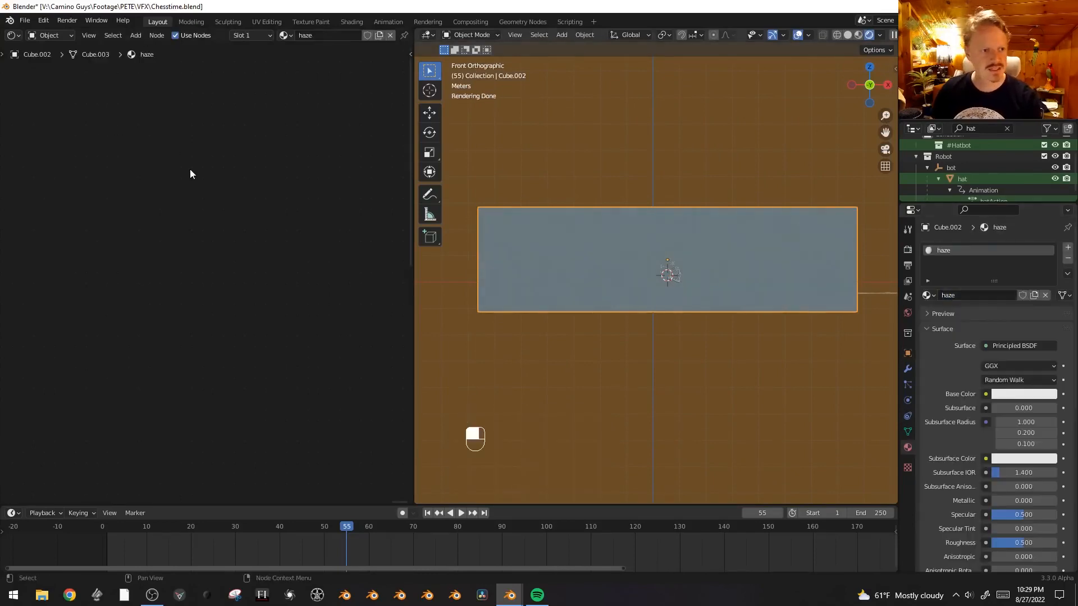
pyautogui.press('a')
pyautogui.press('KP_Decimal')
pyautogui.hotkey('alt', 'a')
pyautogui.click(150, 135)
pyautogui.press('x')
# - Connect a Volume Scatter node to the haze material's Volume output, with density 0.02 and anisotropy 0.3
pyautogui.hotkey('shift', 'a')
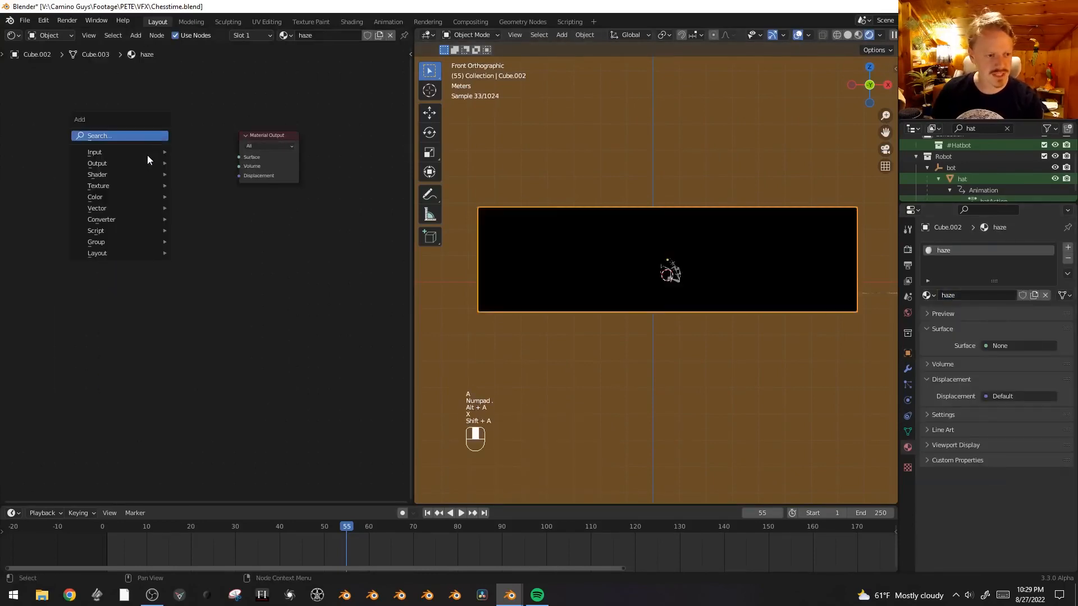
pyautogui.moveTo(141, 173)
pyautogui.click(218, 387)
pyautogui.click(189, 220)
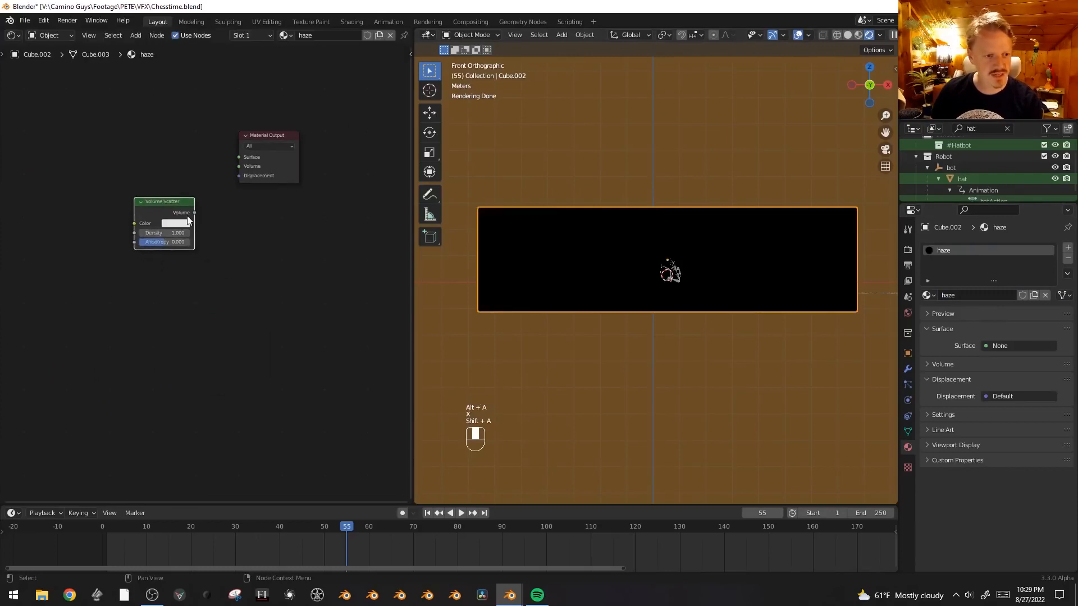
pyautogui.moveTo(197, 215); pyautogui.dragTo(242, 170)
pyautogui.doubleClick(173, 231)
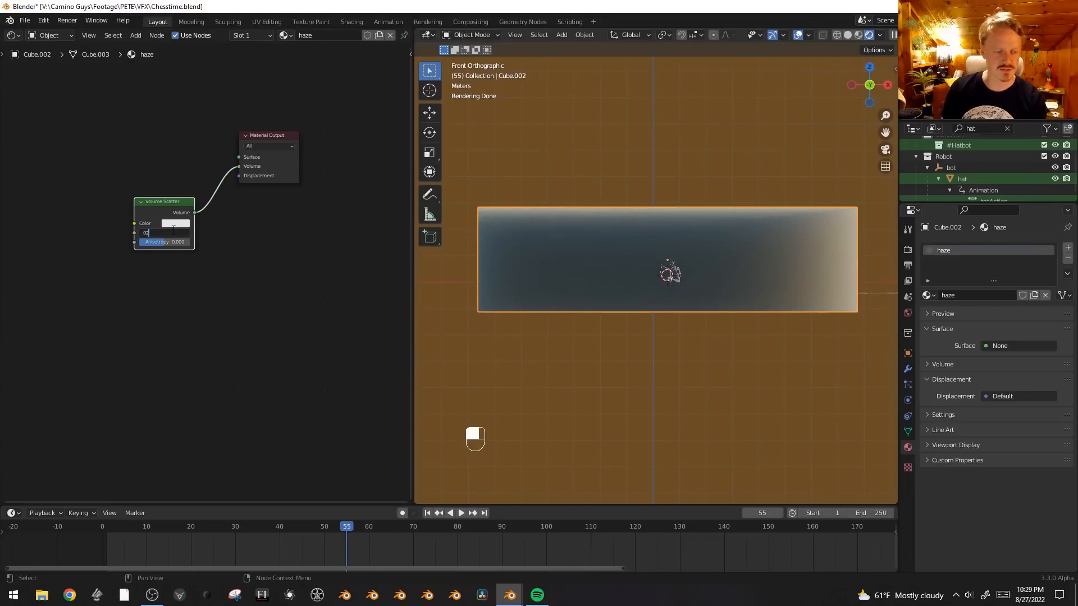
pyautogui.write('.02')
pyautogui.press('Return')
pyautogui.moveTo(169, 242); pyautogui.dragTo(175, 242)
# - Return to the camera view and restrict the render region to the camera frame
pyautogui.press('KP_0')
pyautogui.hotkey('shift', 'alt', 'z')
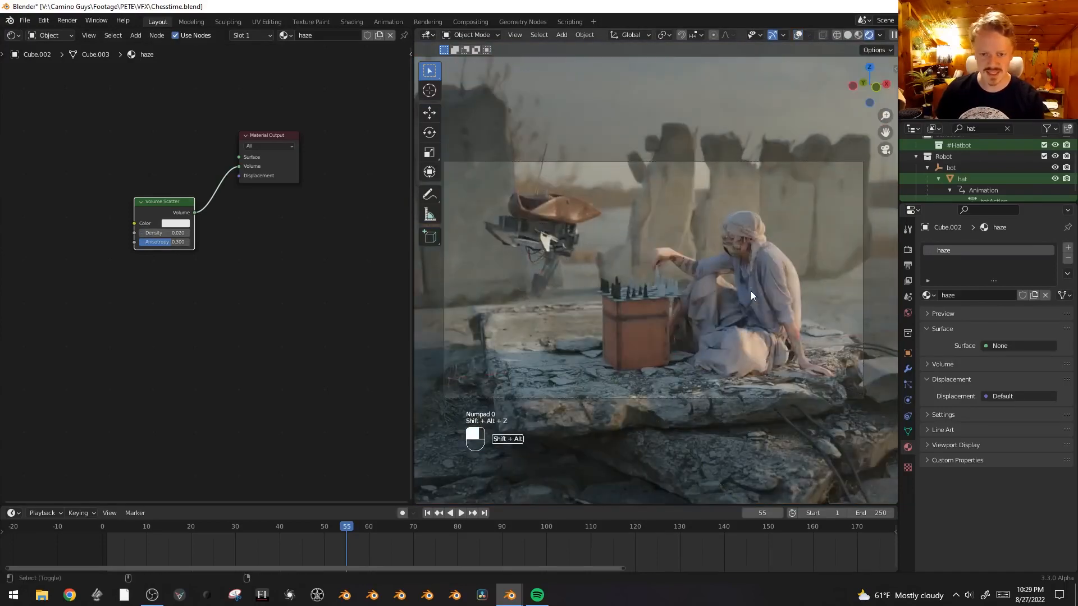
pyautogui.hotkey('ctrl', 'b')
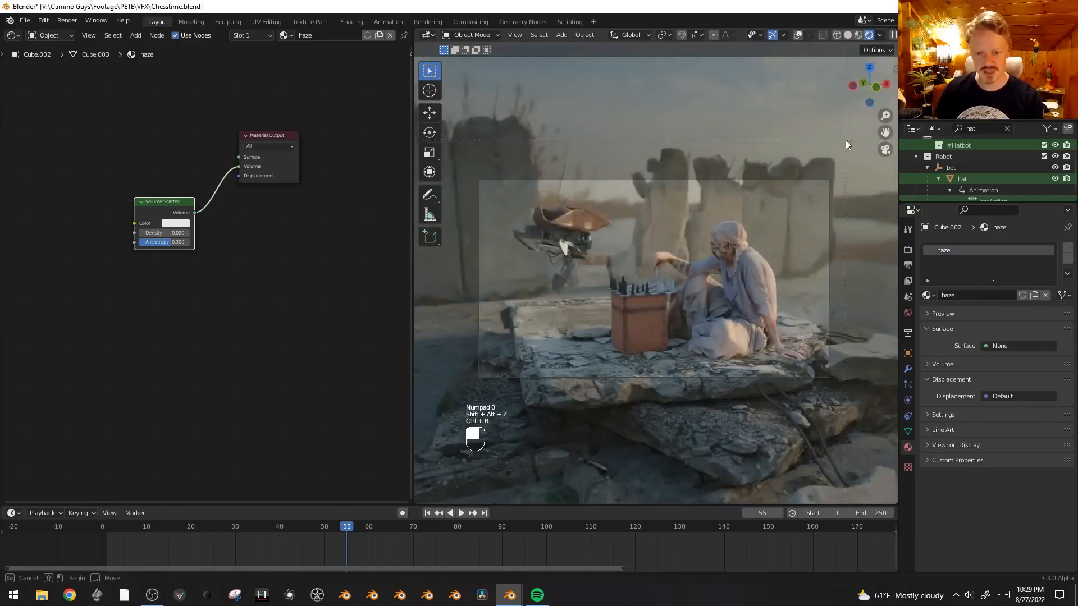
pyautogui.moveTo(844, 141); pyautogui.dragTo(448, 431)
pyautogui.hotkey('shift', 'alt', 'z')
pyautogui.hotkey('shift', 'alt', 'z')
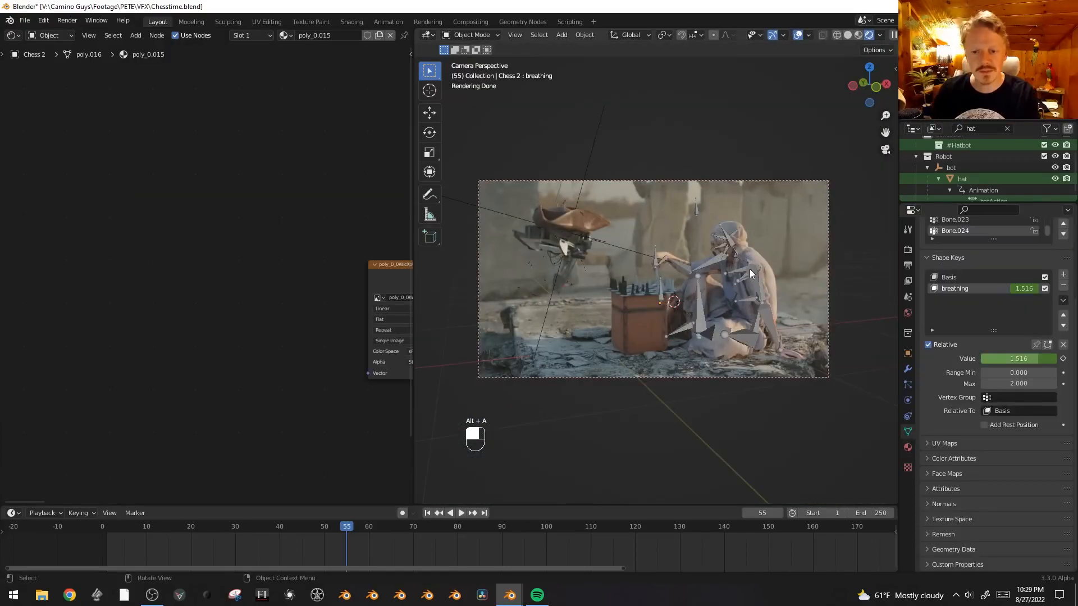
# - Add custom split normals data to the chess player's mesh and view the render with the overlays hidden
pyautogui.click(744, 290)
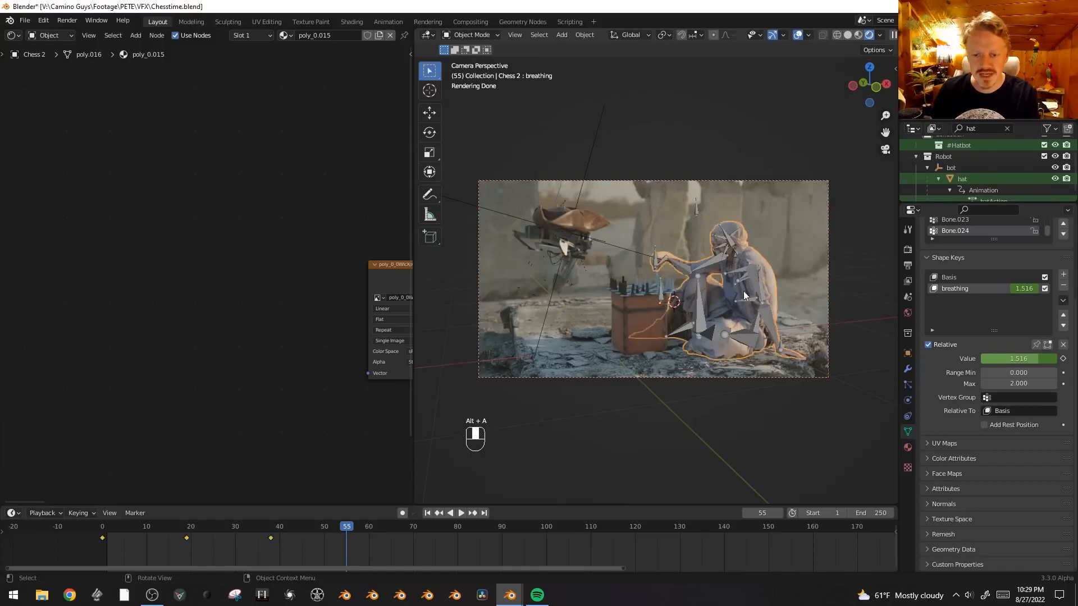
pyautogui.click(926, 503)
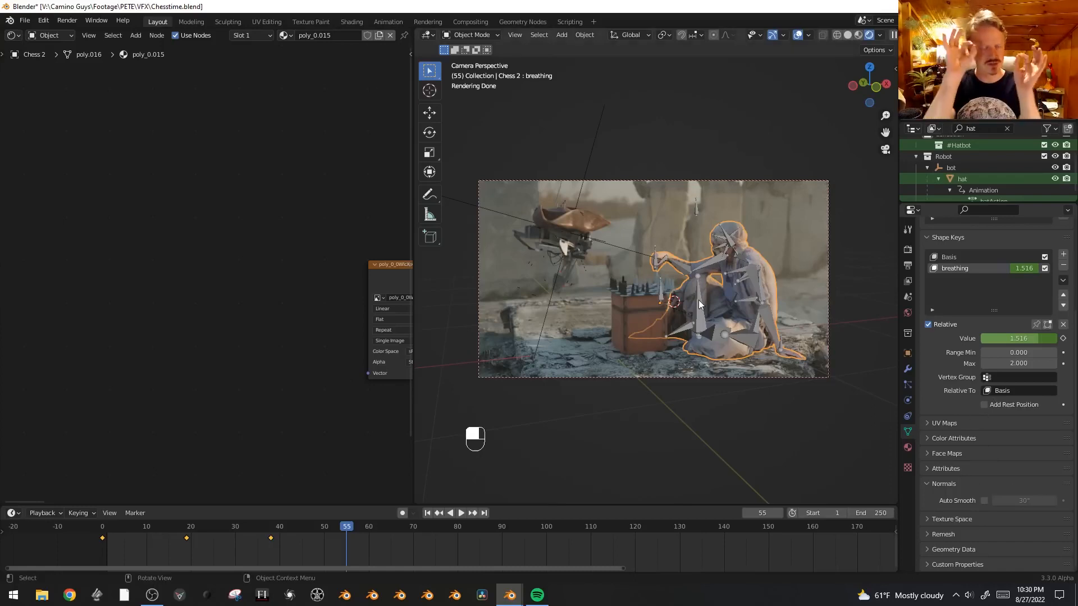
pyautogui.click(928, 549)
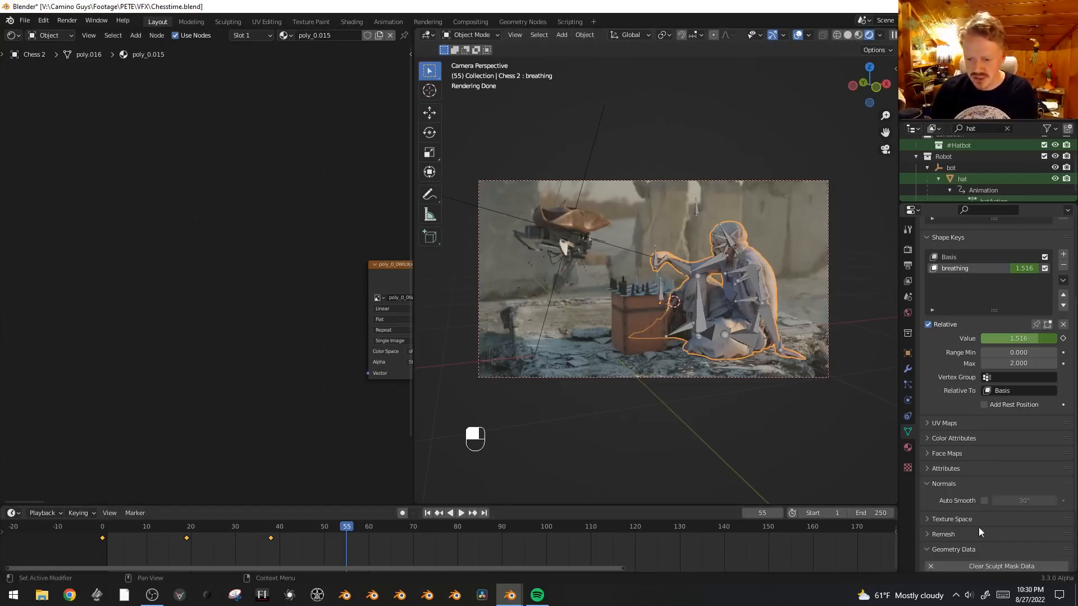
pyautogui.scroll(-4, 978, 505)
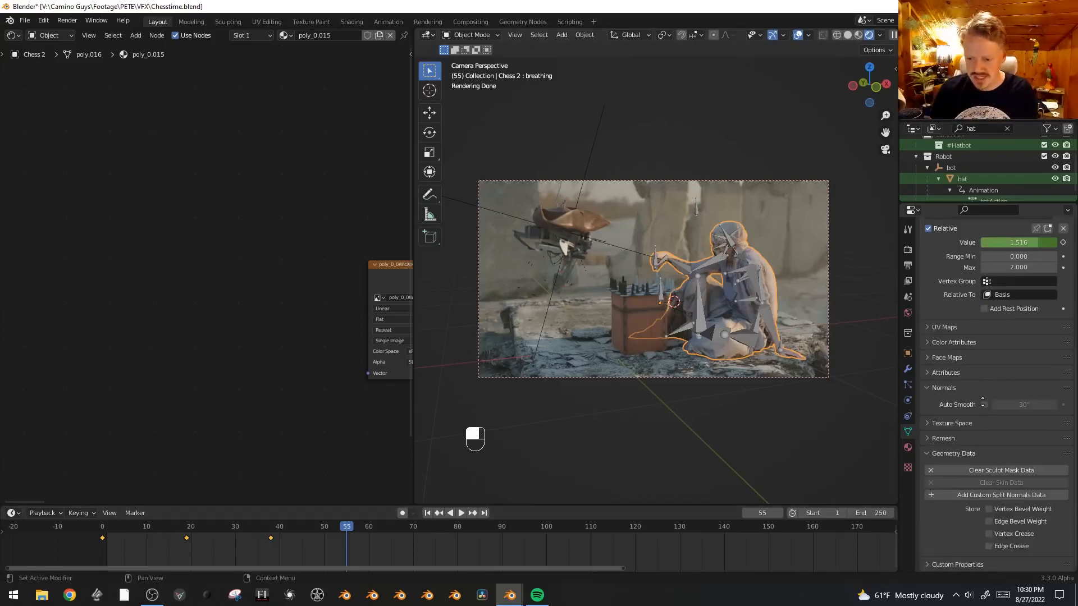
pyautogui.click(1010, 494)
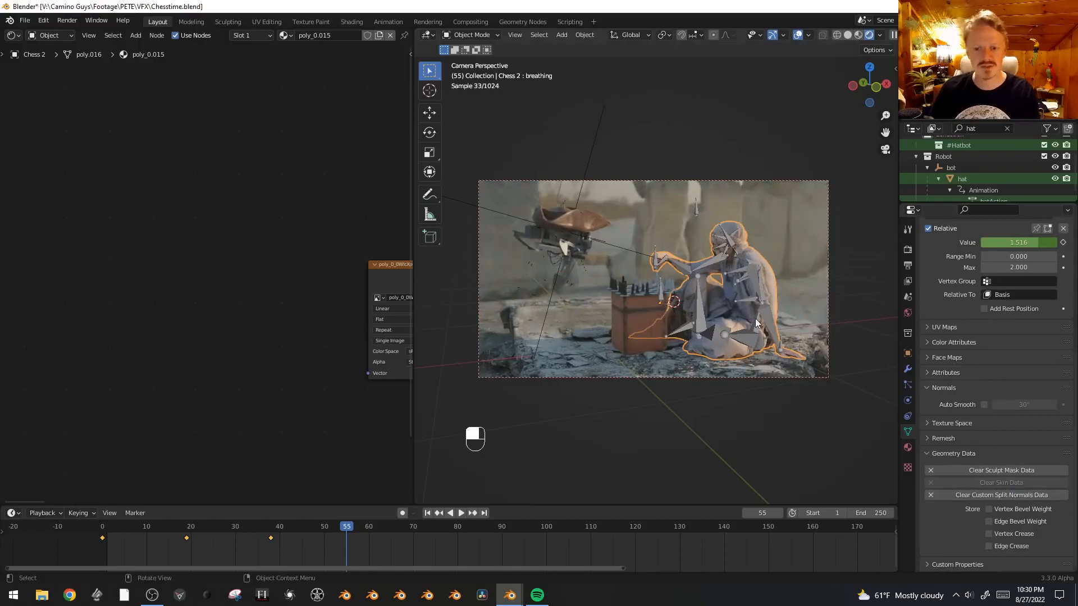
pyautogui.hotkey('shift', 'alt', 'z')
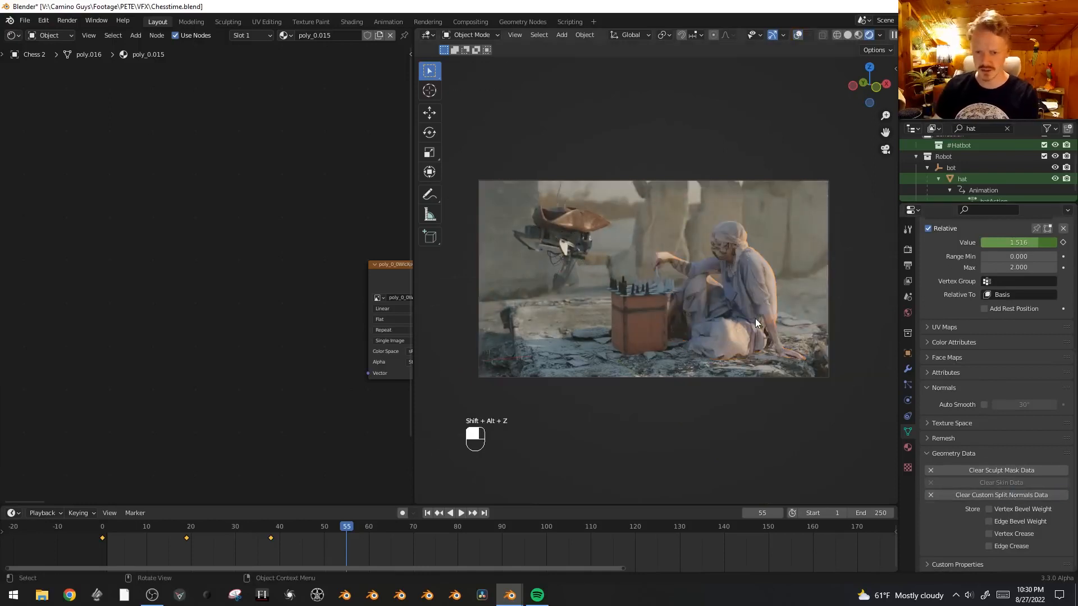